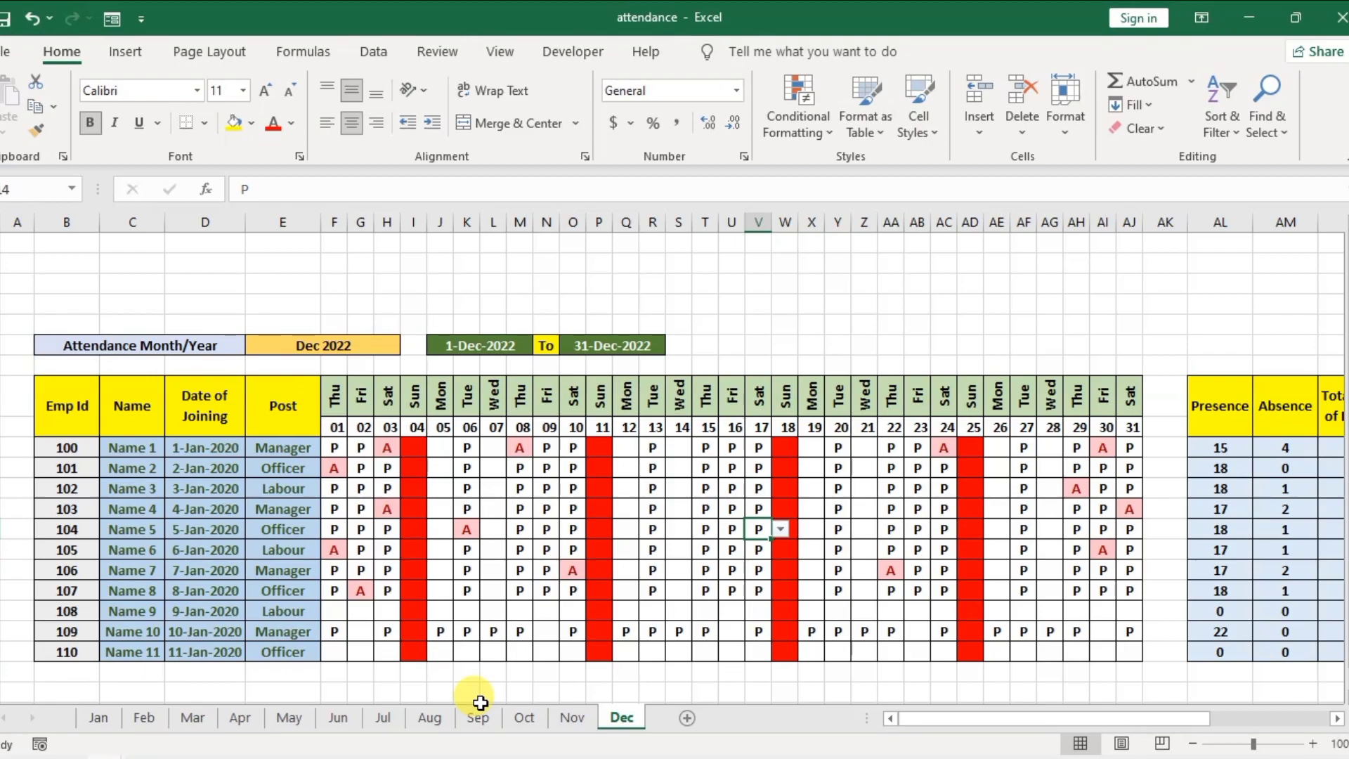
Mark the employee in row 11 absent (A) on 29 December and highlight the summary columns from Total Days of Month to Total Amount.
{"action": "left_click_drag", "start_coordinate": [925, 721], "coordinate": [1069, 715]}
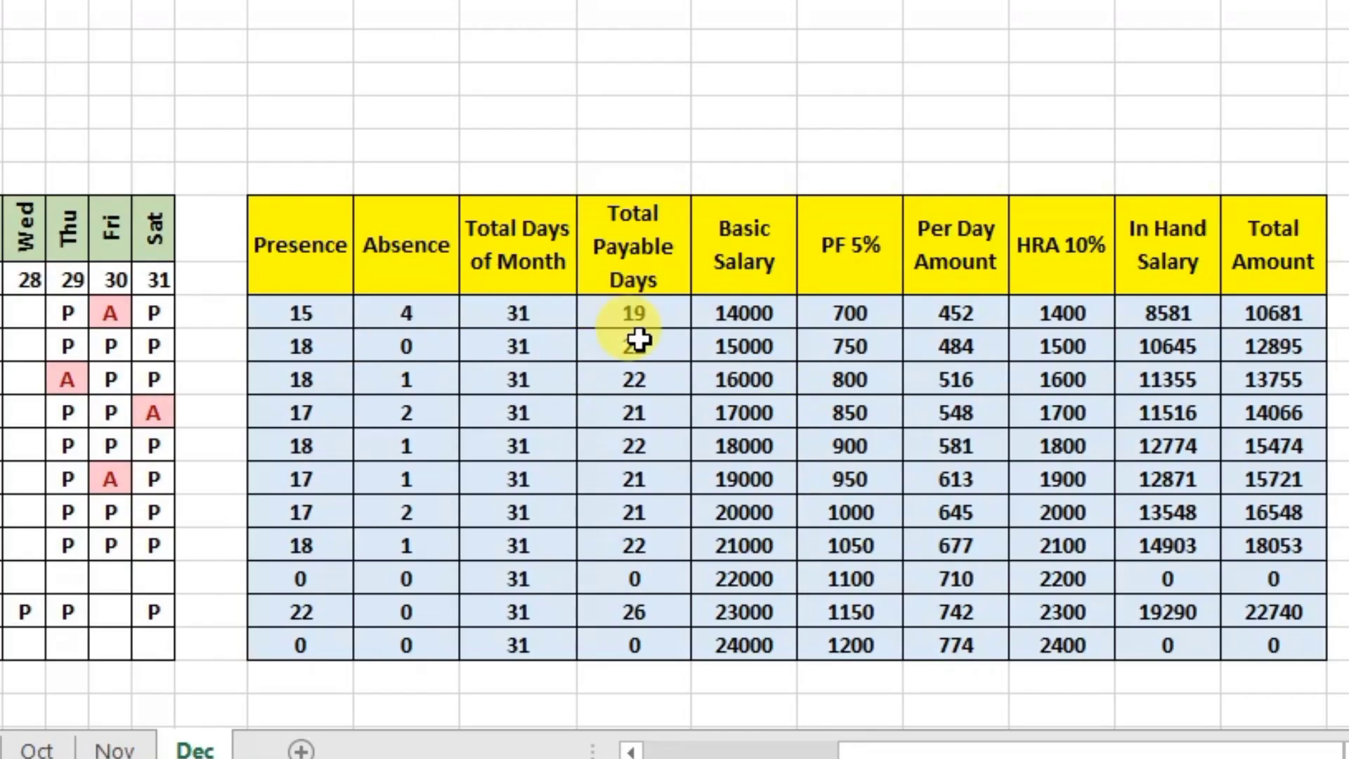
{"action": "left_click", "coordinate": [67, 345]}
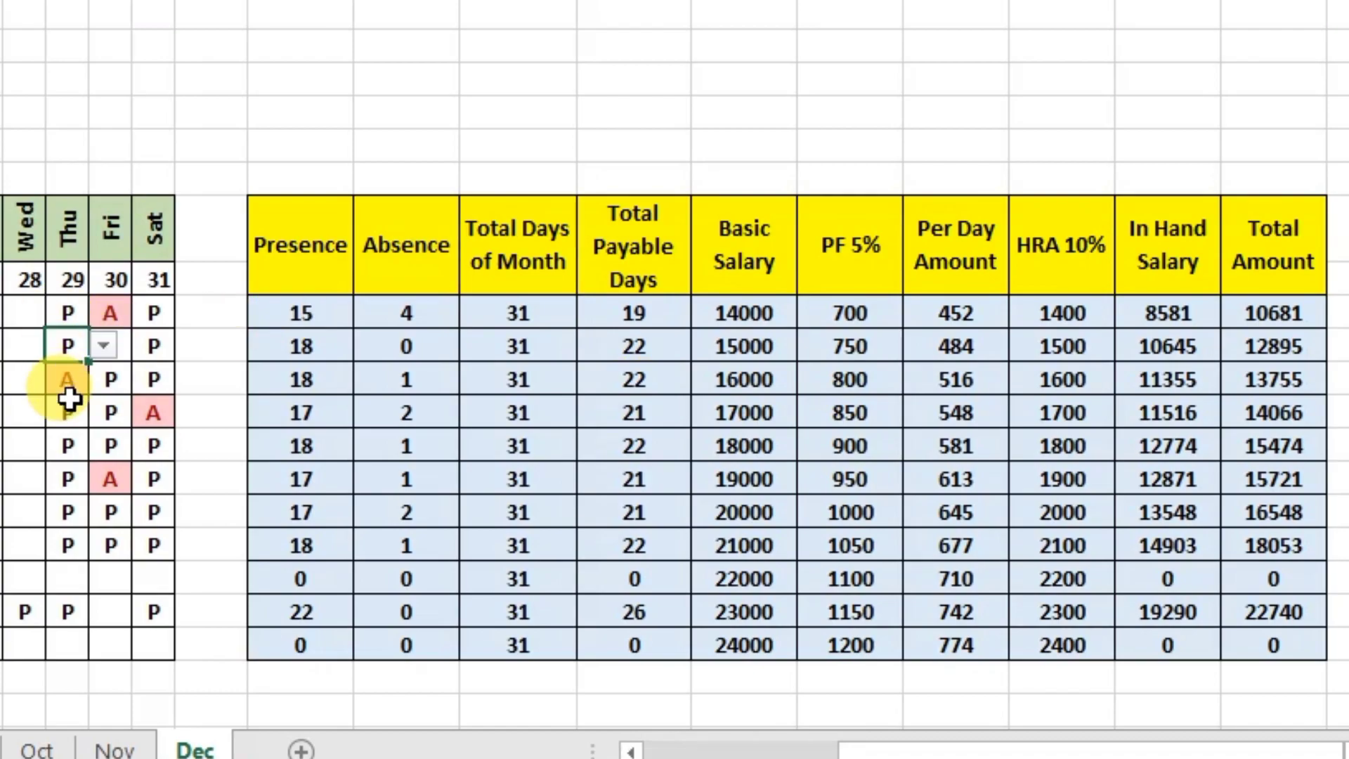
{"action": "left_click", "coordinate": [104, 351]}
{"action": "left_click", "coordinate": [87, 374]}
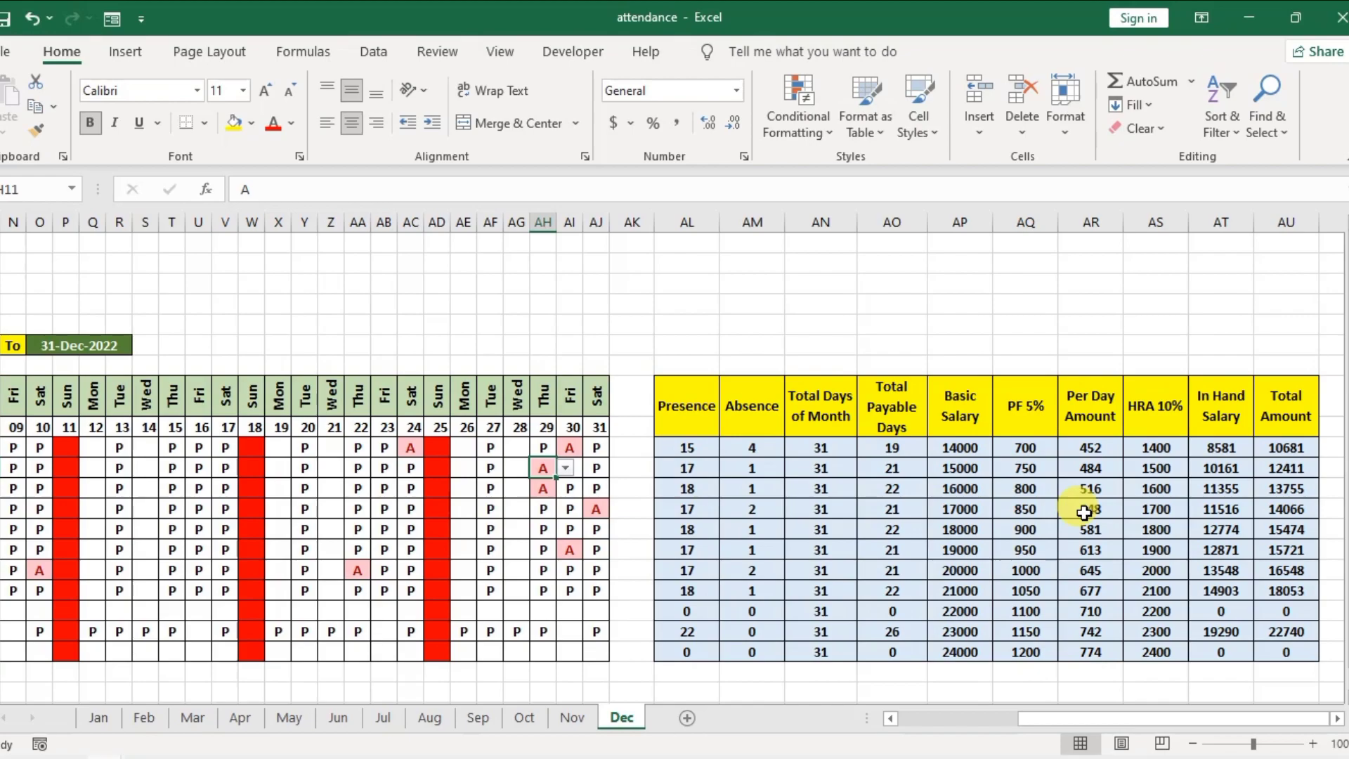
{"action": "left_click_drag", "start_coordinate": [674, 422], "coordinate": [756, 653]}
{"action": "left_click_drag", "start_coordinate": [822, 407], "coordinate": [1287, 647]}
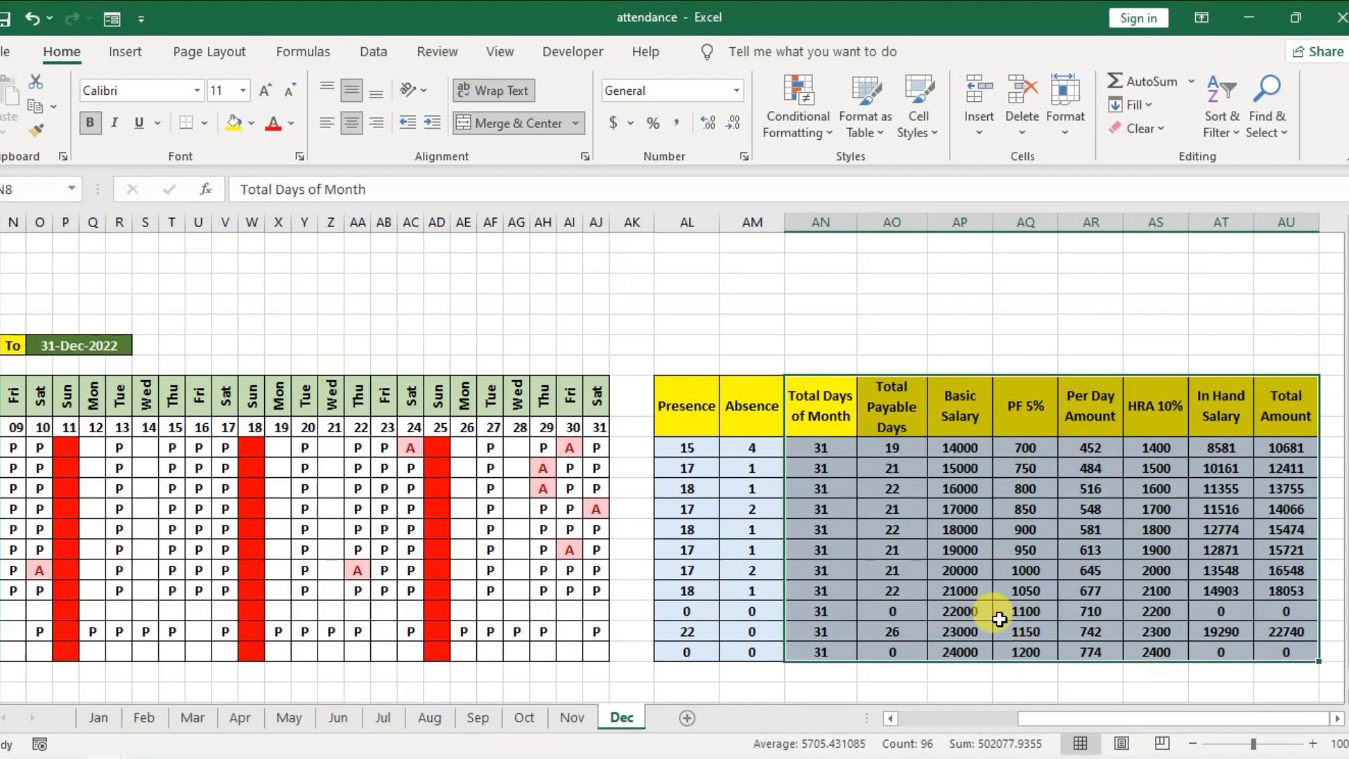
Mark the employees in rows 11, 14 and 16 absent (A) on 20 December.
{"action": "left_click", "coordinate": [304, 467]}
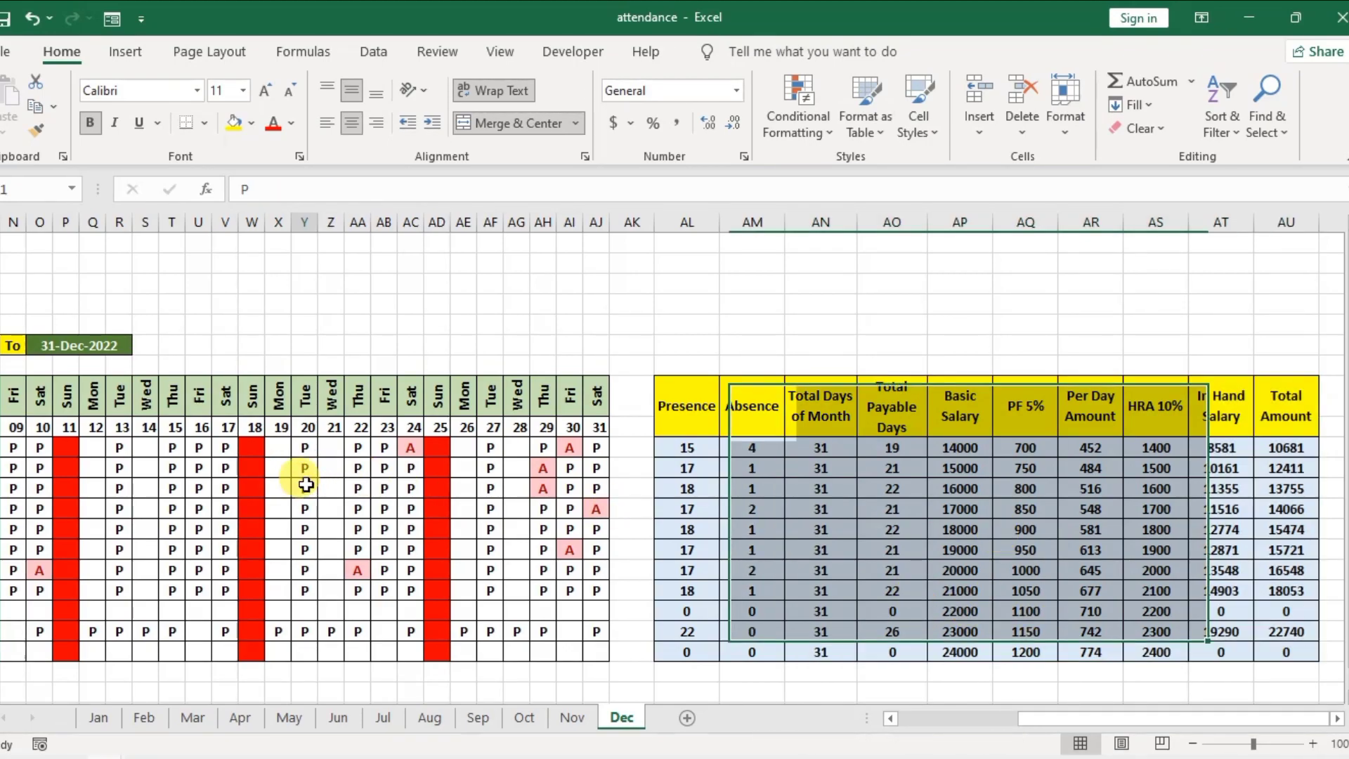
{"action": "left_click", "coordinate": [85, 386]}
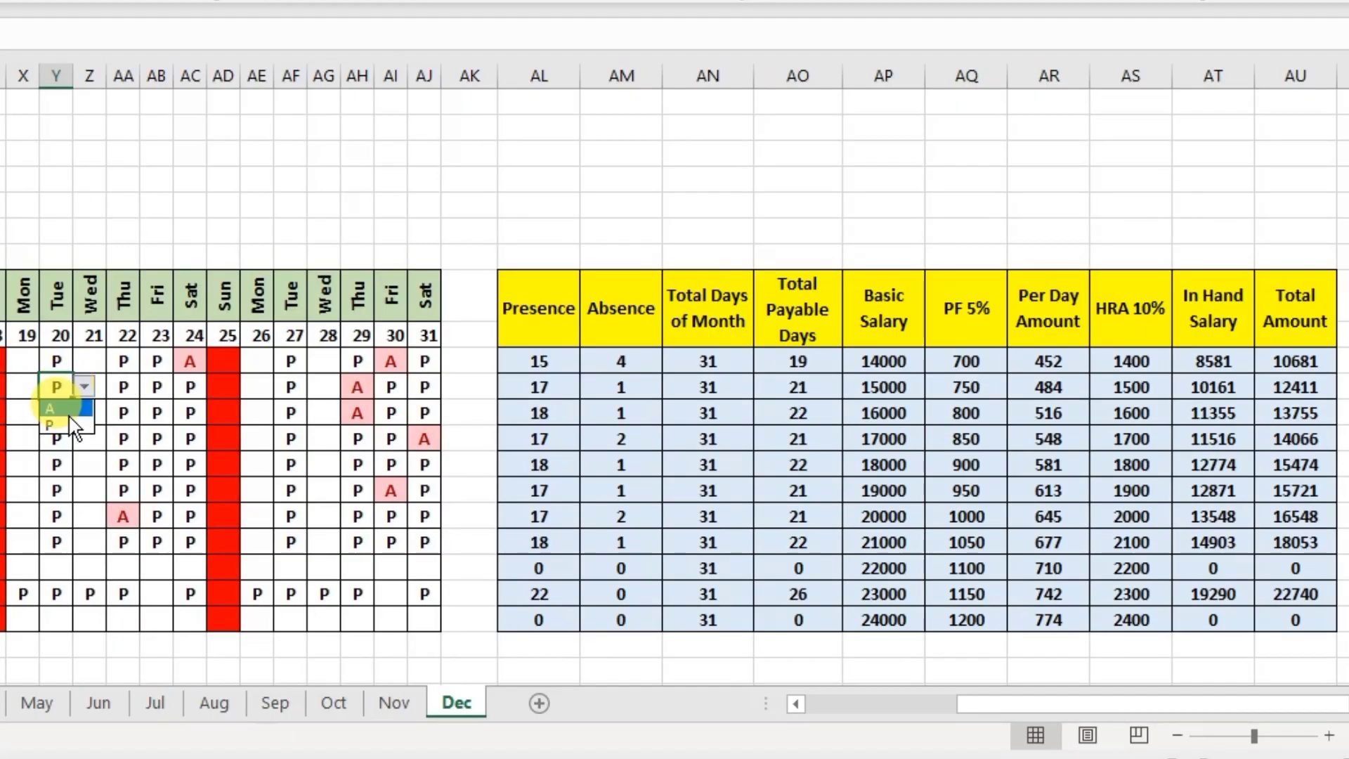
{"action": "left_click", "coordinate": [60, 409]}
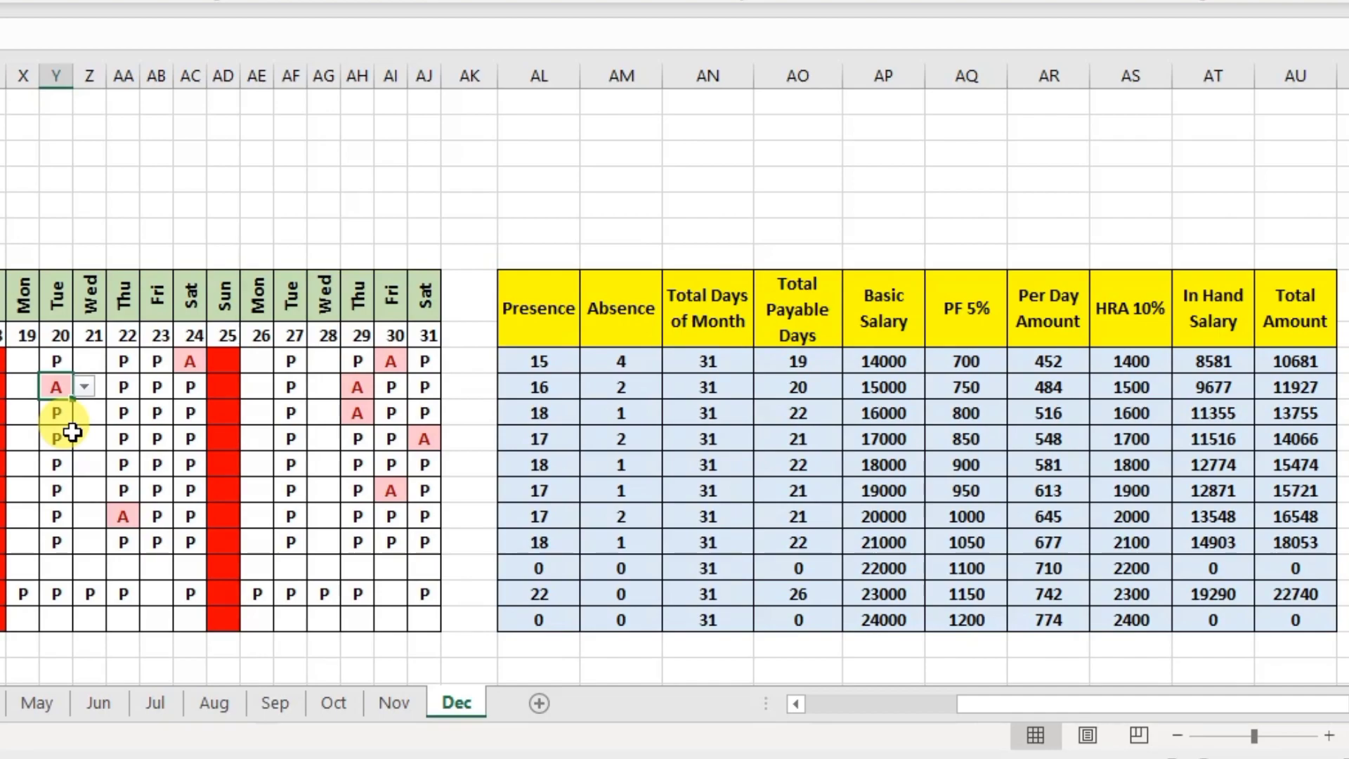
{"action": "left_click", "coordinate": [58, 465]}
{"action": "left_click", "coordinate": [84, 464]}
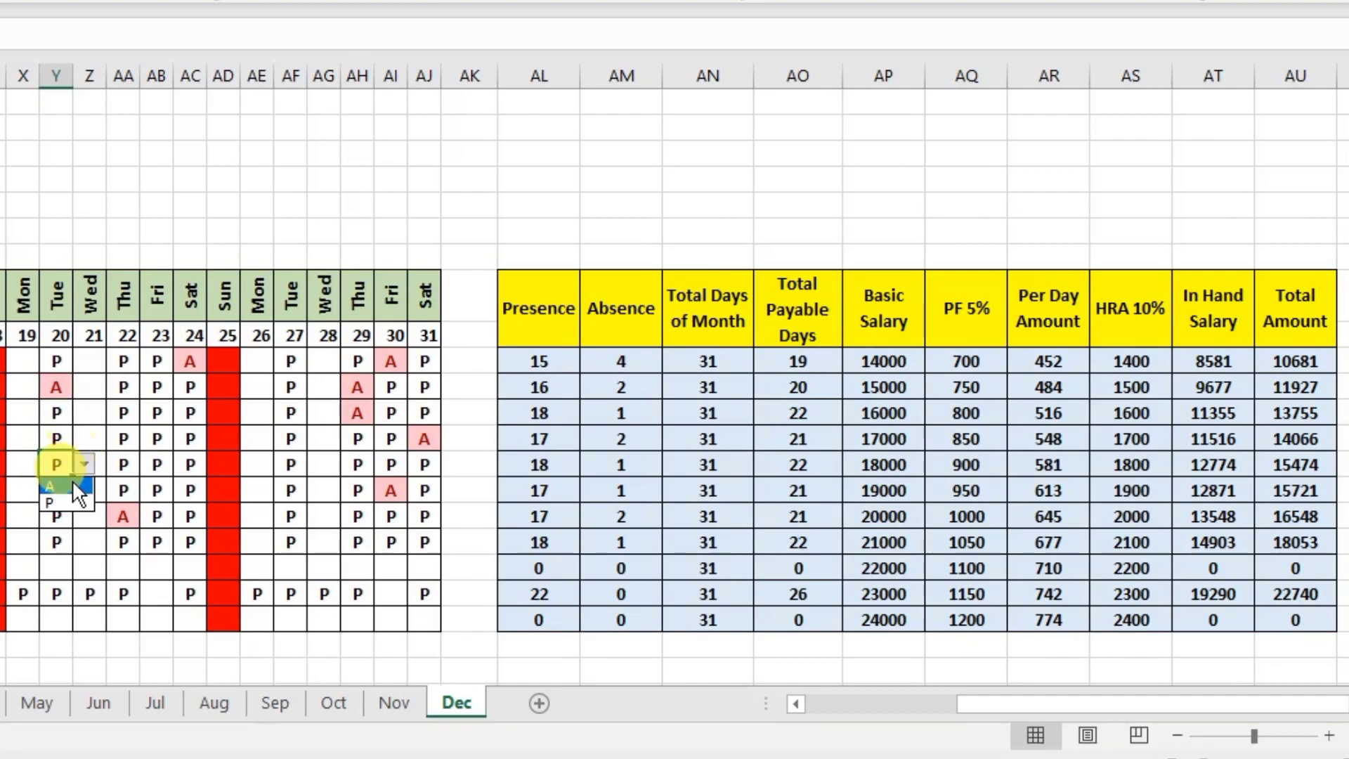
{"action": "left_click", "coordinate": [70, 485]}
{"action": "left_click", "coordinate": [55, 518]}
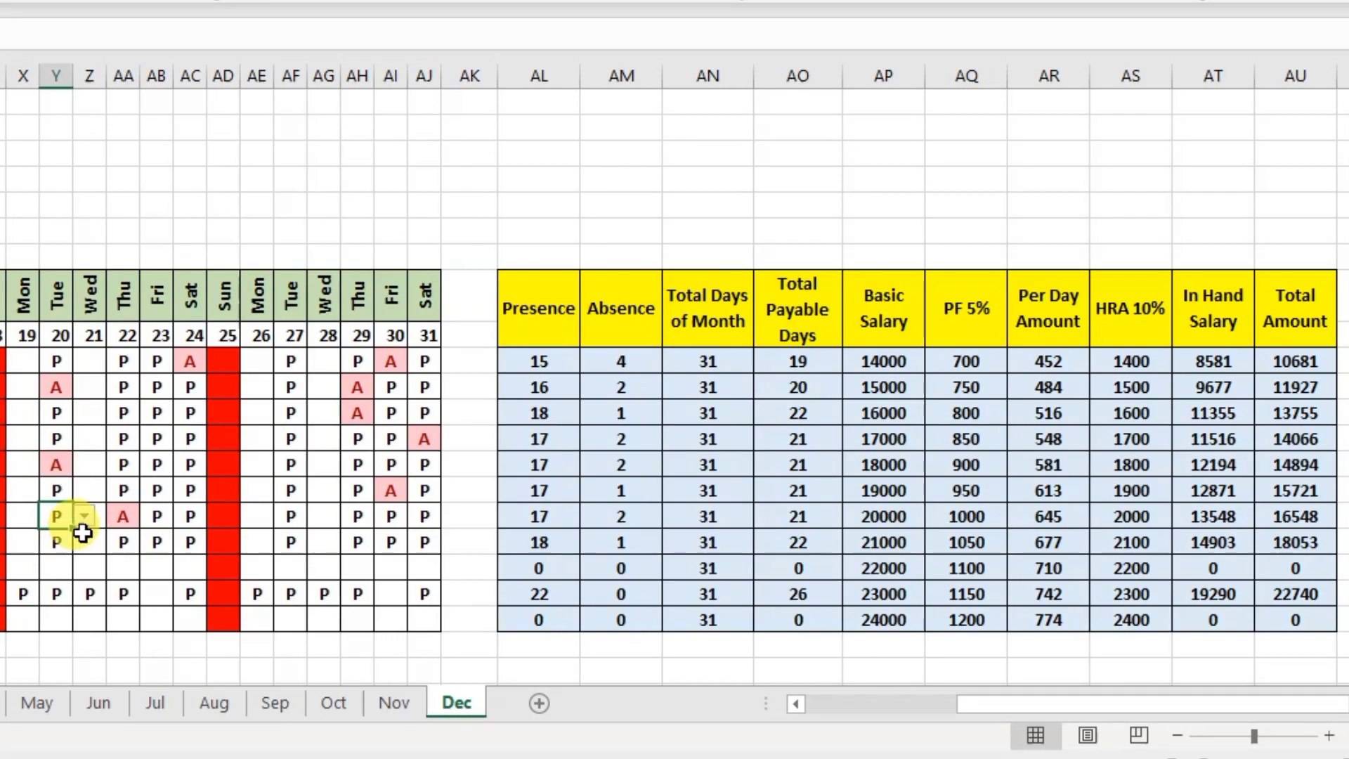
{"action": "left_click", "coordinate": [84, 516]}
{"action": "left_click", "coordinate": [61, 538]}
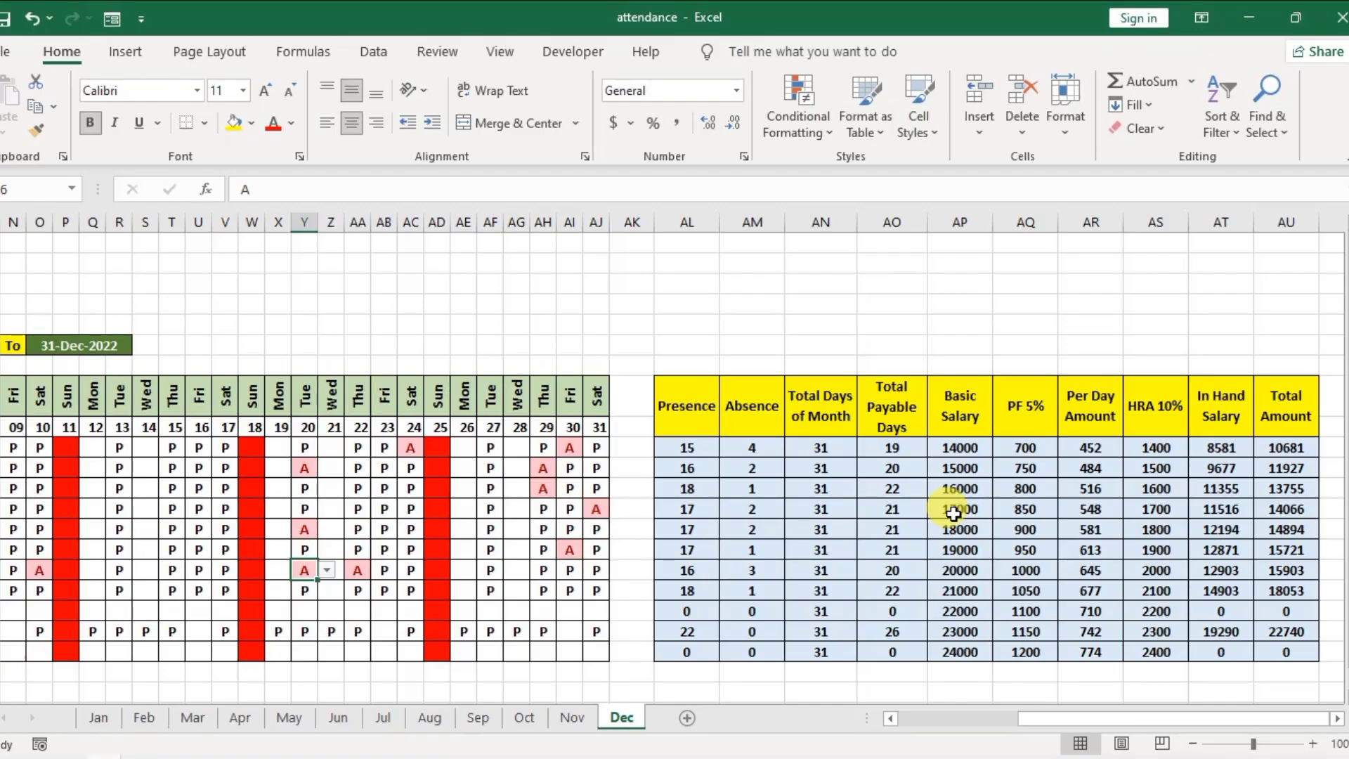
Examine the red Sunday columns for 4, 11 and 18 December in the attendance grid.
{"action": "left_click_drag", "start_coordinate": [1271, 723], "coordinate": [1105, 720]}
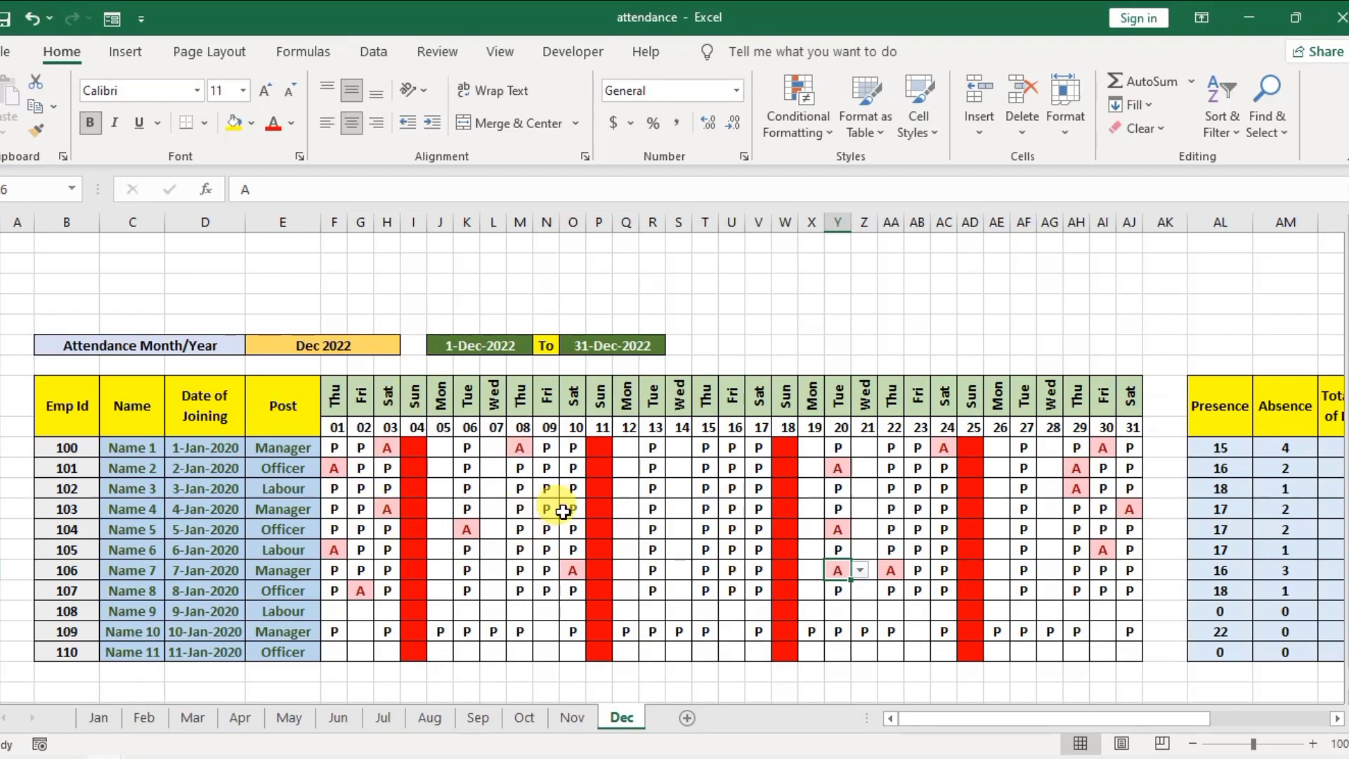
{"action": "left_click", "coordinate": [415, 404]}
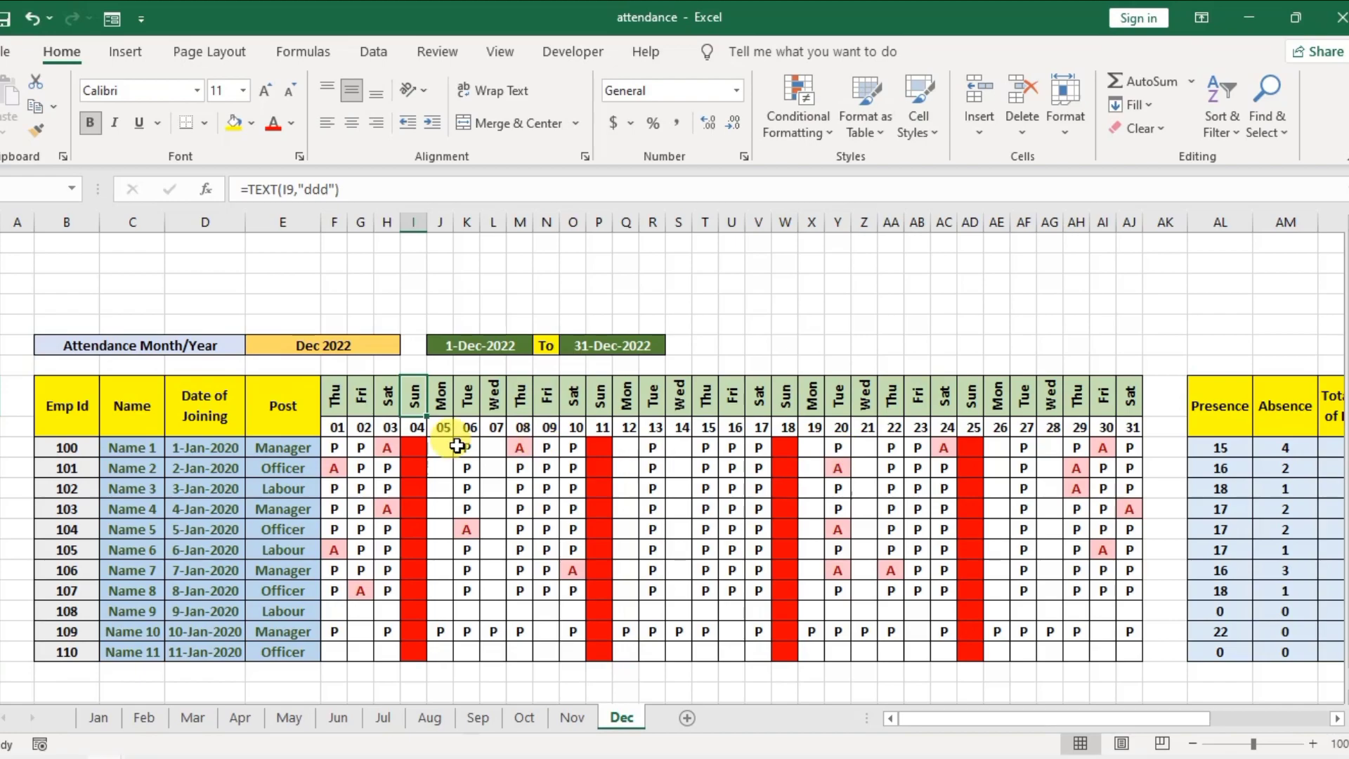
{"action": "left_click_drag", "start_coordinate": [413, 452], "coordinate": [411, 615]}
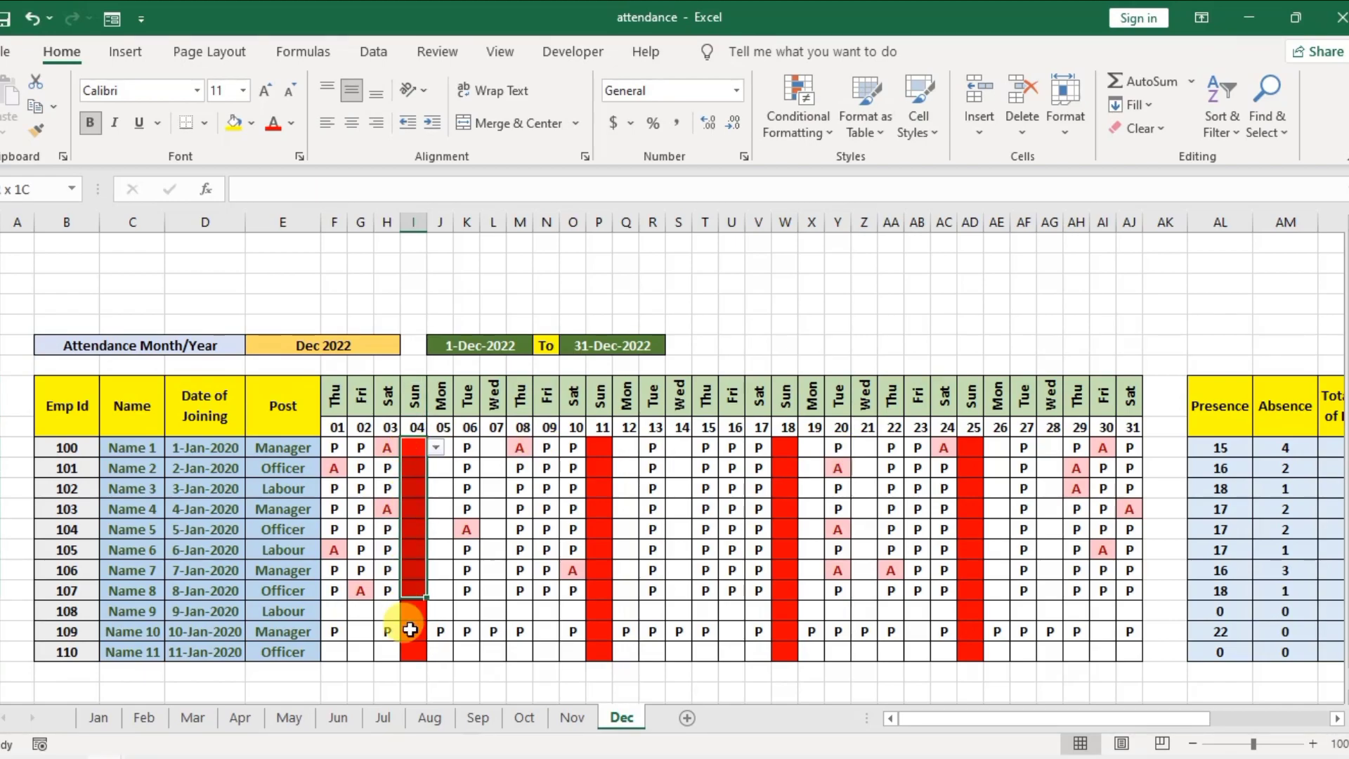
{"action": "left_click_drag", "start_coordinate": [599, 453], "coordinate": [600, 613]}
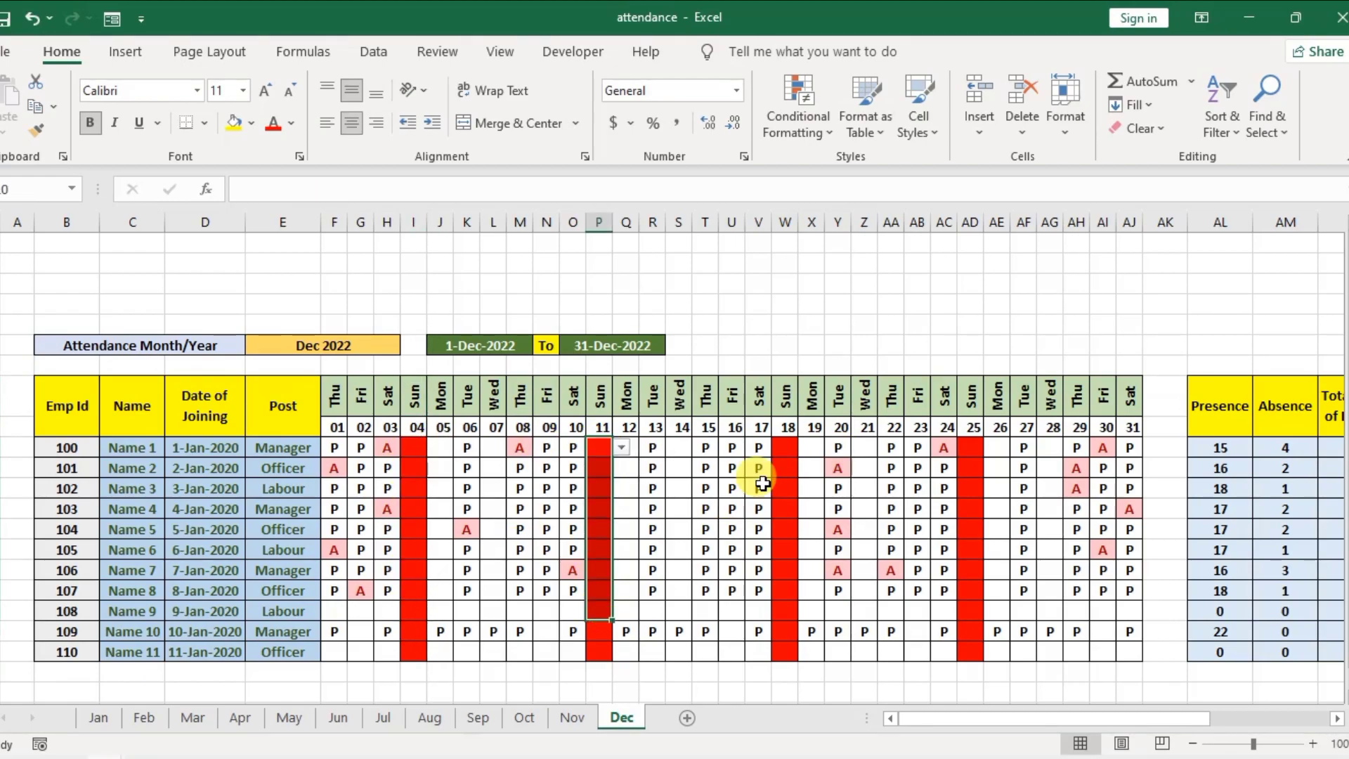
{"action": "left_click_drag", "start_coordinate": [783, 443], "coordinate": [781, 612]}
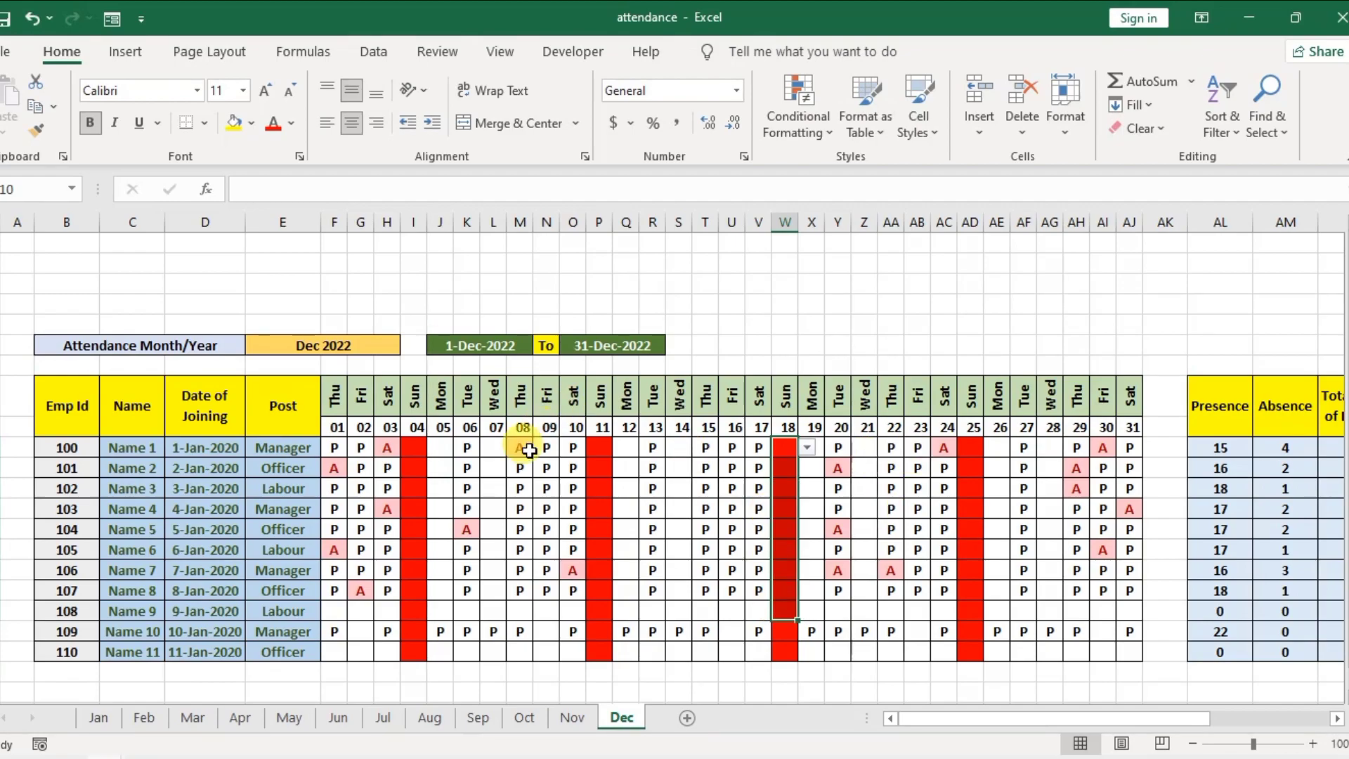
{"action": "left_click", "coordinate": [420, 450]}
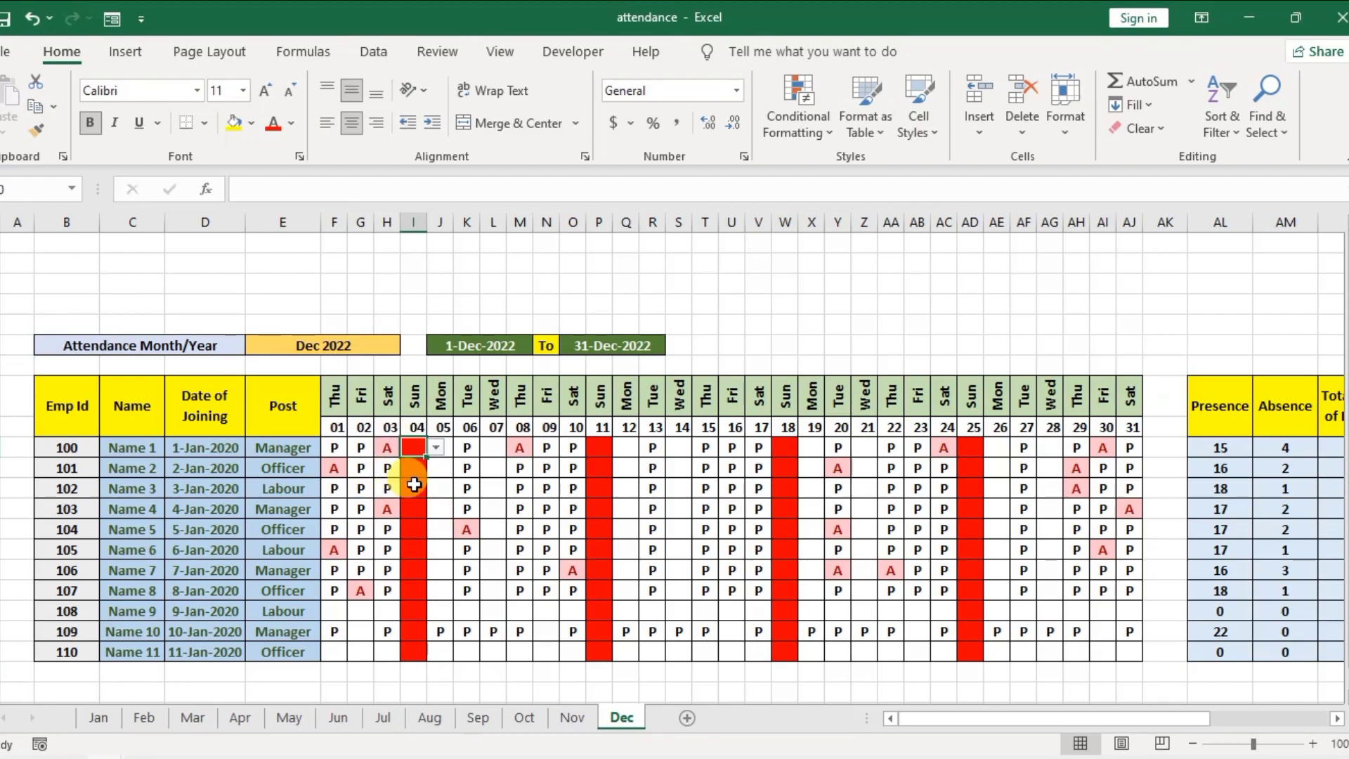
{"action": "left_click", "coordinate": [411, 528]}
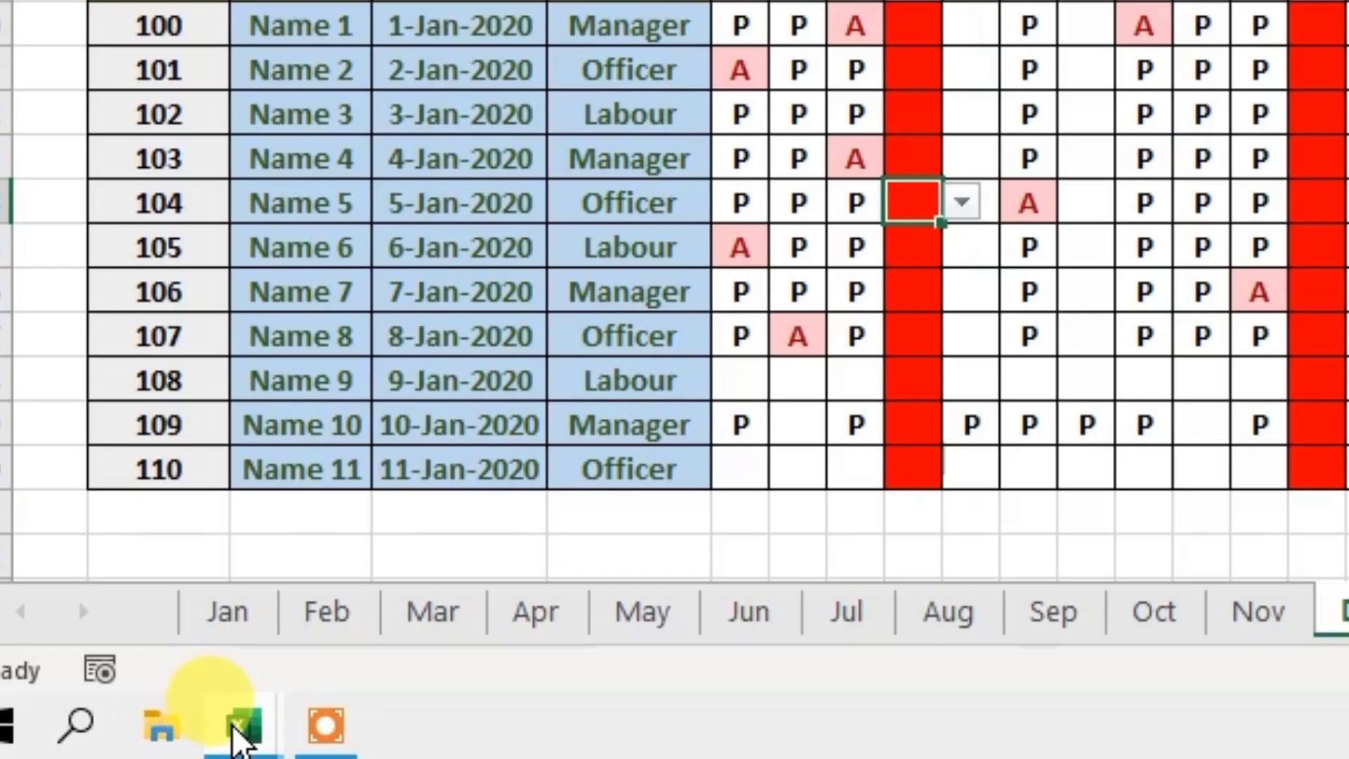
Switch to the blank workbook Book1 and select cell B8.
{"action": "mouse_move", "coordinate": [127, 742]}
{"action": "left_click", "coordinate": [660, 551]}
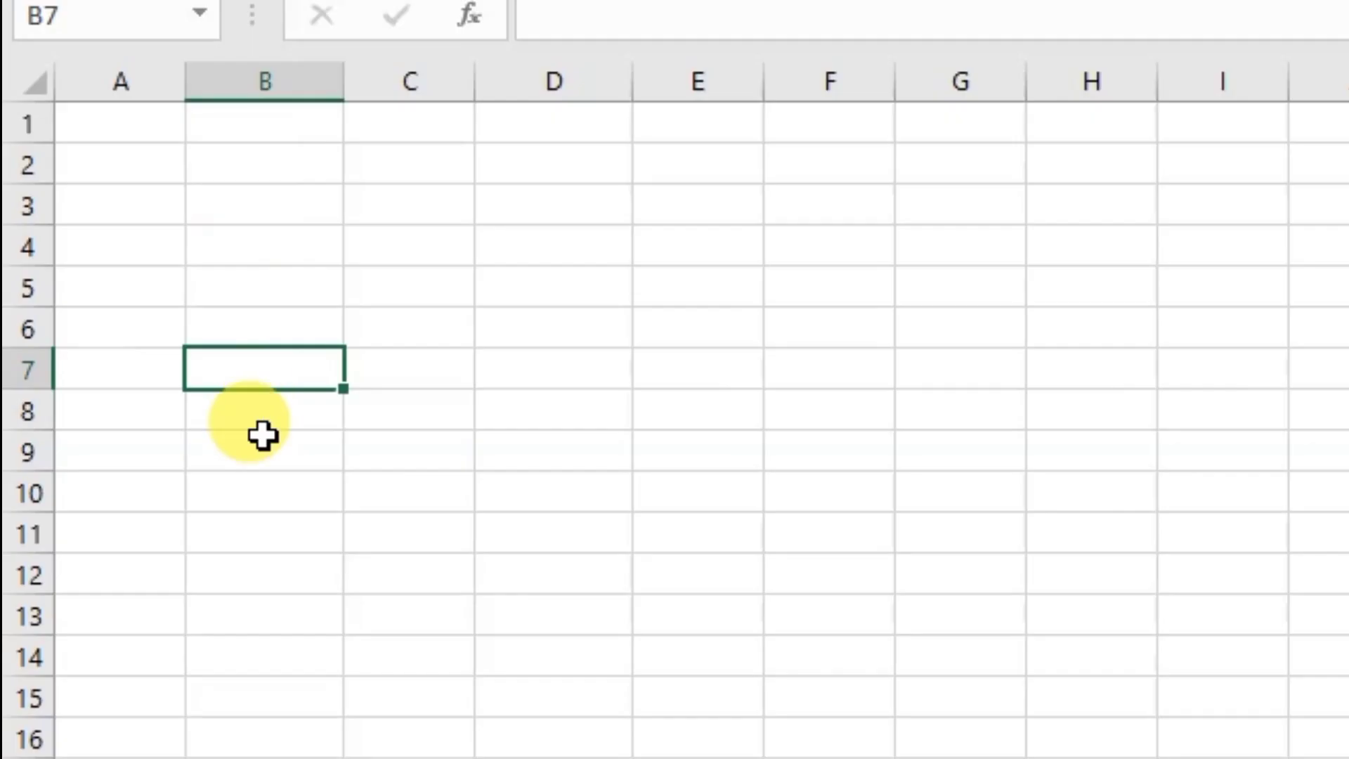
{"action": "left_click", "coordinate": [190, 421]}
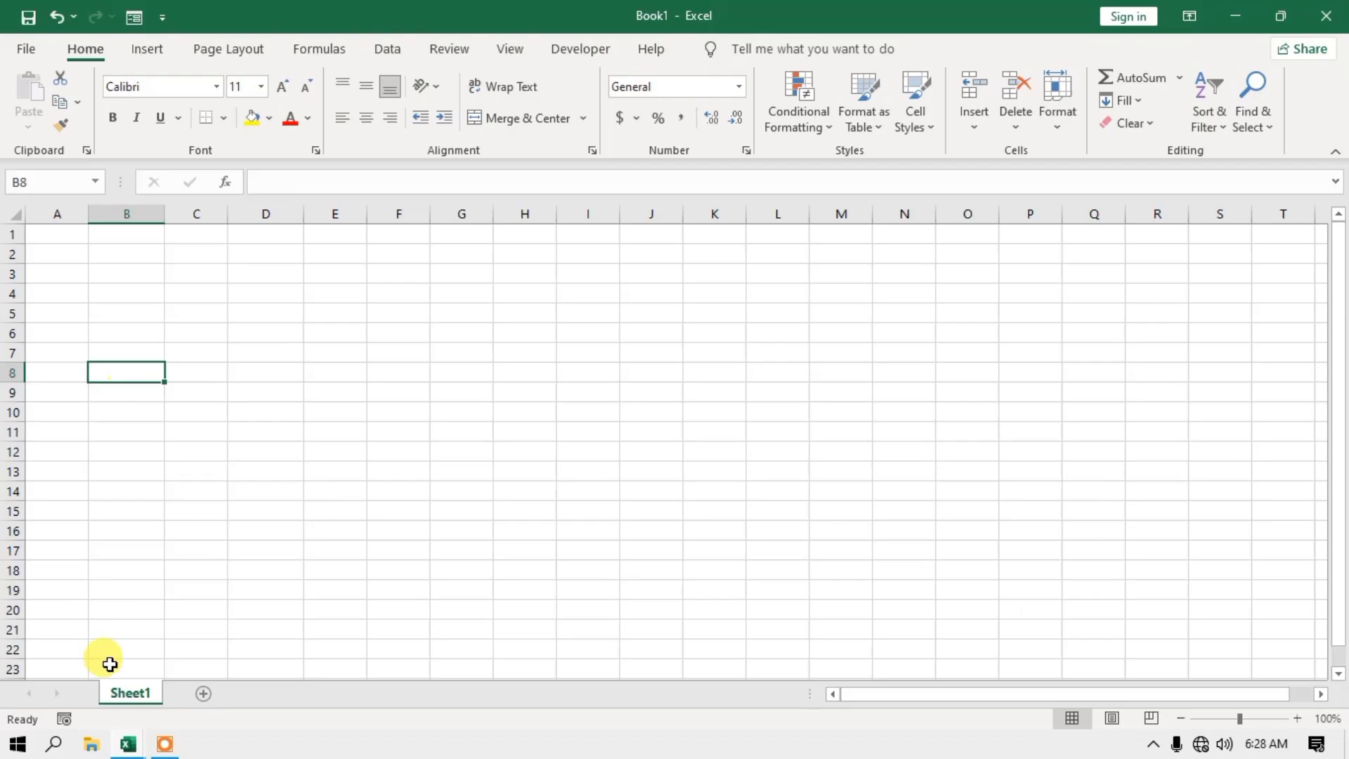
Return to the attendance workbook and review the employee detail headers on the Dec sheet.
{"action": "mouse_move", "coordinate": [128, 746]}
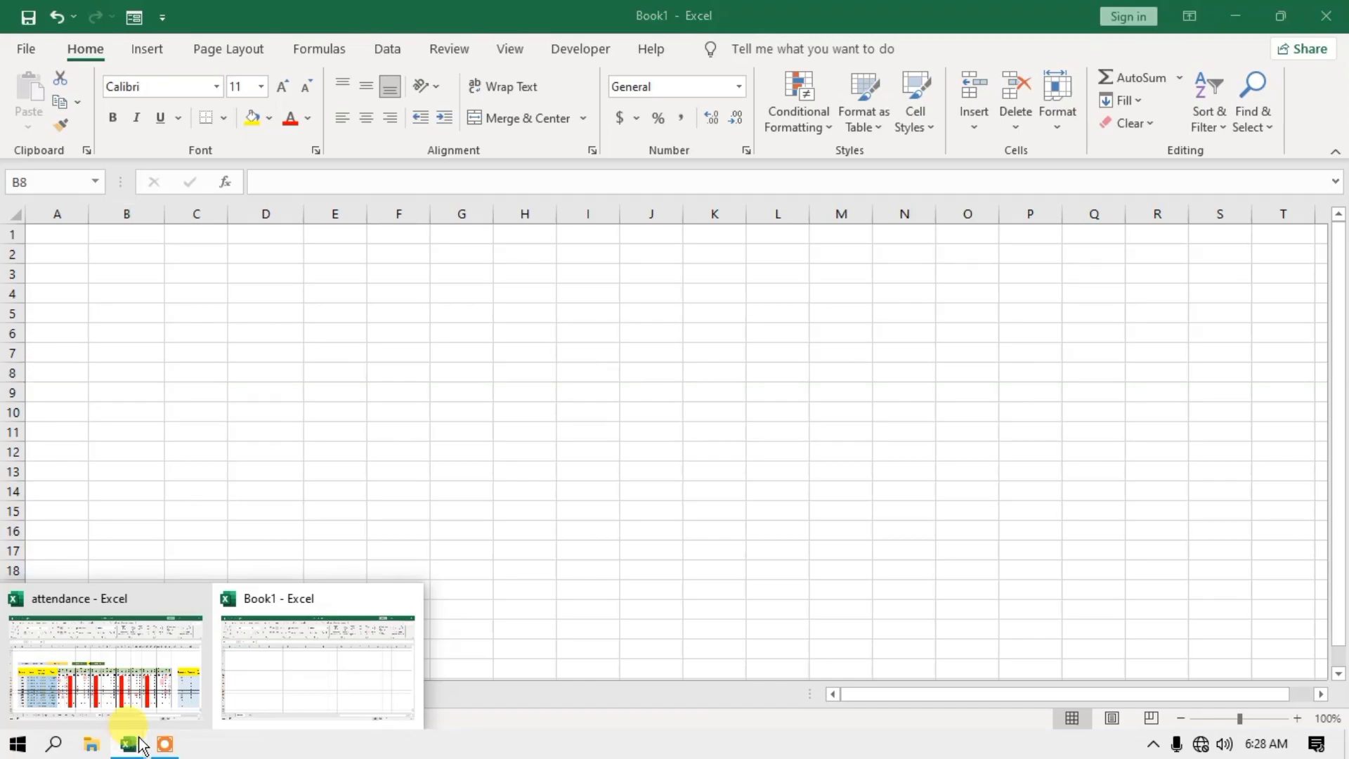
{"action": "left_click", "coordinate": [126, 676]}
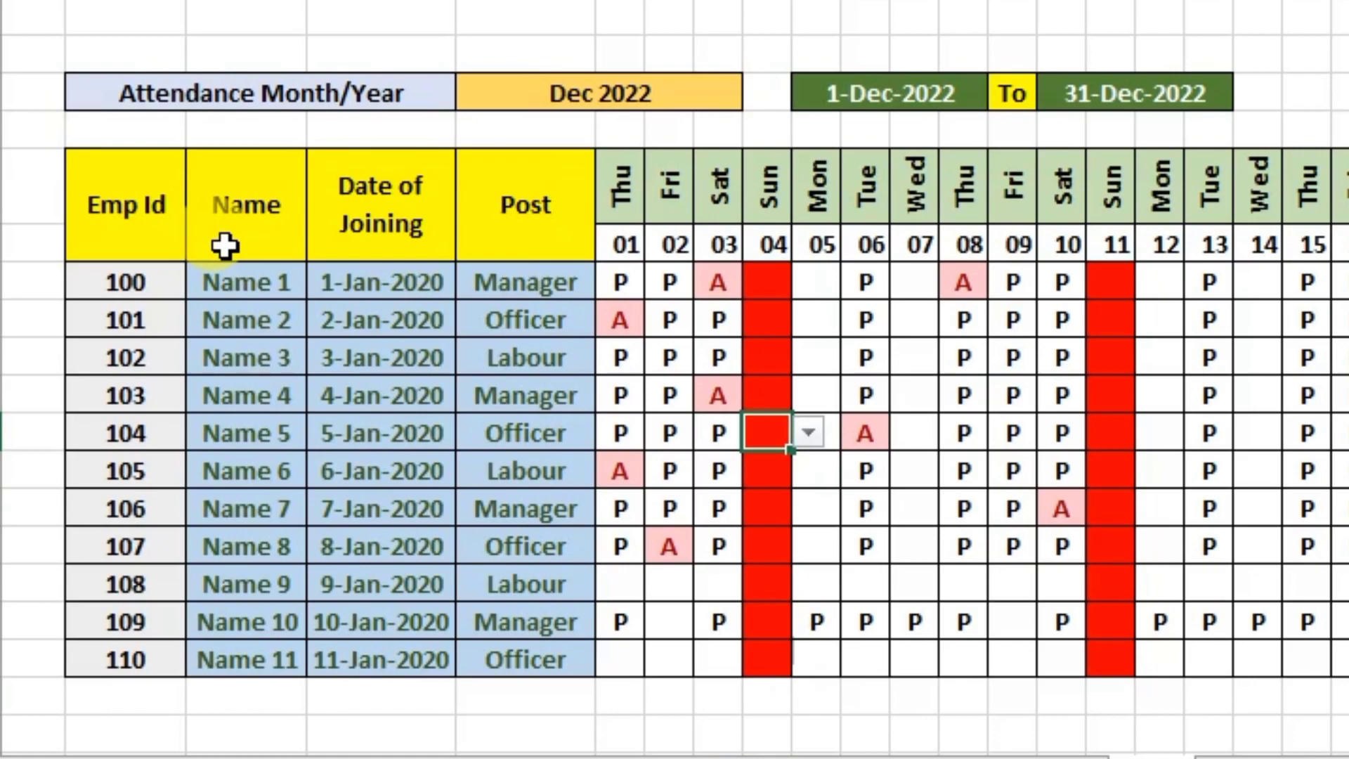
{"action": "left_click", "coordinate": [179, 224]}
{"action": "left_click", "coordinate": [291, 189]}
{"action": "left_click", "coordinate": [386, 202]}
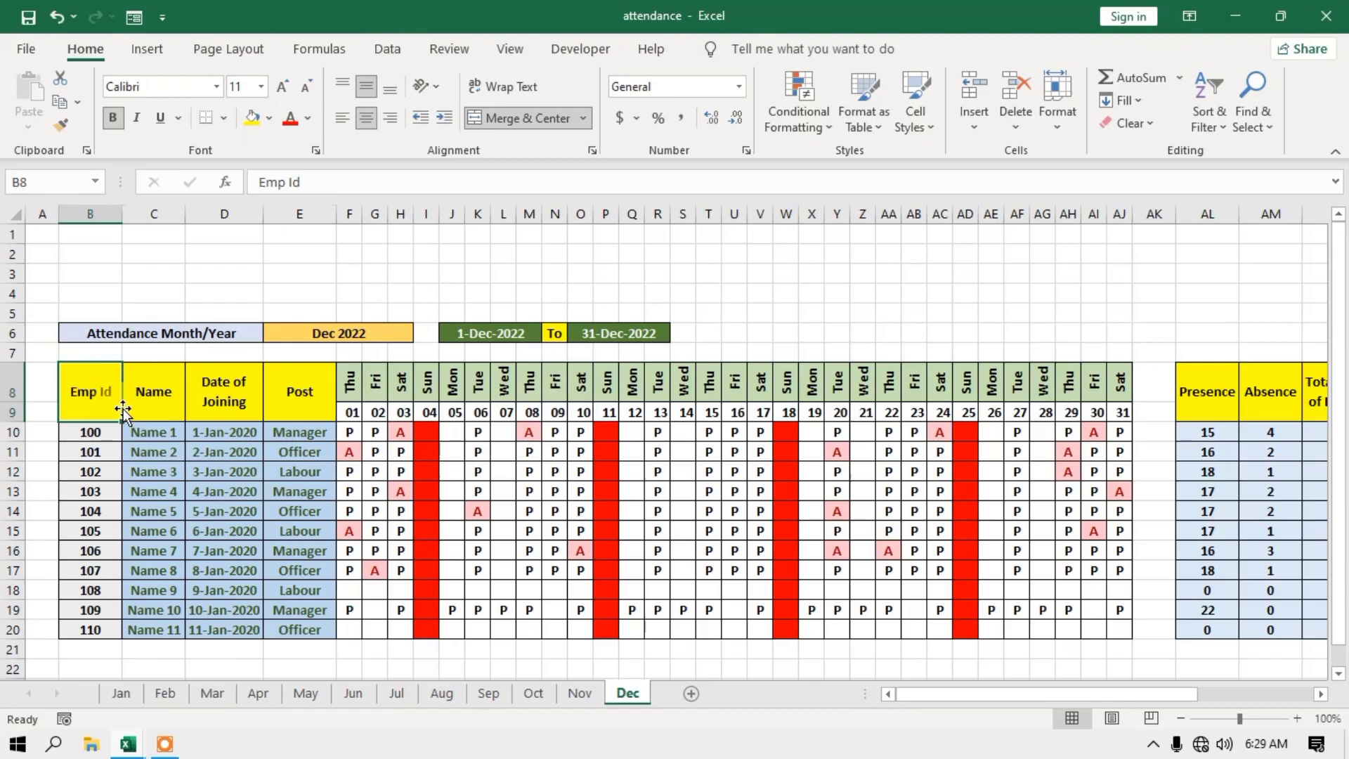
Copy the employee table B8:E20 from the Dec sheet and paste it into Book1 at cell B8.
{"action": "left_click_drag", "start_coordinate": [87, 388], "coordinate": [309, 627]}
{"action": "right_click", "coordinate": [195, 410]}
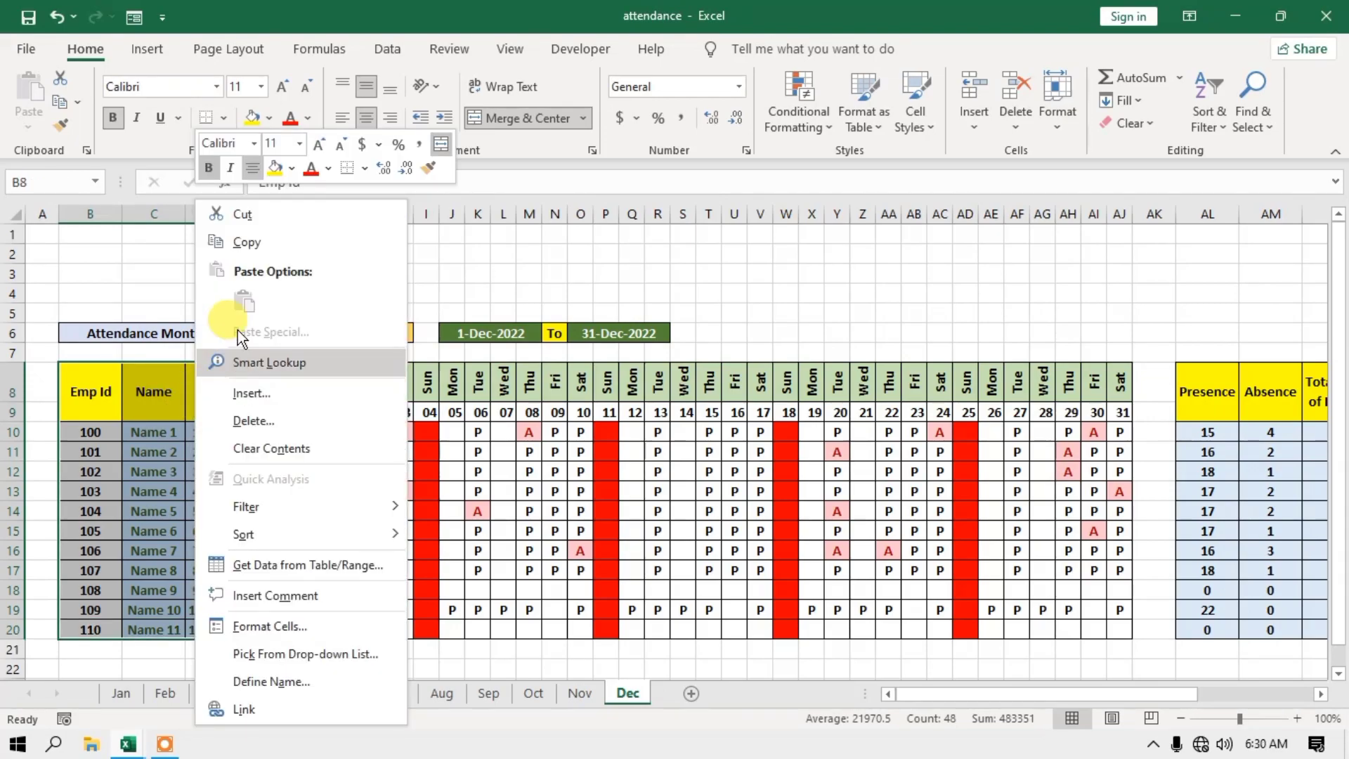
{"action": "left_click", "coordinate": [280, 243]}
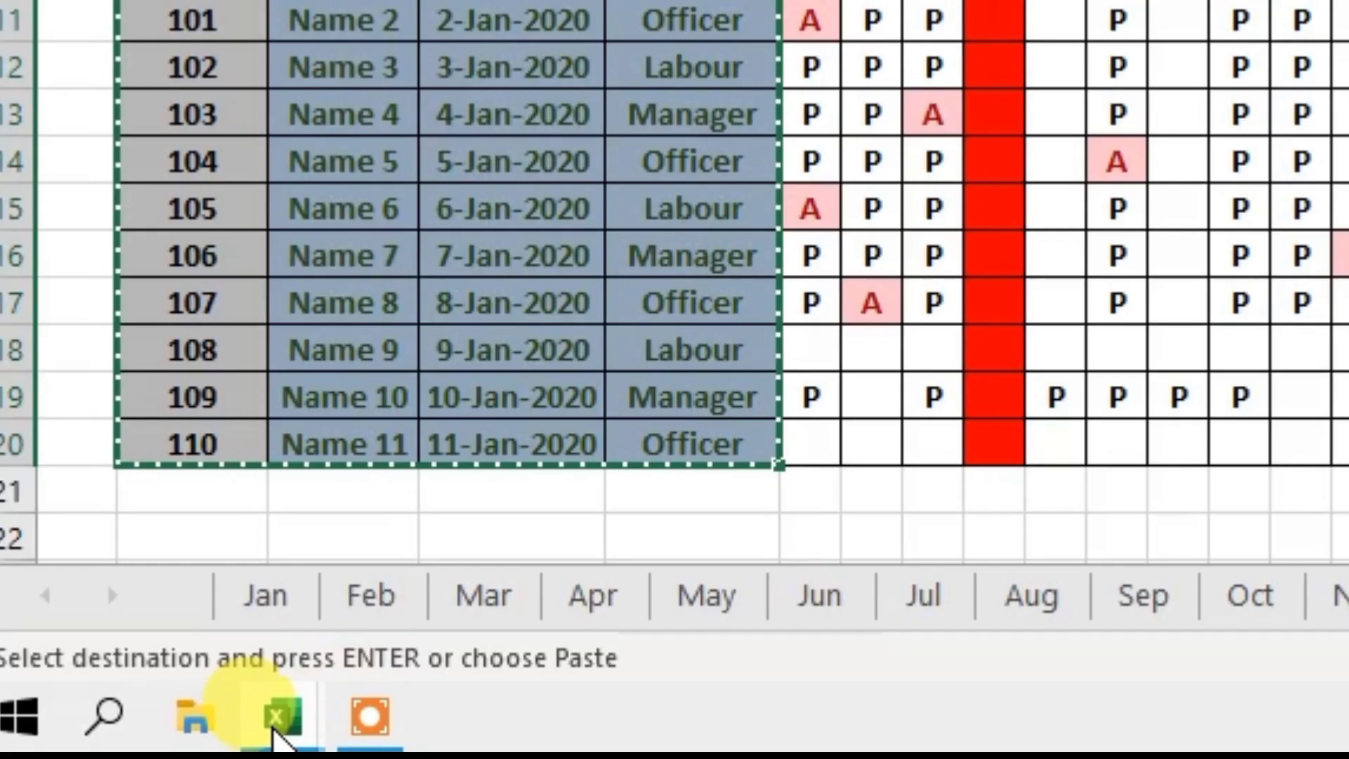
{"action": "mouse_move", "coordinate": [276, 734]}
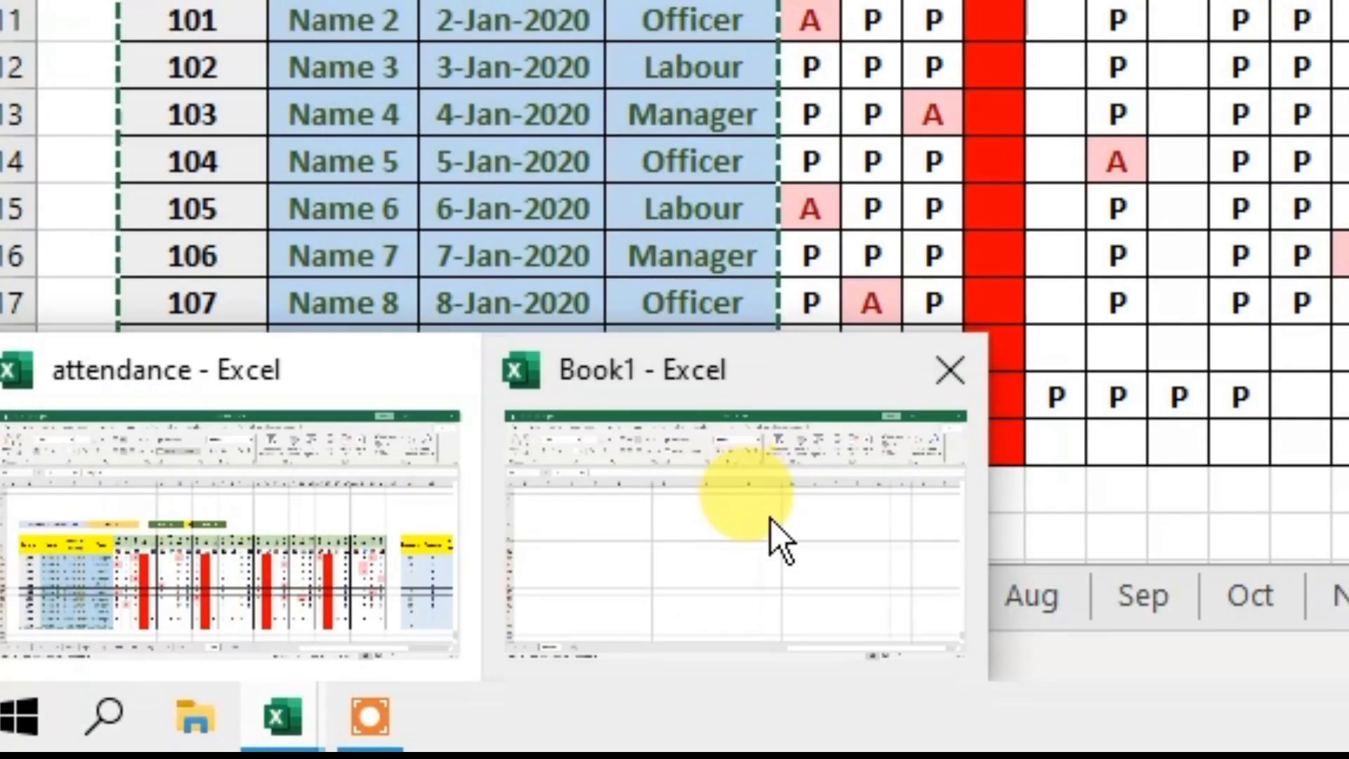
{"action": "left_click", "coordinate": [771, 517]}
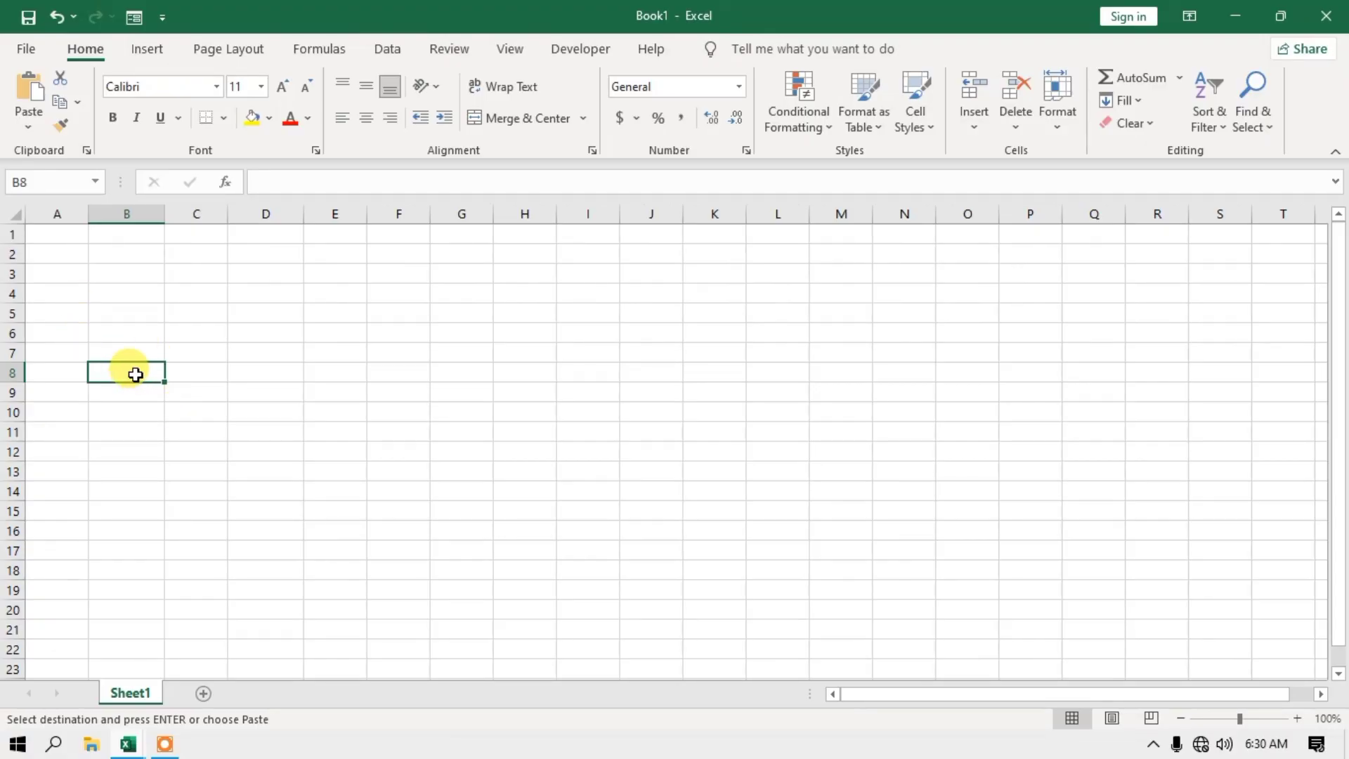
{"action": "right_click", "coordinate": [135, 374]}
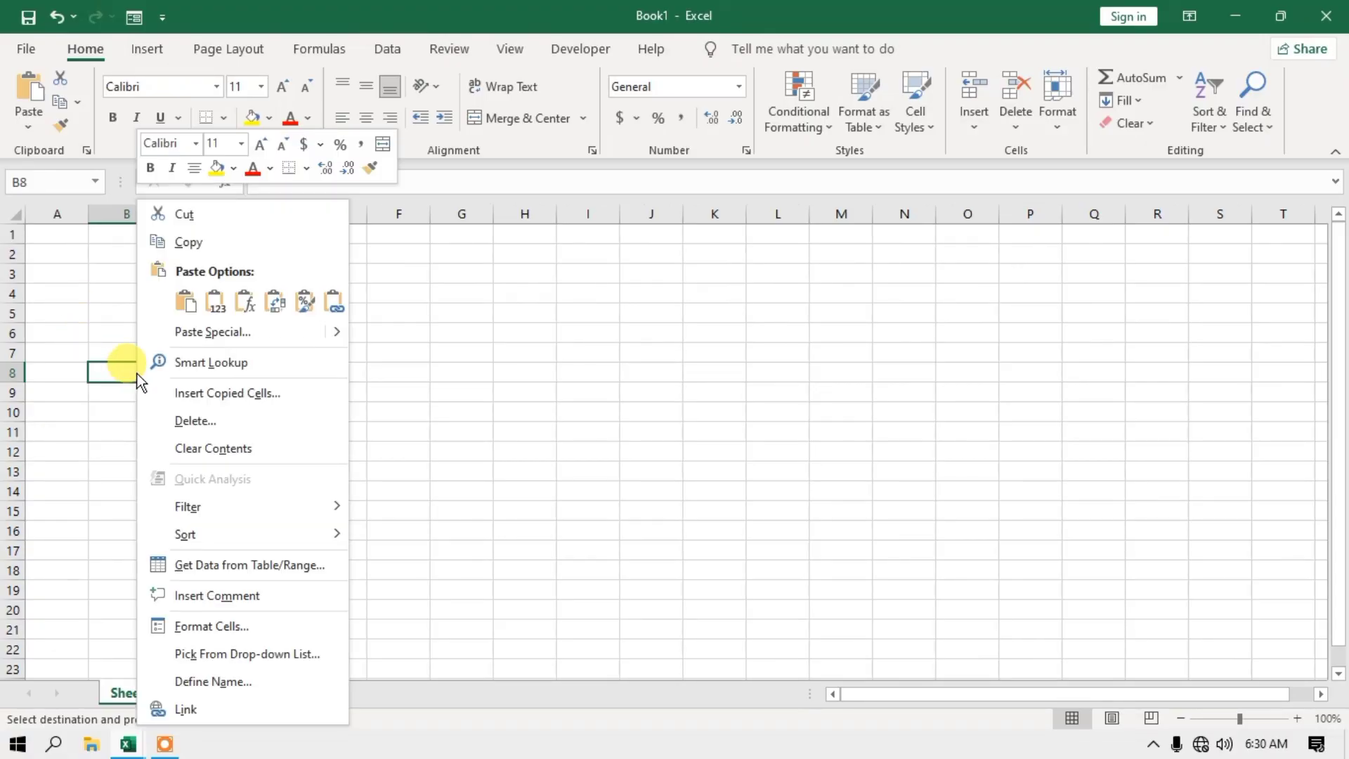
{"action": "left_click", "coordinate": [186, 303]}
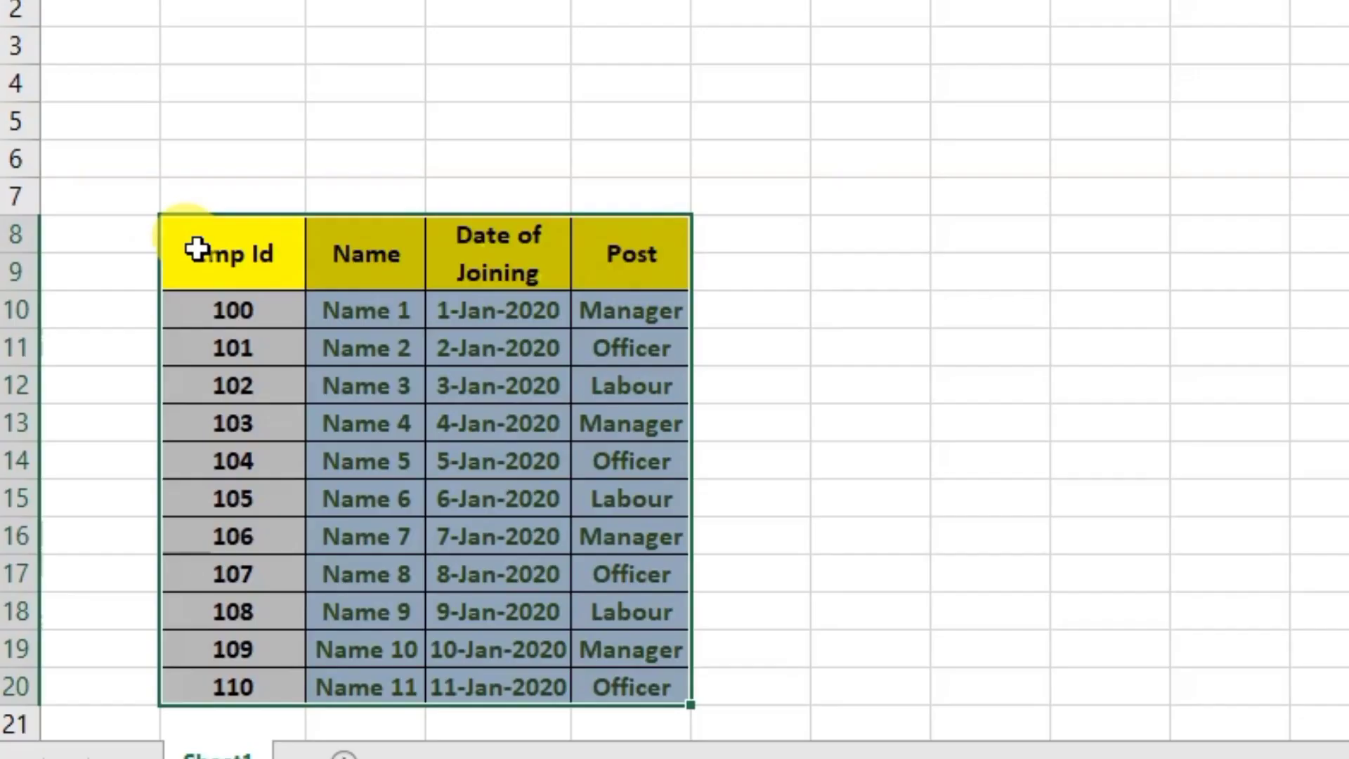
Examine how the Emp Id, Name, Date of Joining and Post header cells span rows 8 and 9.
{"action": "left_click", "coordinate": [119, 398]}
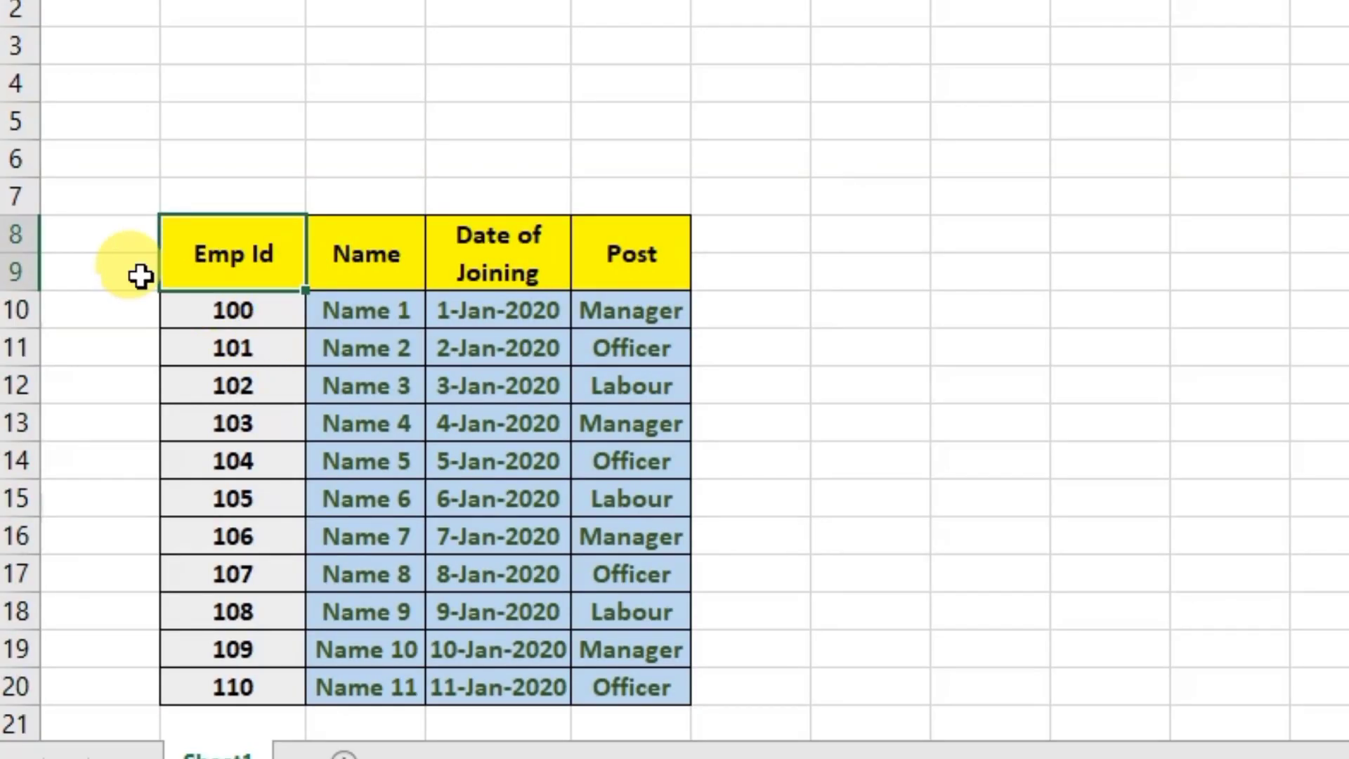
{"action": "left_click", "coordinate": [105, 239]}
{"action": "left_click", "coordinate": [93, 279]}
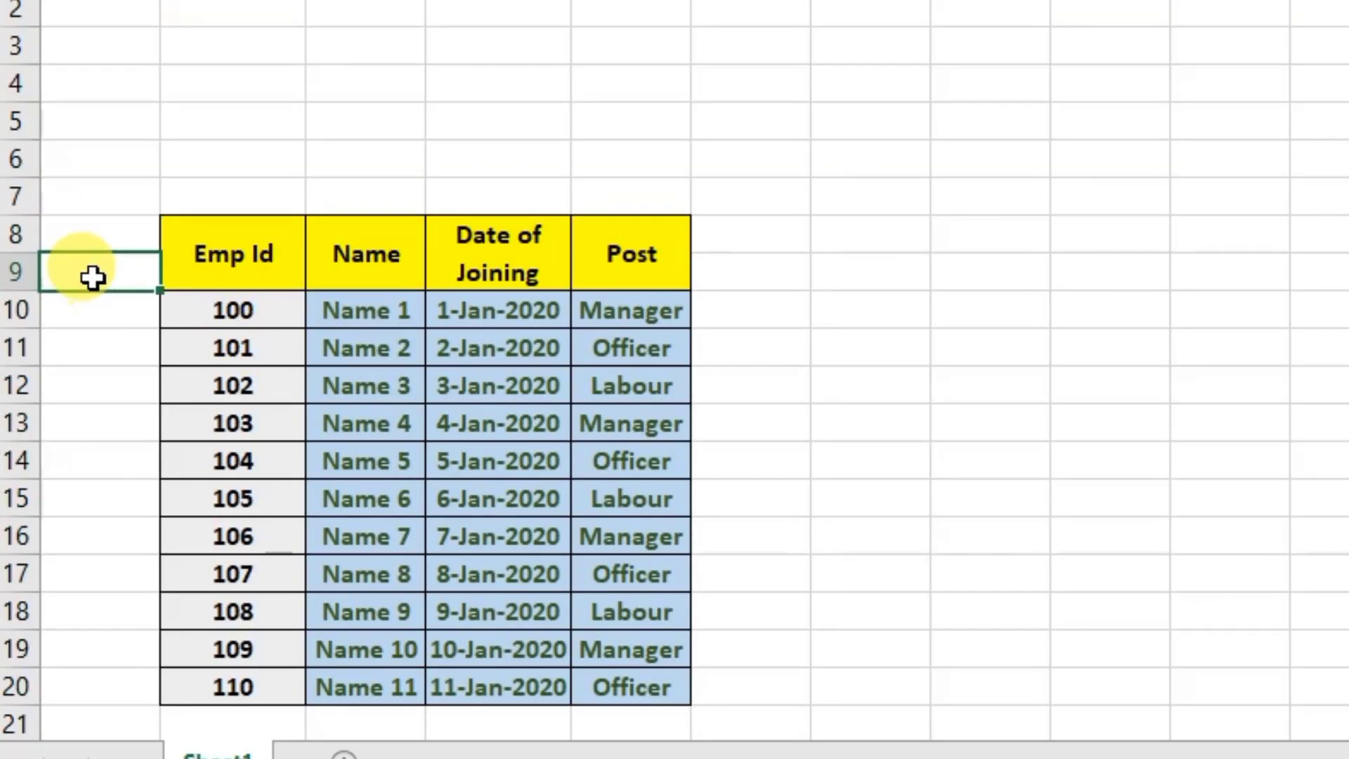
{"action": "left_click", "coordinate": [99, 237]}
{"action": "left_click", "coordinate": [97, 280]}
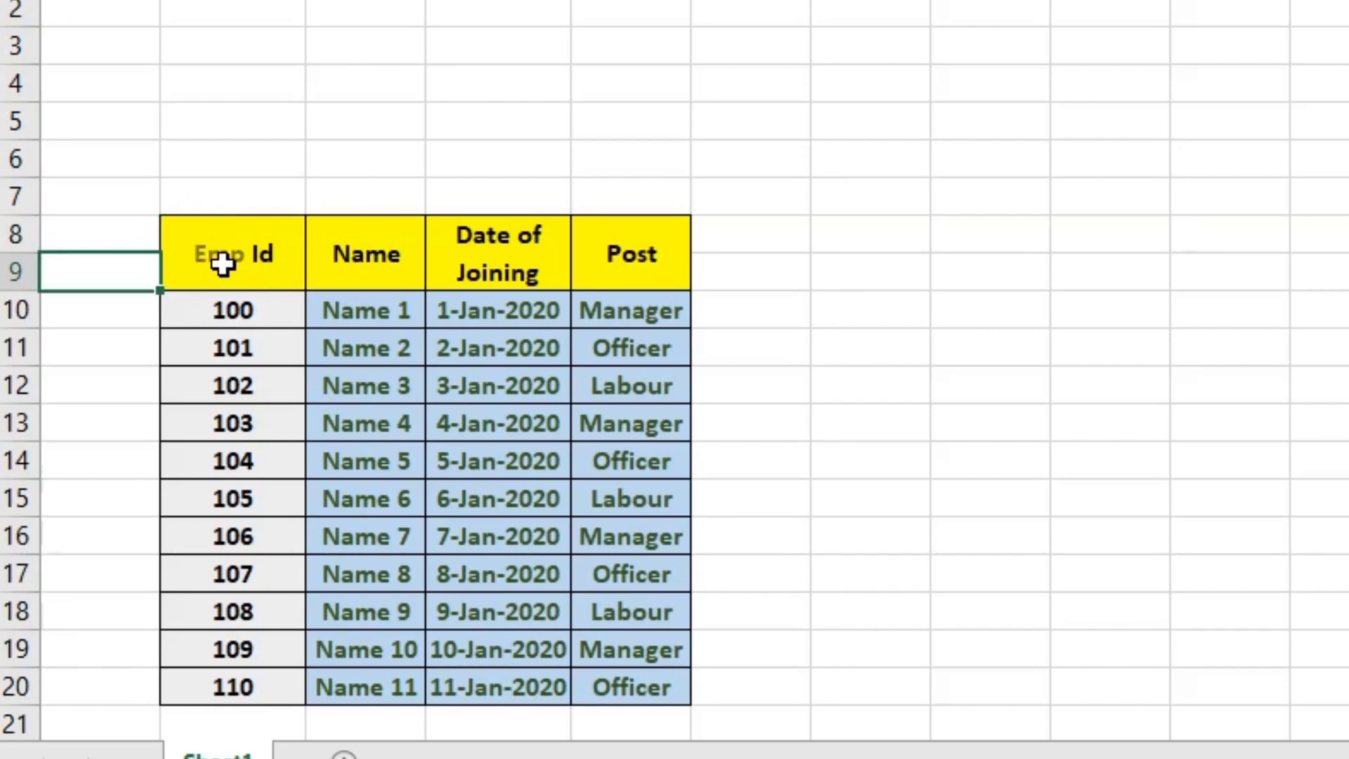
{"action": "left_click", "coordinate": [264, 274]}
{"action": "left_click", "coordinate": [105, 243]}
{"action": "left_click", "coordinate": [113, 298]}
{"action": "left_click", "coordinate": [255, 260]}
{"action": "left_click", "coordinate": [353, 256]}
{"action": "left_click", "coordinate": [521, 260]}
{"action": "left_click", "coordinate": [597, 251]}
{"action": "left_click", "coordinate": [271, 251]}
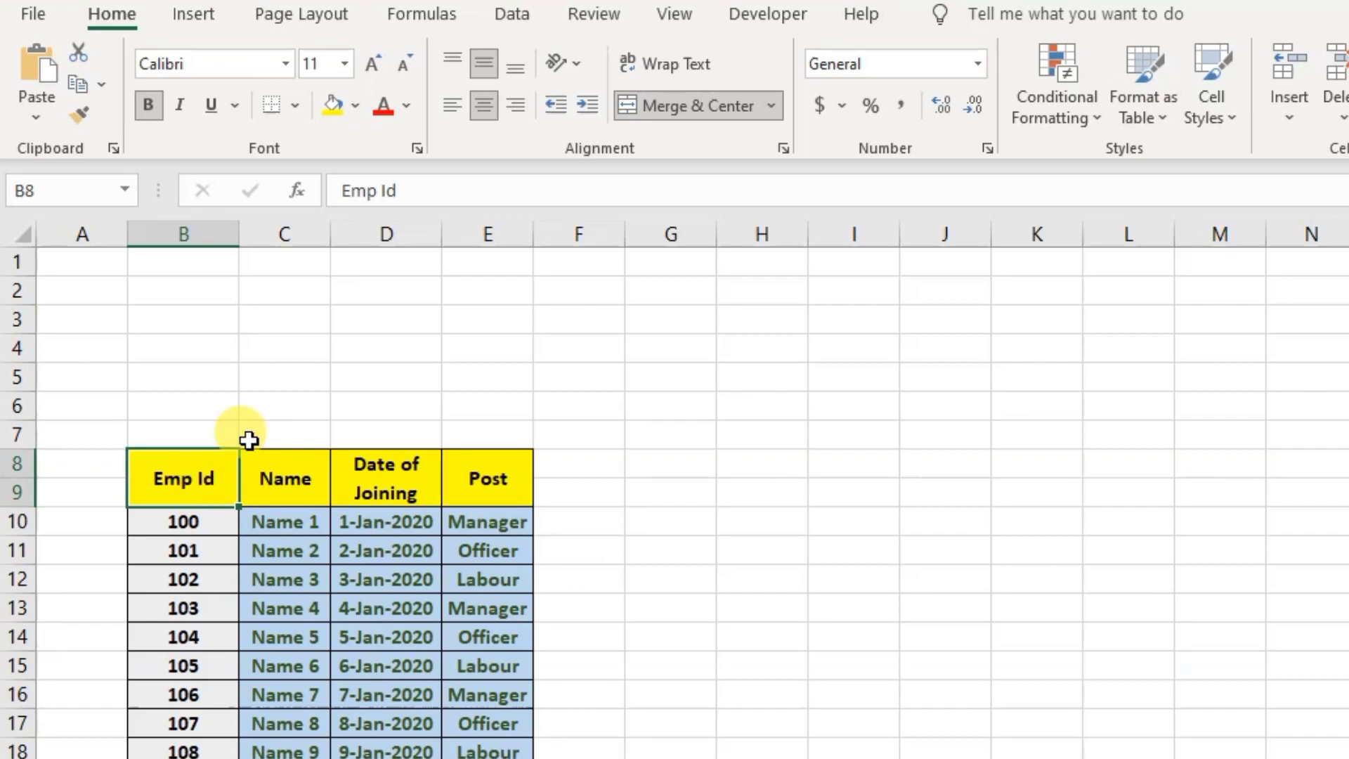
Copy cell C11 from the Name column and paste it into cell G8.
{"action": "left_click", "coordinate": [672, 464]}
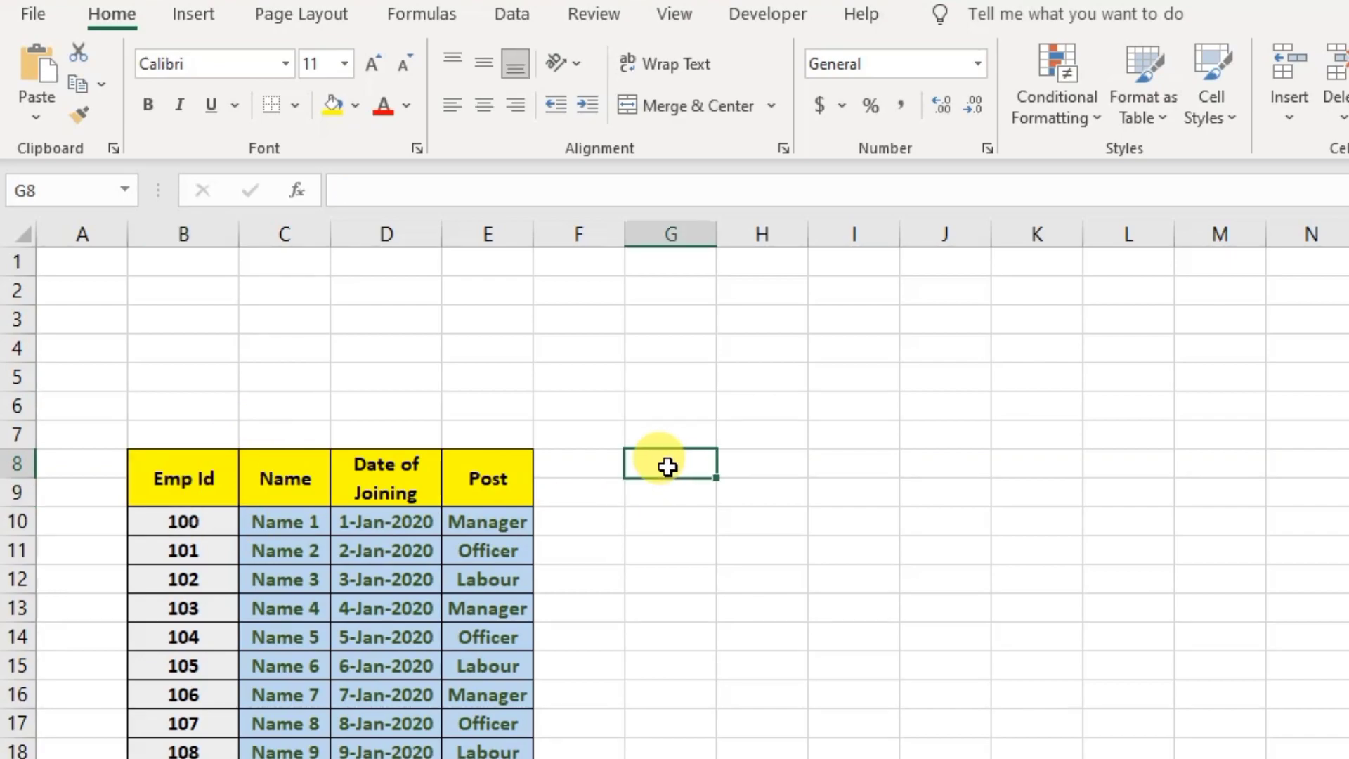
{"action": "left_click", "coordinate": [279, 553]}
{"action": "key", "text": "ctrl+c"}
{"action": "left_click", "coordinate": [676, 467]}
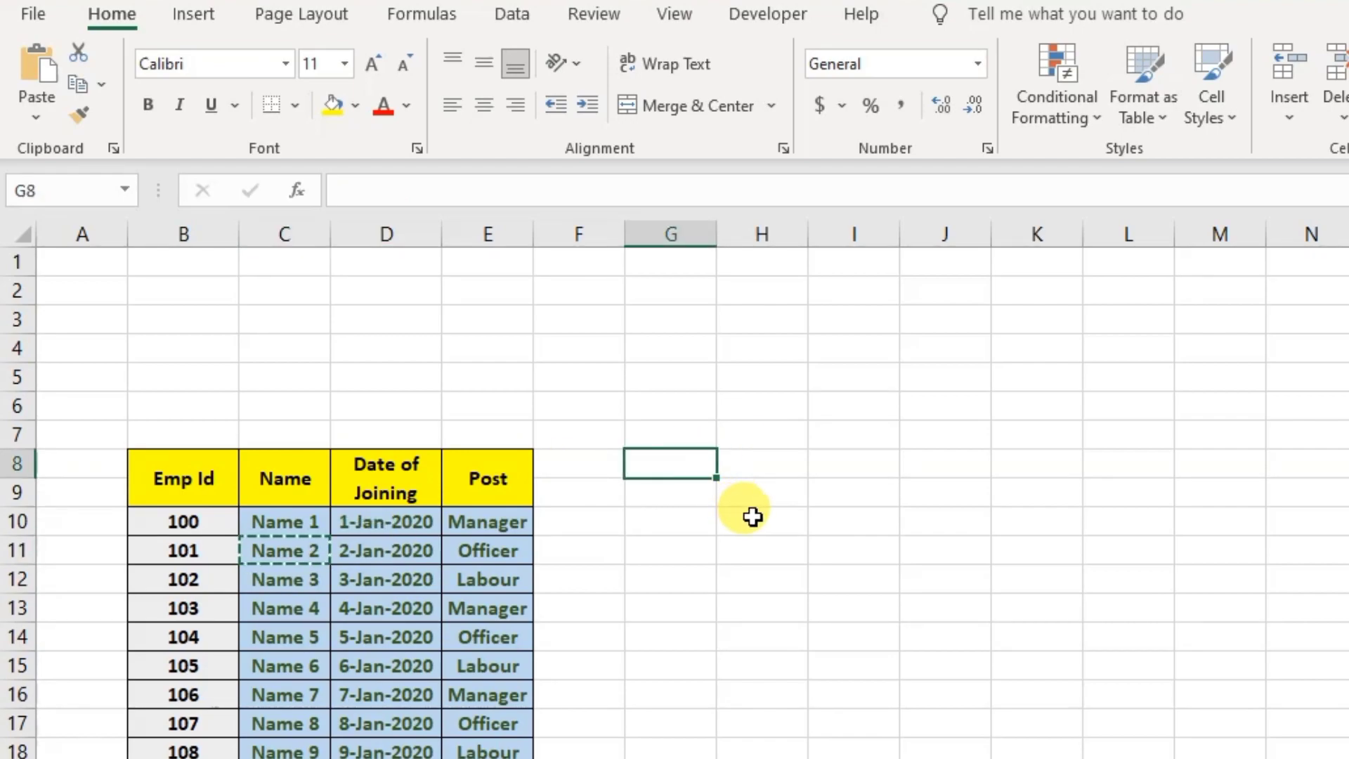
{"action": "key", "text": "Return"}
{"action": "left_click", "coordinate": [674, 547]}
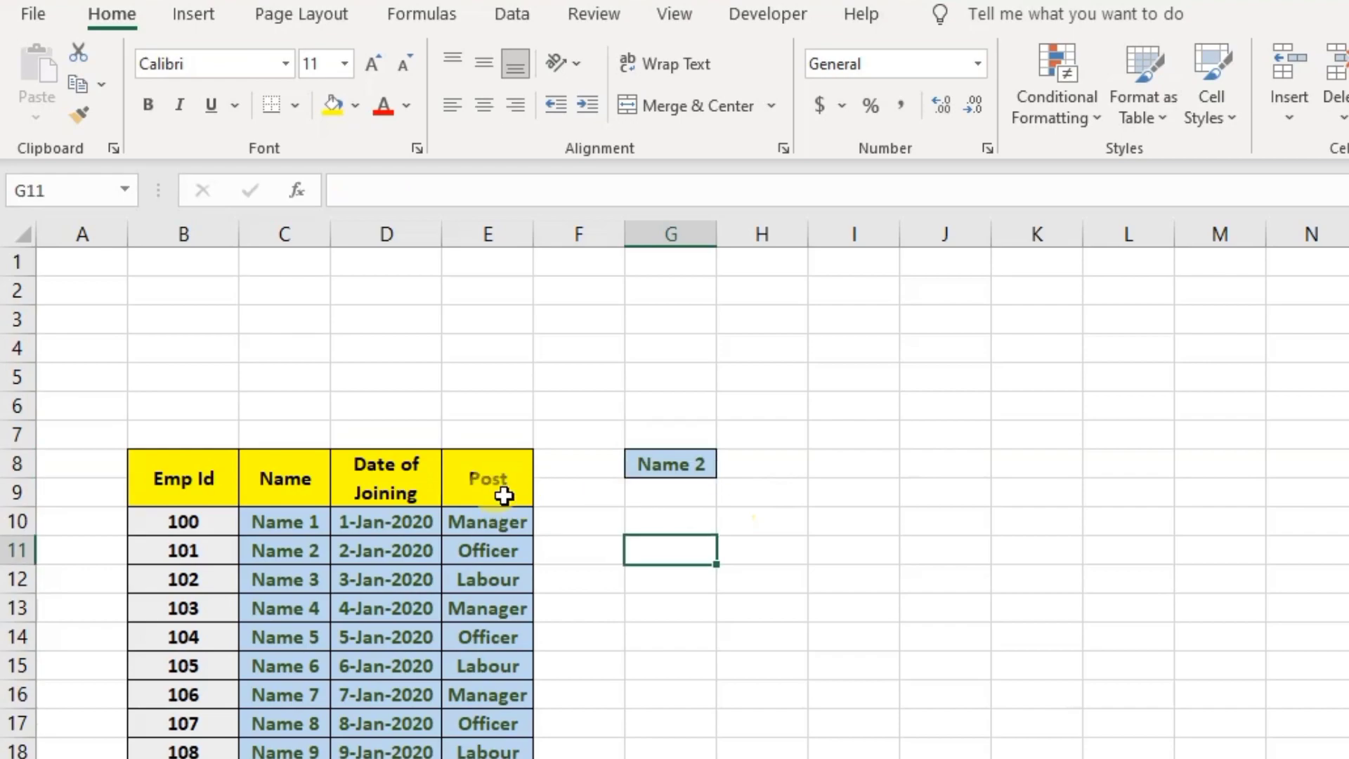
Merge and center cells G8:G9 and align the sample name vertically in the middle.
{"action": "left_click", "coordinate": [495, 490]}
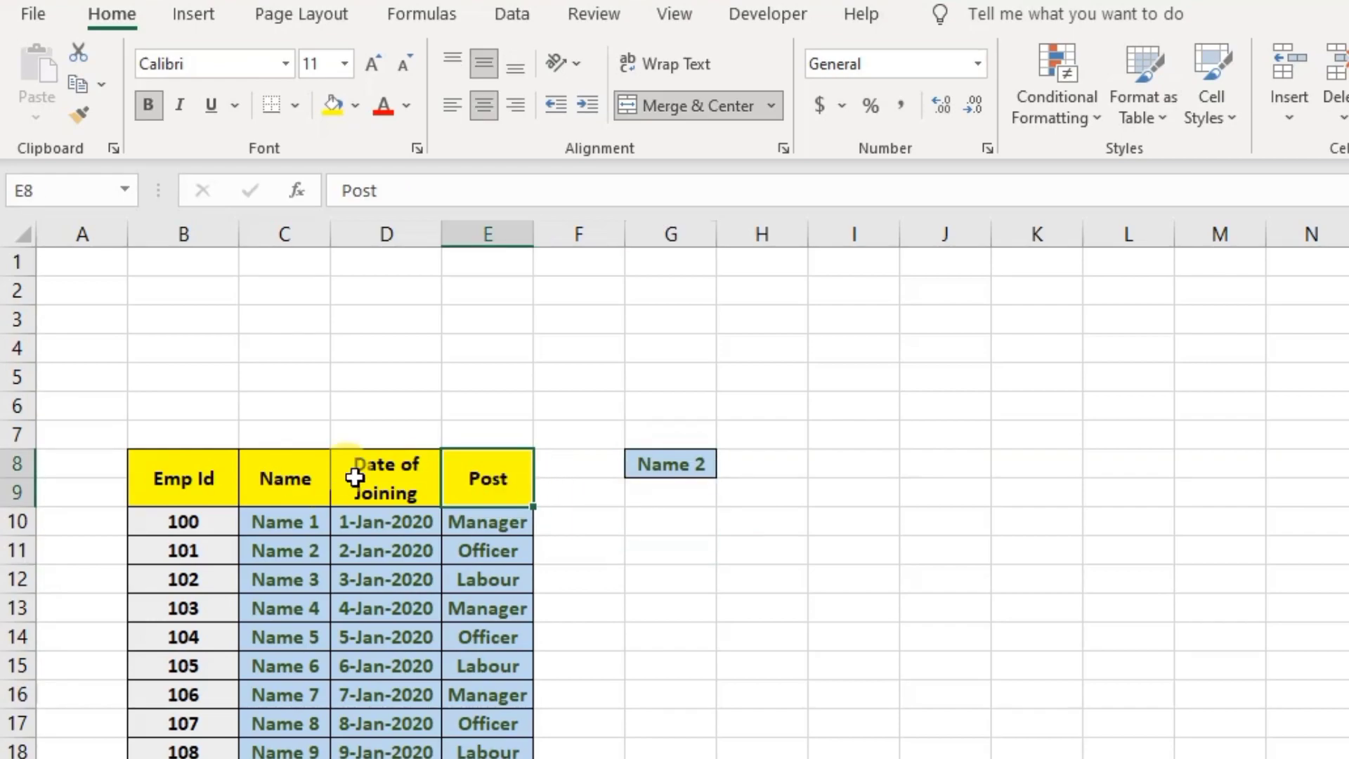
{"action": "left_click", "coordinate": [680, 496]}
{"action": "left_click_drag", "start_coordinate": [668, 452], "coordinate": [673, 502]}
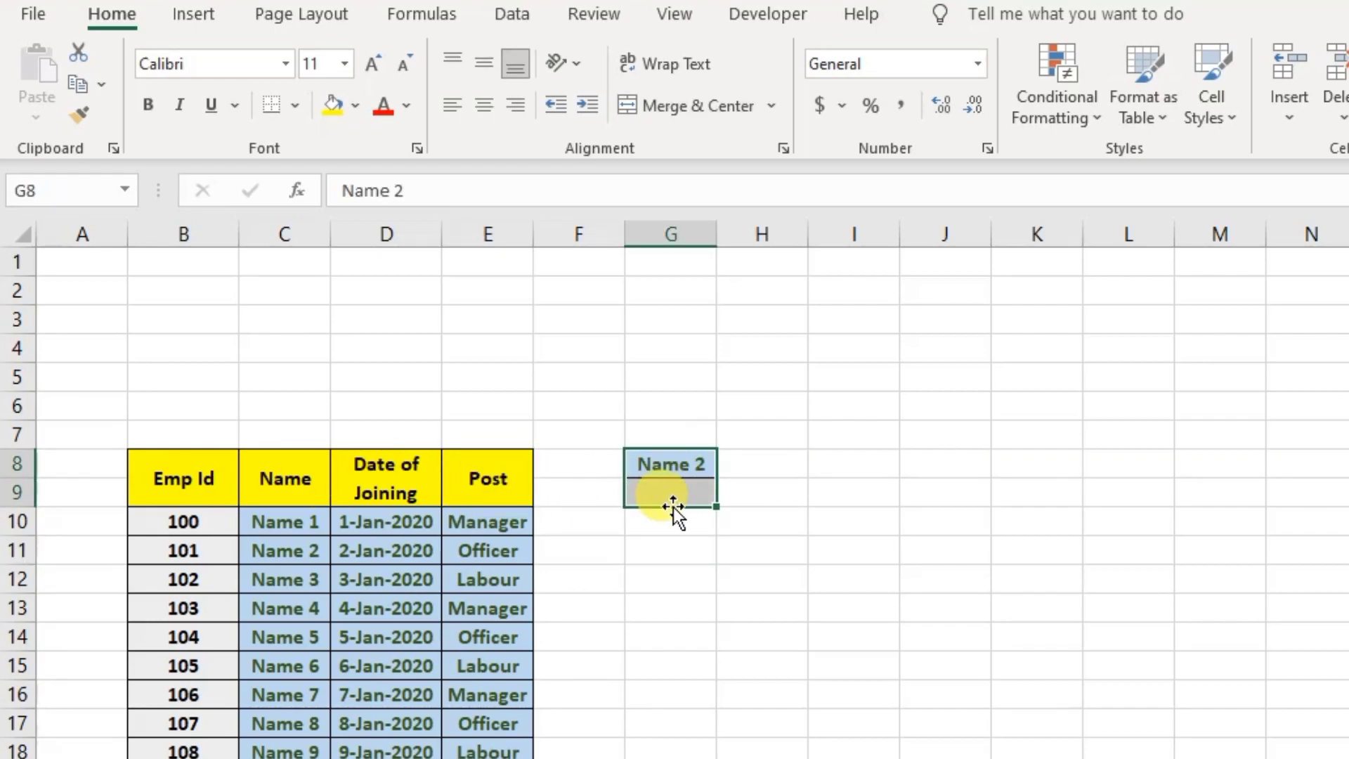
{"action": "left_click", "coordinate": [699, 113]}
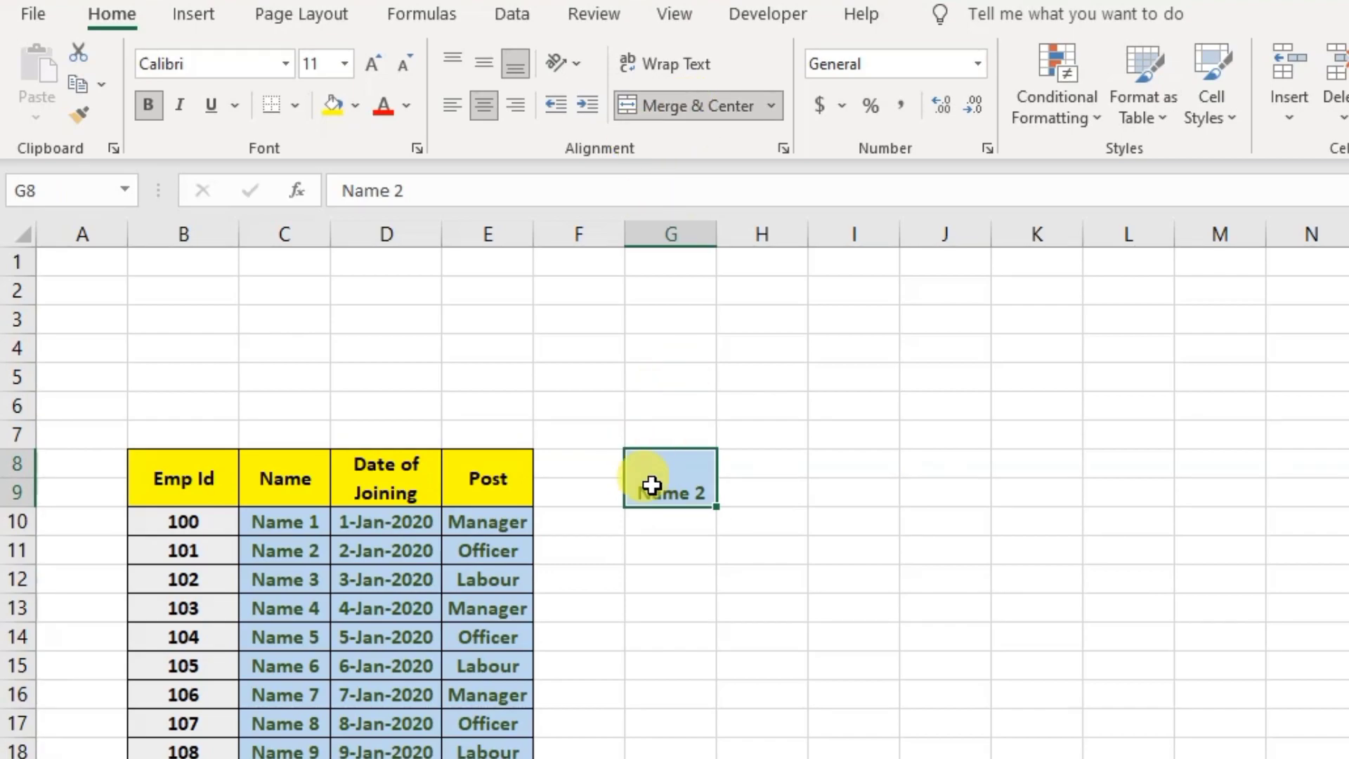
{"action": "left_click", "coordinate": [484, 65]}
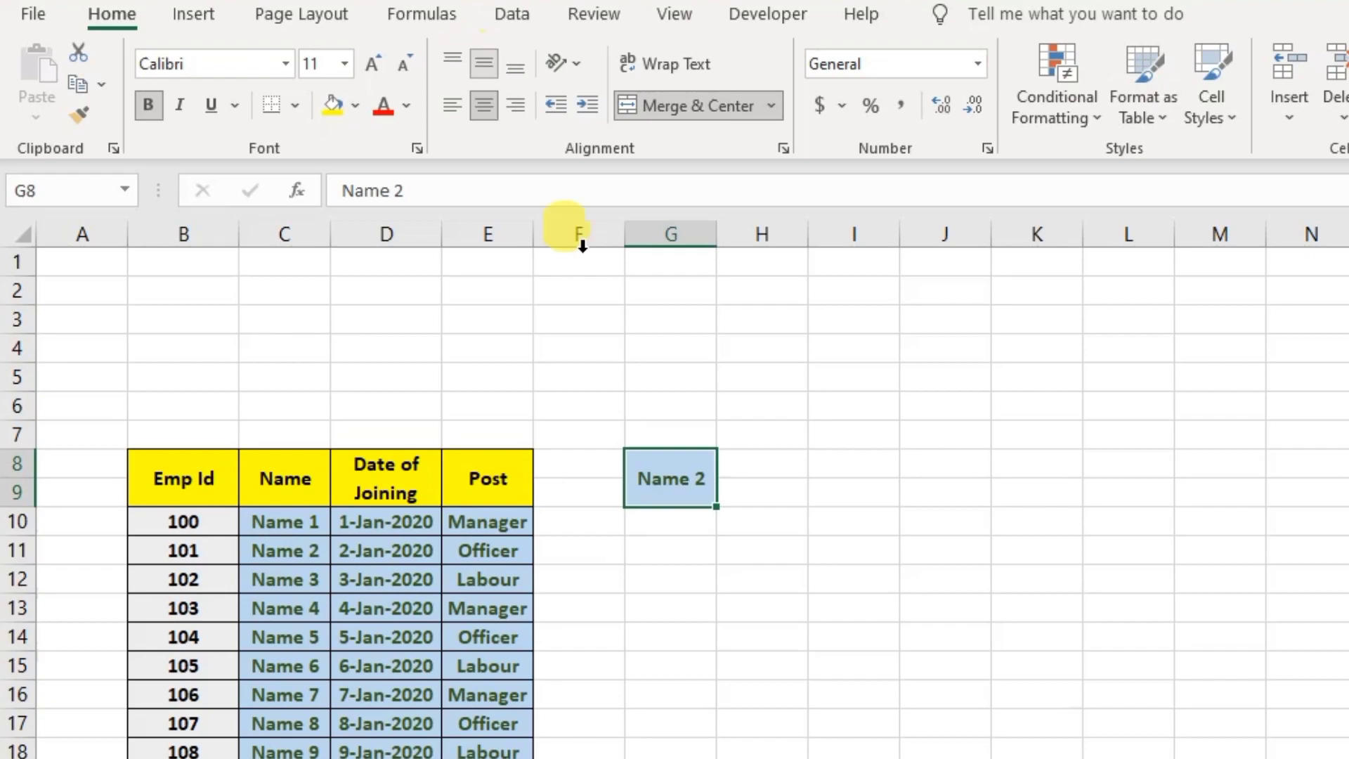
{"action": "left_click", "coordinate": [789, 461]}
{"action": "left_click", "coordinate": [436, 482]}
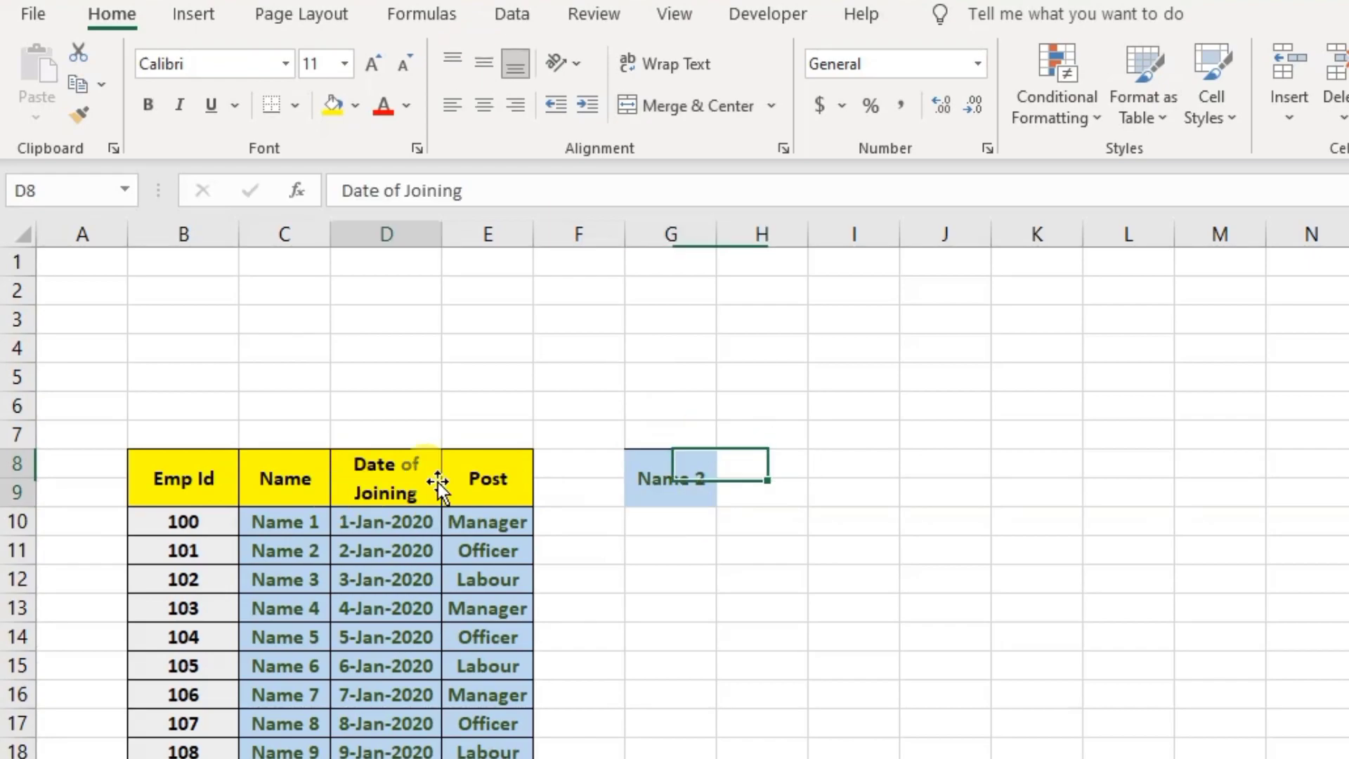
Copy the formatting of the Date of Joining header onto the merged cell G8.
{"action": "left_click", "coordinate": [685, 467]}
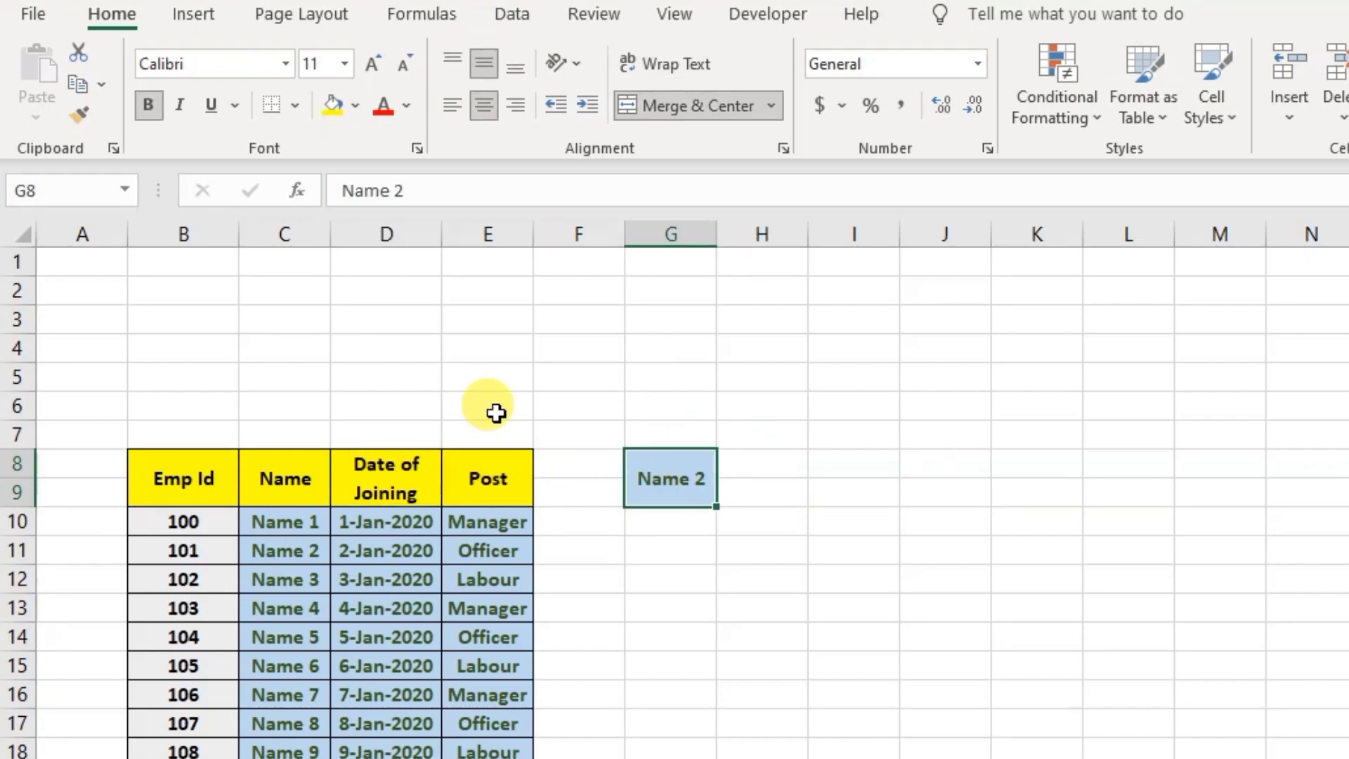
{"action": "left_click", "coordinate": [391, 483]}
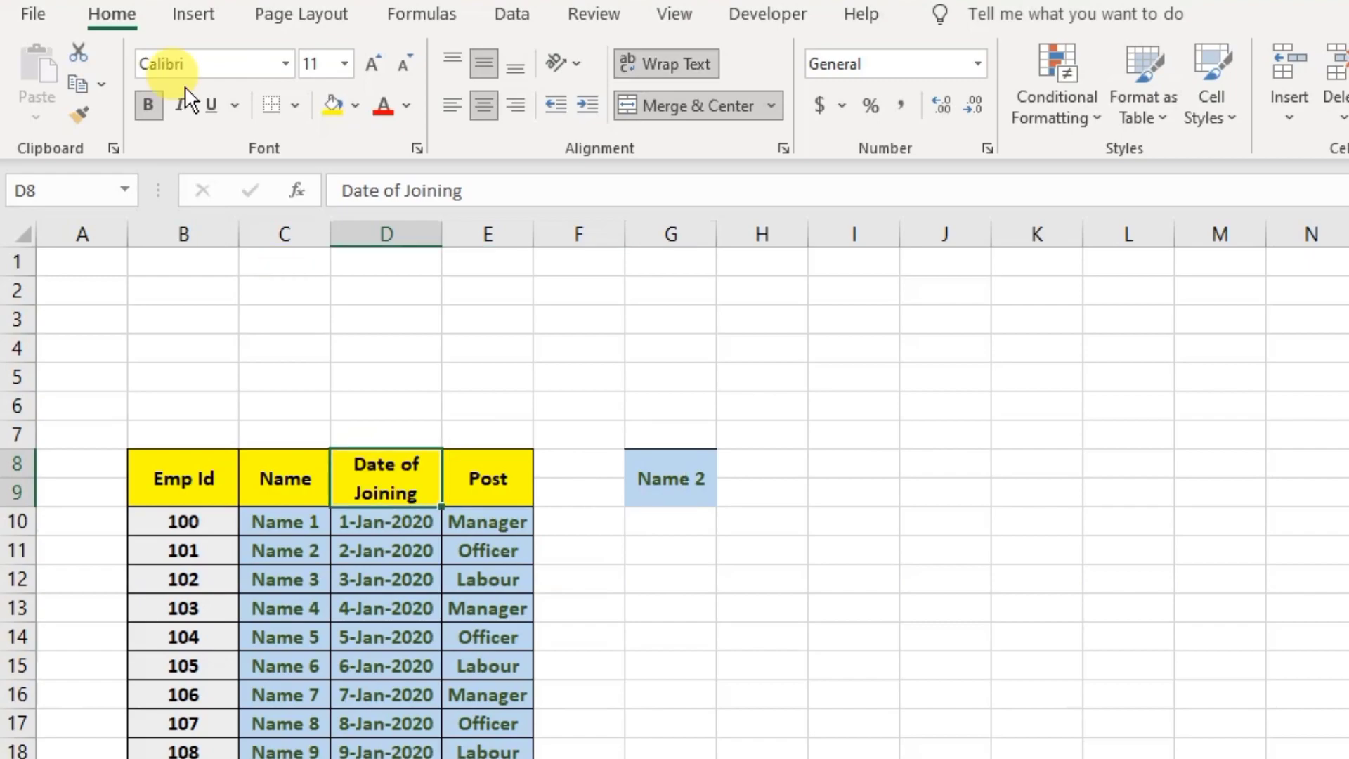
{"action": "double_click", "coordinate": [79, 118]}
{"action": "left_click", "coordinate": [693, 476]}
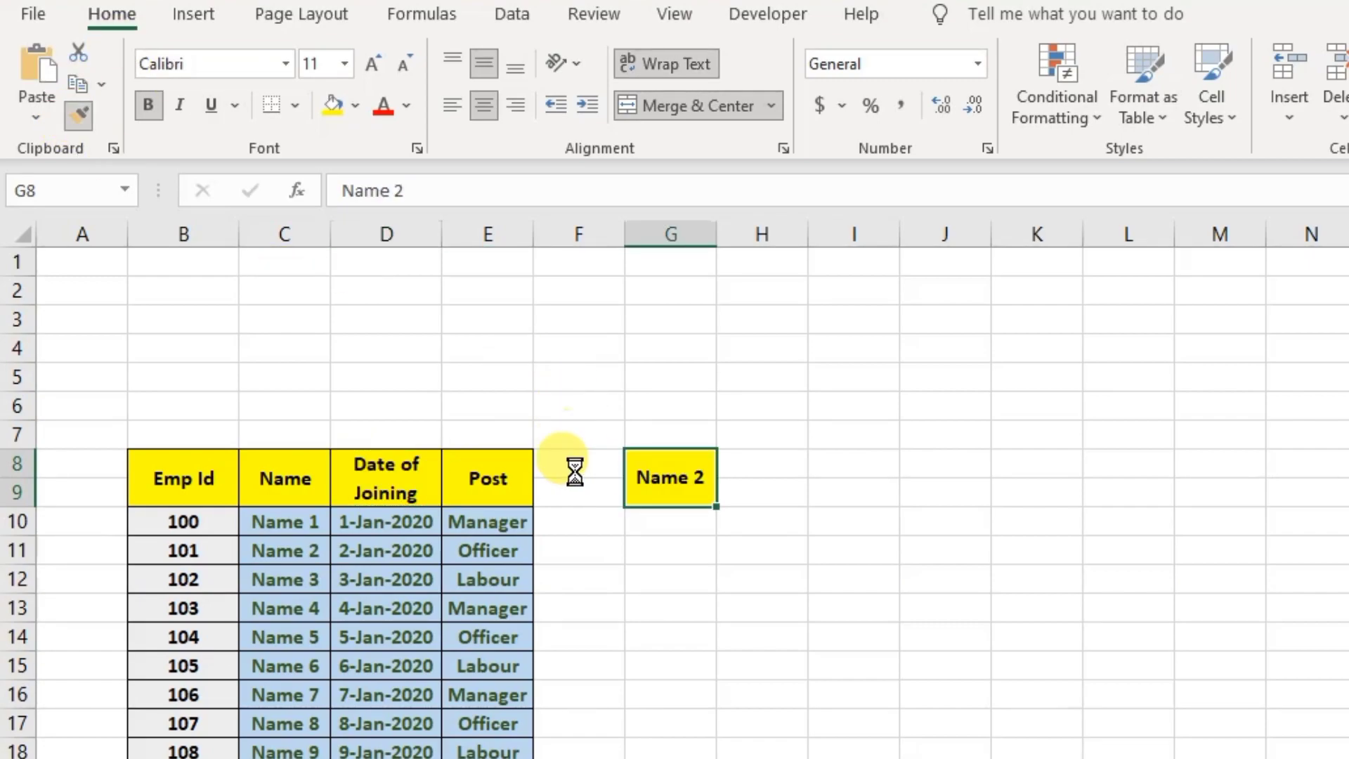
{"action": "left_click", "coordinate": [789, 443]}
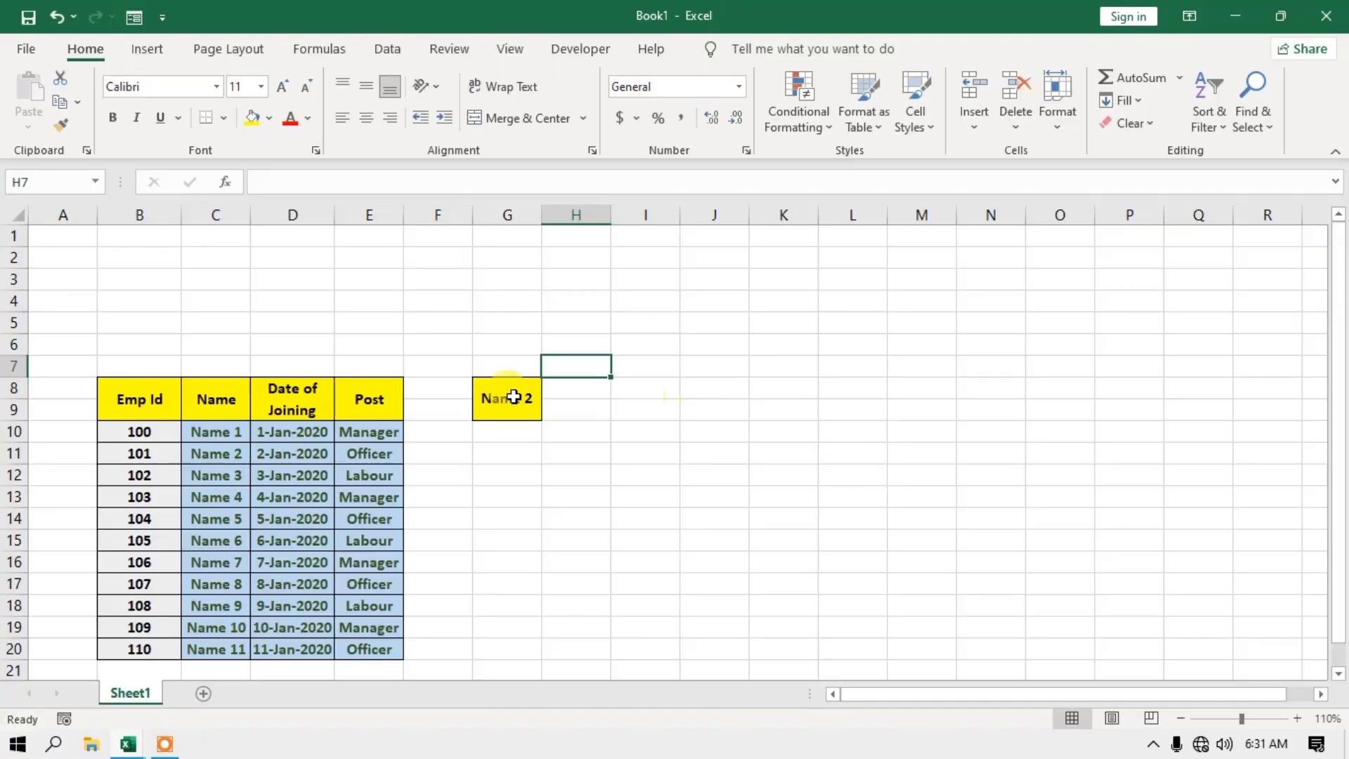
Clear all contents and formatting from the sample cell G8 so that G8 and G9 are separate empty cells.
{"action": "left_click", "coordinate": [515, 397]}
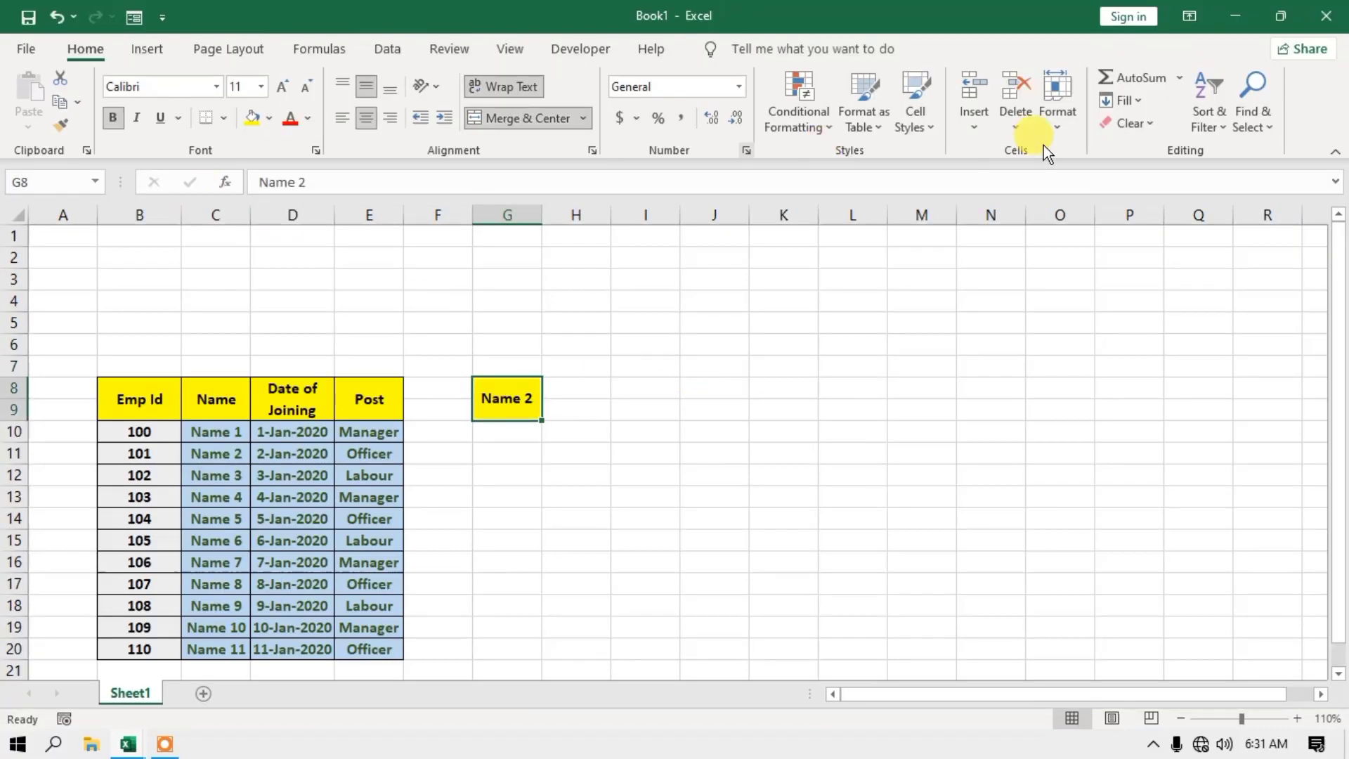
{"action": "left_click", "coordinate": [1111, 126]}
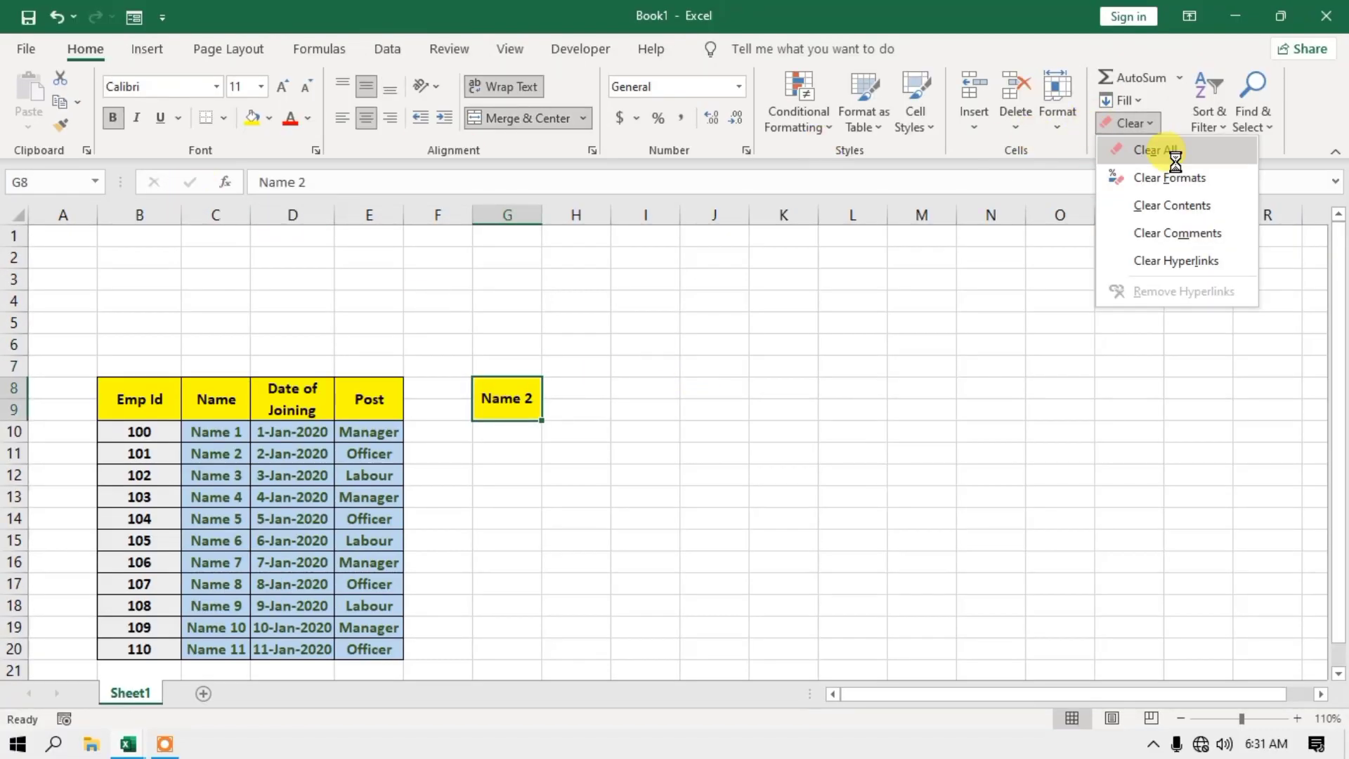
{"action": "left_click", "coordinate": [1159, 149]}
{"action": "left_click", "coordinate": [535, 410]}
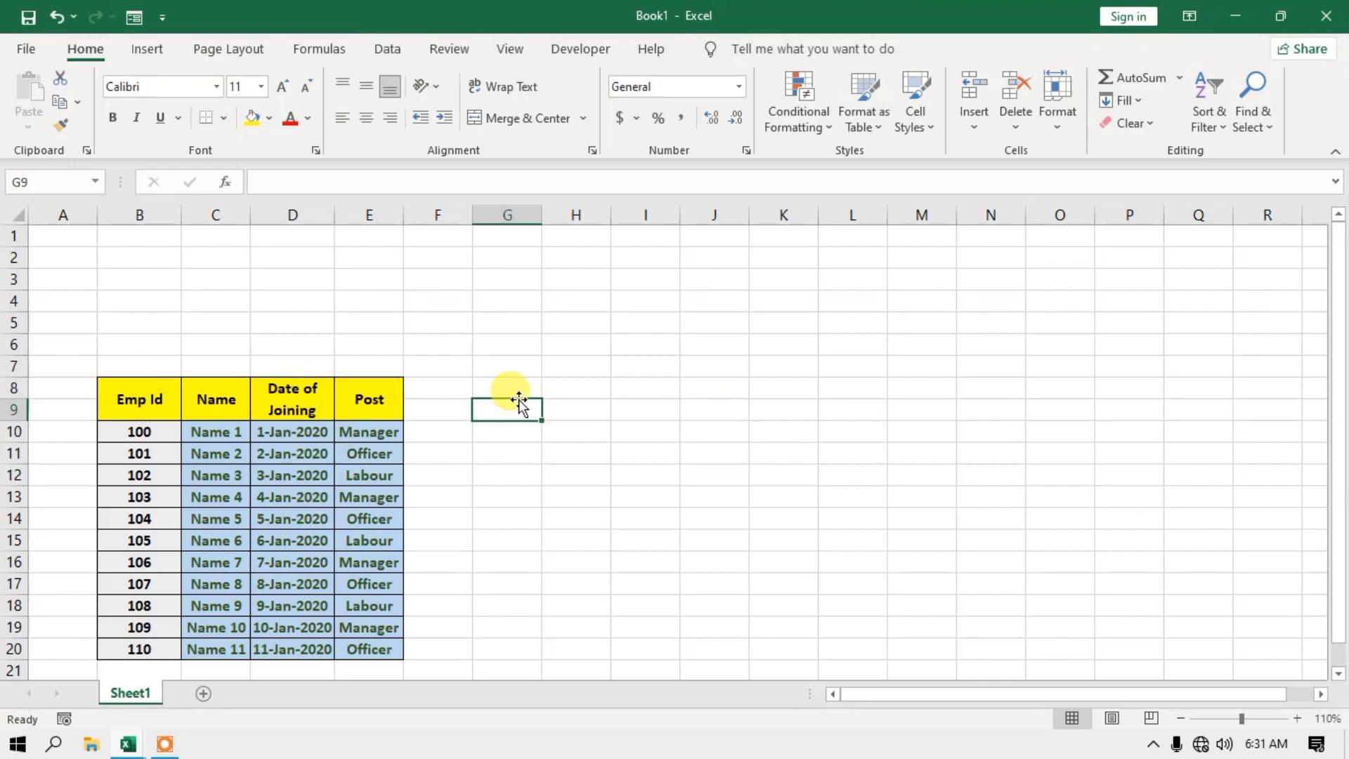
{"action": "left_click_drag", "start_coordinate": [509, 394], "coordinate": [514, 409]}
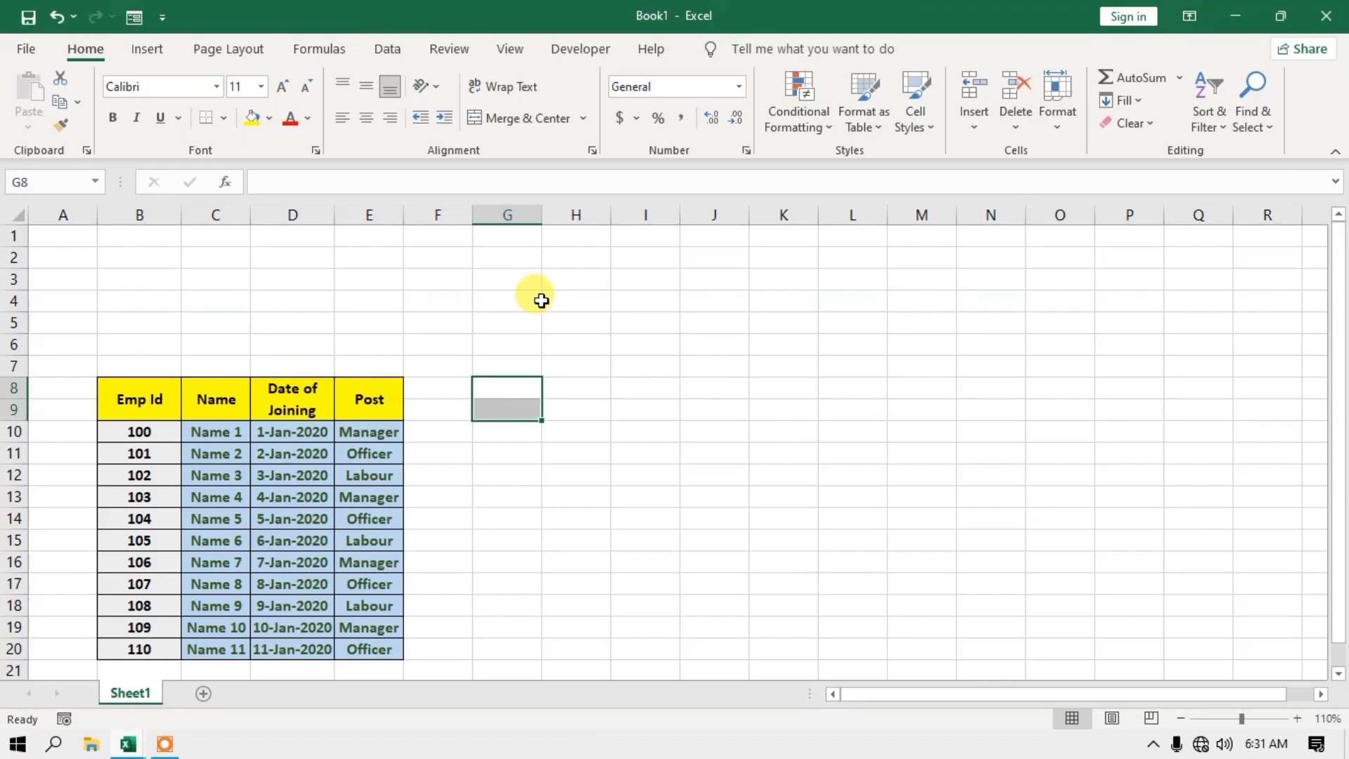
{"action": "left_click", "coordinate": [582, 120]}
{"action": "left_click", "coordinate": [538, 229]}
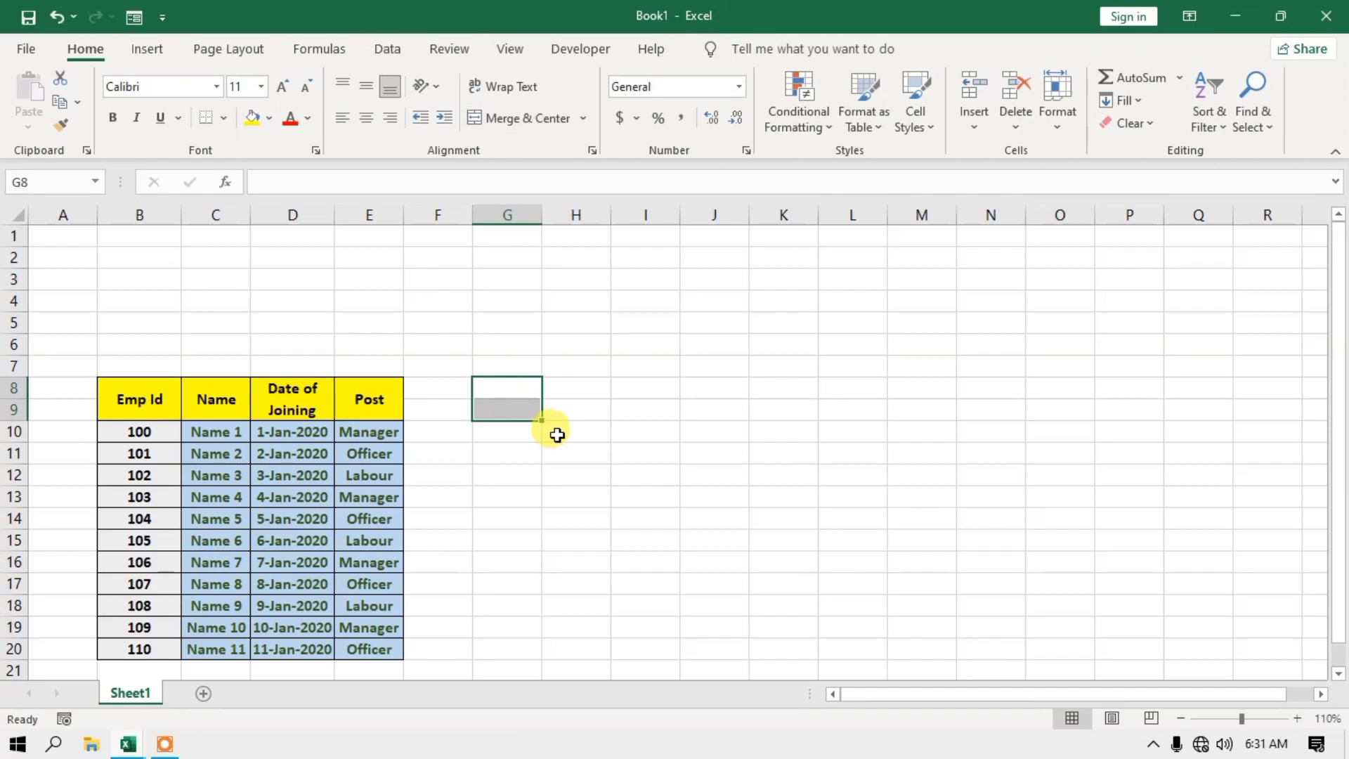
{"action": "left_click", "coordinate": [487, 454]}
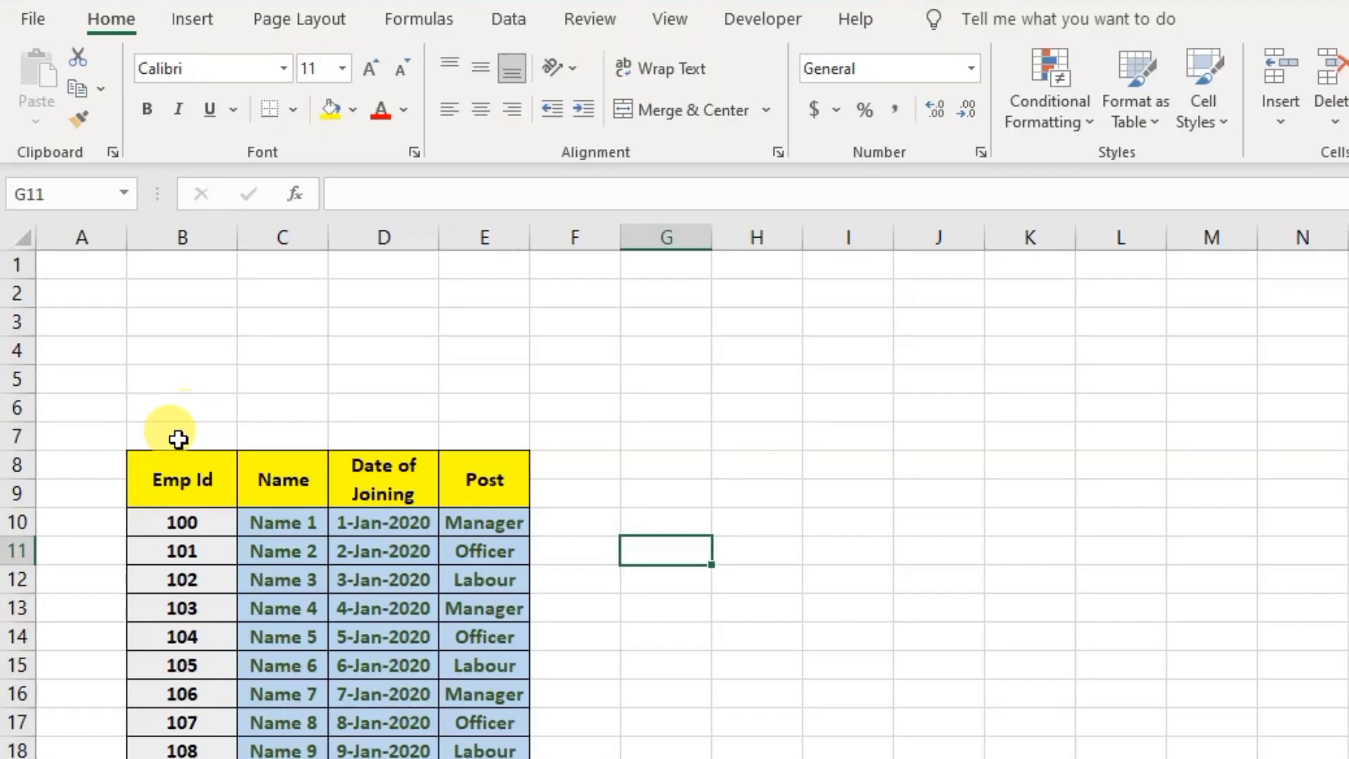
Merge and center cells B6:E6 above the employee table and enter the heading "Attendance Month/Year".
{"action": "left_click_drag", "start_coordinate": [137, 370], "coordinate": [333, 365]}
{"action": "left_click_drag", "start_coordinate": [436, 434], "coordinate": [456, 431]}
{"action": "left_click", "coordinate": [169, 404]}
{"action": "left_click_drag", "start_coordinate": [197, 412], "coordinate": [471, 402]}
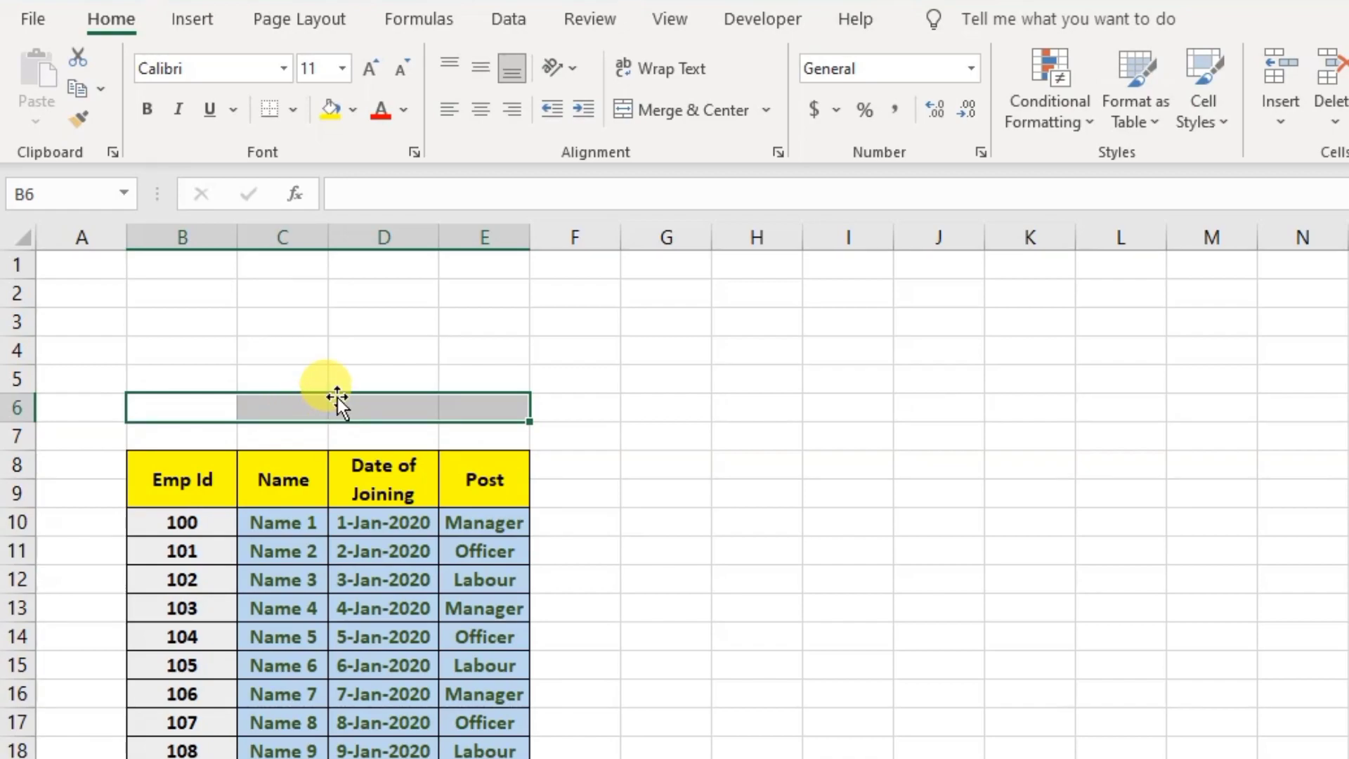
{"action": "left_click", "coordinate": [707, 108]}
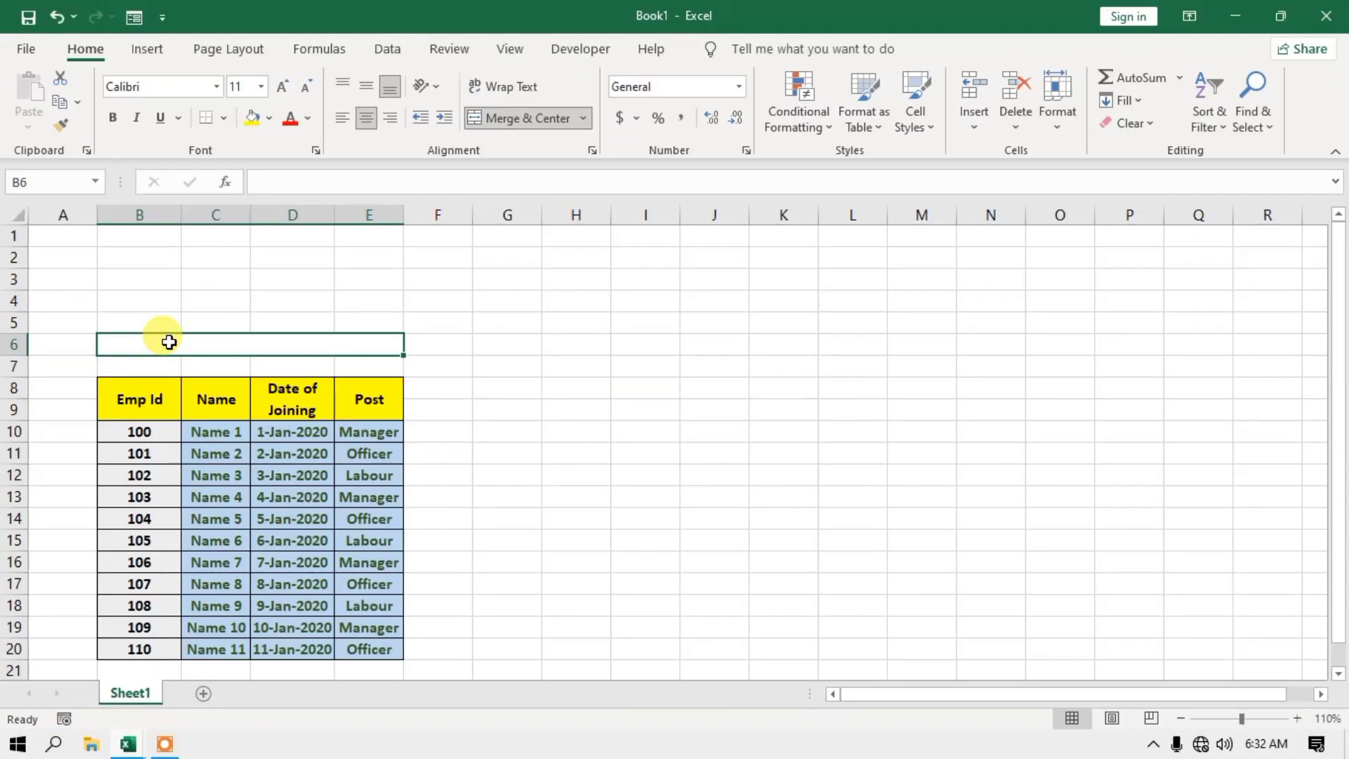
{"action": "type", "text": "Attendance Month/Year"}
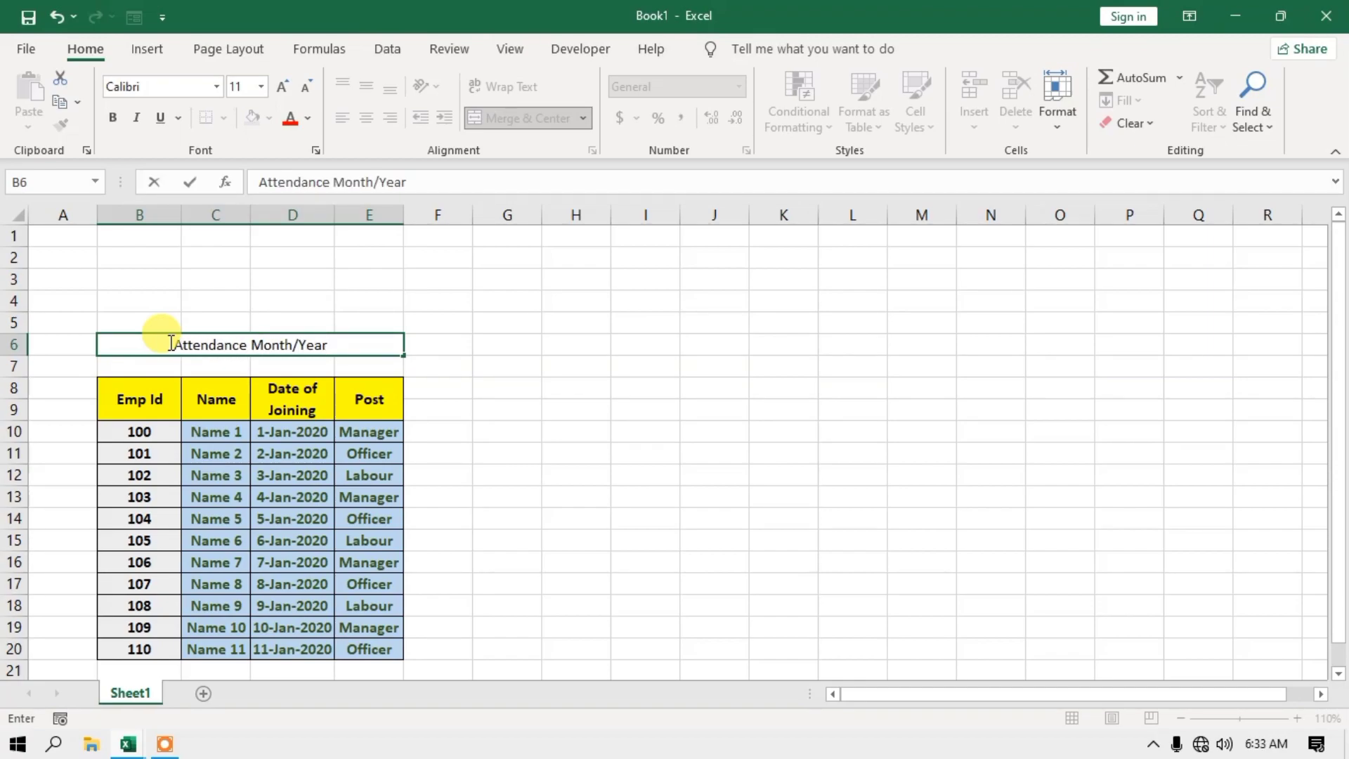
{"action": "left_click", "coordinate": [445, 348]}
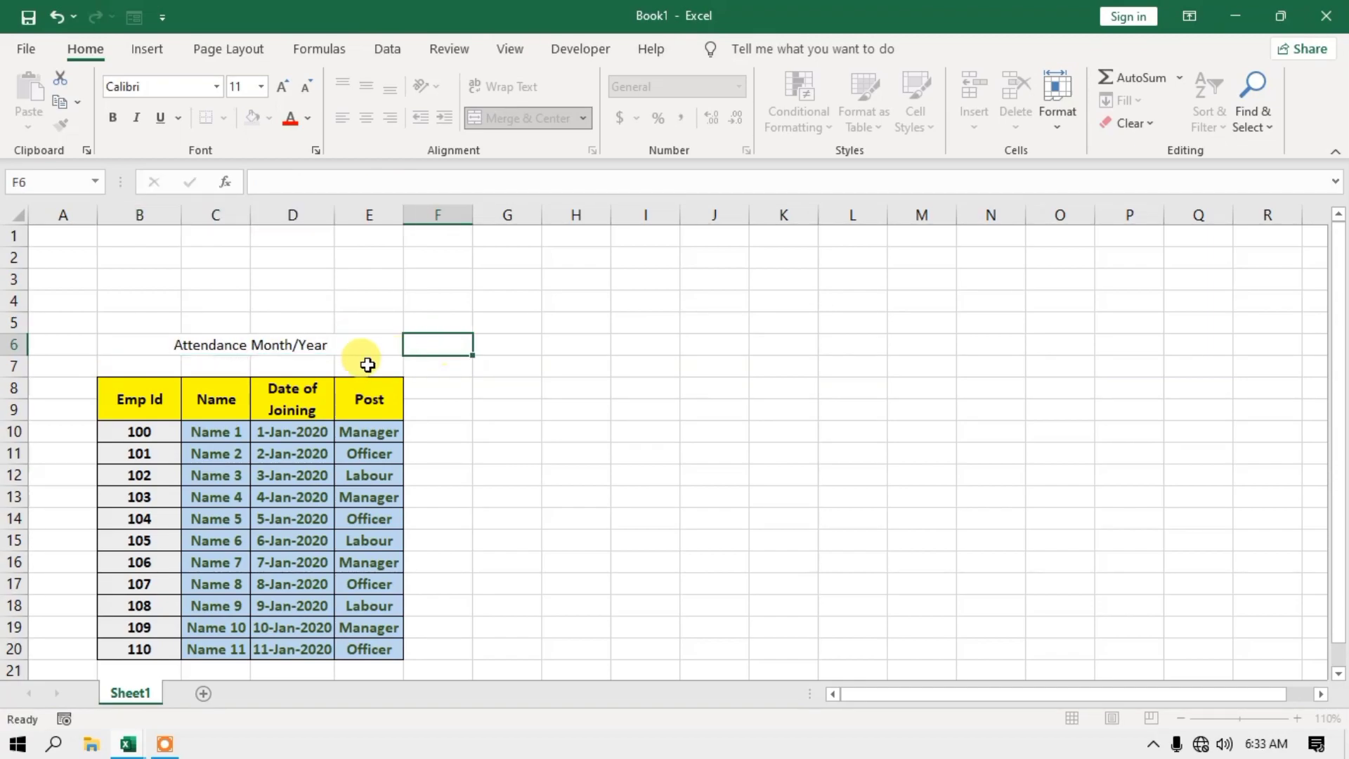
Give the Attendance Month/Year heading a yellow fill and bold text.
{"action": "left_click", "coordinate": [168, 352]}
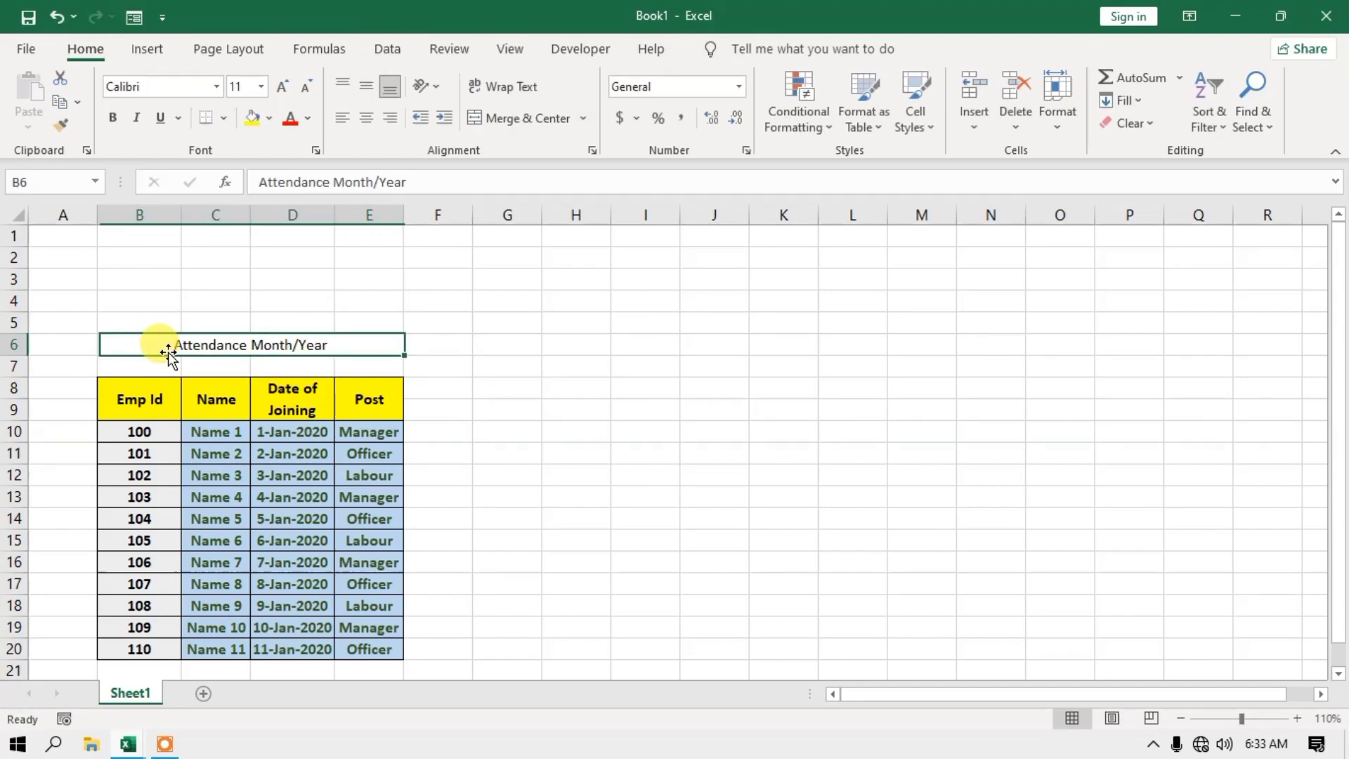
{"action": "left_click", "coordinate": [249, 120]}
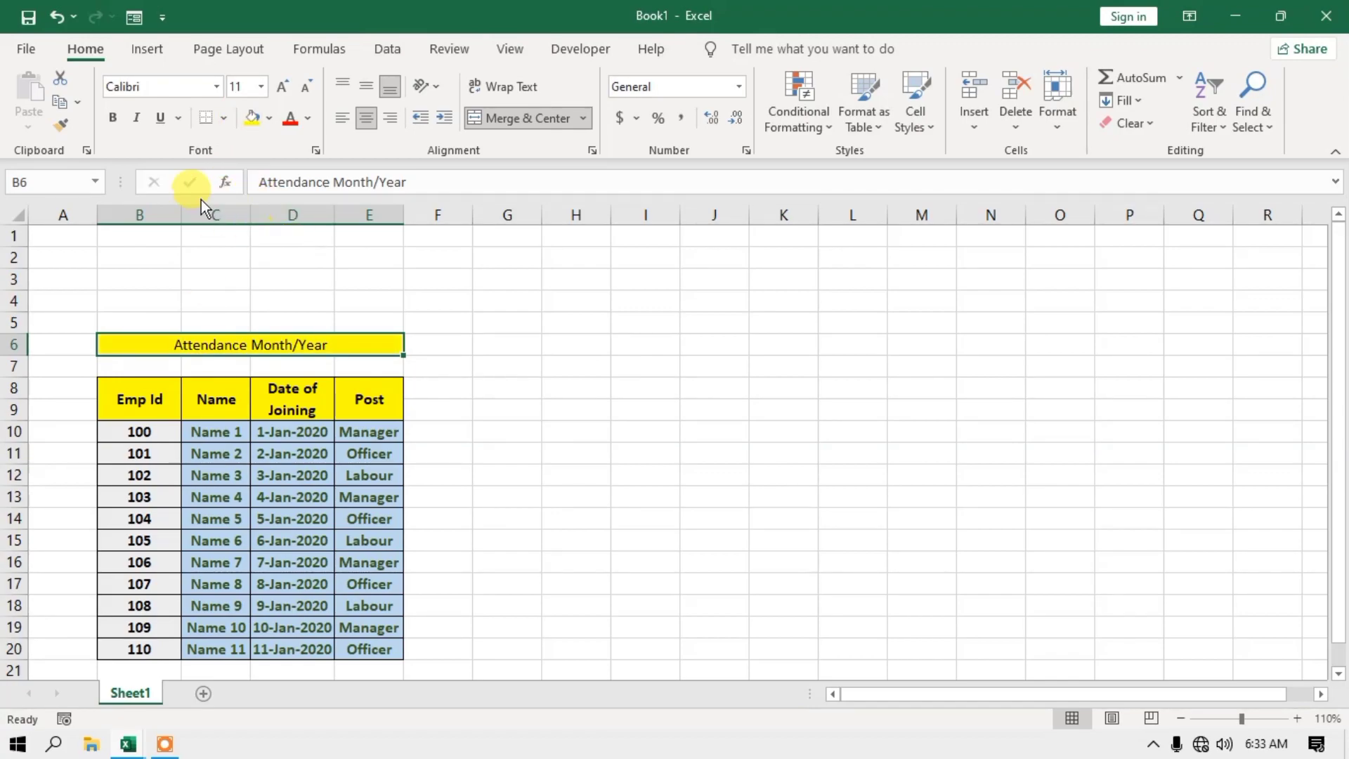
{"action": "left_click", "coordinate": [112, 118]}
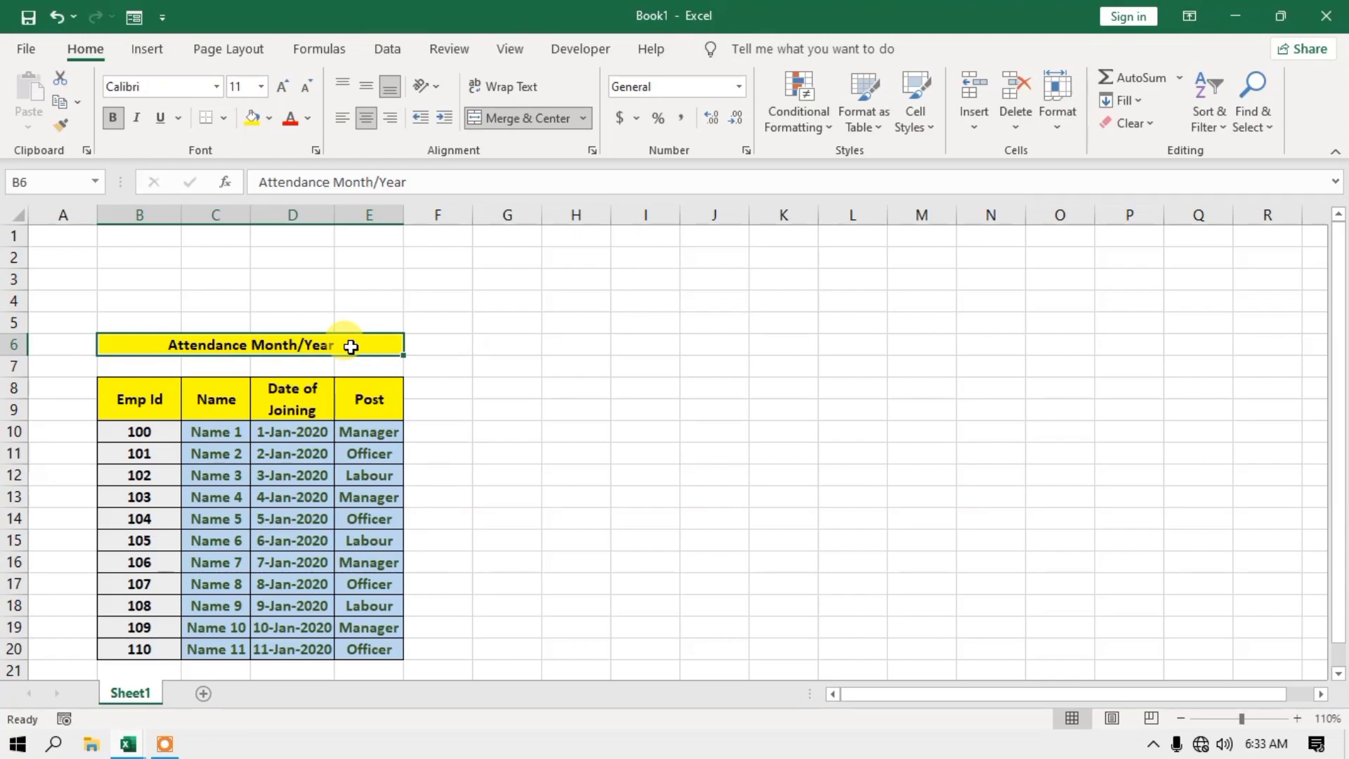
Copy the month and year formula from cell E6 on the attendance workbook's Dec sheet into cell F6 of Book1.
{"action": "left_click", "coordinate": [444, 345]}
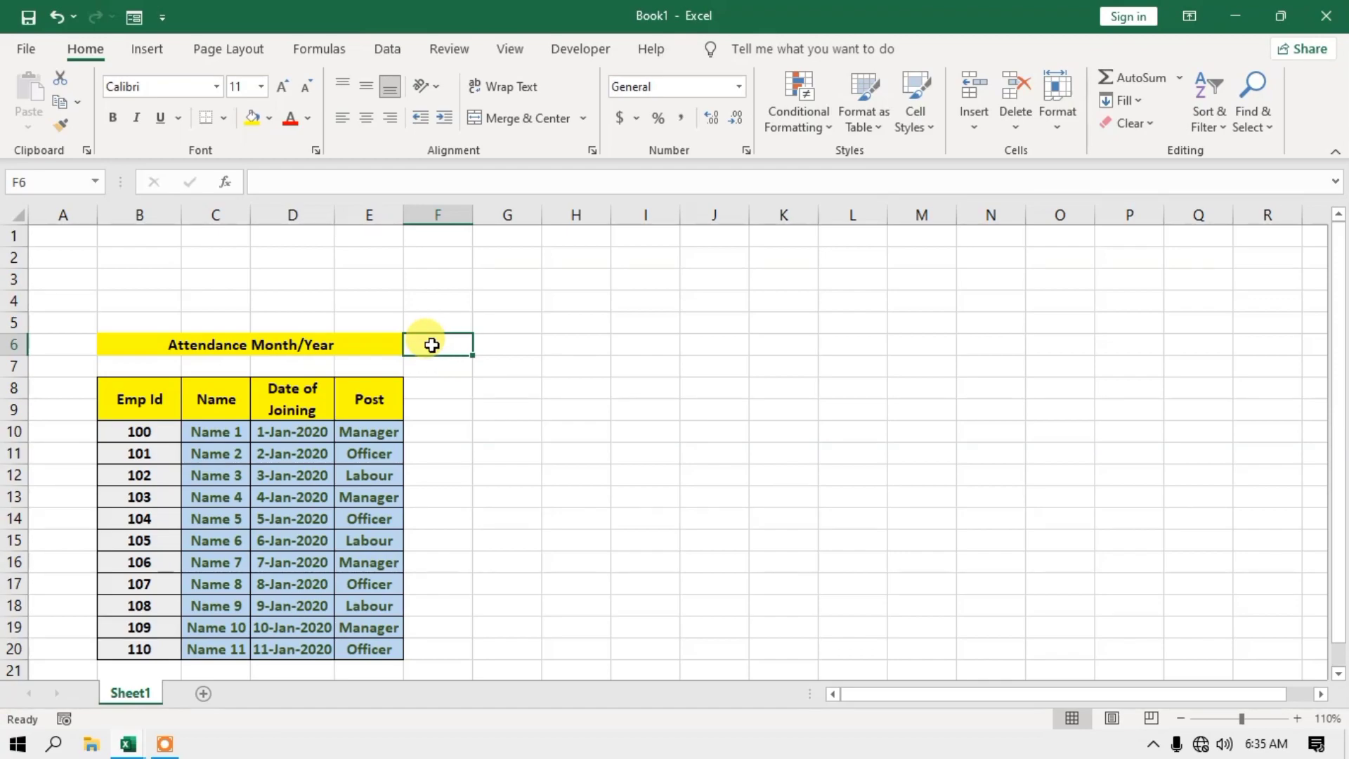
{"action": "left_click", "coordinate": [127, 744]}
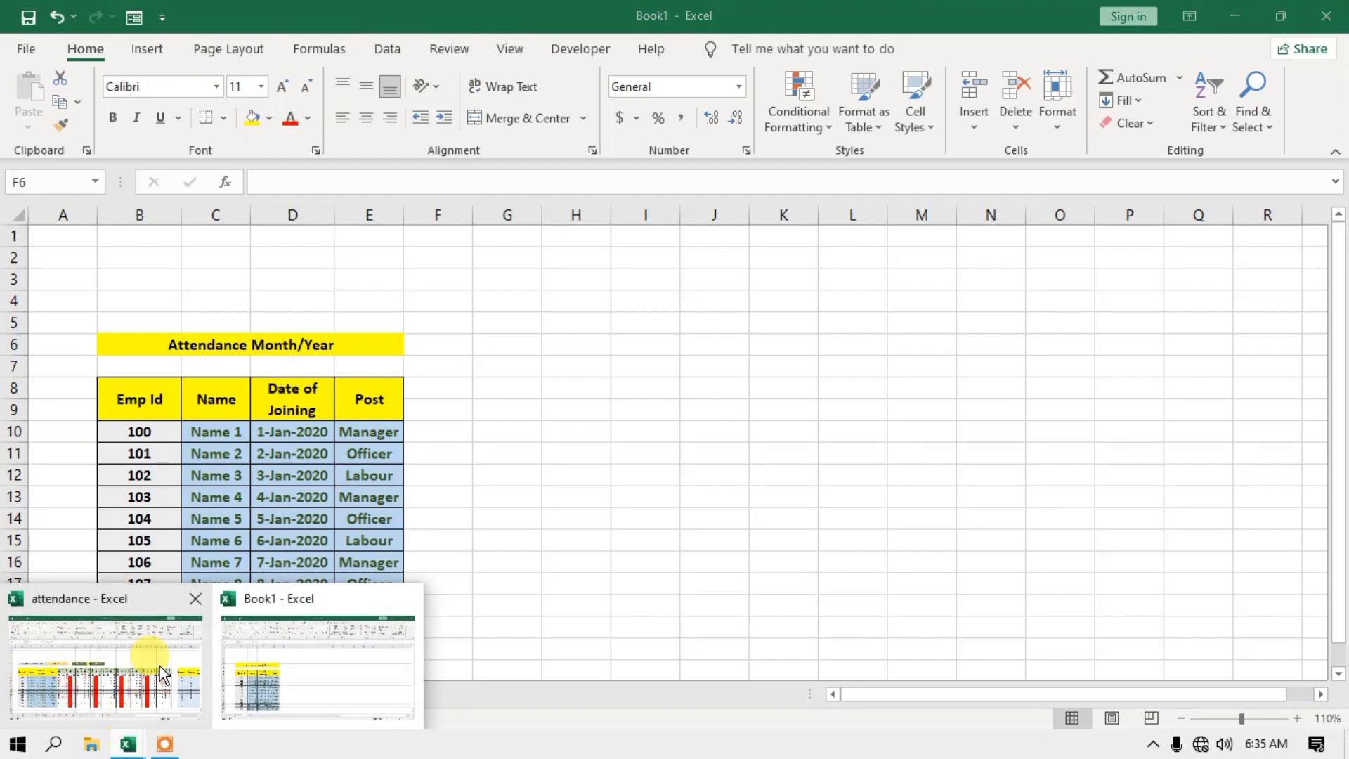
{"action": "left_click", "coordinate": [159, 664]}
{"action": "left_click", "coordinate": [352, 335]}
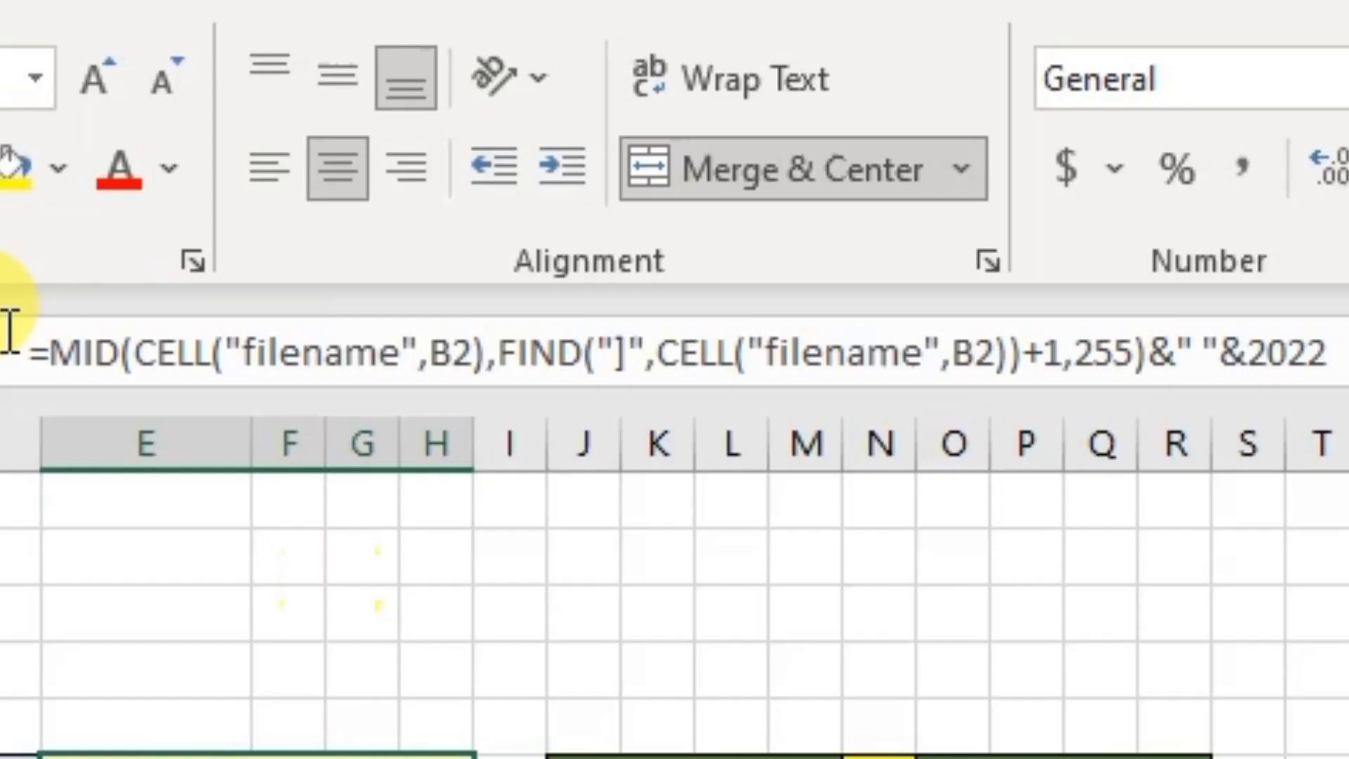
{"action": "left_click_drag", "start_coordinate": [28, 351], "coordinate": [1328, 362]}
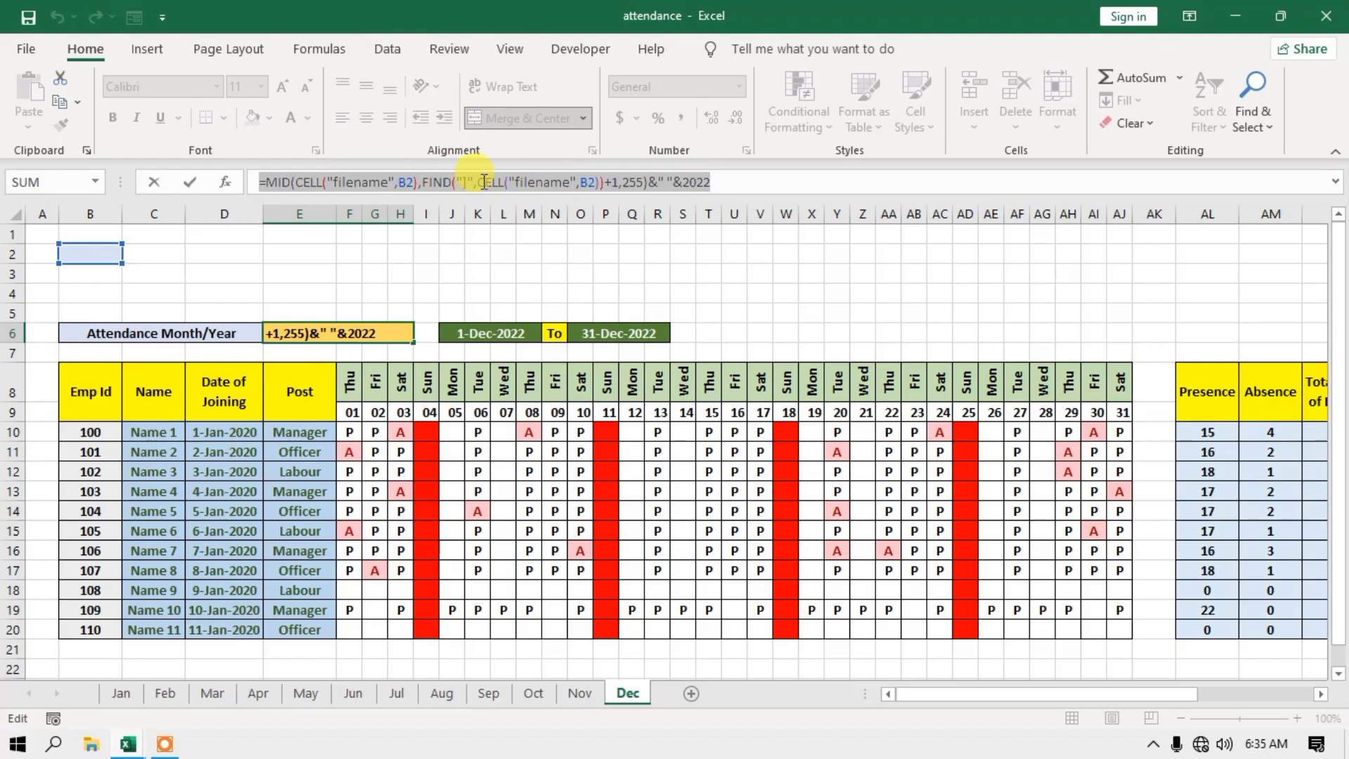
{"action": "right_click", "coordinate": [484, 182]}
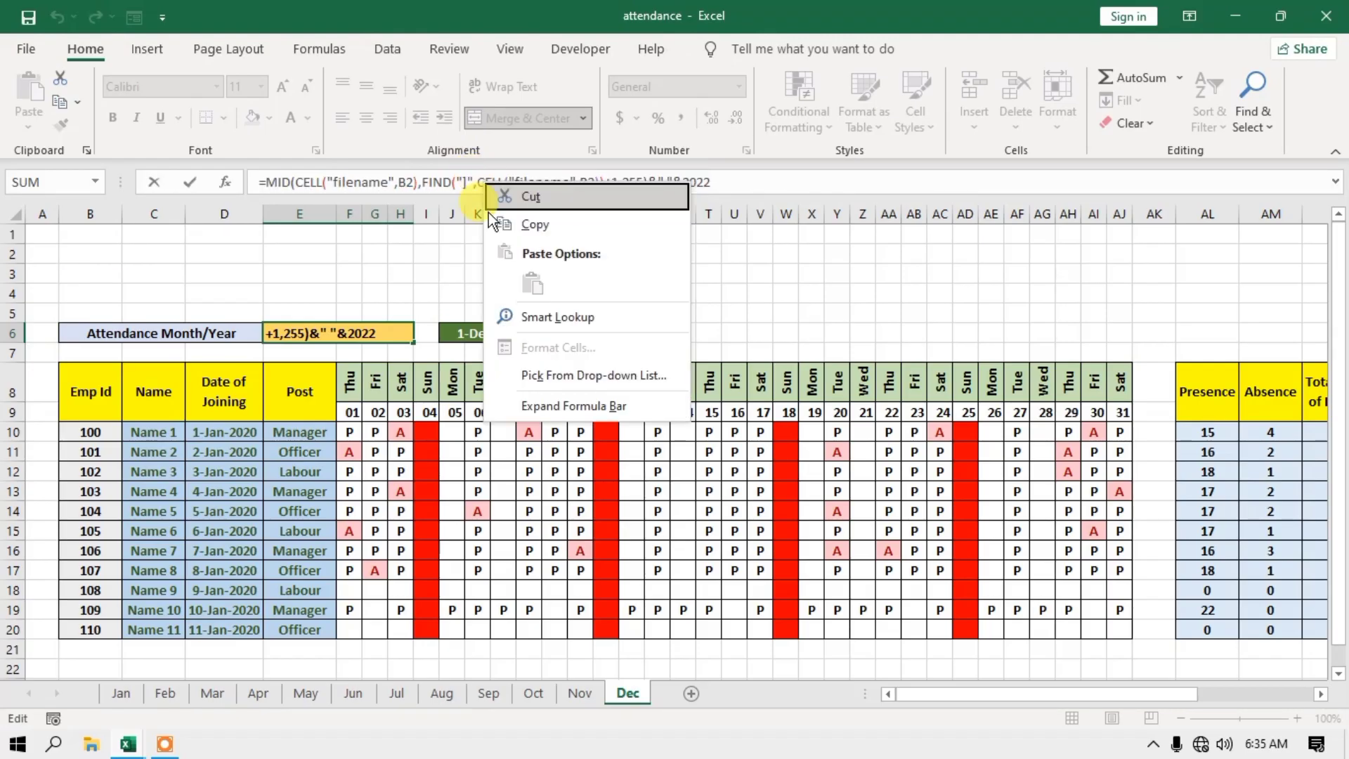
{"action": "left_click", "coordinate": [536, 225]}
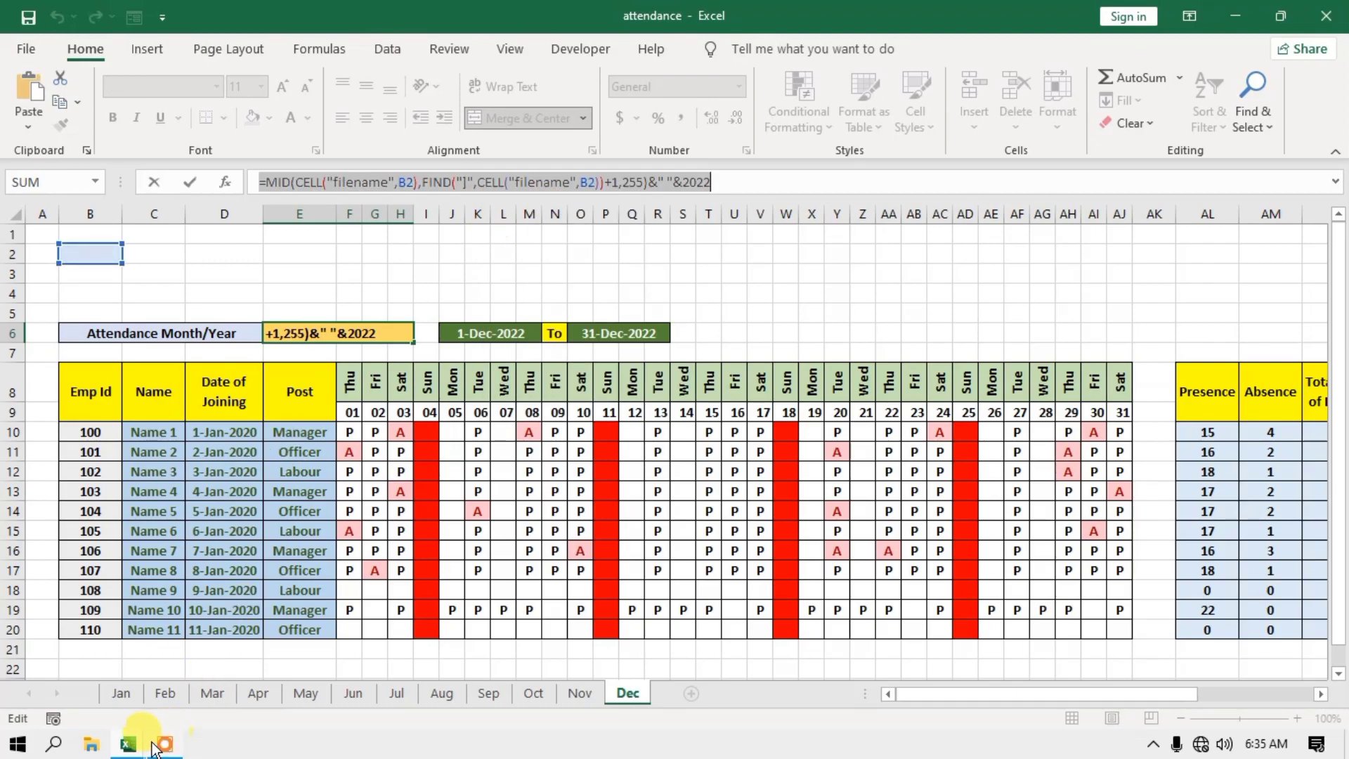
{"action": "mouse_move", "coordinate": [127, 743]}
{"action": "left_click", "coordinate": [317, 664]}
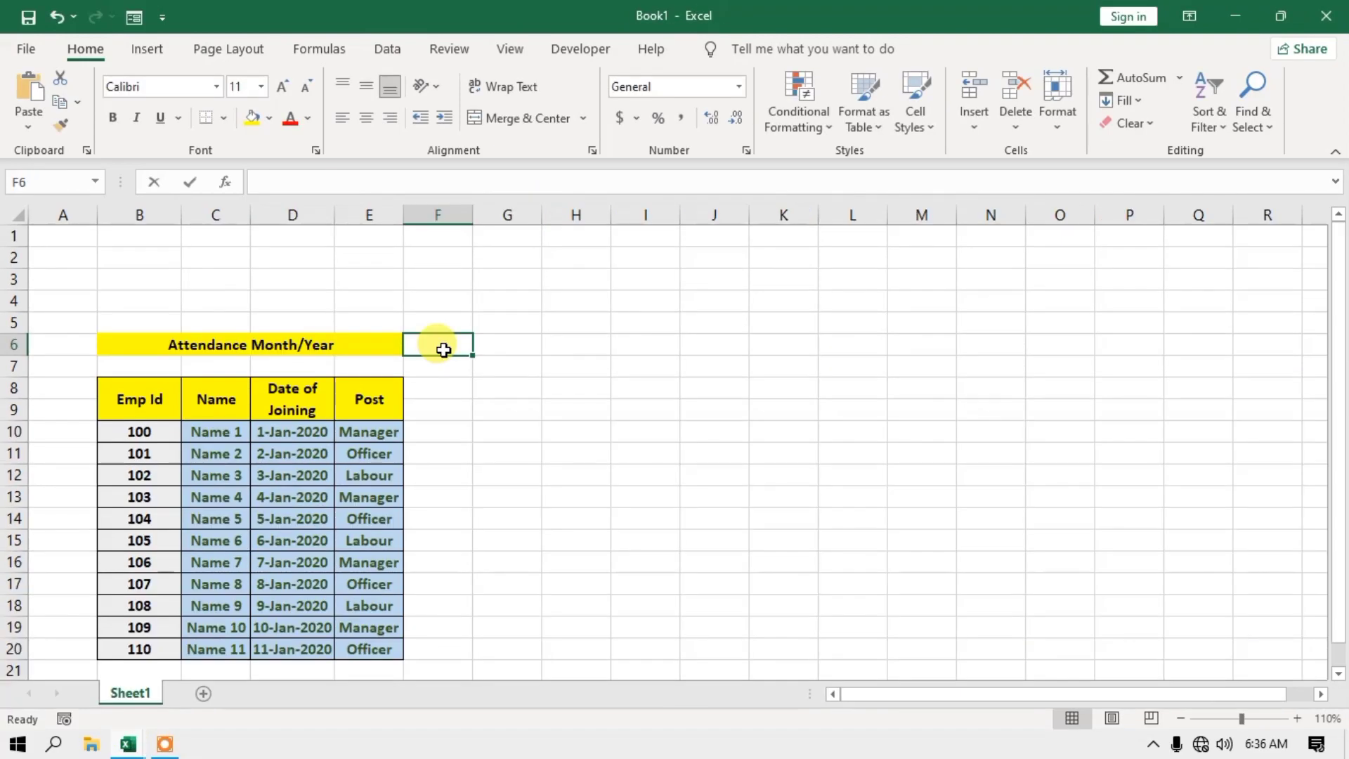
{"action": "right_click", "coordinate": [444, 349]}
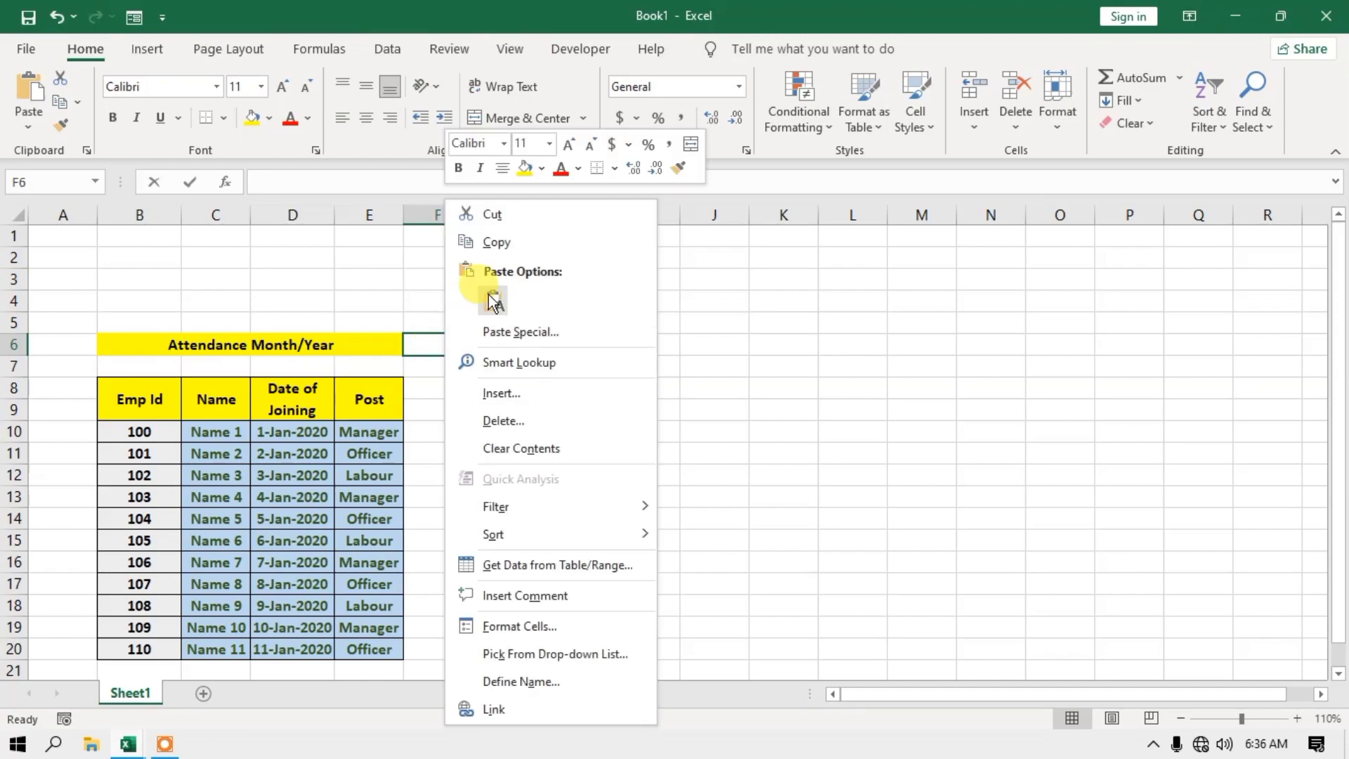
{"action": "left_click", "coordinate": [492, 299]}
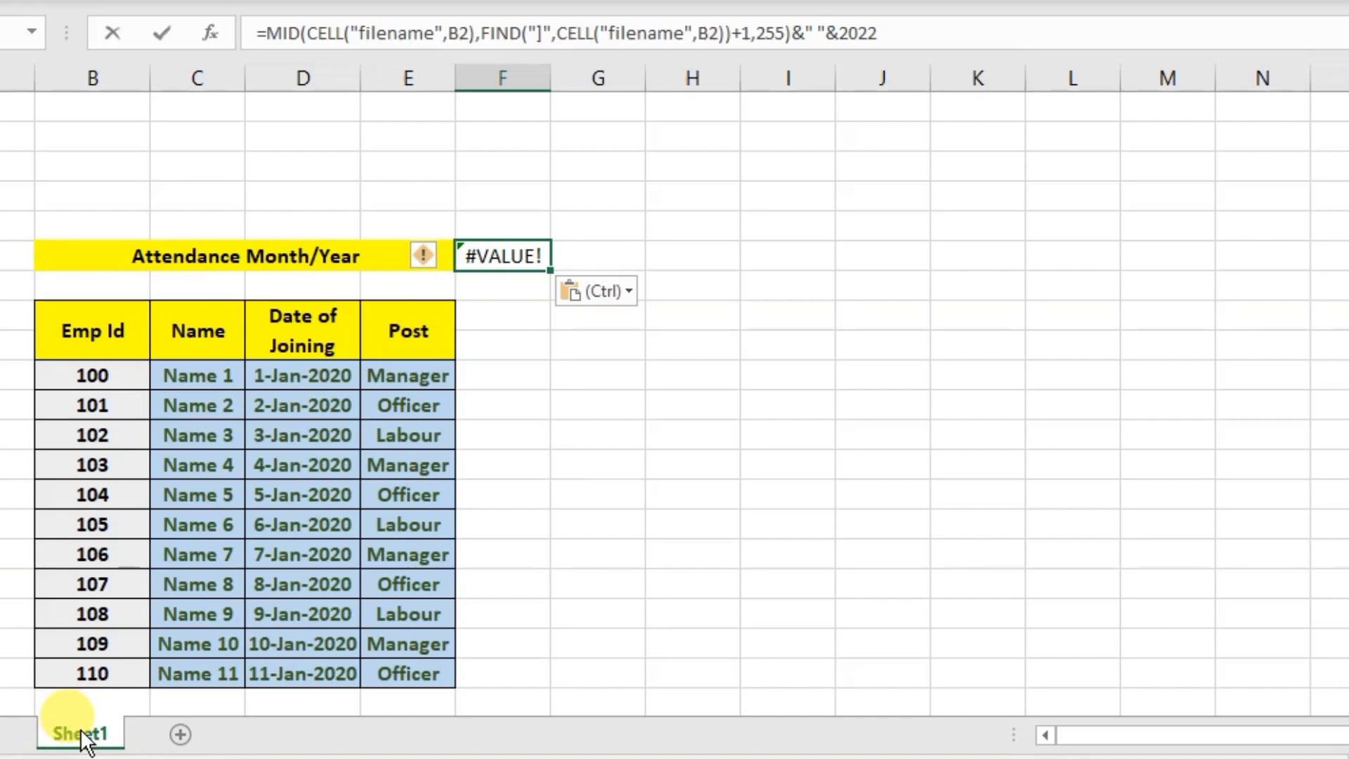
Rename the worksheet Sheet1 as Jan.
{"action": "double_click", "coordinate": [80, 731]}
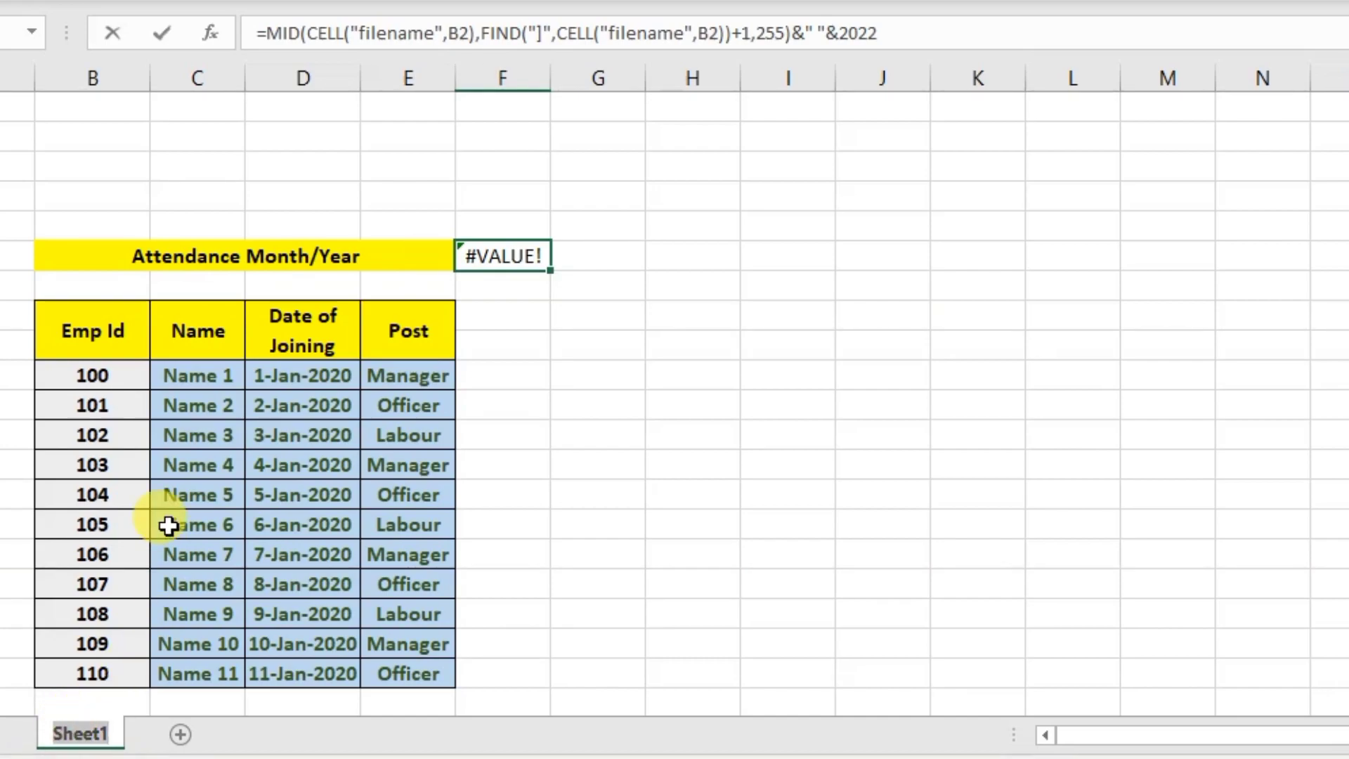
{"action": "type", "text": "Jan"}
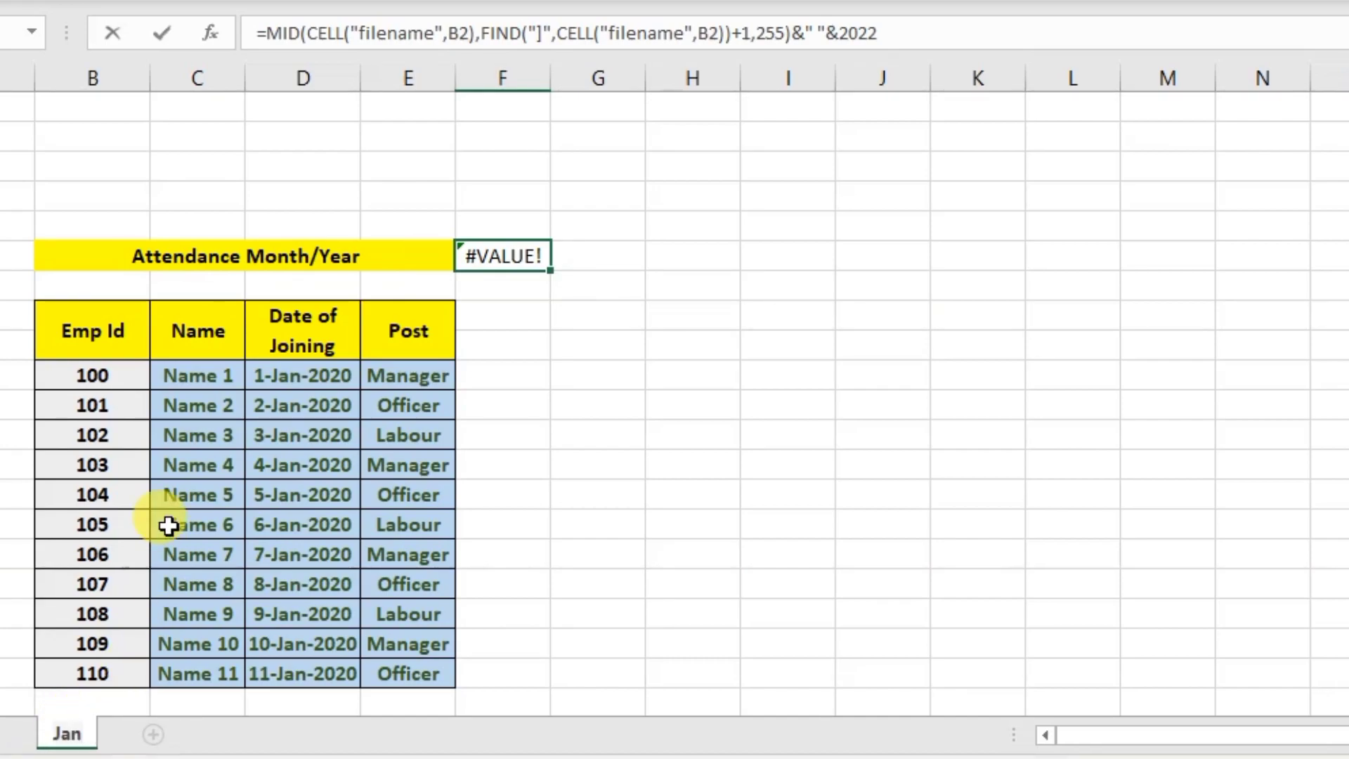
{"action": "key", "text": "Return"}
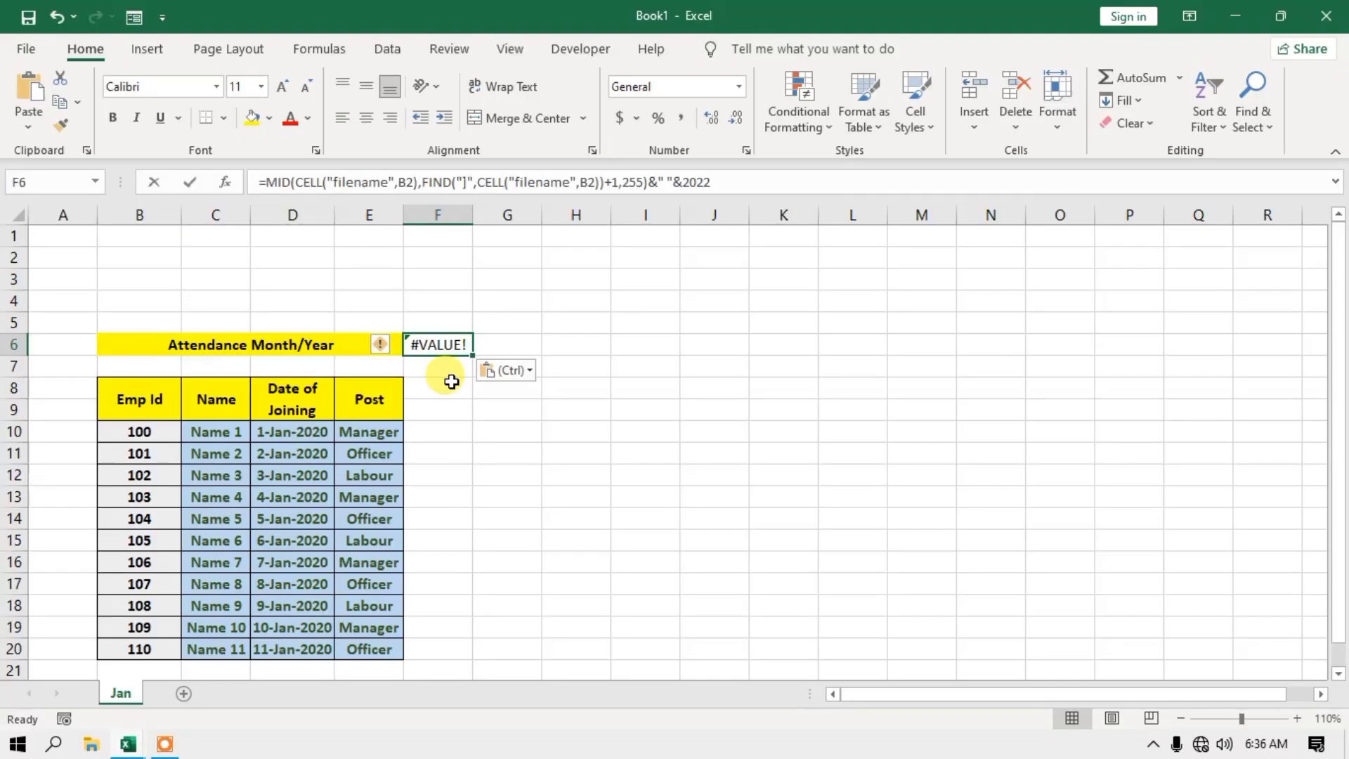
{"action": "key", "text": "ctrl+z"}
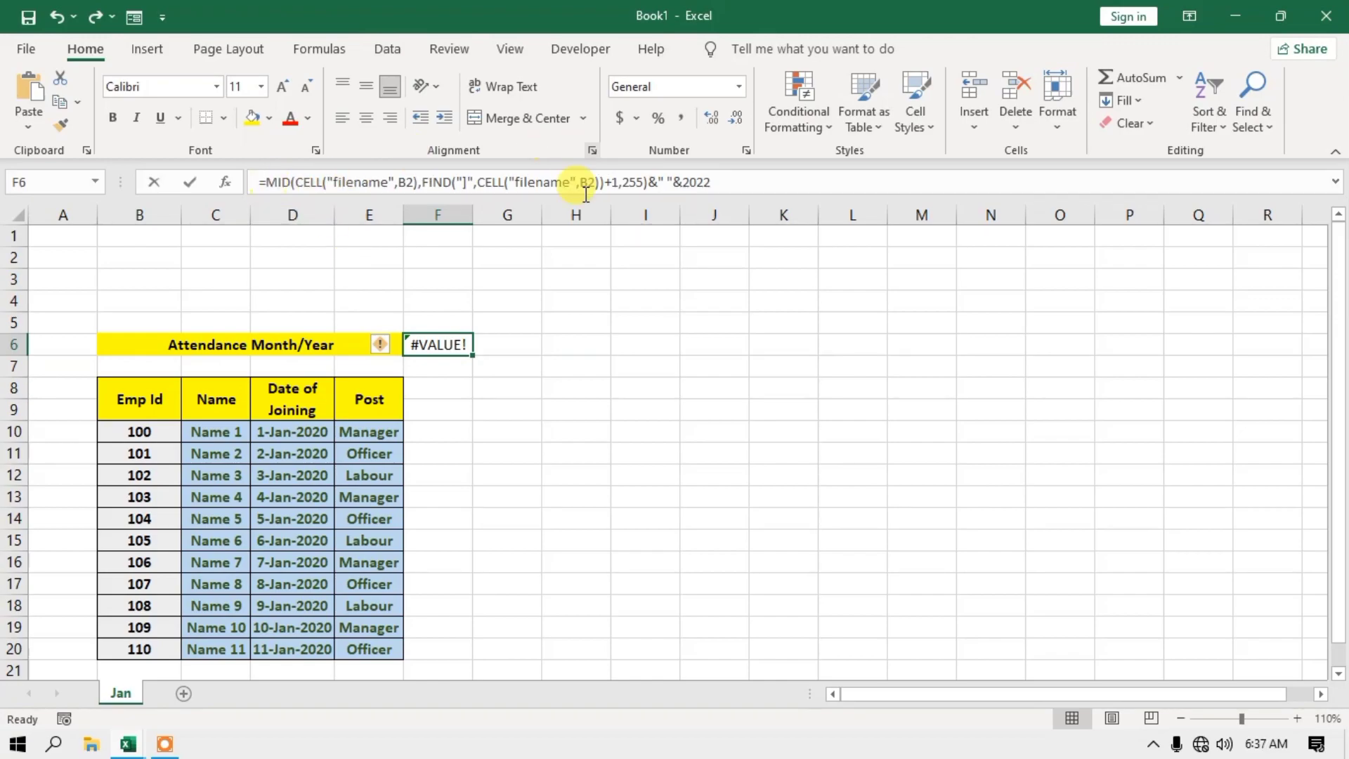
Close the Book1 workbook, saving it to the Desktop as an Excel Workbook named computerx.
{"action": "left_click", "coordinate": [440, 371]}
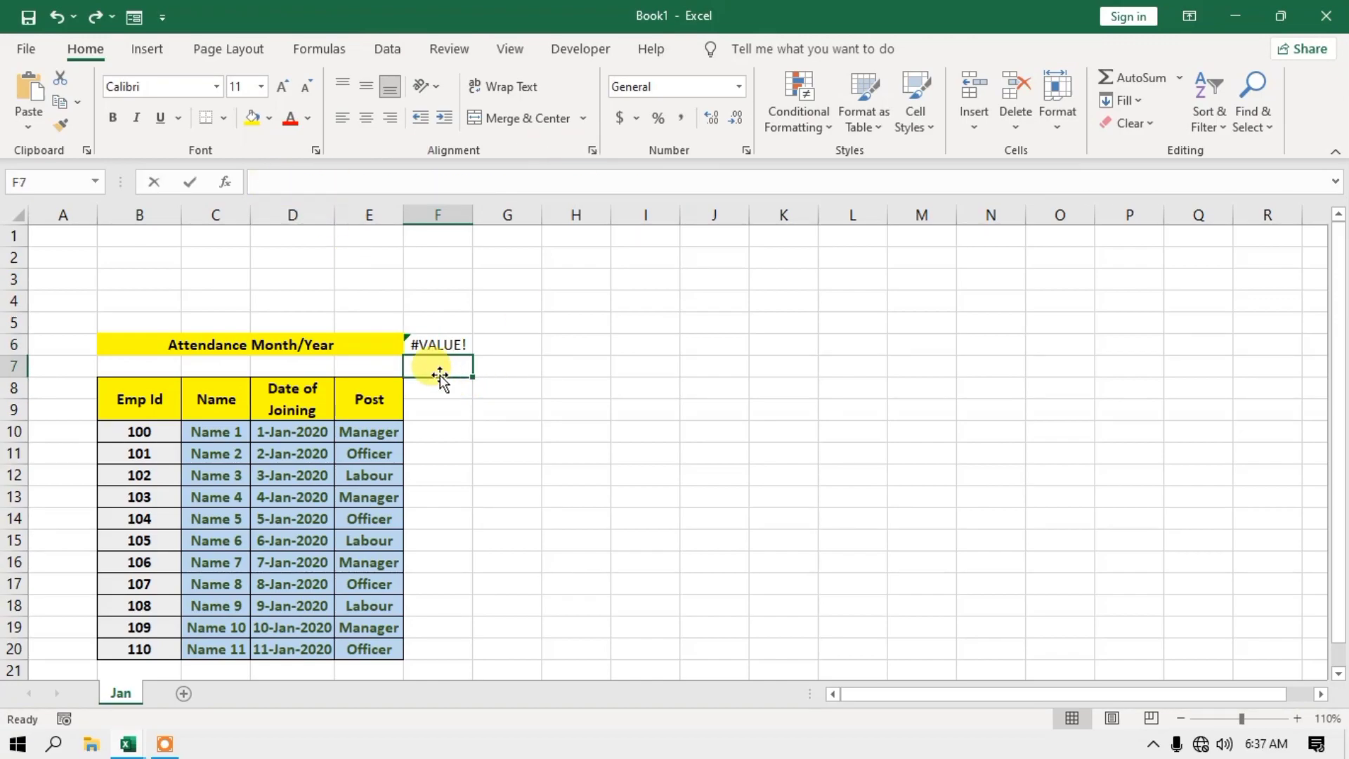
{"action": "left_click", "coordinate": [445, 345]}
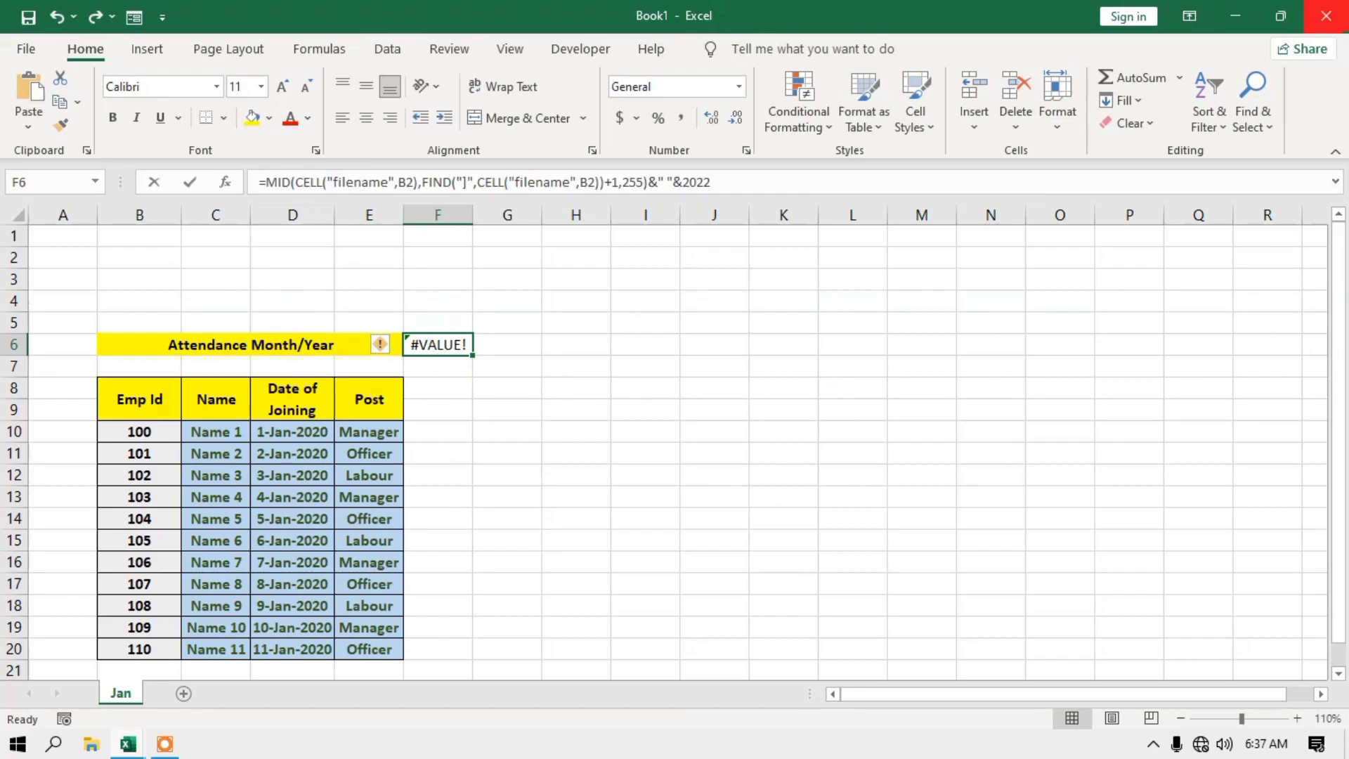
{"action": "left_click", "coordinate": [1328, 12]}
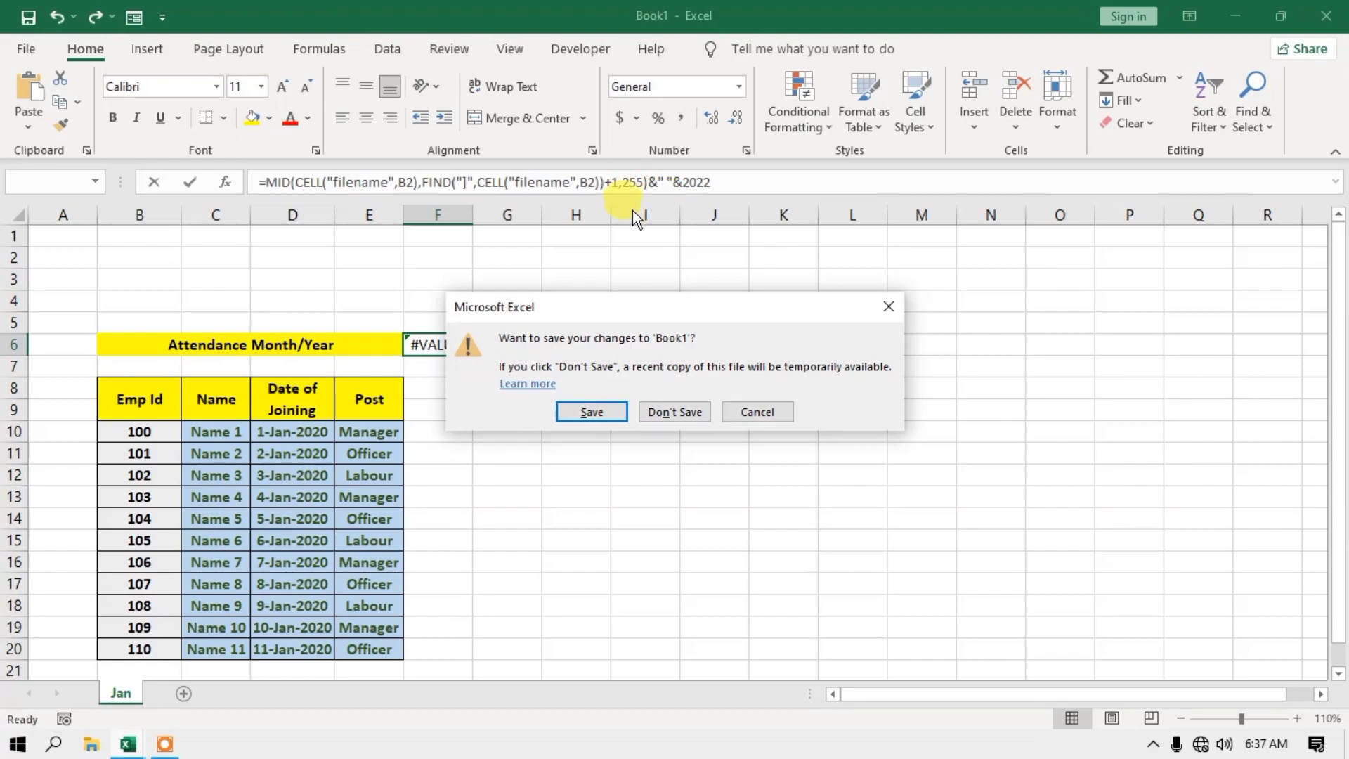
{"action": "left_click", "coordinate": [603, 406]}
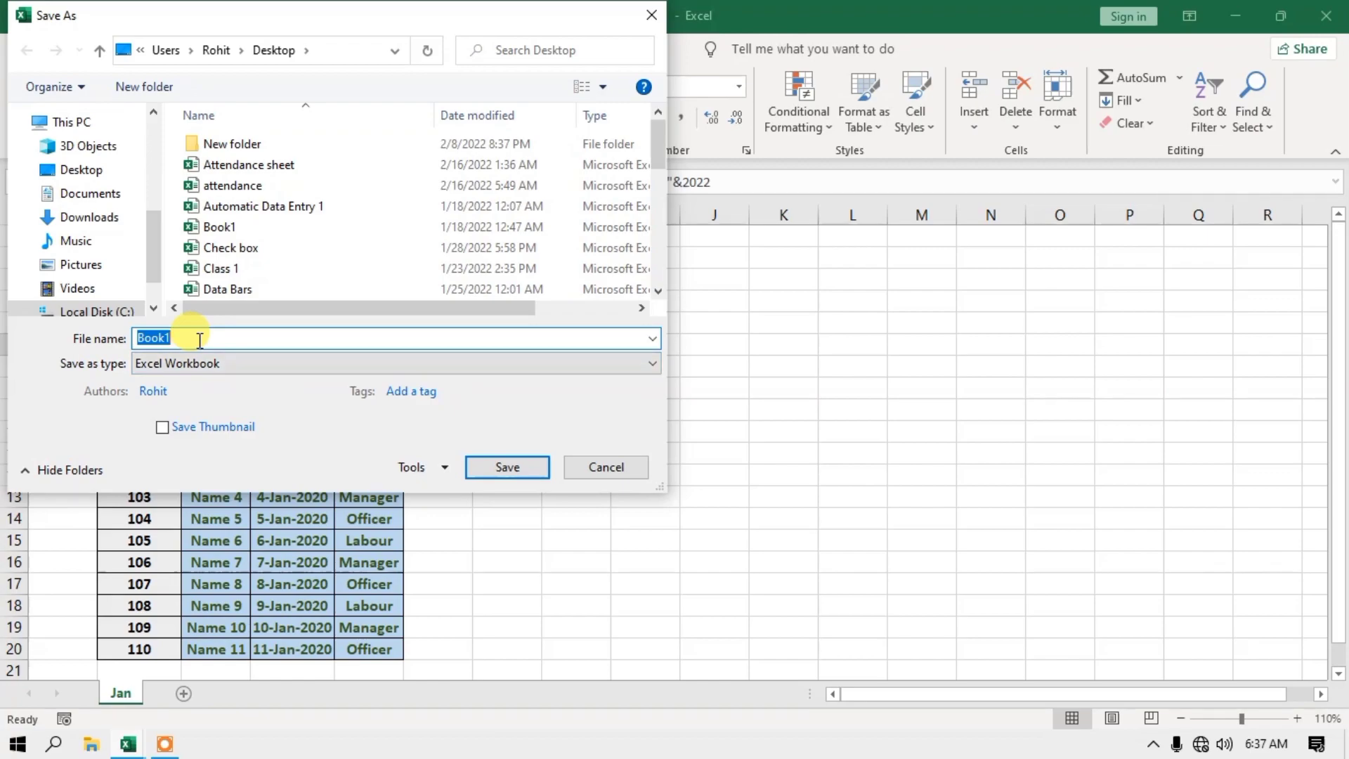
{"action": "type", "text": "com"}
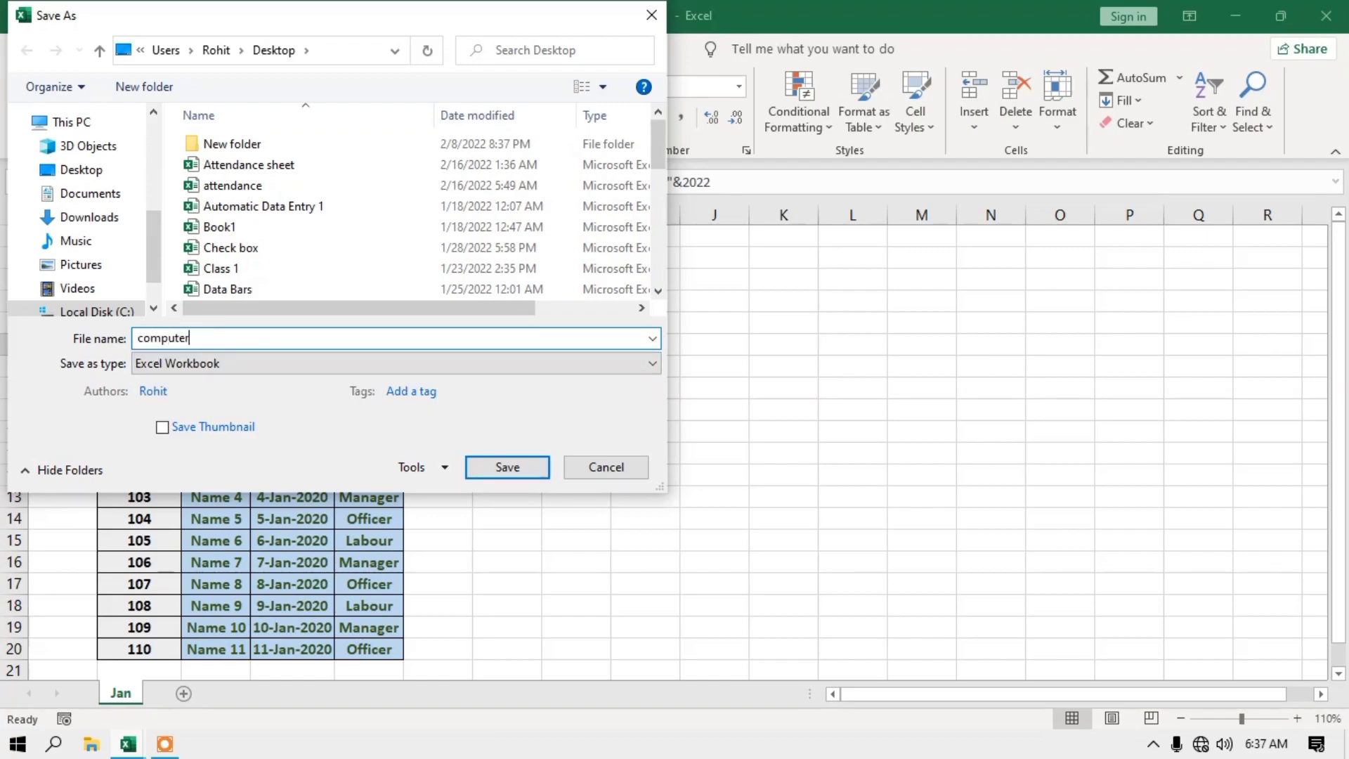
{"action": "type", "text": "puterx"}
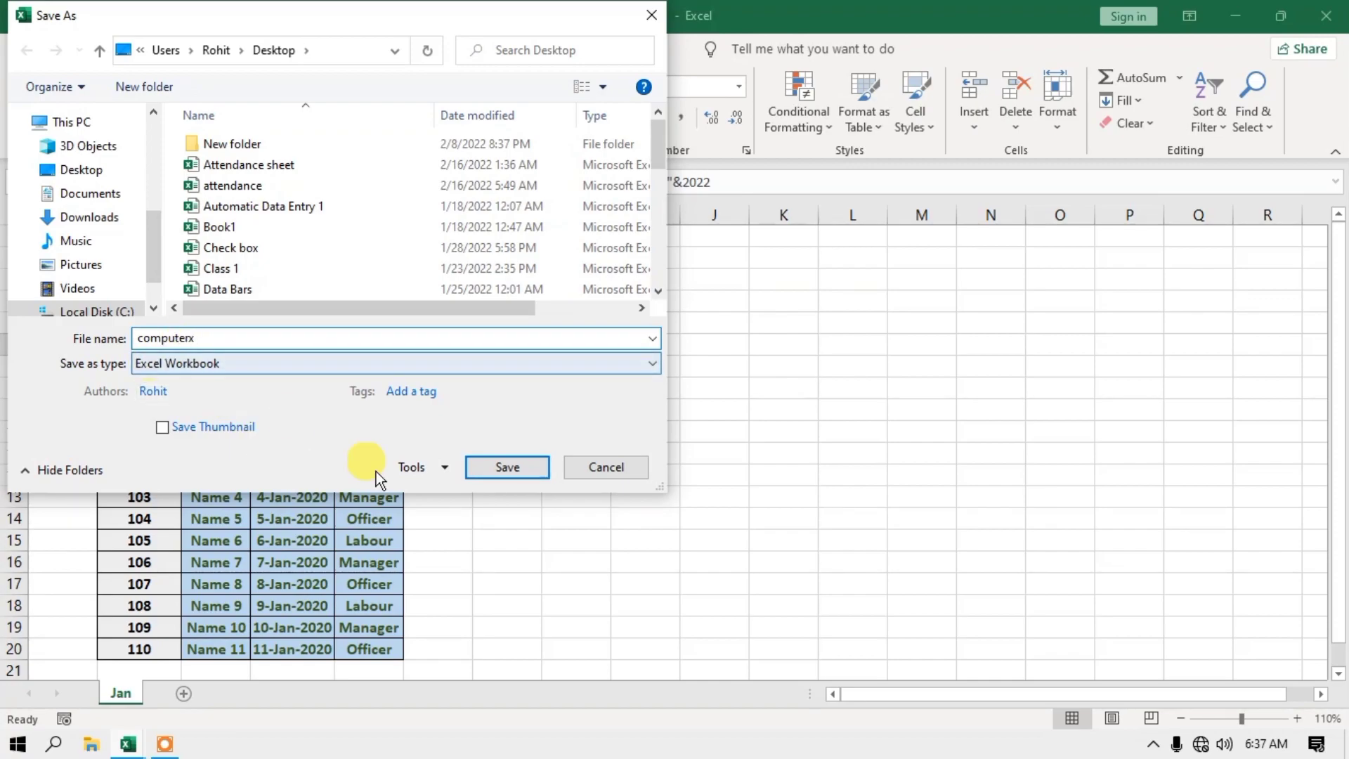
{"action": "left_click", "coordinate": [495, 464]}
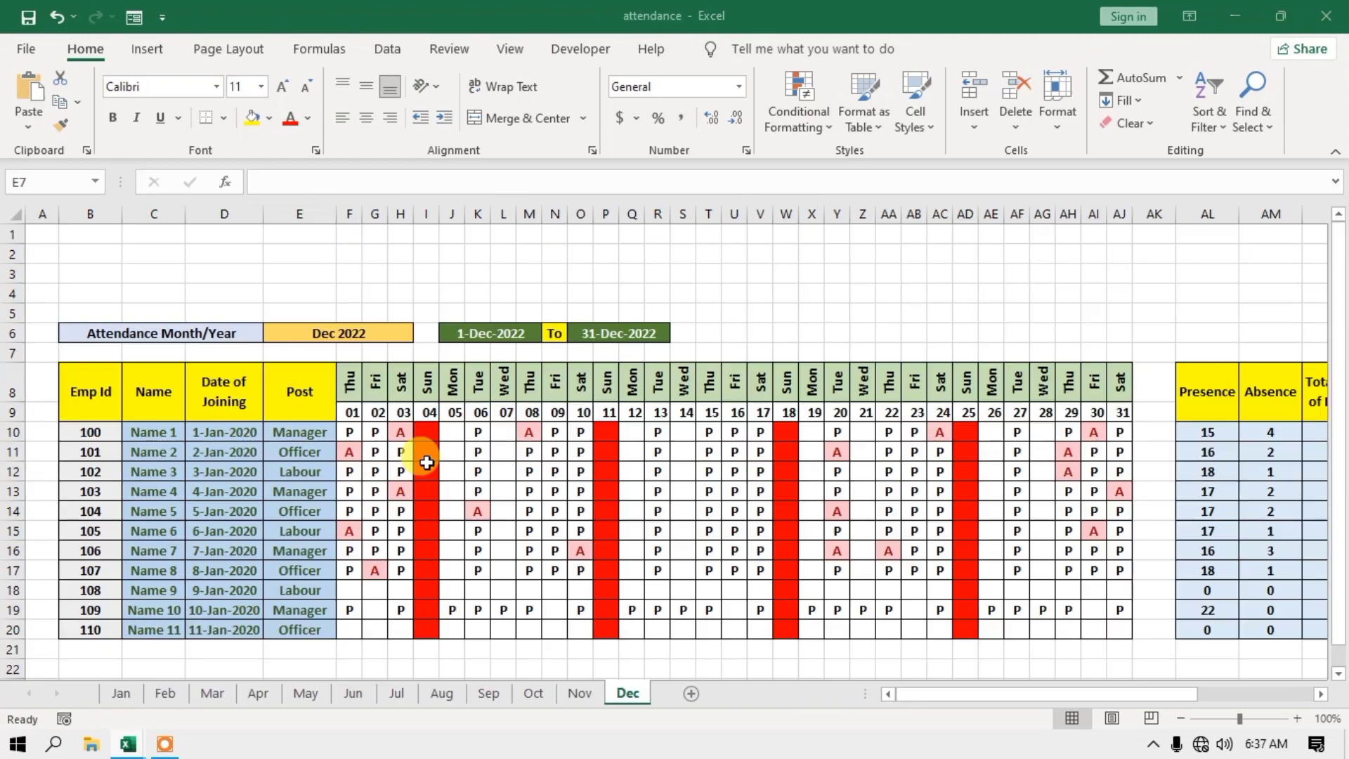
Minimize the attendance workbook, launch Excel again from the Windows Run dialog and reopen the computerx workbook.
{"action": "left_click", "coordinate": [1234, 16]}
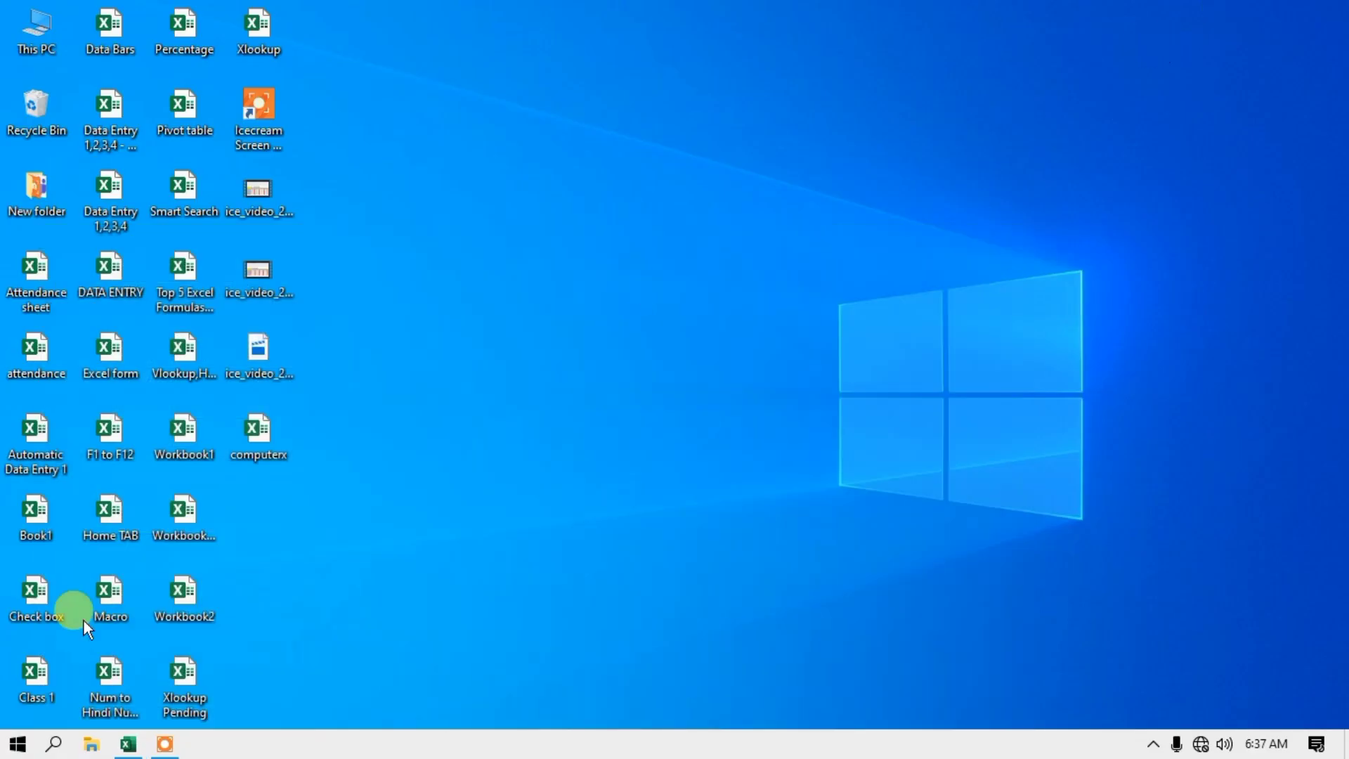
{"action": "key", "text": "super+x"}
{"action": "left_click", "coordinate": [66, 672]}
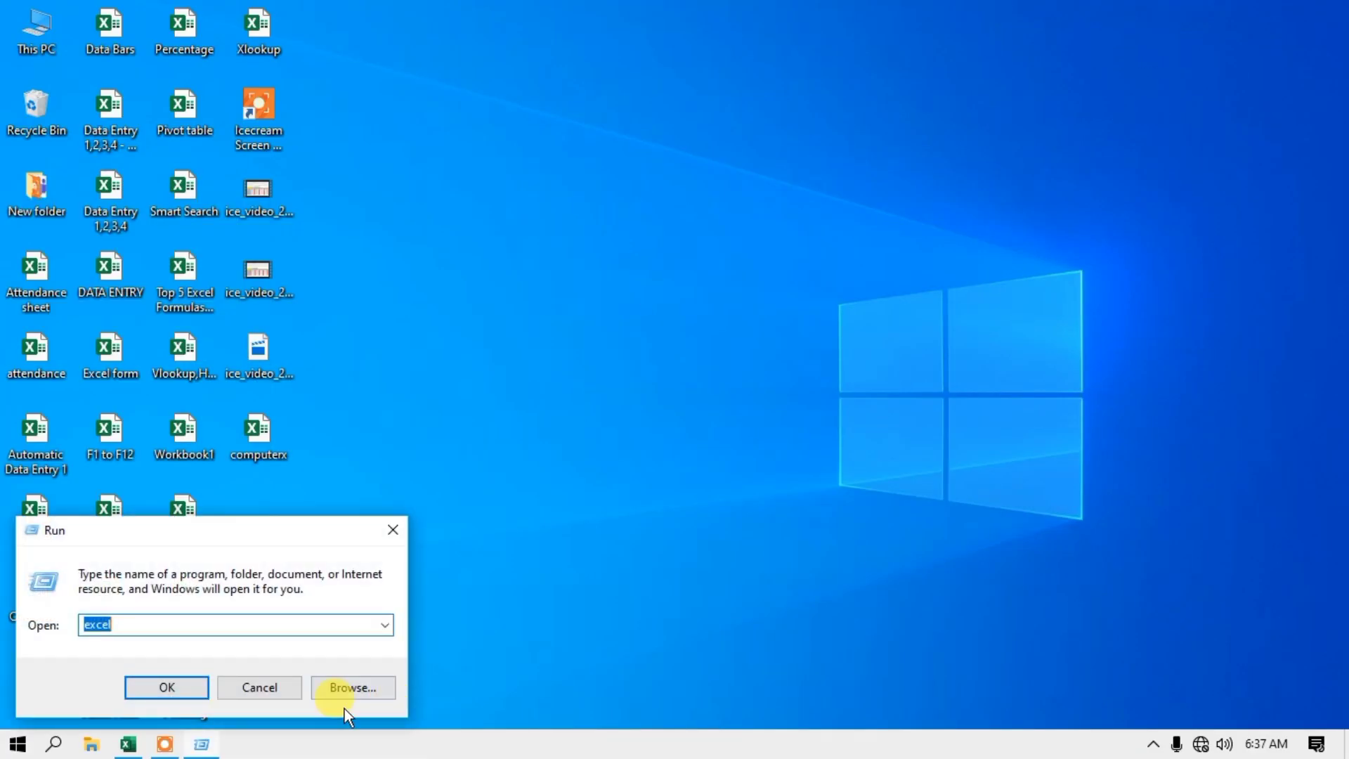
{"action": "left_click", "coordinate": [185, 692]}
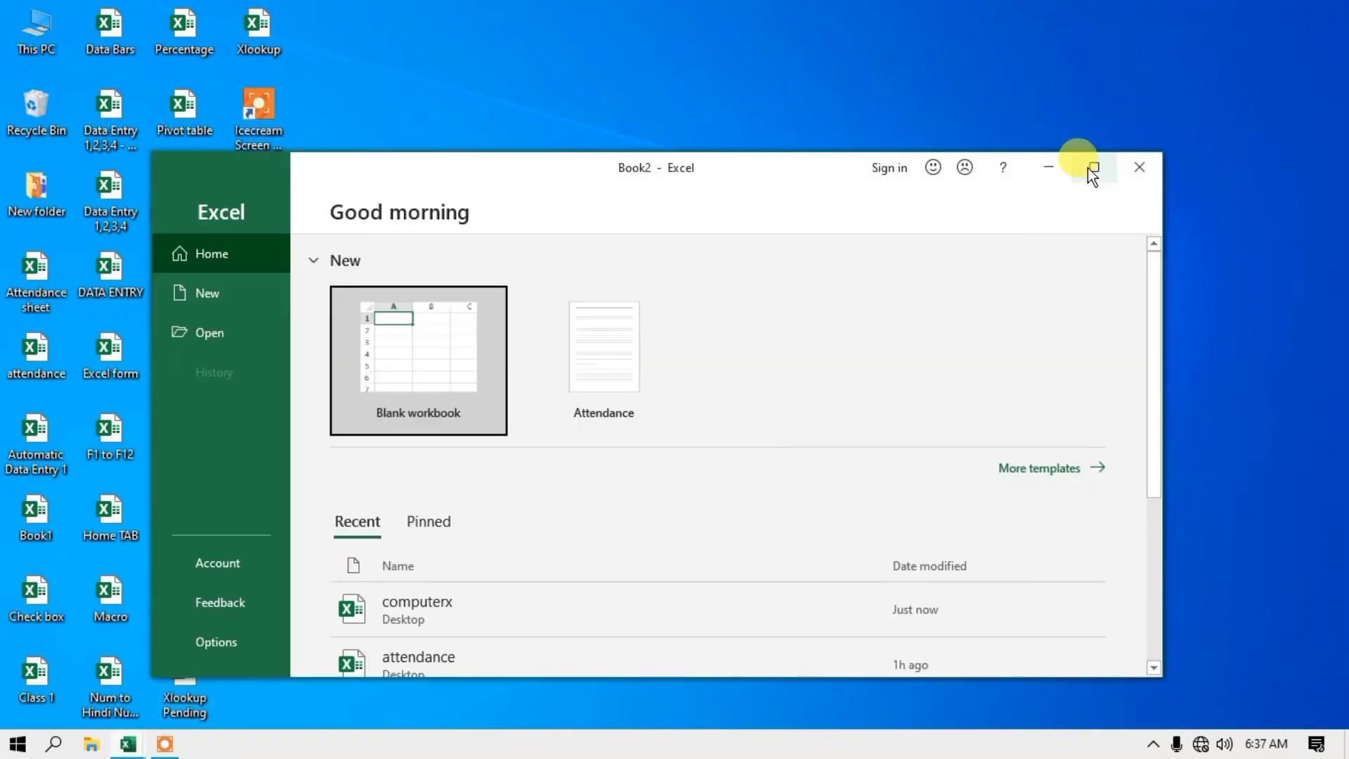
{"action": "left_click", "coordinate": [1091, 168]}
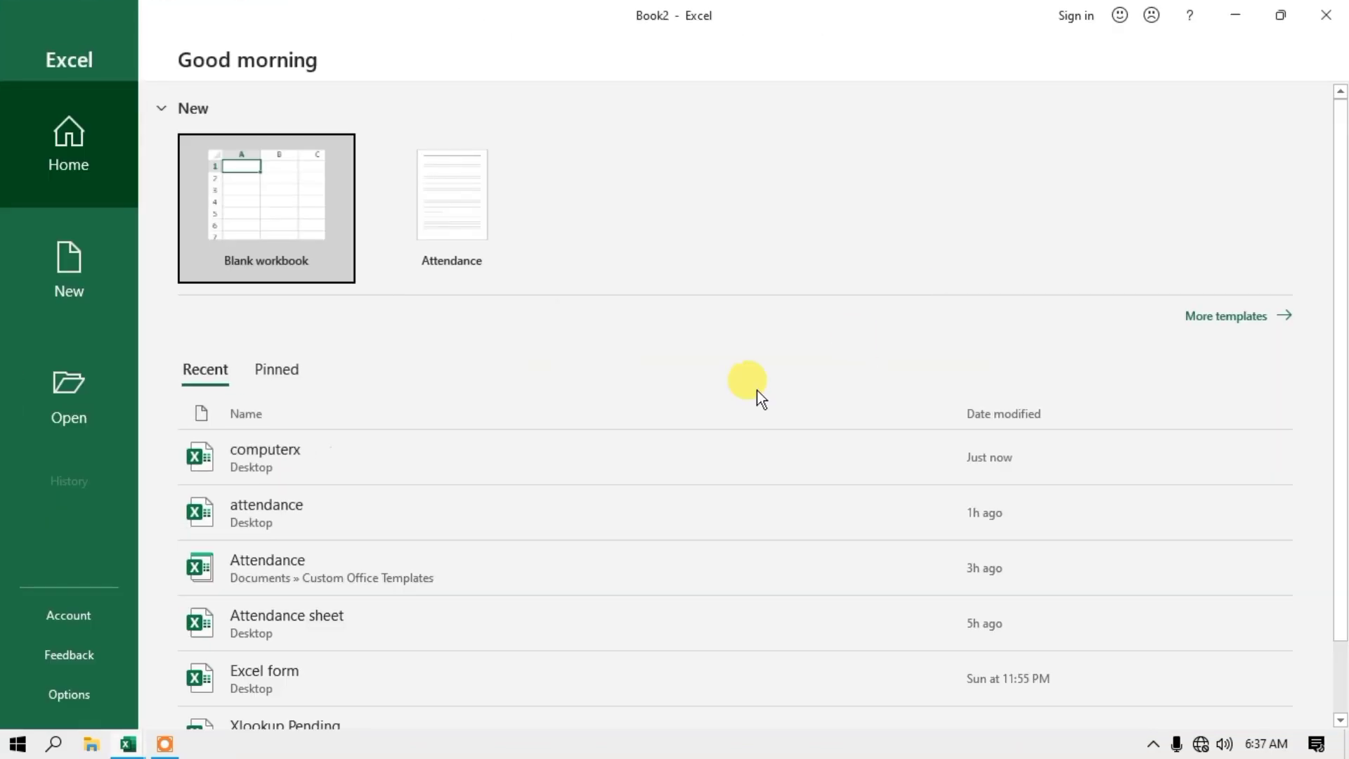
{"action": "left_click", "coordinate": [260, 461]}
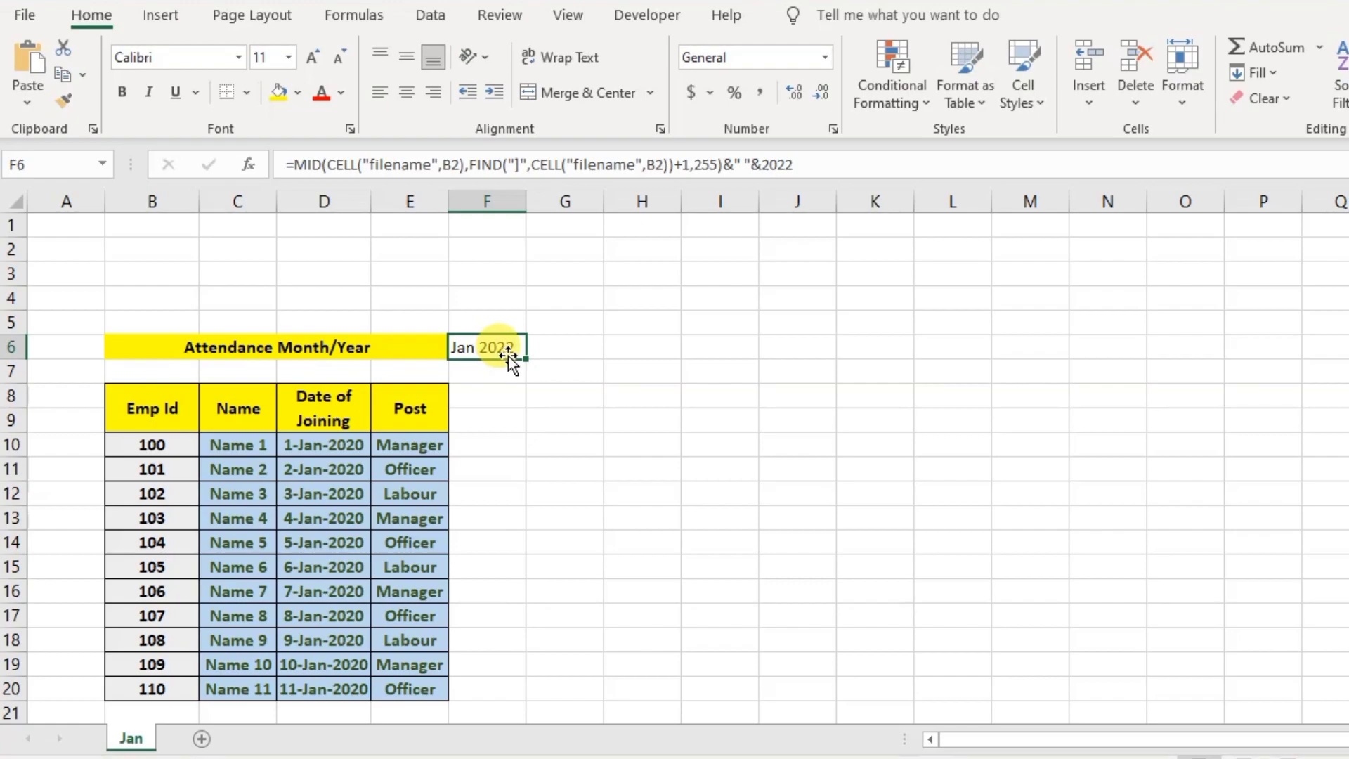
Merge and center the month/year value across F6:H6 and give it a very light blue fill.
{"action": "left_click", "coordinate": [563, 348]}
{"action": "left_click", "coordinate": [652, 346]}
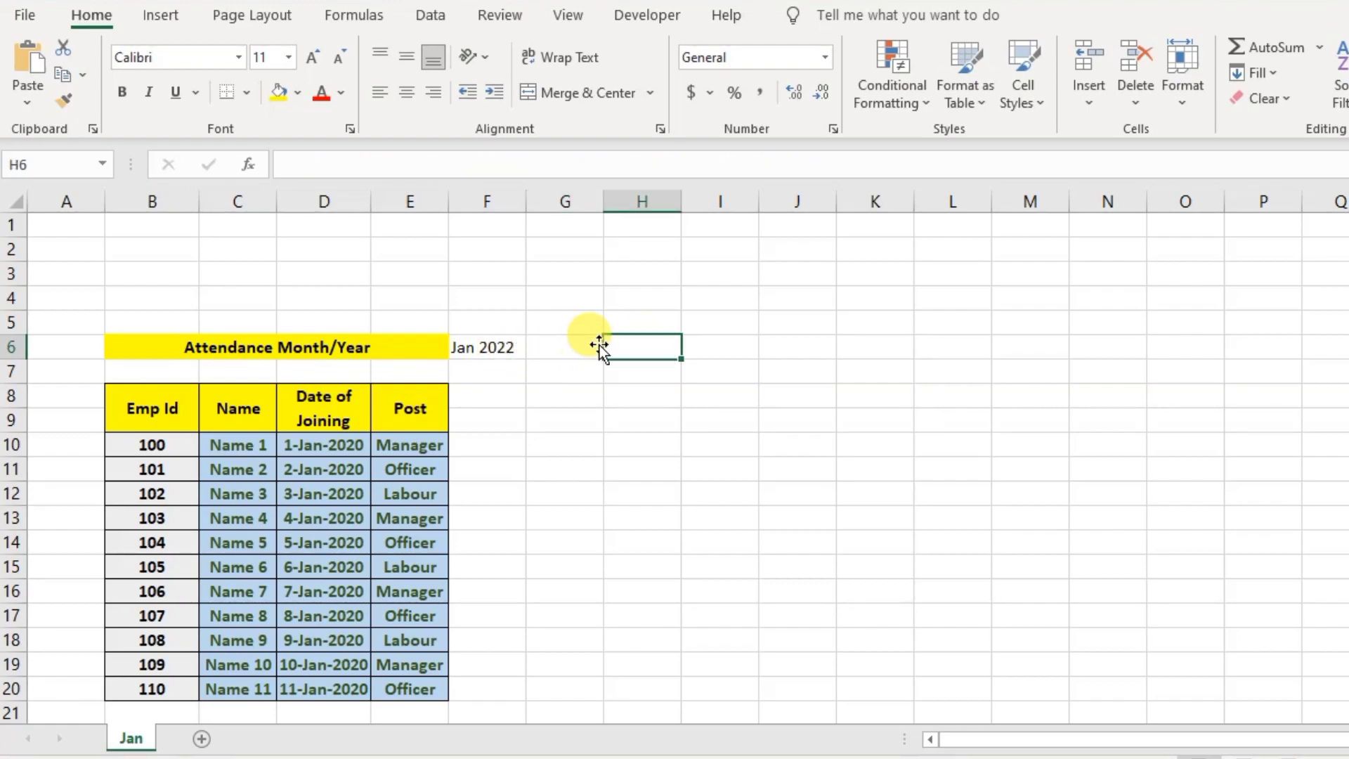
{"action": "left_click_drag", "start_coordinate": [492, 346], "coordinate": [644, 340]}
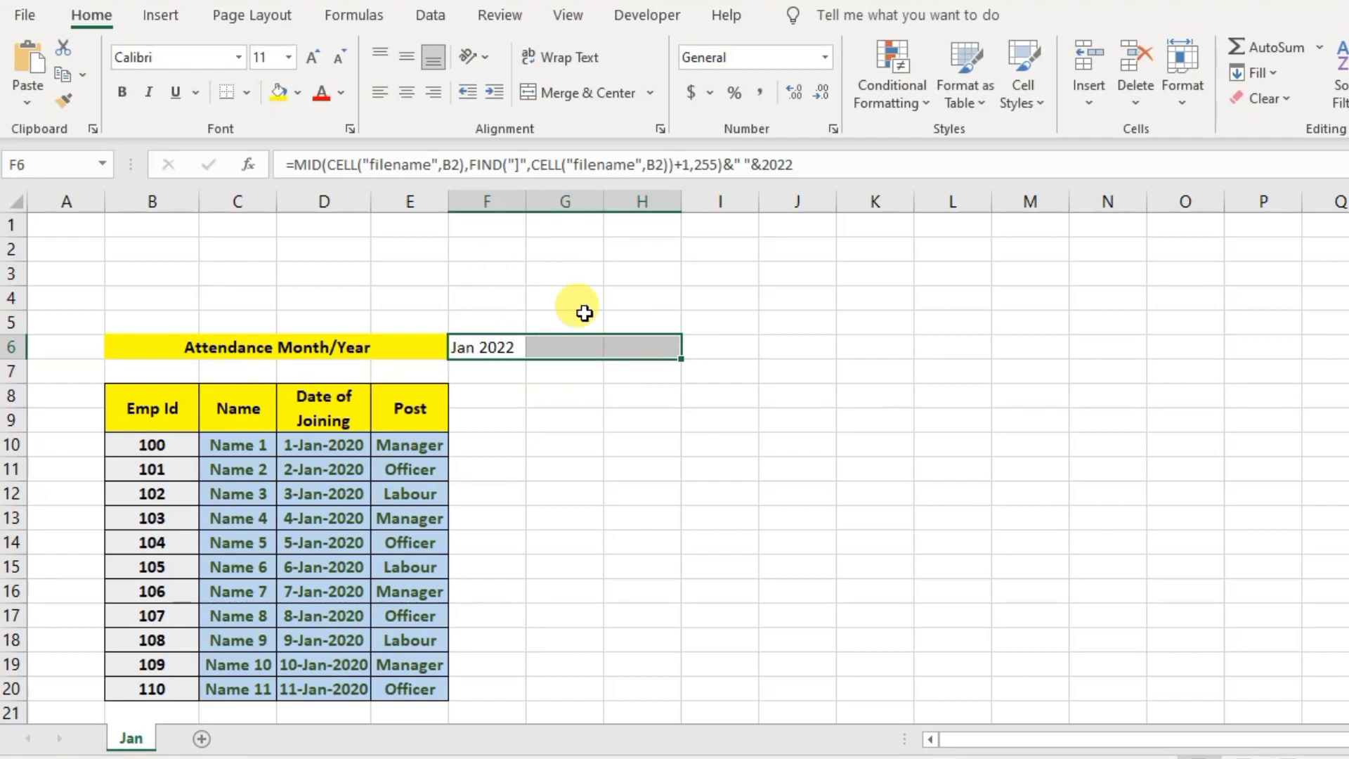
{"action": "left_click", "coordinate": [598, 93]}
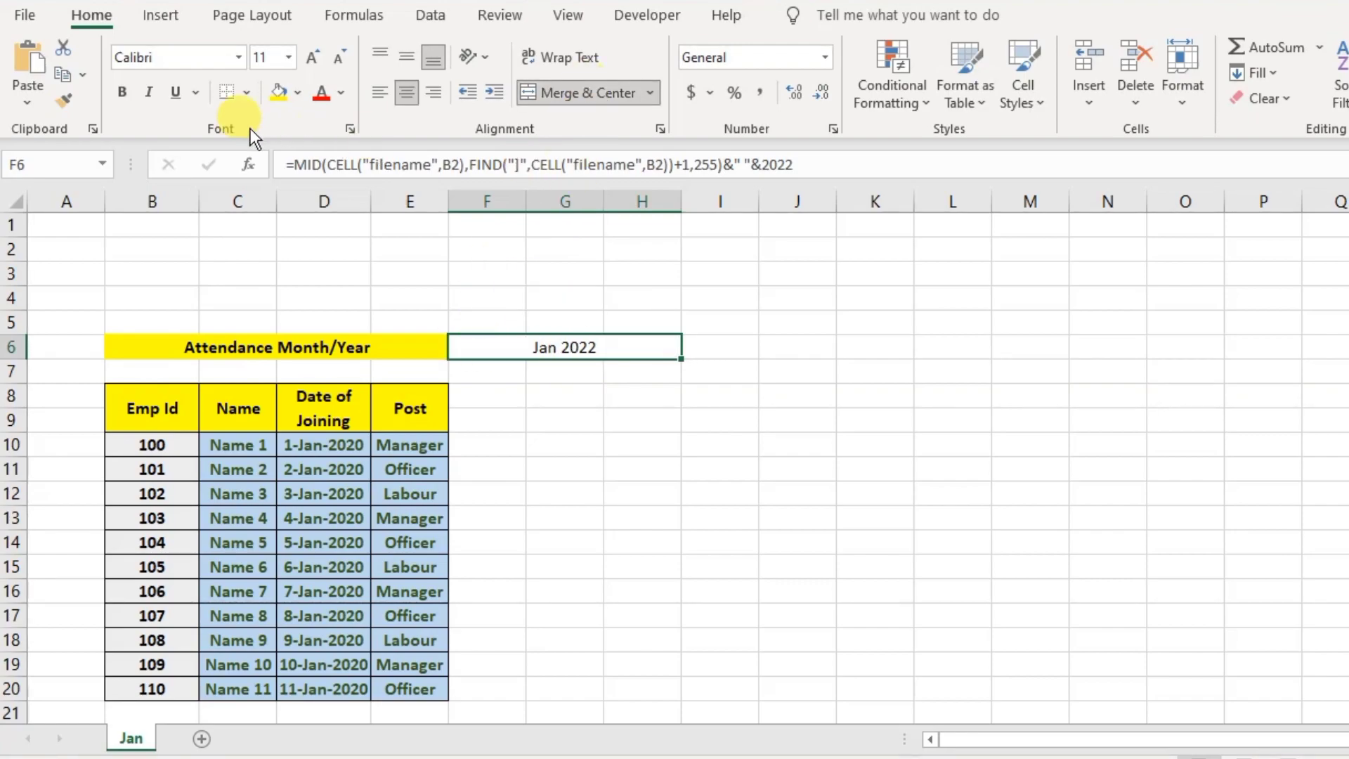
{"action": "left_click", "coordinate": [297, 94]}
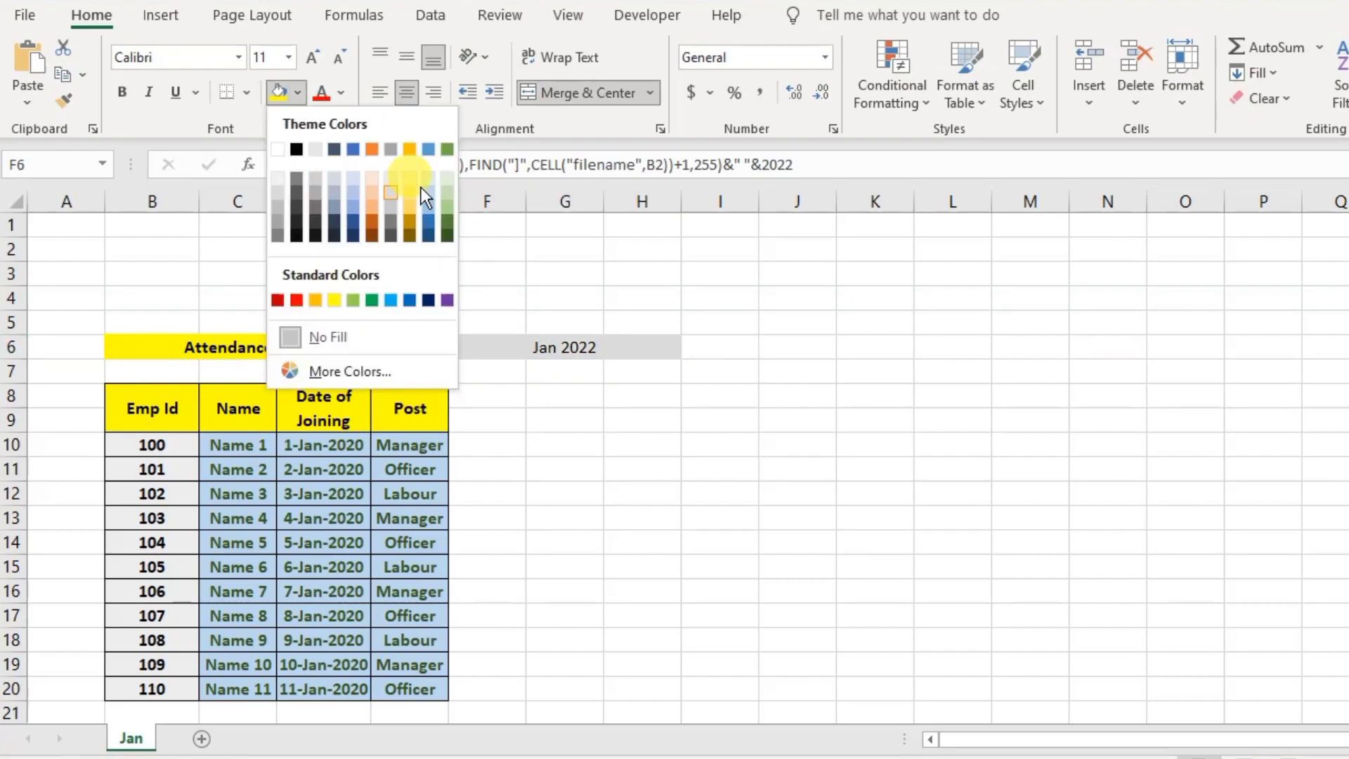
{"action": "left_click", "coordinate": [426, 175]}
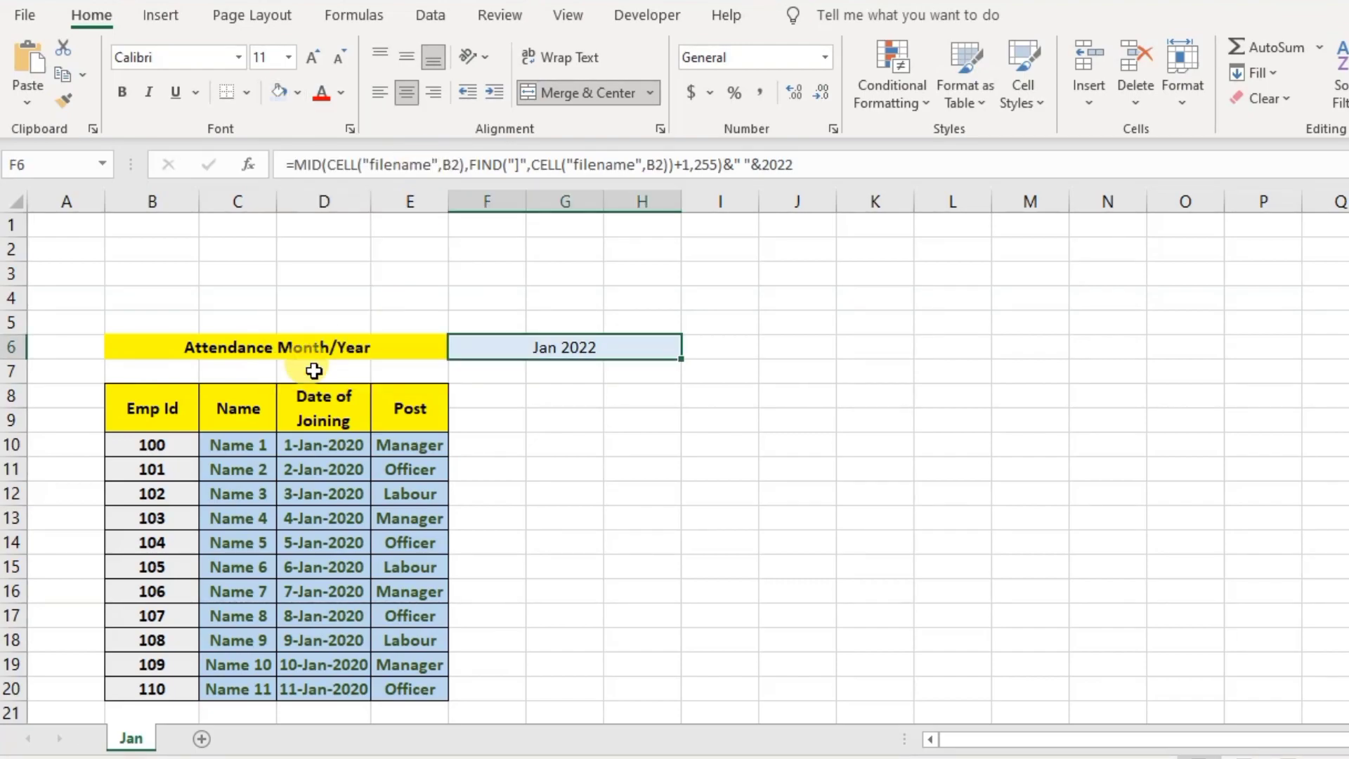
Change the fill of the Attendance Month/Year heading in B6 to a medium theme blue.
{"action": "left_click", "coordinate": [286, 346]}
{"action": "left_click", "coordinate": [343, 96]}
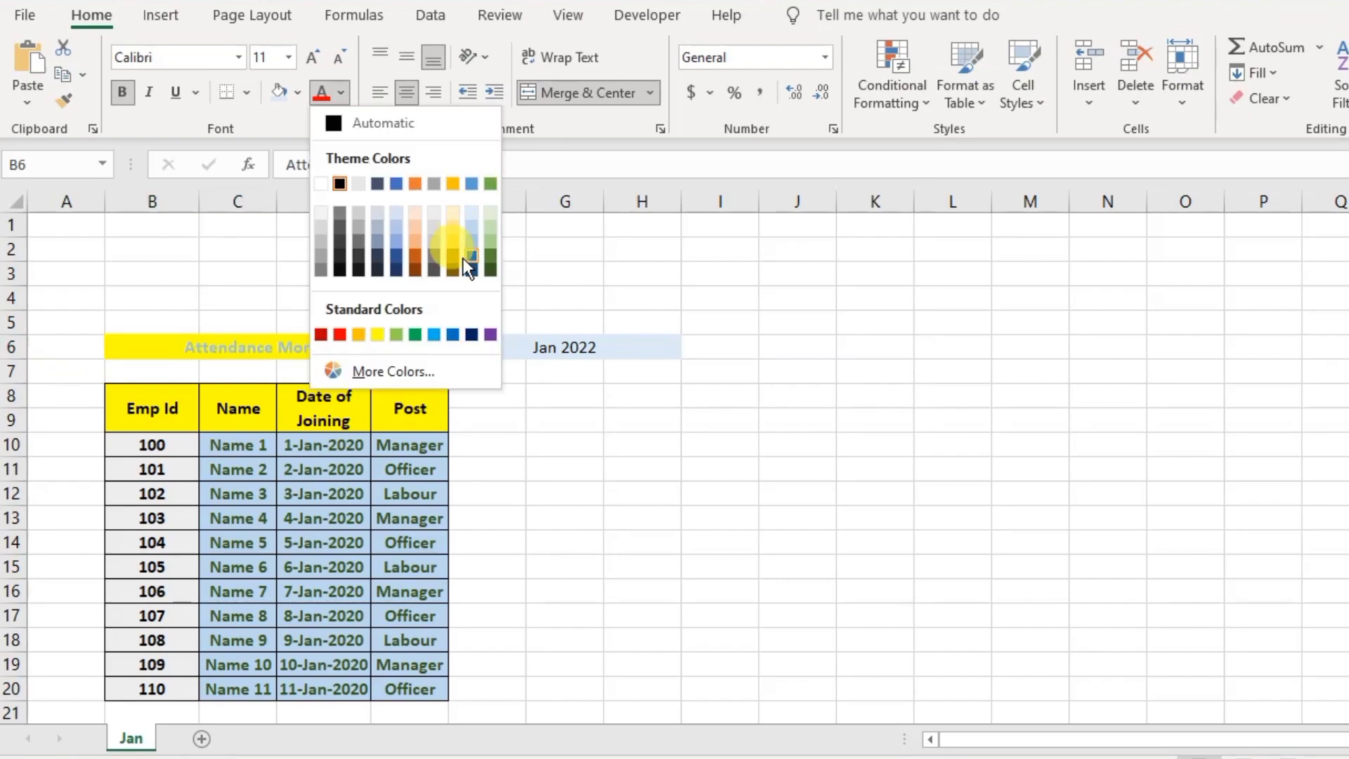
{"action": "left_click", "coordinate": [297, 90]}
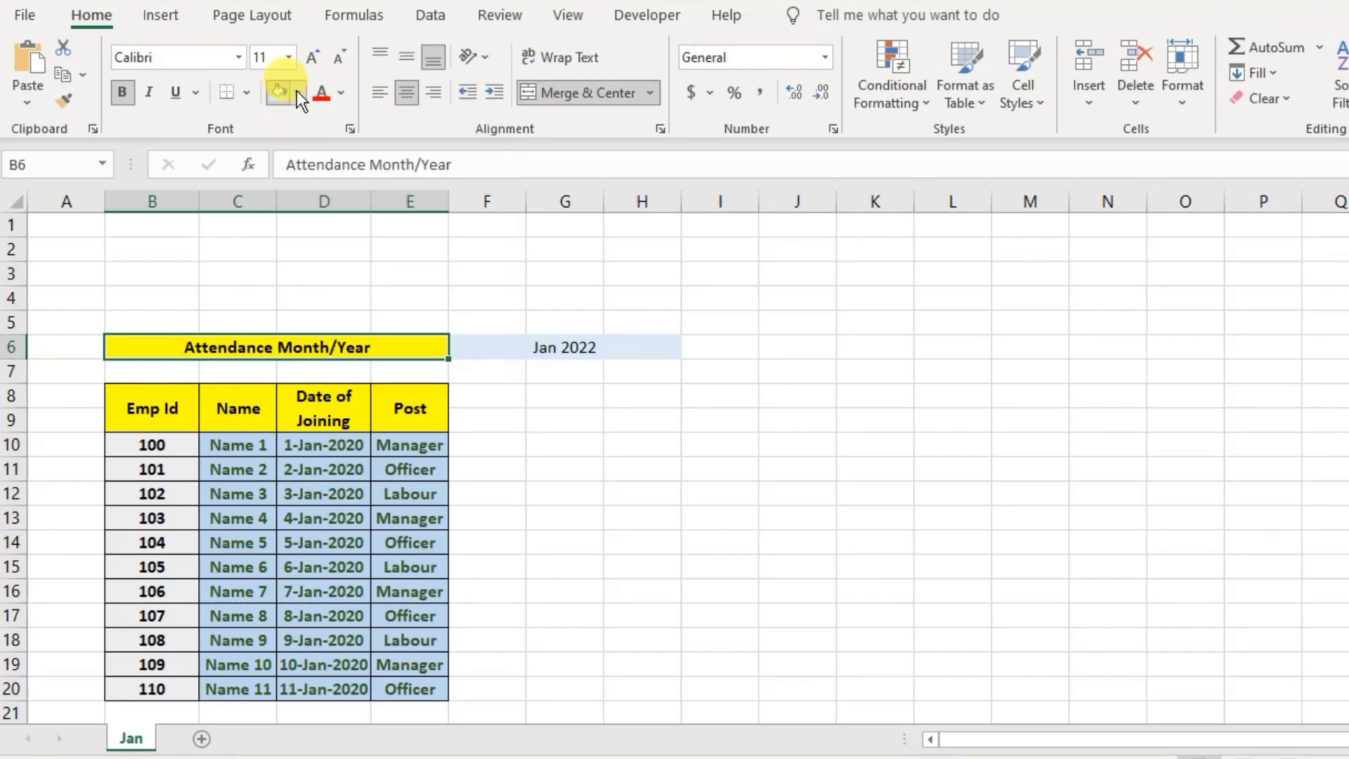
{"action": "left_click", "coordinate": [296, 90]}
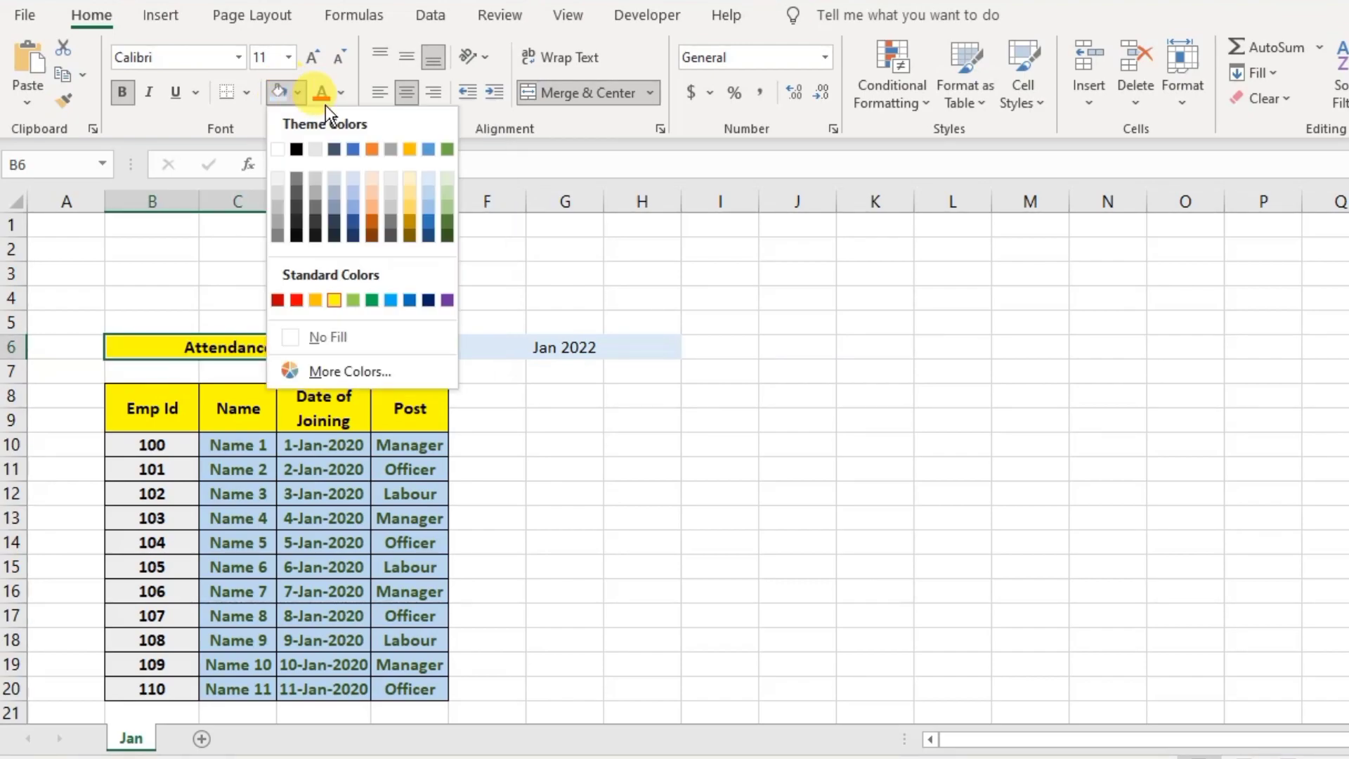
{"action": "left_click", "coordinate": [428, 201]}
Apply all borders to the month/year row B6:H6 and make the month value in F6 bold.
{"action": "left_click_drag", "start_coordinate": [515, 356], "coordinate": [542, 347]}
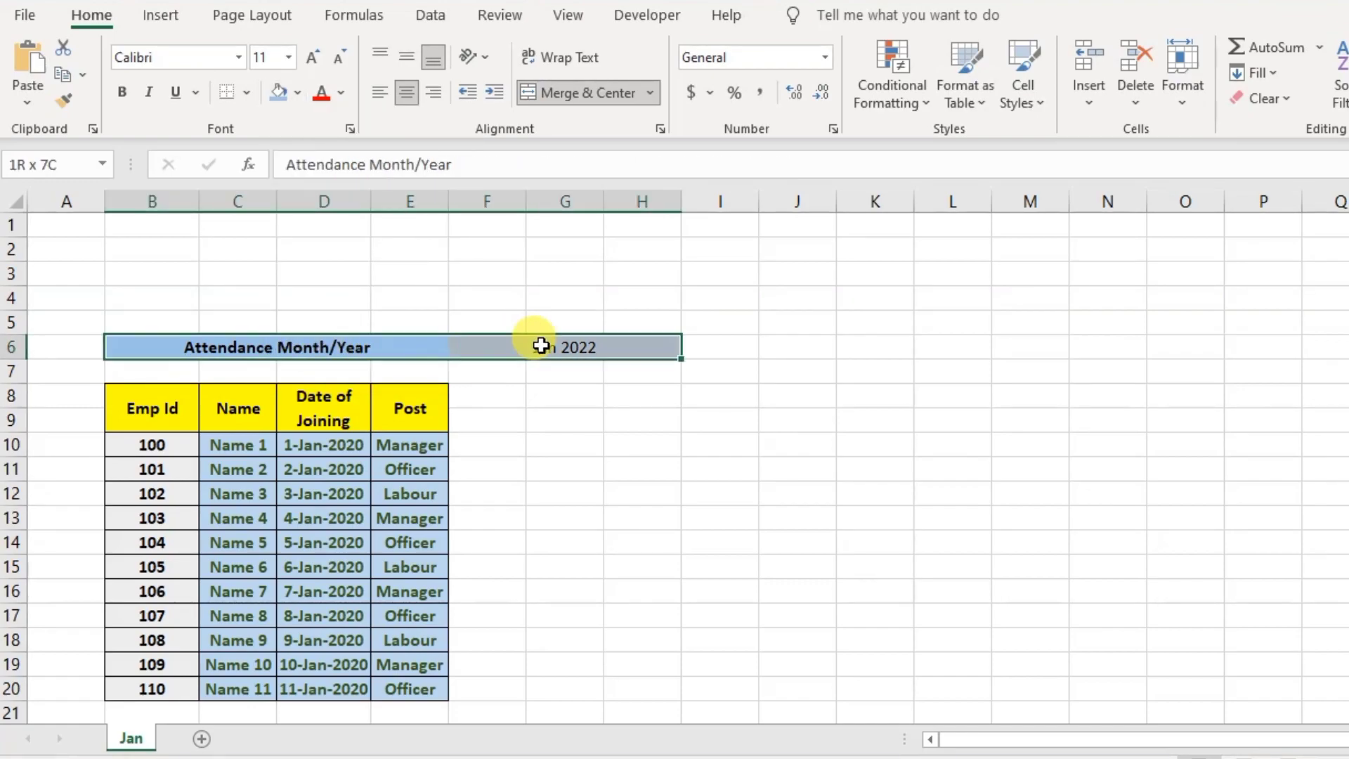
{"action": "left_click", "coordinate": [248, 92]}
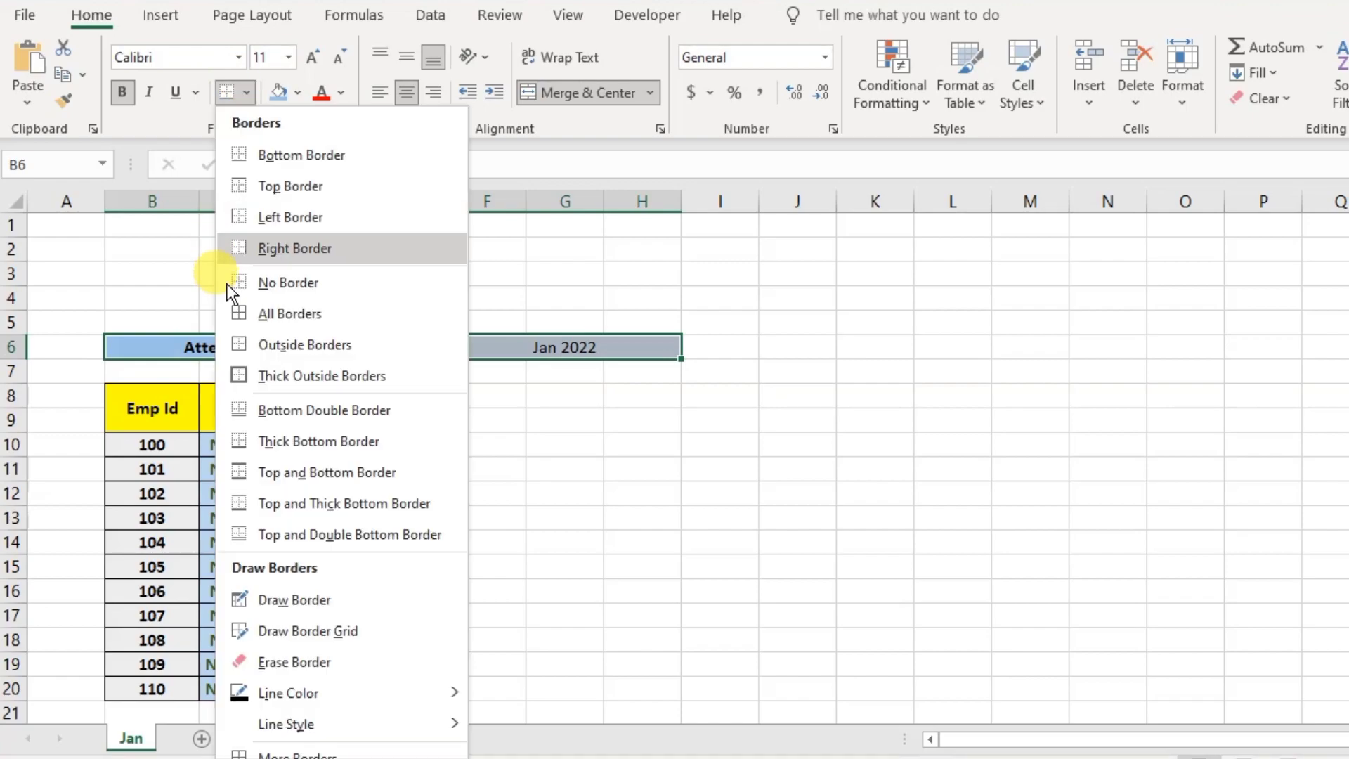
{"action": "left_click", "coordinate": [314, 323]}
{"action": "left_click", "coordinate": [571, 346]}
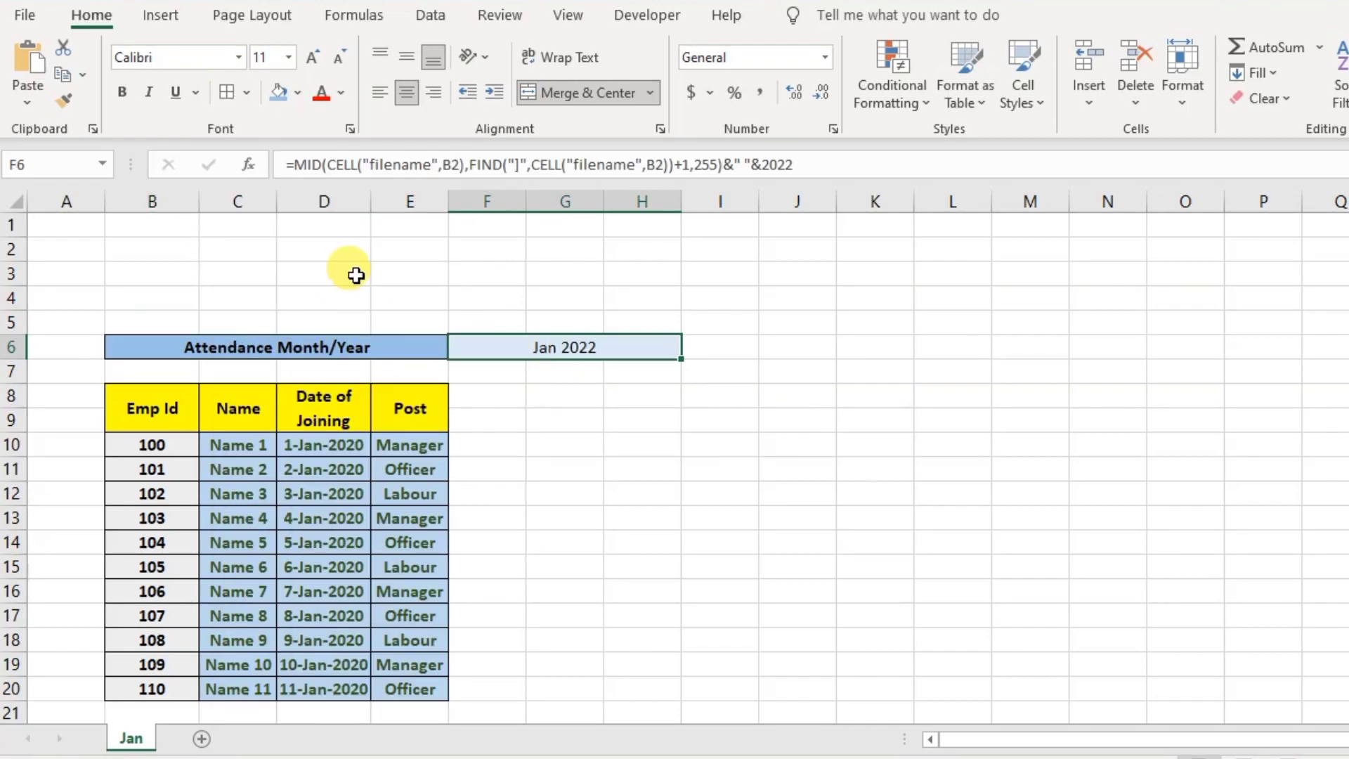
{"action": "left_click", "coordinate": [123, 103]}
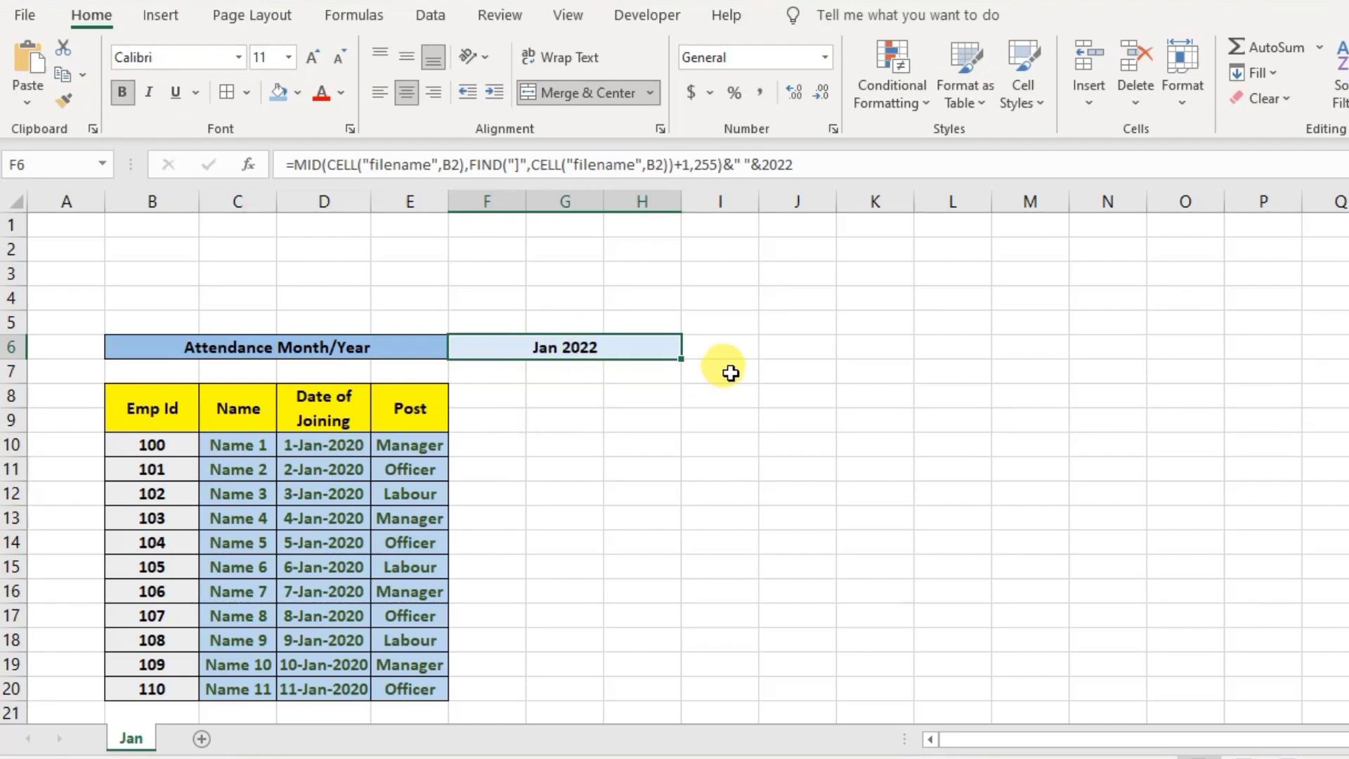
Enter the month's start date formula =DATEVALUE("1"&F6) in cell J6.
{"action": "left_click", "coordinate": [728, 352]}
{"action": "left_click", "coordinate": [810, 350]}
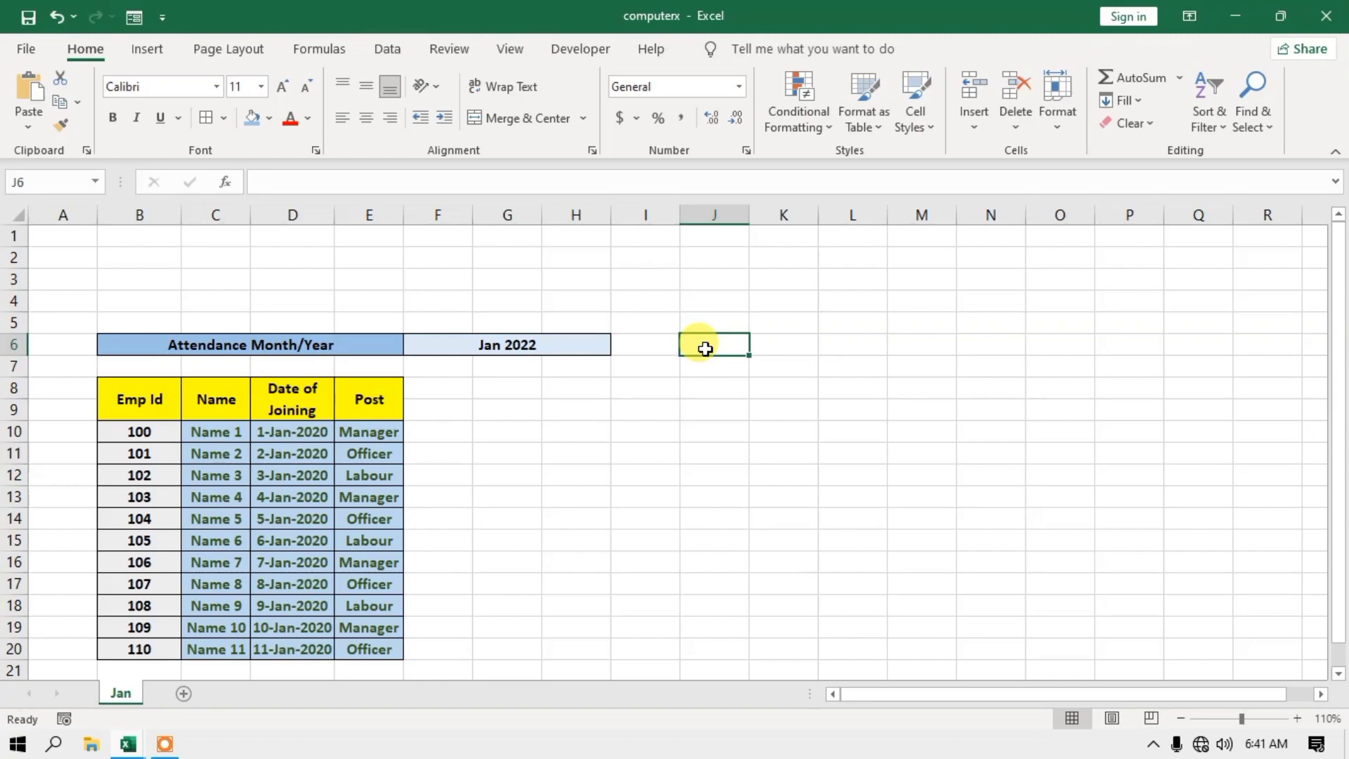
{"action": "type", "text": "=d"}
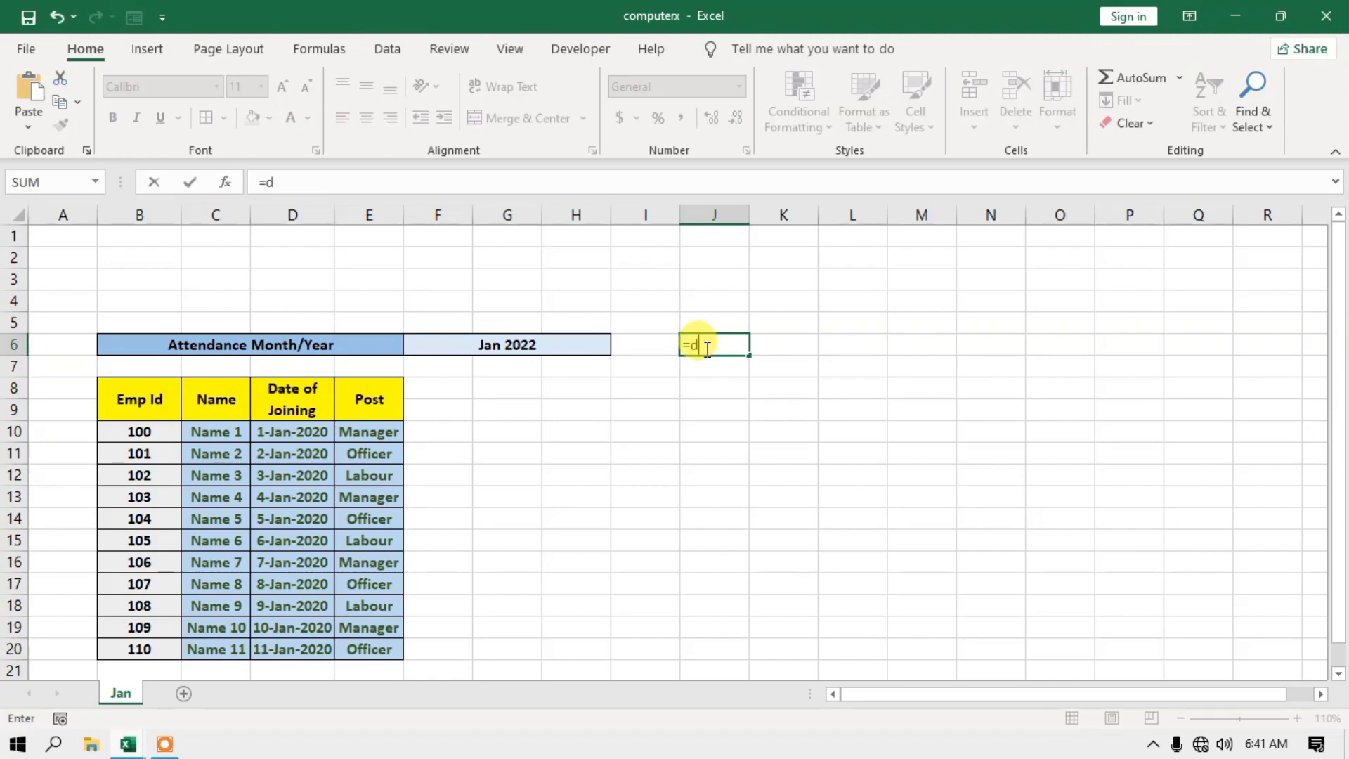
{"action": "type", "text": "ate"}
{"action": "key", "text": "Down"}
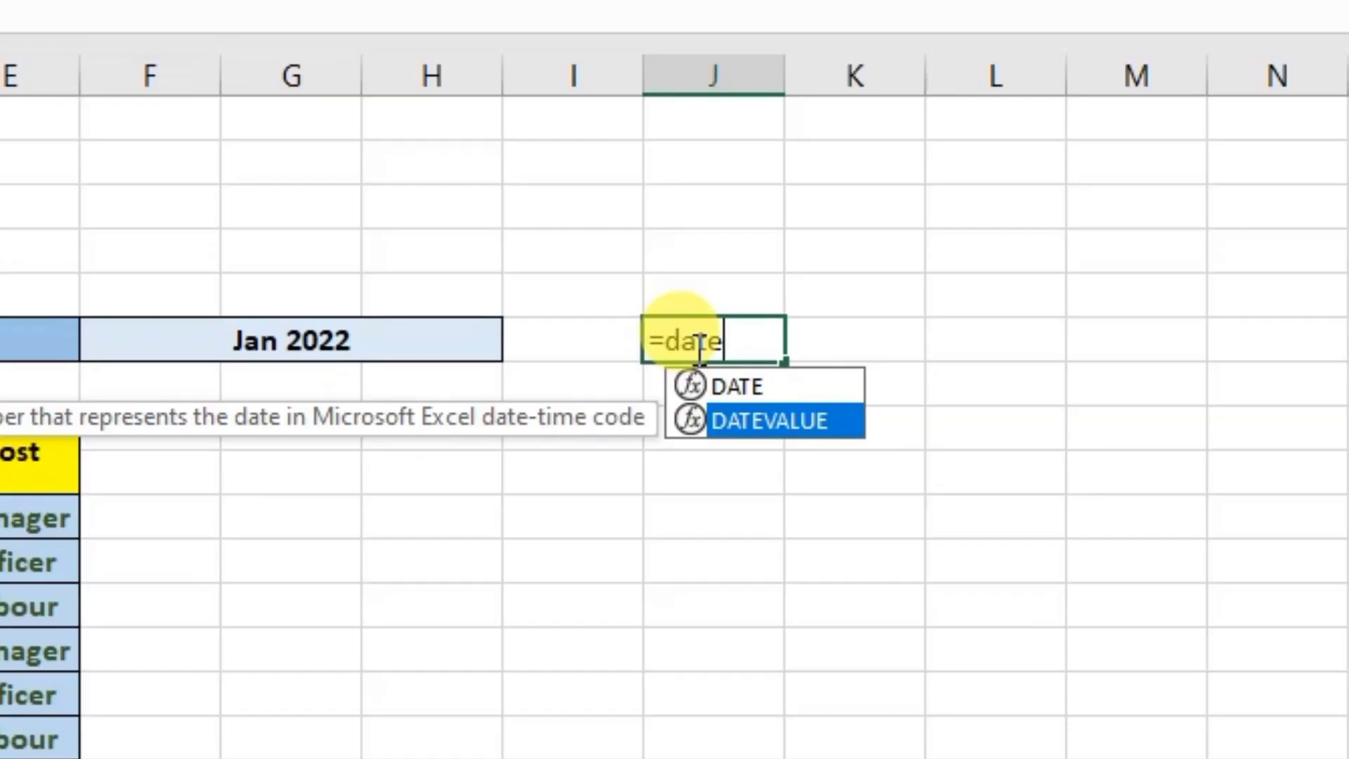
{"action": "key", "text": "Tab"}
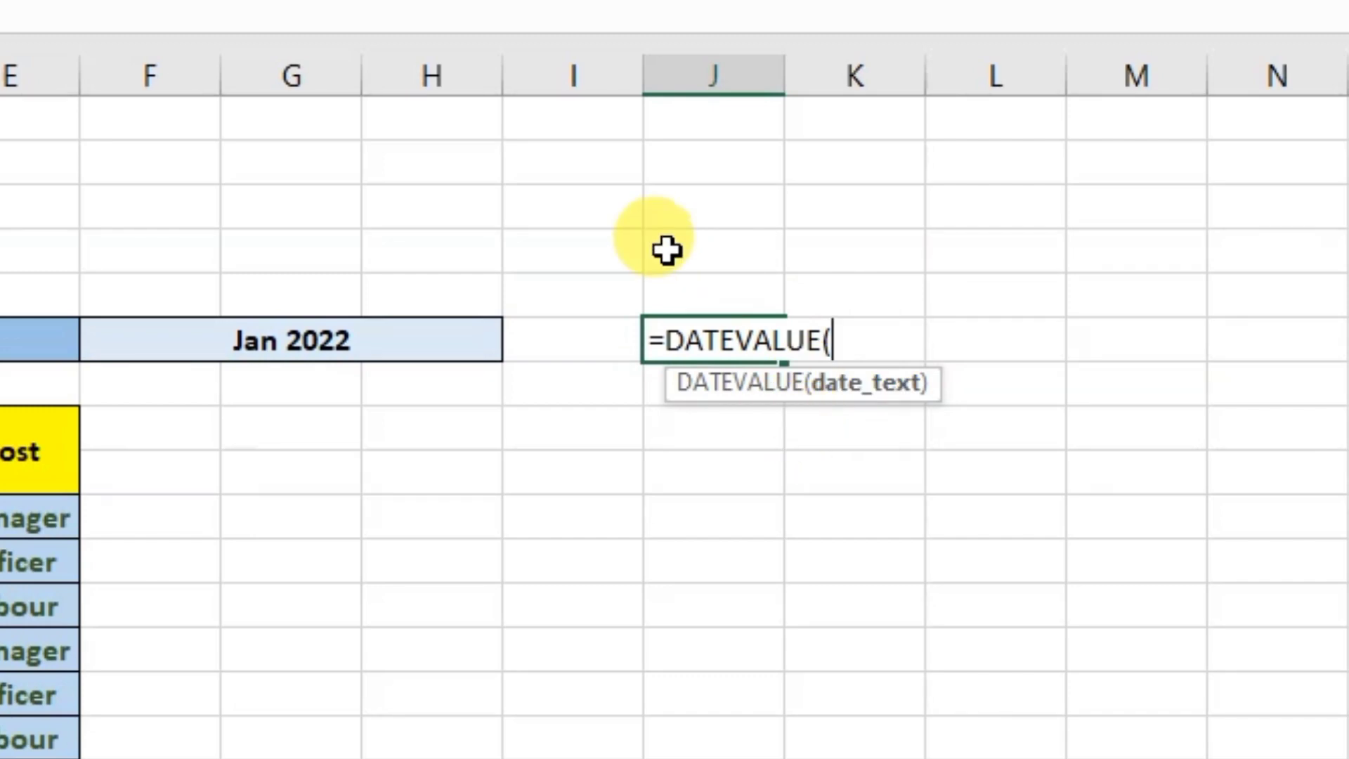
{"action": "type", "text": "\"1\"&"}
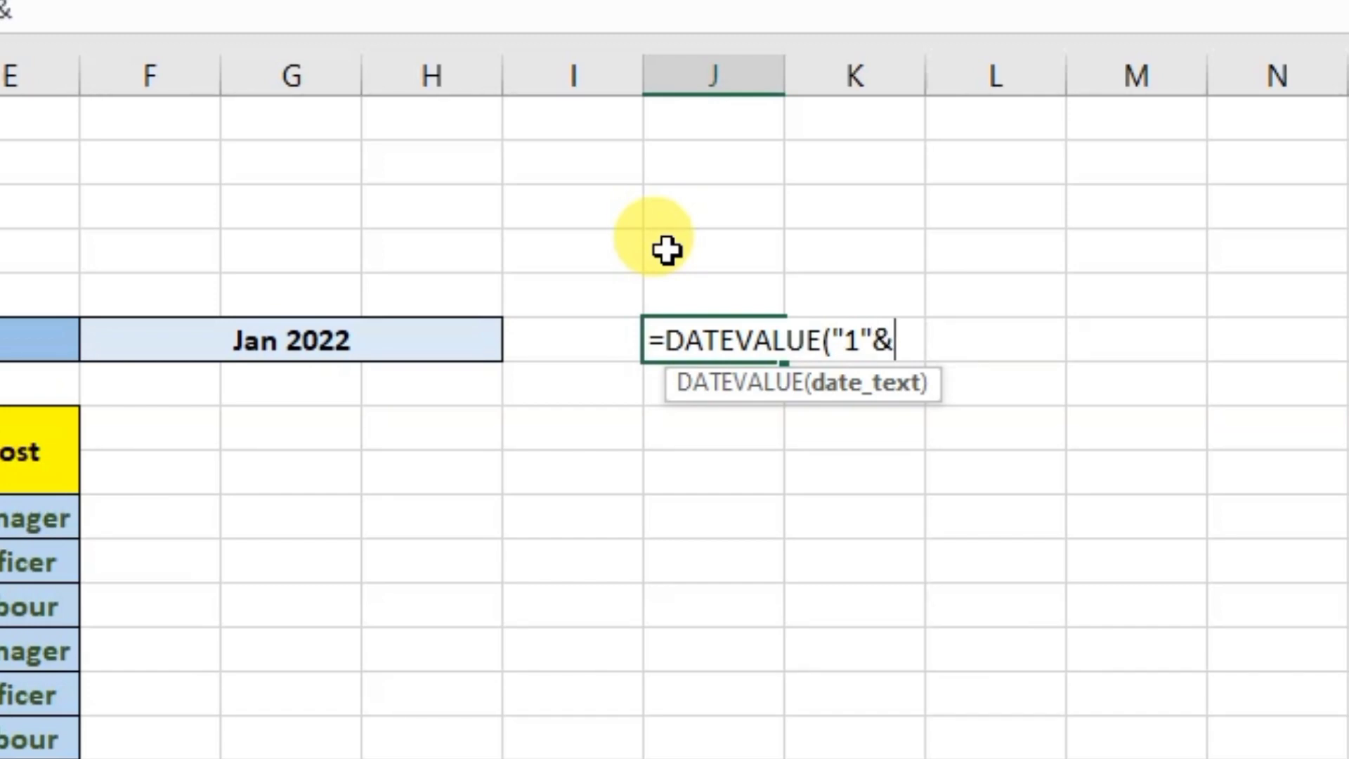
{"action": "left_click", "coordinate": [355, 340]}
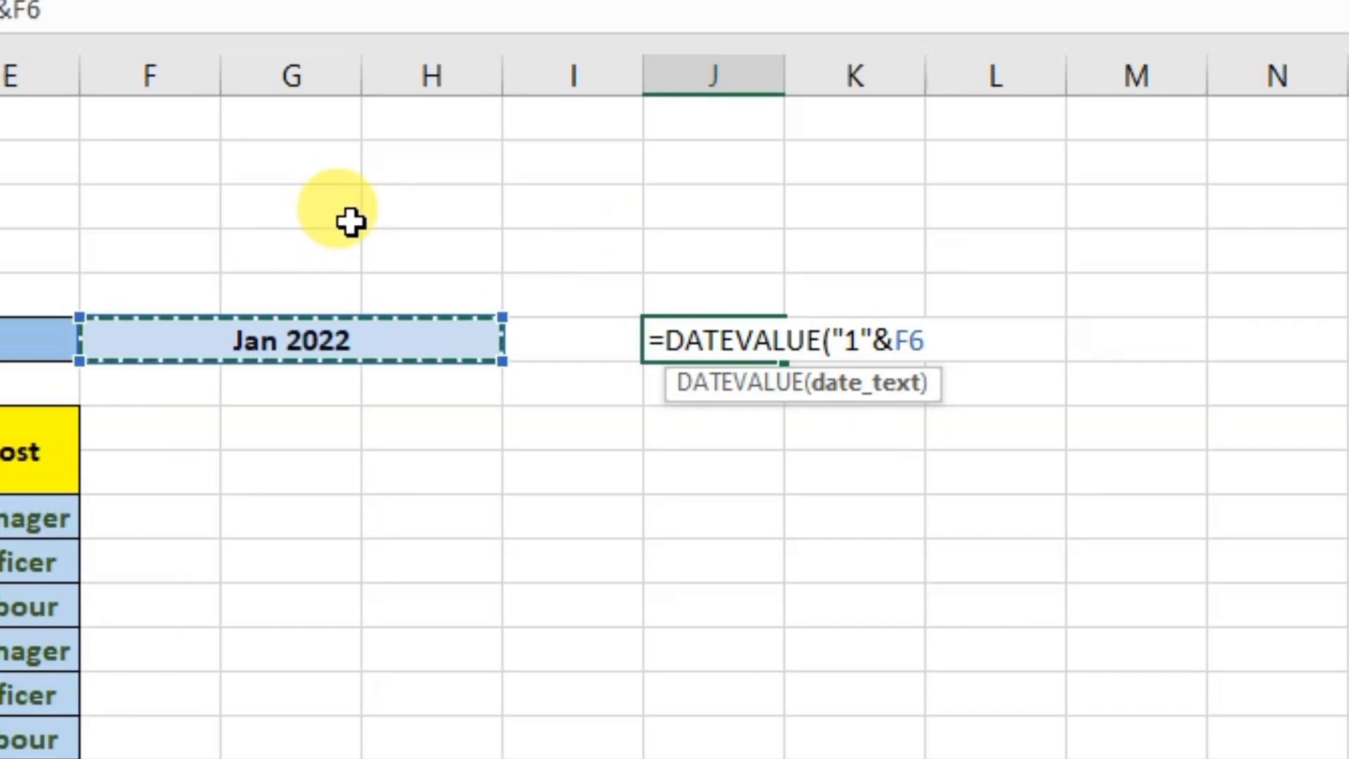
{"action": "key", "text": "Return"}
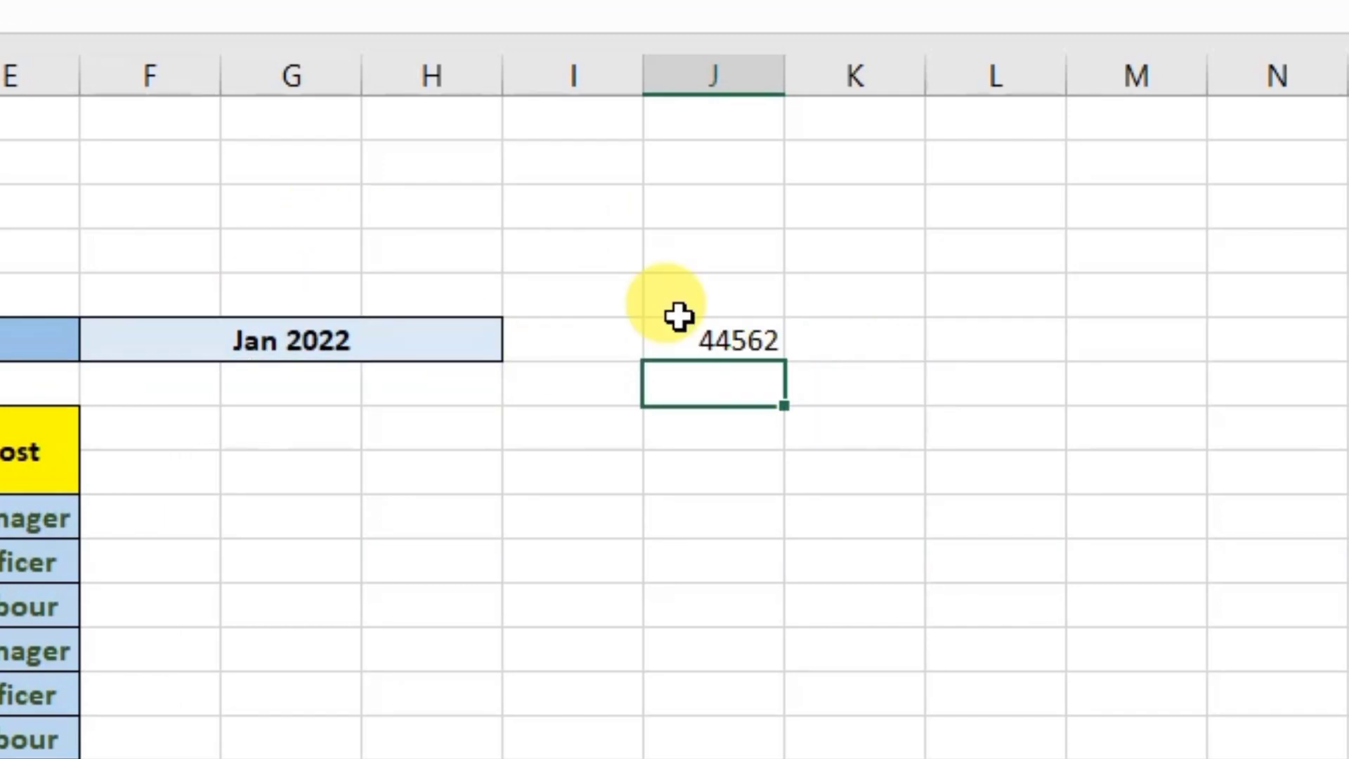
Format the start date in J6 as a date in the 14-Mar-2012 style.
{"action": "left_click", "coordinate": [726, 325]}
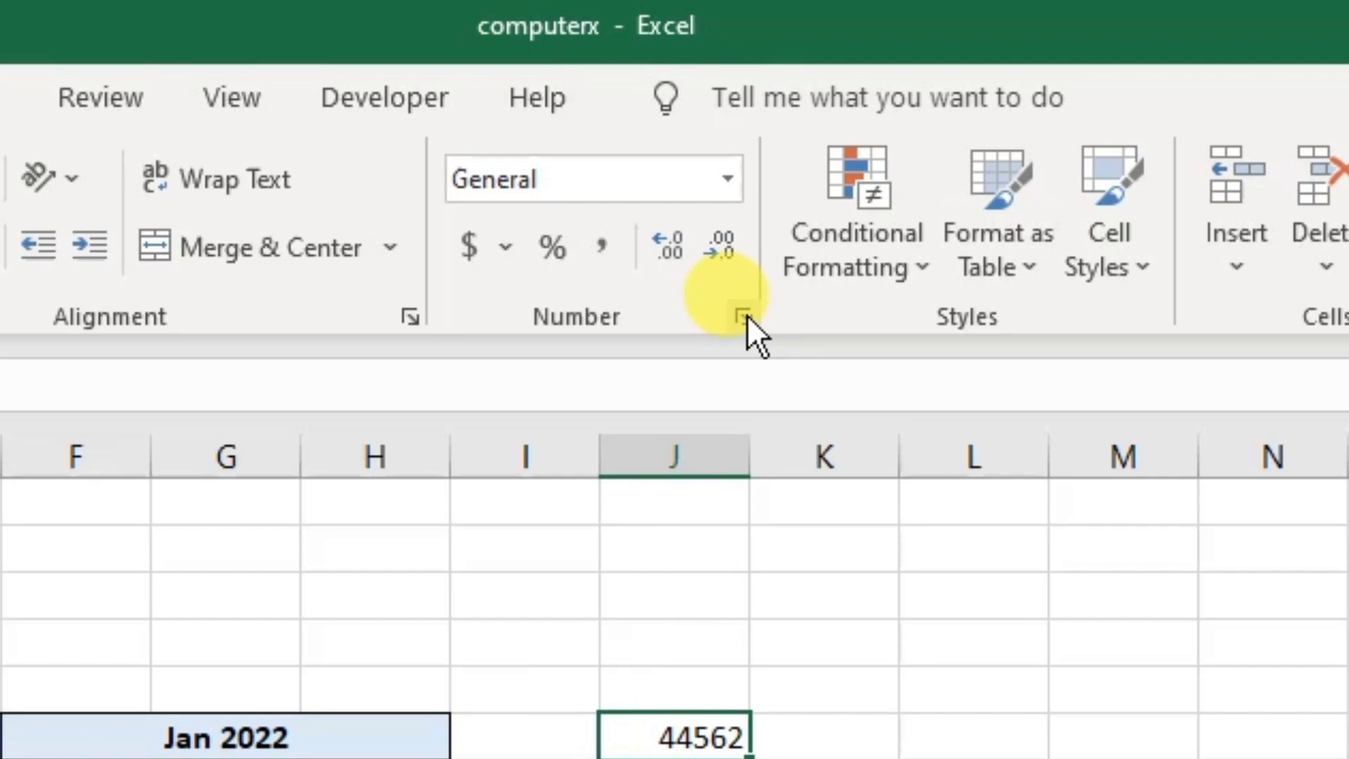
{"action": "left_click", "coordinate": [747, 150]}
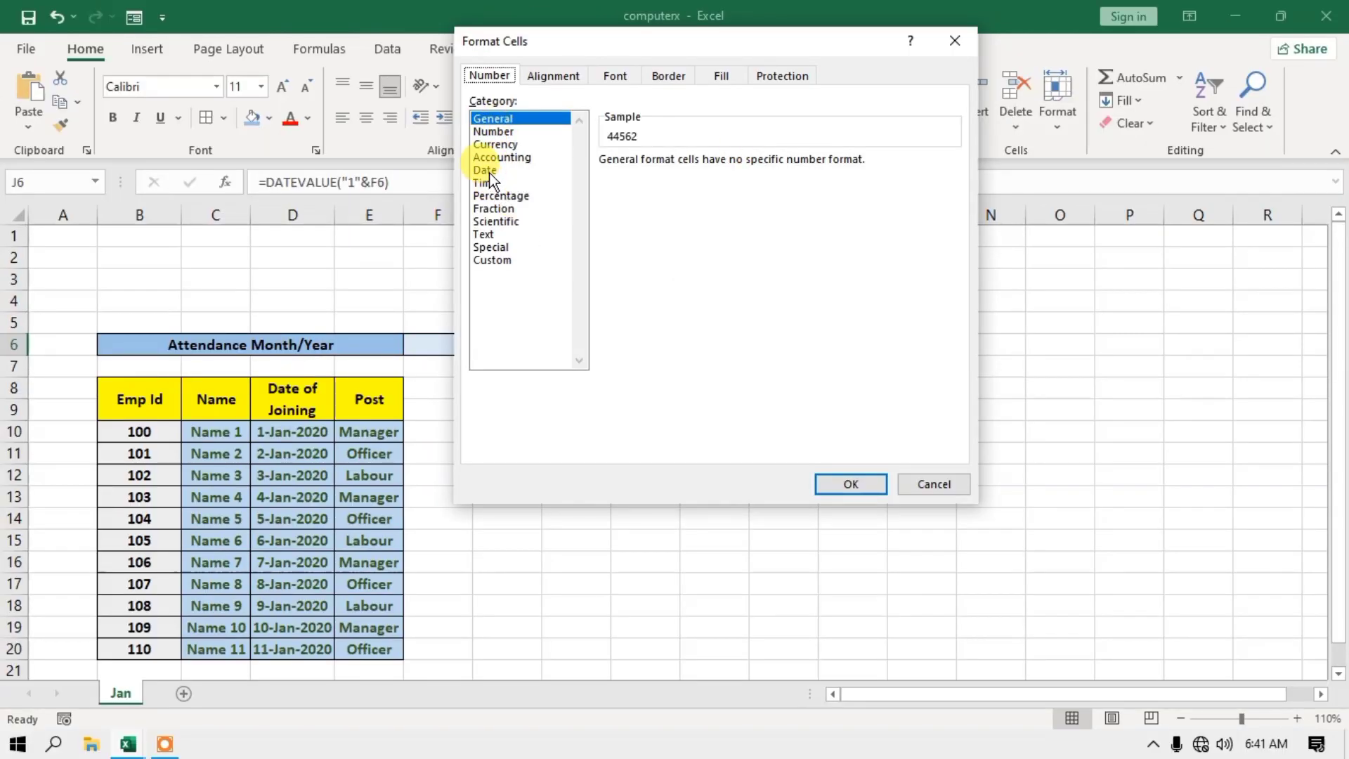
{"action": "left_click", "coordinate": [490, 171]}
{"action": "left_click_drag", "start_coordinate": [944, 184], "coordinate": [898, 263]}
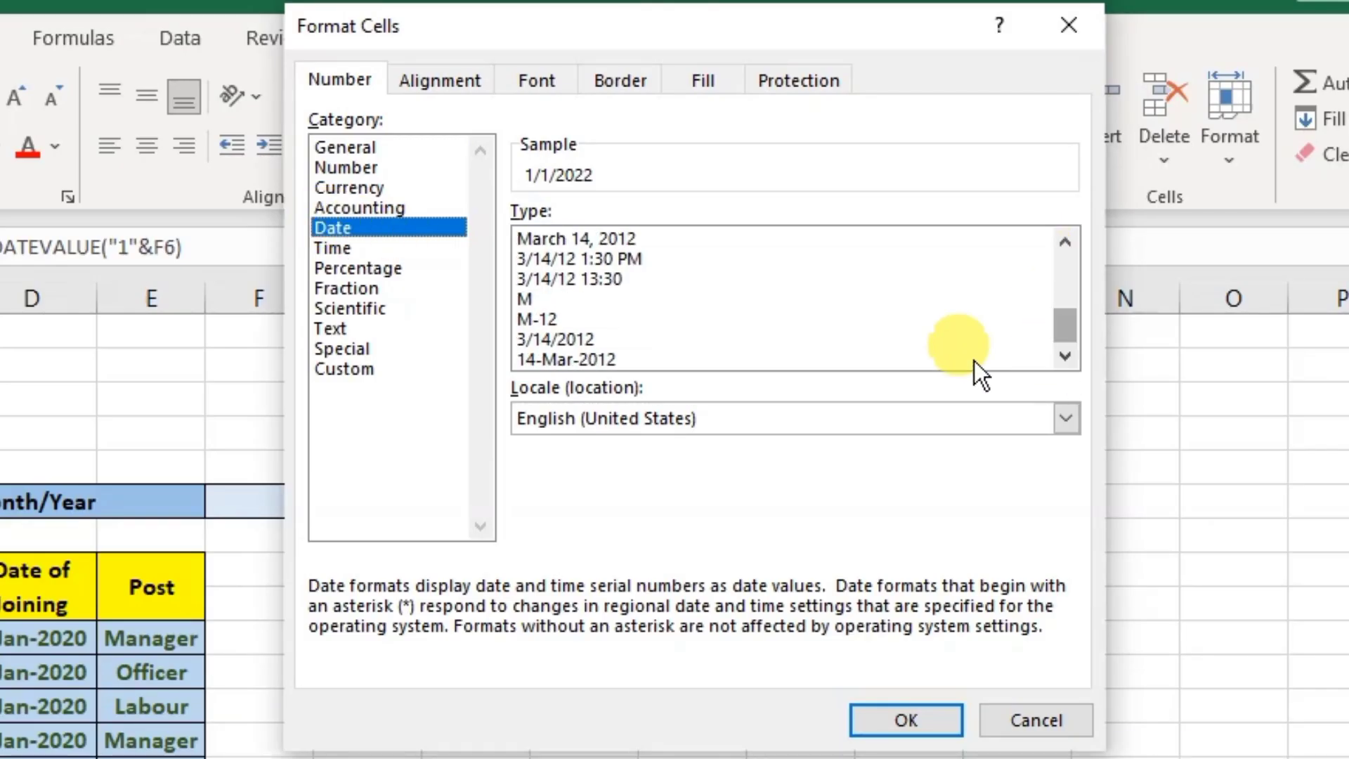
{"action": "left_click", "coordinate": [677, 359]}
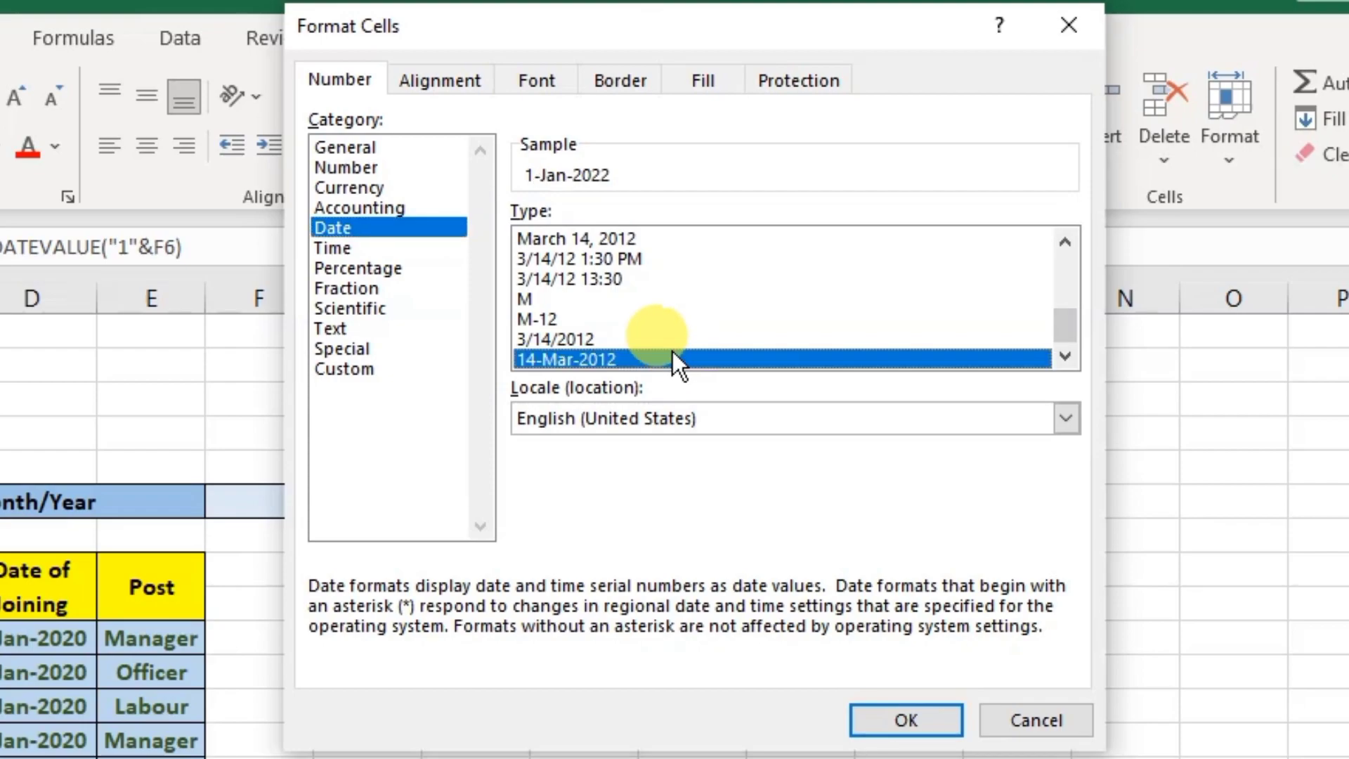
{"action": "left_click", "coordinate": [904, 719]}
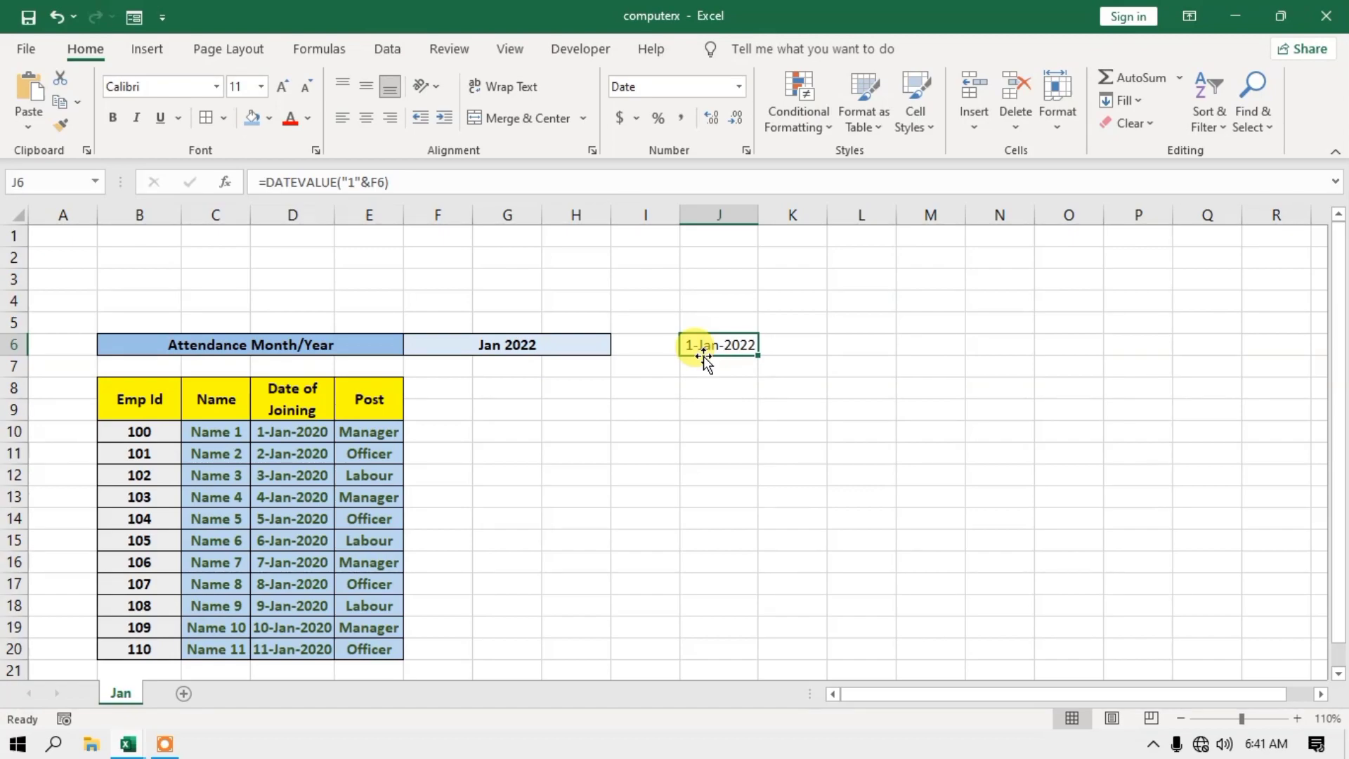
Merge and center the start date across J6:L6 and fill it with Gold, Accent 4, Lighter 80%.
{"action": "left_click_drag", "start_coordinate": [729, 346], "coordinate": [861, 345]}
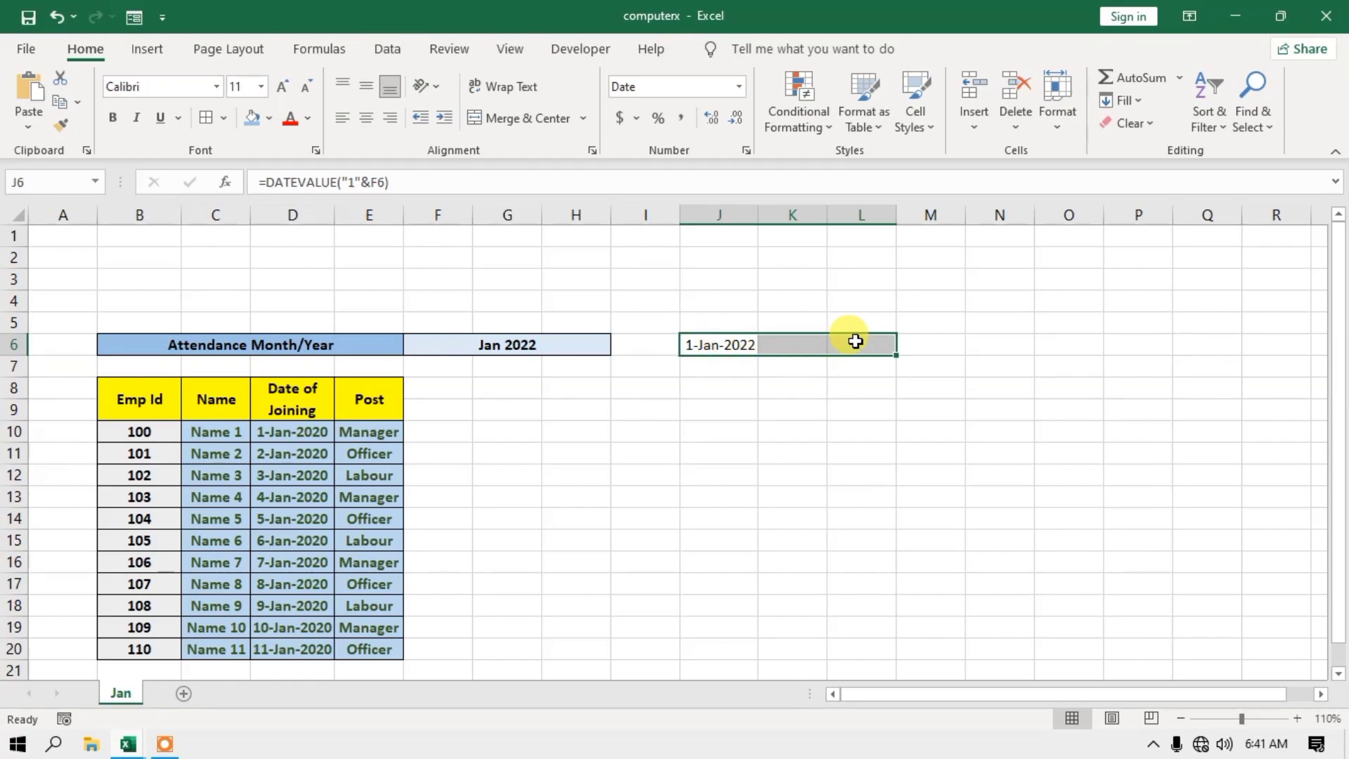
{"action": "left_click", "coordinate": [525, 117]}
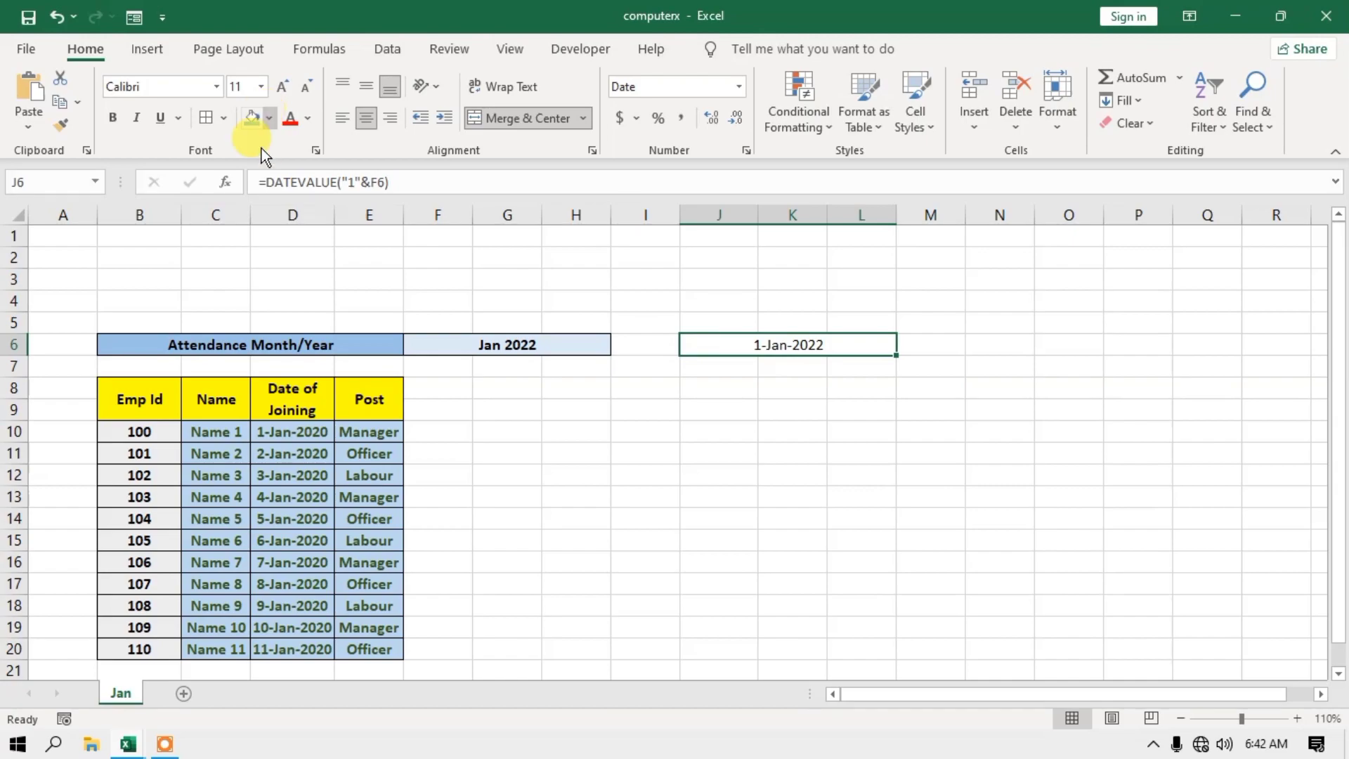
{"action": "left_click", "coordinate": [270, 118]}
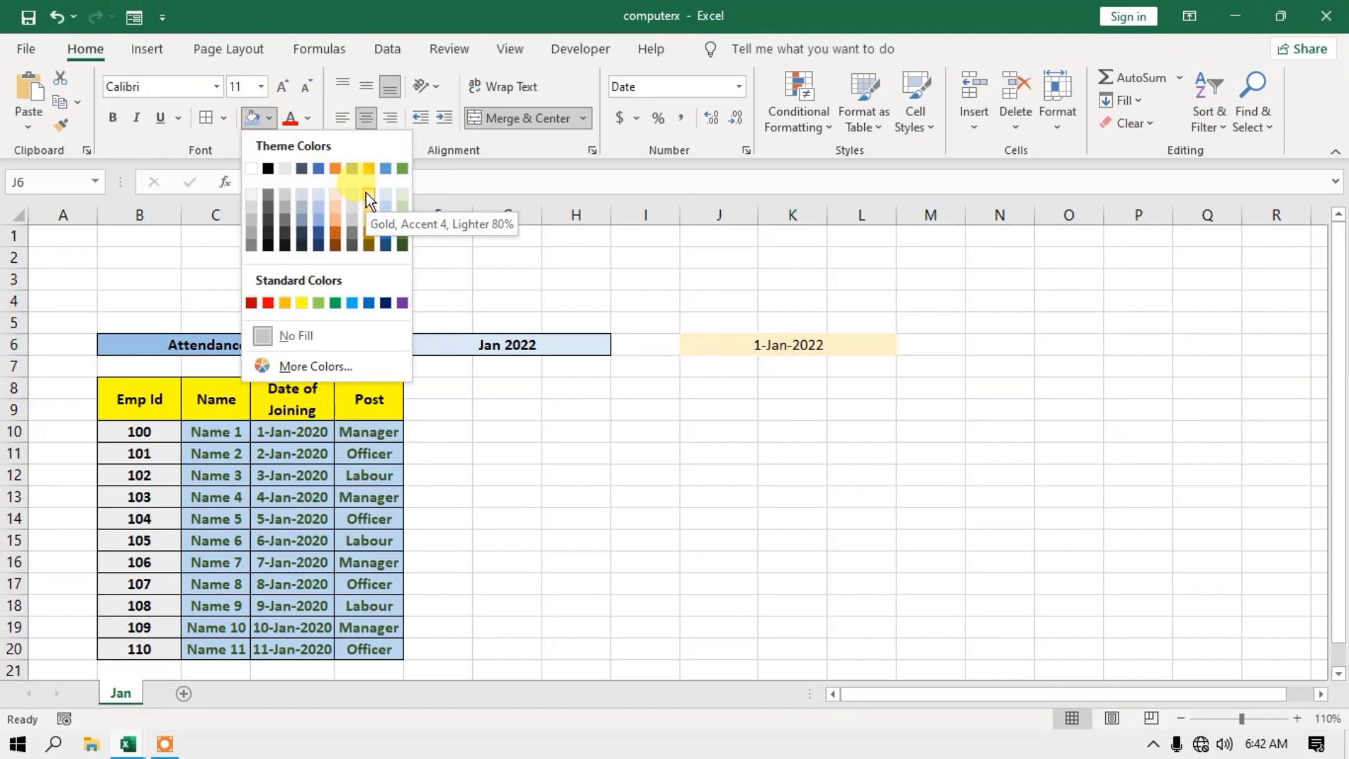
{"action": "left_click", "coordinate": [366, 193]}
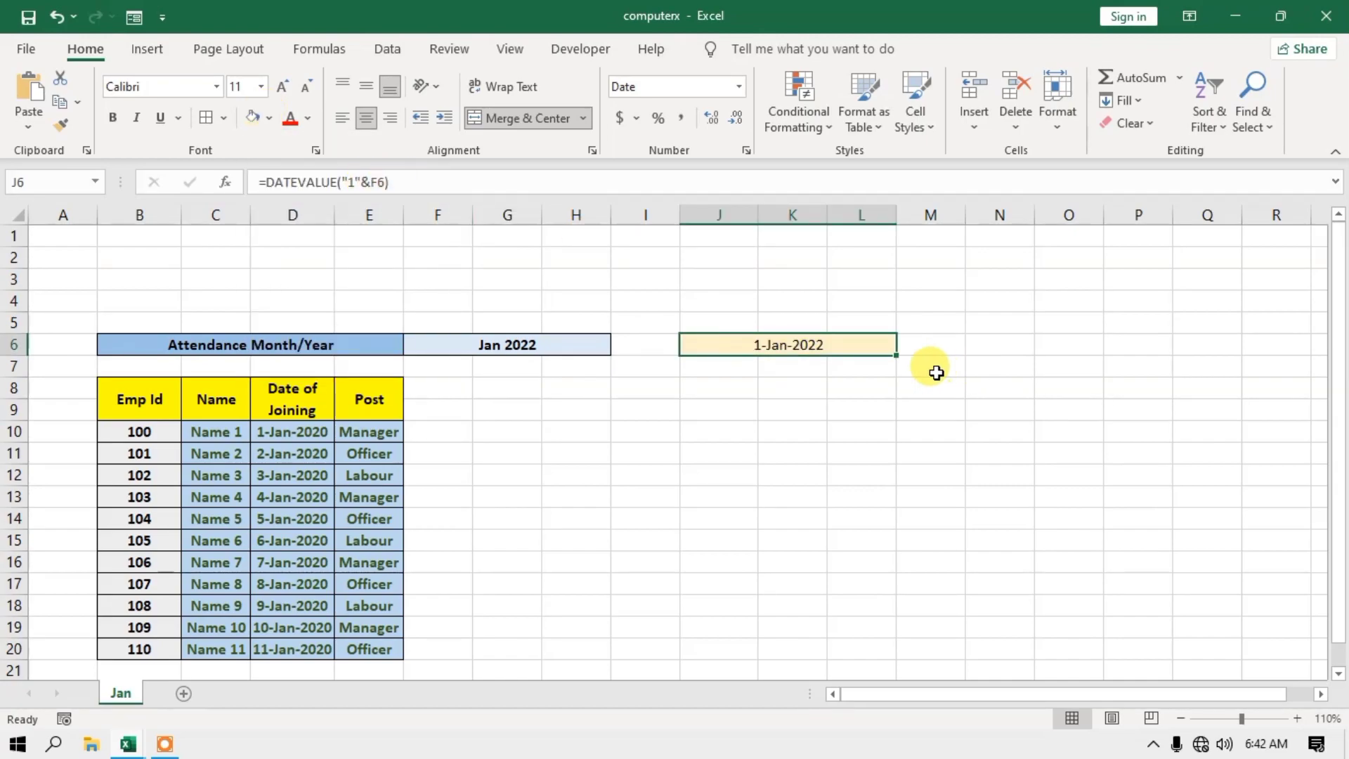
Enter the label To in cell M6, beside the start date.
{"action": "left_click", "coordinate": [941, 348]}
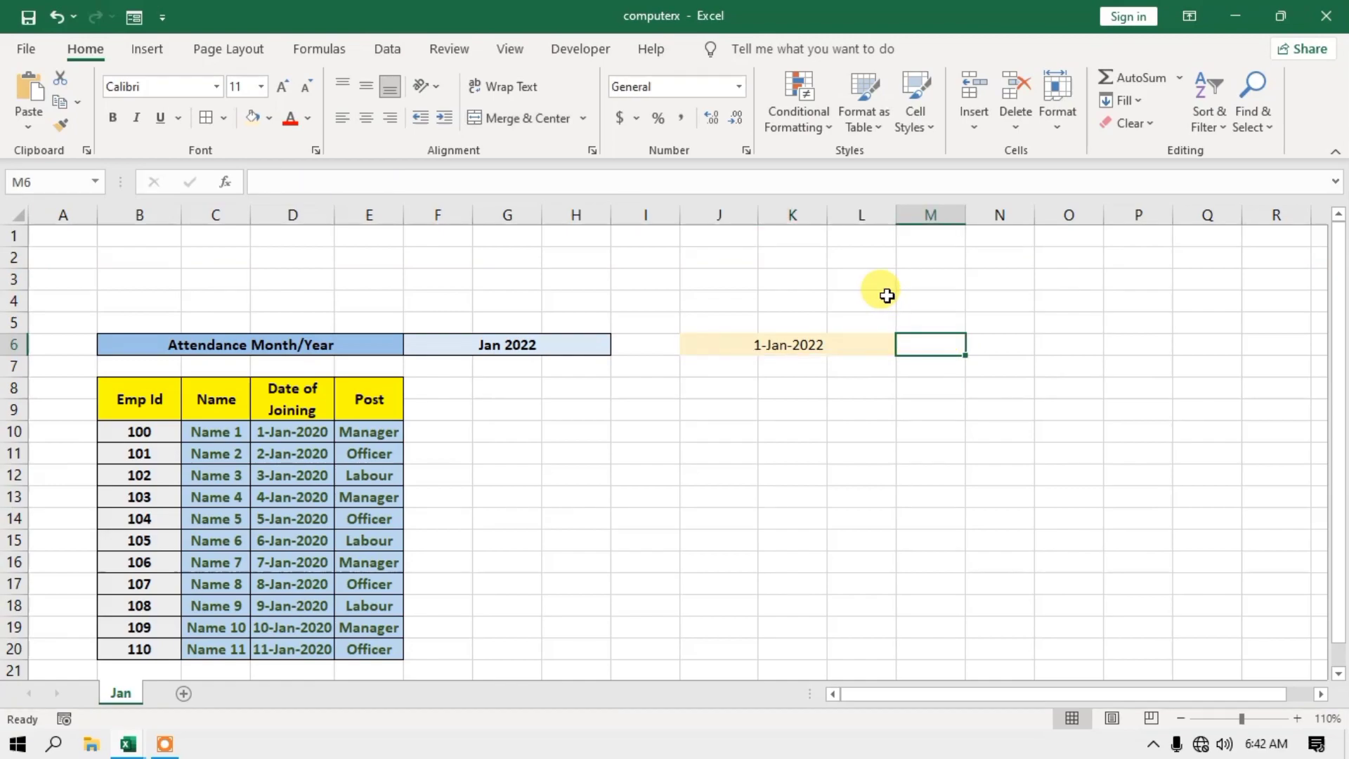
{"action": "type", "text": "To"}
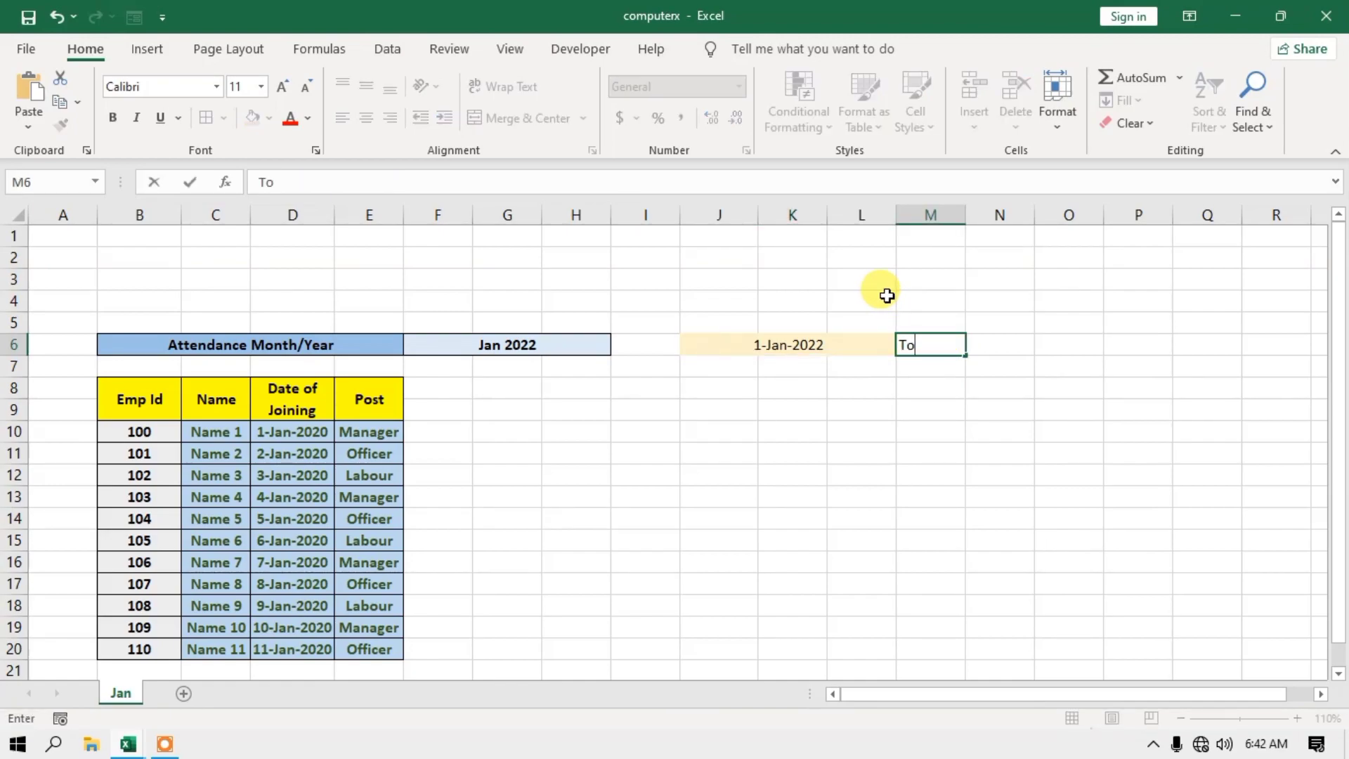
{"action": "key", "text": "Tab"}
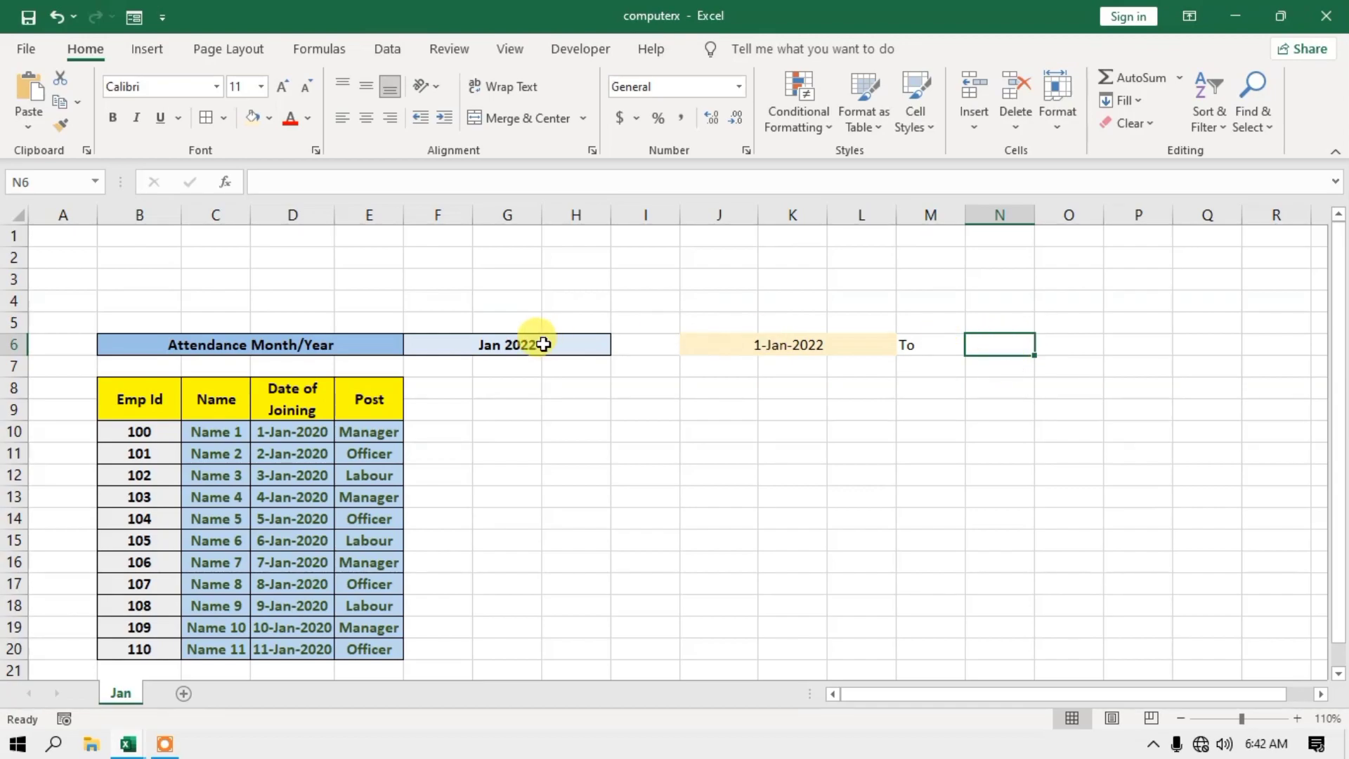
Enter the month's end date formula =EOMONTH(J6,0) in cell N6.
{"action": "left_click", "coordinate": [506, 346]}
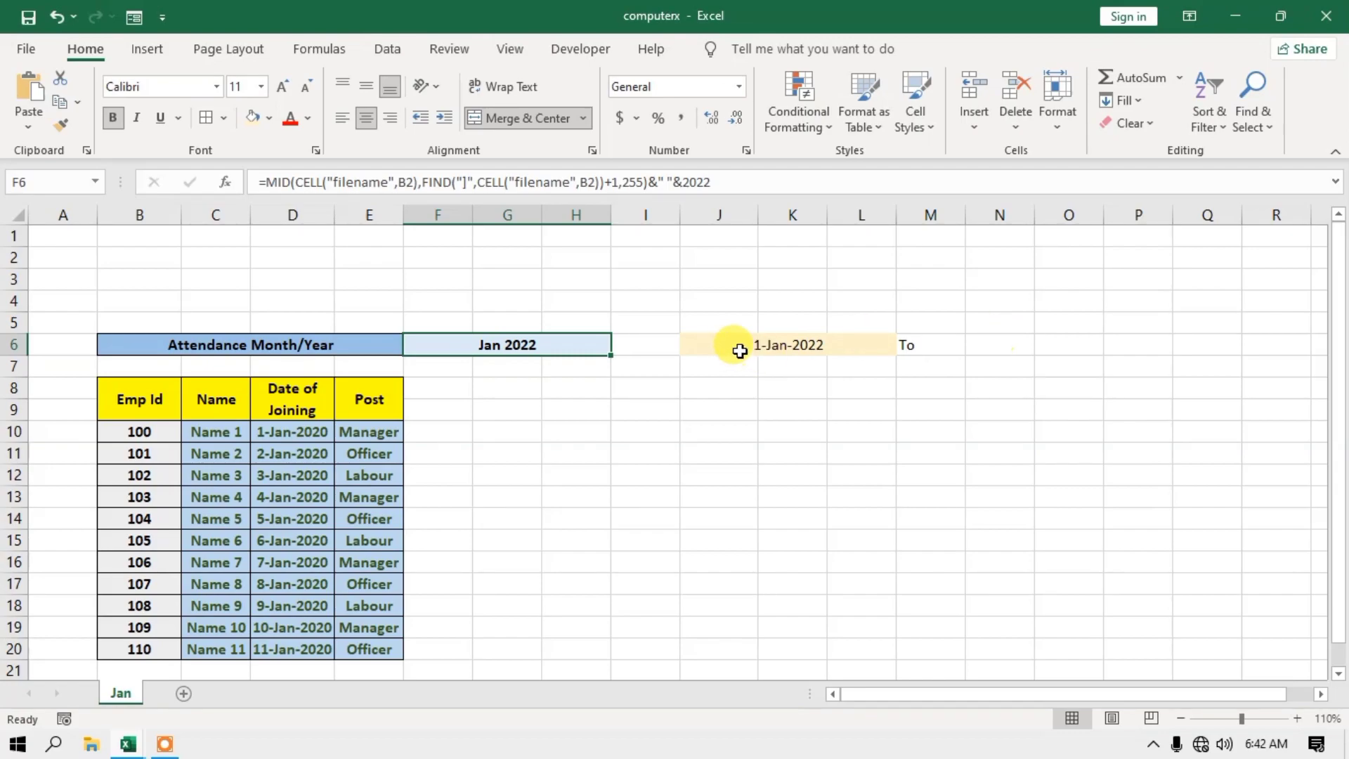
{"action": "left_click", "coordinate": [991, 343]}
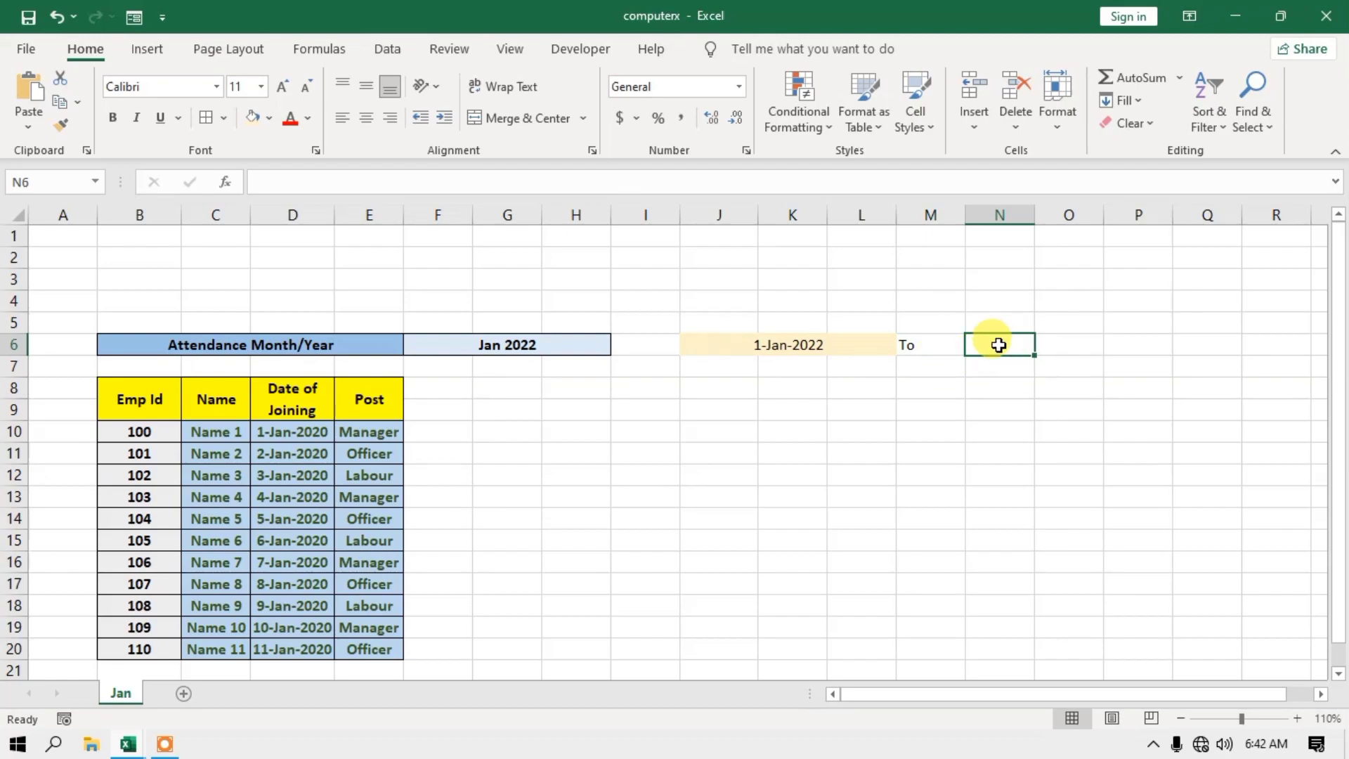
{"action": "left_click", "coordinate": [773, 345]}
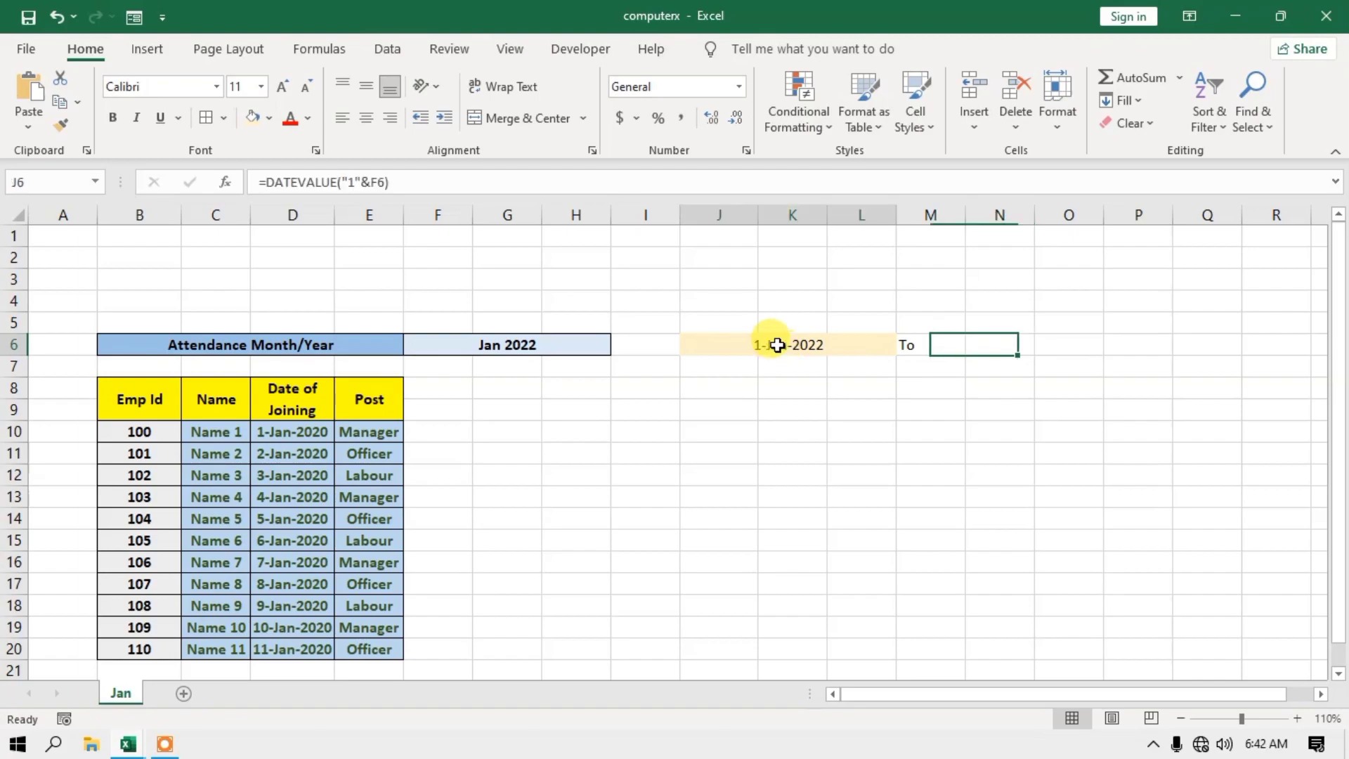
{"action": "left_click", "coordinate": [987, 349]}
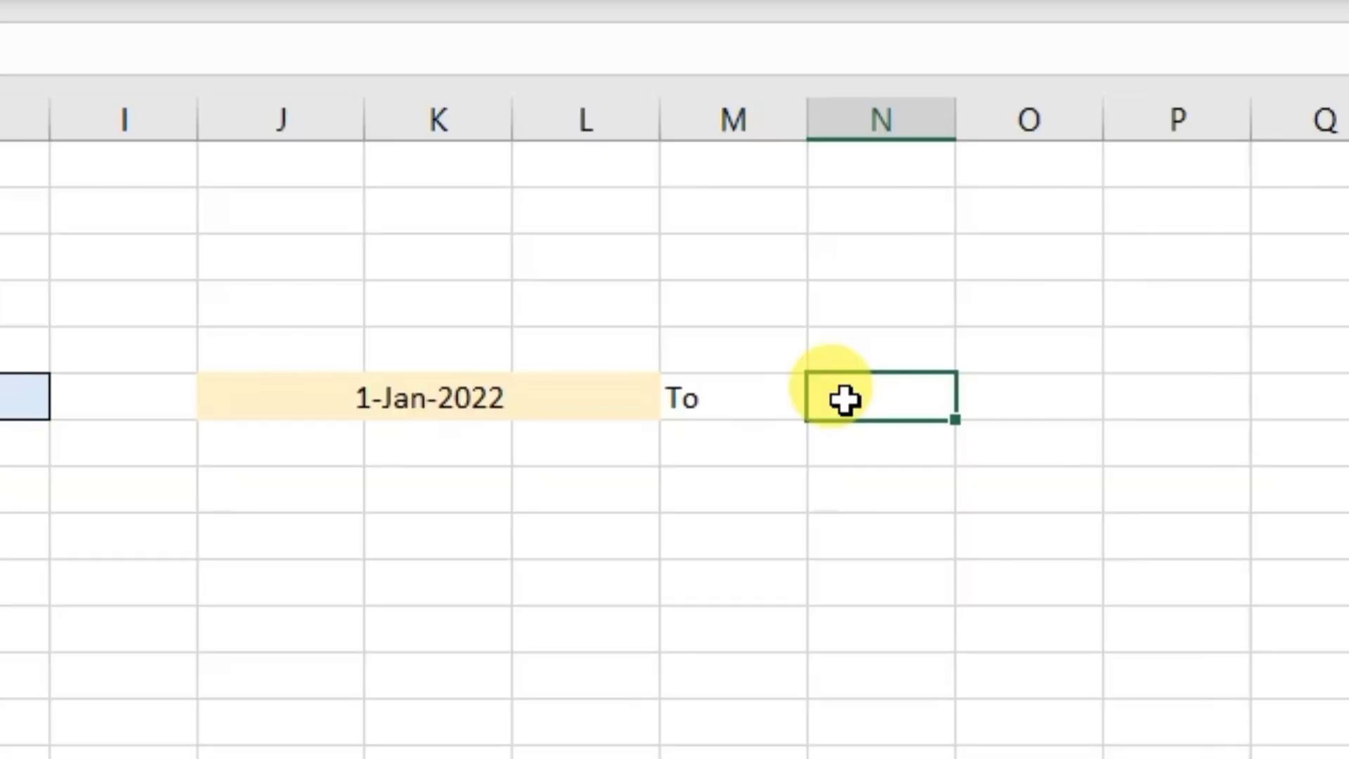
{"action": "type", "text": "=eom"}
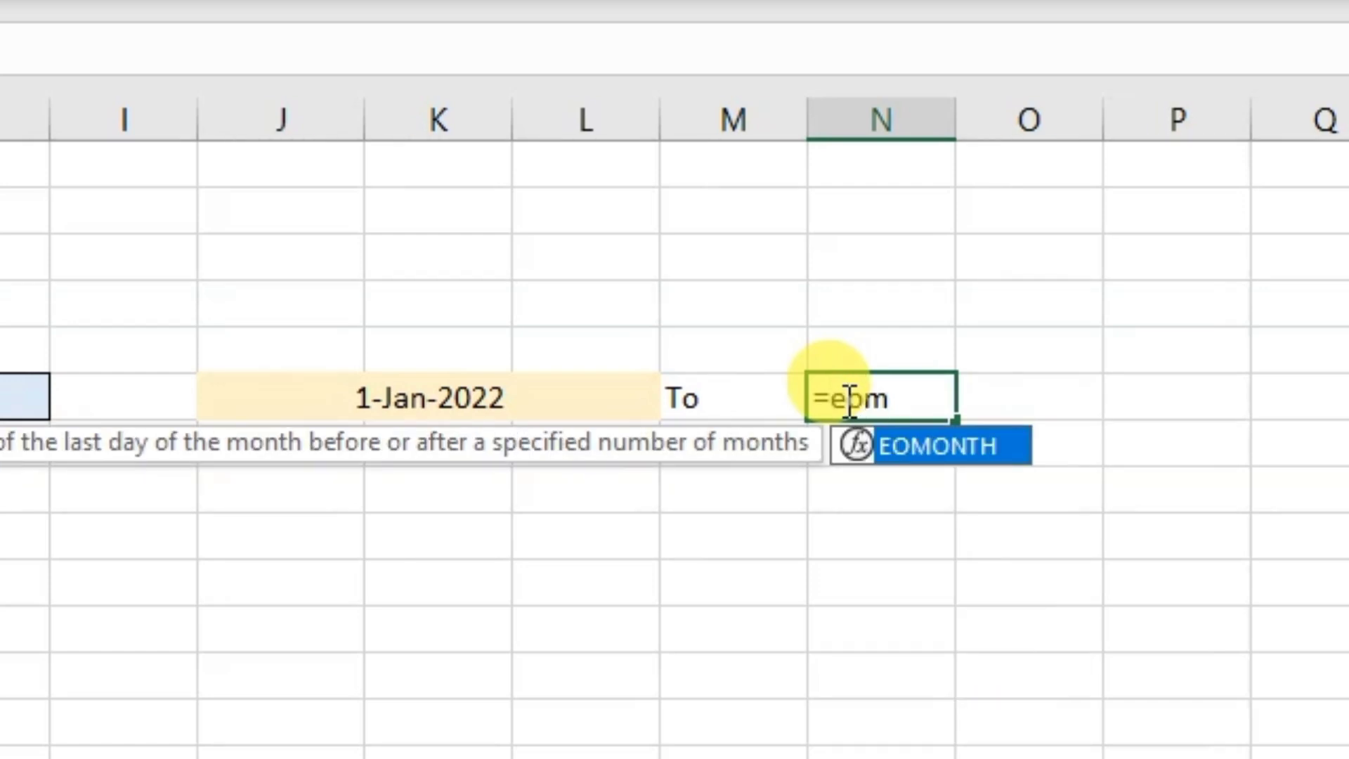
{"action": "key", "text": "Tab"}
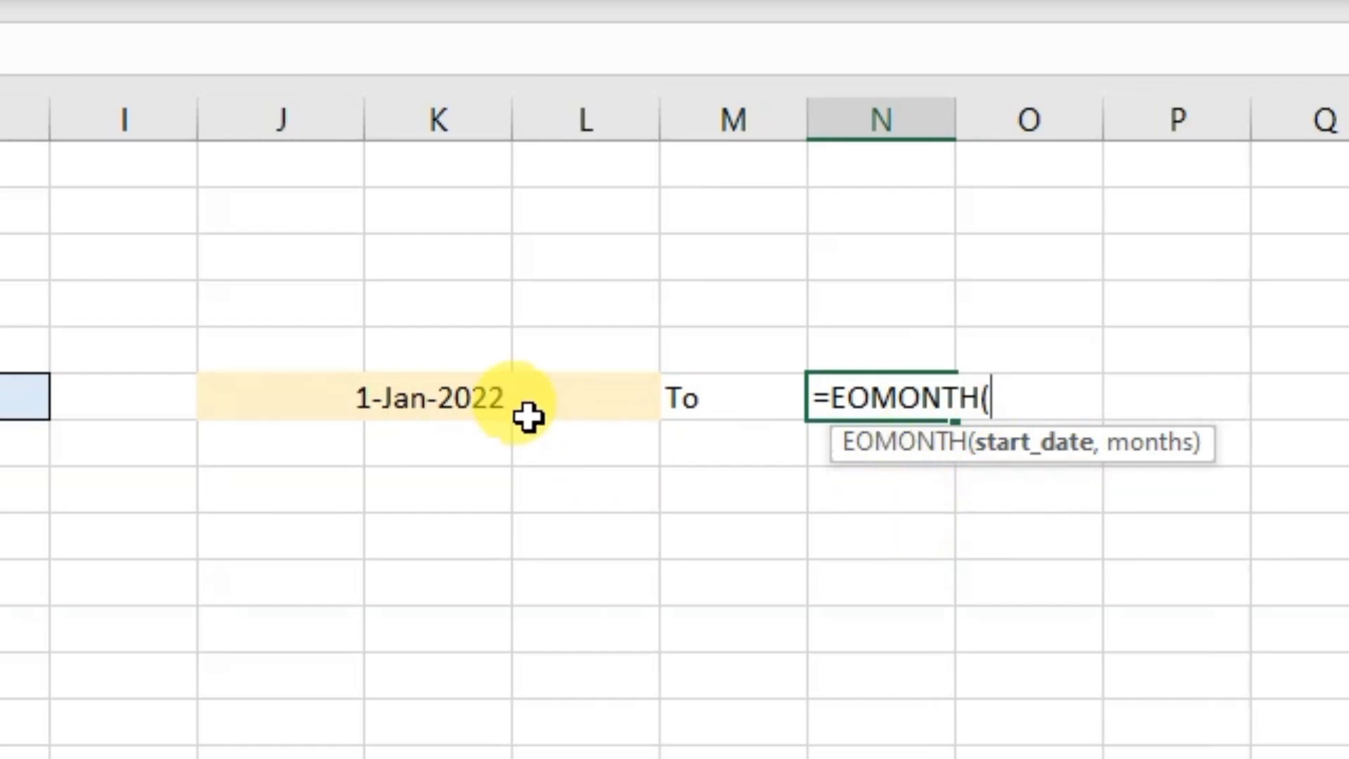
{"action": "left_click", "coordinate": [514, 400]}
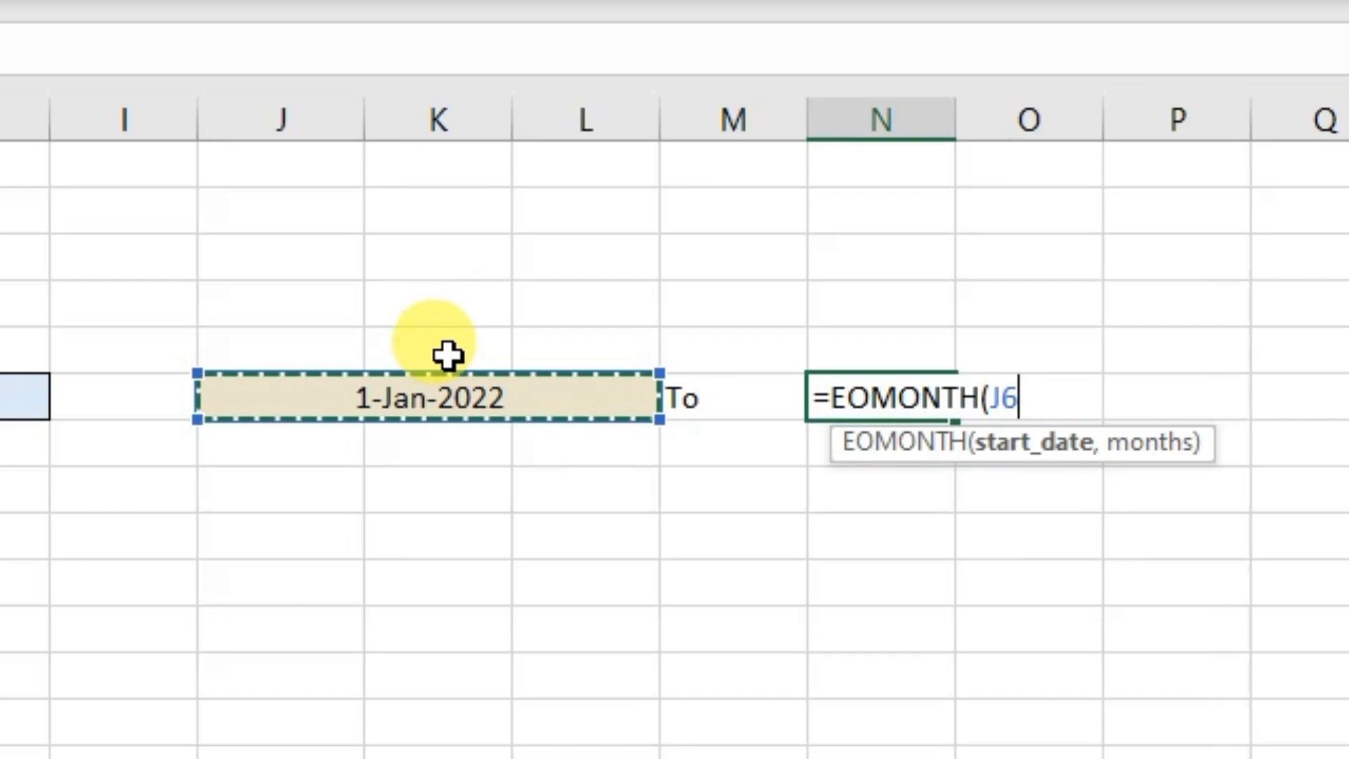
{"action": "type", "text": ","}
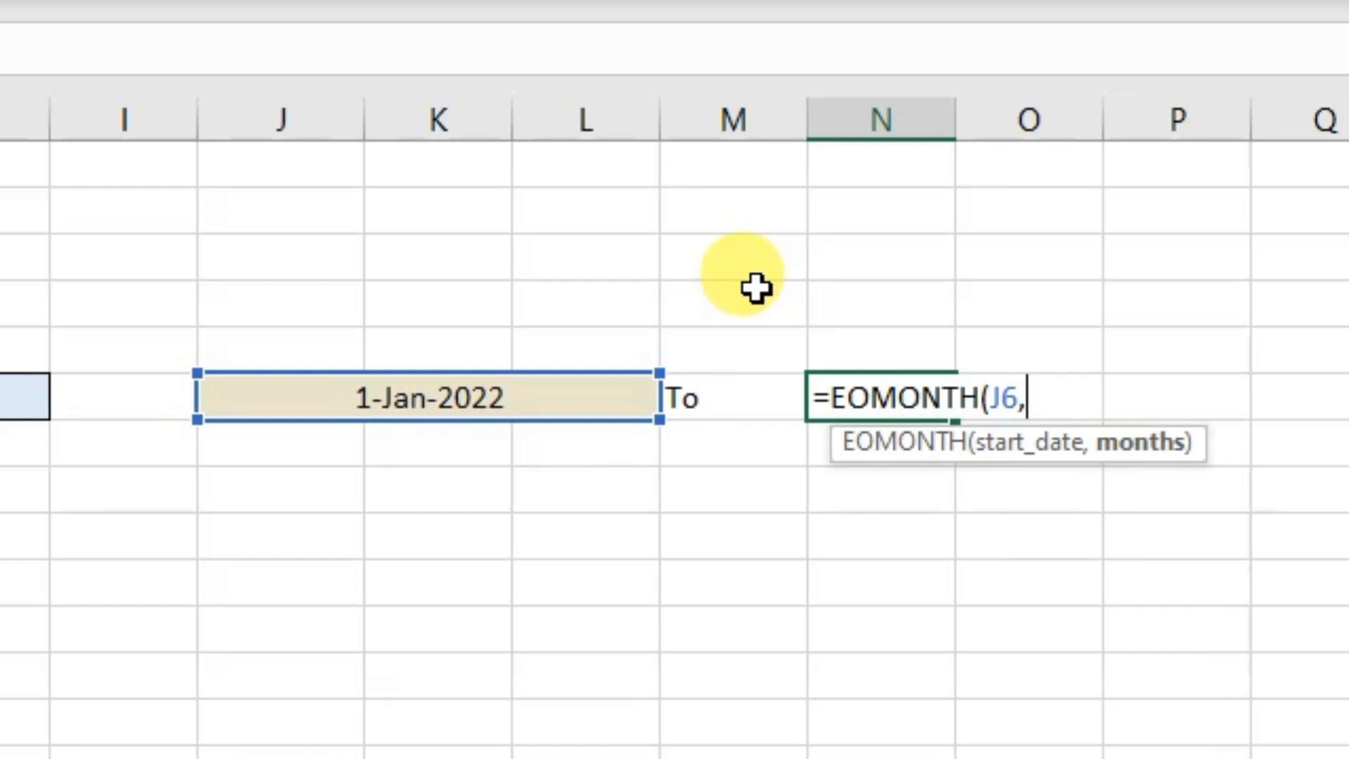
{"action": "type", "text": "0"}
{"action": "type", "text": ")"}
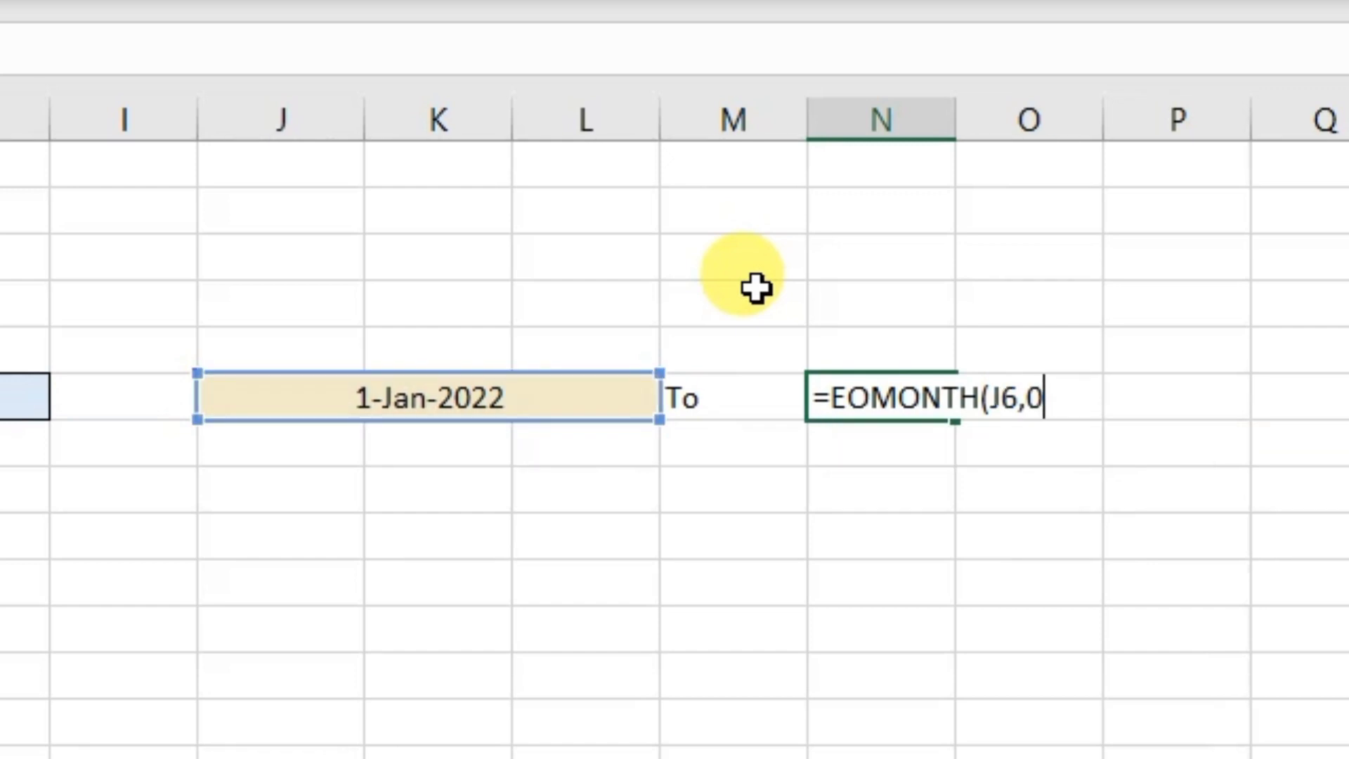
{"action": "key", "text": "Return"}
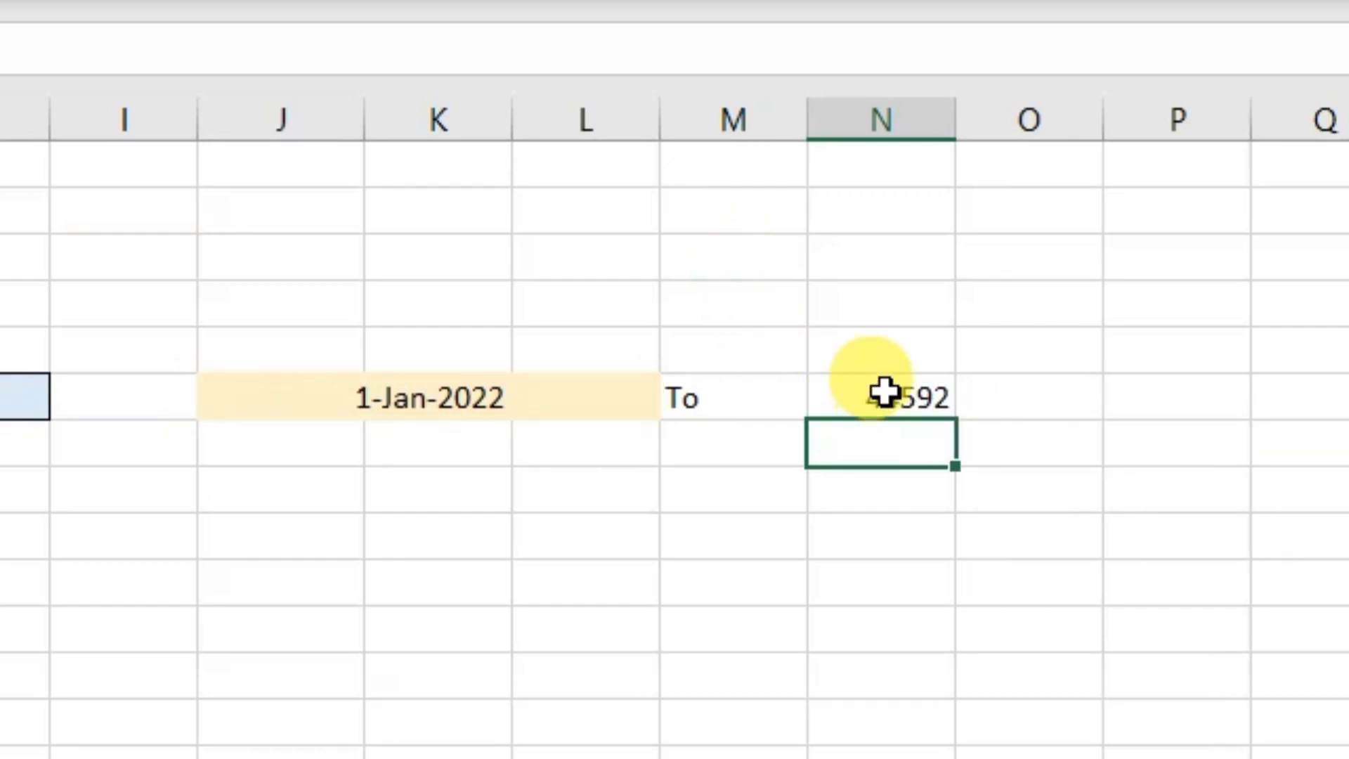
Copy the formatting of the start date in J6 onto the end date in N6.
{"action": "left_click", "coordinate": [883, 393]}
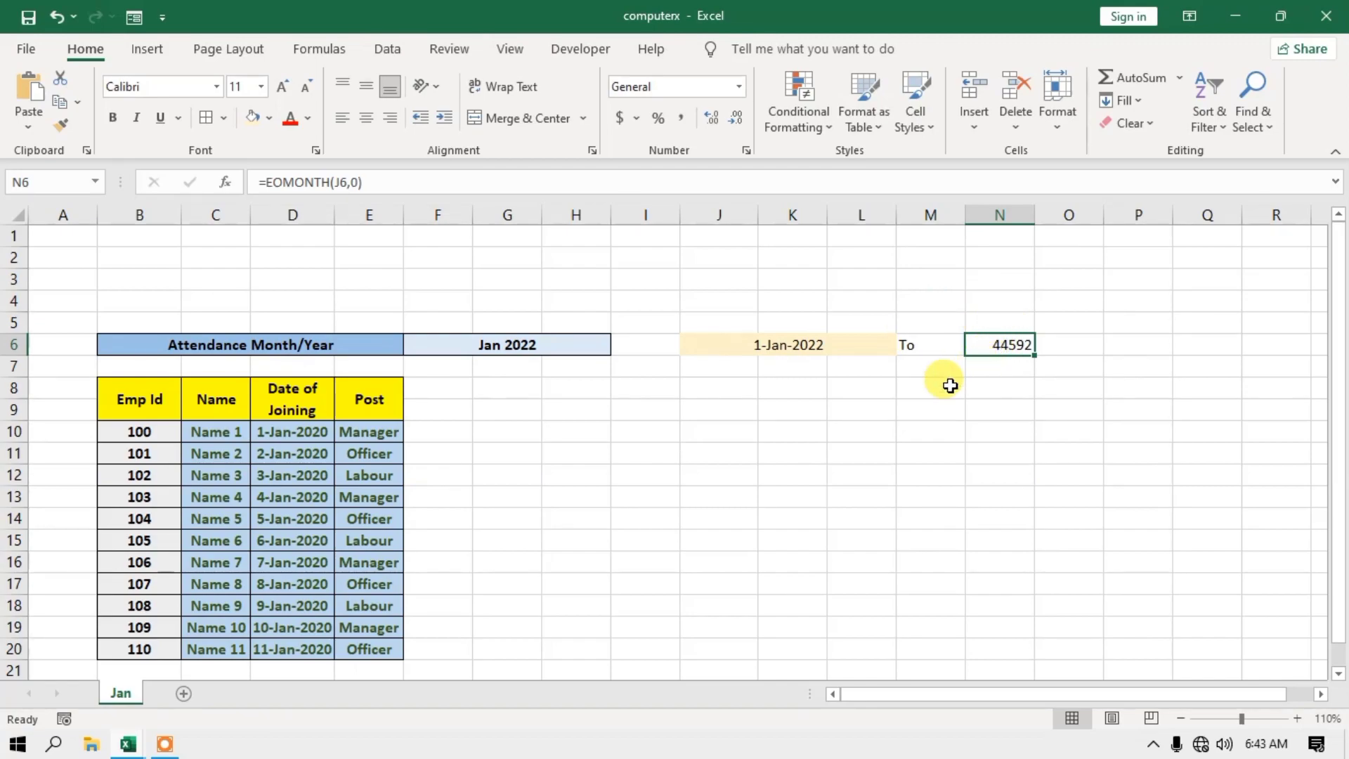
{"action": "left_click", "coordinate": [790, 345]}
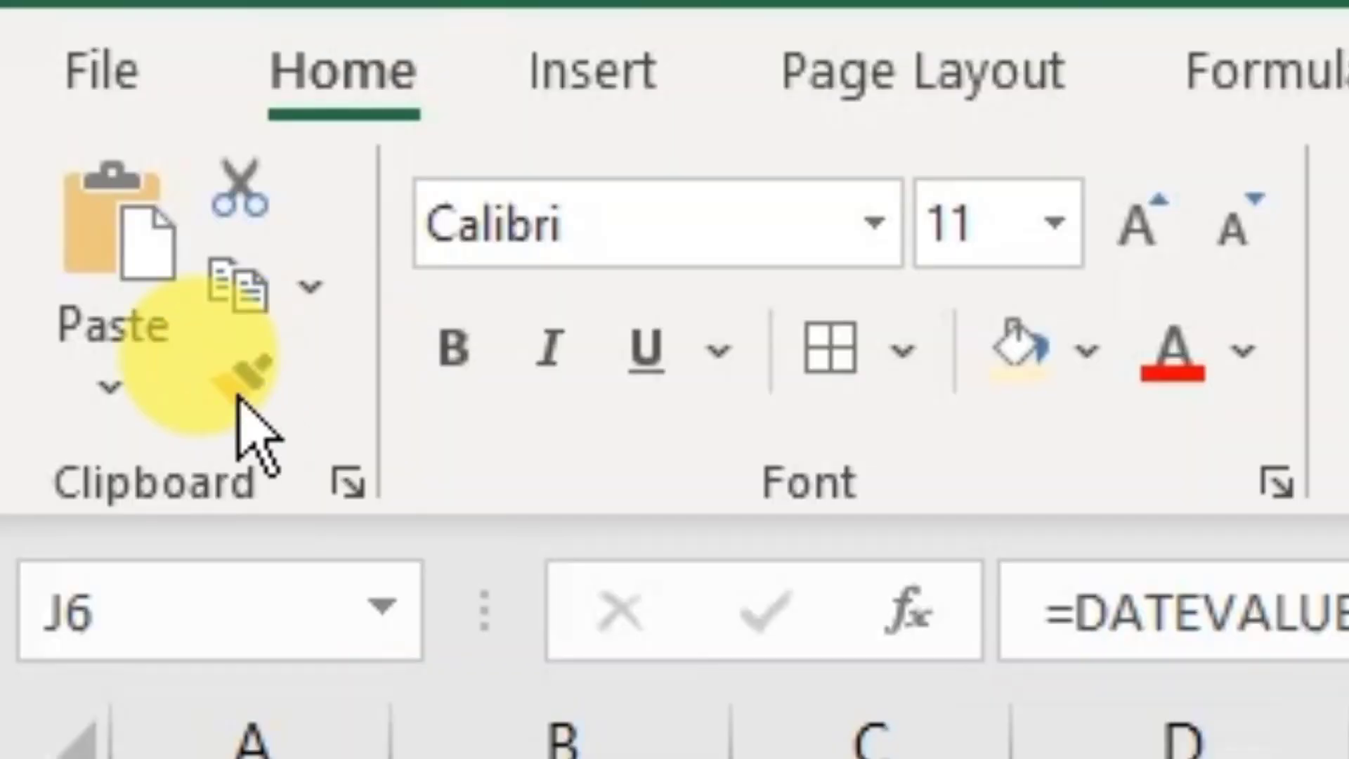
{"action": "left_click", "coordinate": [60, 127]}
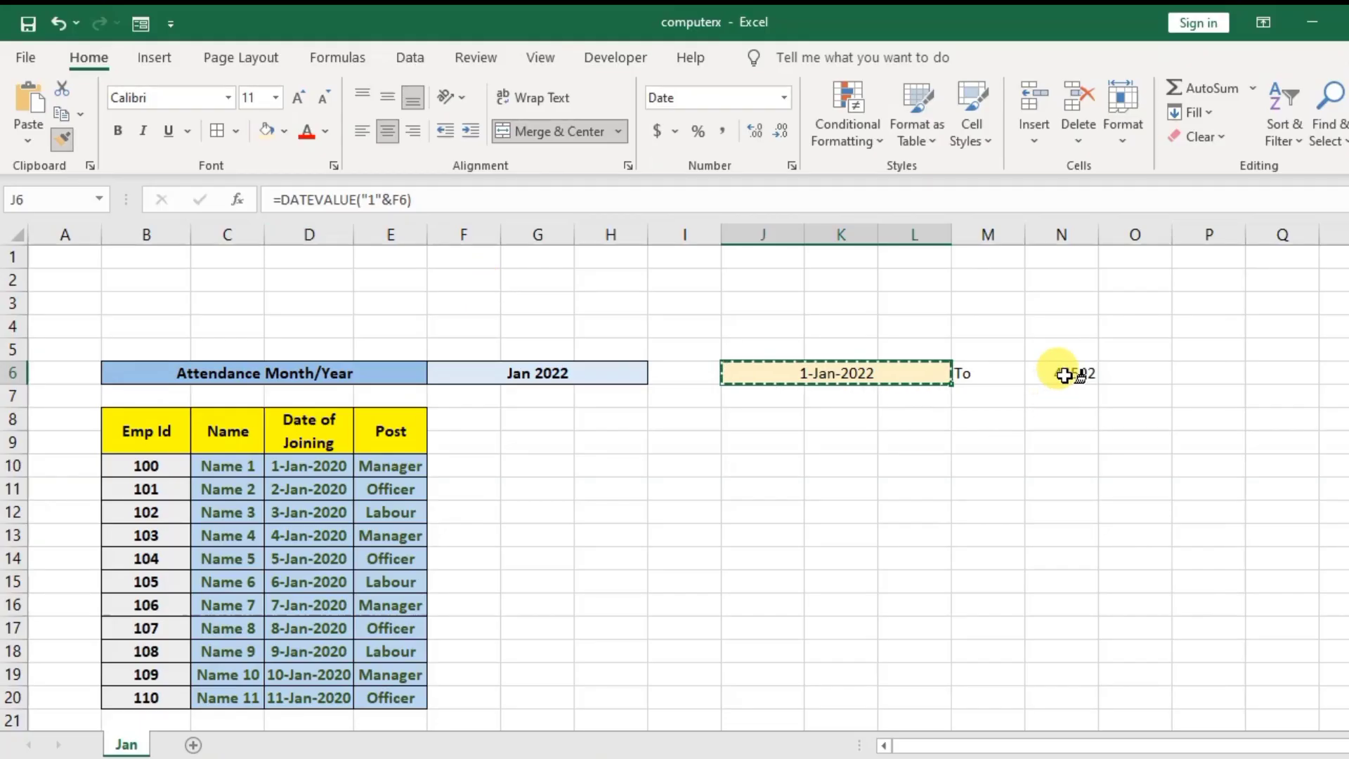
{"action": "left_click", "coordinate": [1065, 374]}
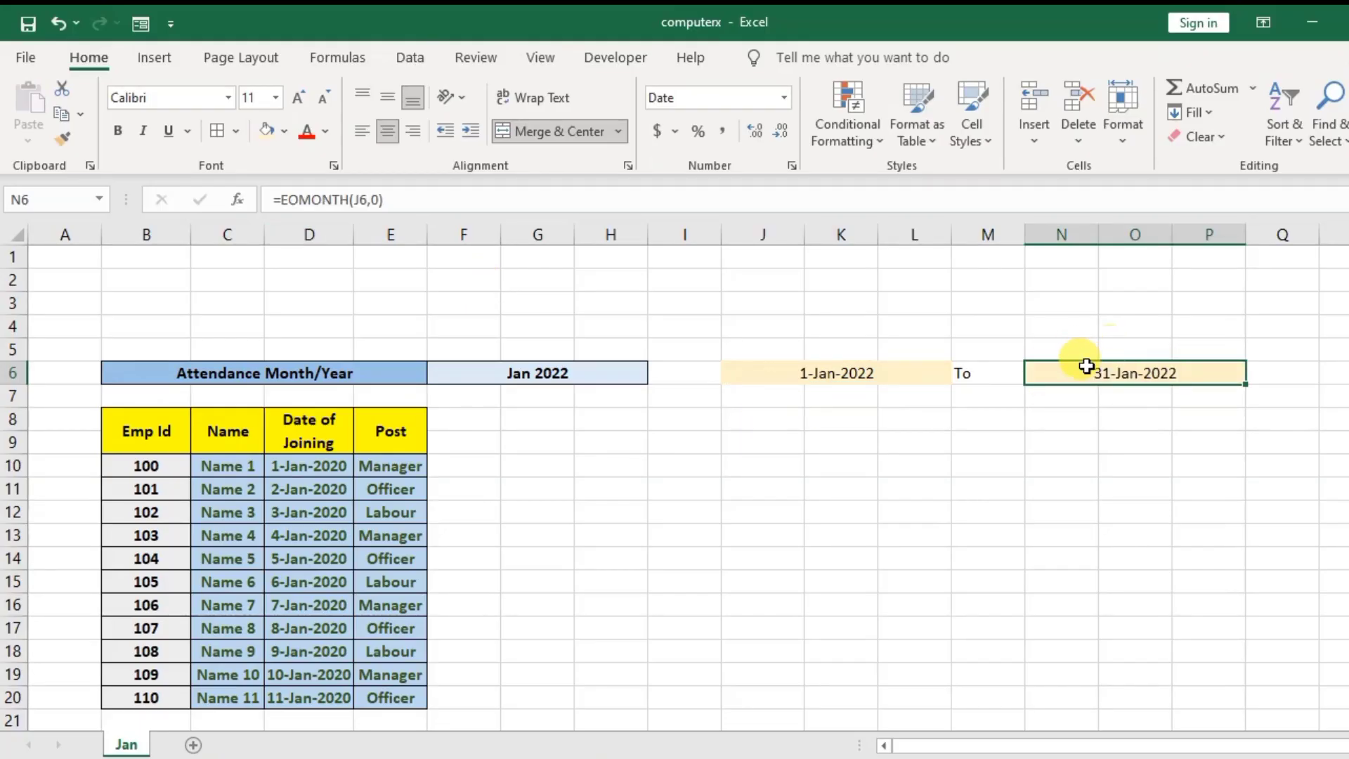
Give the To cell M6 a light green fill with bold, centered text, and apply all borders to the date range J6:P6.
{"action": "left_click", "coordinate": [1002, 372]}
{"action": "left_click", "coordinate": [283, 131]}
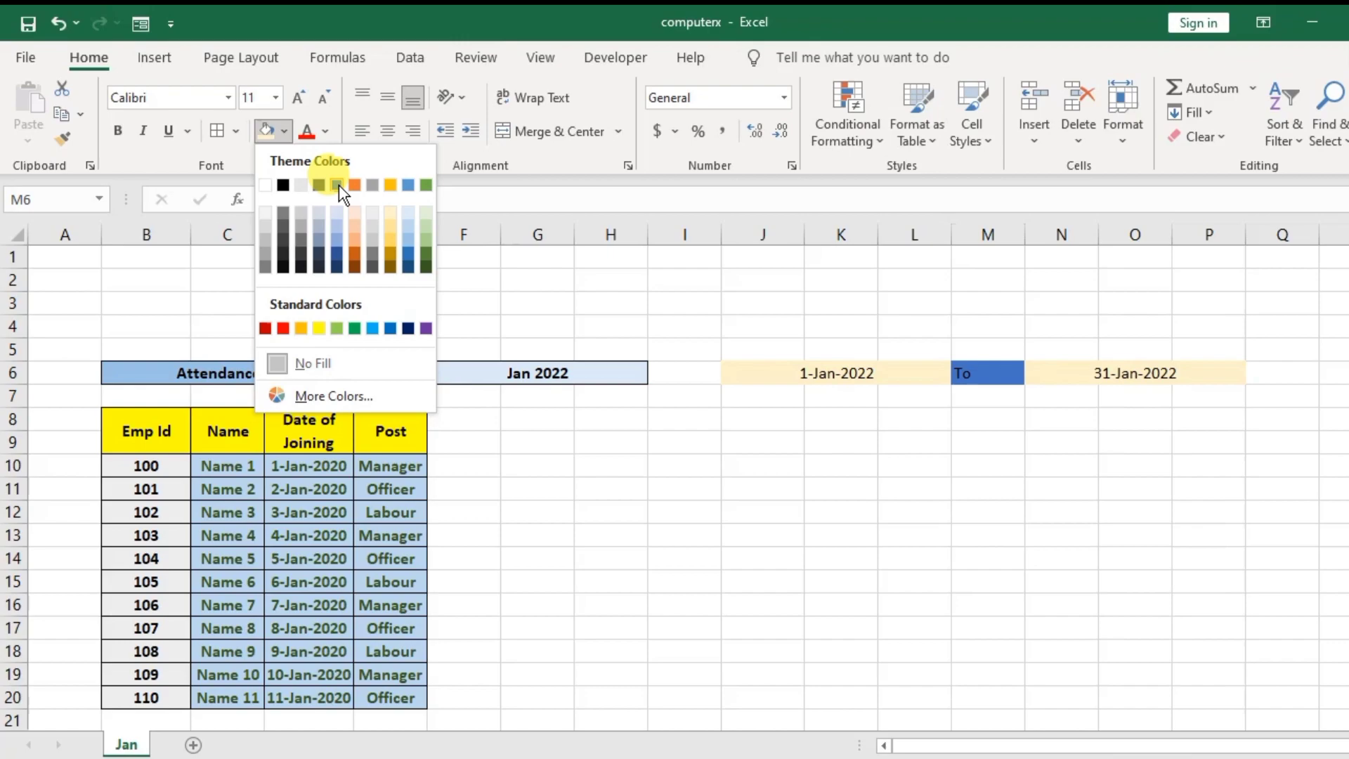
{"action": "left_click", "coordinate": [427, 238]}
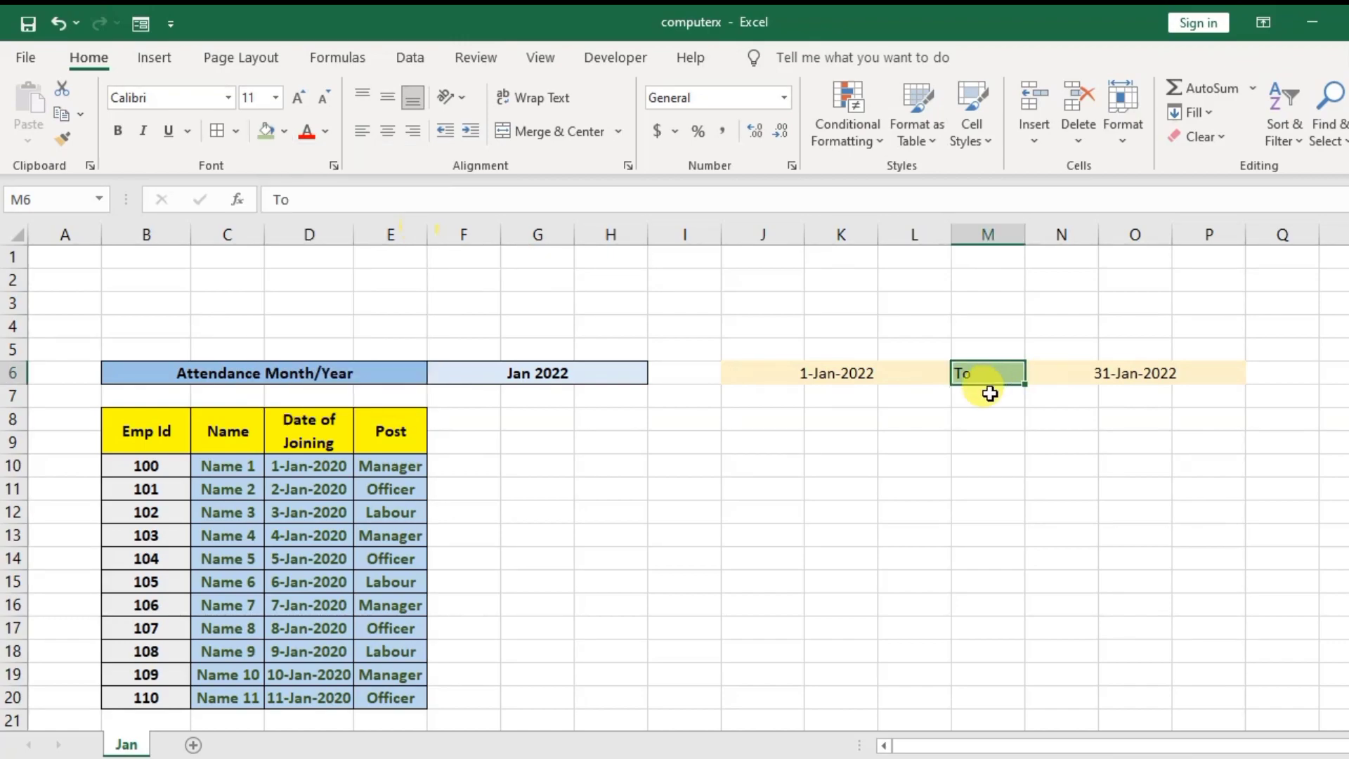
{"action": "left_click", "coordinate": [128, 132]}
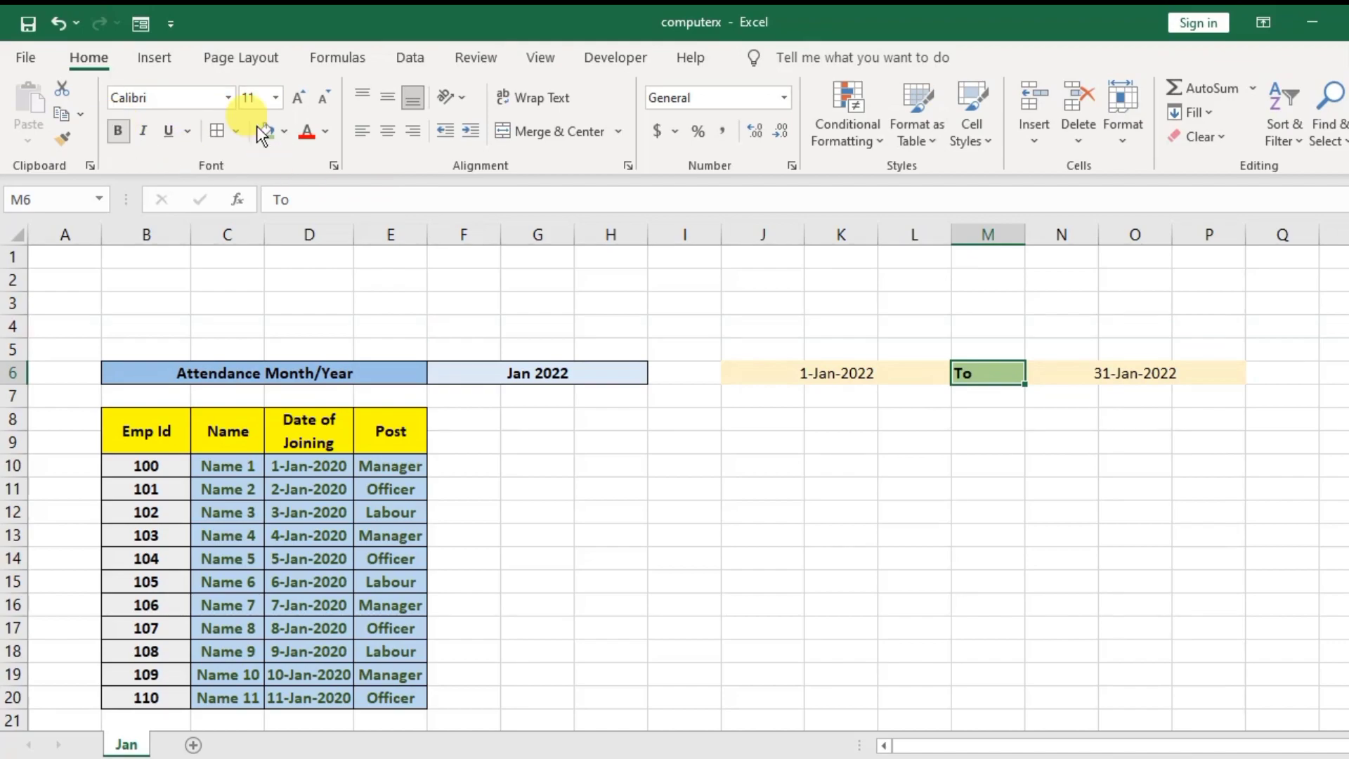
{"action": "left_click", "coordinate": [391, 132]}
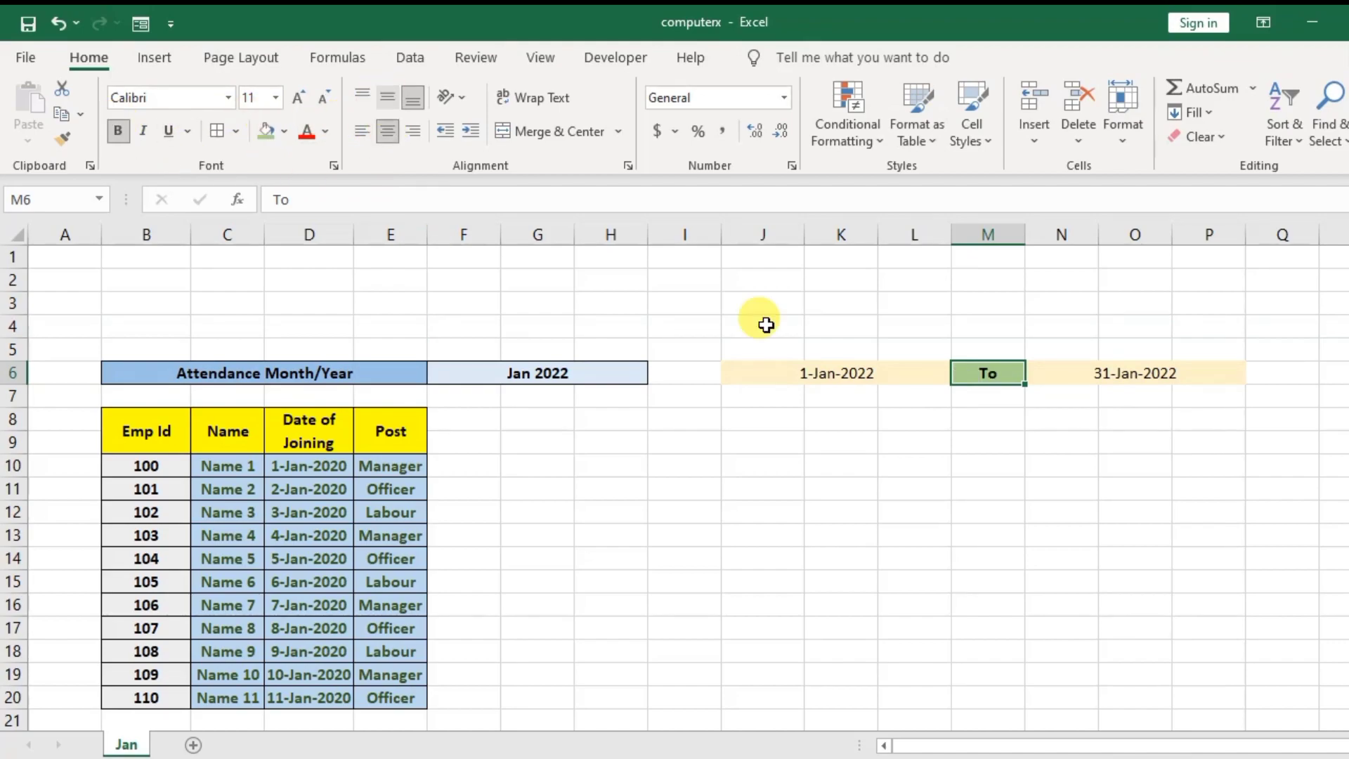
{"action": "left_click_drag", "start_coordinate": [801, 371], "coordinate": [1180, 371]}
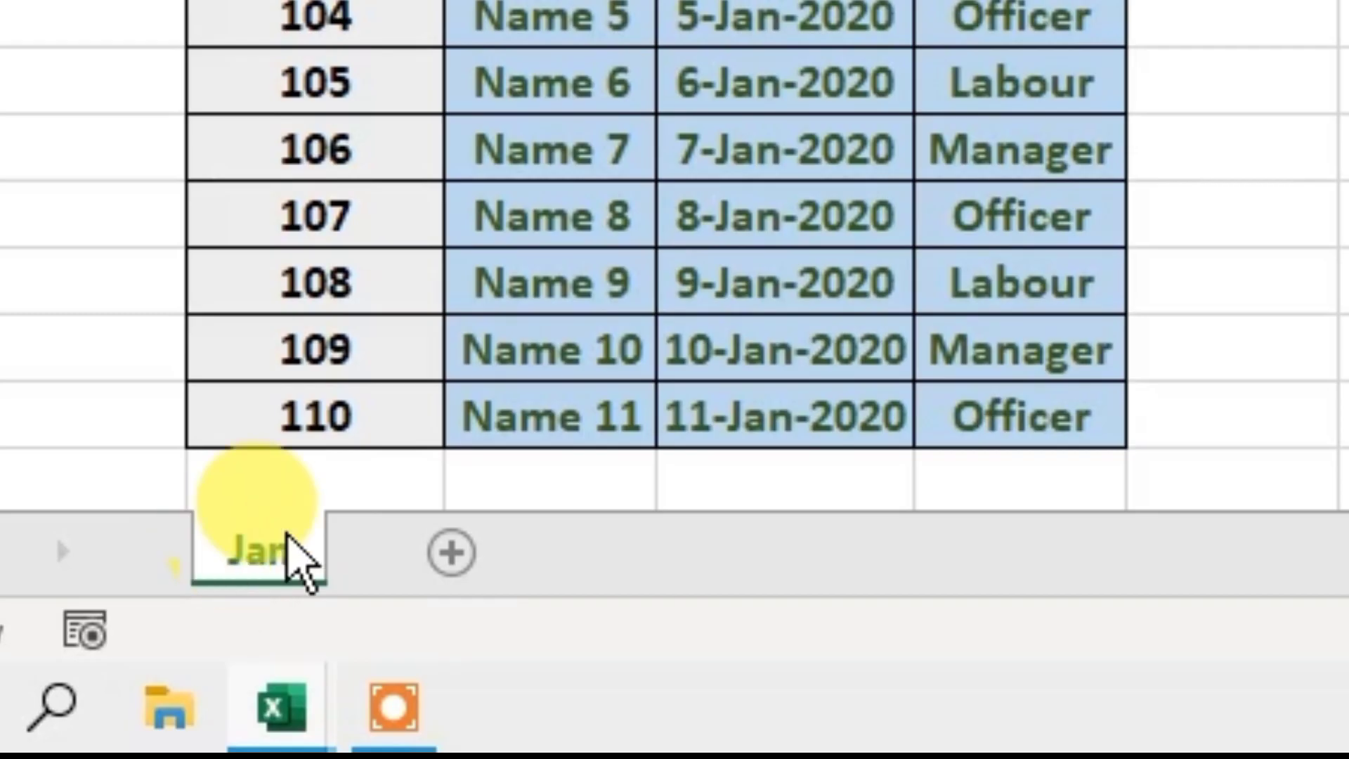
Rename the Jan sheet to Feb to test the heading and date formulas.
{"action": "double_click", "coordinate": [114, 735]}
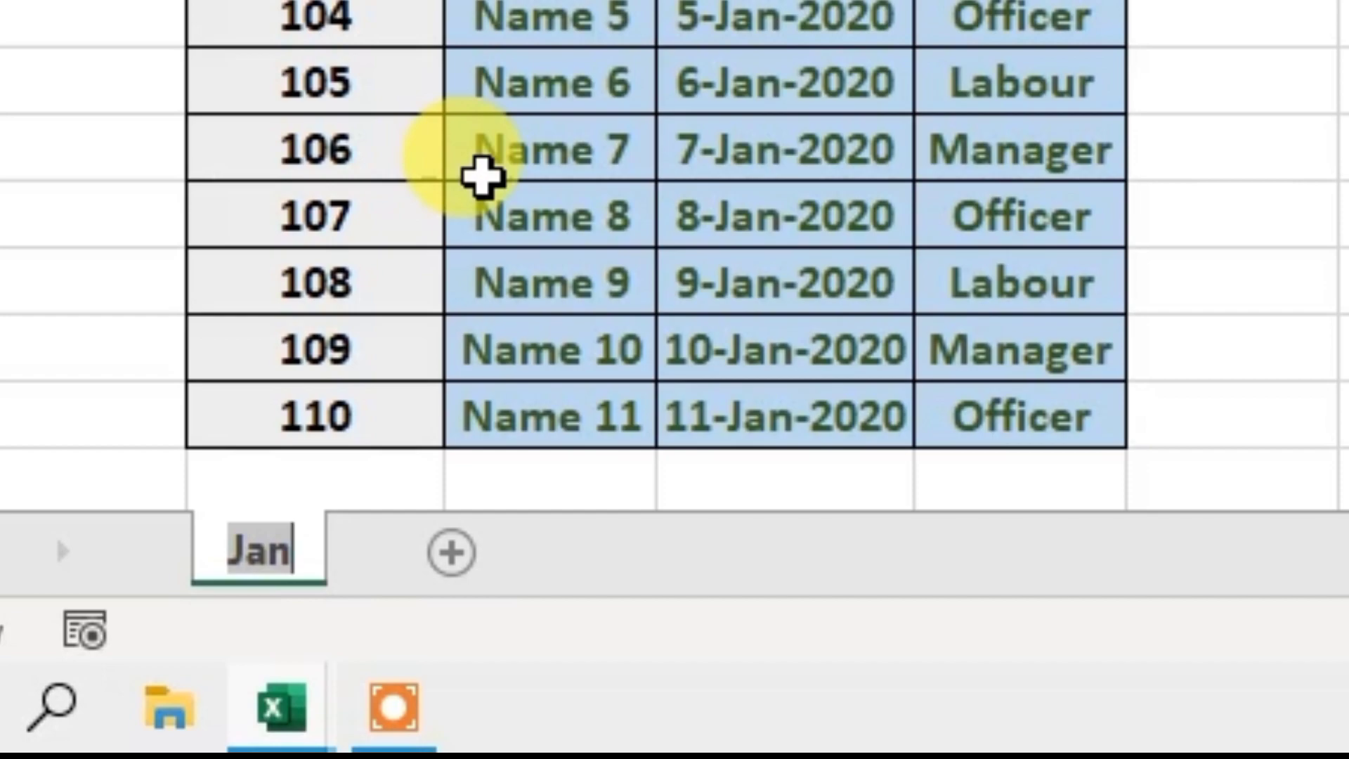
{"action": "type", "text": "Fa"}
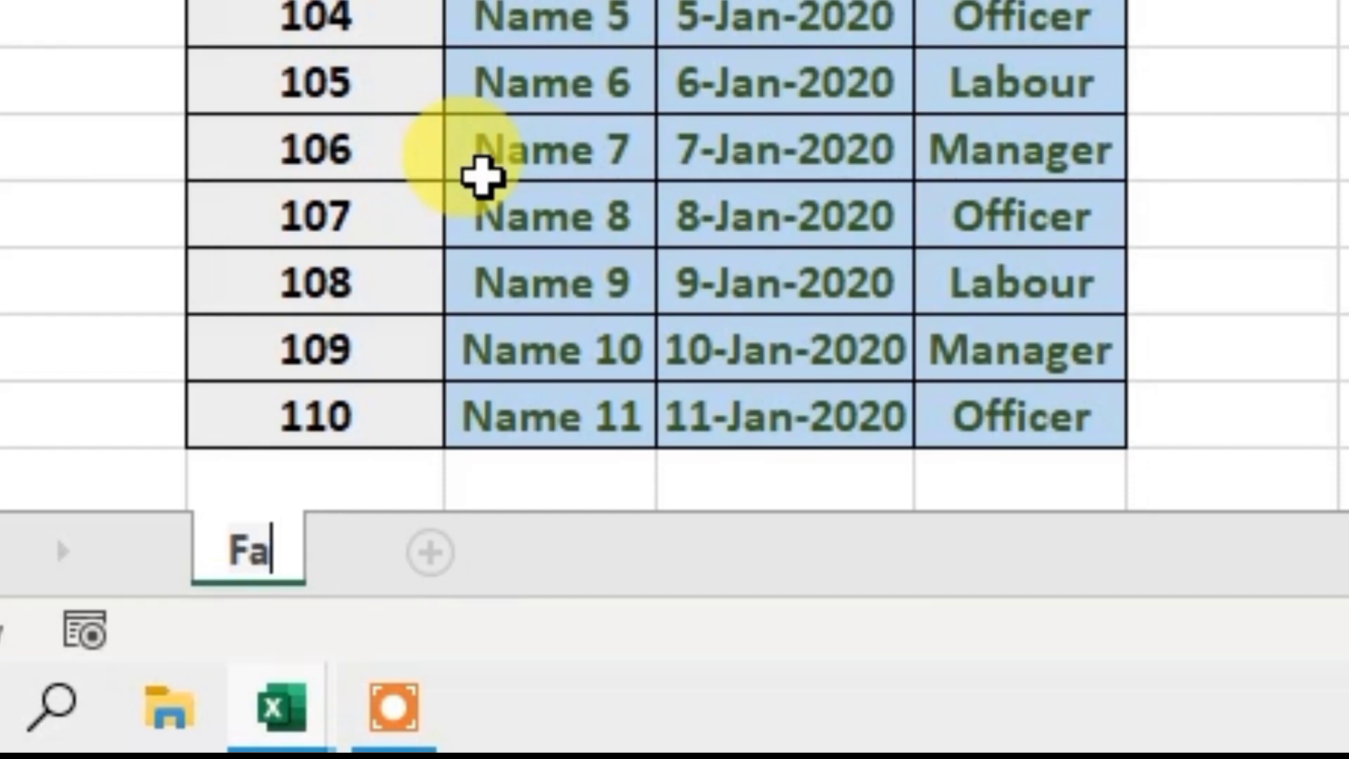
{"action": "key", "text": "BackSpace"}
{"action": "type", "text": "eb"}
{"action": "key", "text": "Return"}
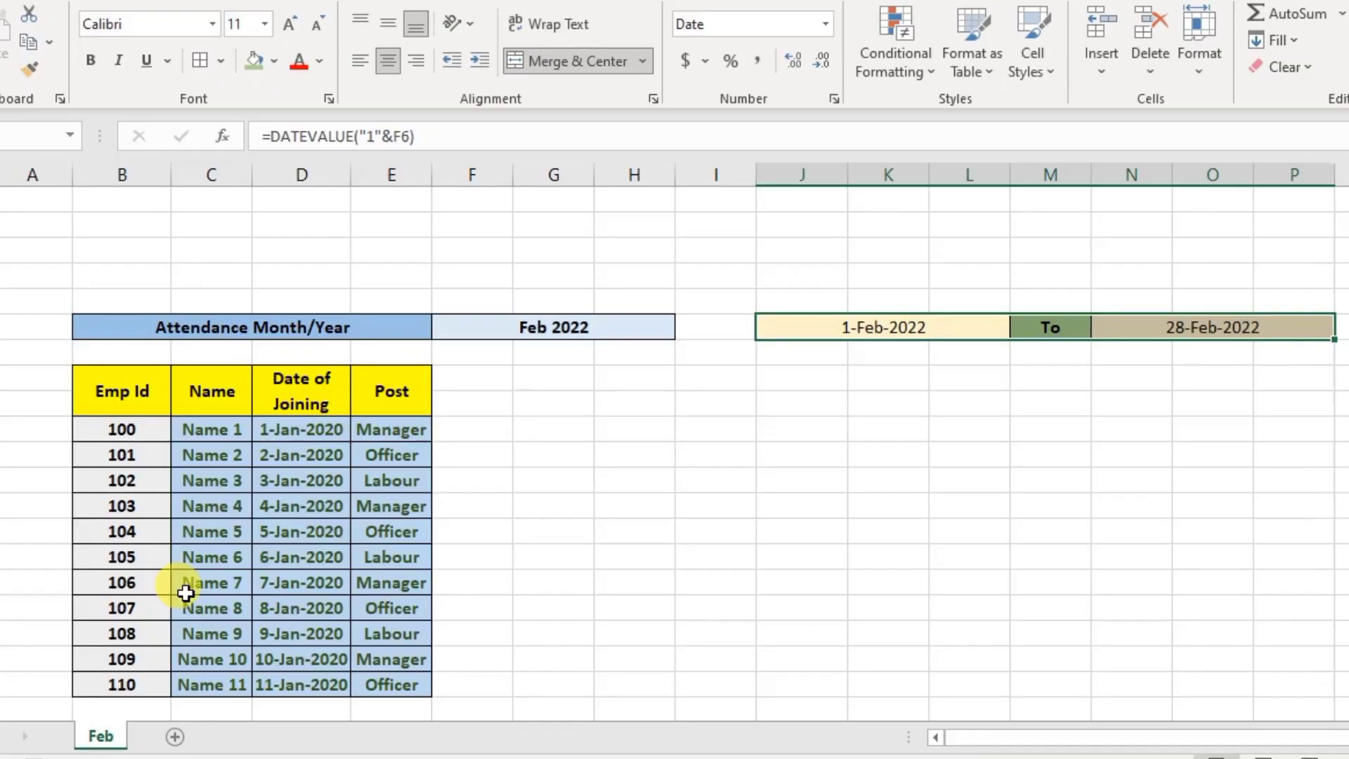
{"action": "left_click", "coordinate": [664, 381]}
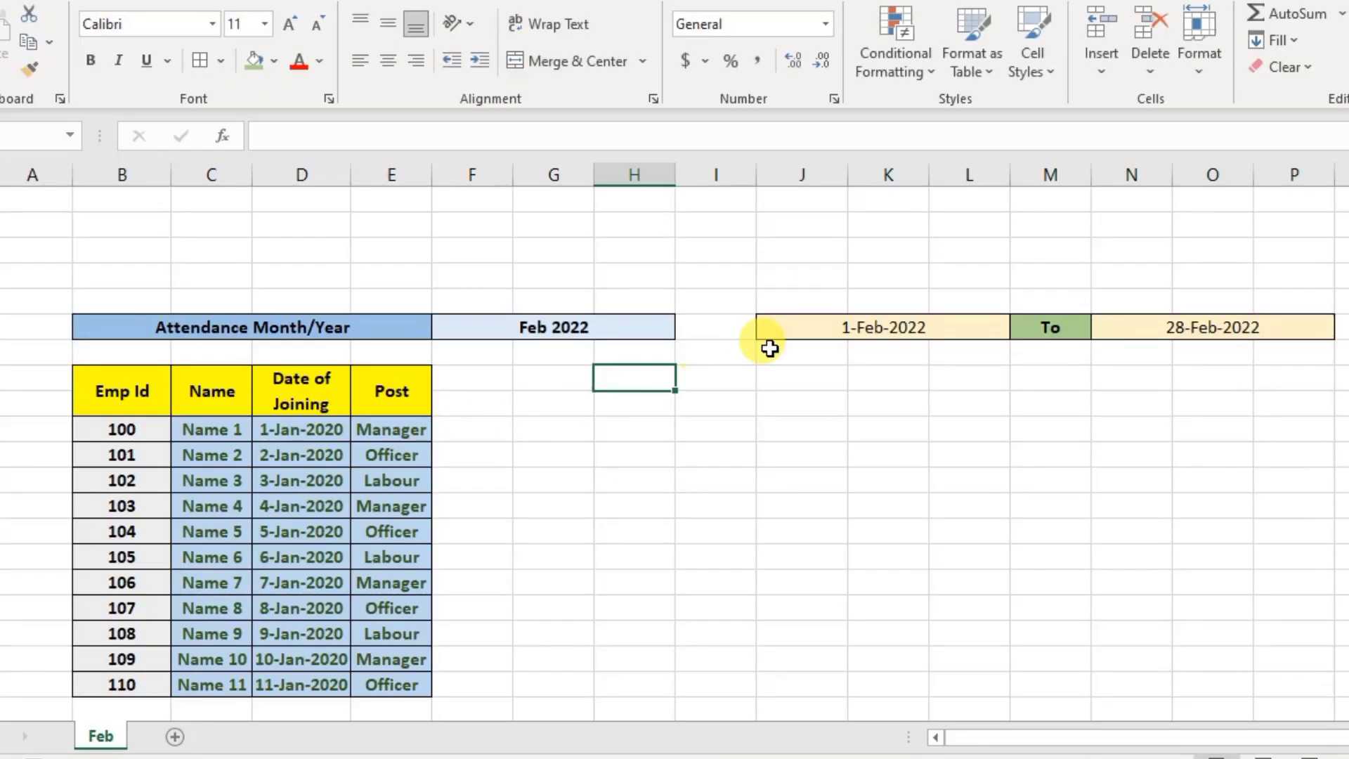
Set the year in the F6 heading formula to 2021 and check the start and end dates.
{"action": "left_click", "coordinate": [1244, 327]}
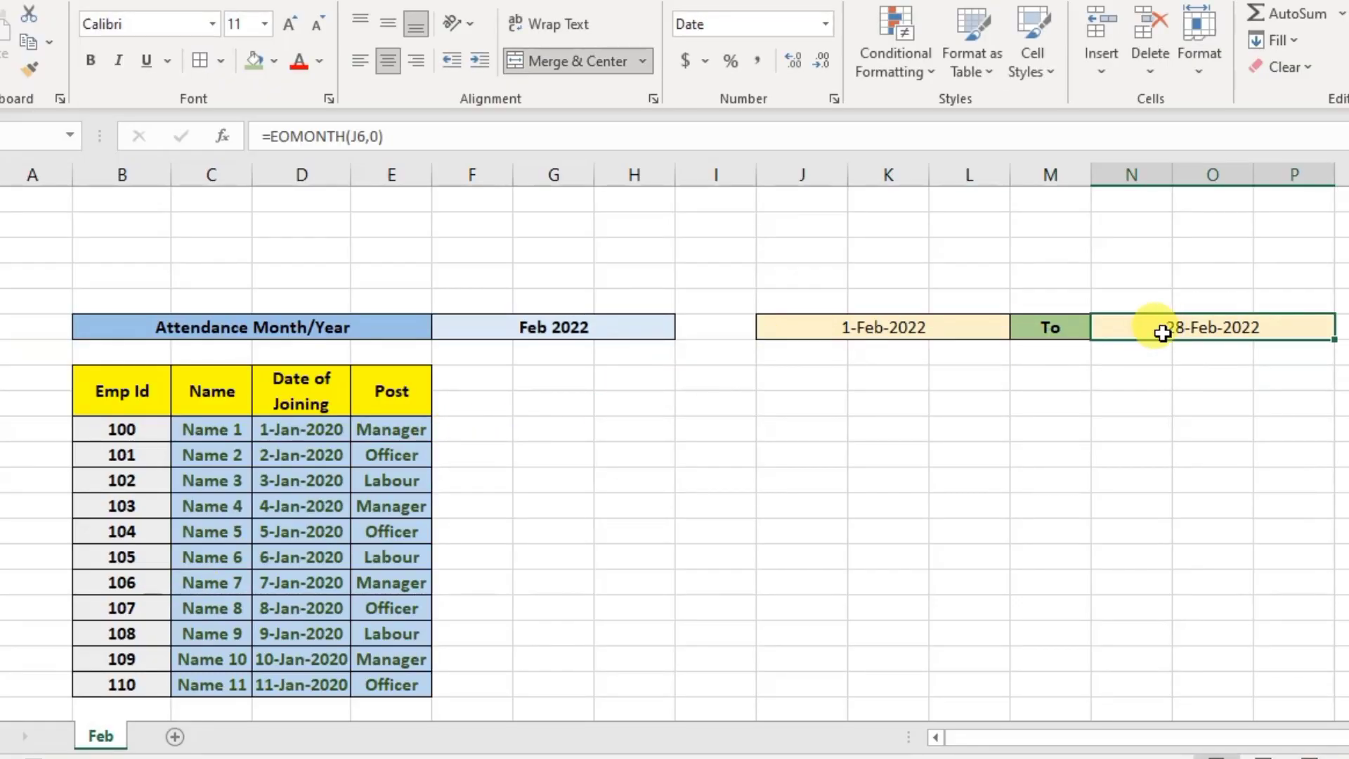
{"action": "left_click", "coordinate": [600, 327]}
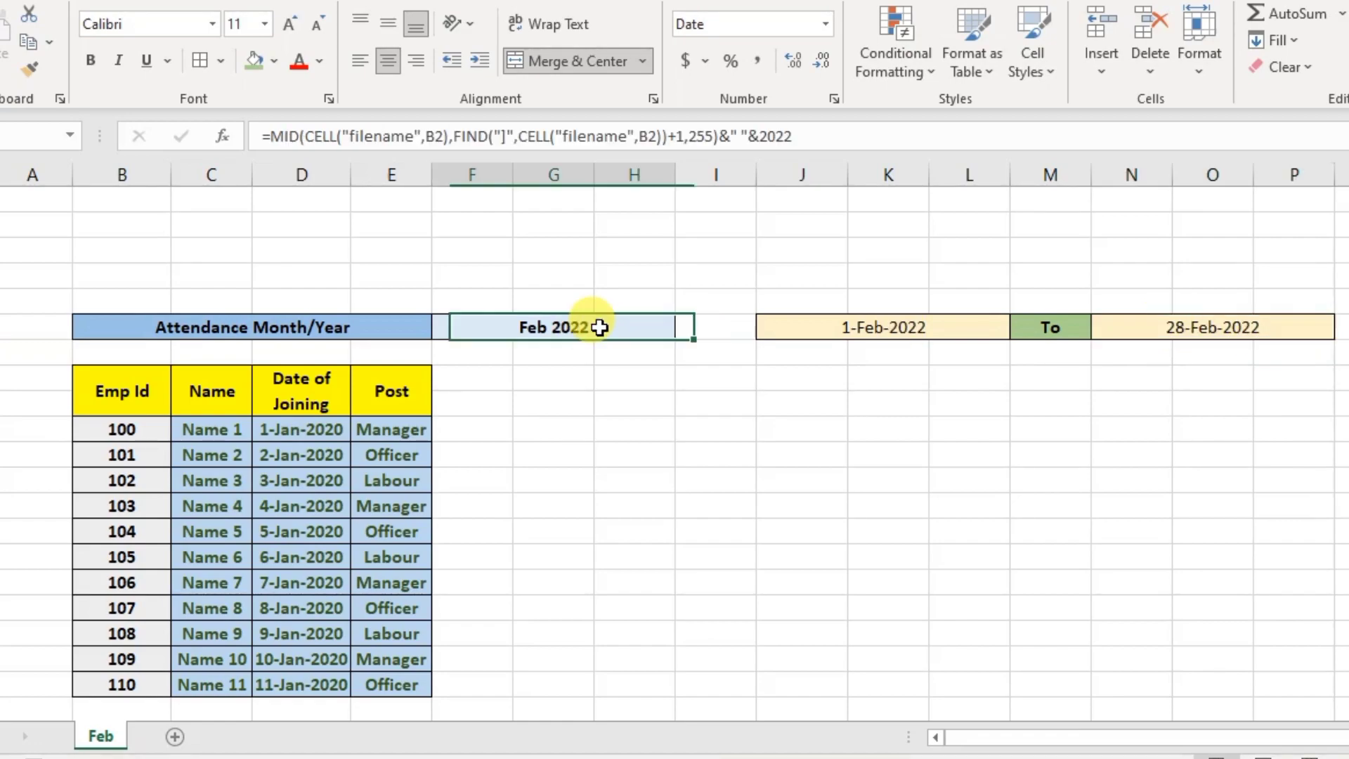
{"action": "left_click", "coordinate": [892, 325]}
{"action": "left_click", "coordinate": [1161, 336]}
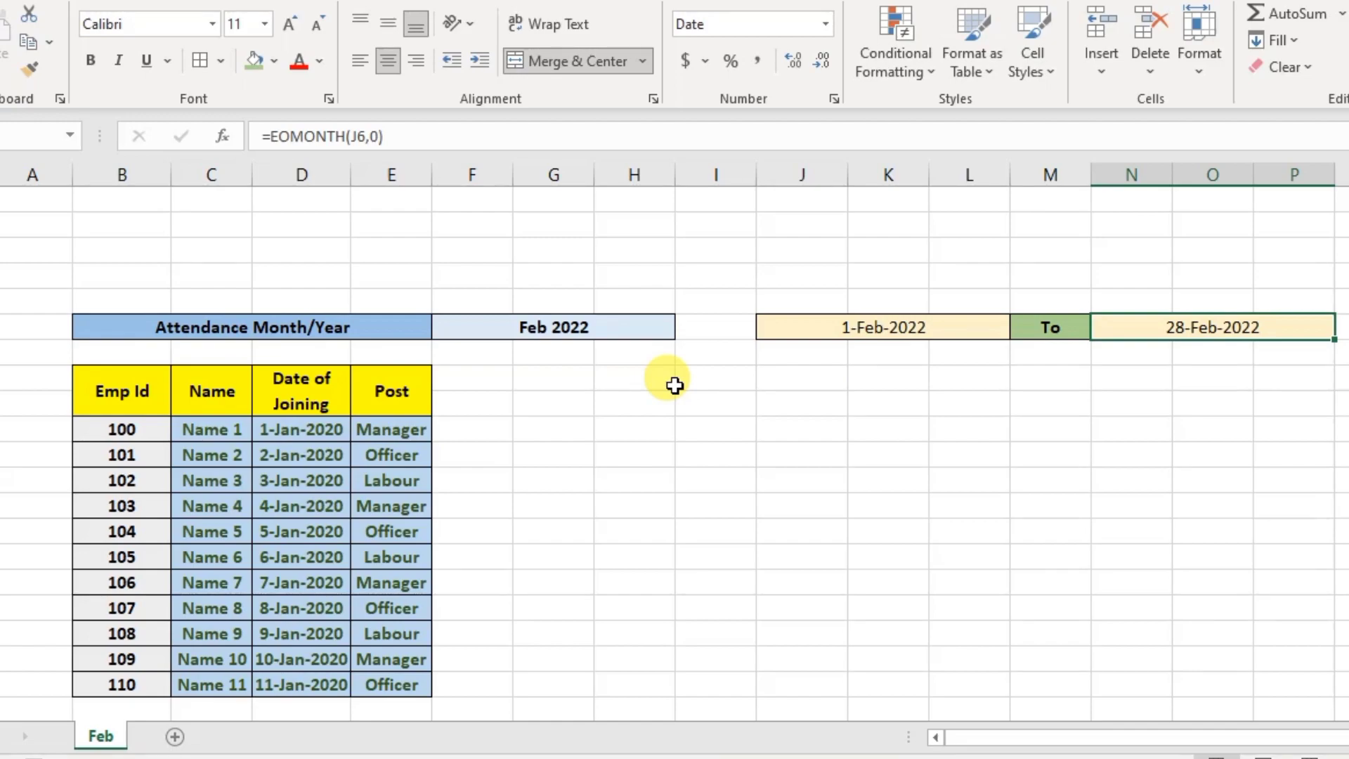
{"action": "left_click", "coordinate": [573, 335]}
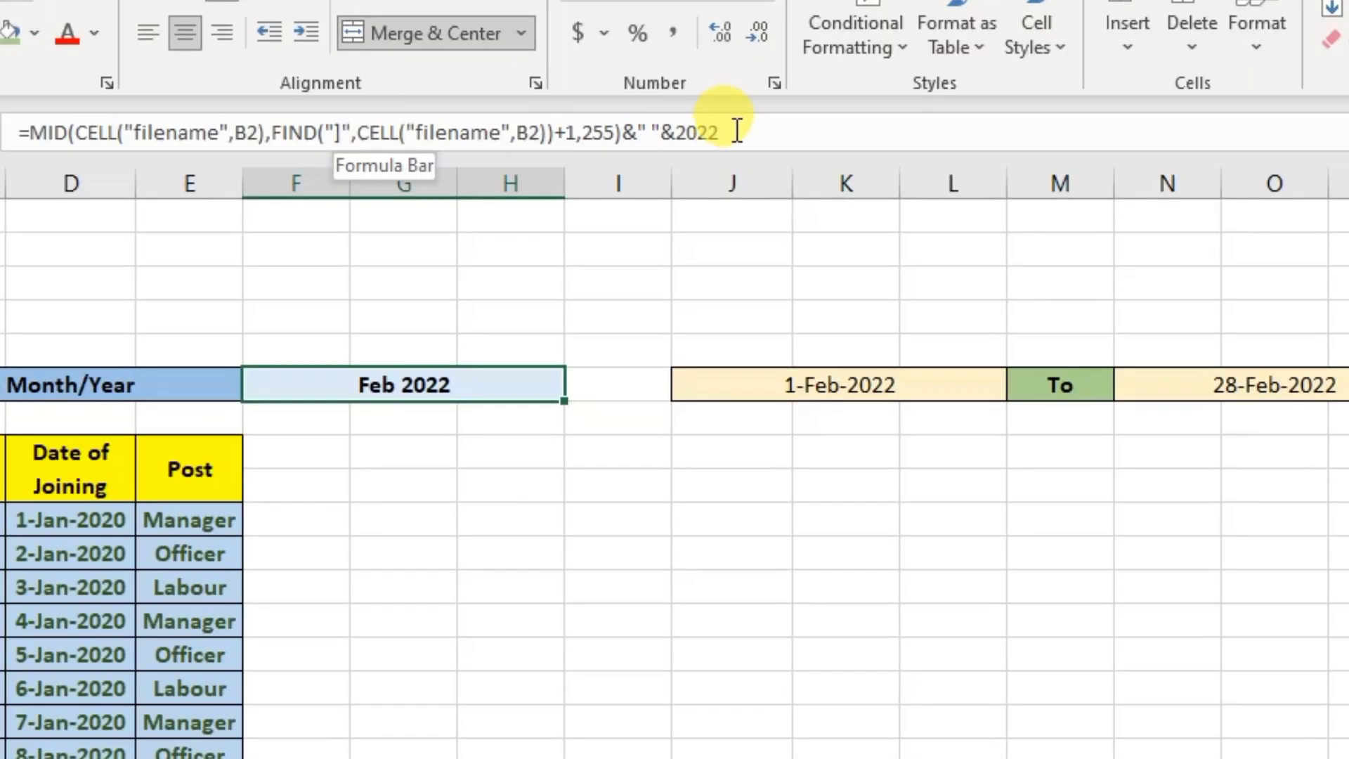
{"action": "left_click", "coordinate": [736, 131]}
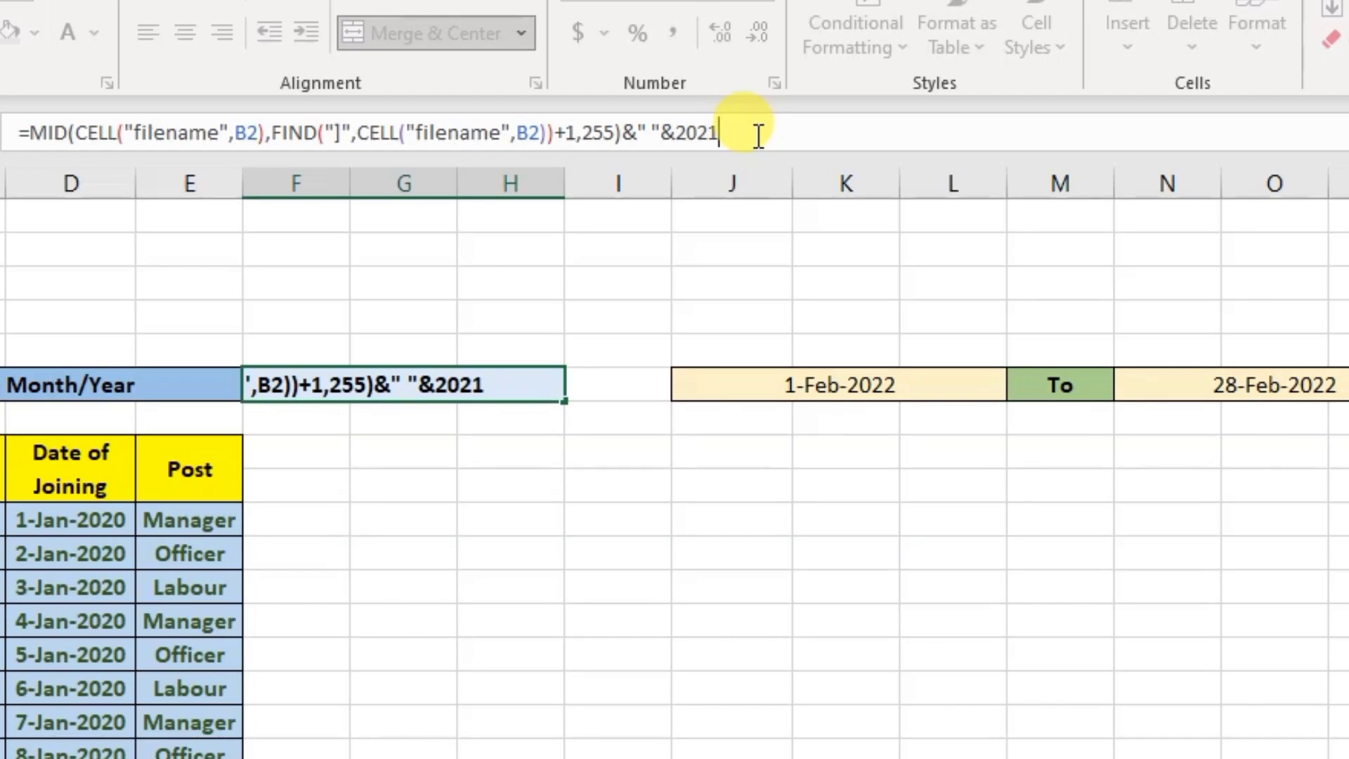
{"action": "key", "text": "Return"}
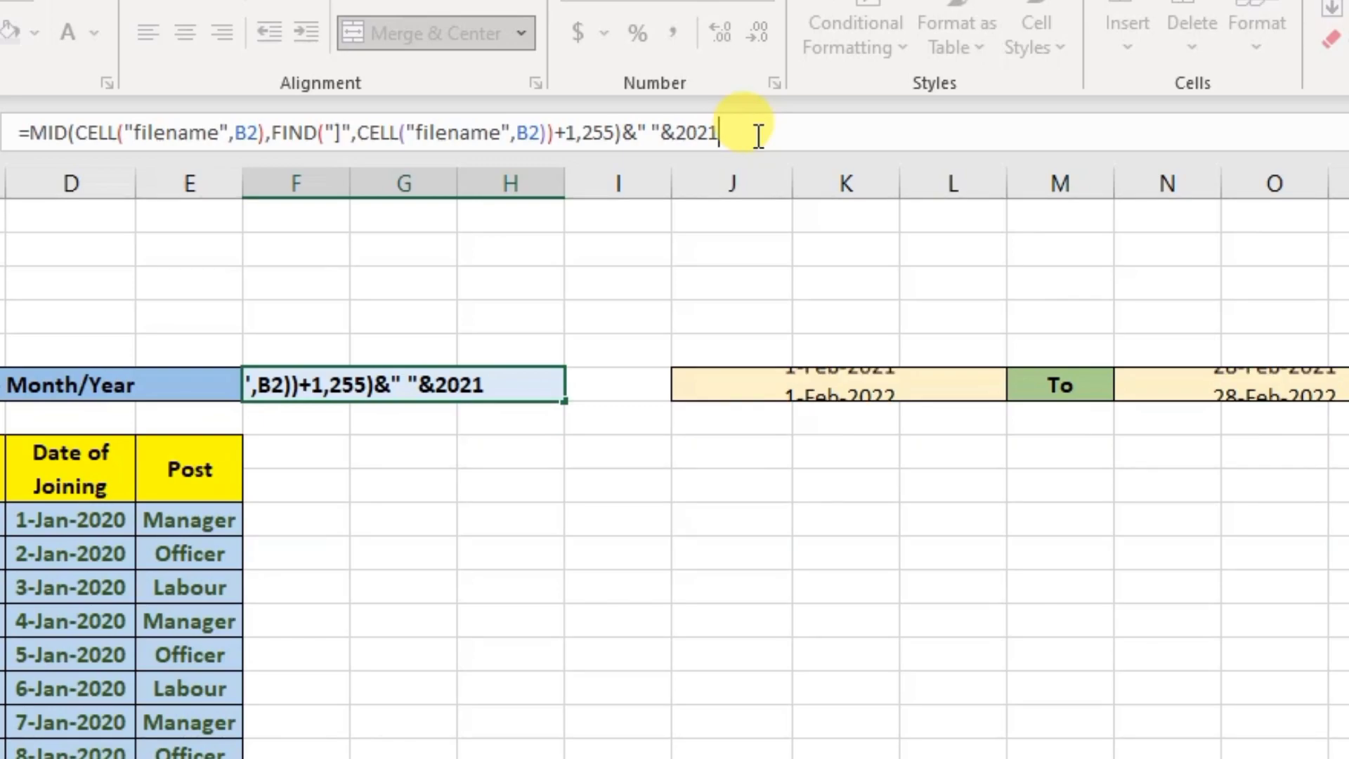
{"action": "left_click", "coordinate": [1184, 386]}
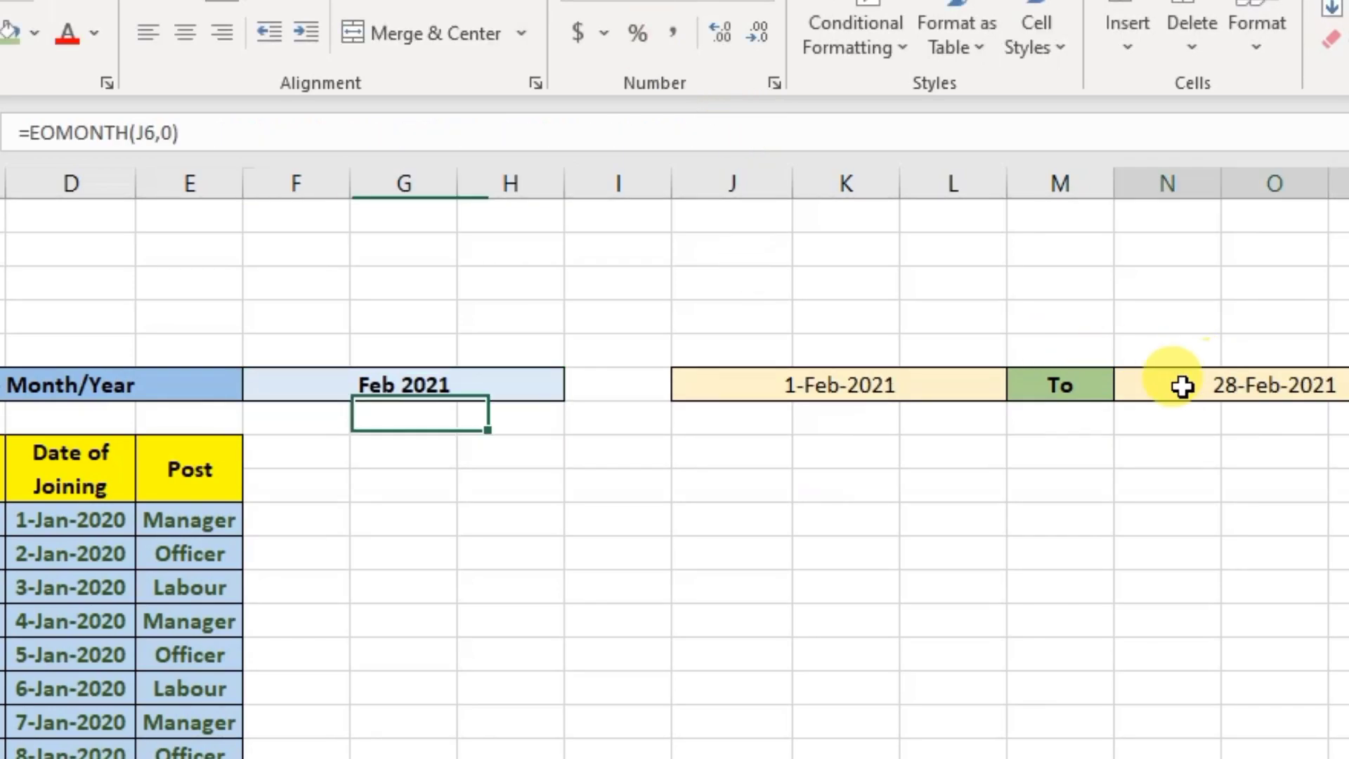
{"action": "left_click", "coordinate": [789, 385]}
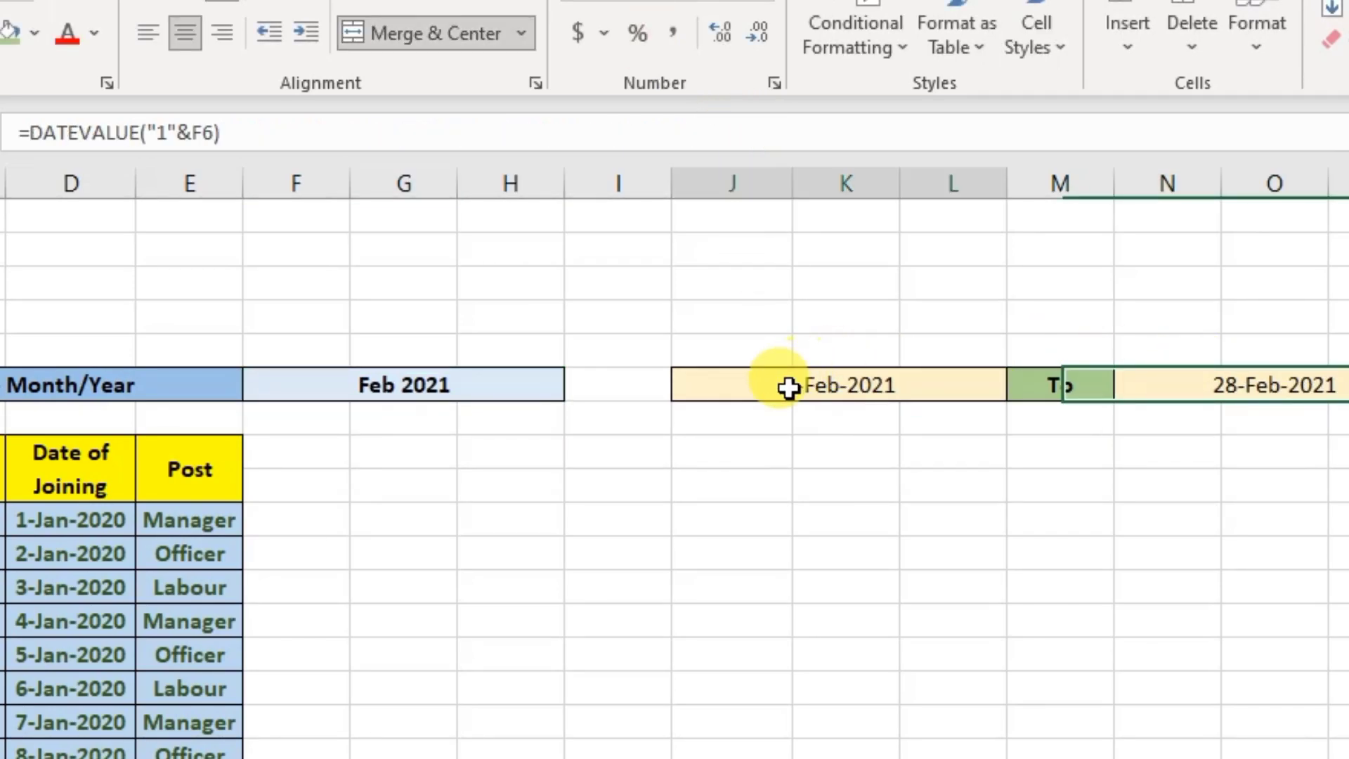
Restore the year in the F6 heading formula to 2022.
{"action": "left_click", "coordinate": [431, 382]}
{"action": "left_click", "coordinate": [732, 133]}
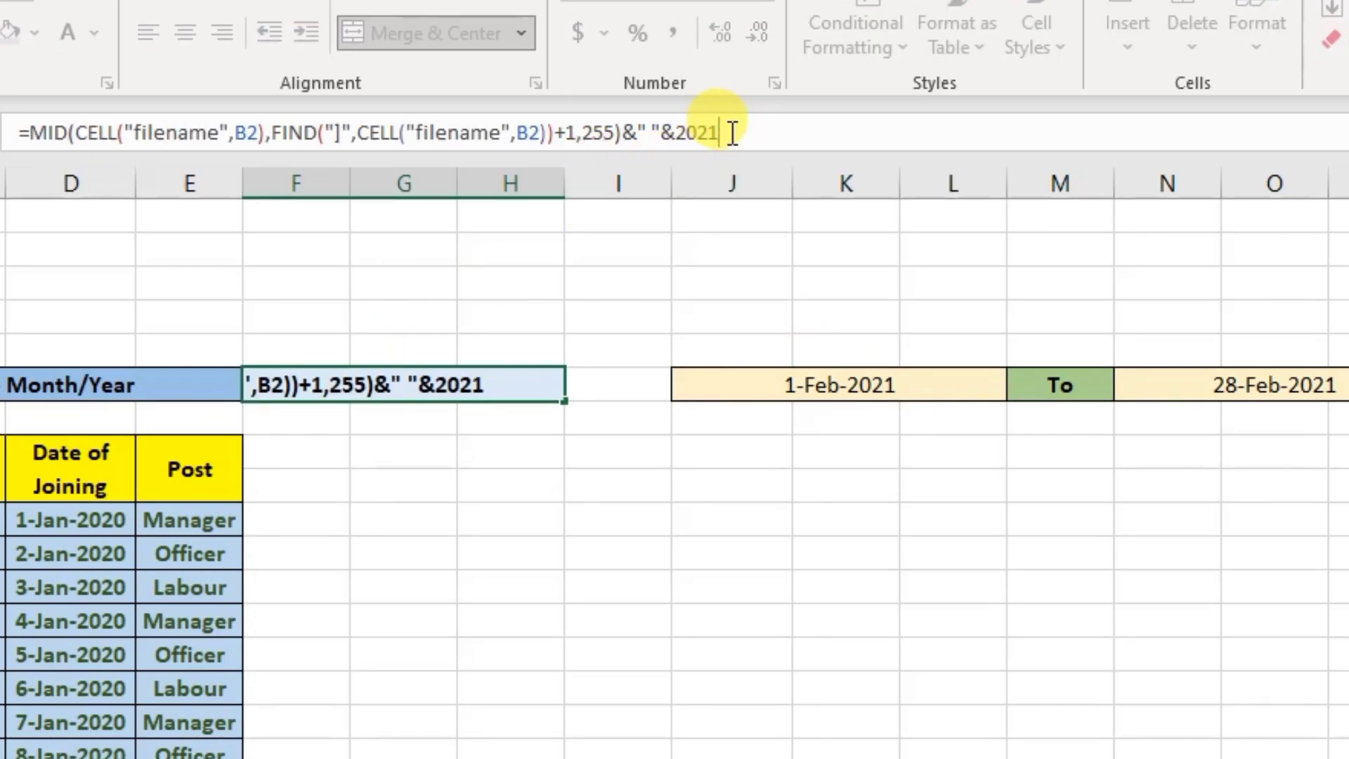
{"action": "key", "text": "BackSpace"}
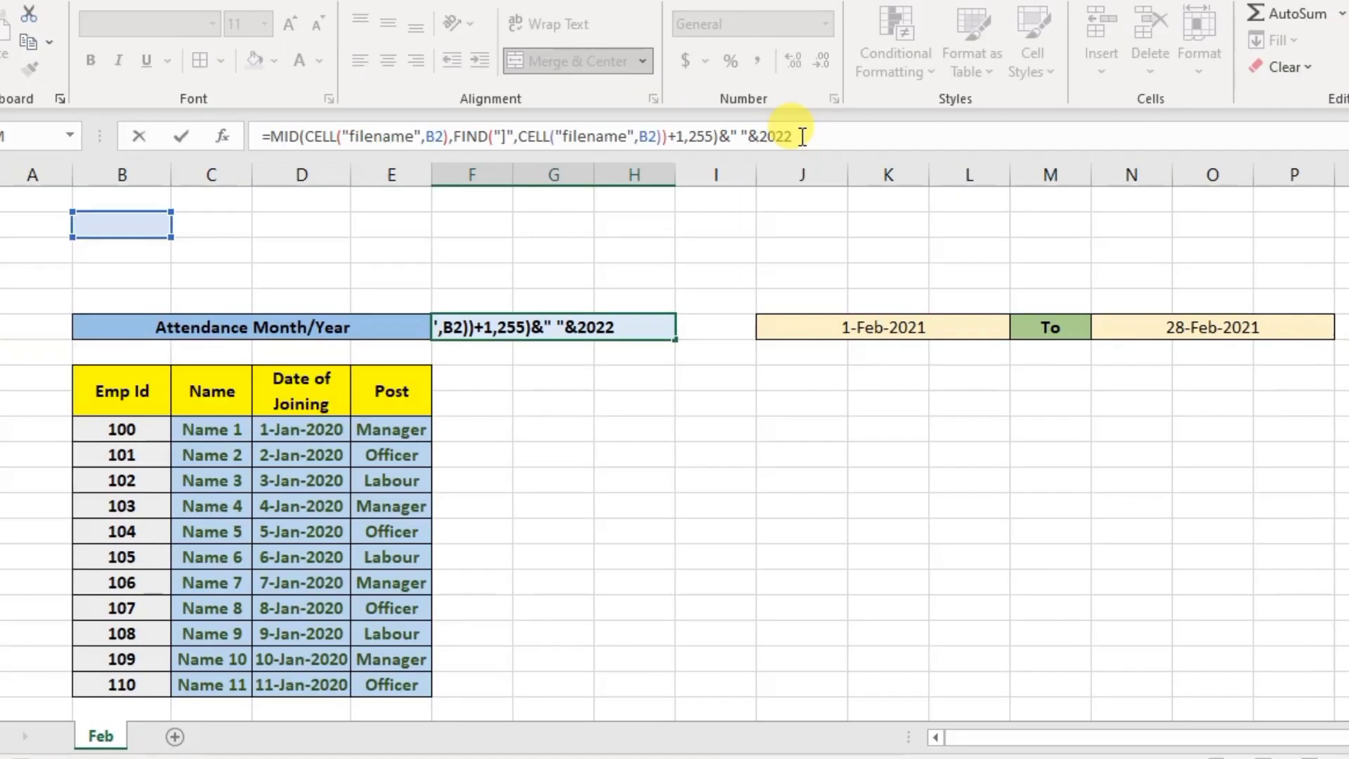
{"action": "key", "text": "Return"}
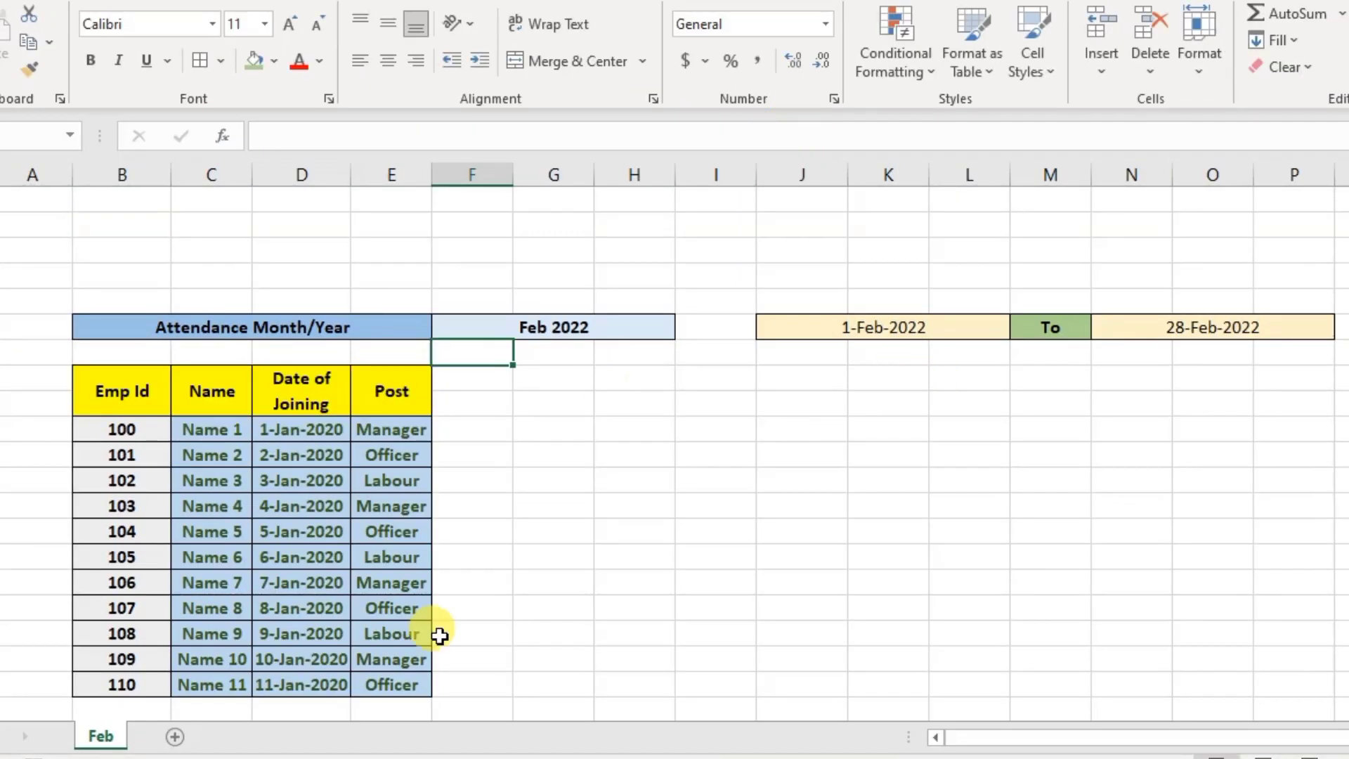
Rename the Feb sheet to Jan and check the start and end date cells.
{"action": "double_click", "coordinate": [112, 742]}
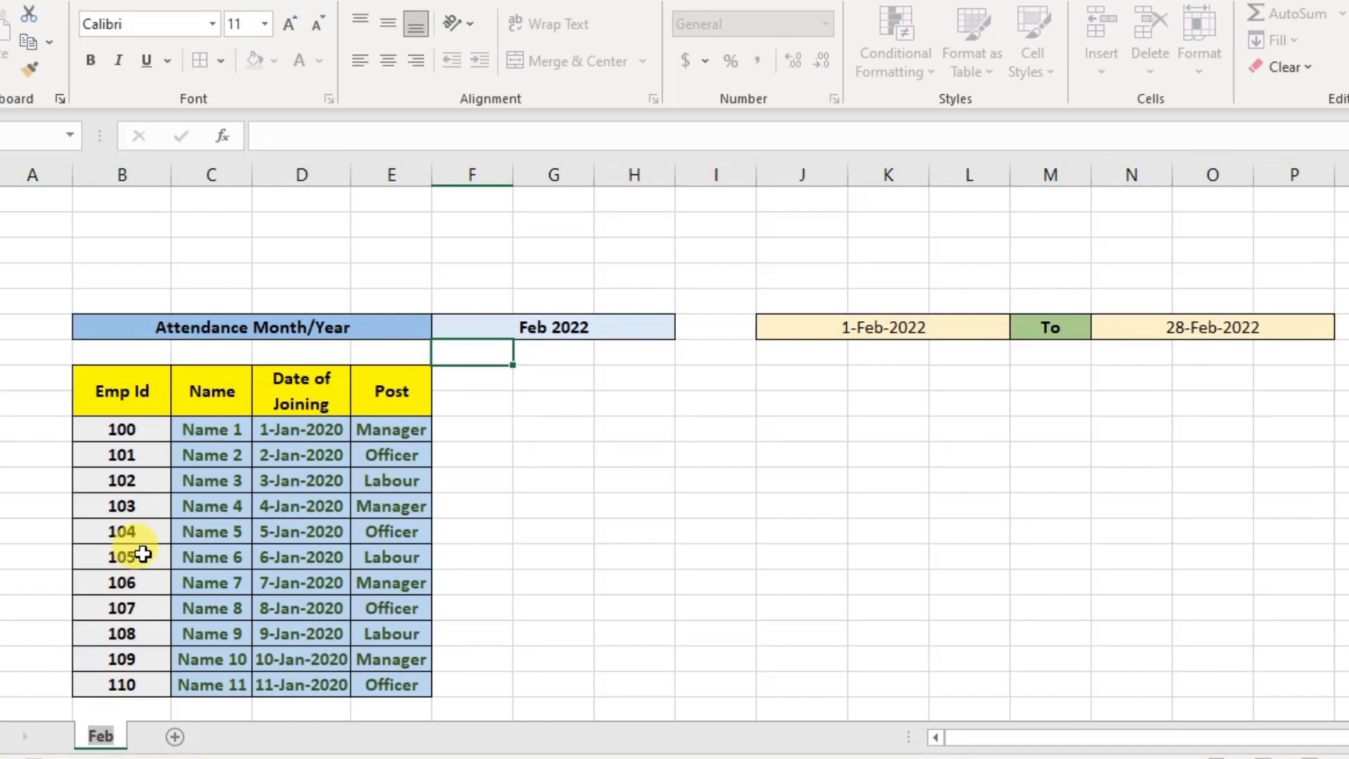
{"action": "type", "text": "Jan"}
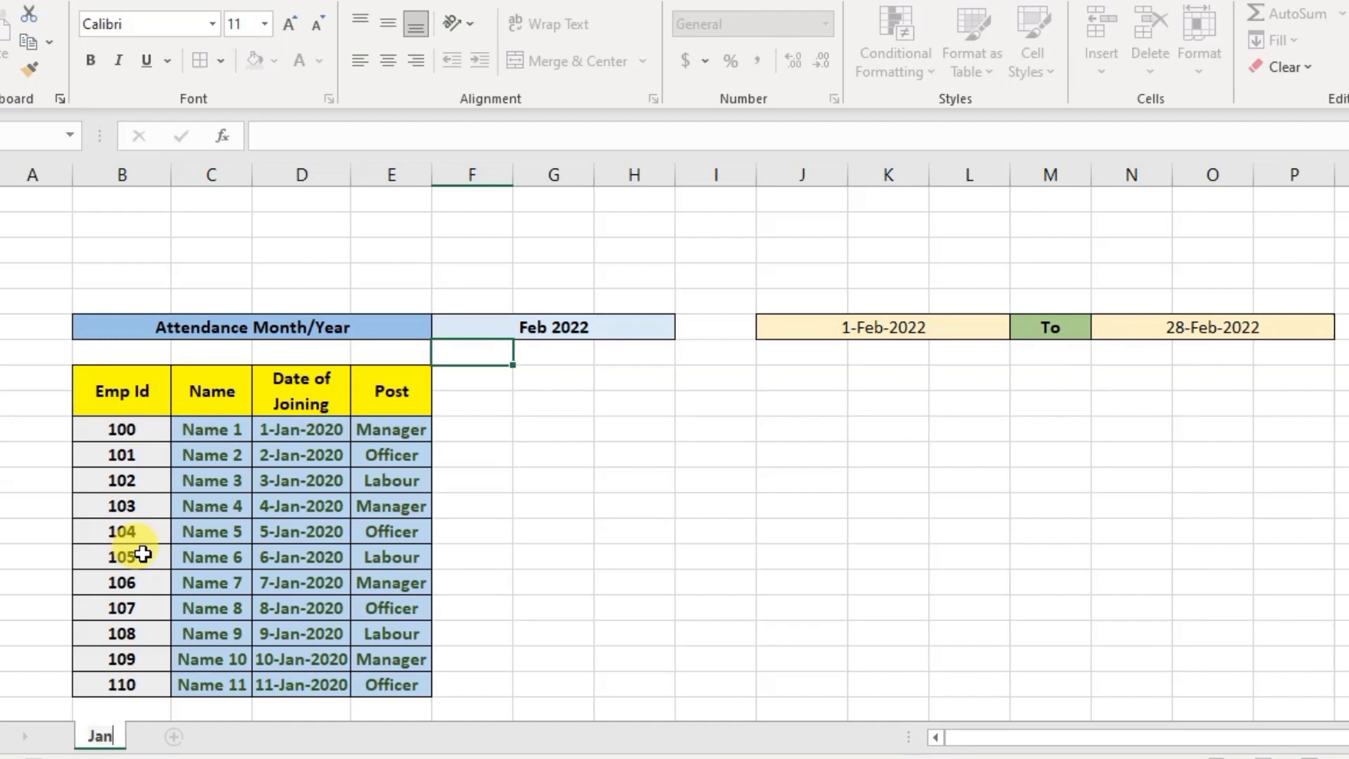
{"action": "key", "text": "Return"}
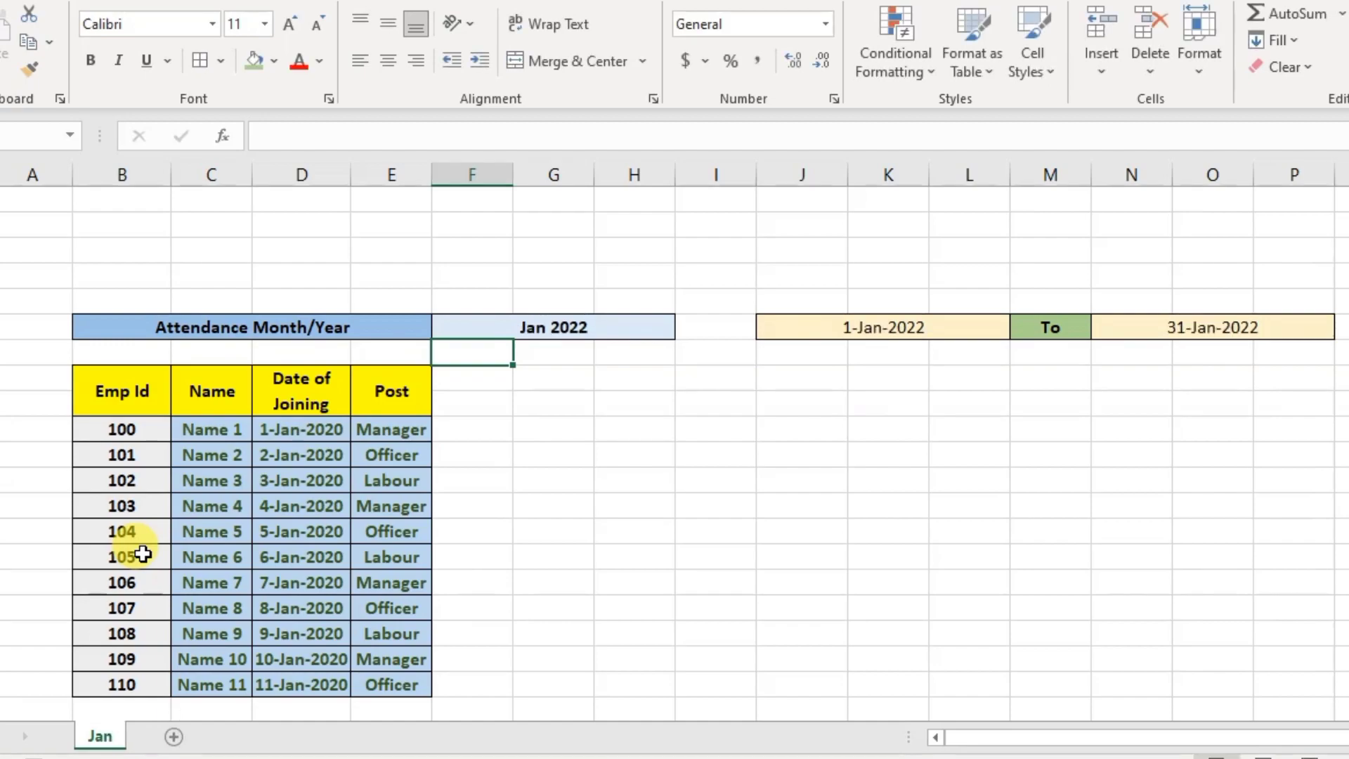
{"action": "left_click", "coordinate": [850, 324]}
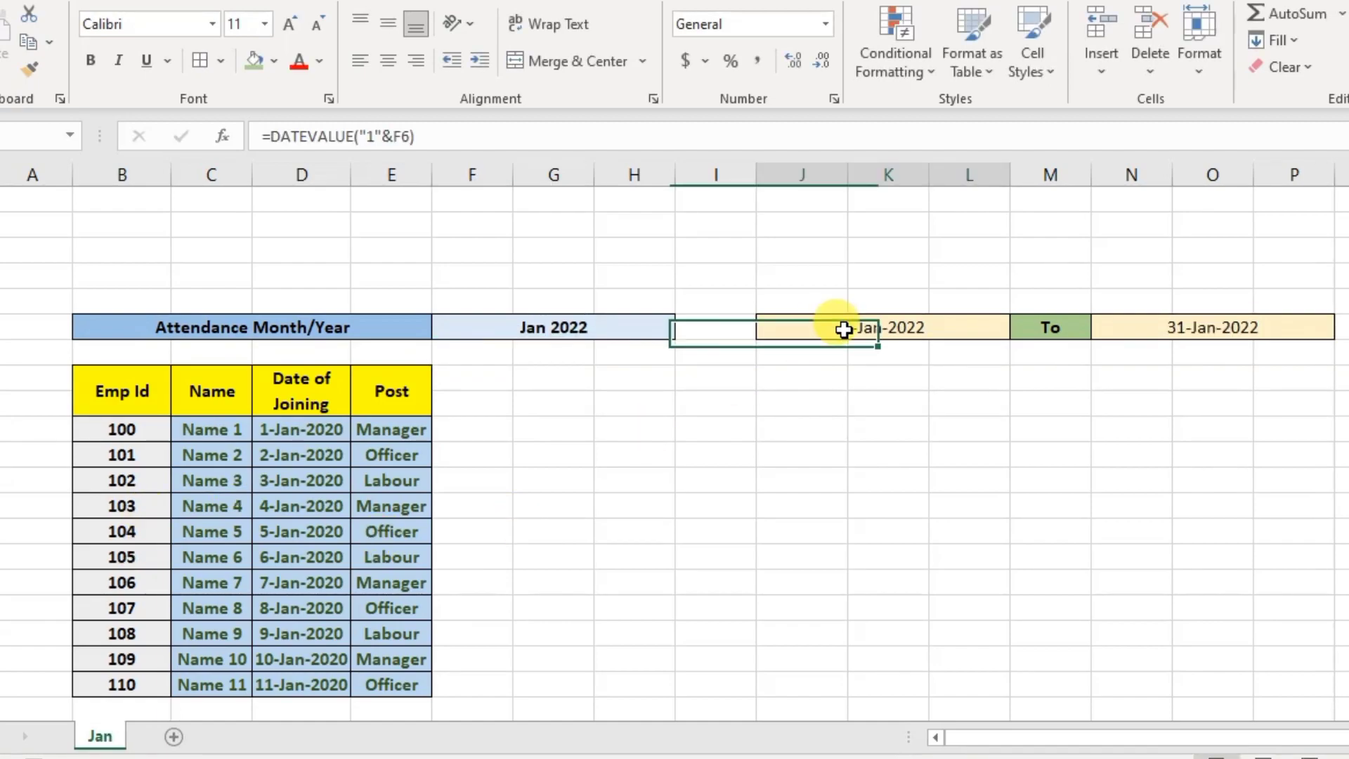
{"action": "left_click", "coordinate": [1245, 323]}
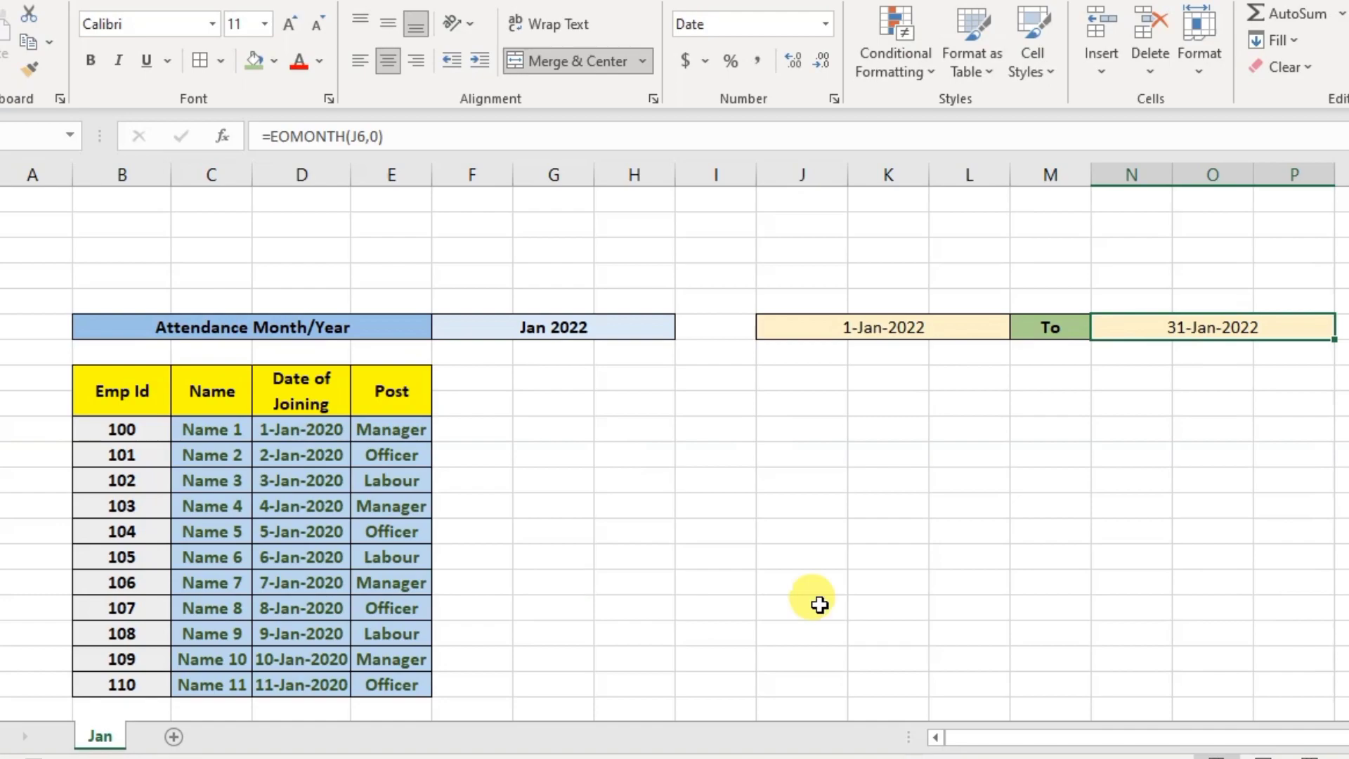
Narrow column M to about the width of its To label.
{"action": "left_click_drag", "start_coordinate": [552, 425], "coordinate": [1339, 607]}
{"action": "left_click", "coordinate": [984, 536]}
{"action": "left_click", "coordinate": [1202, 325]}
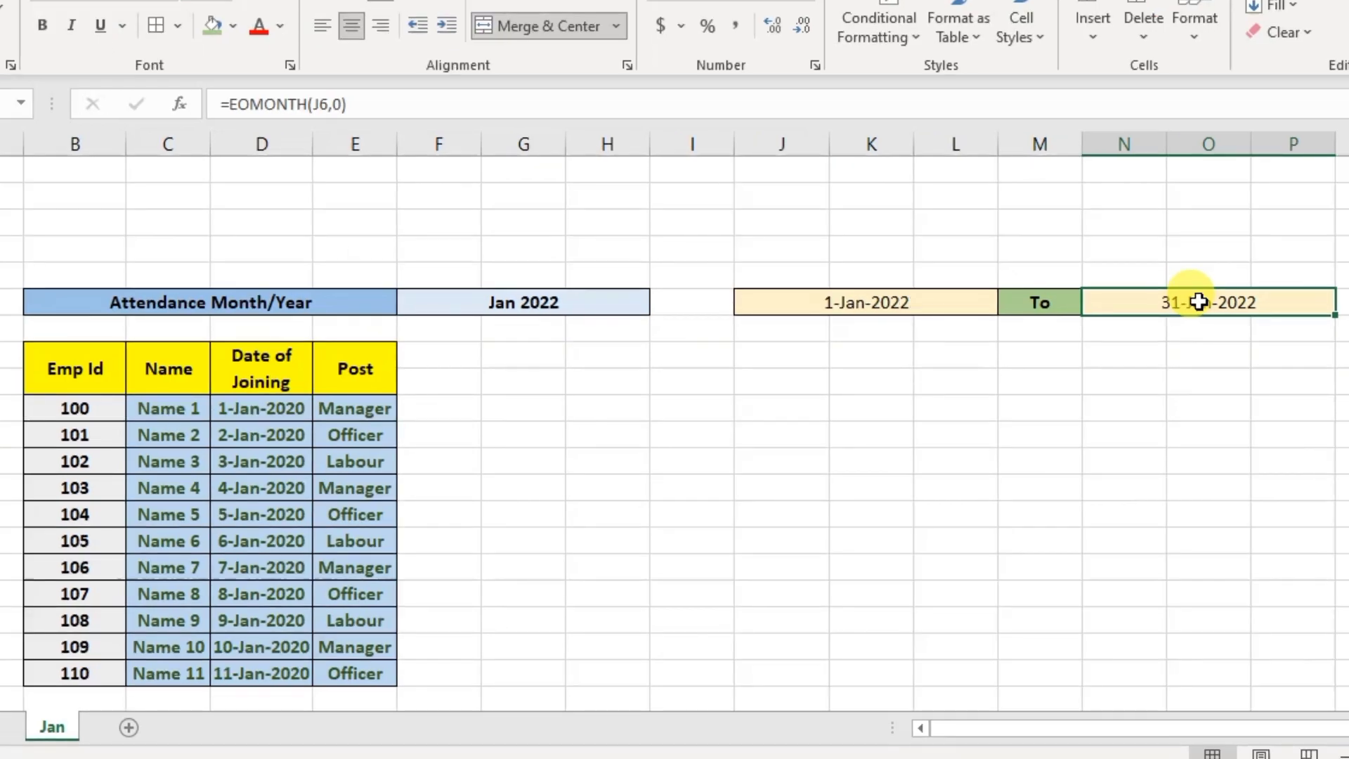
{"action": "left_click_drag", "start_coordinate": [1087, 154], "coordinate": [1026, 151]}
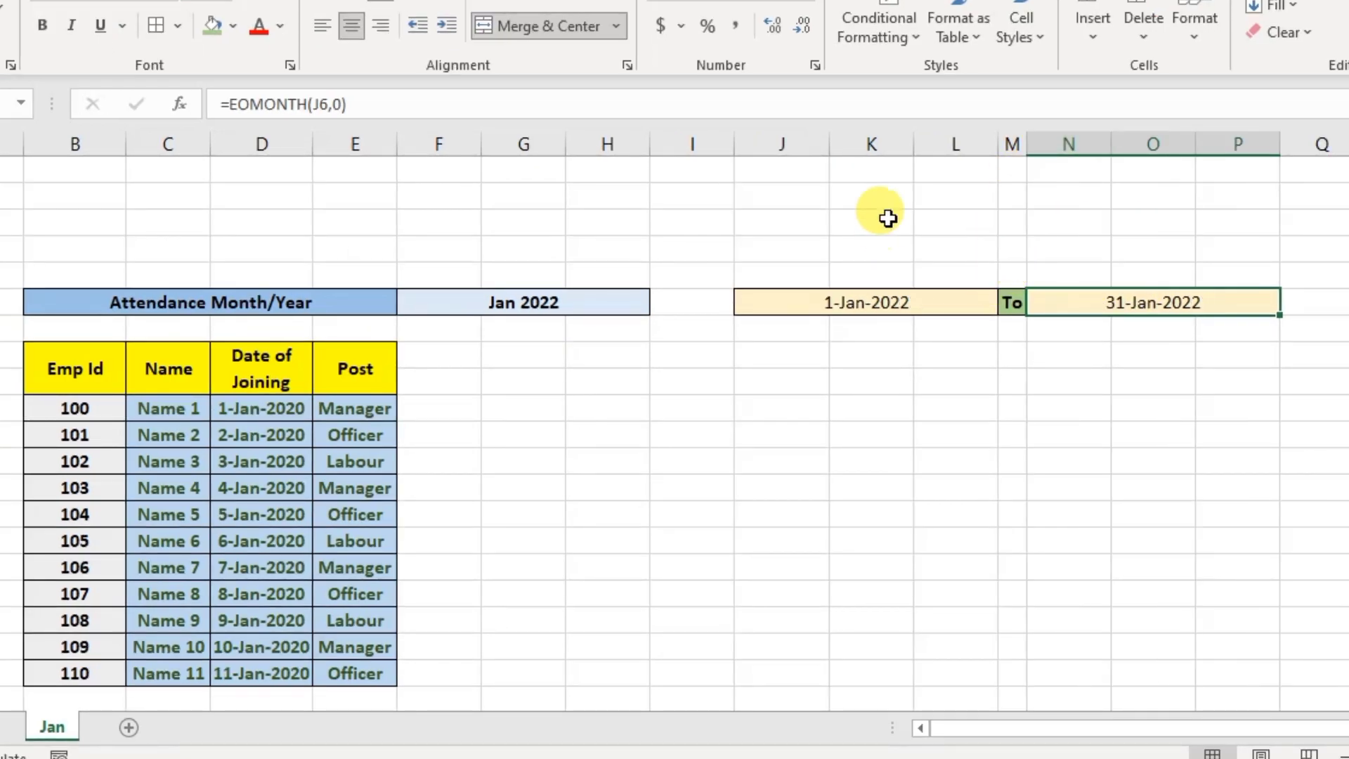
{"action": "left_click", "coordinate": [440, 382]}
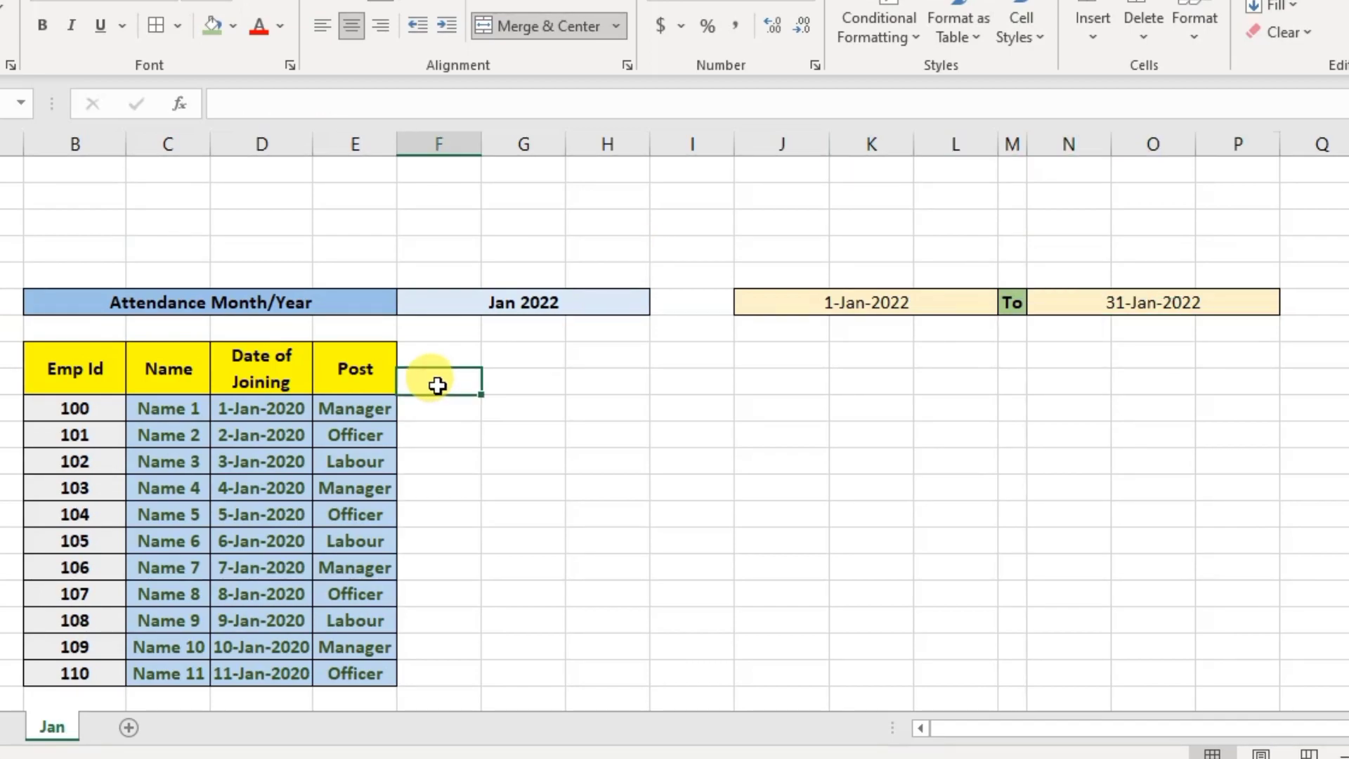
{"action": "left_click", "coordinate": [500, 381]}
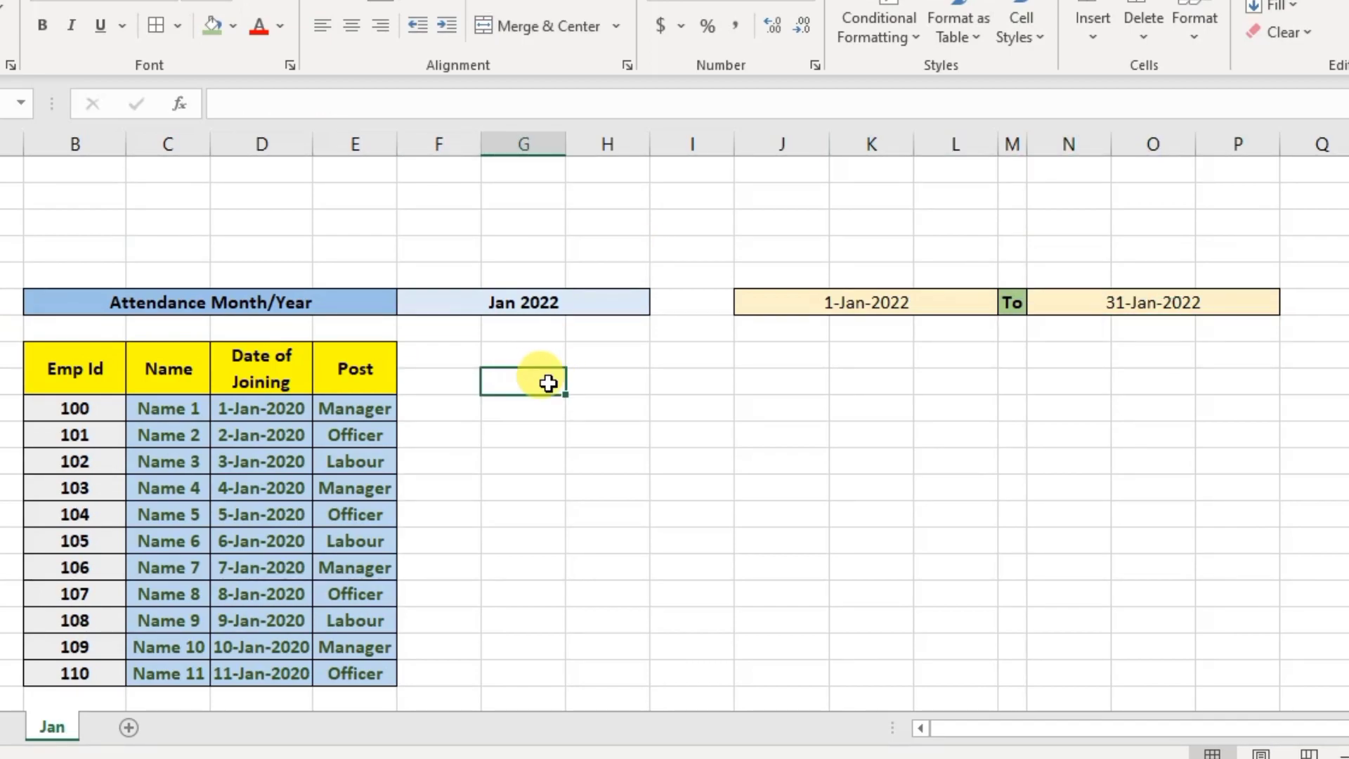
{"action": "left_click", "coordinate": [464, 389]}
{"action": "left_click", "coordinate": [527, 388]}
{"action": "left_click", "coordinate": [610, 386]}
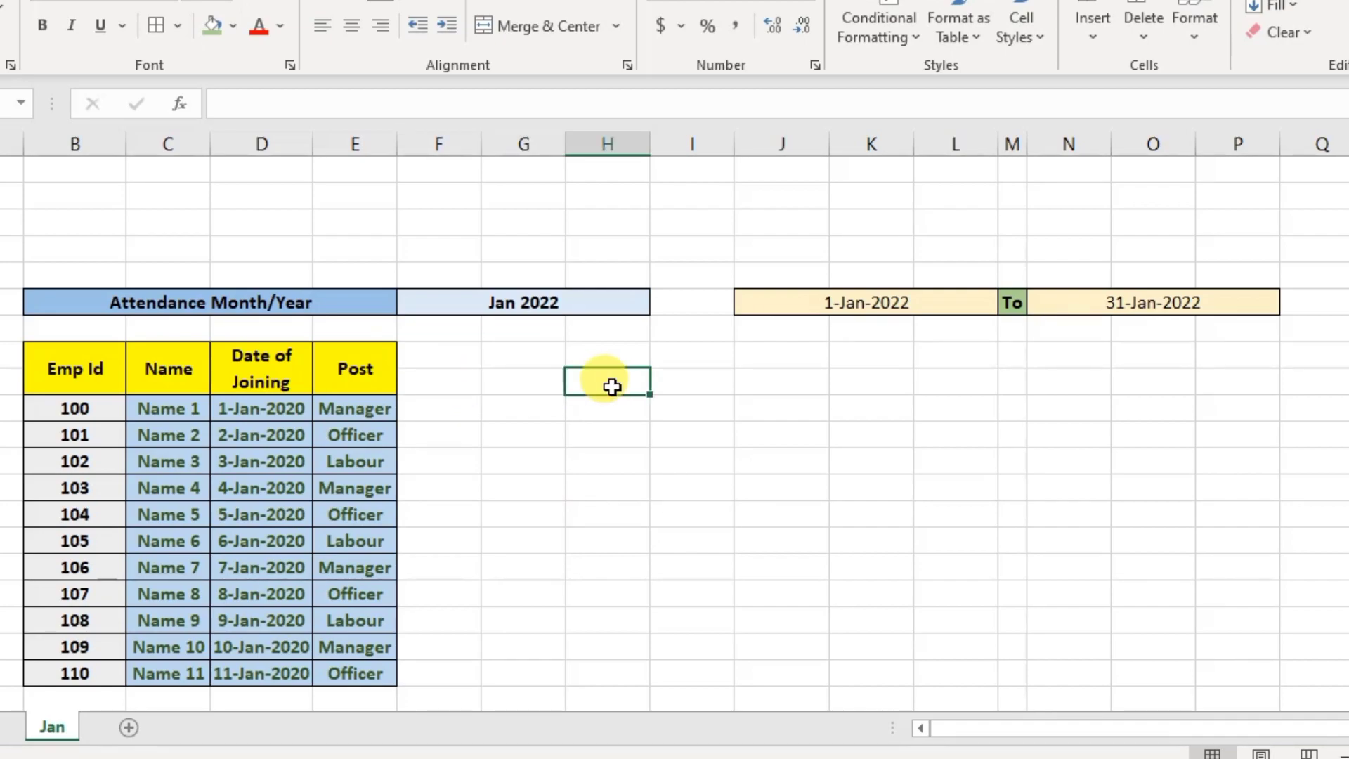
{"action": "left_click", "coordinate": [443, 398]}
{"action": "left_click", "coordinate": [447, 353]}
{"action": "left_click", "coordinate": [523, 350]}
{"action": "left_click", "coordinate": [603, 352]}
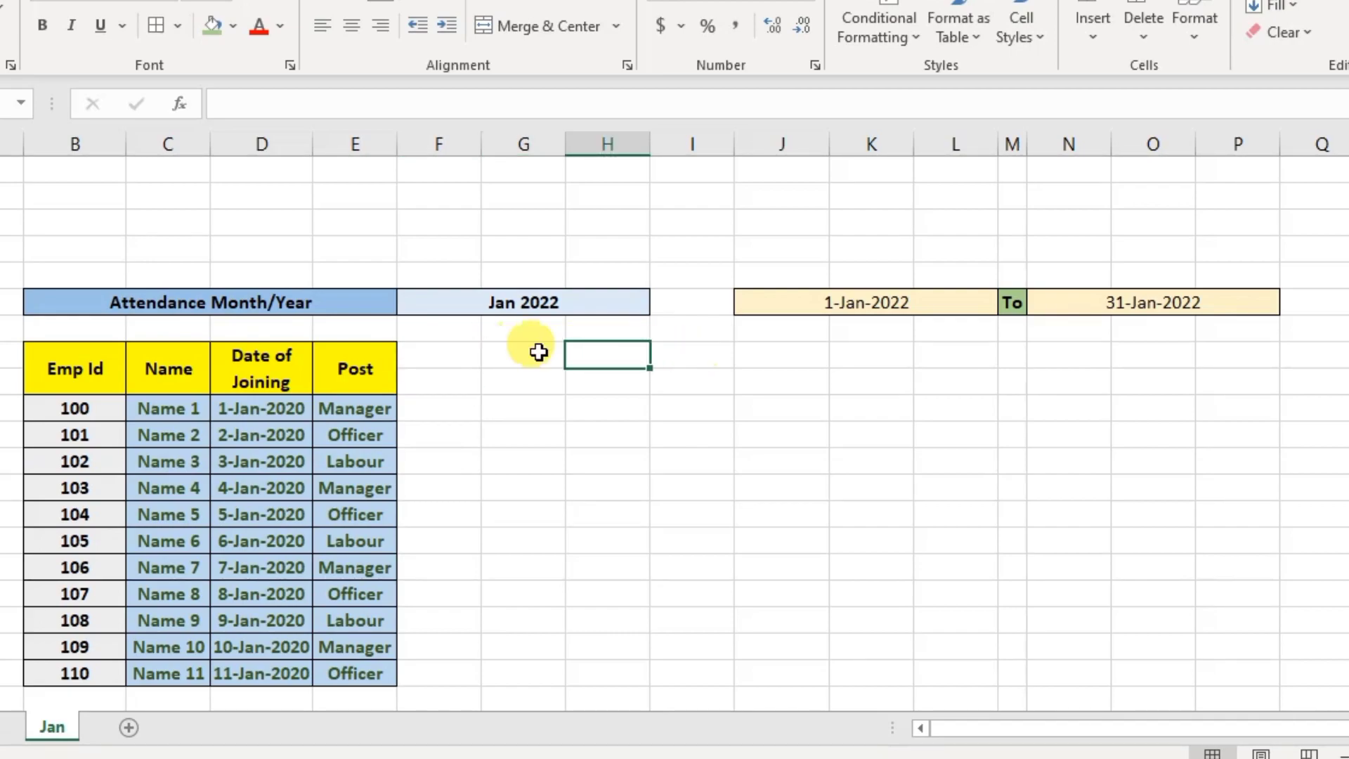
{"action": "left_click_drag", "start_coordinate": [442, 355], "coordinate": [534, 355]}
{"action": "left_click_drag", "start_coordinate": [619, 358], "coordinate": [617, 357]}
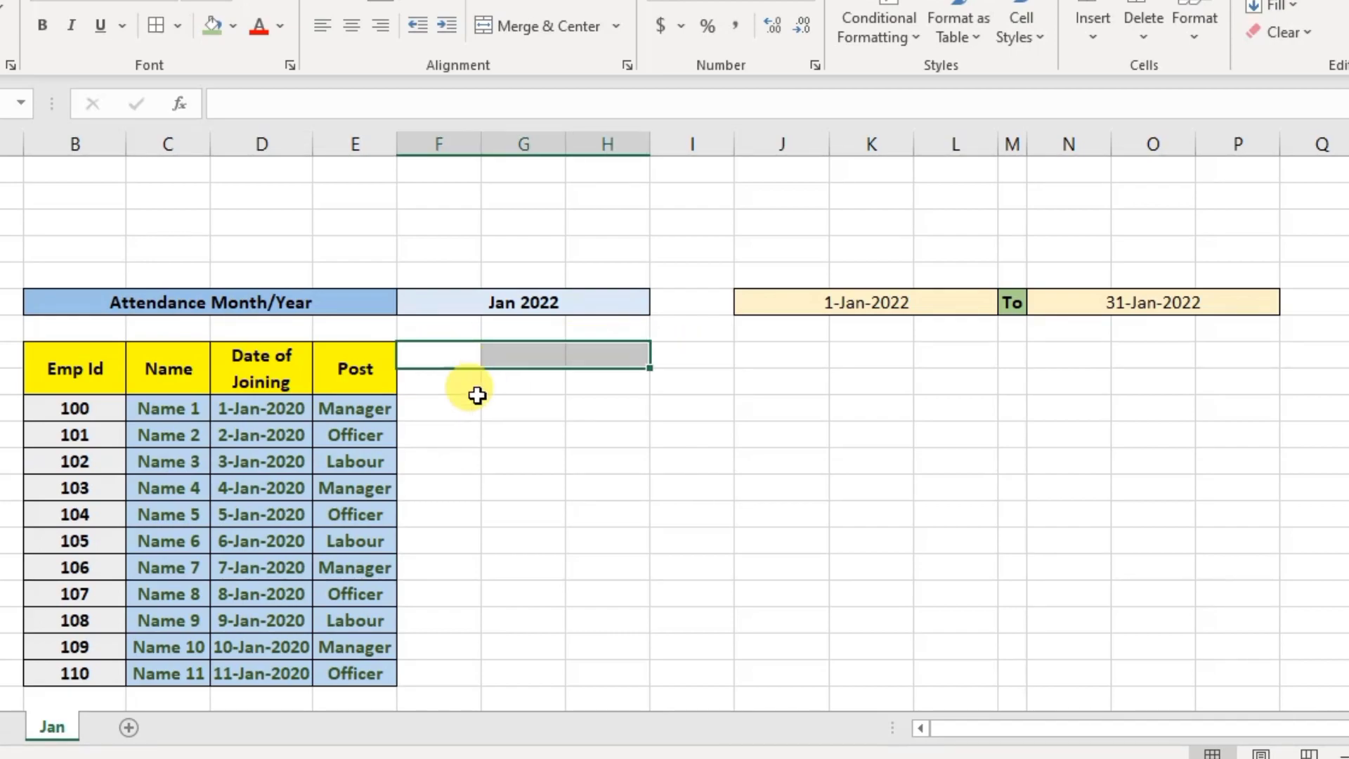
{"action": "left_click", "coordinate": [430, 386]}
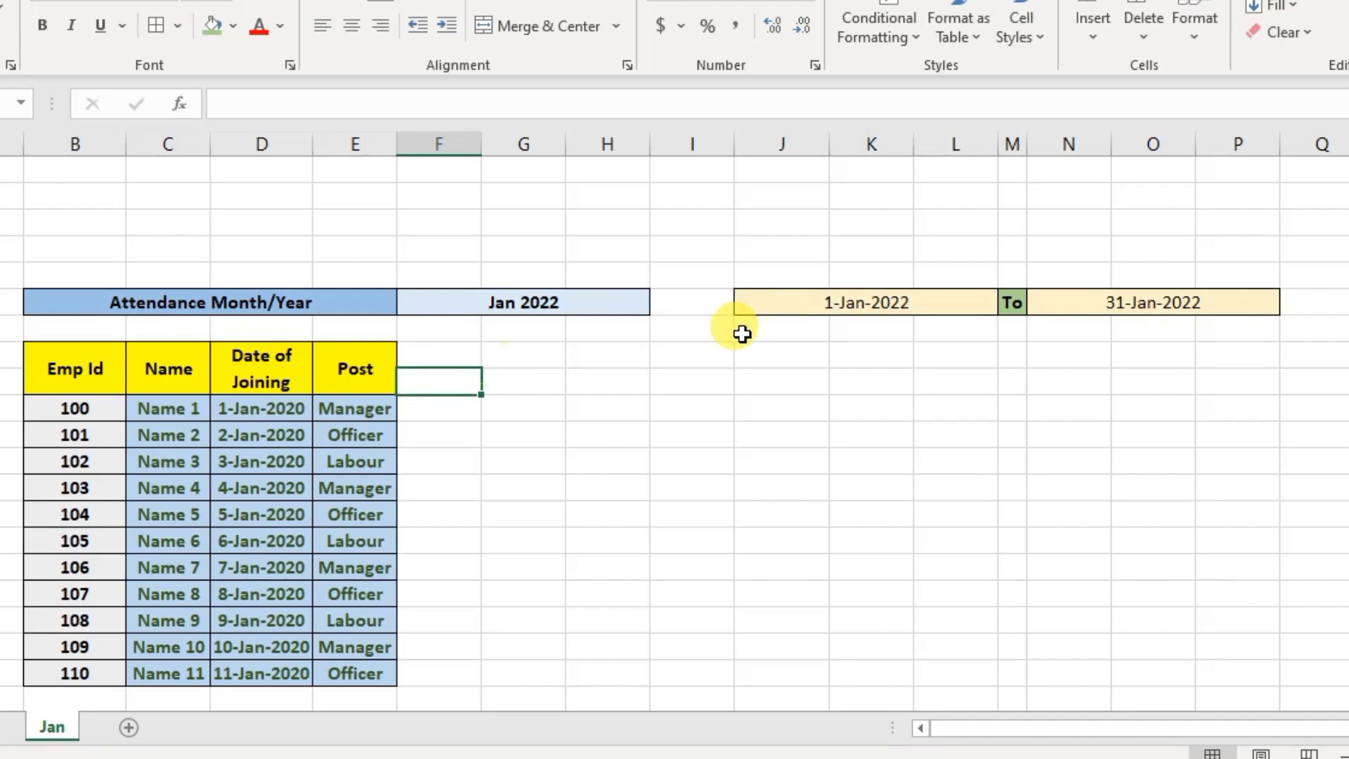
{"action": "left_click", "coordinate": [879, 302]}
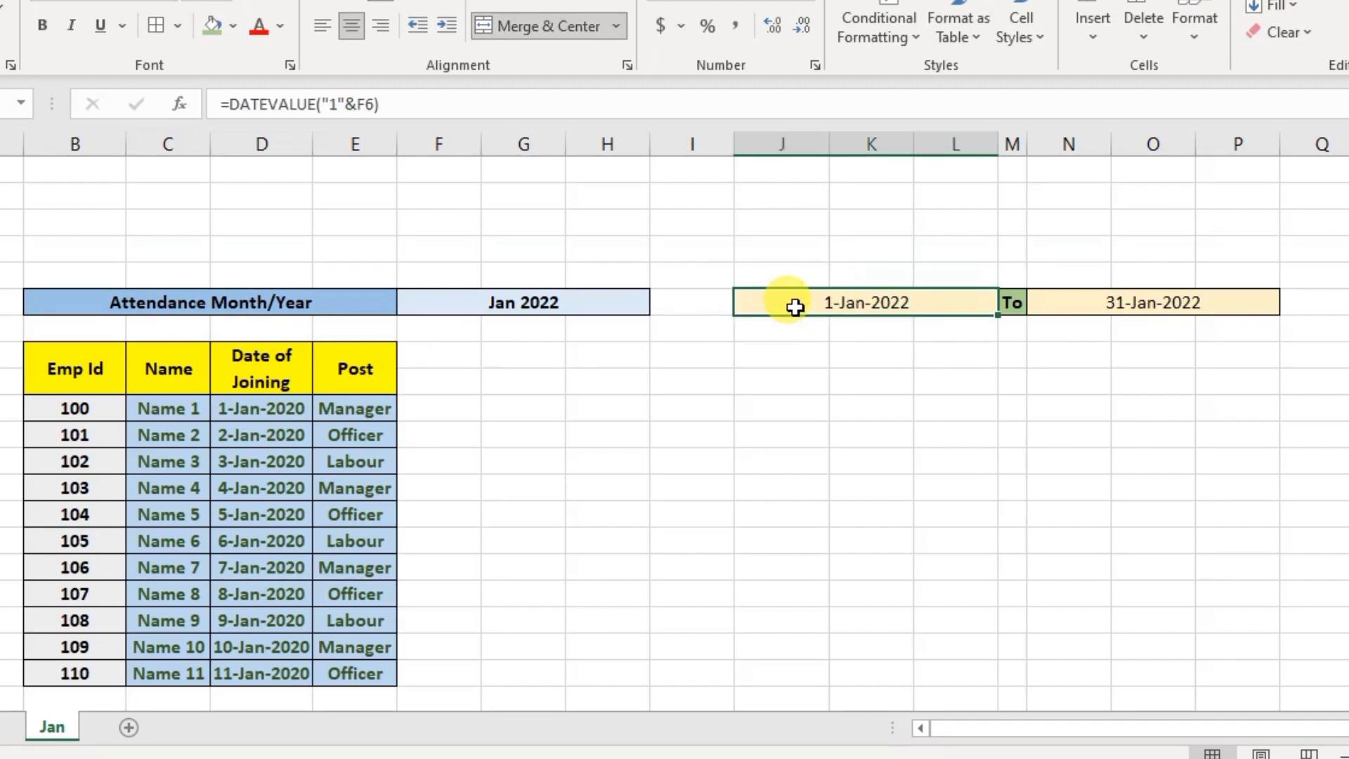
Enter =J6 in cell F9, beside the Post header, as the first attendance date and autofit column F.
{"action": "left_click", "coordinate": [422, 381]}
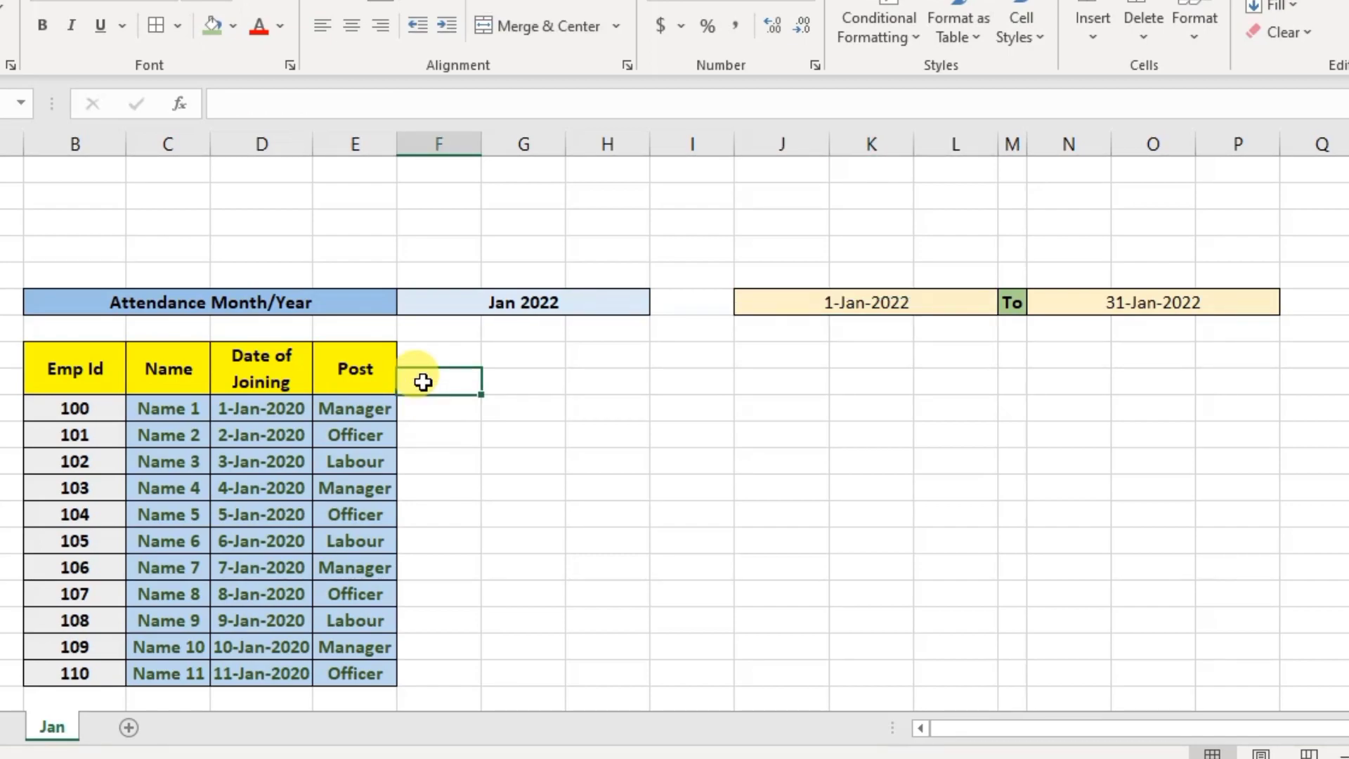
{"action": "type", "text": "="}
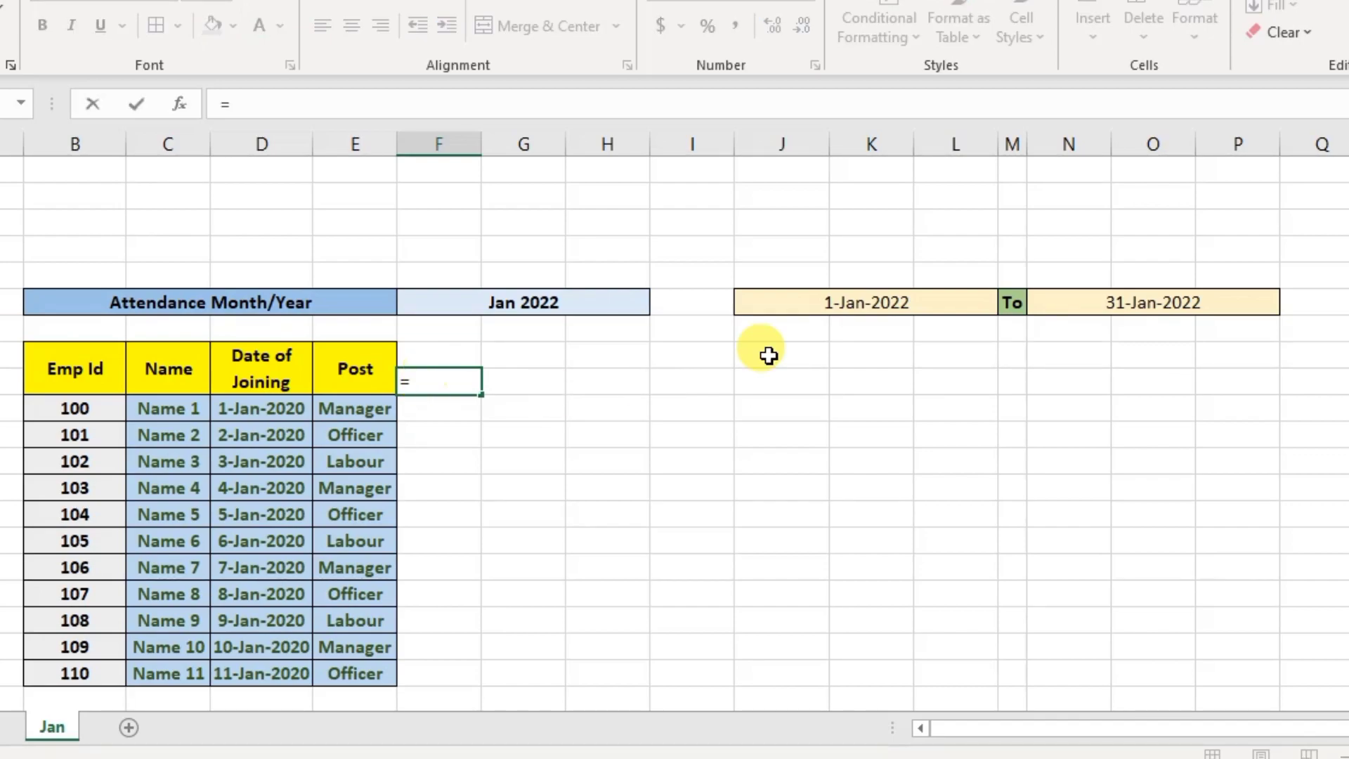
{"action": "left_click", "coordinate": [826, 301]}
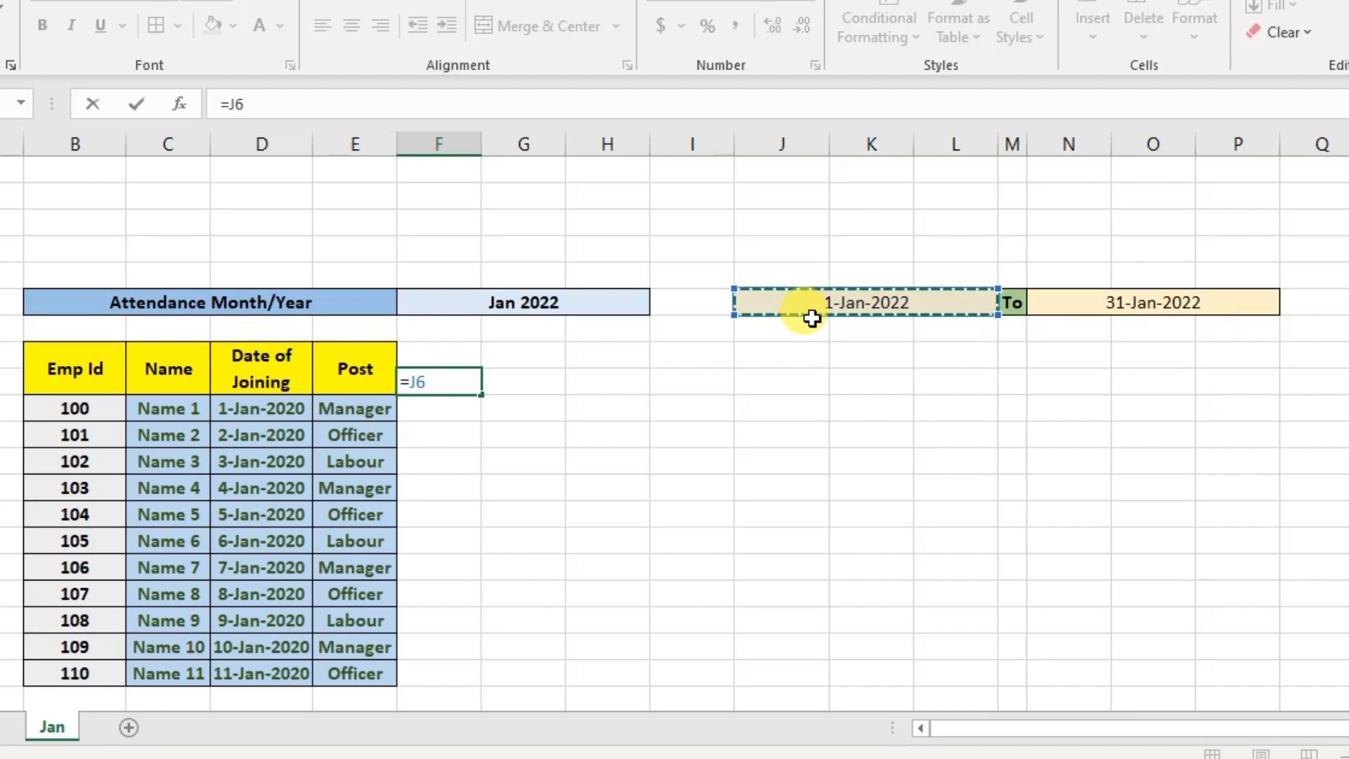
{"action": "key", "text": "Return"}
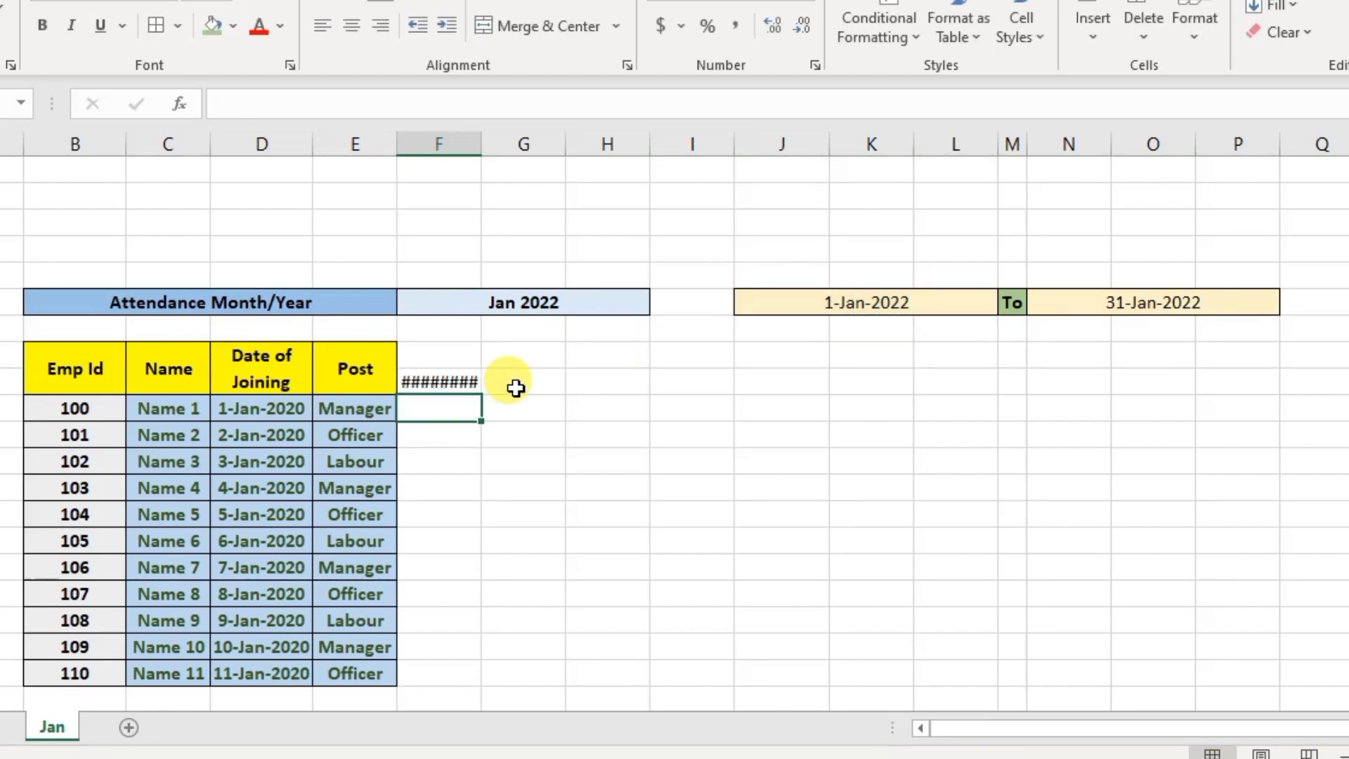
{"action": "double_click", "coordinate": [485, 150]}
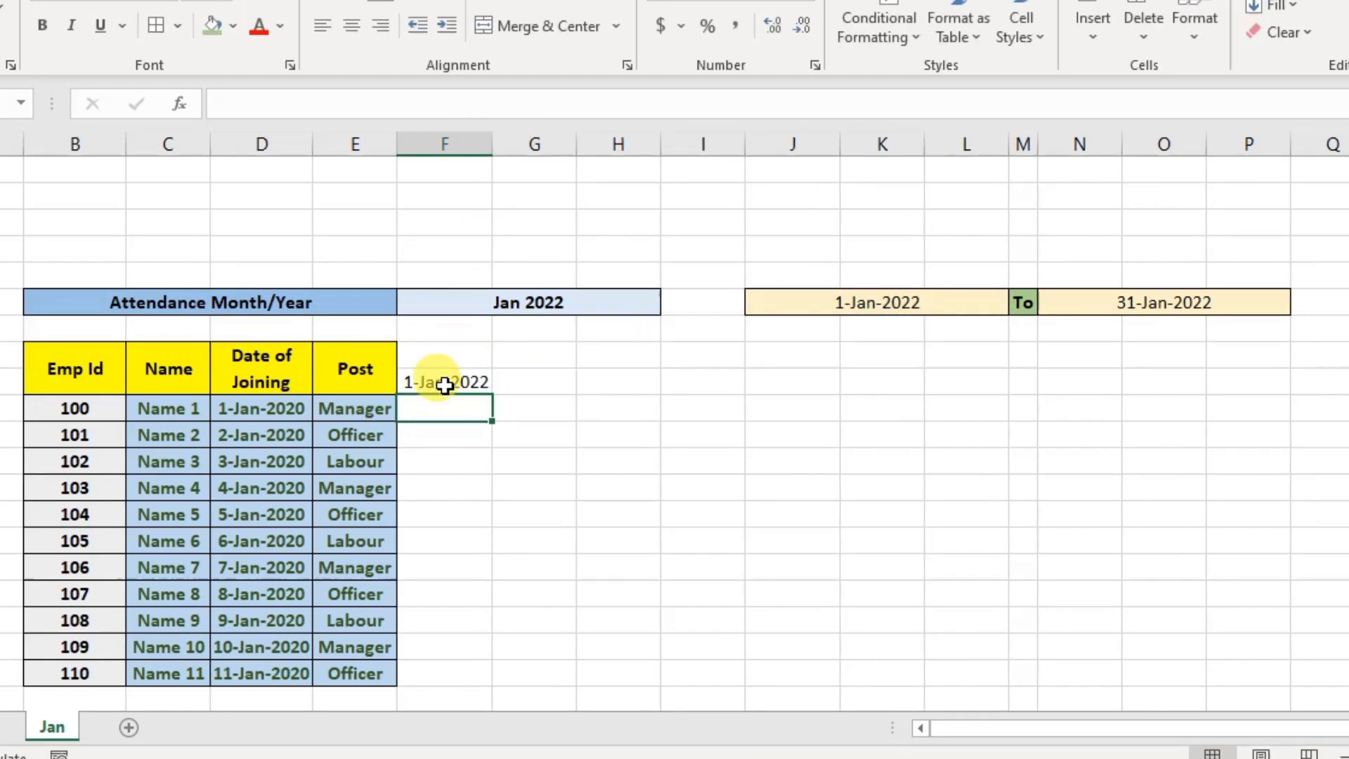
{"action": "left_click", "coordinate": [443, 382]}
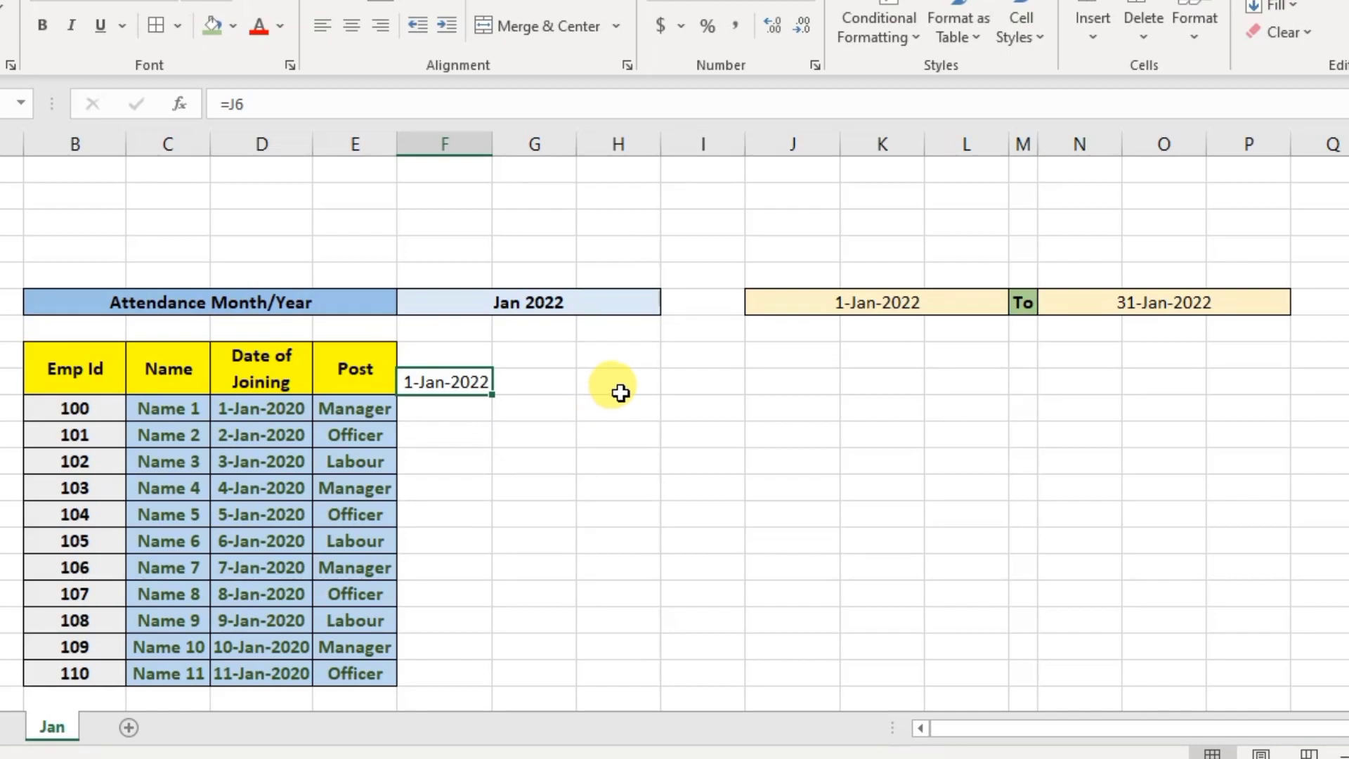
Enter =IF(F9<$N$6,F9+1,"") in cell G9 to produce the next attendance date up to the end date.
{"action": "left_click", "coordinate": [542, 382]}
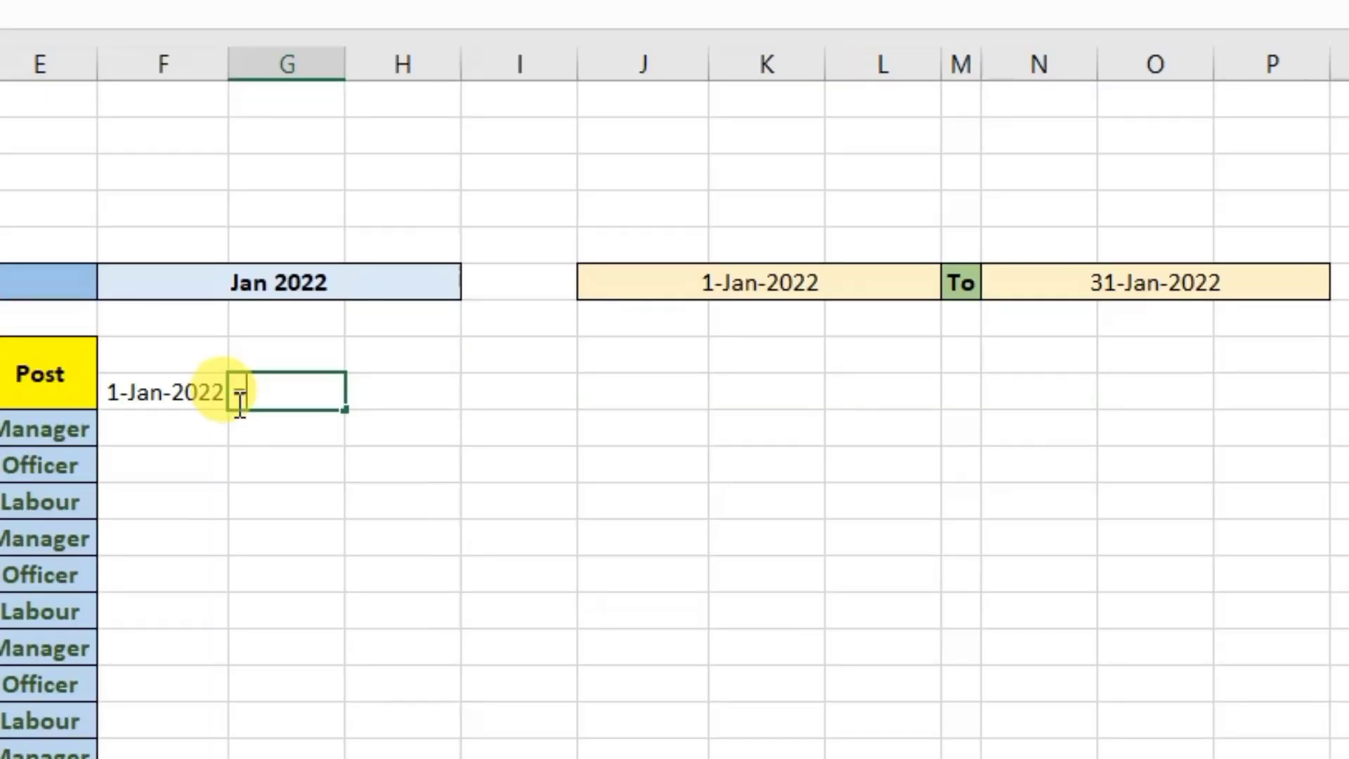
{"action": "type", "text": "if"}
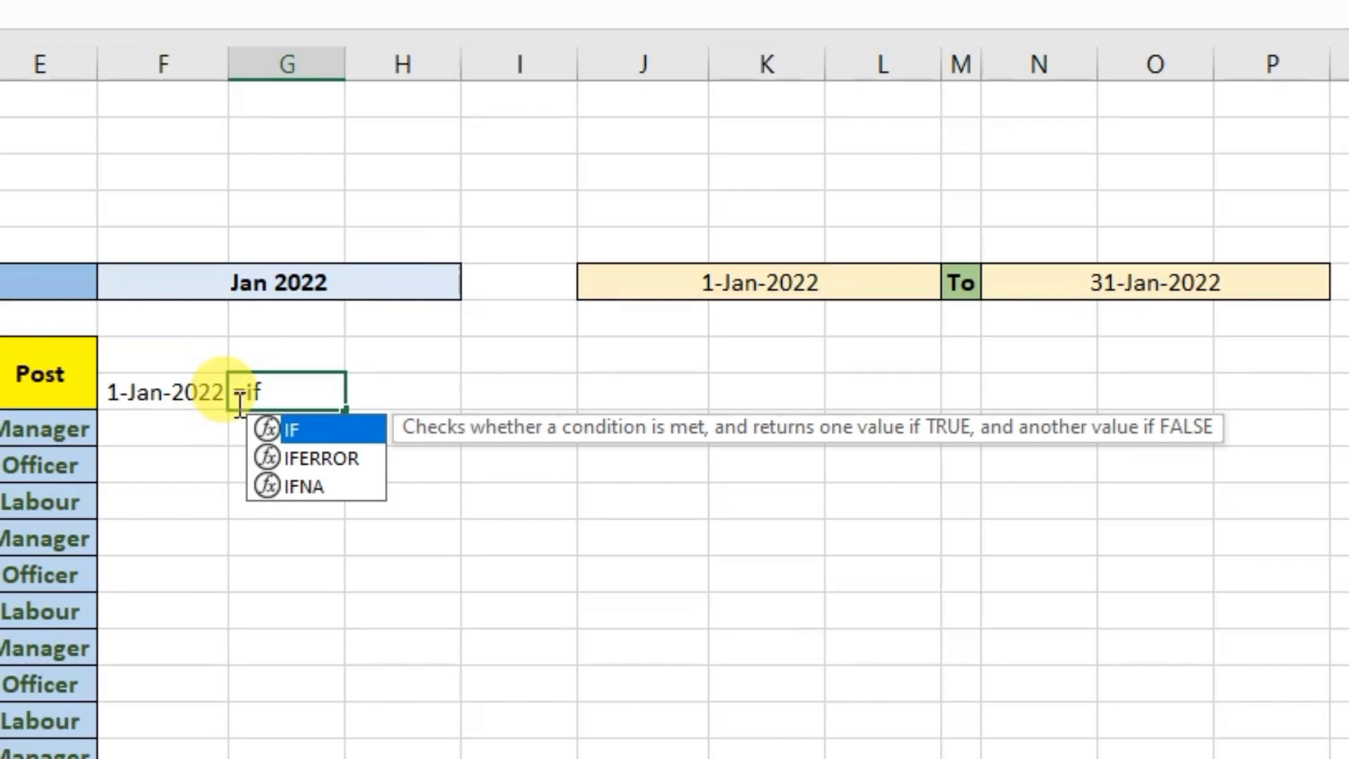
{"action": "type", "text": "("}
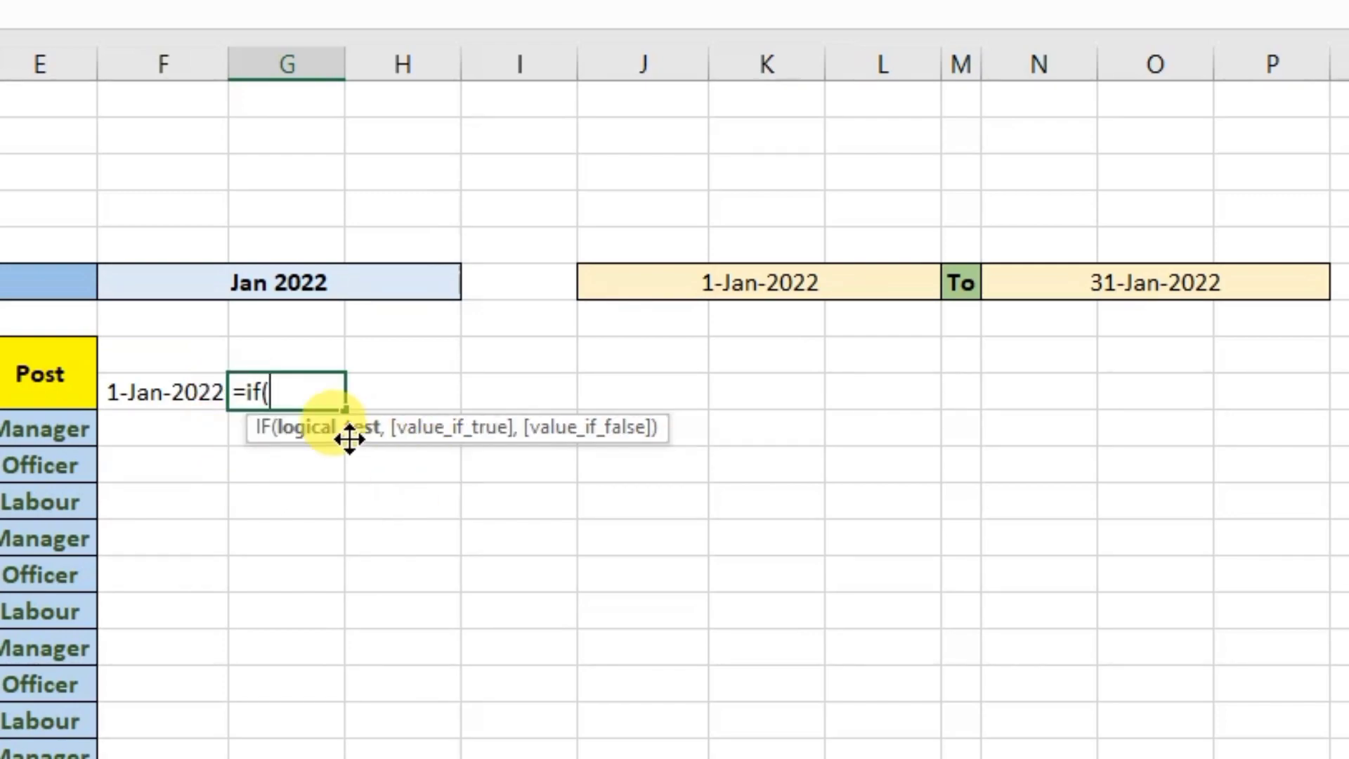
{"action": "left_click_drag", "start_coordinate": [391, 420], "coordinate": [366, 504]}
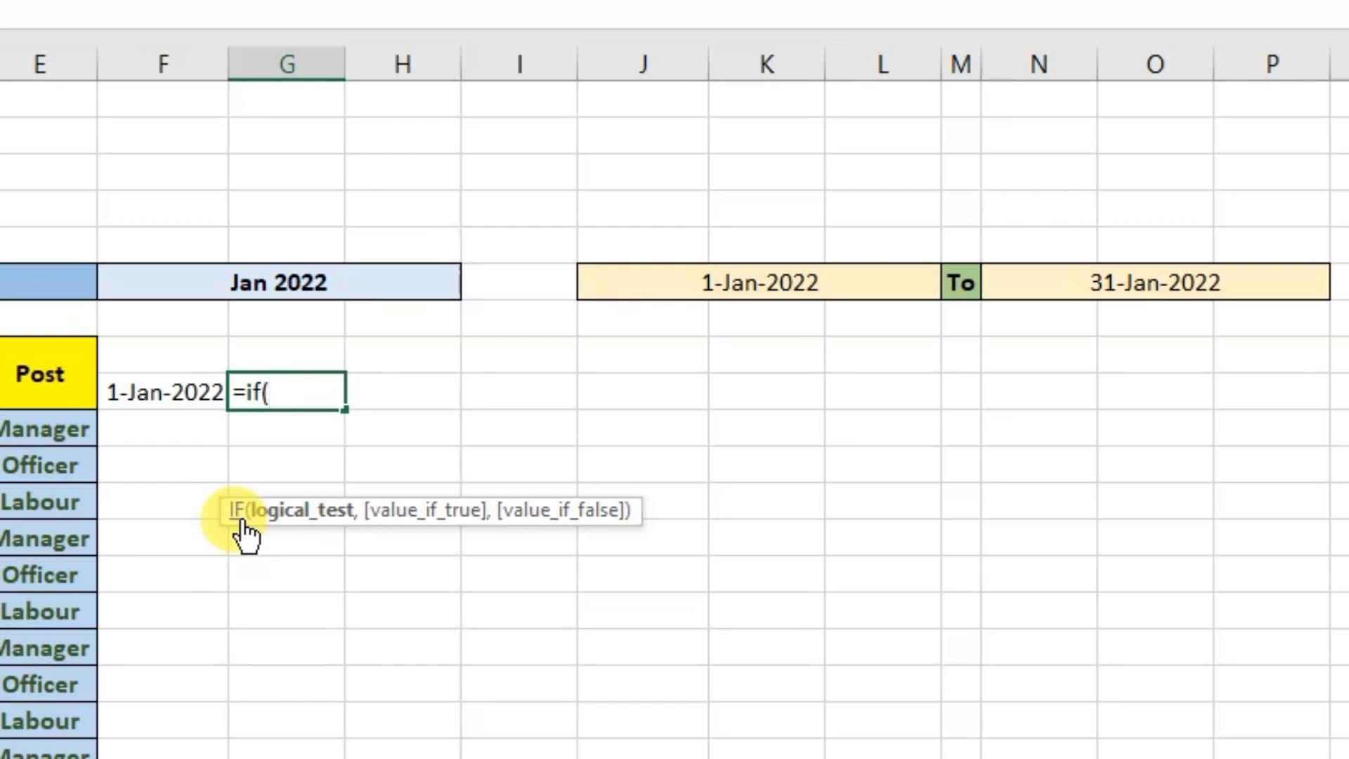
{"action": "left_click", "coordinate": [174, 395]}
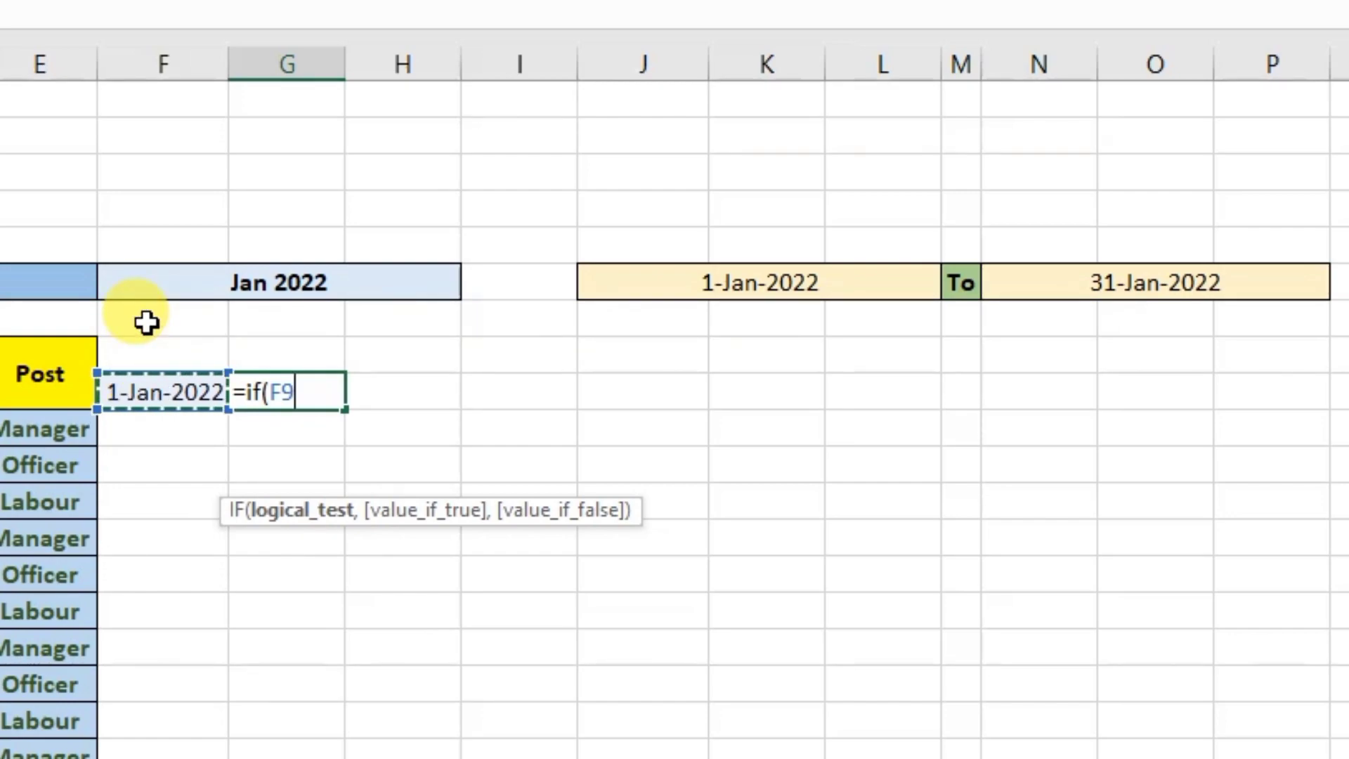
{"action": "type", "text": "<"}
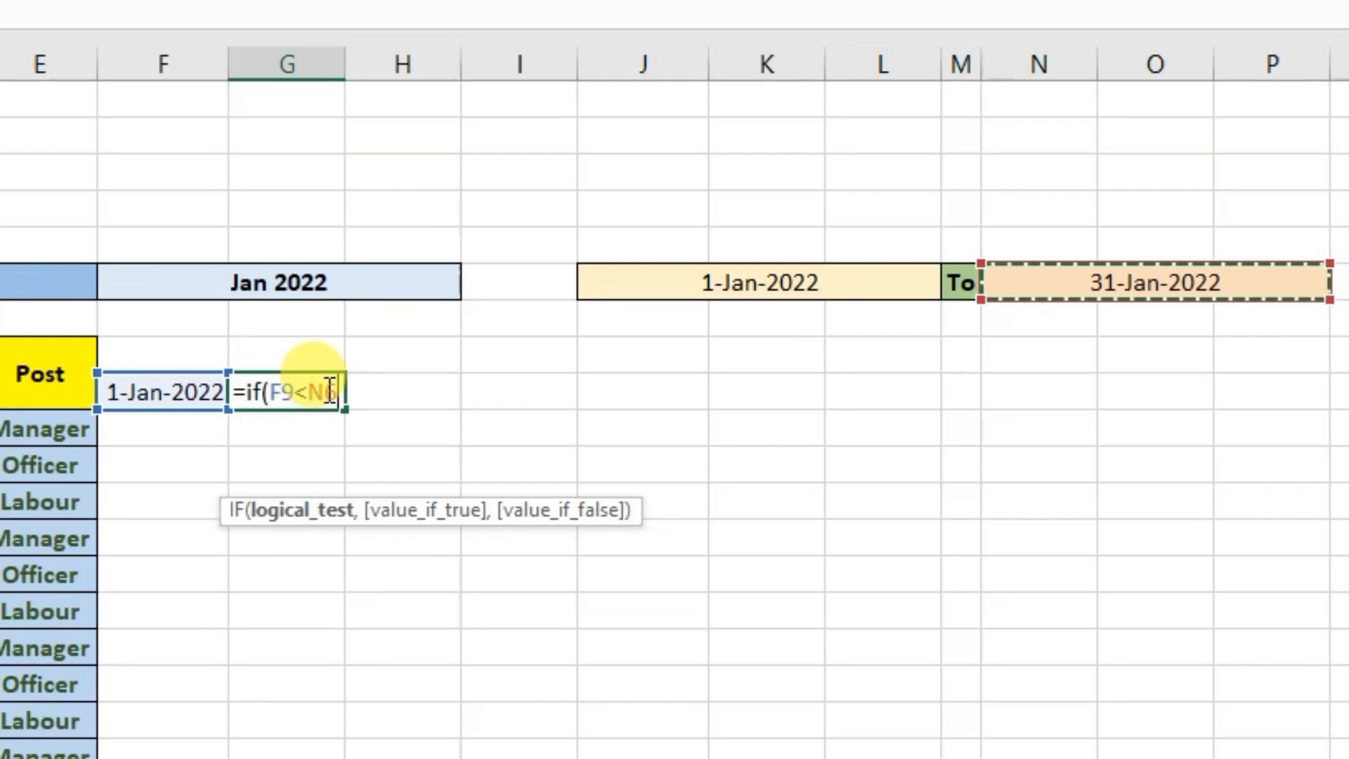
{"action": "key", "text": "F4"}
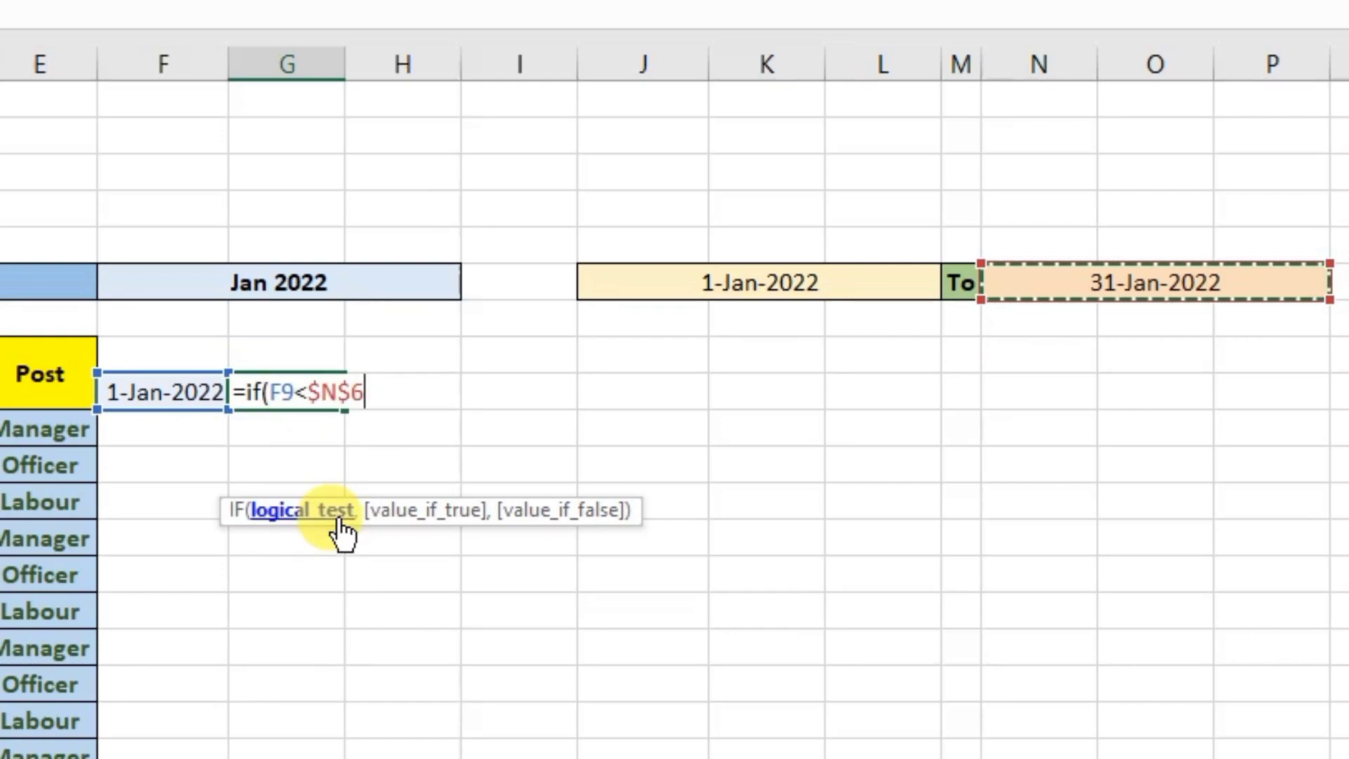
{"action": "type", "text": ","}
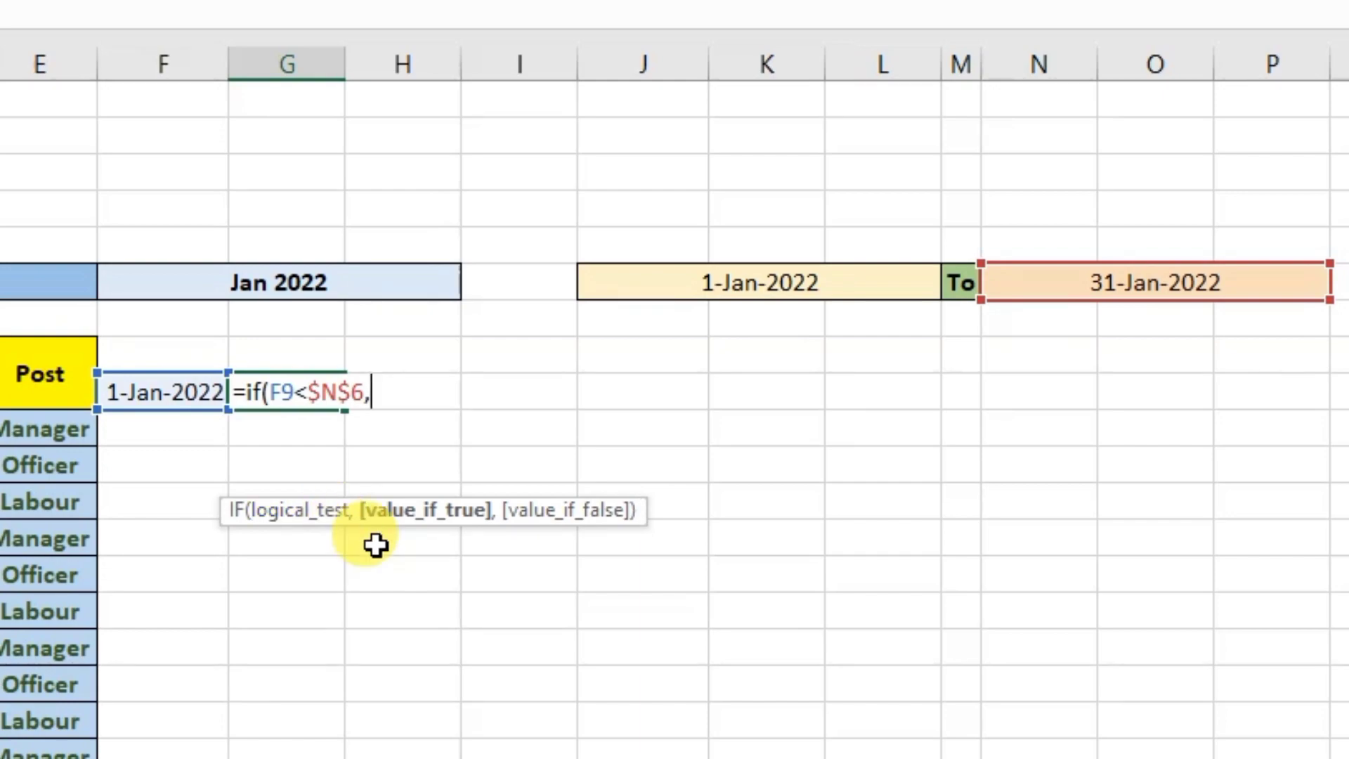
{"action": "left_click", "coordinate": [171, 392]}
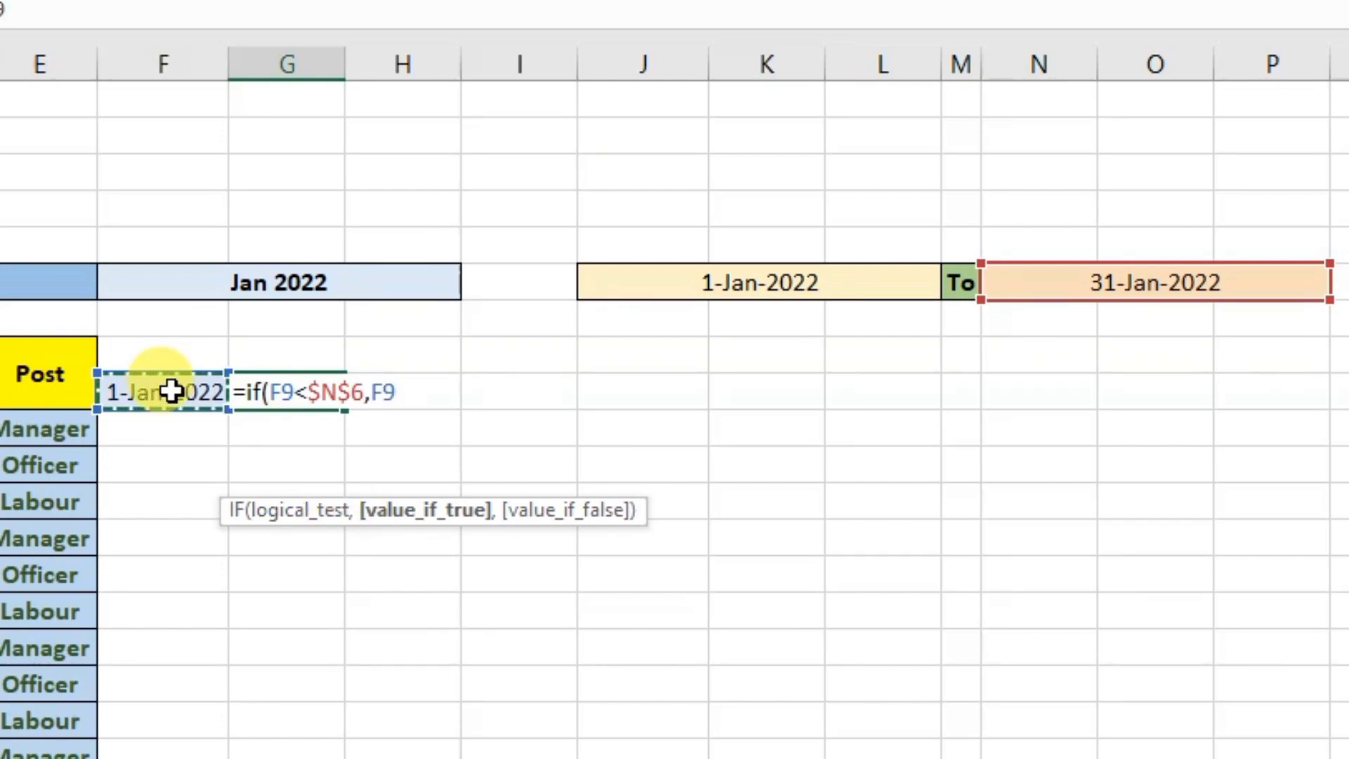
{"action": "type", "text": "+1"}
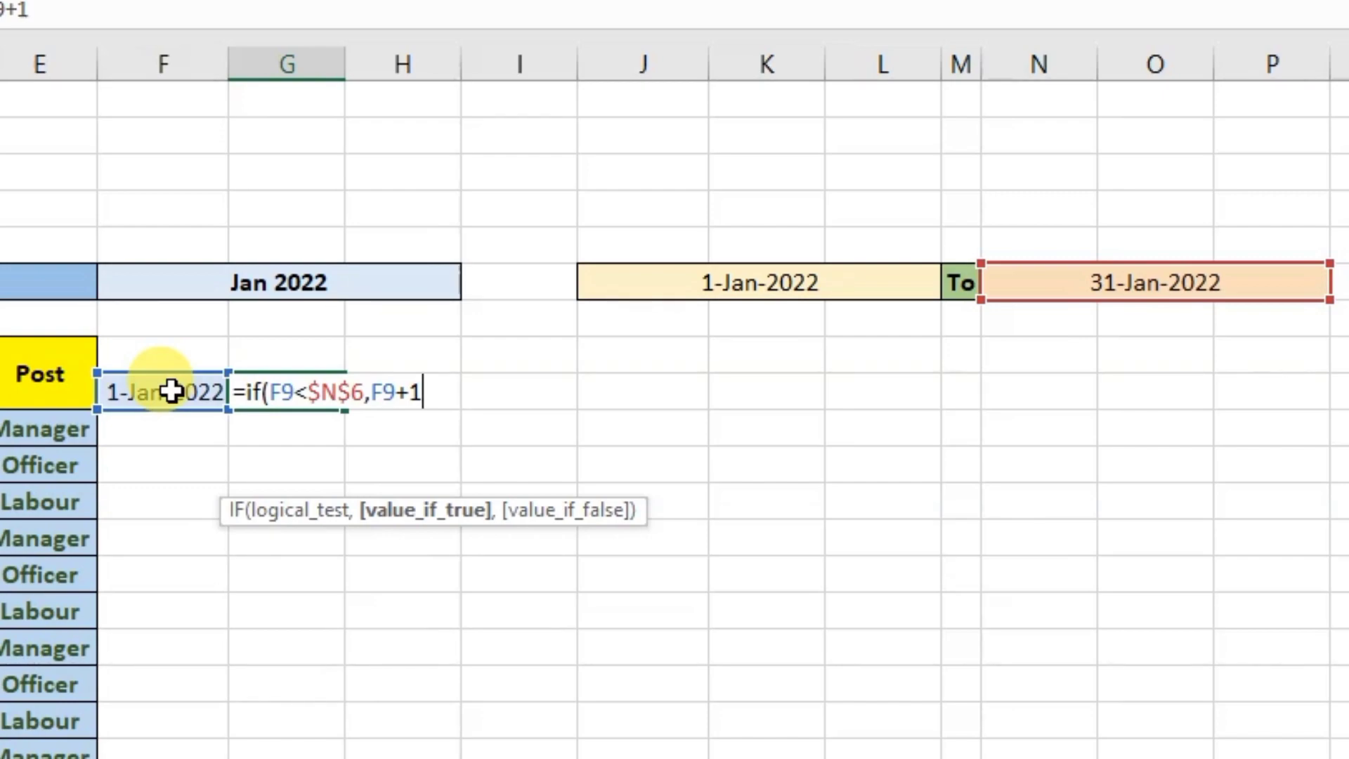
{"action": "type", "text": ","}
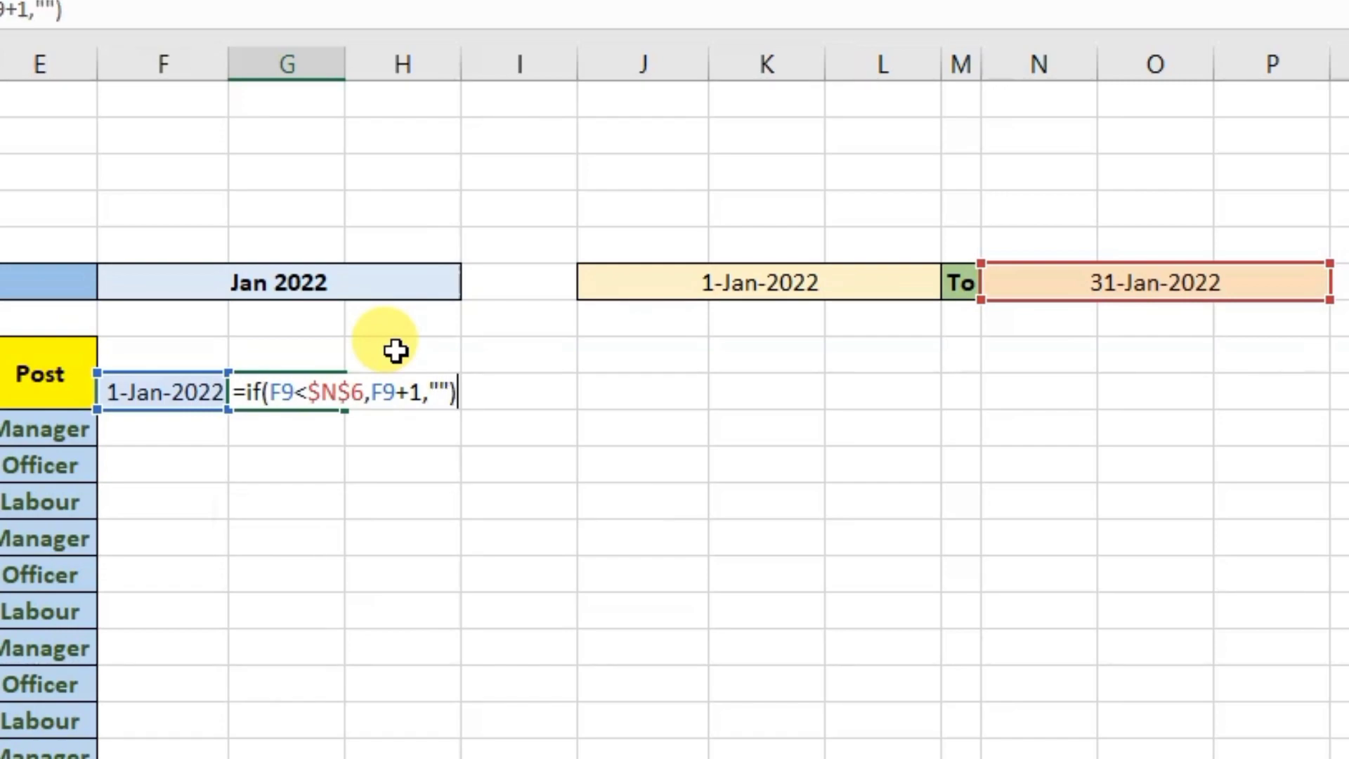
{"action": "key", "text": "Return"}
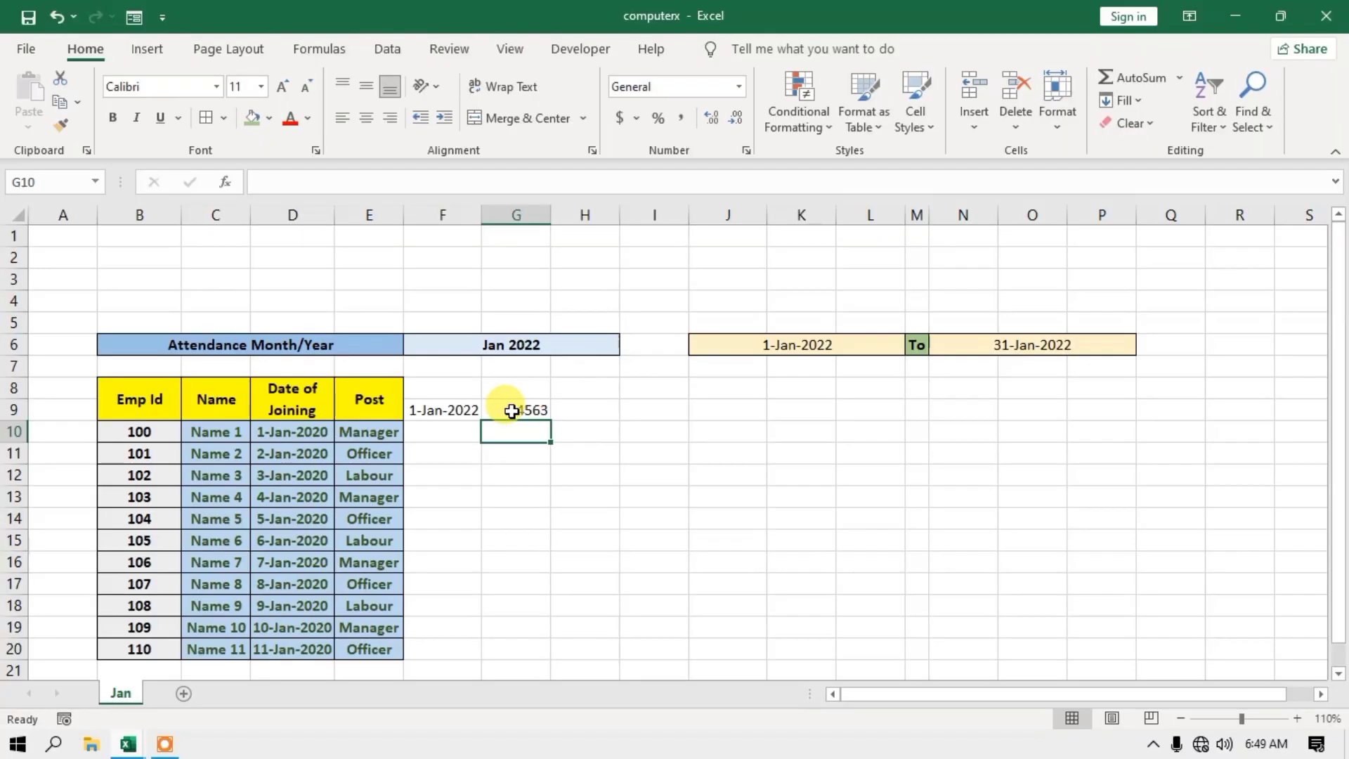
Copy the date format of F9 onto G9 with Format Painter and autofit column G.
{"action": "left_click", "coordinate": [294, 399]}
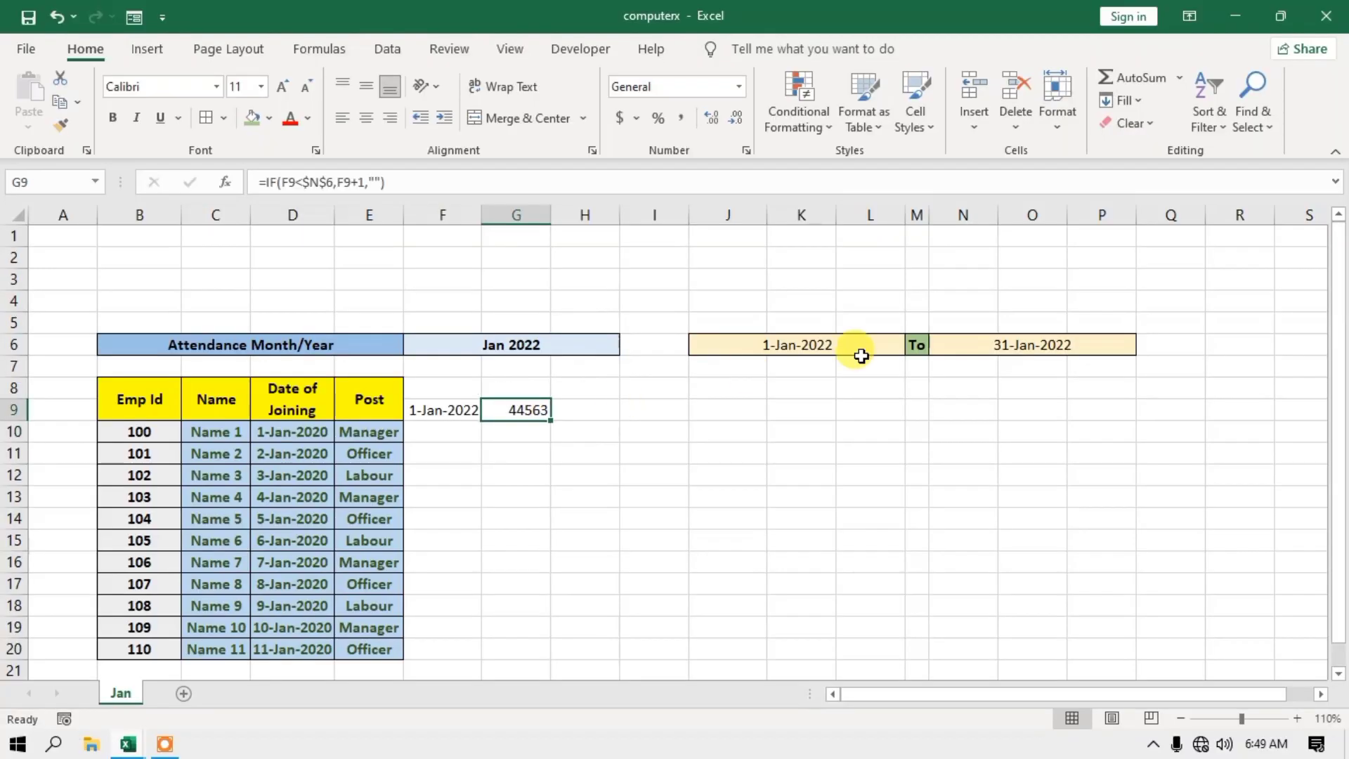
{"action": "left_click", "coordinate": [458, 412]}
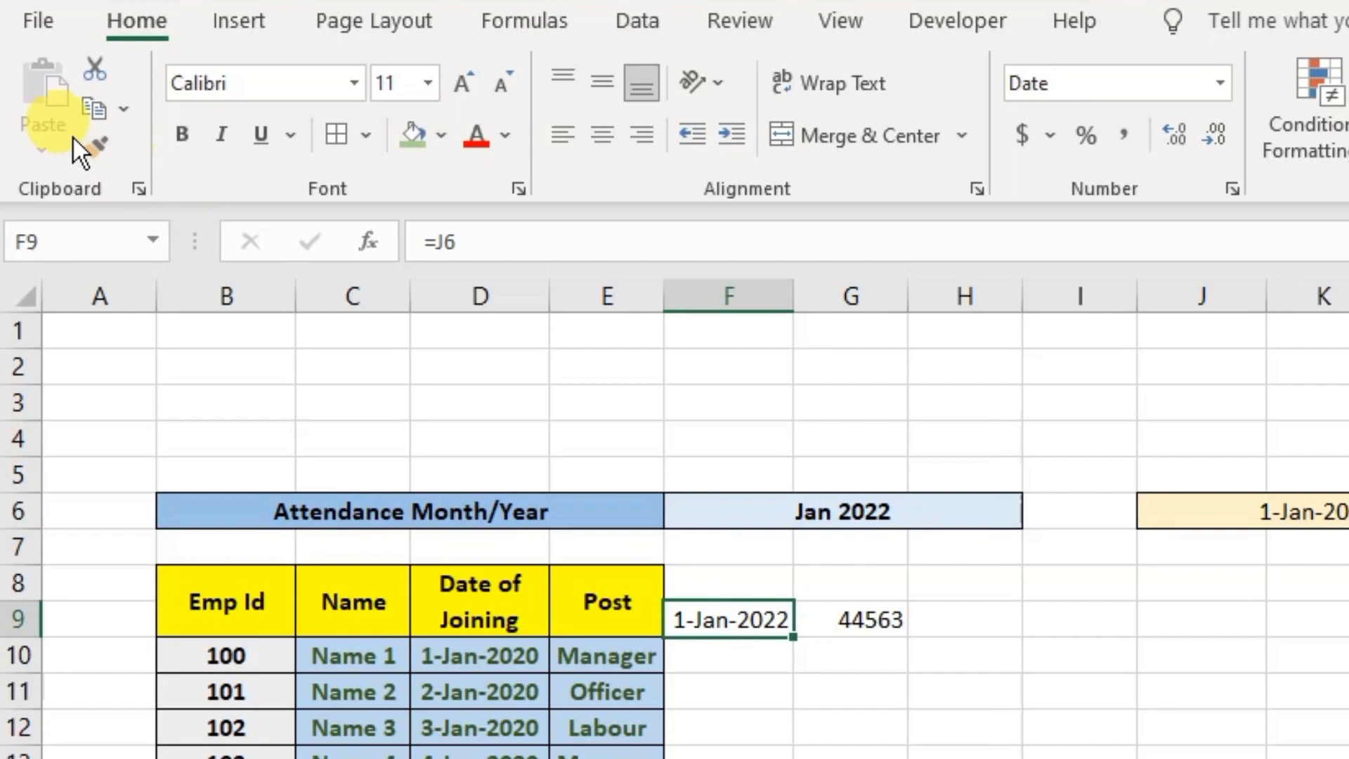
{"action": "left_click", "coordinate": [95, 147]}
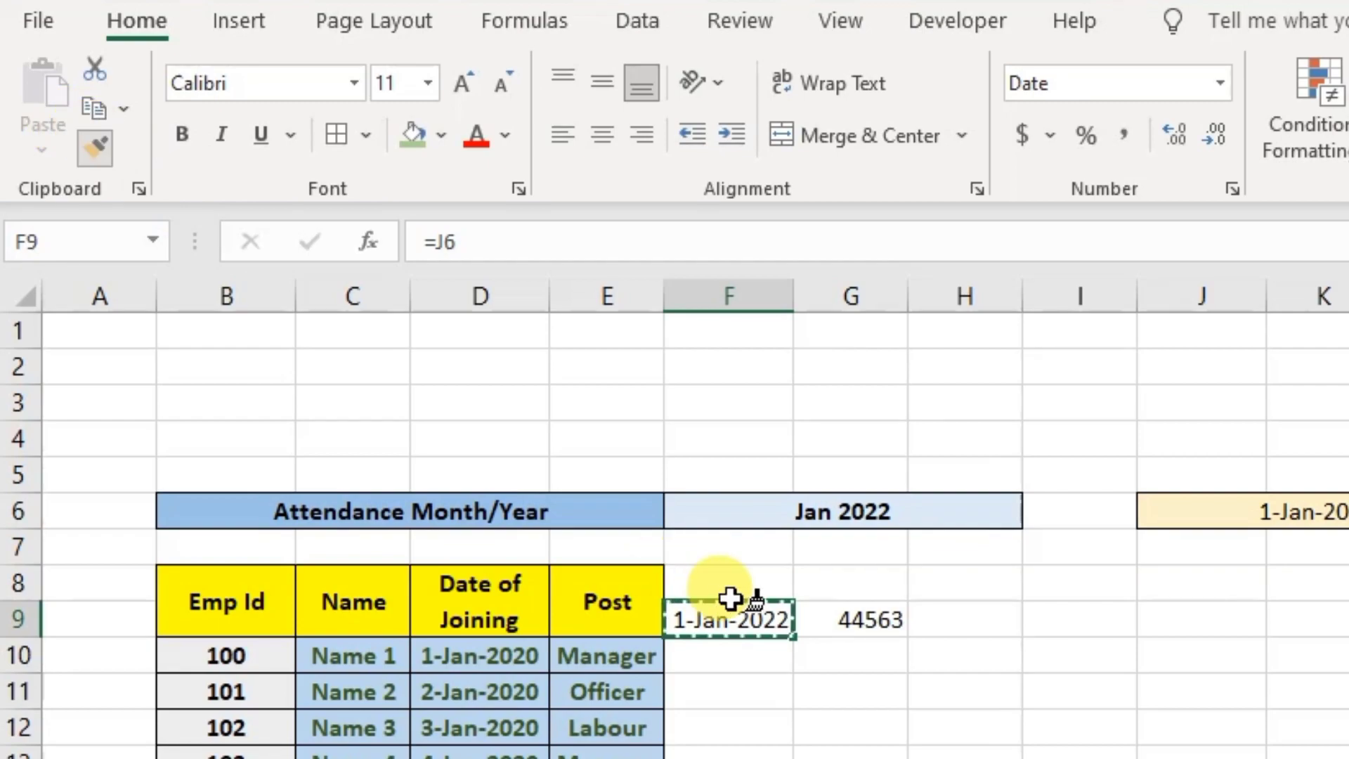
{"action": "left_click", "coordinate": [857, 618]}
{"action": "left_click", "coordinate": [910, 309]}
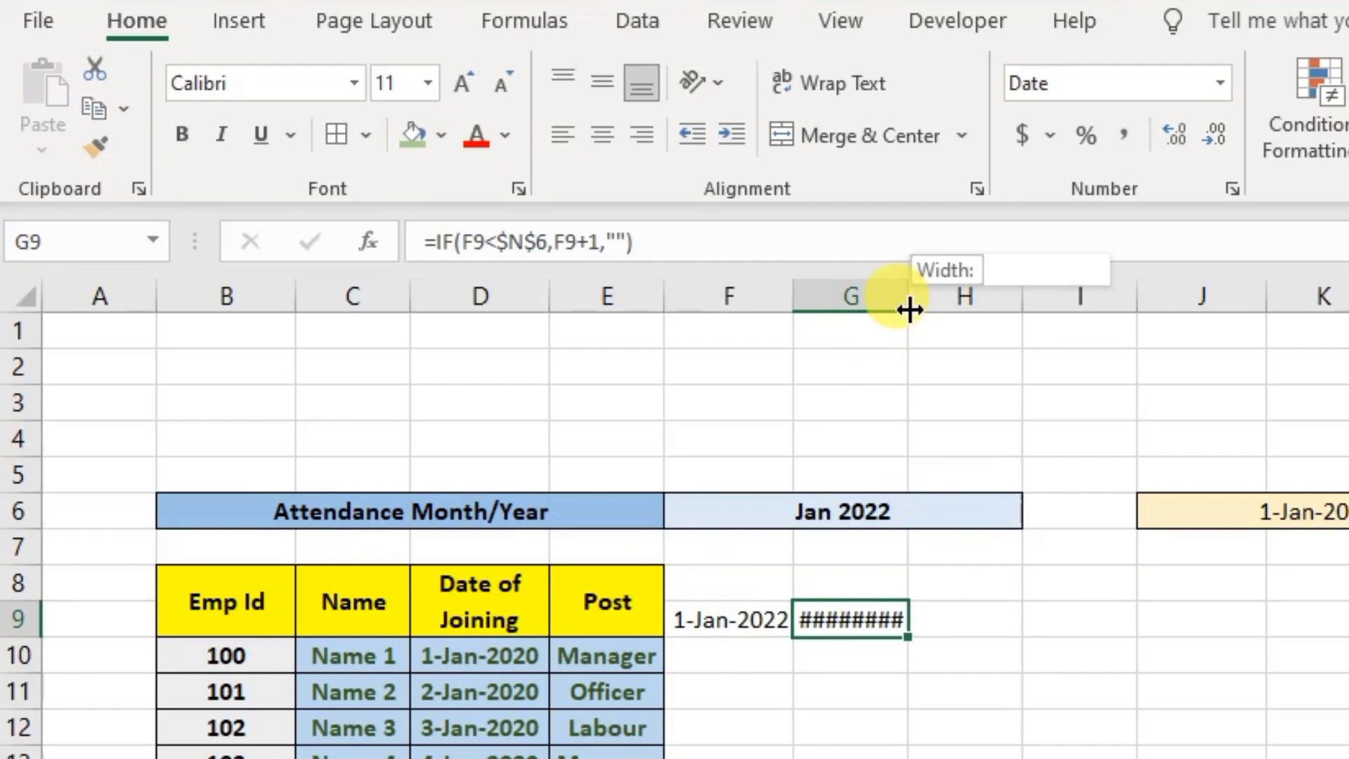
{"action": "double_click", "coordinate": [912, 294]}
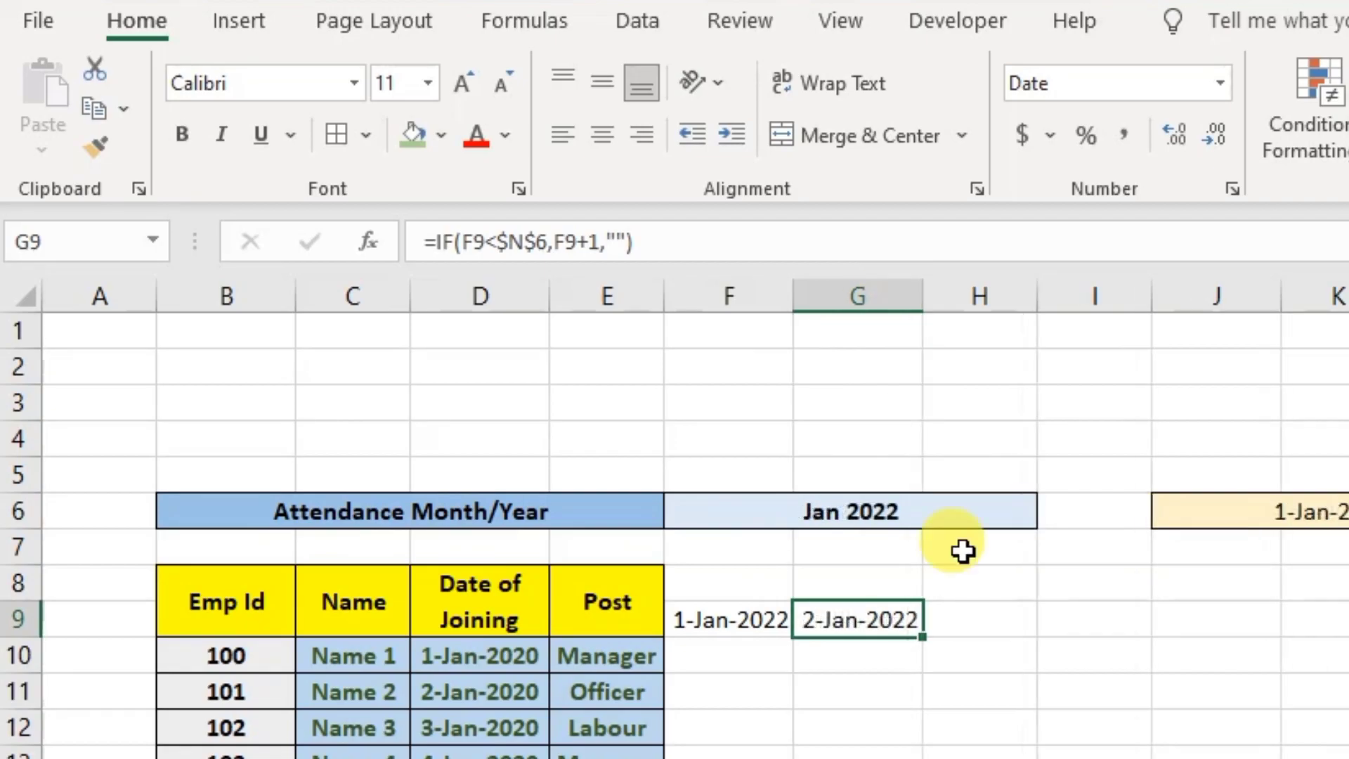
Fill the date formula from G9 into H9, widening column H to fit, and check the formulas in F9:H9.
{"action": "left_click", "coordinate": [740, 620]}
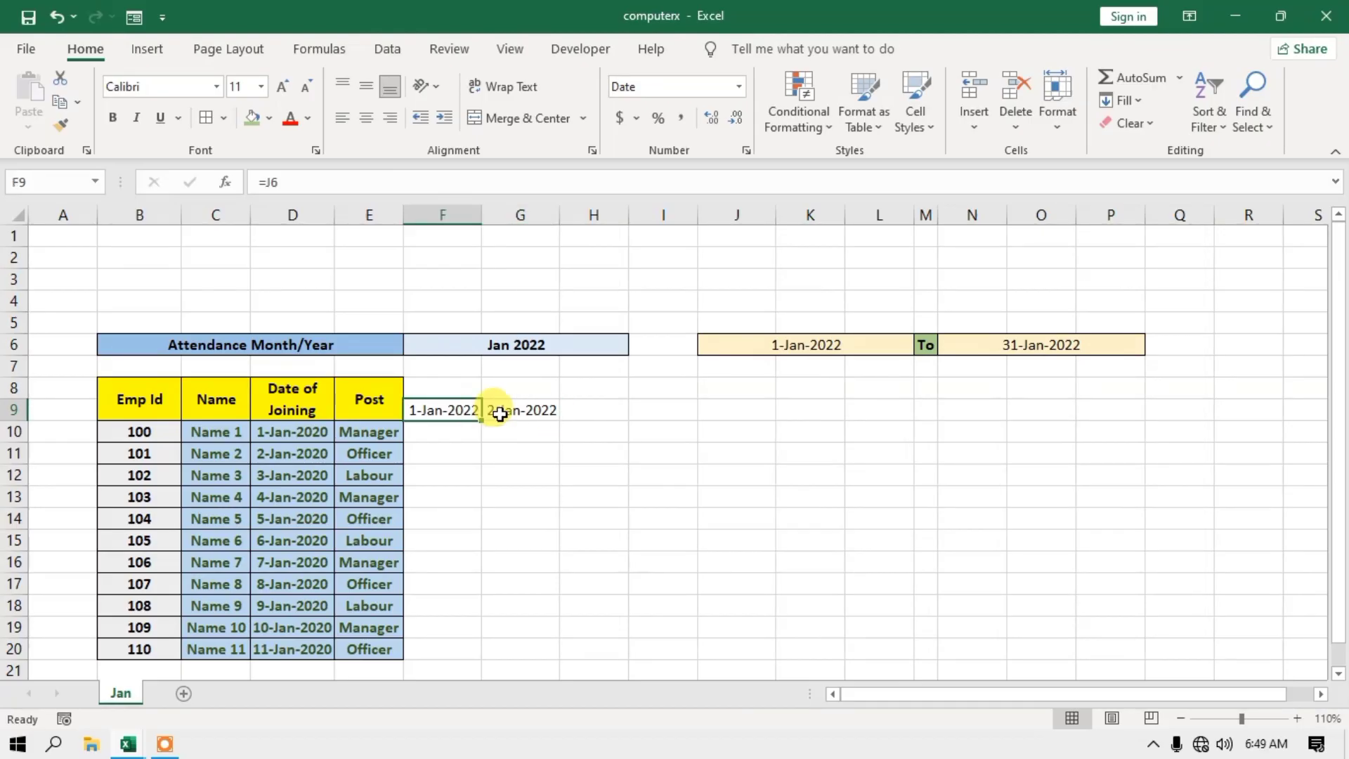
{"action": "left_click", "coordinate": [524, 412]}
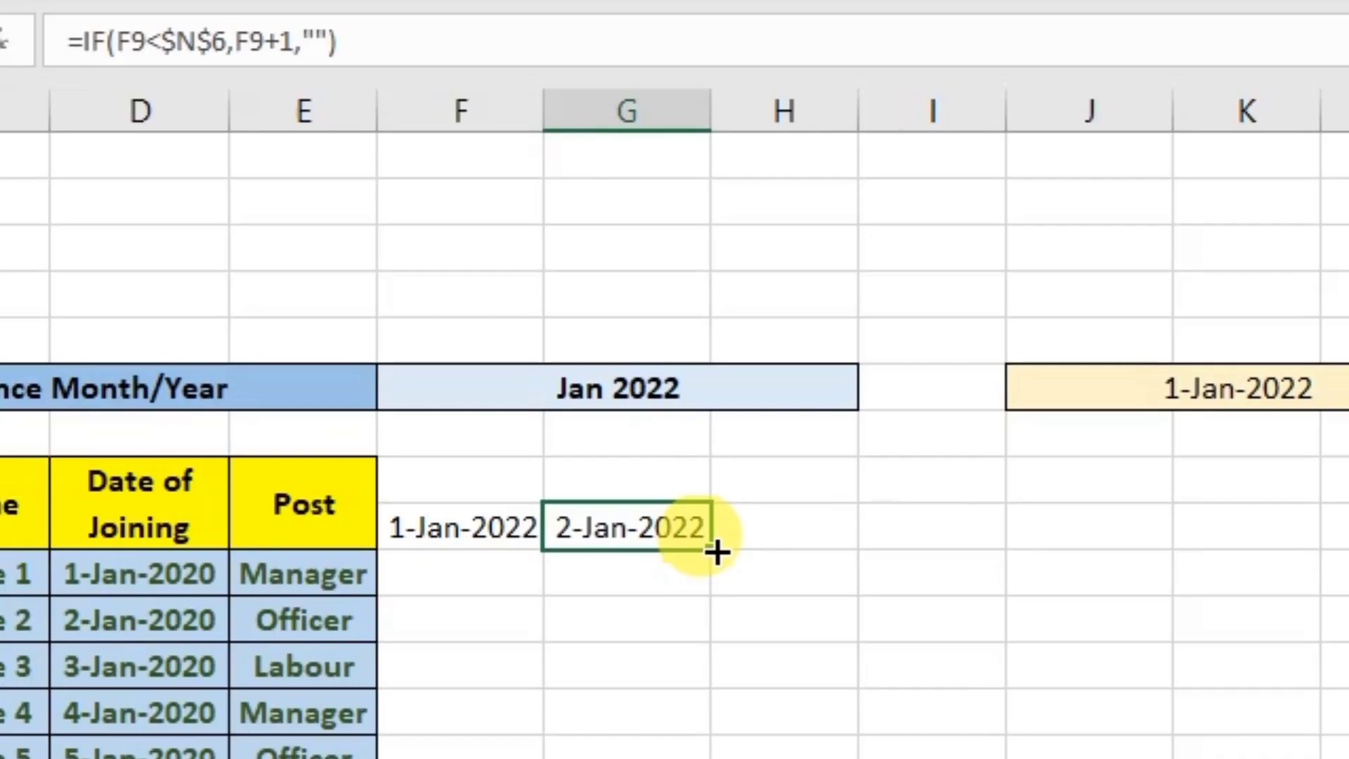
{"action": "left_click_drag", "start_coordinate": [563, 422], "coordinate": [627, 424]}
{"action": "left_click_drag", "start_coordinate": [859, 111], "coordinate": [878, 109]}
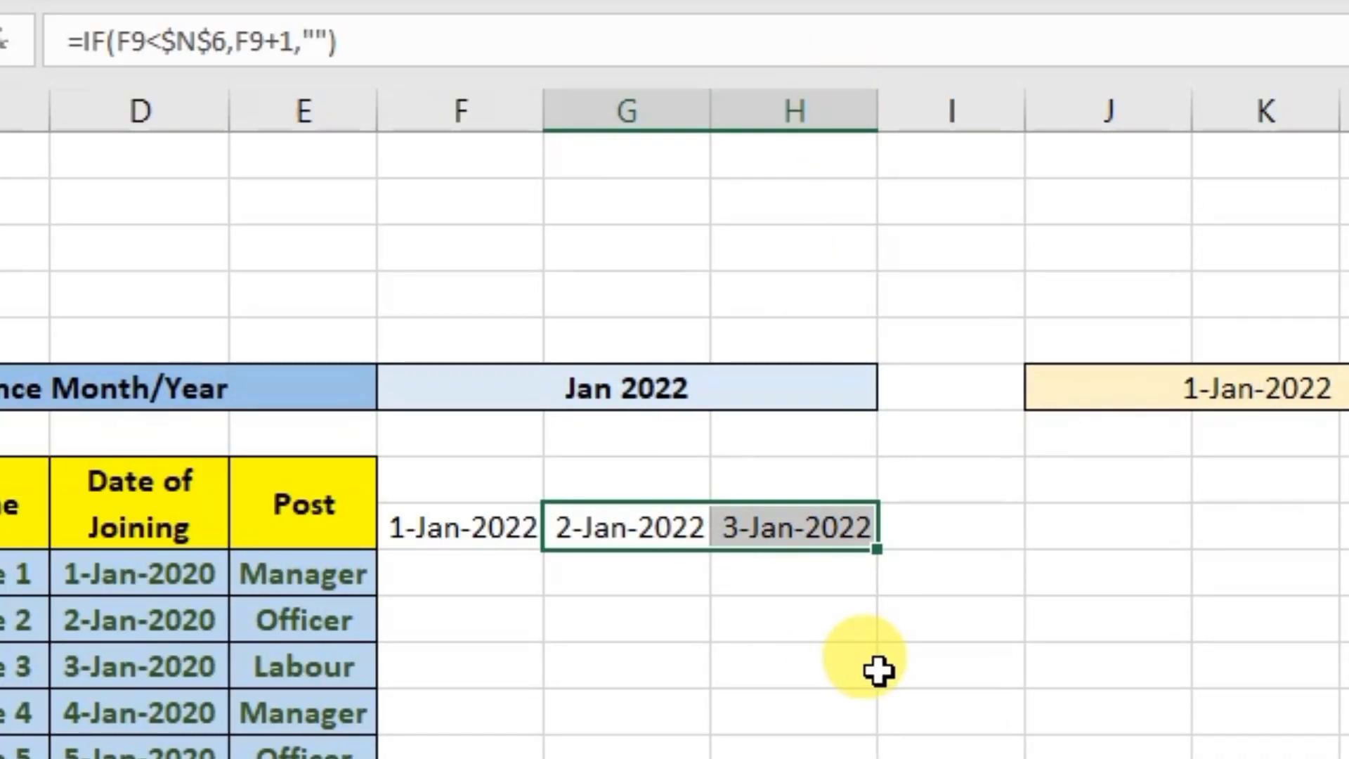
{"action": "left_click", "coordinate": [498, 520]}
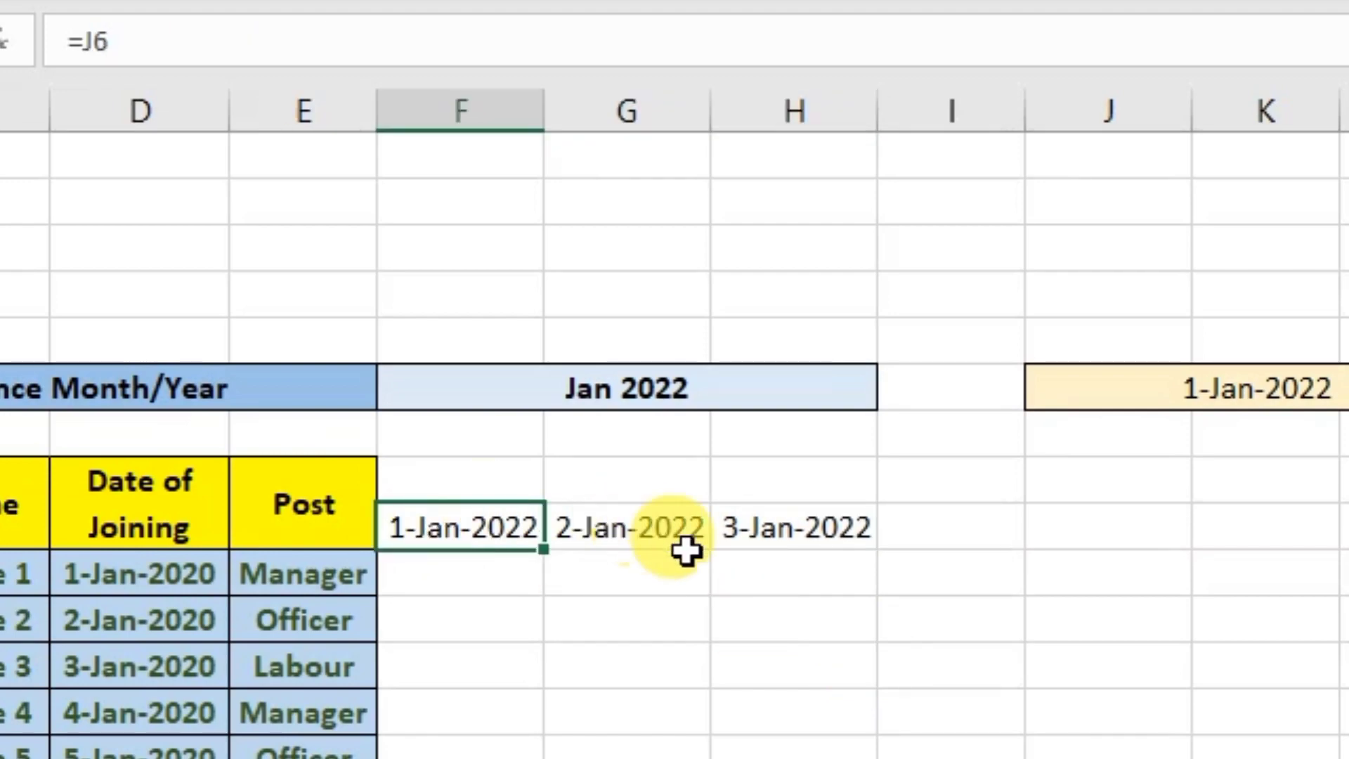
{"action": "left_click", "coordinate": [610, 539]}
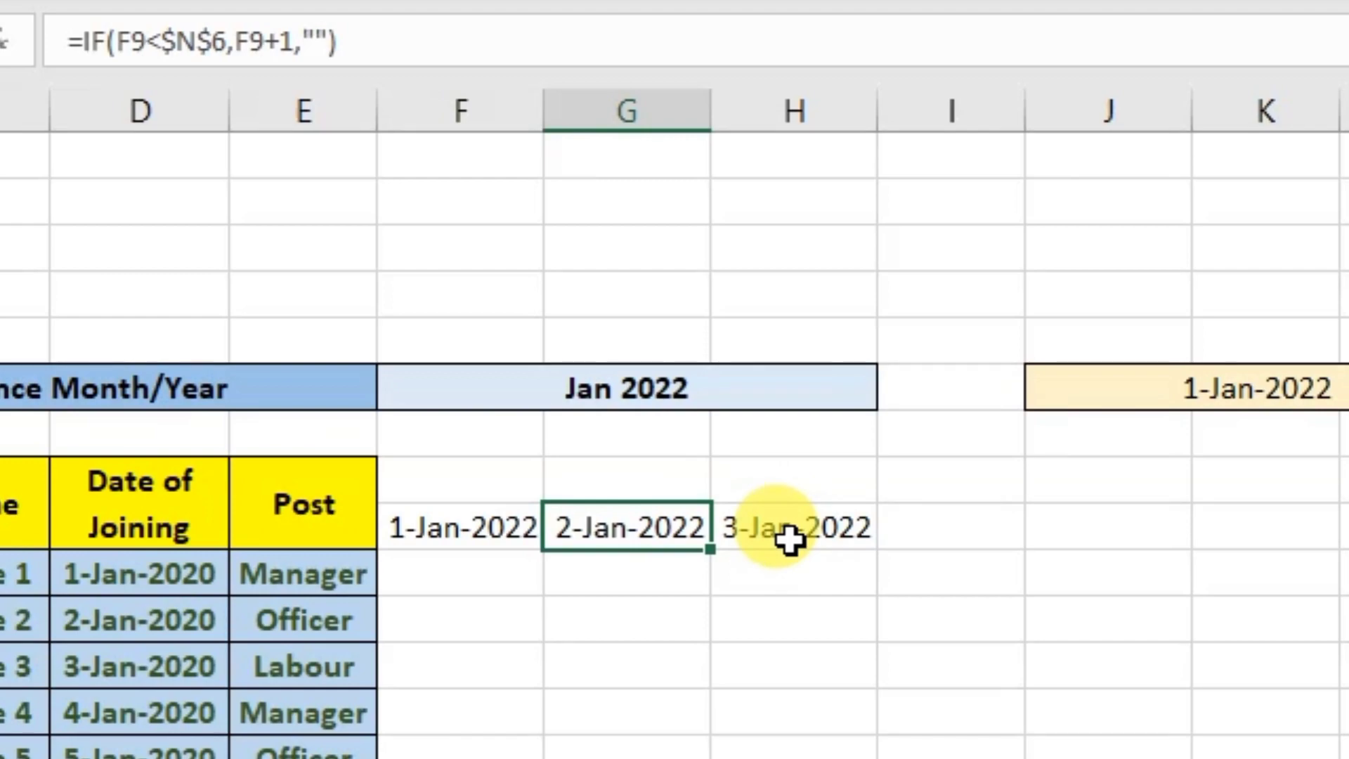
{"action": "left_click", "coordinate": [482, 527]}
{"action": "left_click", "coordinate": [623, 524]}
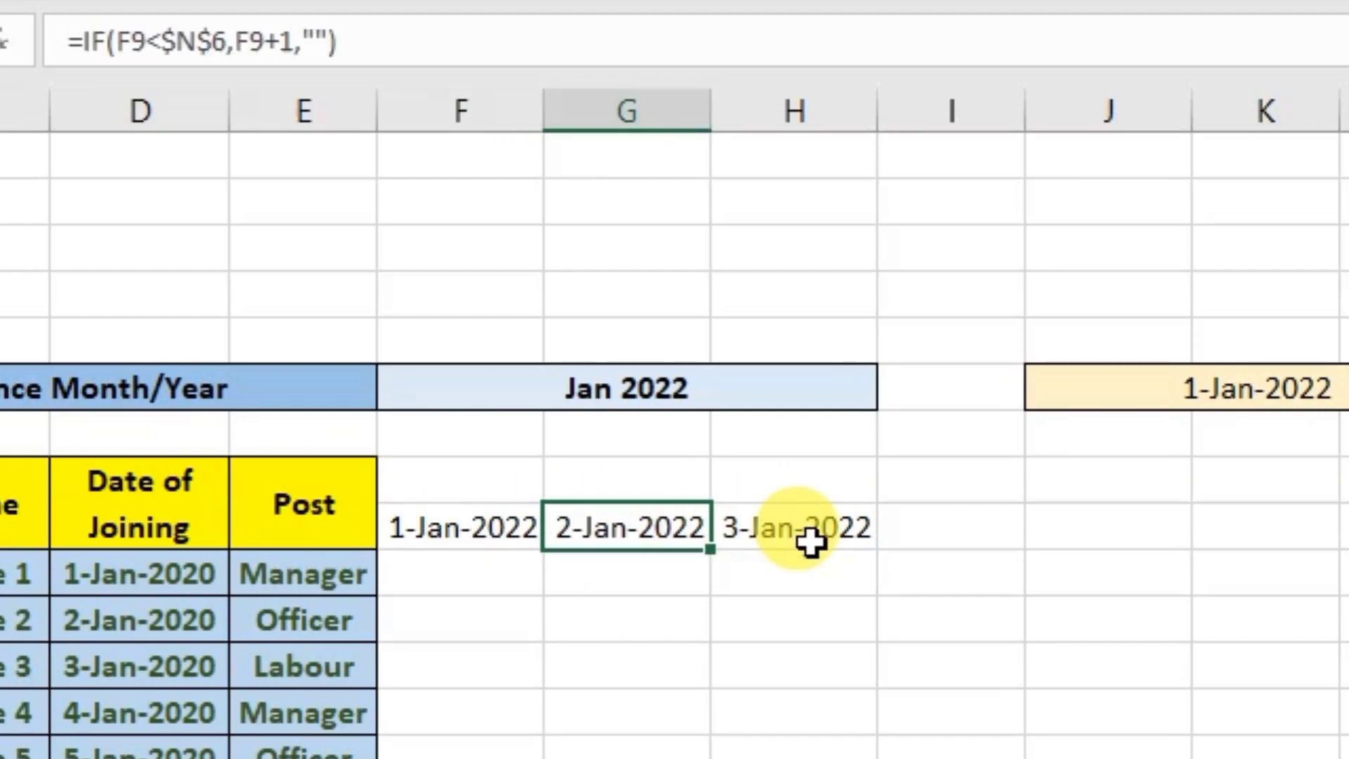
{"action": "left_click", "coordinate": [812, 541]}
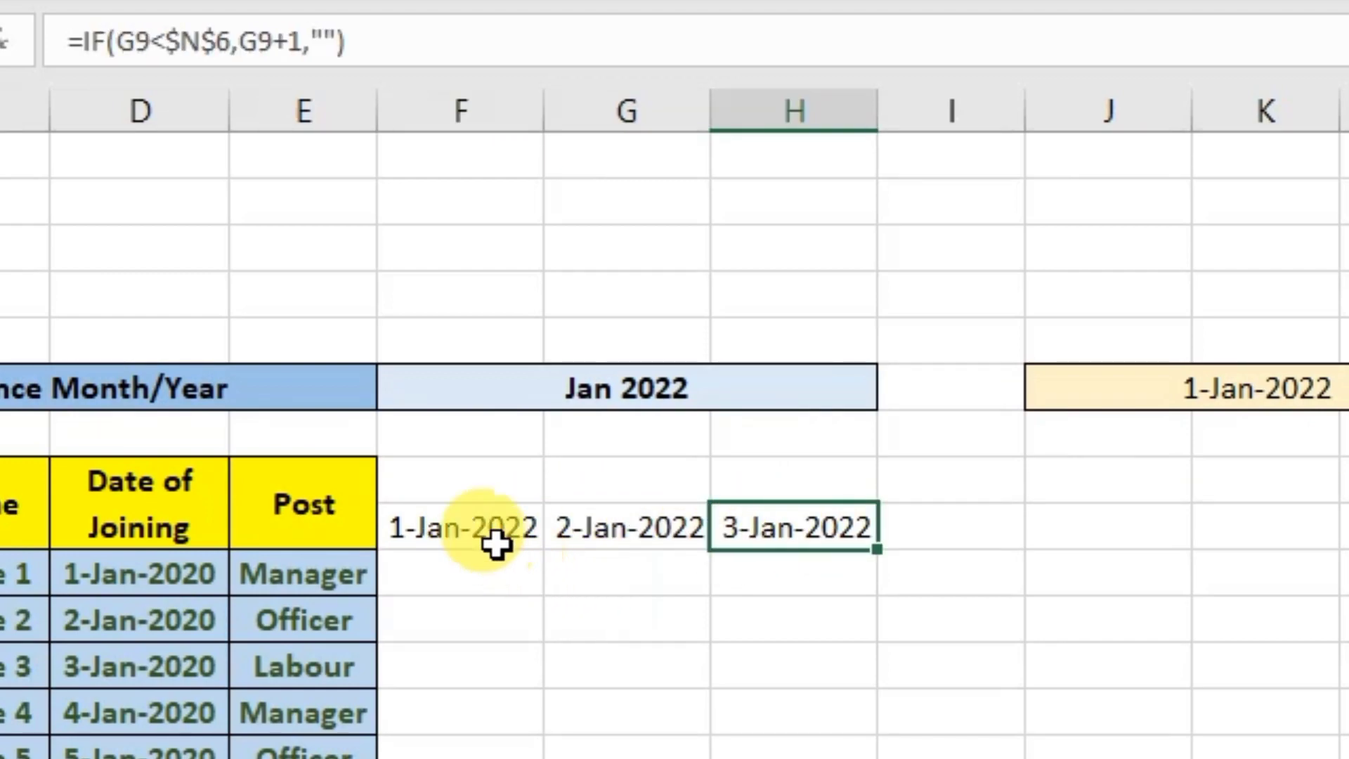
Apply the custom number format dd to the dates in F9:H9 so only the day number shows.
{"action": "left_click_drag", "start_coordinate": [440, 527], "coordinate": [724, 523]}
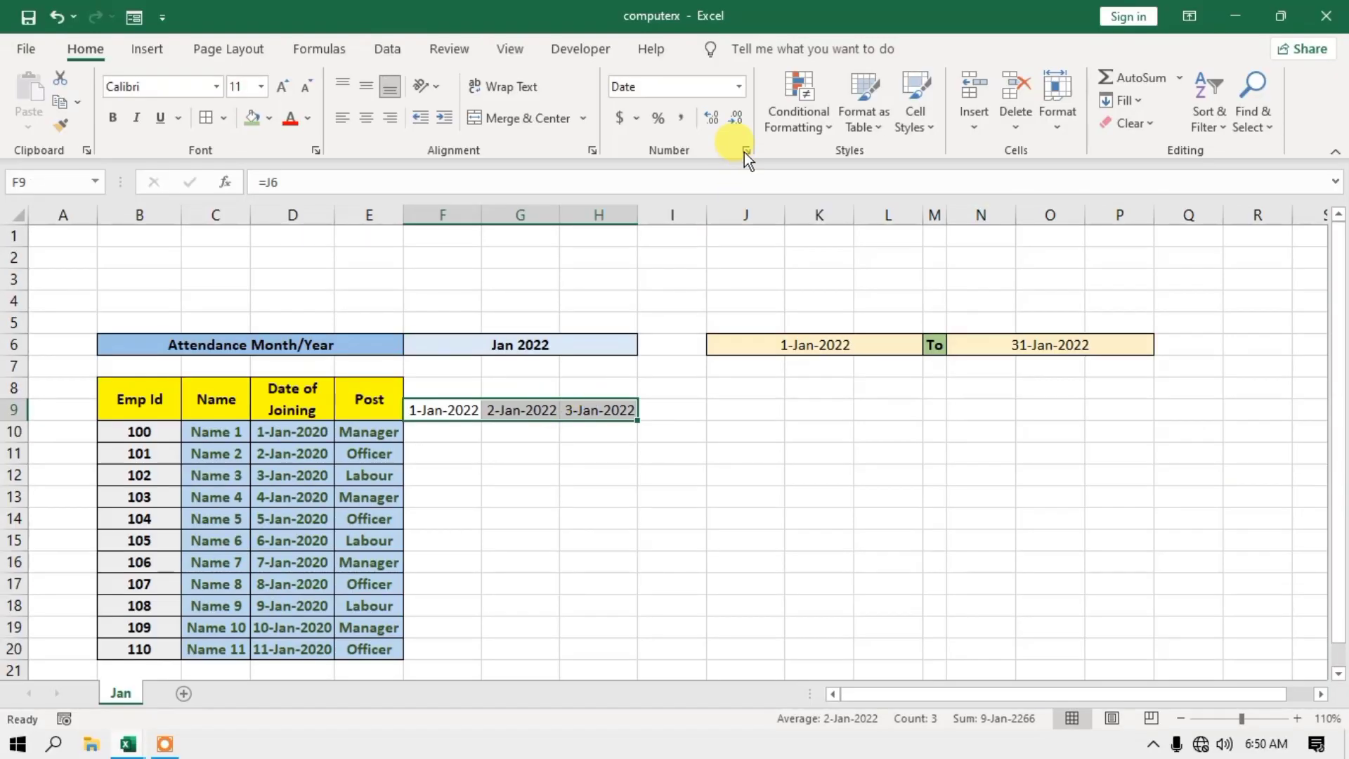
{"action": "right_click", "coordinate": [534, 408]}
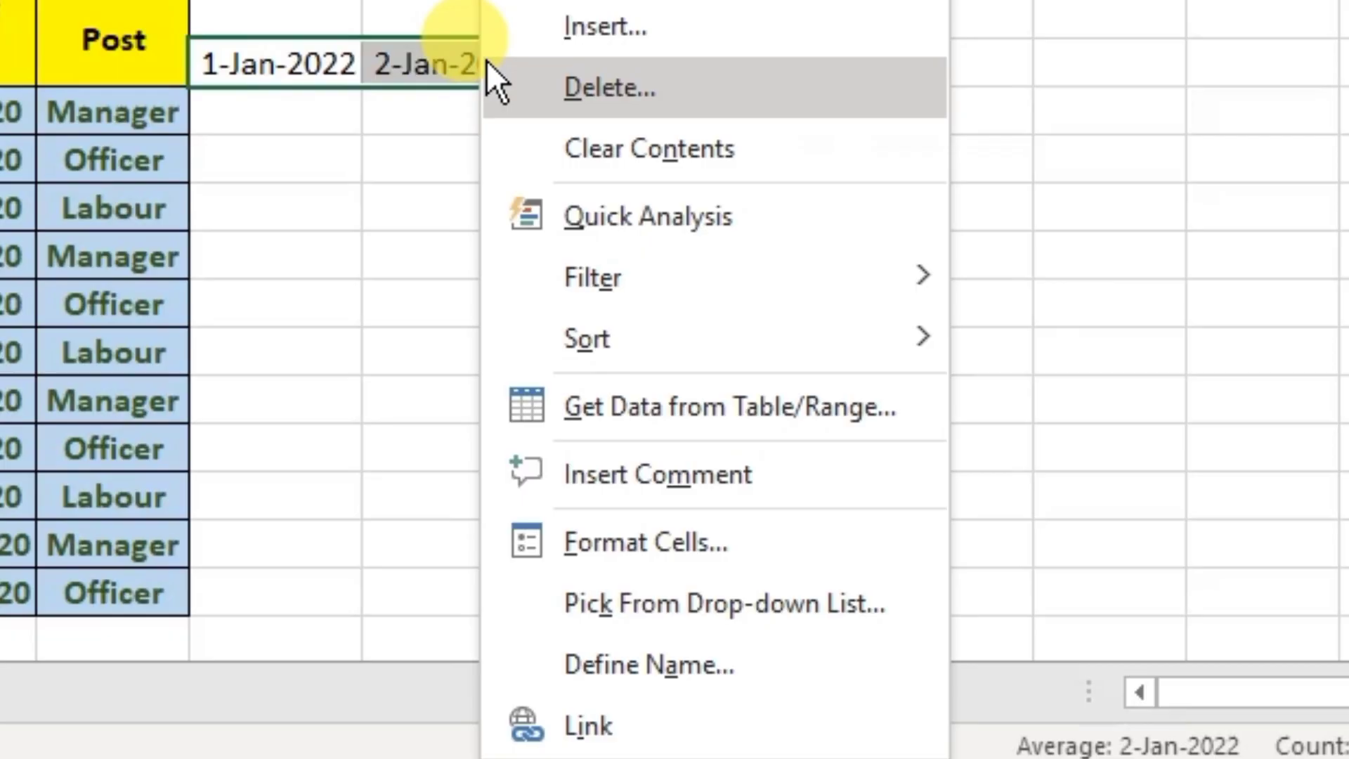
{"action": "left_click", "coordinate": [640, 543]}
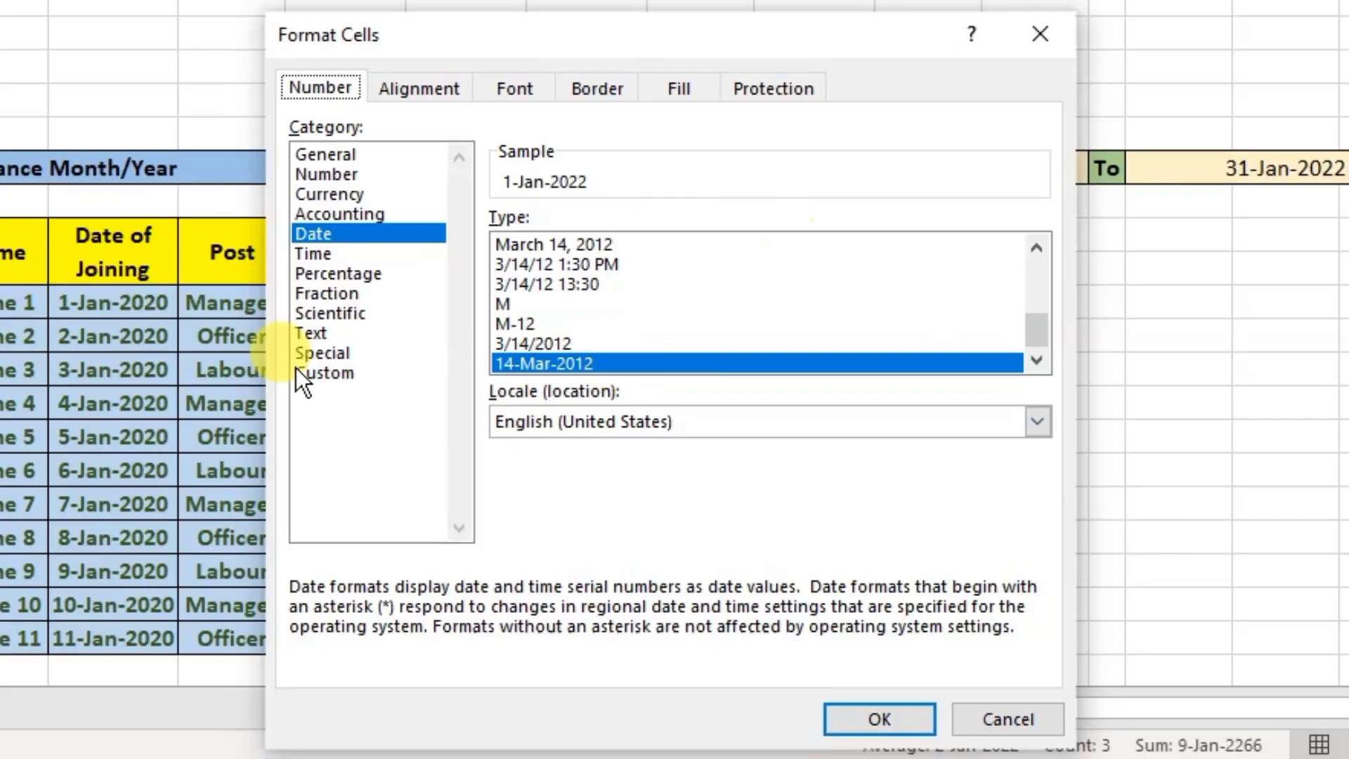
{"action": "left_click", "coordinate": [416, 478]}
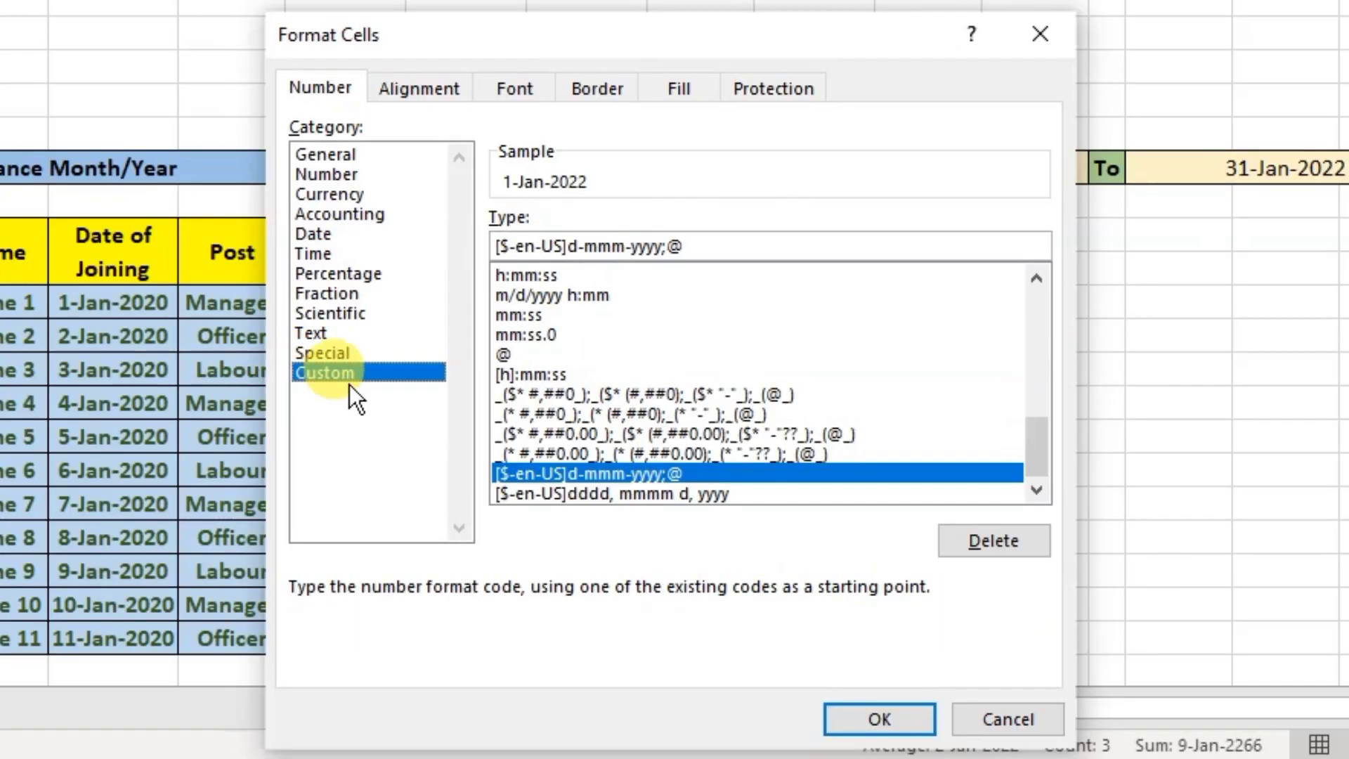
{"action": "left_click_drag", "start_coordinate": [693, 246], "coordinate": [495, 246]}
{"action": "left_click_drag", "start_coordinate": [695, 246], "coordinate": [485, 246]}
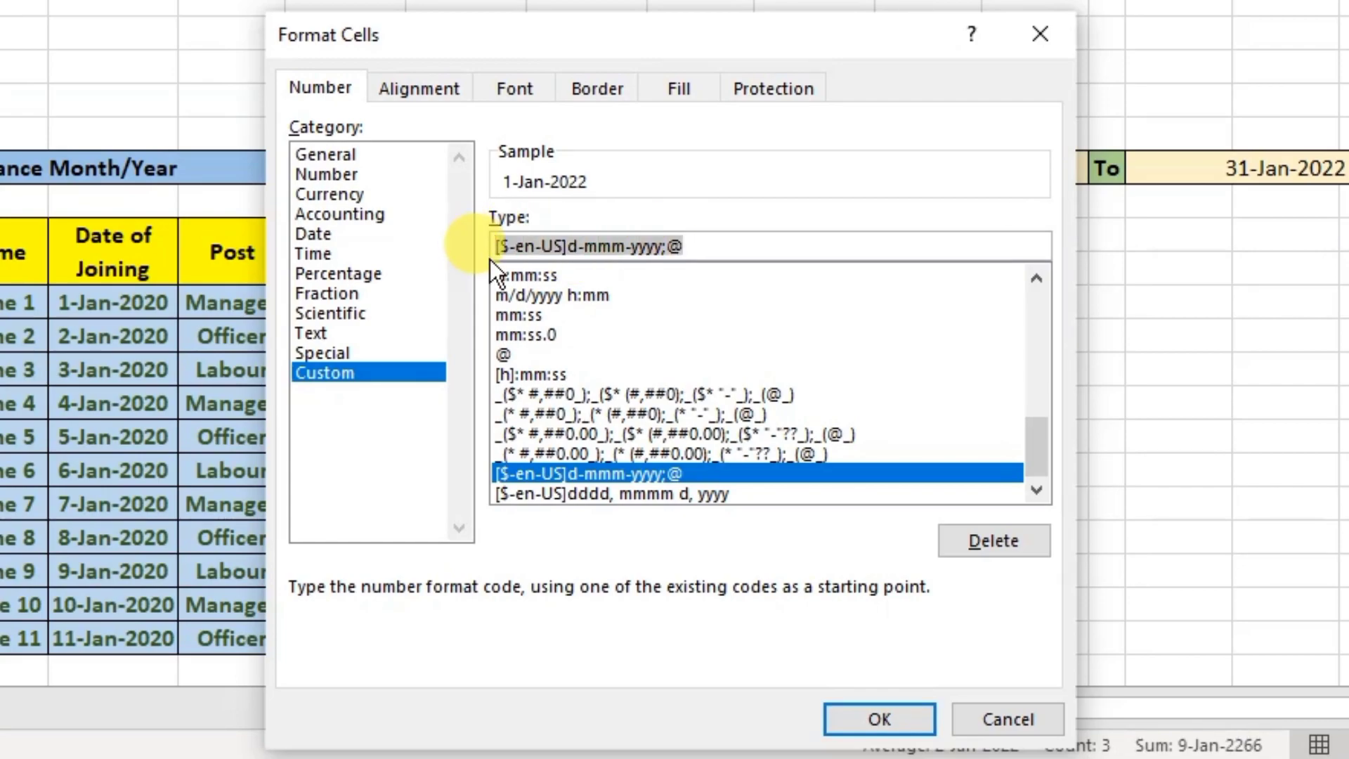
{"action": "type", "text": "dd"}
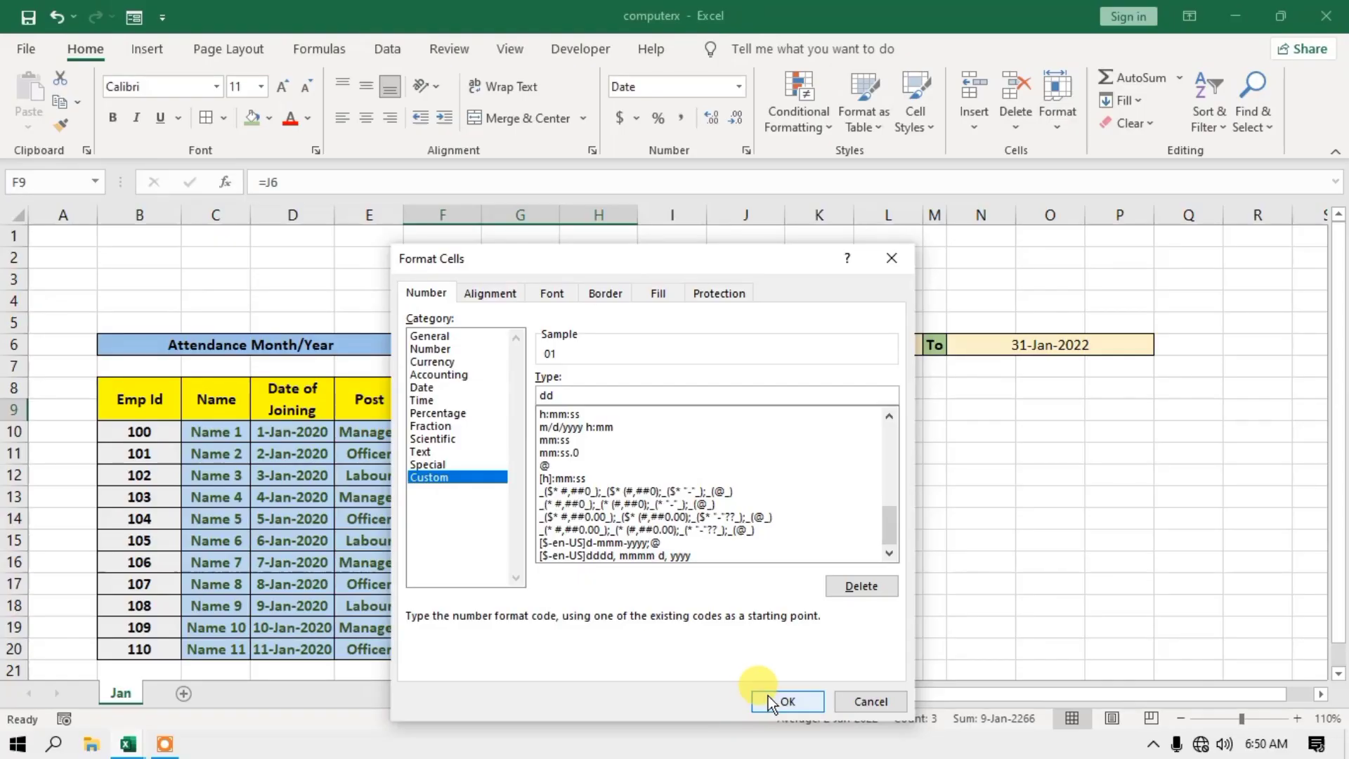
{"action": "left_click", "coordinate": [879, 719]}
{"action": "left_click", "coordinate": [452, 412]}
{"action": "left_click", "coordinate": [551, 413]}
{"action": "left_click", "coordinate": [599, 406]}
{"action": "left_click_drag", "start_coordinate": [600, 407], "coordinate": [588, 407]}
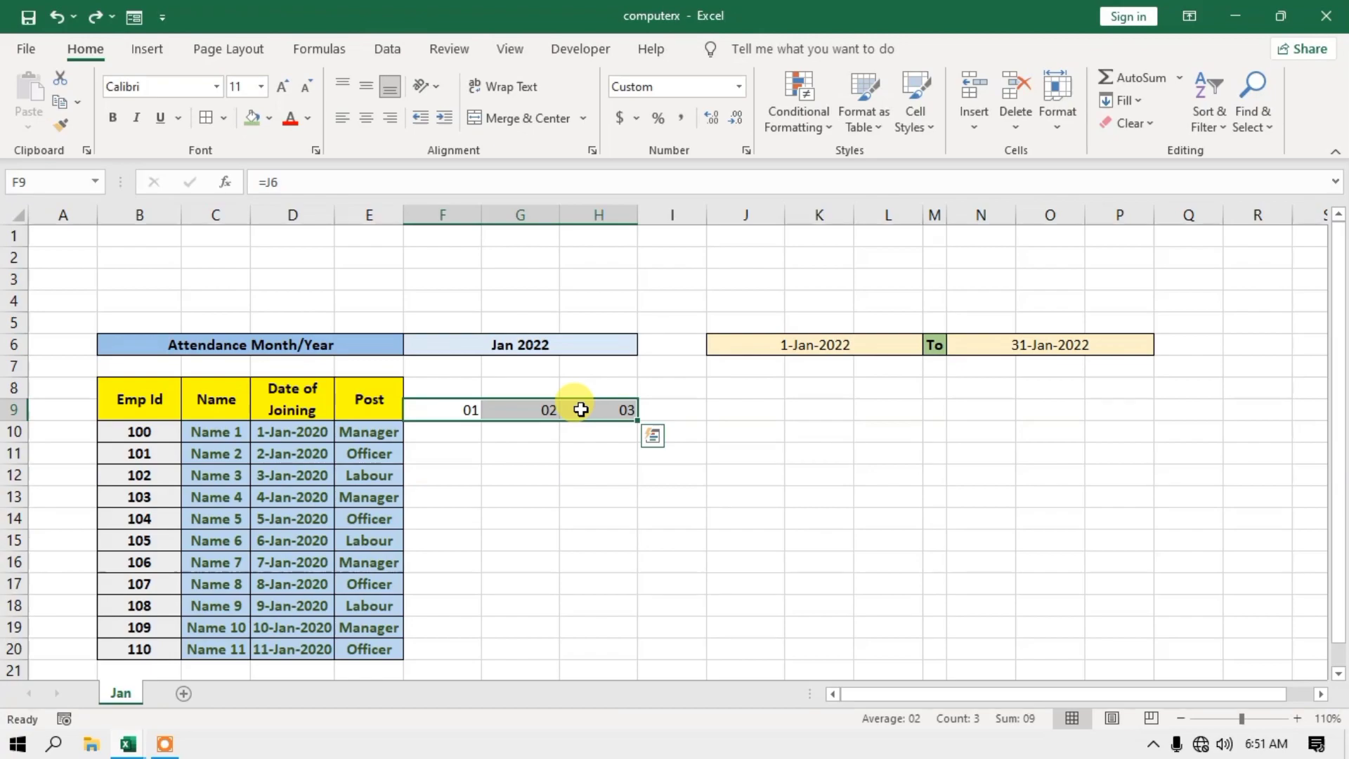
Fill the date formula from H9 across row 9 to AJ9, covering the days through 31.
{"action": "left_click", "coordinate": [594, 411]}
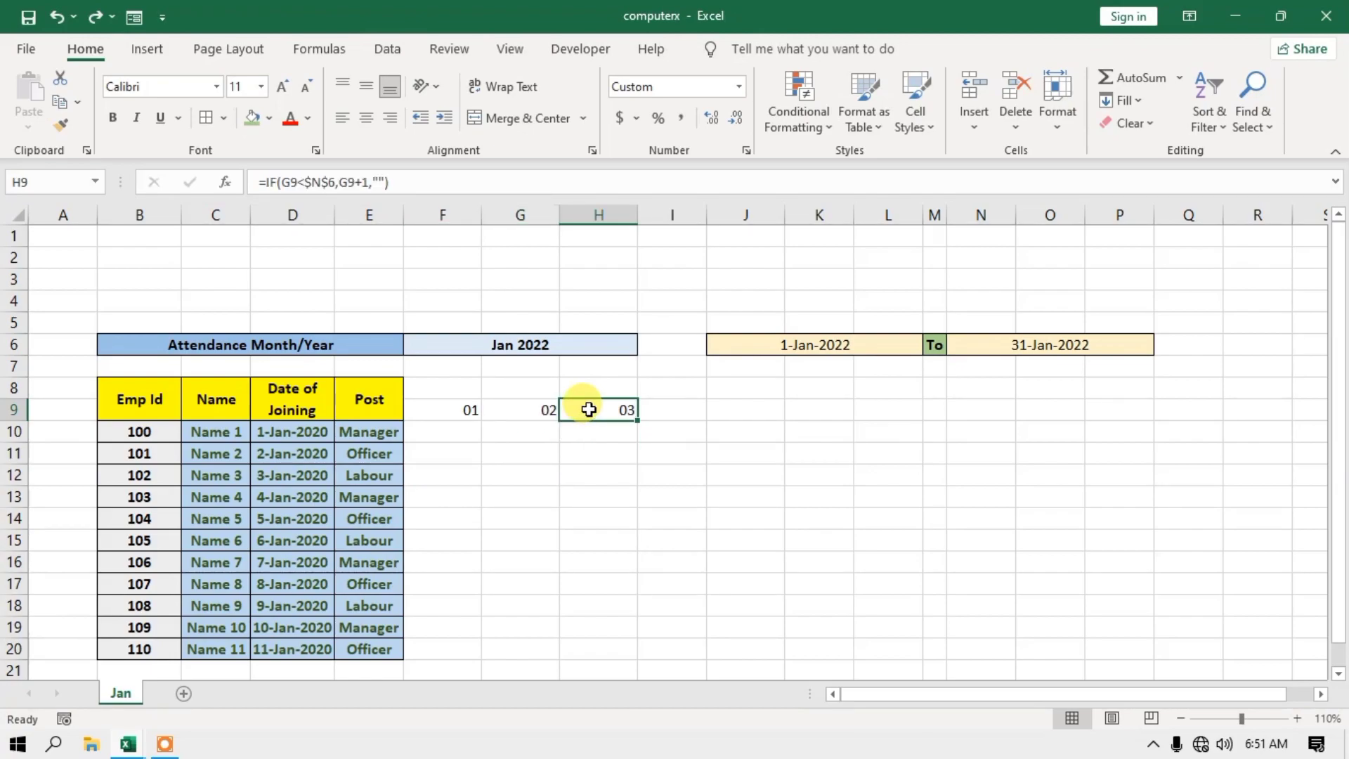
{"action": "left_click_drag", "start_coordinate": [637, 421], "coordinate": [1232, 419]}
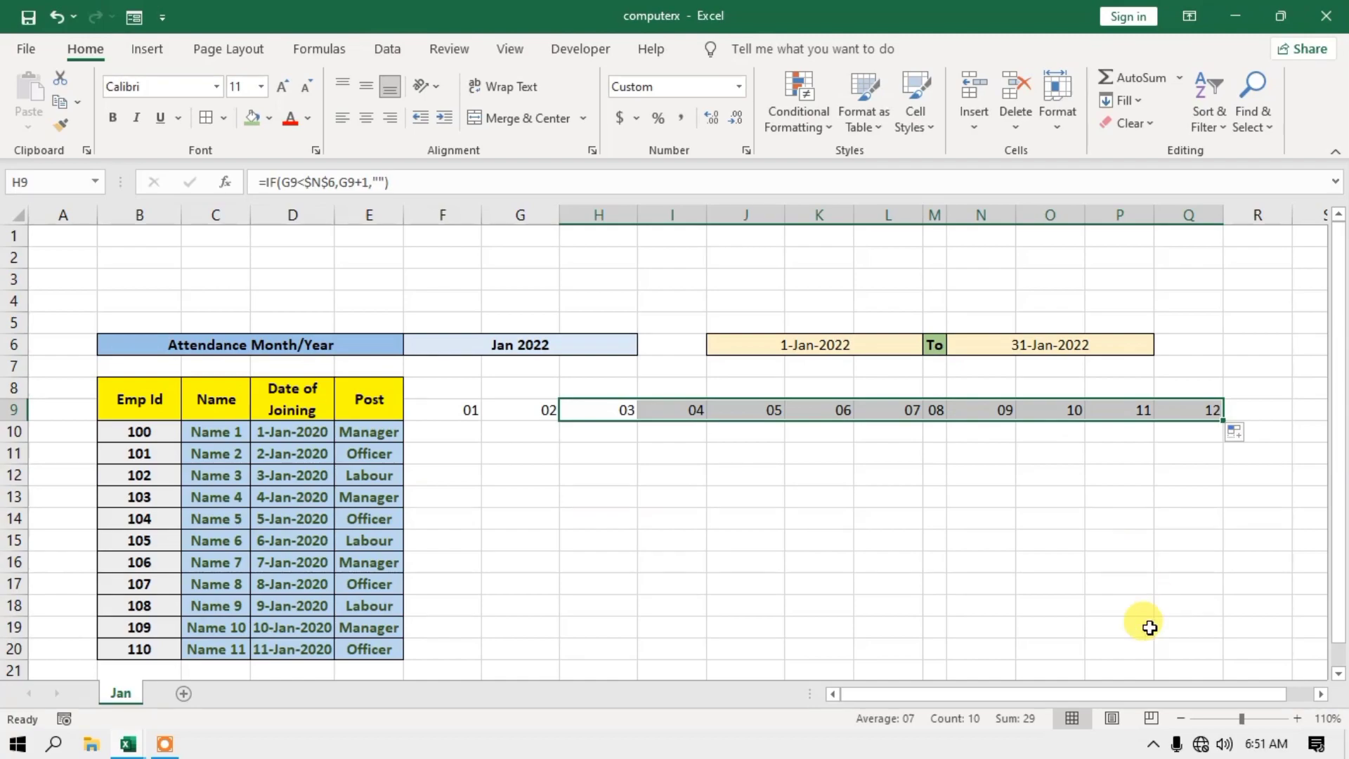
{"action": "left_click", "coordinate": [1321, 694]}
{"action": "left_click_drag", "start_coordinate": [696, 421], "coordinate": [933, 420]}
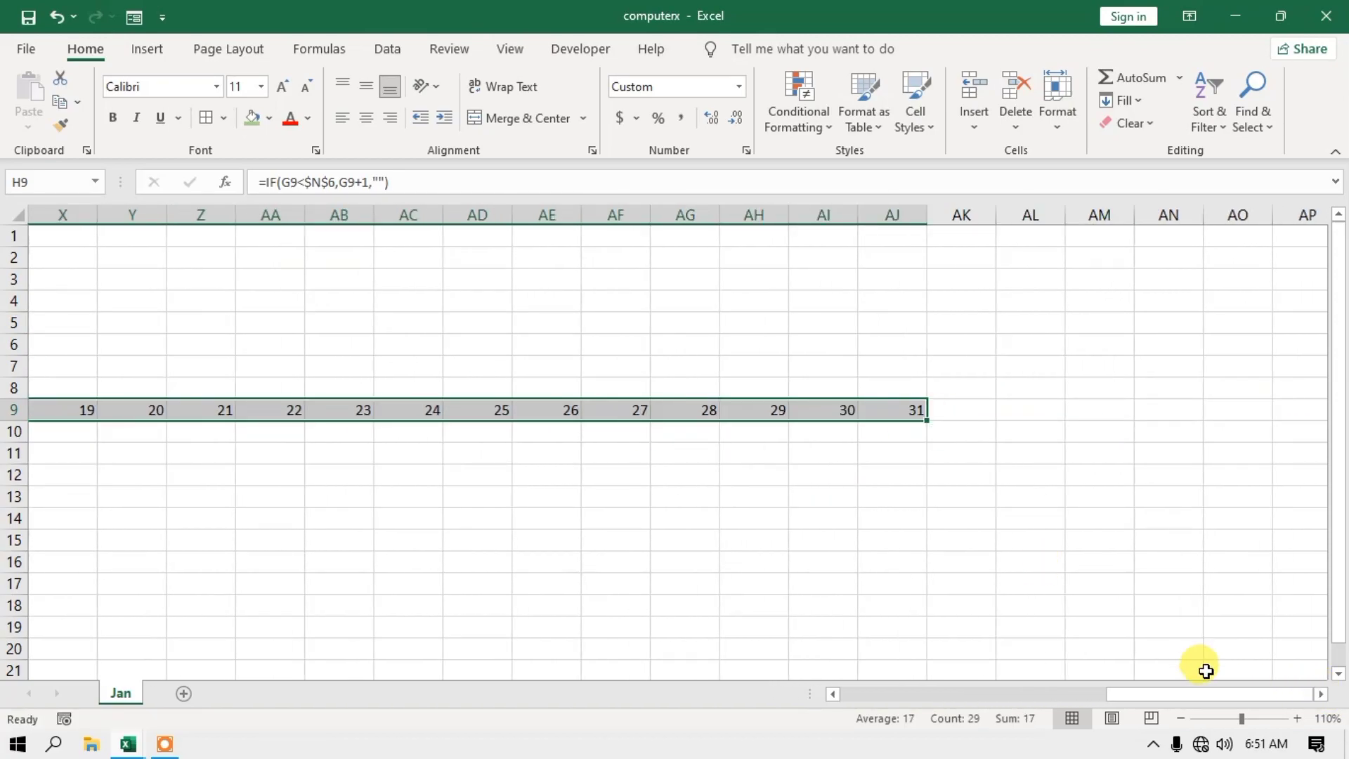
{"action": "left_click_drag", "start_coordinate": [1230, 692], "coordinate": [921, 693]}
{"action": "left_click", "coordinate": [467, 391]}
{"action": "left_click", "coordinate": [609, 388]}
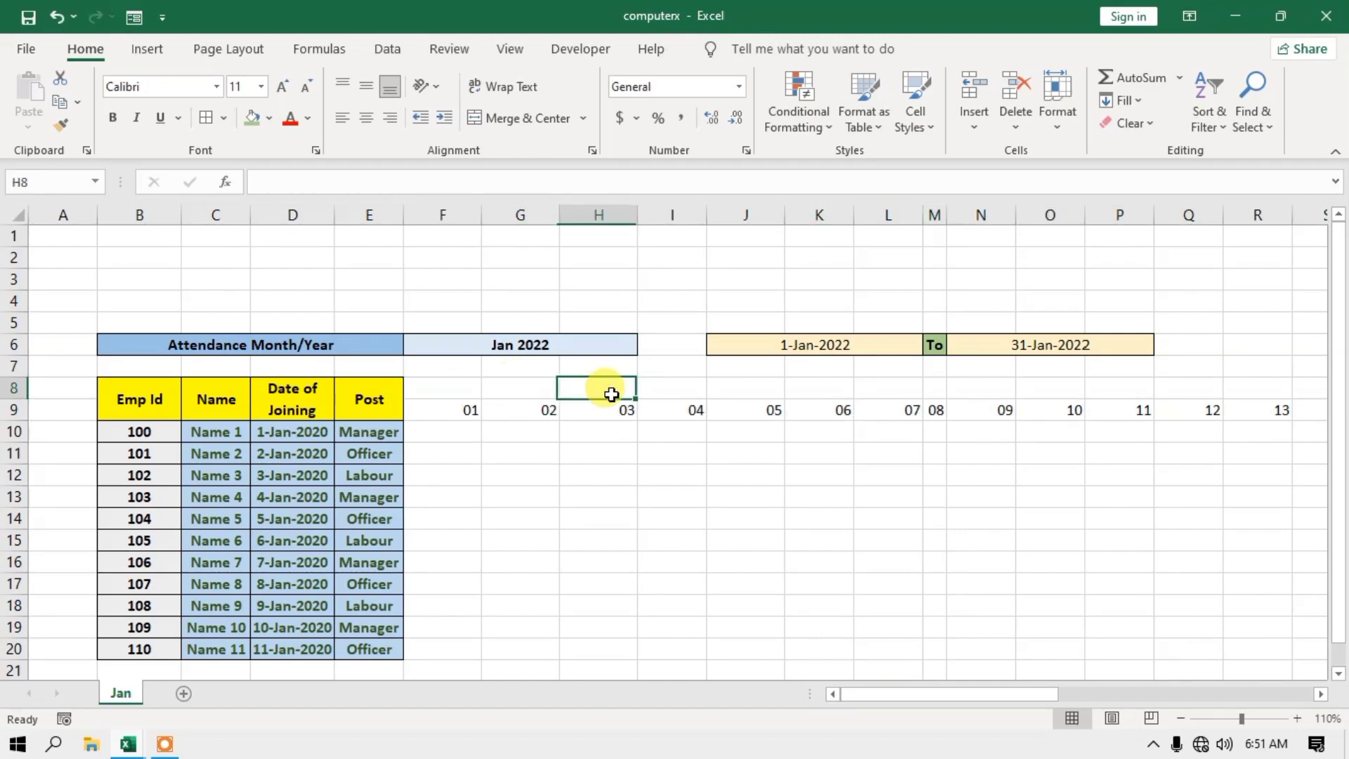
Enter the formula =TEXT(F9,"ddd") in F8 to show the weekday name above the first day number.
{"action": "left_click", "coordinate": [463, 410]}
{"action": "left_click", "coordinate": [468, 386]}
{"action": "left_click", "coordinate": [555, 391]}
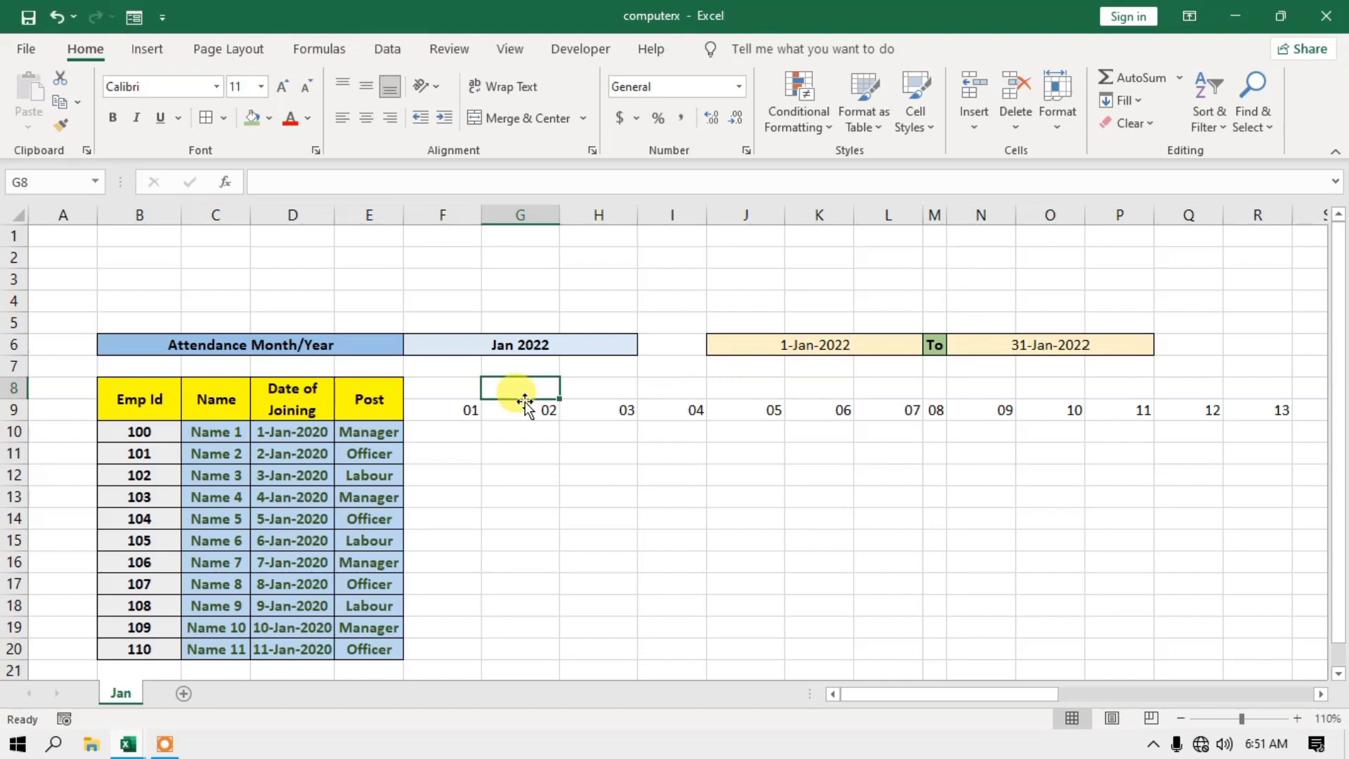
{"action": "left_click", "coordinate": [440, 392]}
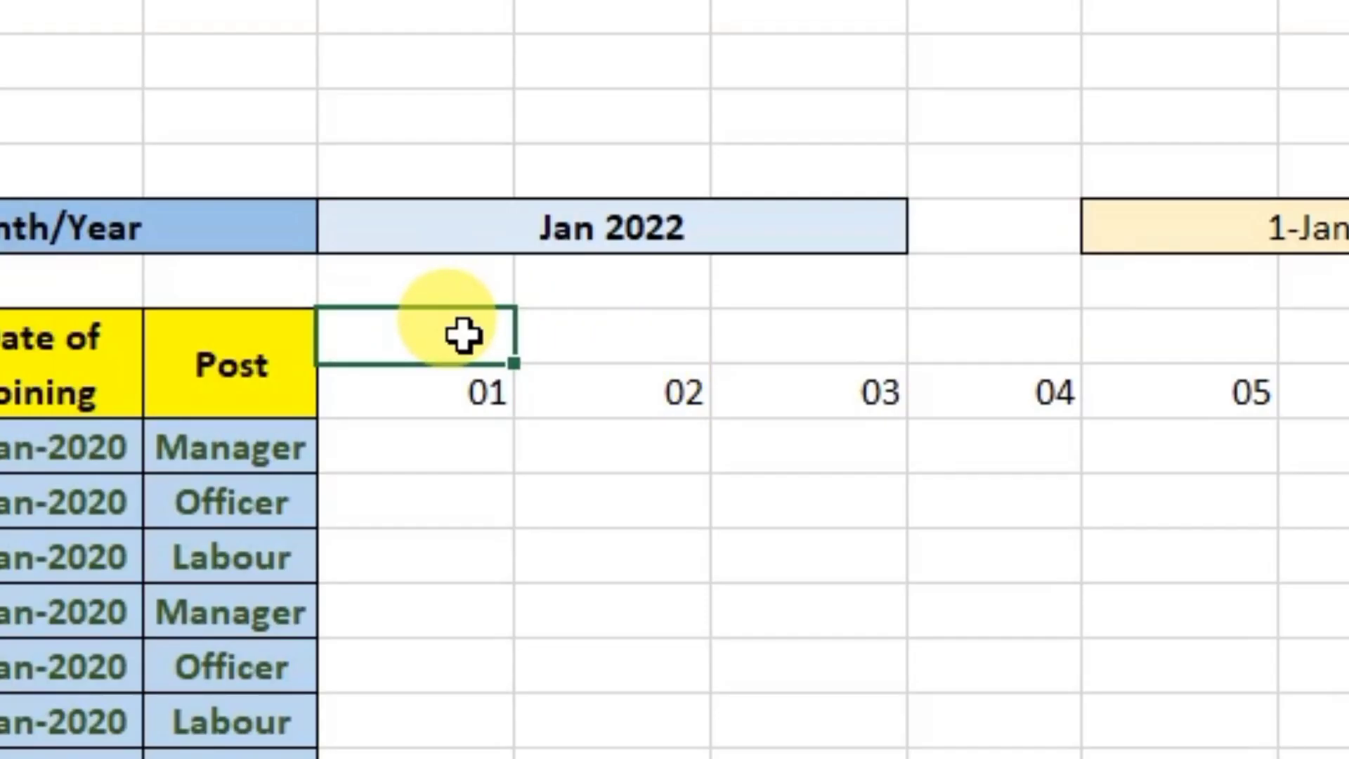
{"action": "type", "text": "="}
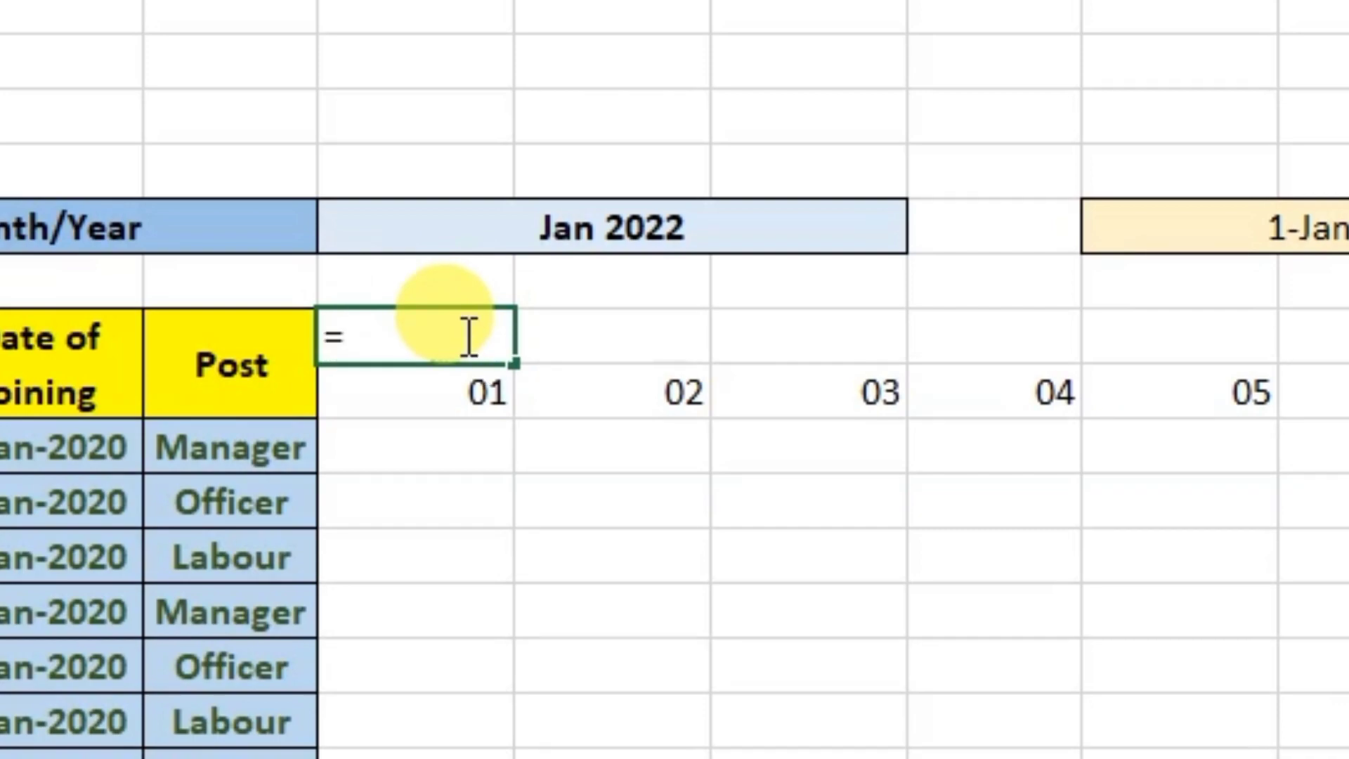
{"action": "type", "text": "te"}
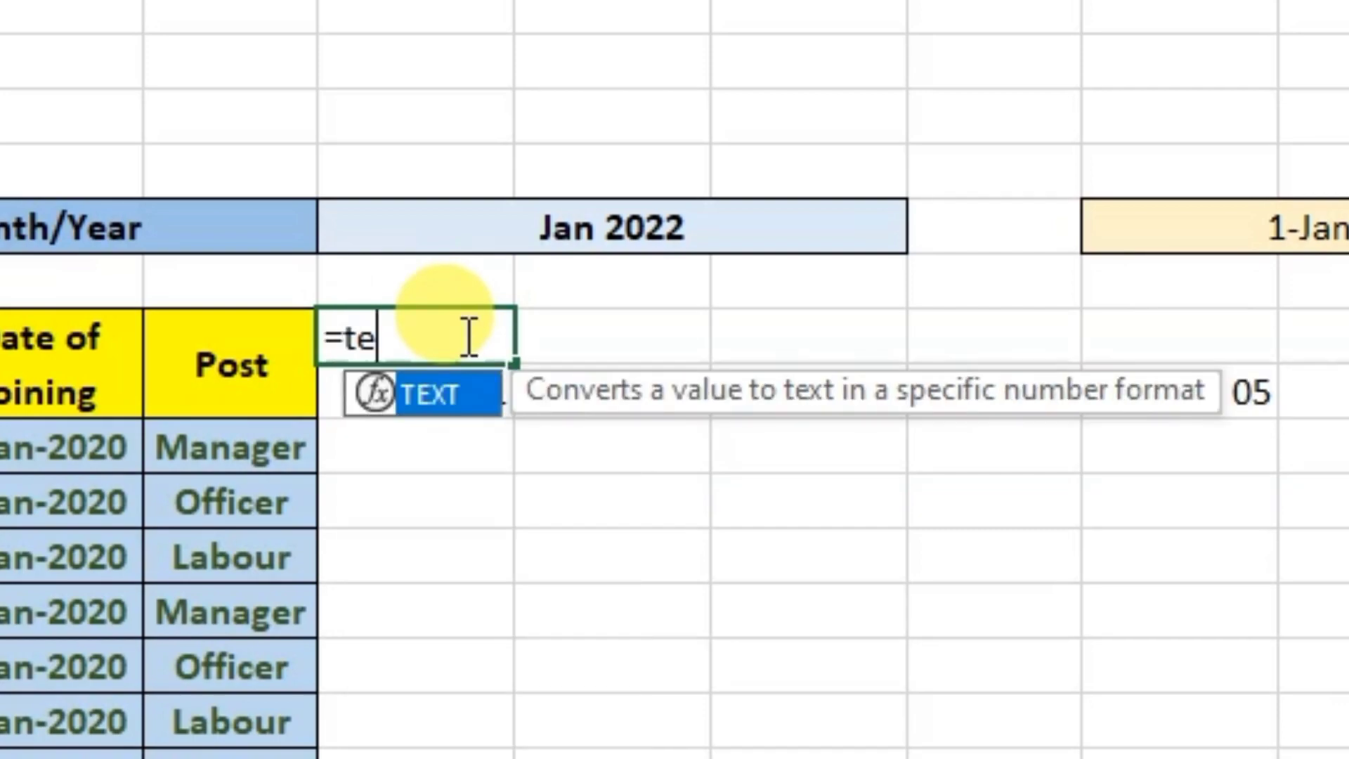
{"action": "key", "text": "Tab"}
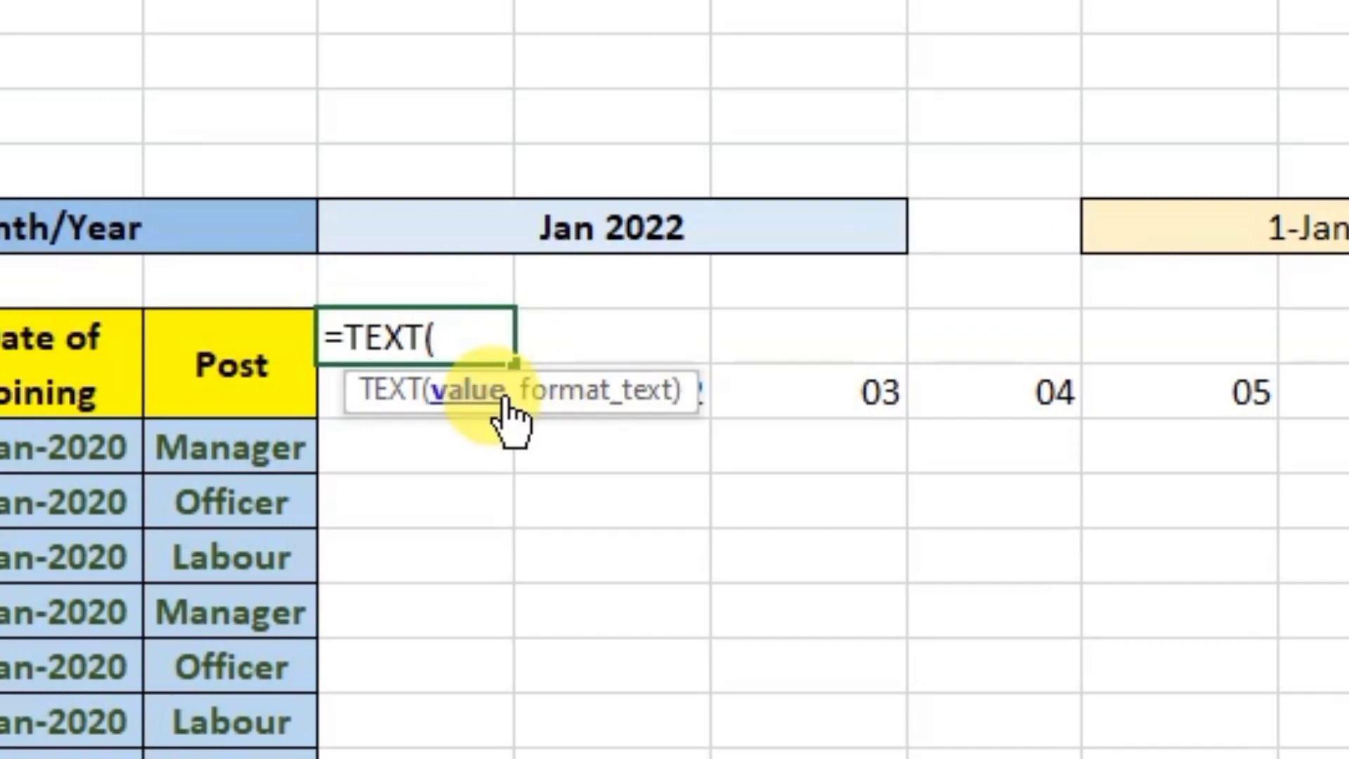
{"action": "left_click_drag", "start_coordinate": [542, 395], "coordinate": [560, 503]}
{"action": "left_click", "coordinate": [442, 397]}
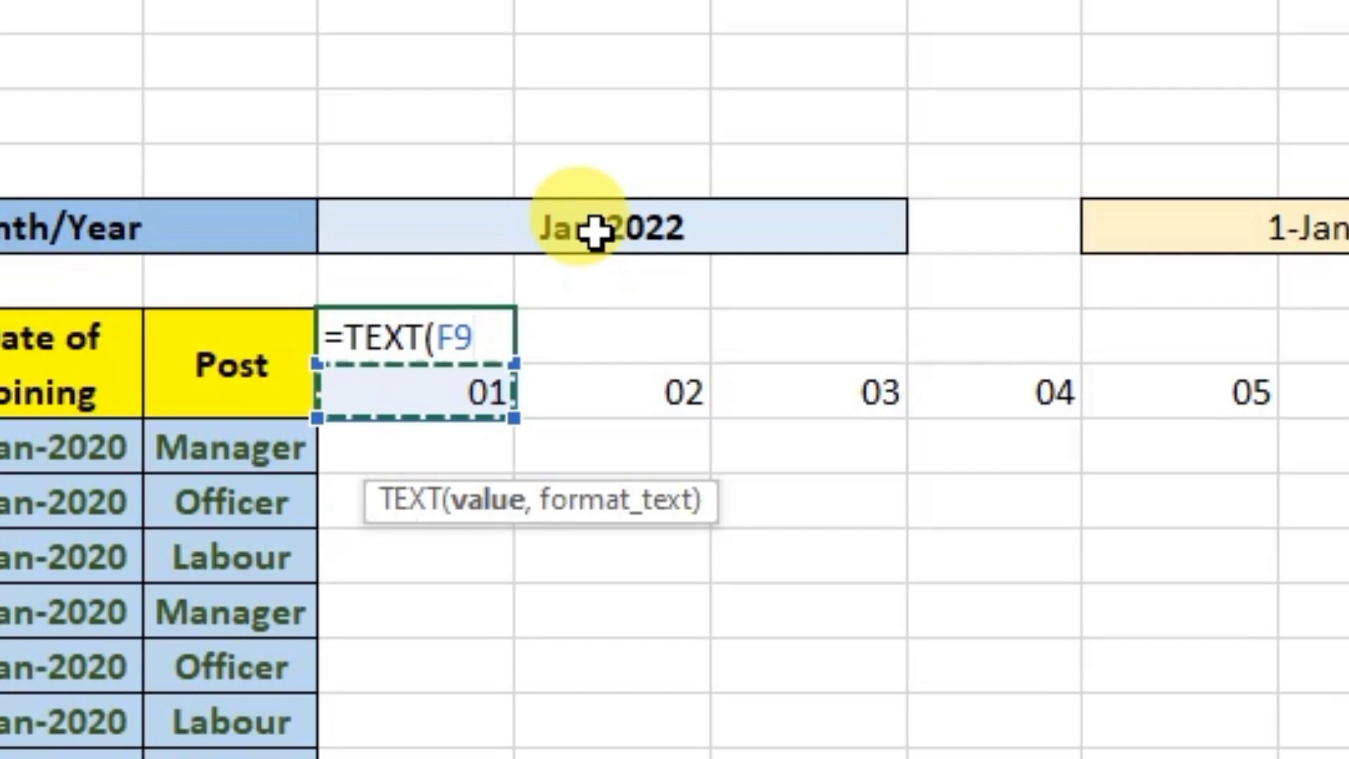
{"action": "type", "text": ",\"ddd"}
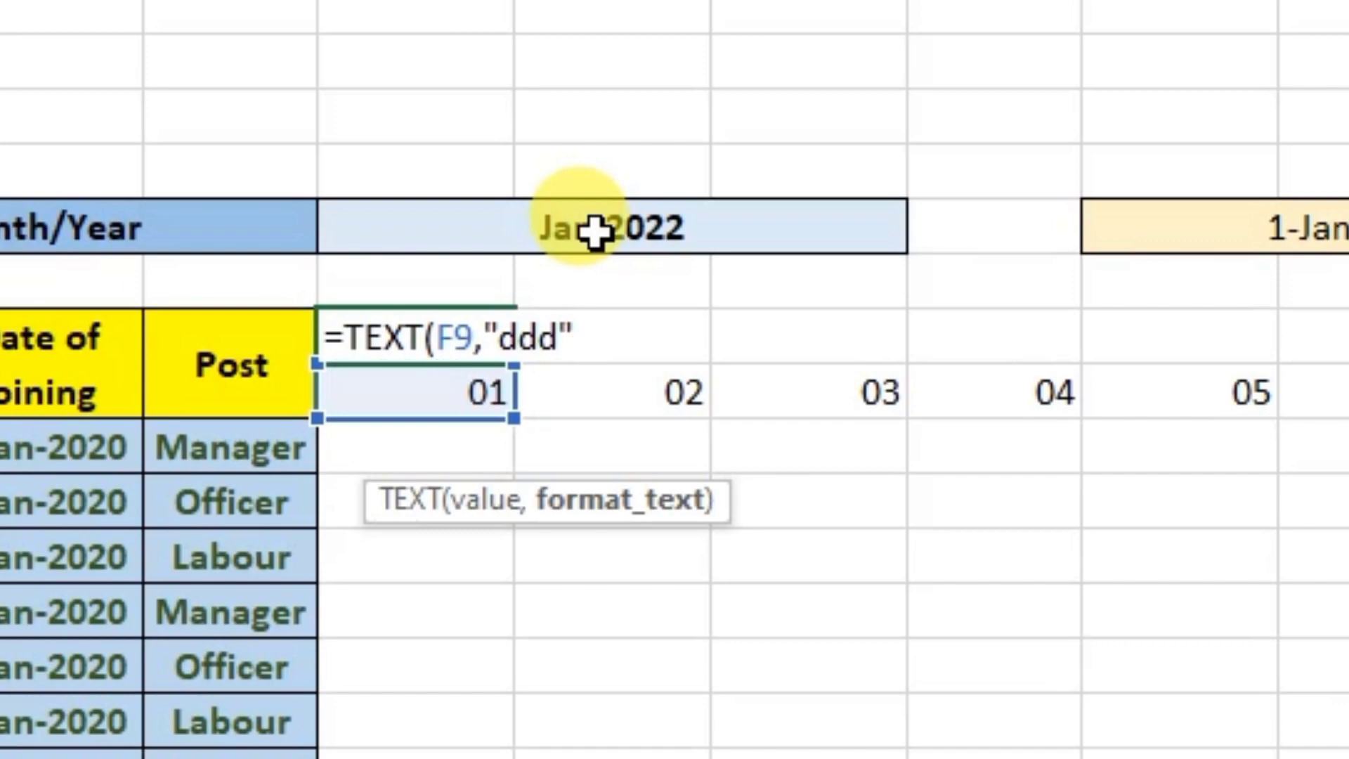
{"action": "key", "text": "Return"}
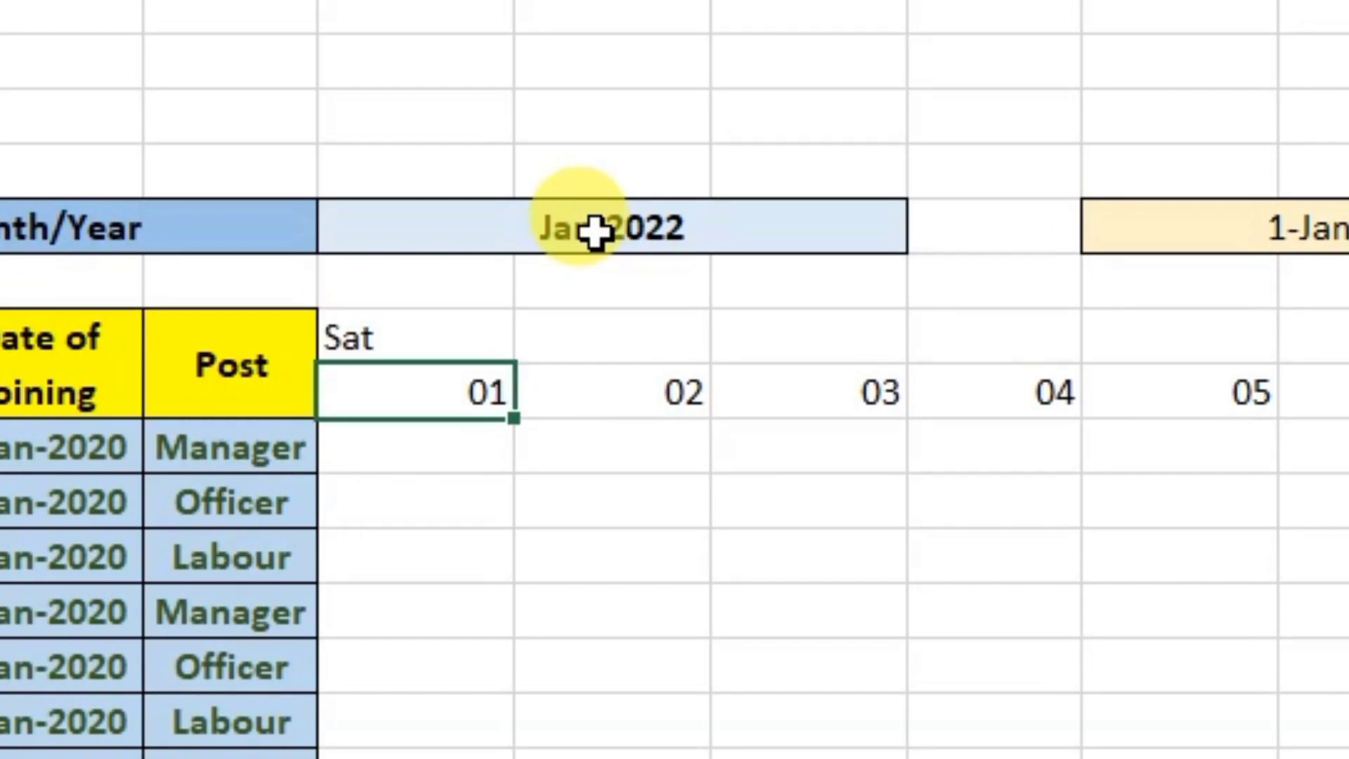
Fill the weekday formula from F8 across row 8 to AJ8, above all the day numbers.
{"action": "left_click", "coordinate": [404, 351]}
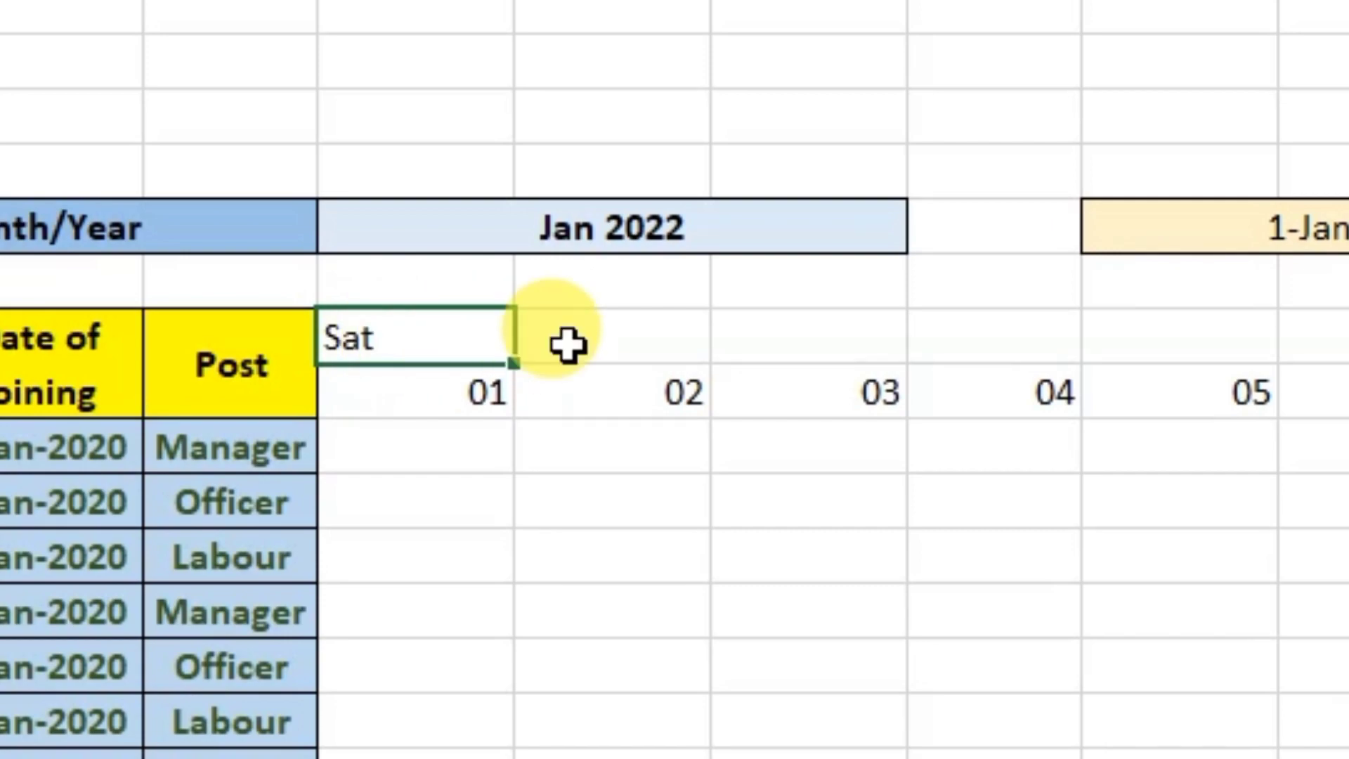
{"action": "left_click_drag", "start_coordinate": [564, 372], "coordinate": [1286, 352]}
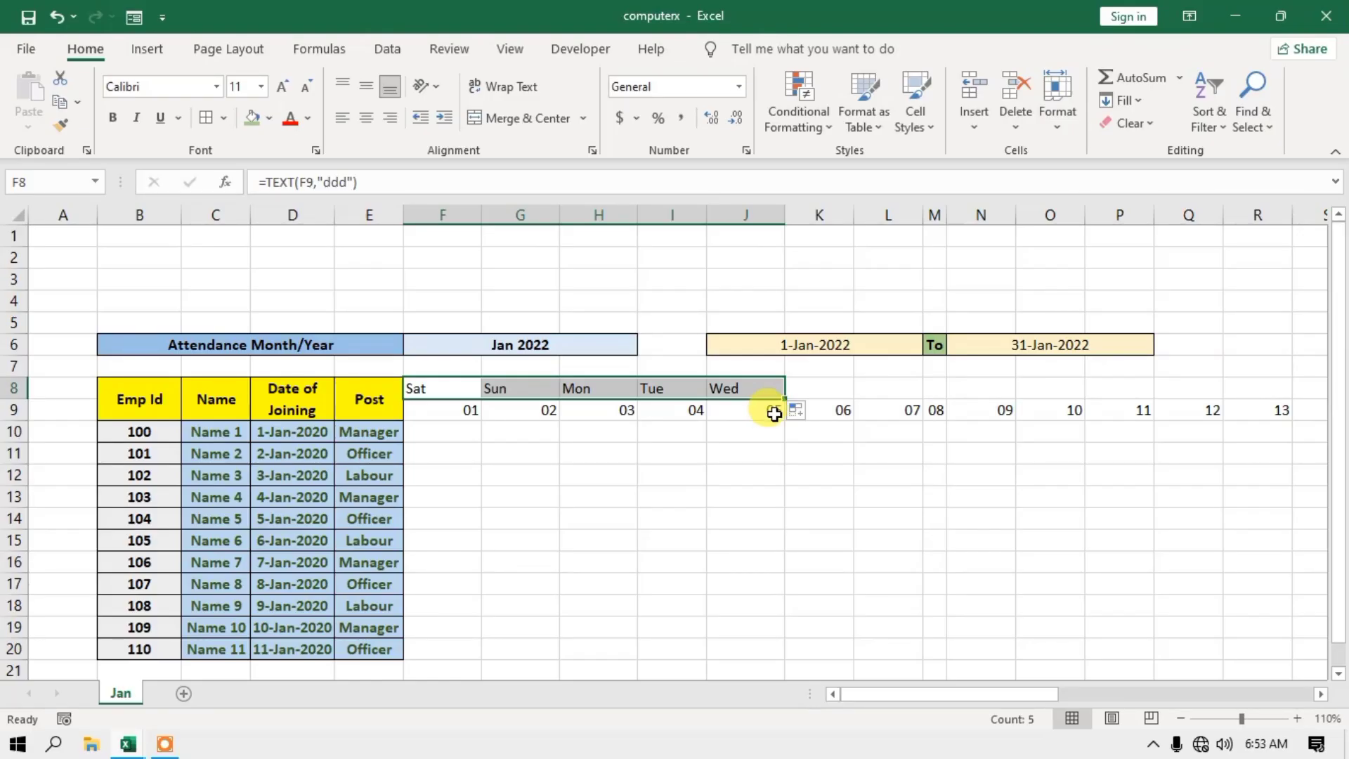
{"action": "left_click_drag", "start_coordinate": [786, 399], "coordinate": [1038, 386]}
{"action": "left_click_drag", "start_coordinate": [1205, 703], "coordinate": [956, 692]}
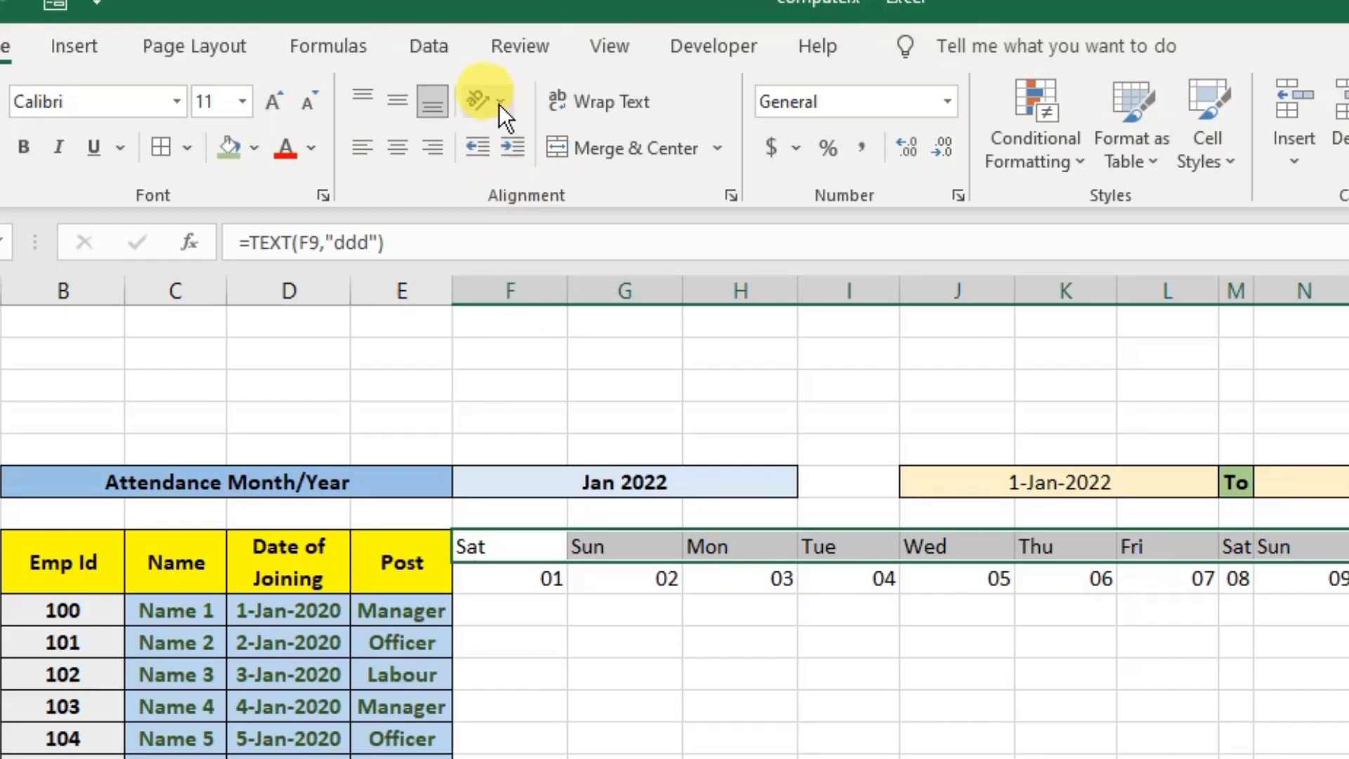
Rotate the weekday names in F8:AJ8 upward and make them bold and middle-aligned.
{"action": "left_click", "coordinate": [486, 102]}
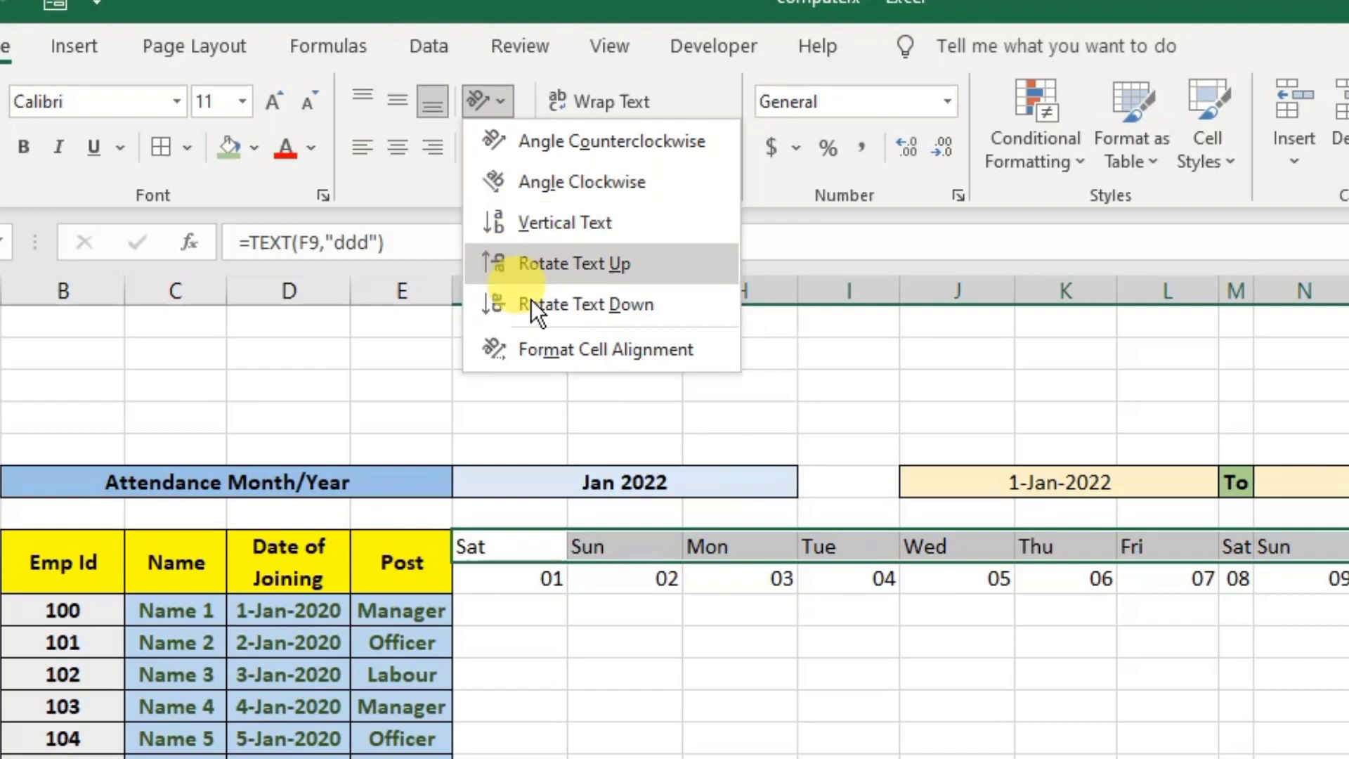
{"action": "left_click", "coordinate": [590, 266]}
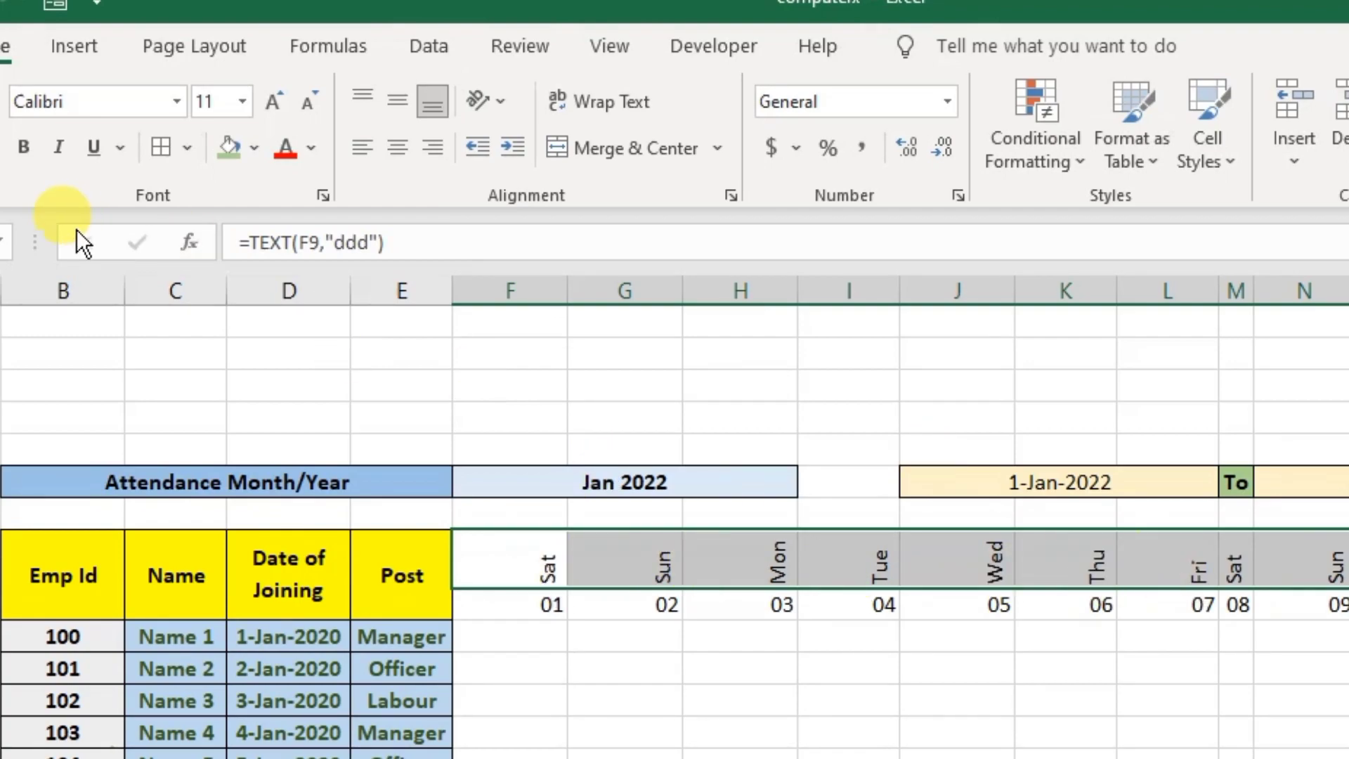
{"action": "left_click", "coordinate": [24, 152]}
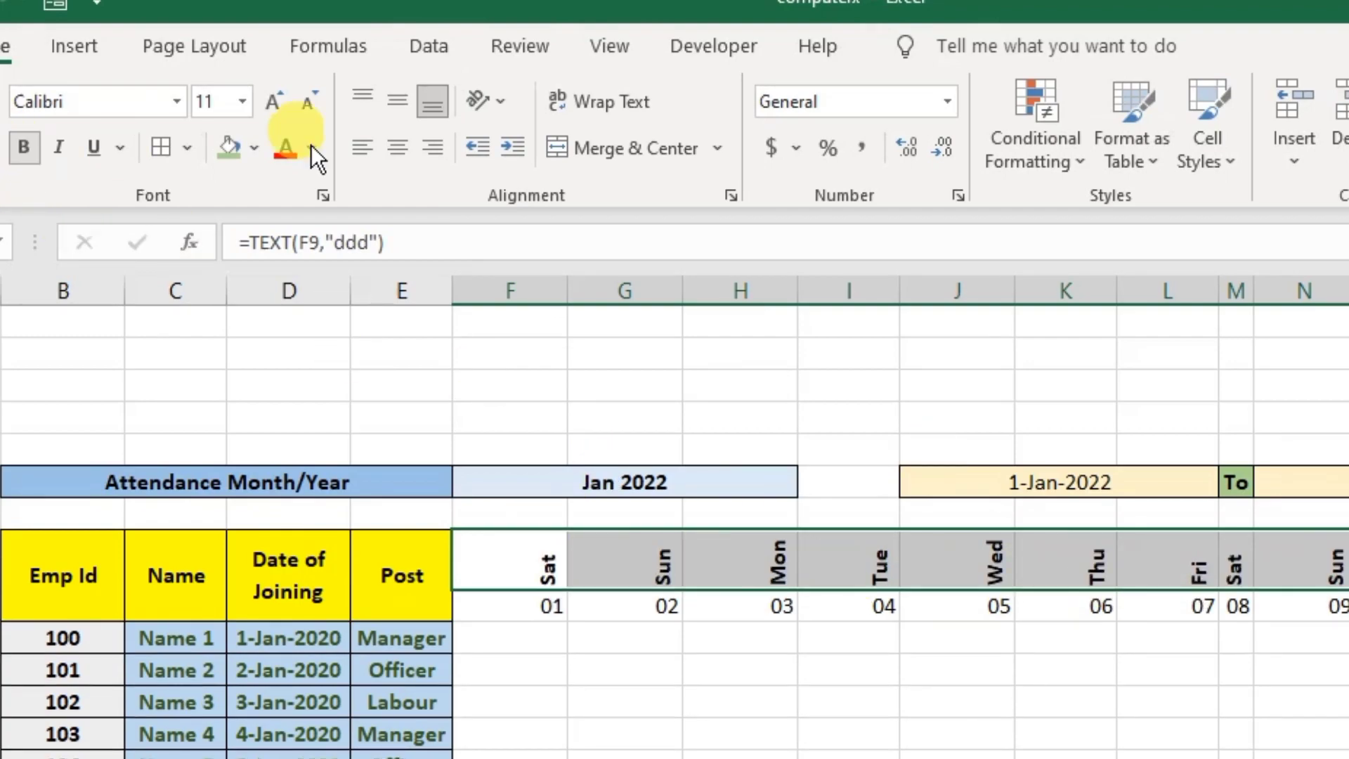
{"action": "left_click", "coordinate": [402, 97]}
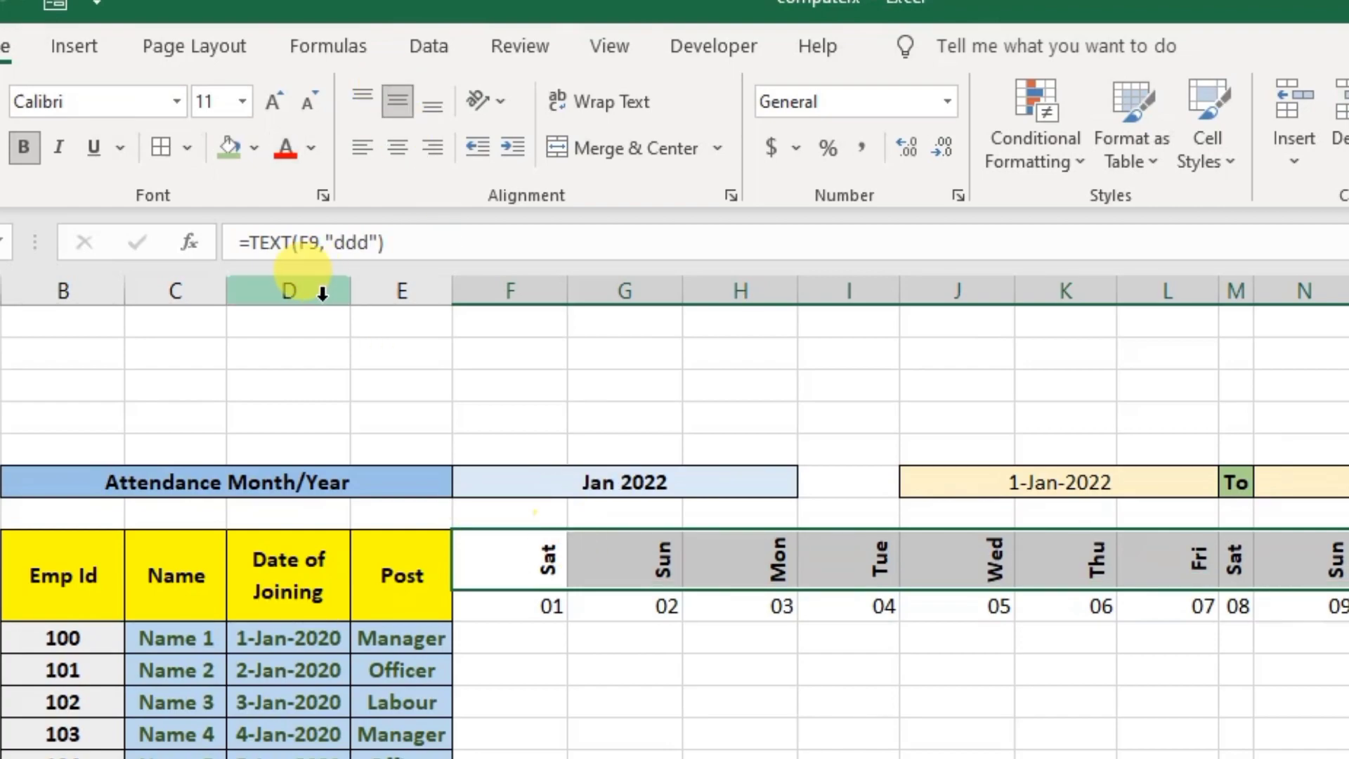
Give the weekday cells F8:AJ8 a light orange fill and borders around every cell.
{"action": "left_click", "coordinate": [253, 150]}
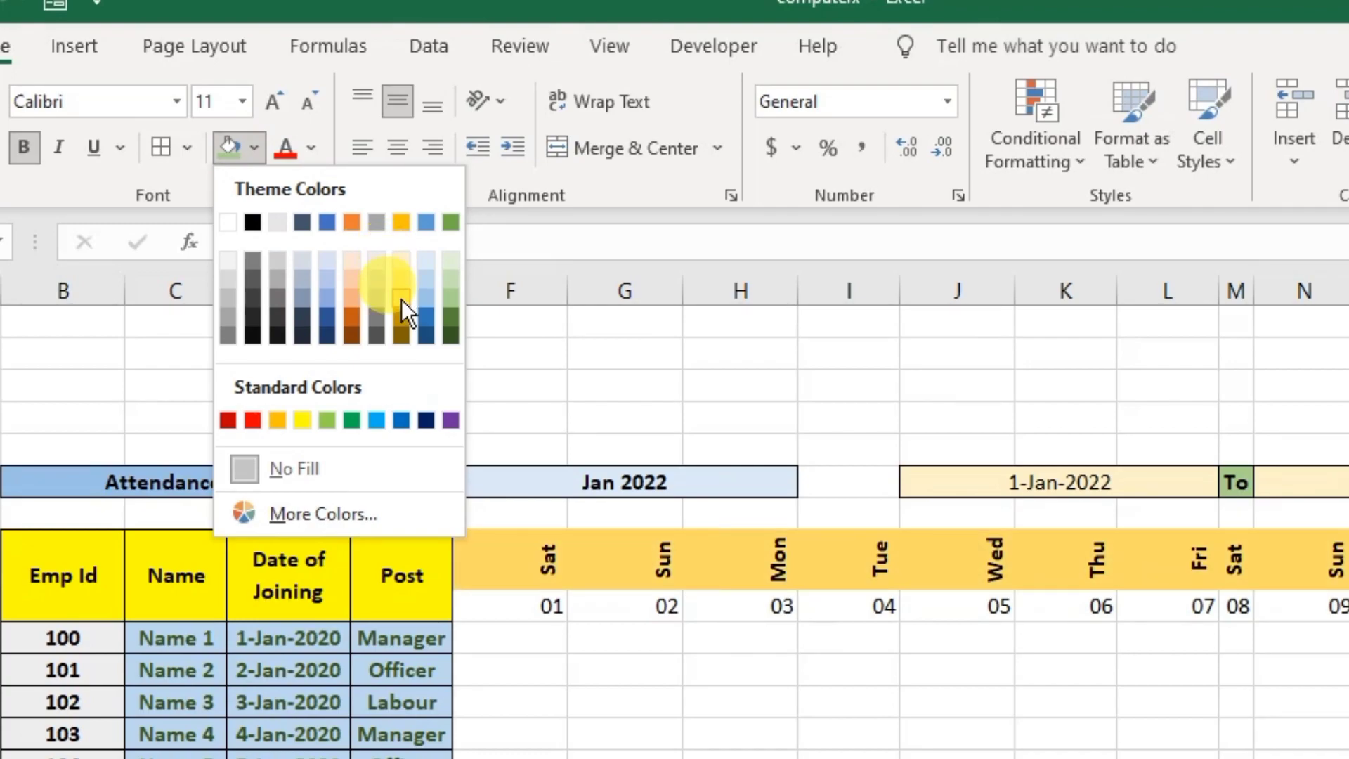
{"action": "left_click", "coordinate": [353, 278]}
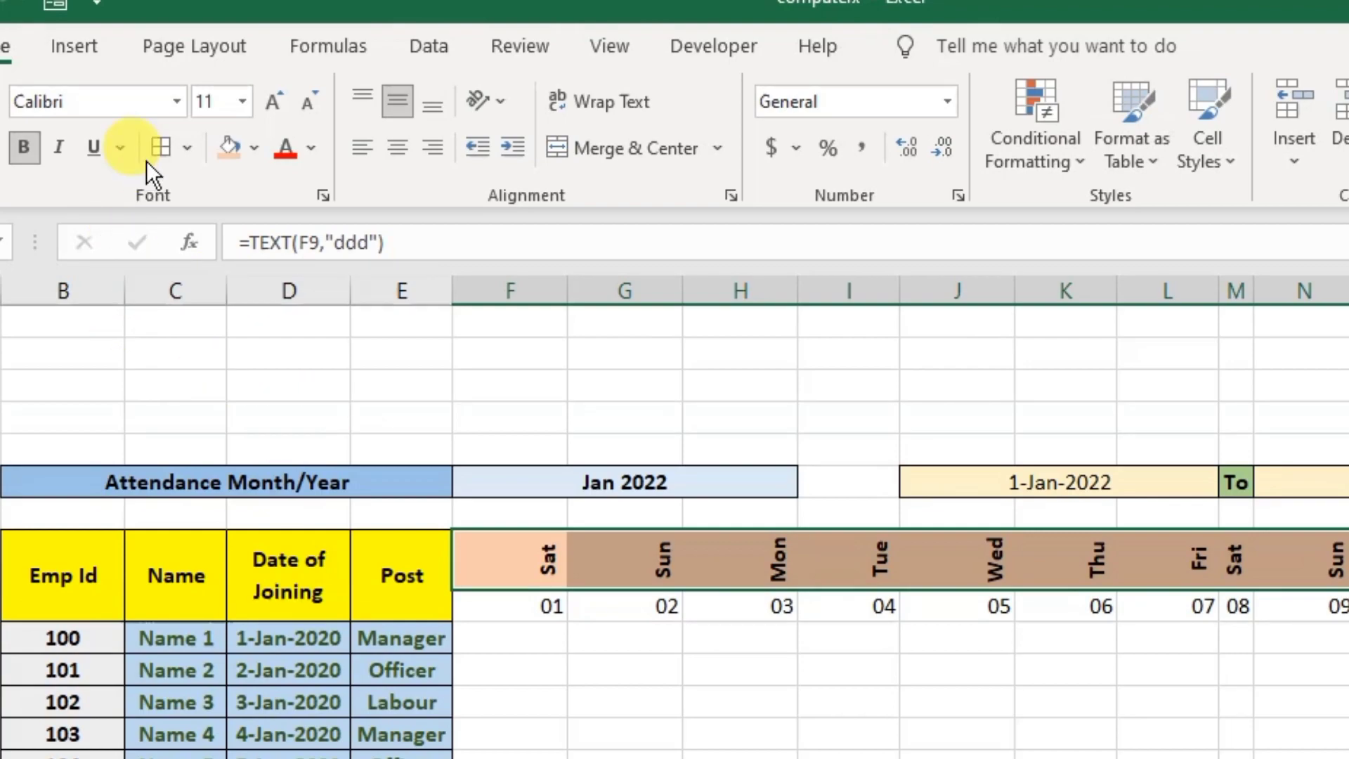
{"action": "left_click", "coordinate": [516, 580]}
{"action": "left_click", "coordinate": [545, 610]}
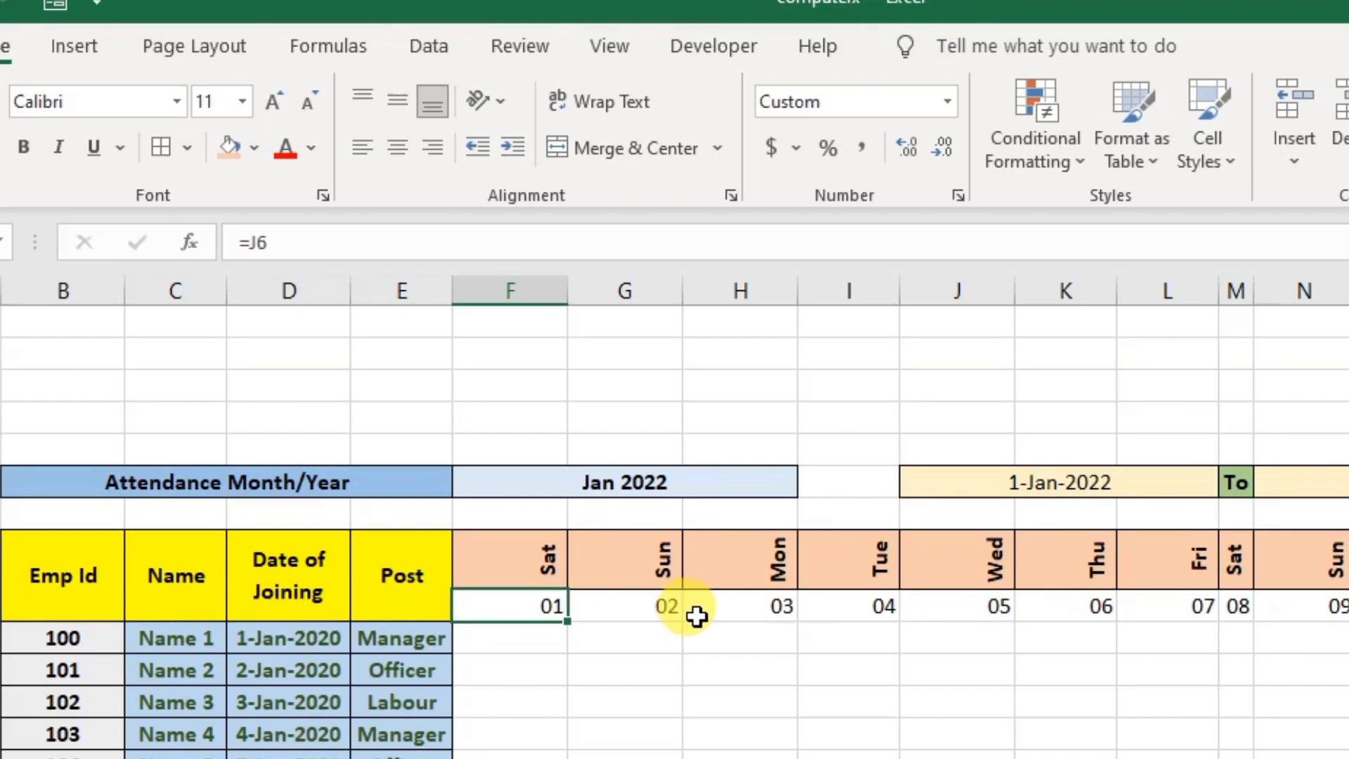
{"action": "left_click", "coordinate": [632, 569]}
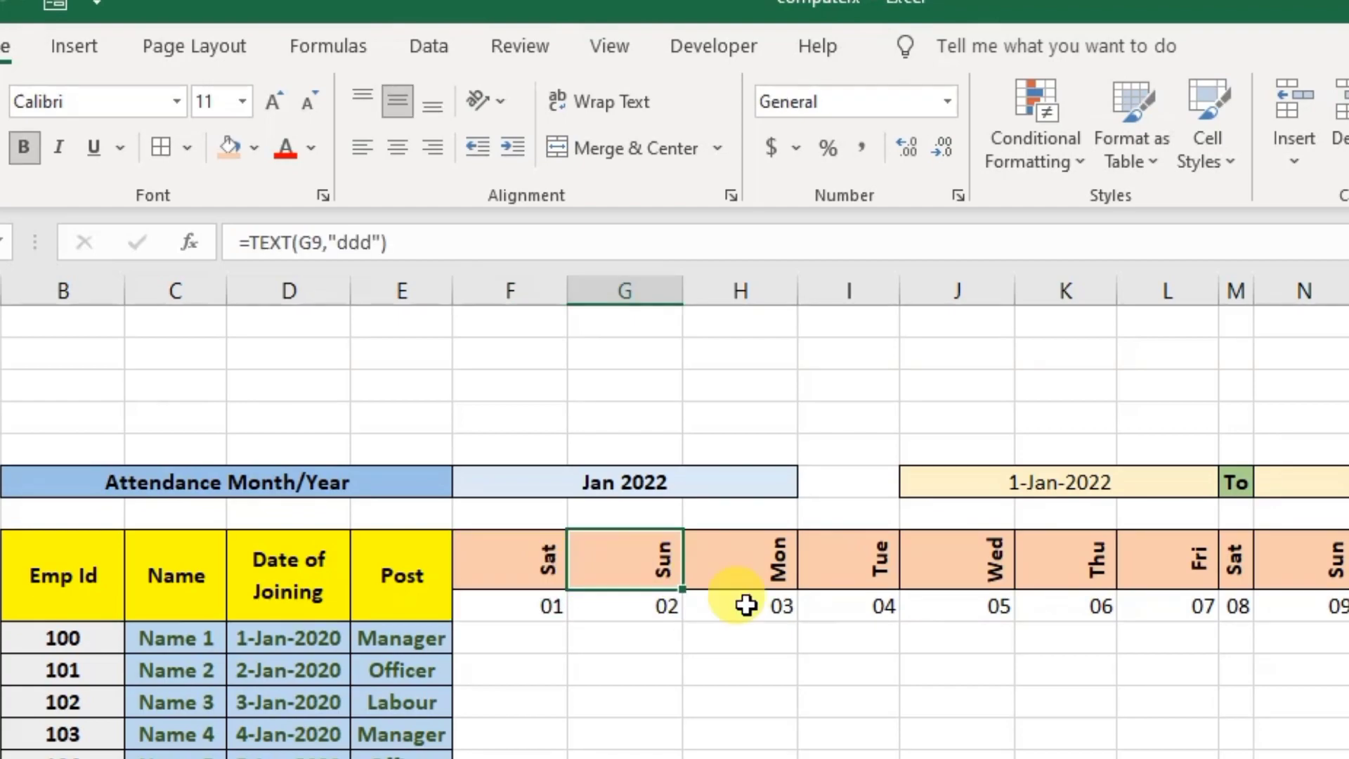
{"action": "left_click", "coordinate": [551, 611]}
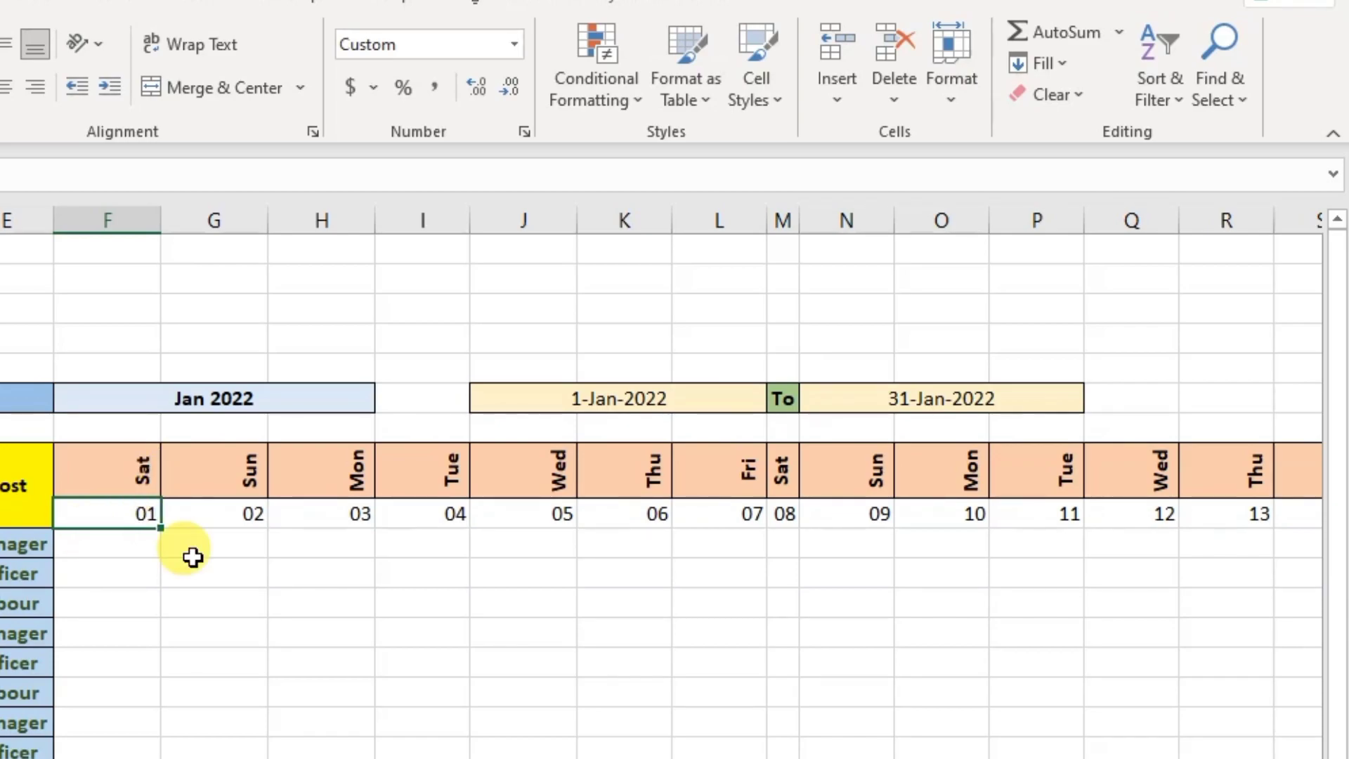
{"action": "left_click", "coordinate": [241, 467]}
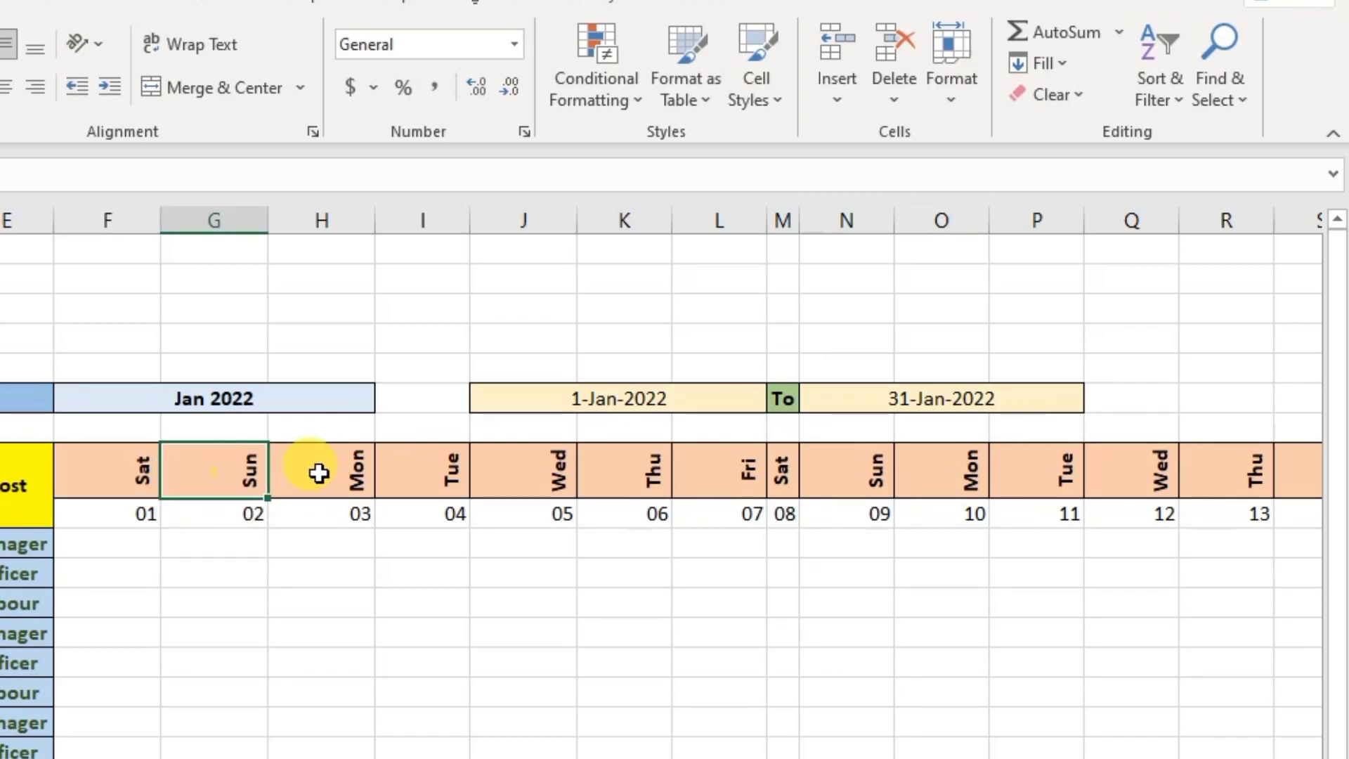
{"action": "left_click", "coordinate": [320, 473]}
{"action": "left_click", "coordinate": [456, 478]}
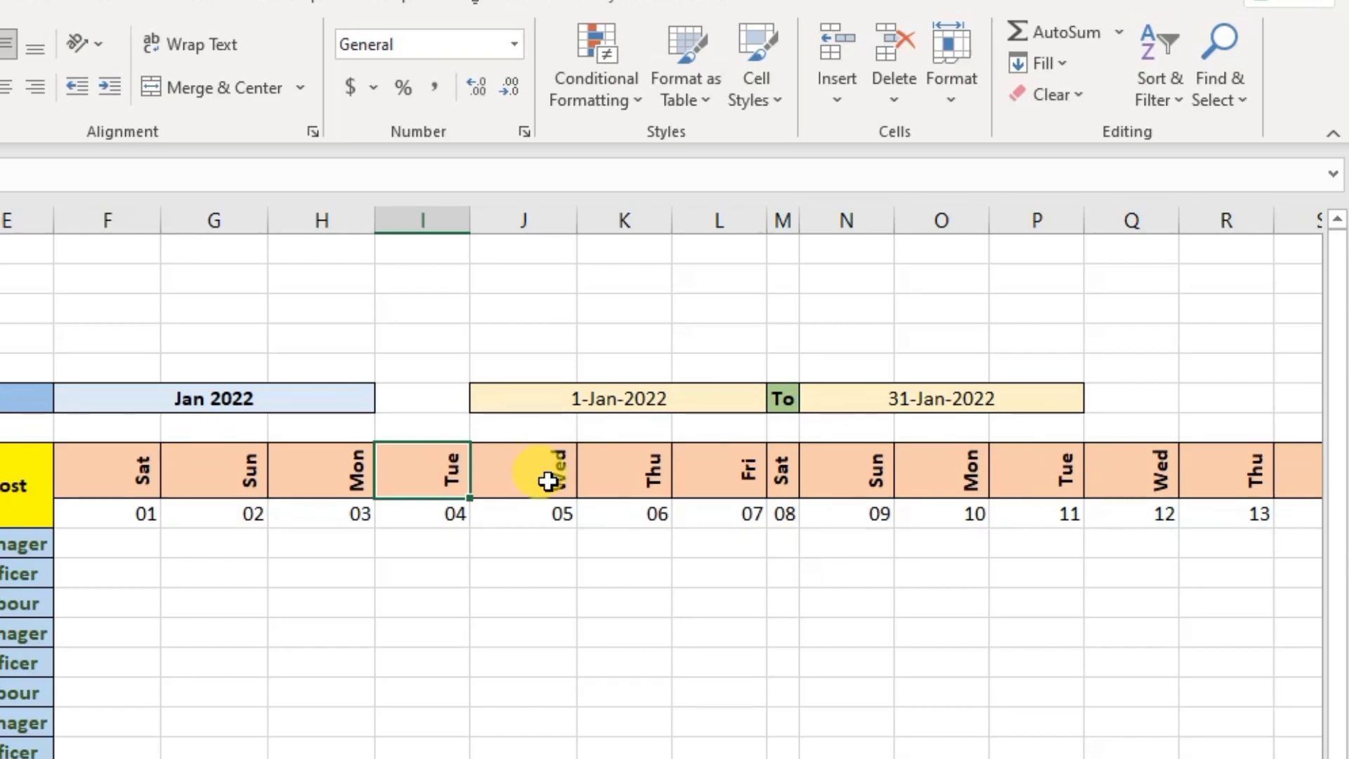
Narrow columns F through AJ to a uniform width that just fits the weekday names and day numbers.
{"action": "scroll", "coordinate": [1019, 537], "scroll_direction": "right", "scroll_amount": 10}
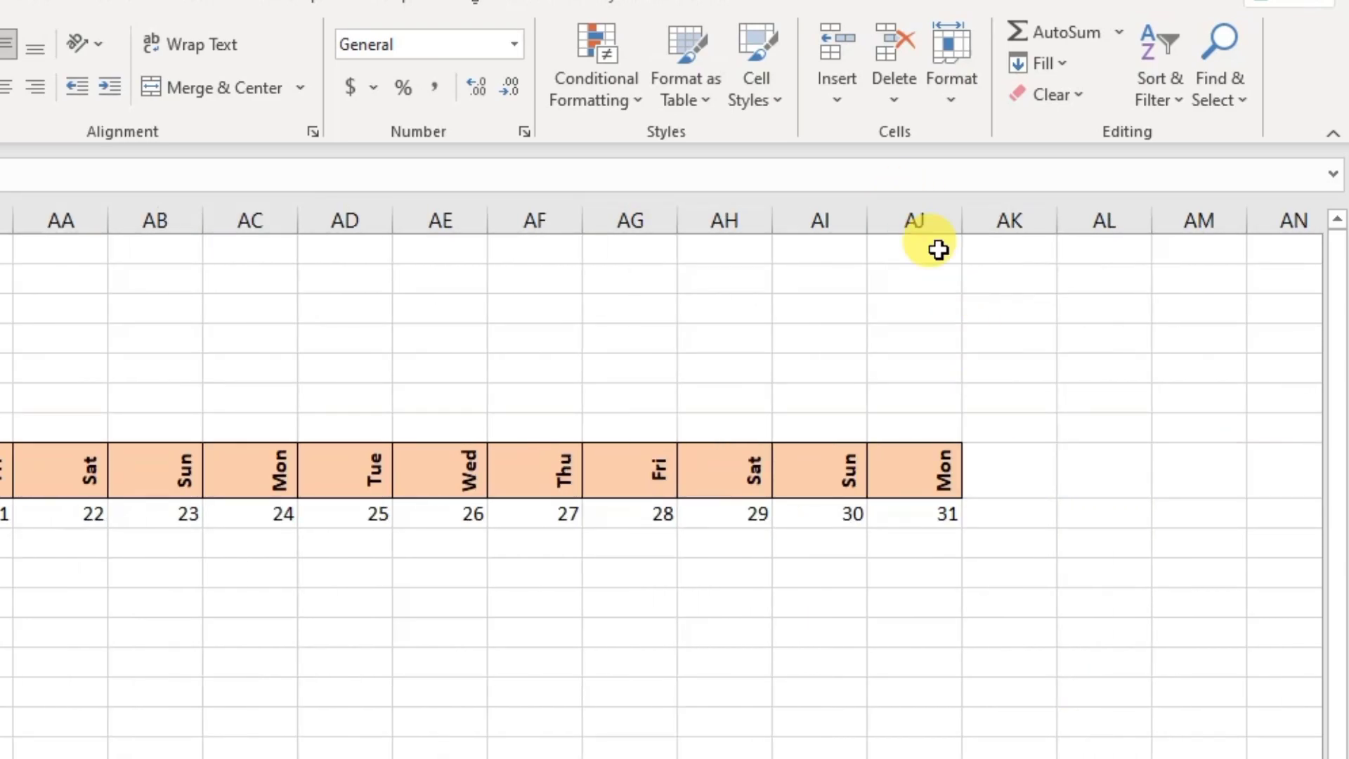
{"action": "mouse_move", "coordinate": [911, 222]}
{"action": "left_mouse_down"}
{"action": "mouse_move", "coordinate": [1, 221]}
{"action": "mouse_move", "coordinate": [144, 236]}
{"action": "mouse_move", "coordinate": [116, 232]}
{"action": "mouse_move", "coordinate": [166, 220]}
{"action": "mouse_move", "coordinate": [93, 223]}
{"action": "left_mouse_up"}
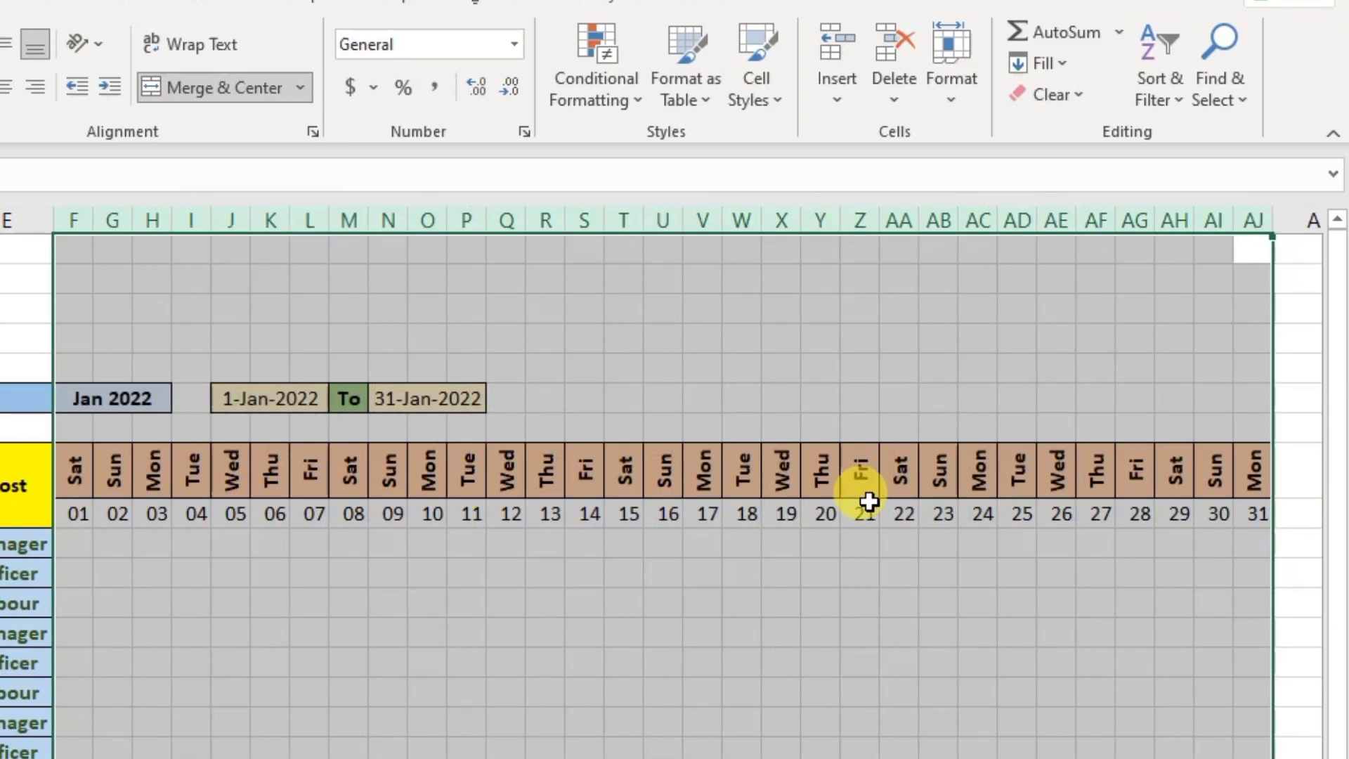
{"action": "left_click", "coordinate": [709, 569]}
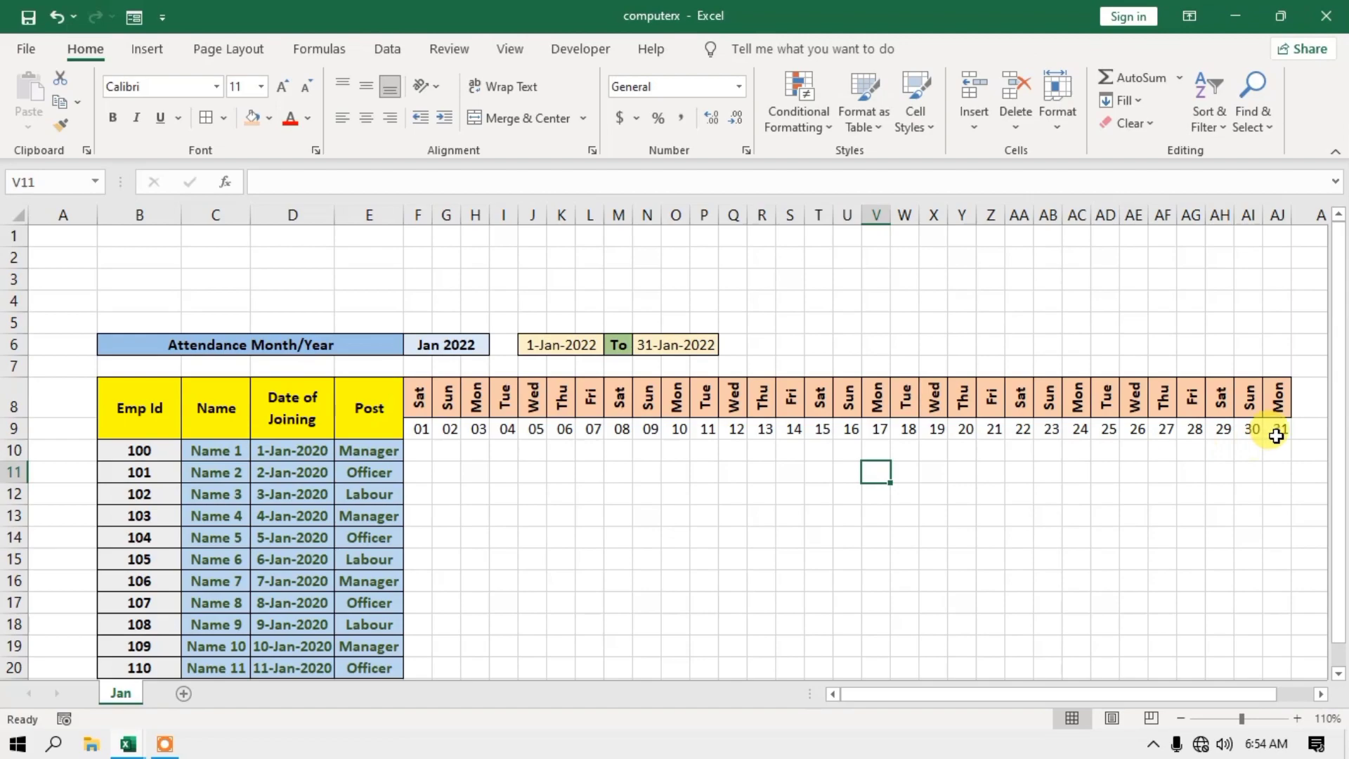
Make the day numbers in F9:AJ9 bold and give their cells a green fill and borders.
{"action": "left_click", "coordinate": [1276, 437]}
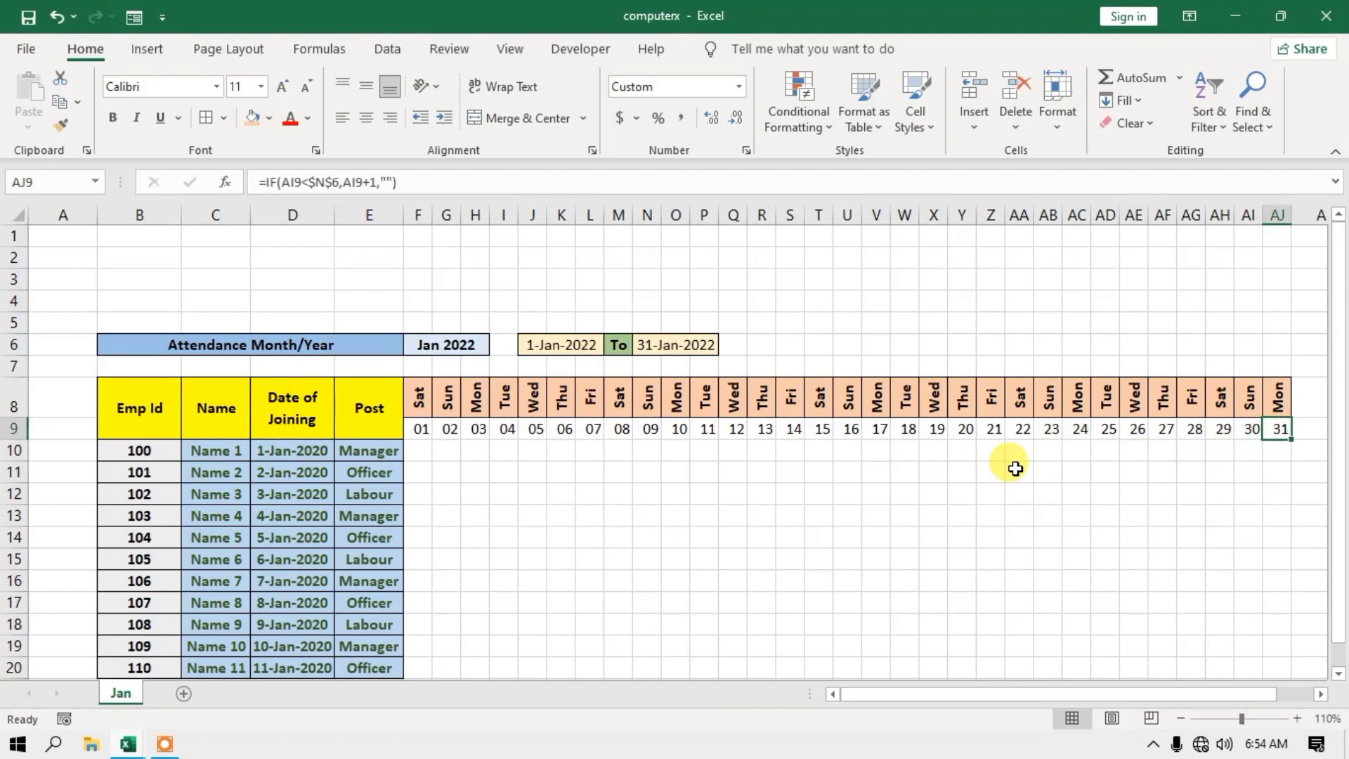
{"action": "left_click_drag", "start_coordinate": [420, 432], "coordinate": [1269, 435]}
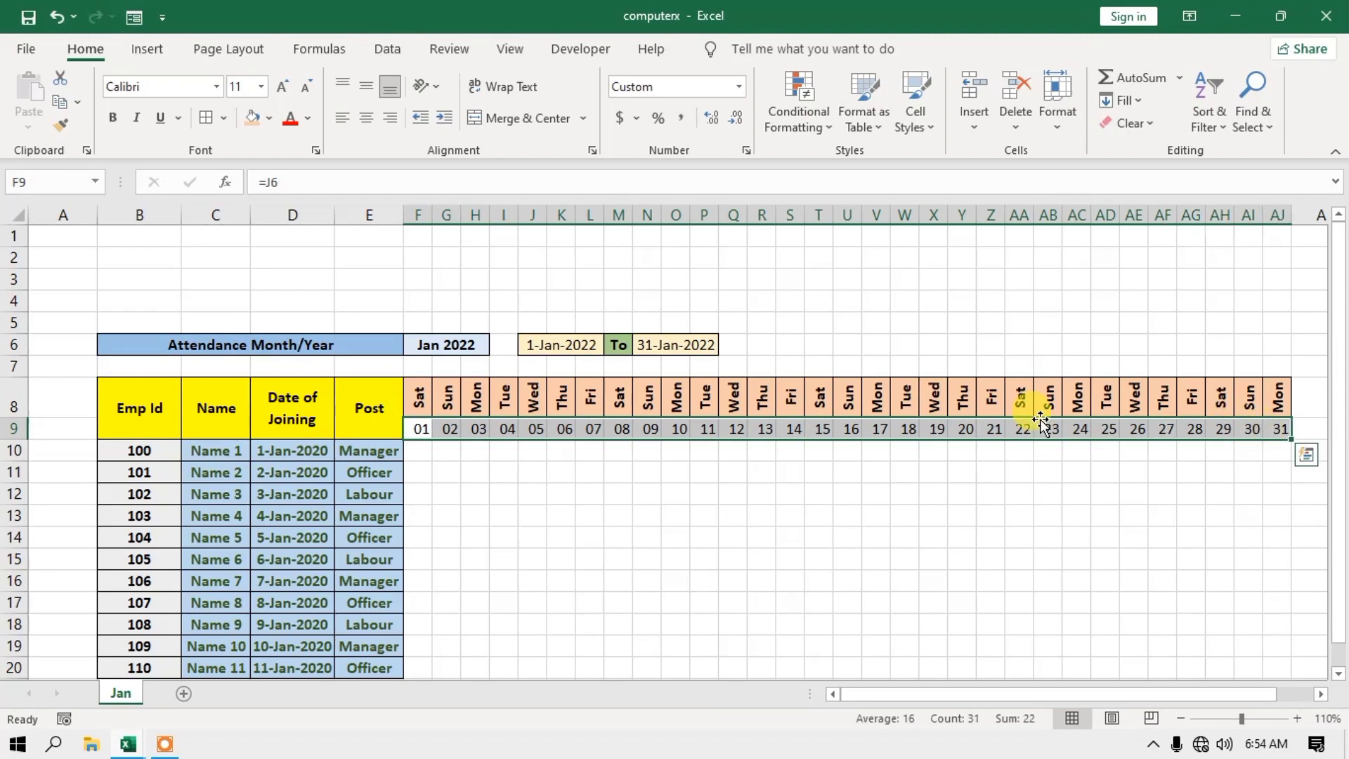
{"action": "left_click", "coordinate": [111, 120]}
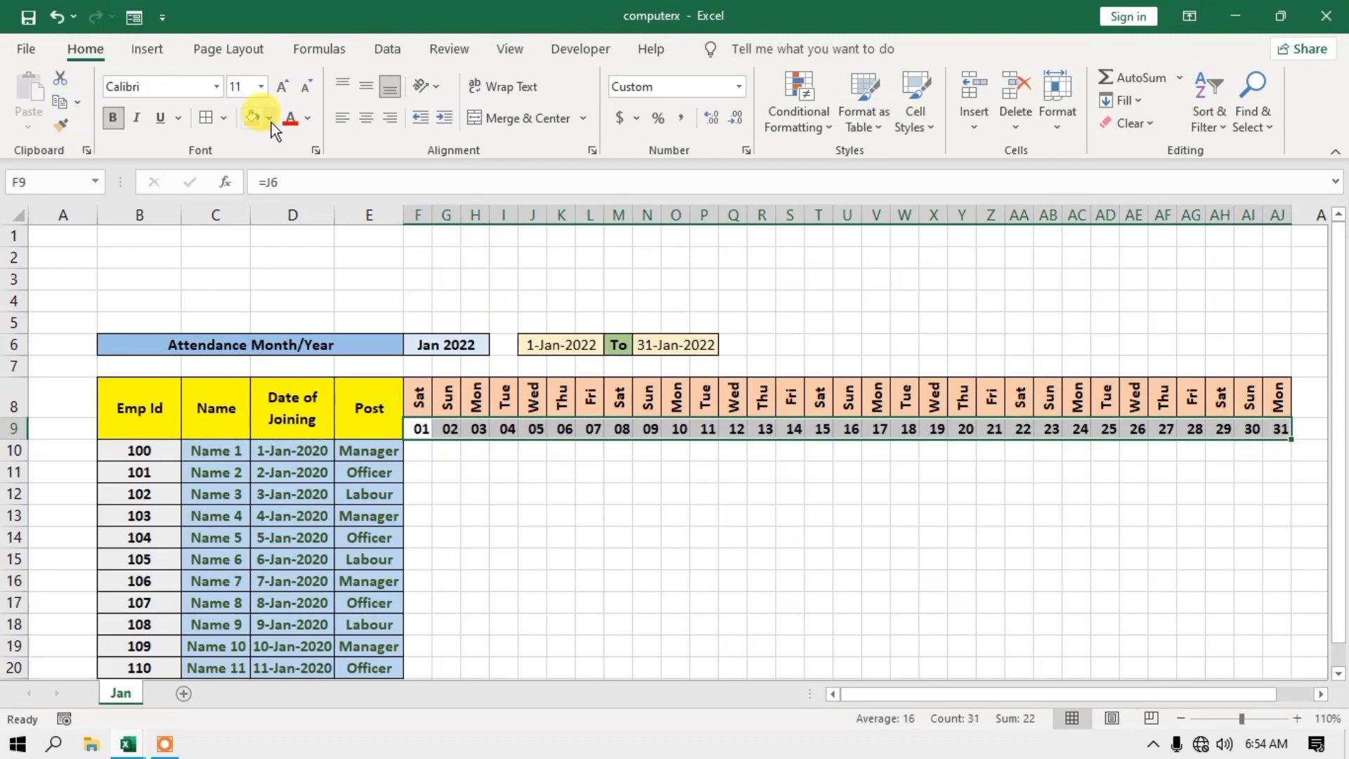
{"action": "left_click", "coordinate": [271, 122]}
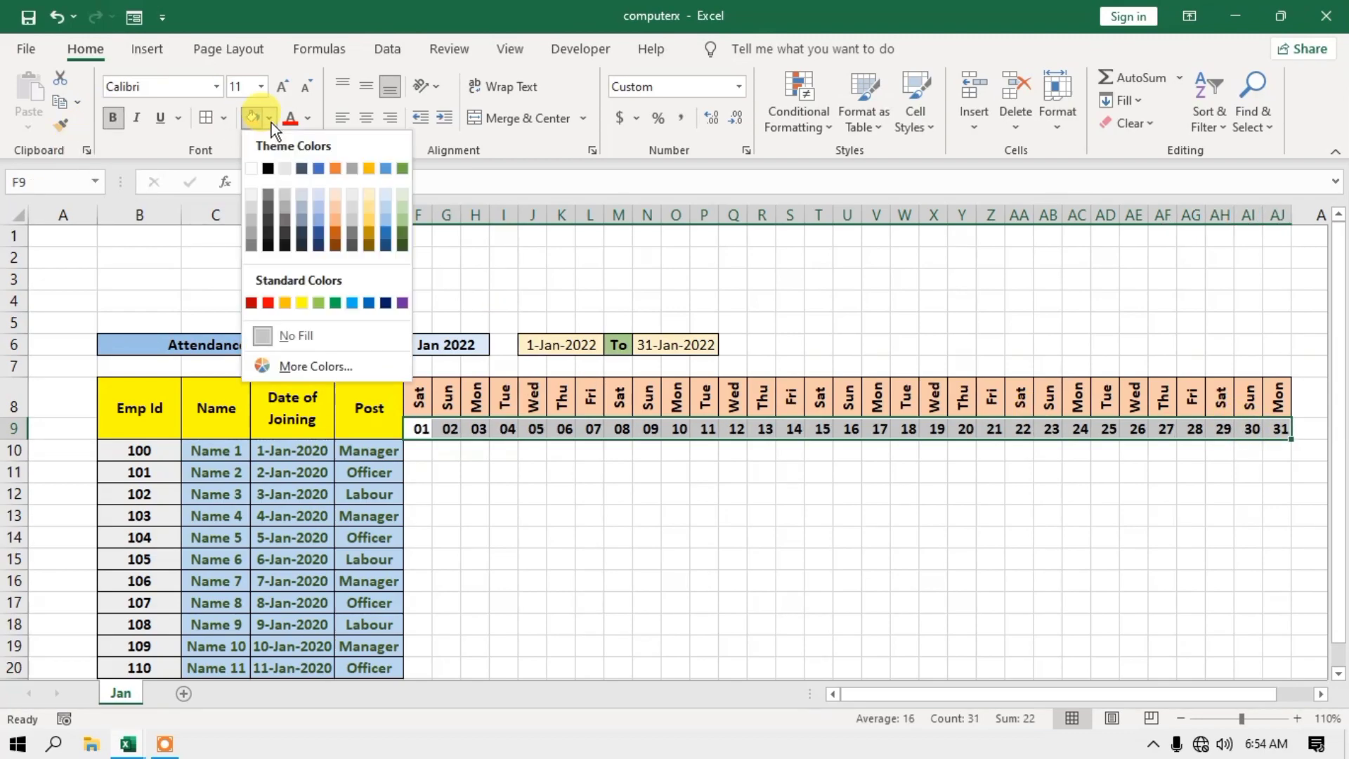
{"action": "left_click", "coordinate": [404, 215]}
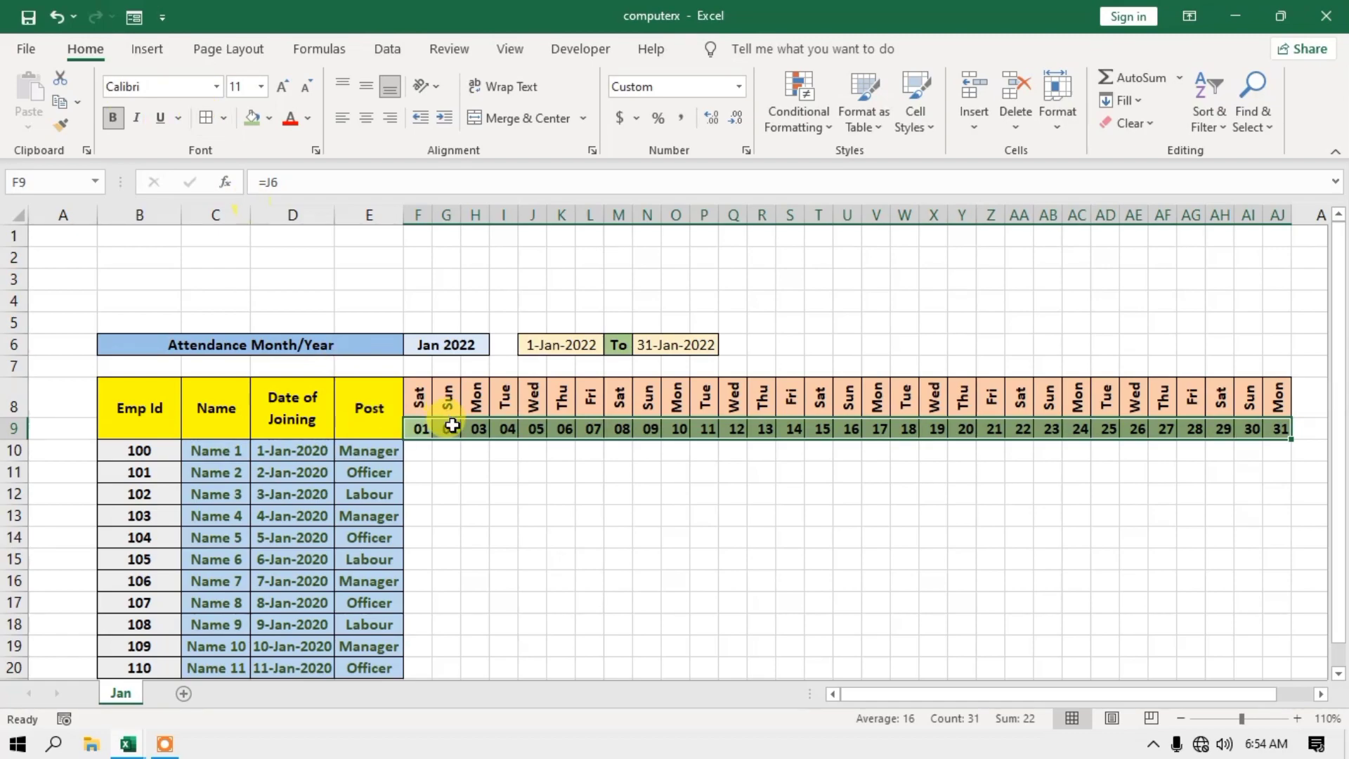
{"action": "left_click", "coordinate": [418, 426]}
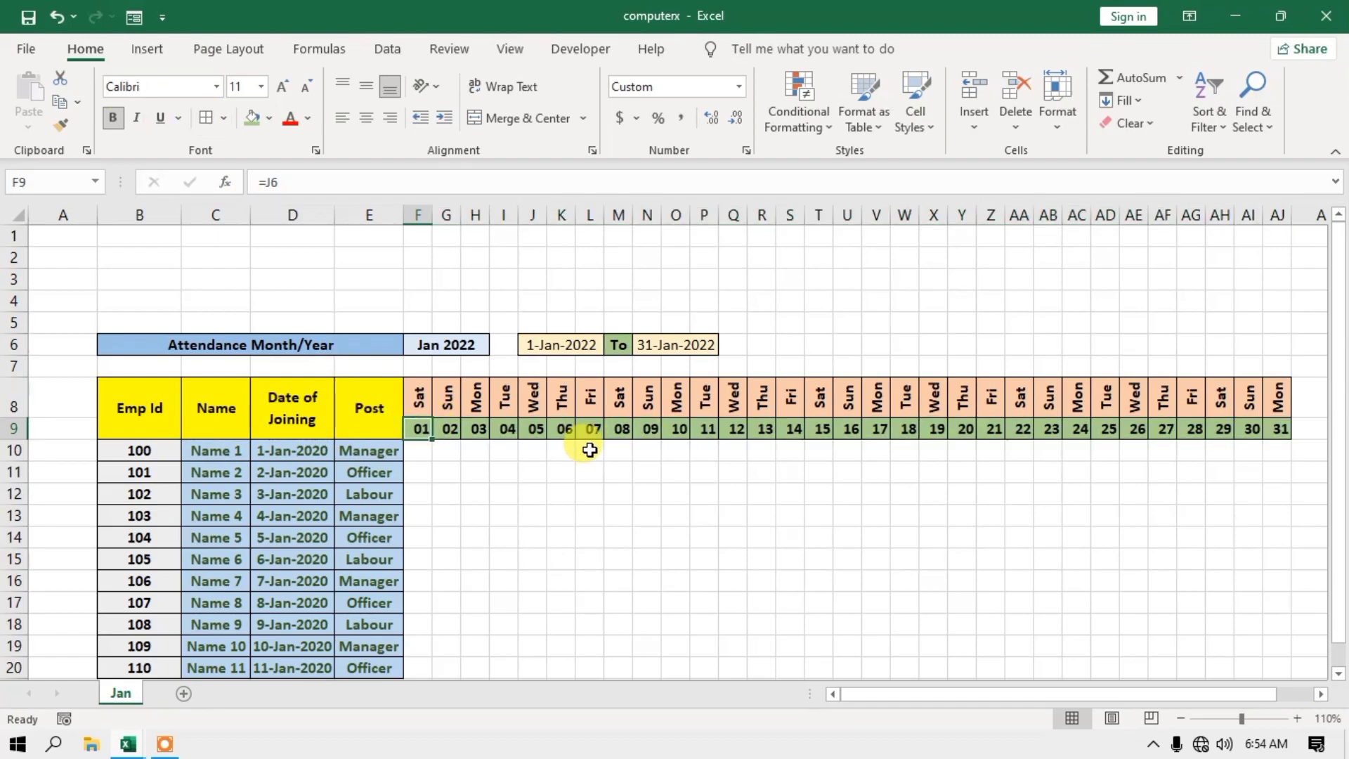
{"action": "left_click", "coordinate": [450, 471]}
{"action": "left_click", "coordinate": [984, 575]}
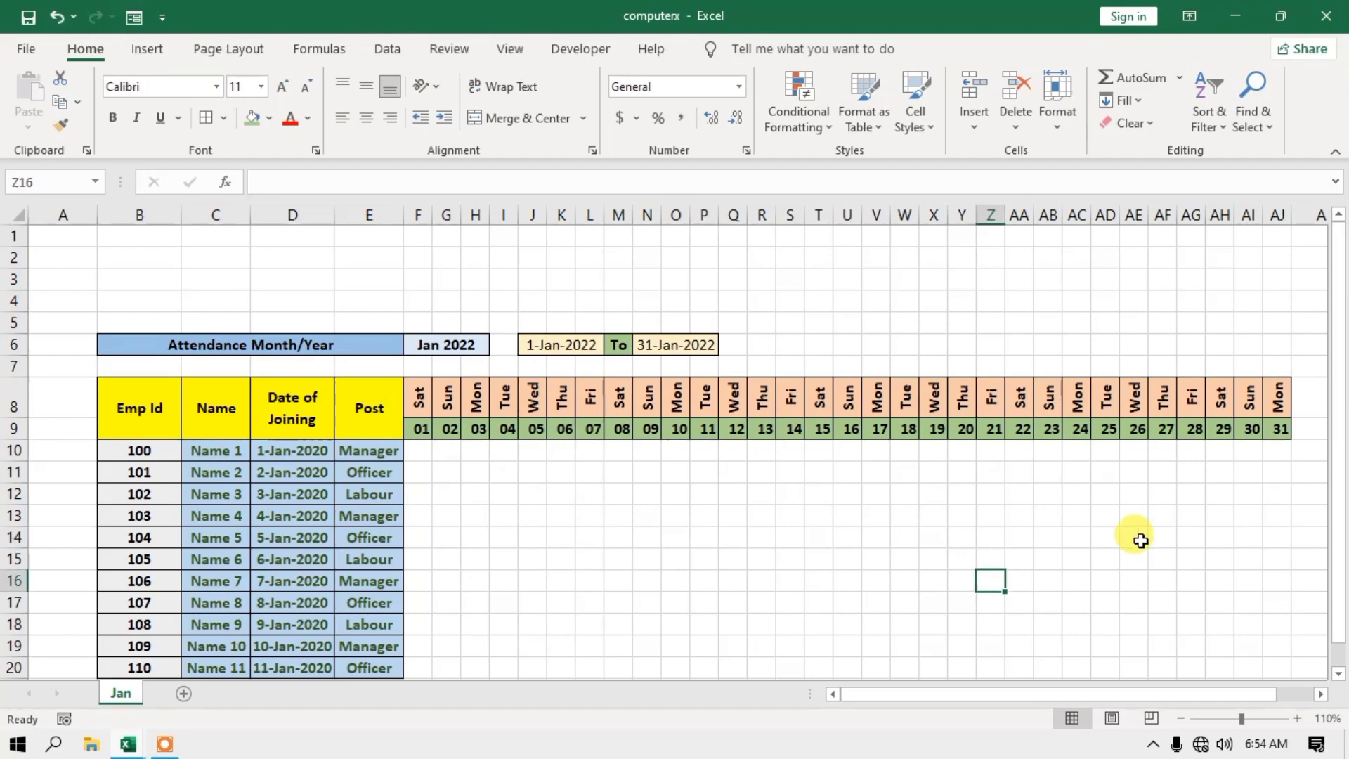
{"action": "left_click", "coordinate": [422, 432]}
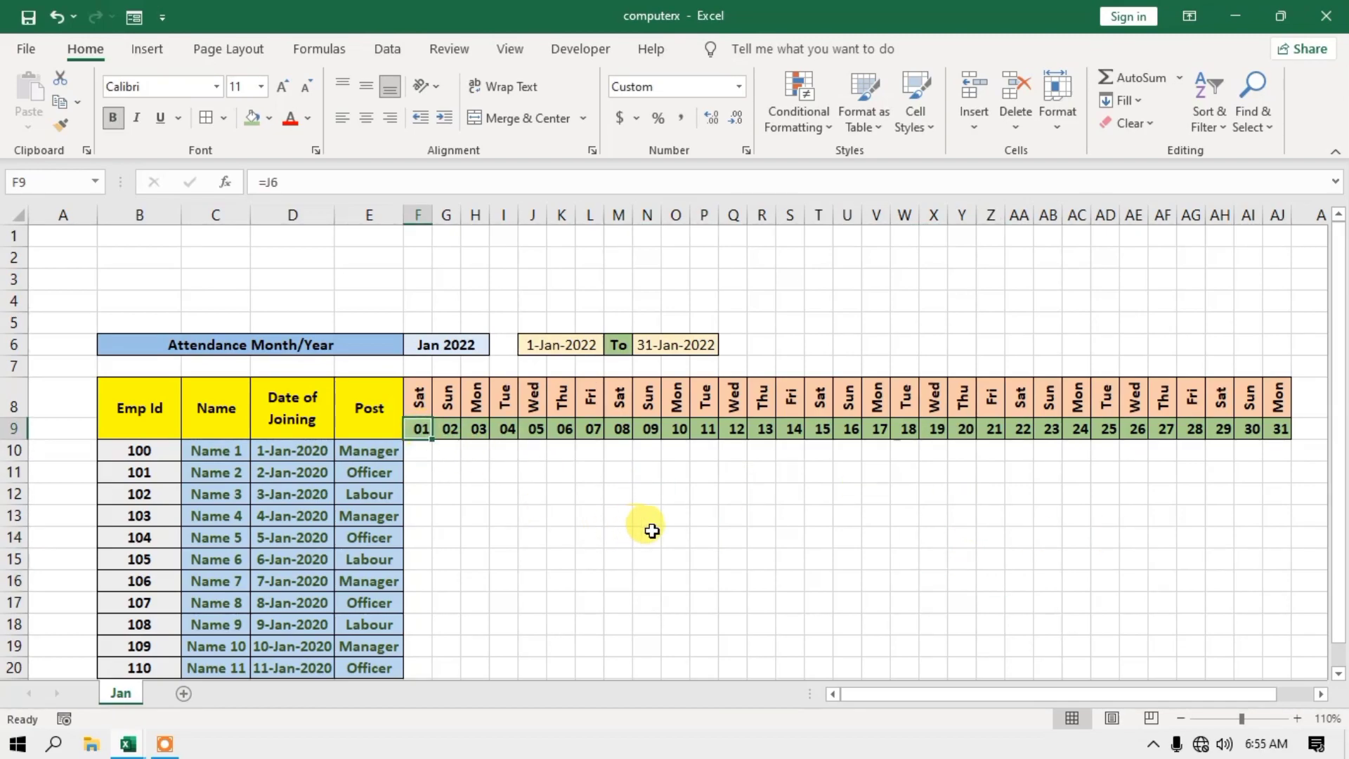
{"action": "left_click", "coordinate": [437, 397]}
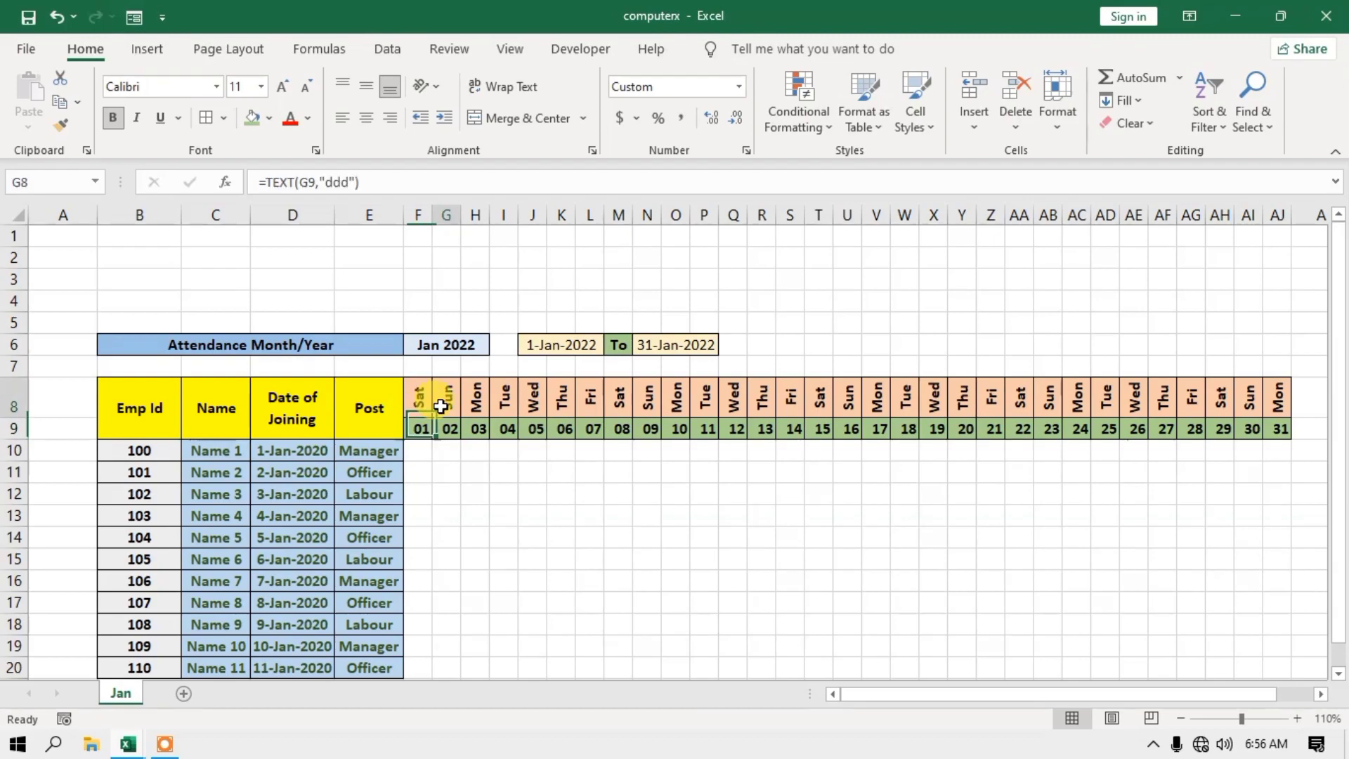
{"action": "left_click", "coordinate": [447, 470]}
{"action": "left_click_drag", "start_coordinate": [447, 581], "coordinate": [447, 603]}
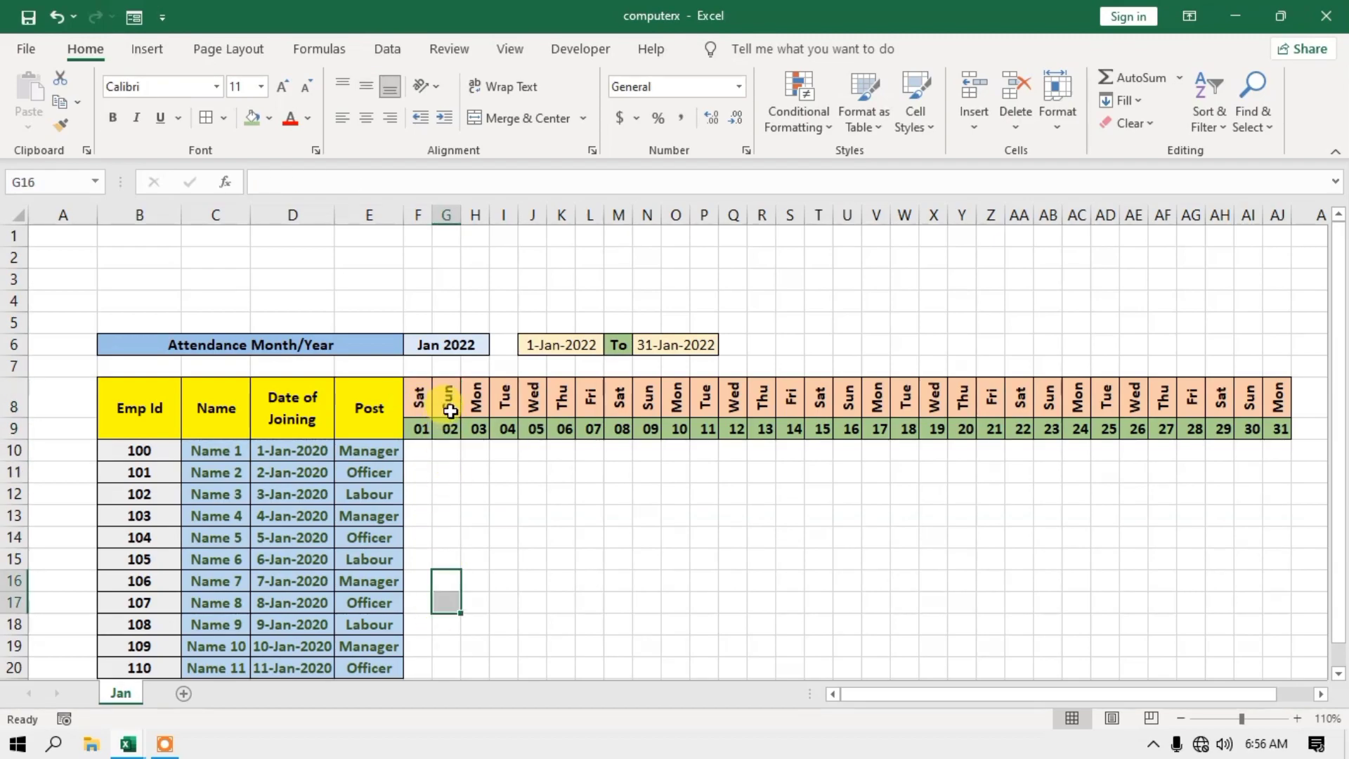
Add borders around every cell of the empty attendance grid F10:AJ20.
{"action": "left_click_drag", "start_coordinate": [449, 399], "coordinate": [444, 555]}
{"action": "left_click_drag", "start_coordinate": [504, 494], "coordinate": [971, 476]}
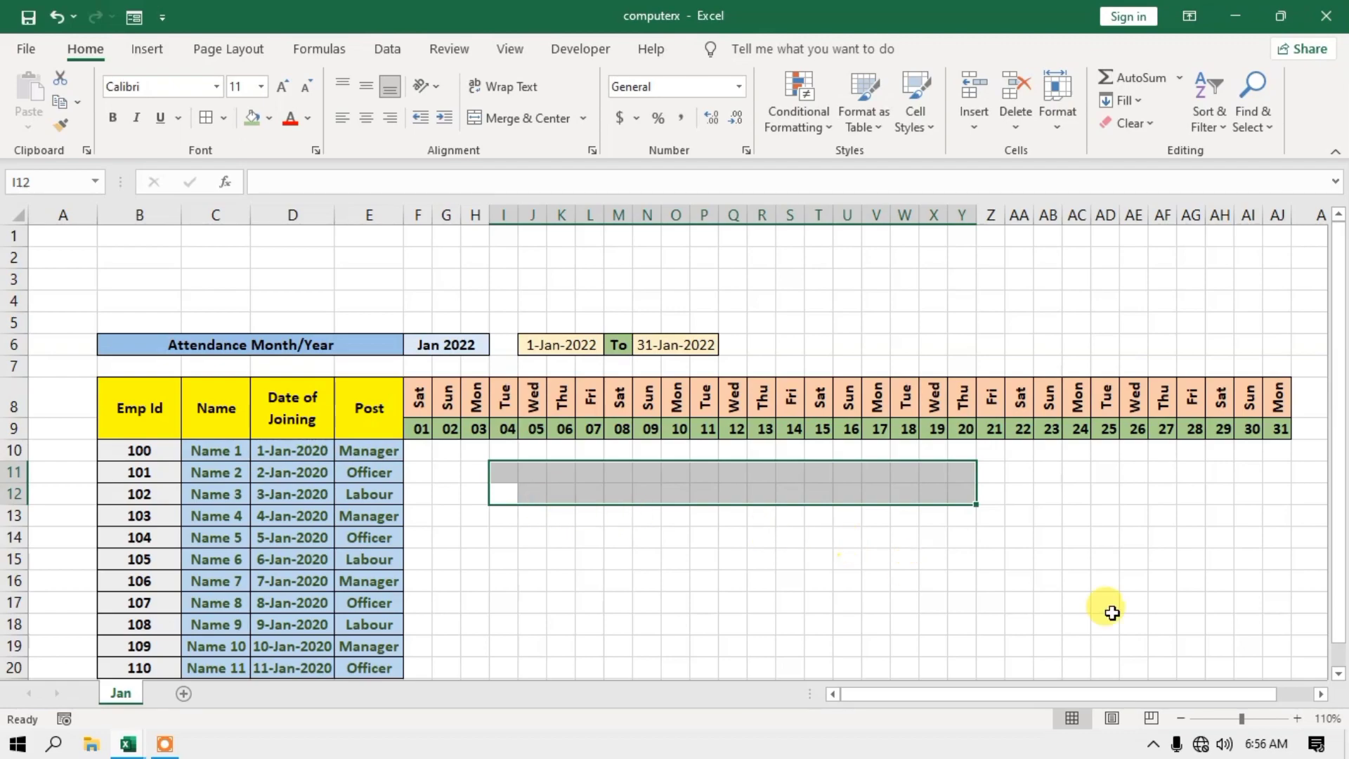
{"action": "left_click", "coordinate": [1338, 673]}
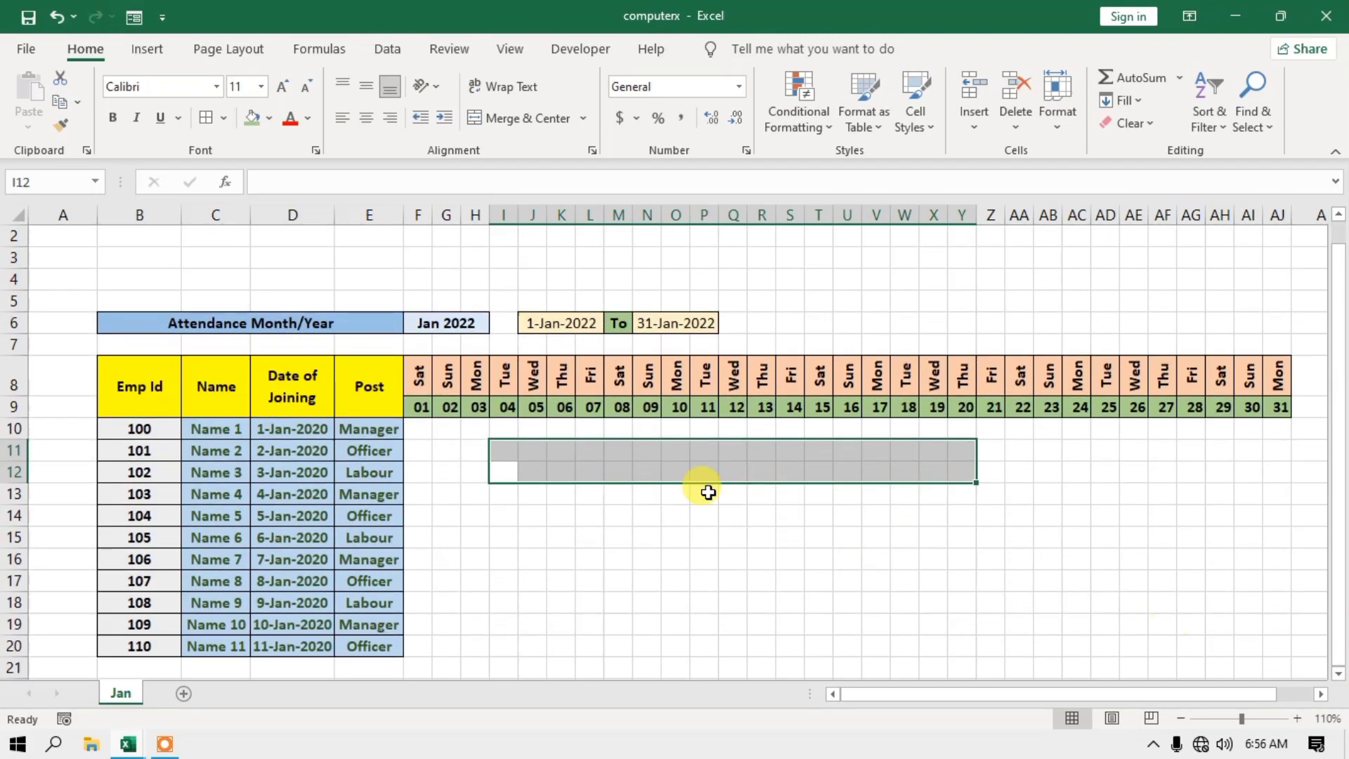
{"action": "left_click", "coordinate": [418, 434]}
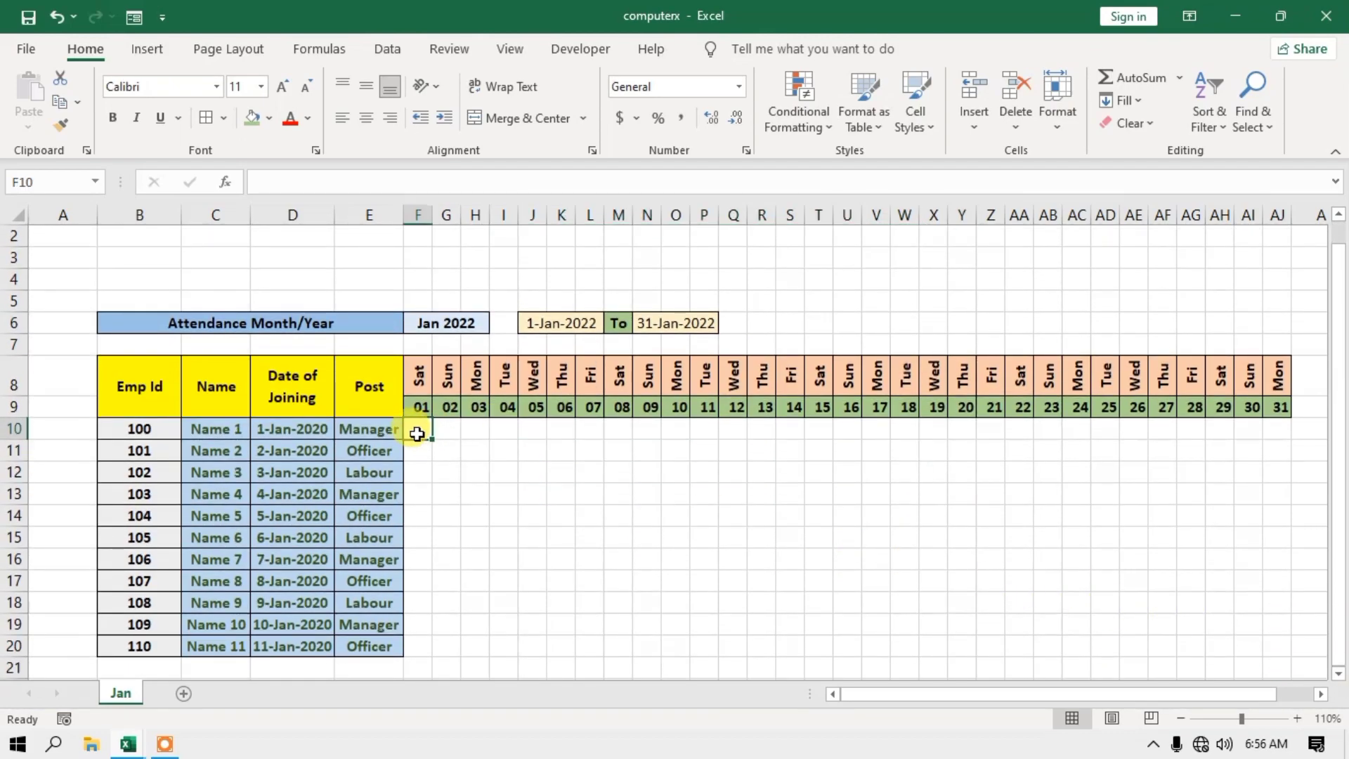
{"action": "left_click_drag", "start_coordinate": [419, 432], "coordinate": [1272, 641]}
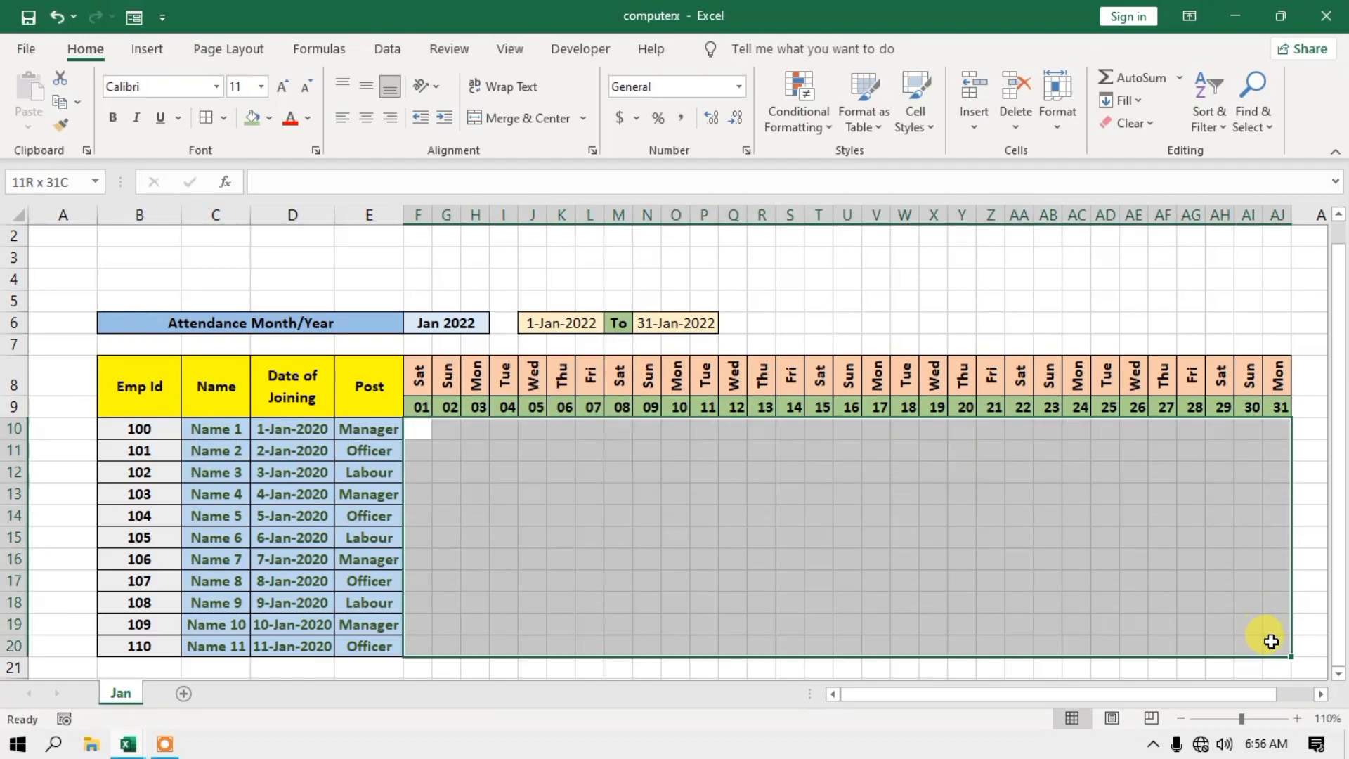
{"action": "left_click", "coordinate": [206, 117]}
{"action": "left_click", "coordinate": [704, 537]}
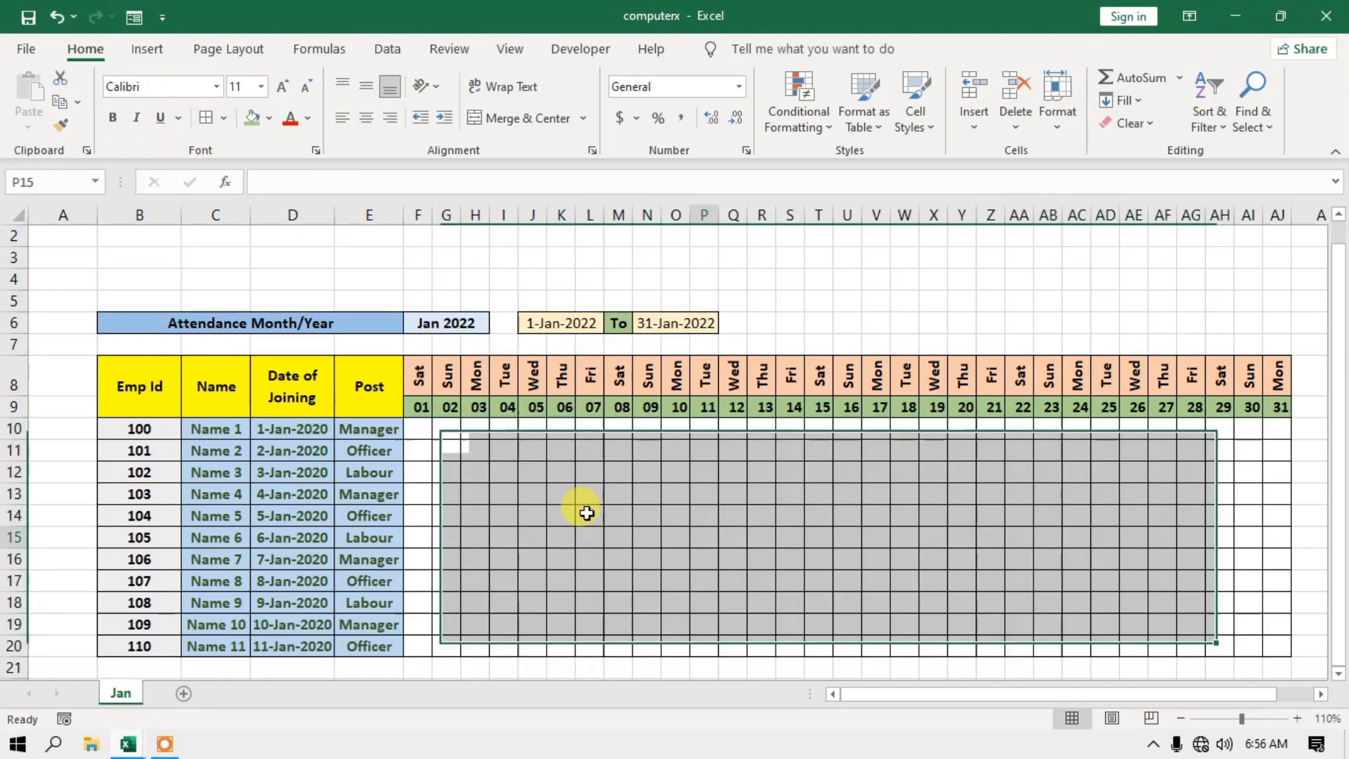
Start a formula-based conditional formatting rule for F10 with the condition =$F$8="Sun".
{"action": "left_click", "coordinate": [418, 431]}
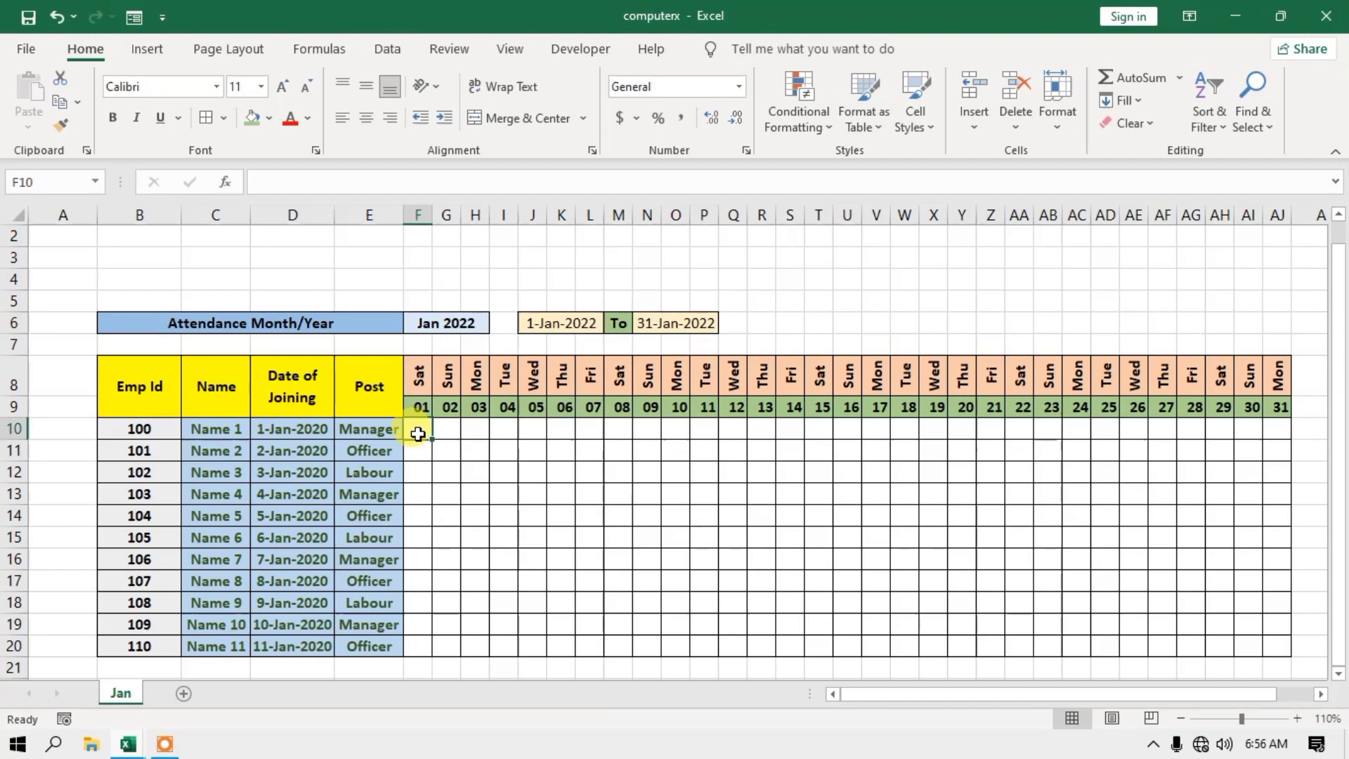
{"action": "left_click", "coordinate": [450, 385]}
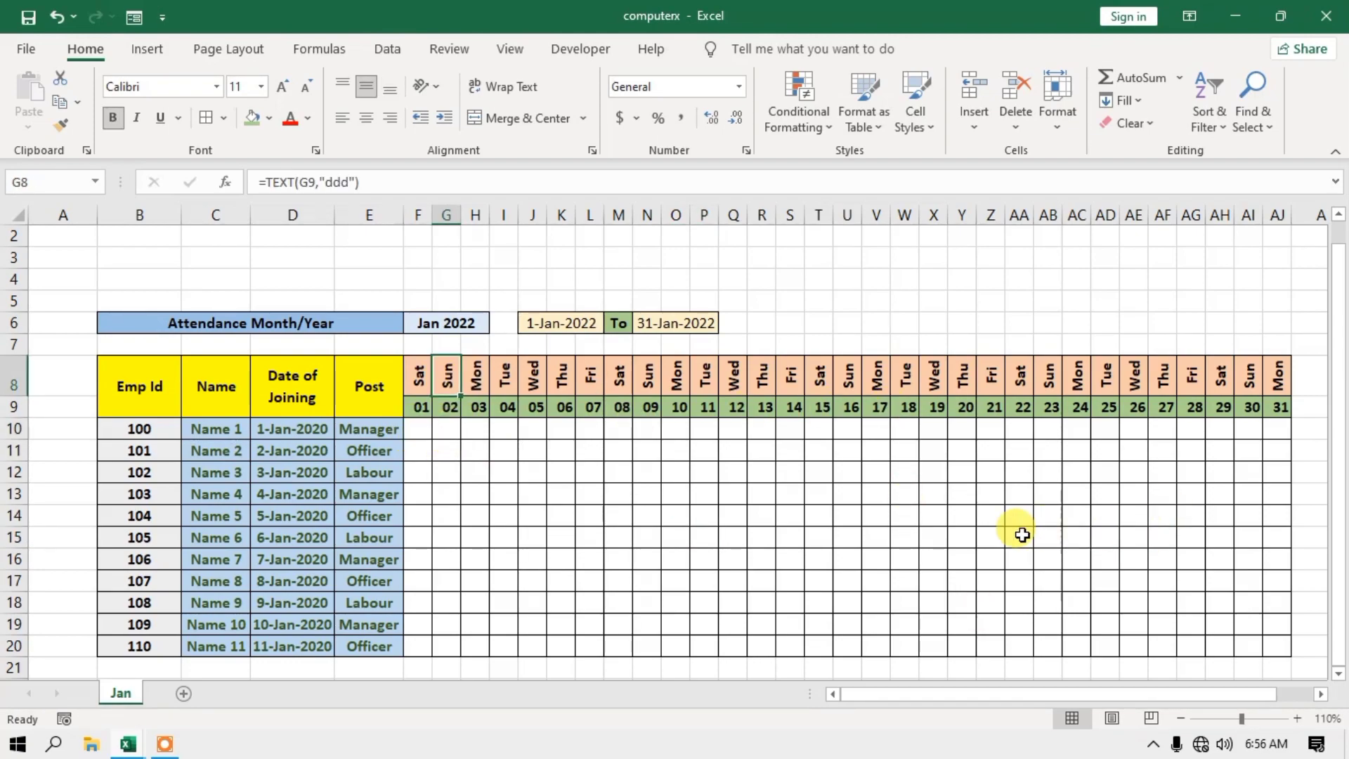
{"action": "left_click", "coordinate": [414, 431]}
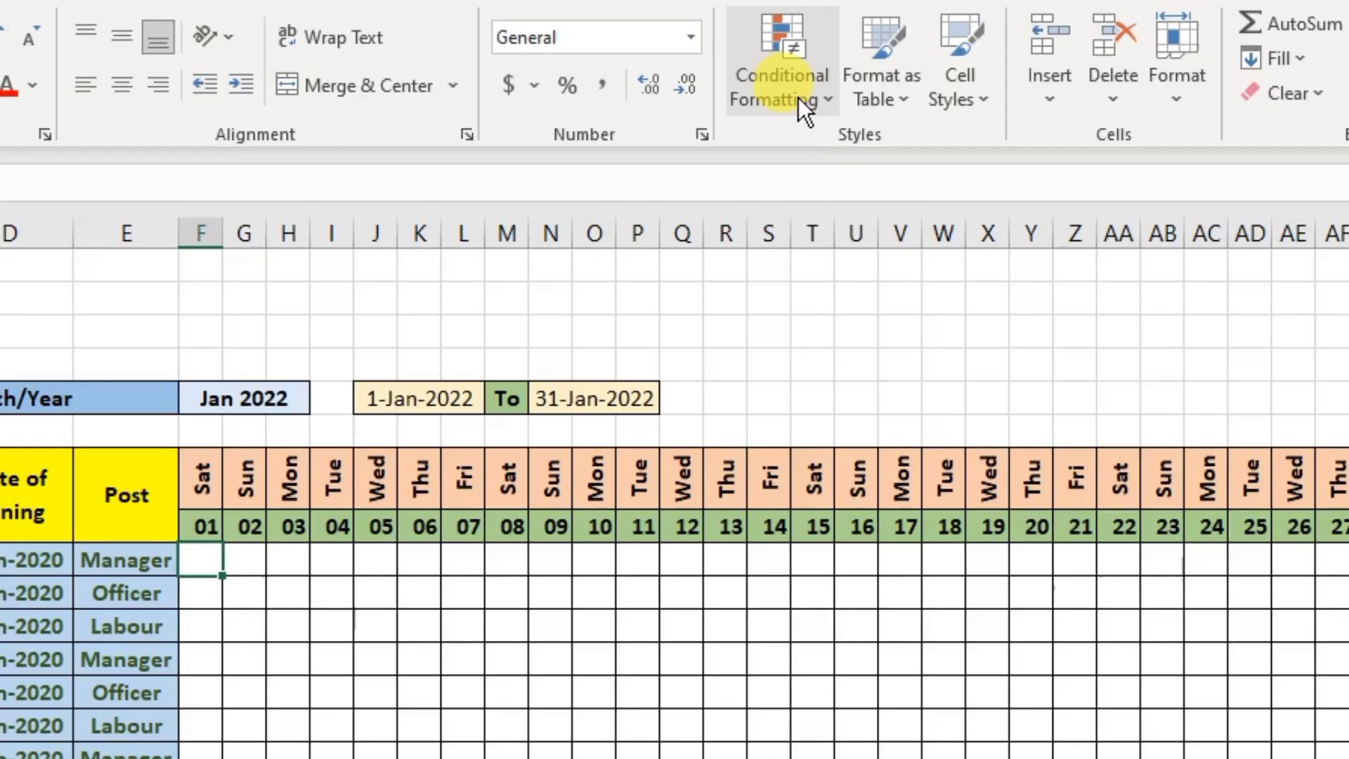
{"action": "left_click", "coordinate": [809, 127]}
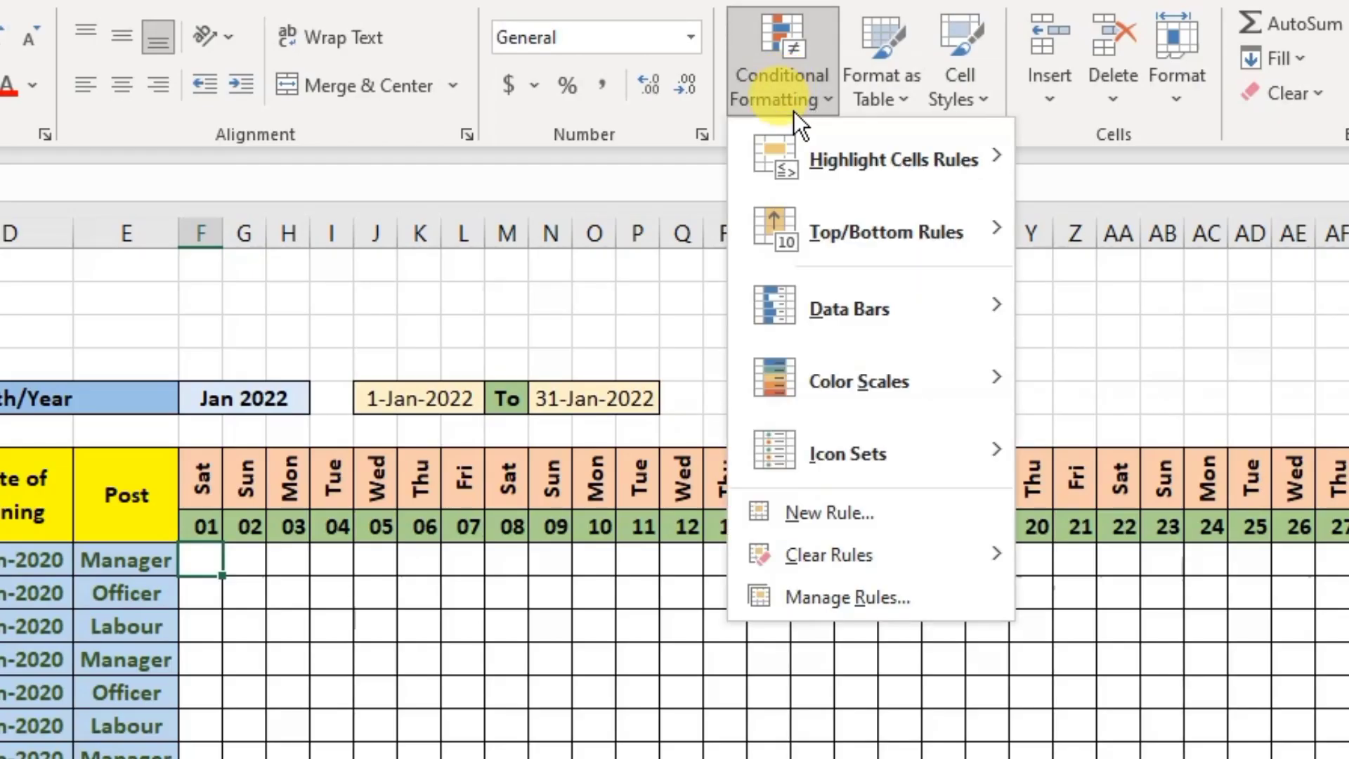
{"action": "left_click", "coordinate": [845, 511]}
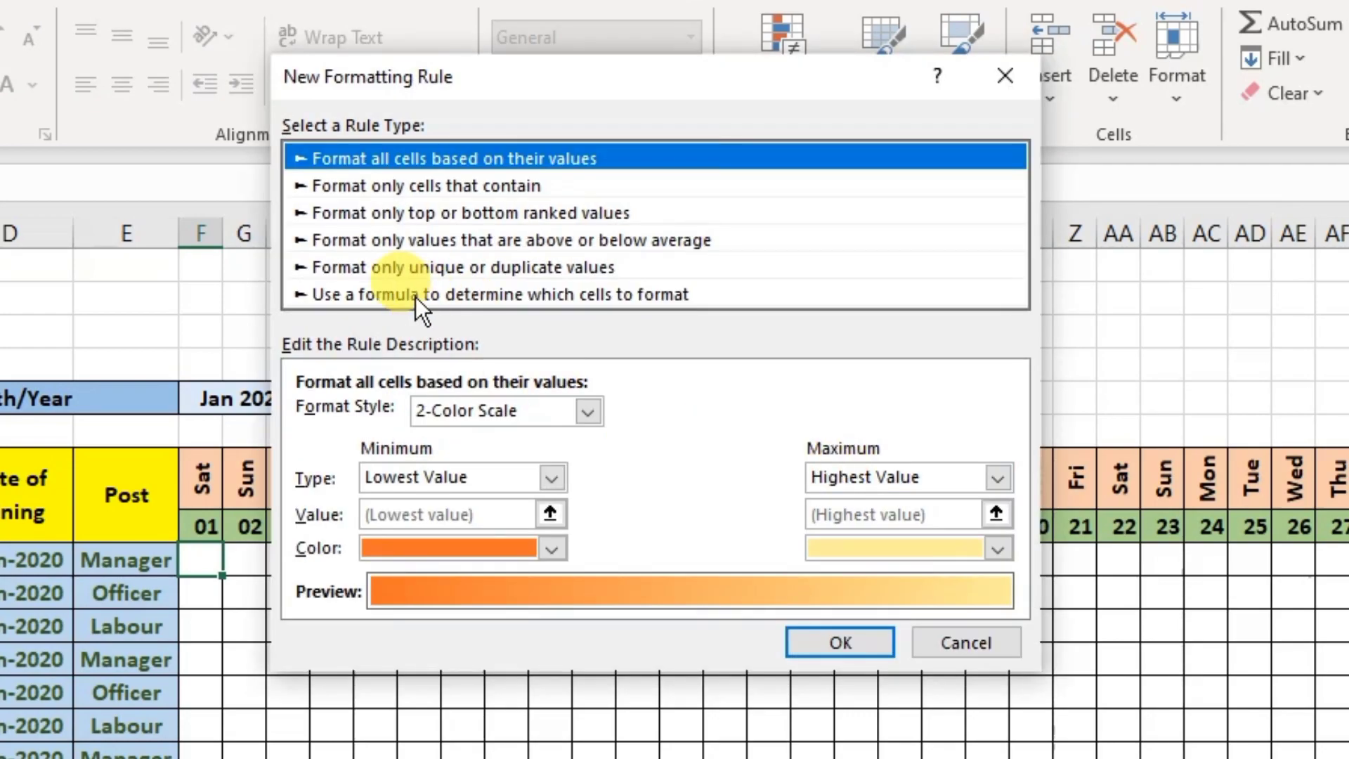
{"action": "left_click", "coordinate": [367, 295]}
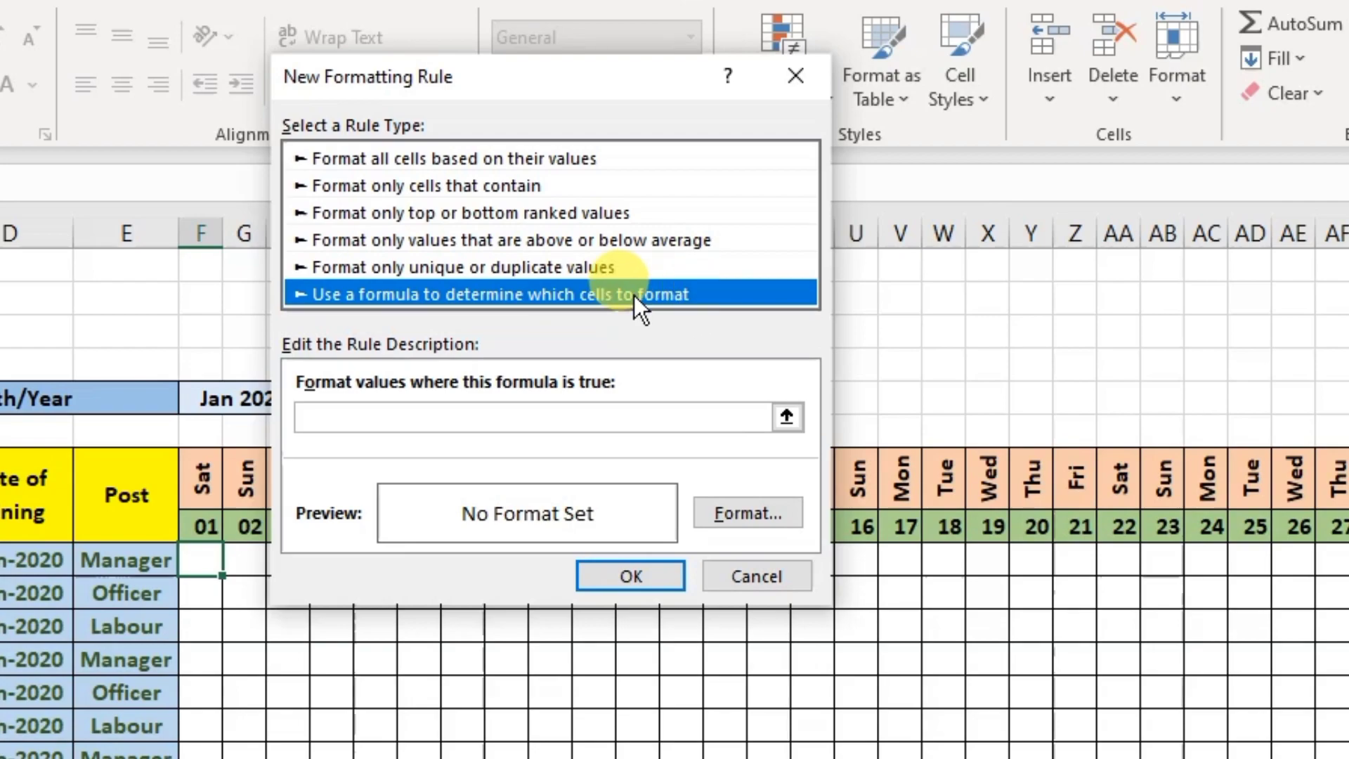
{"action": "left_click", "coordinate": [455, 417]}
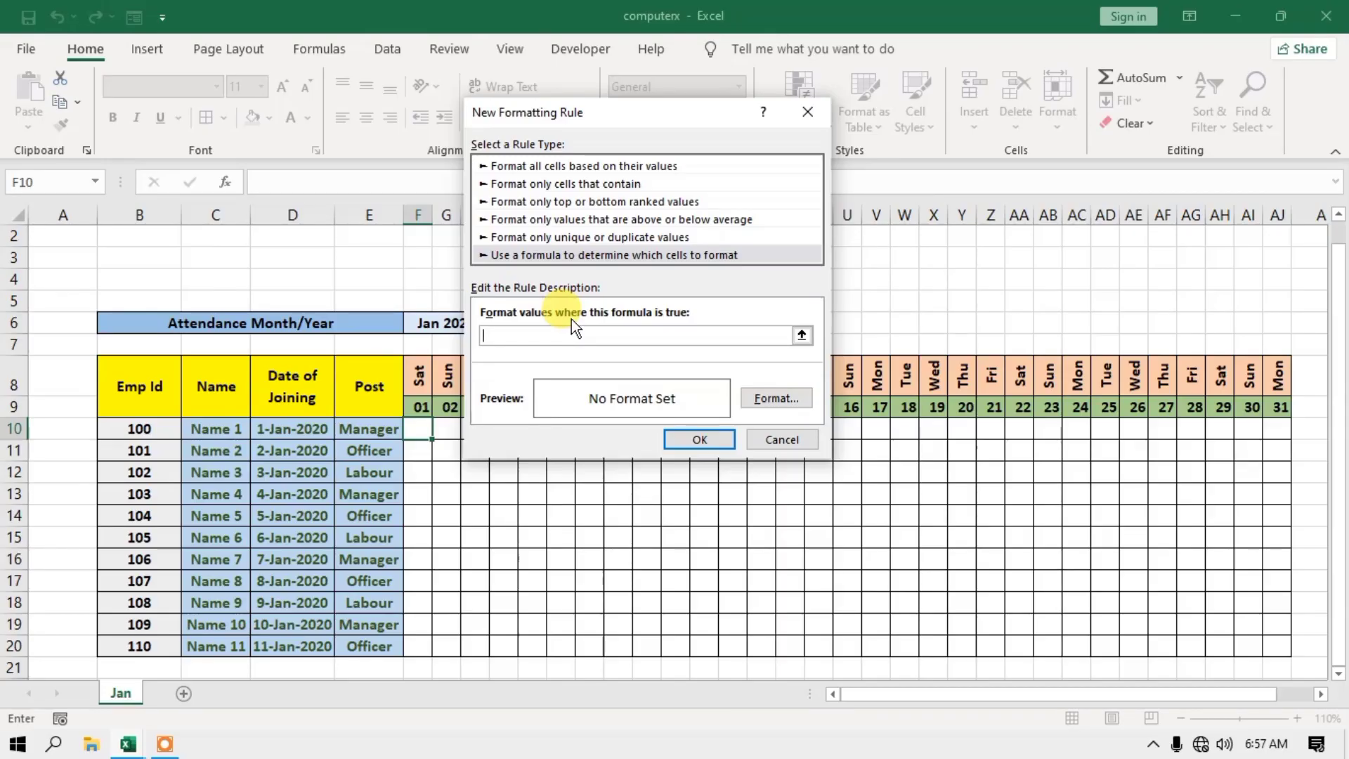
{"action": "type", "text": "="}
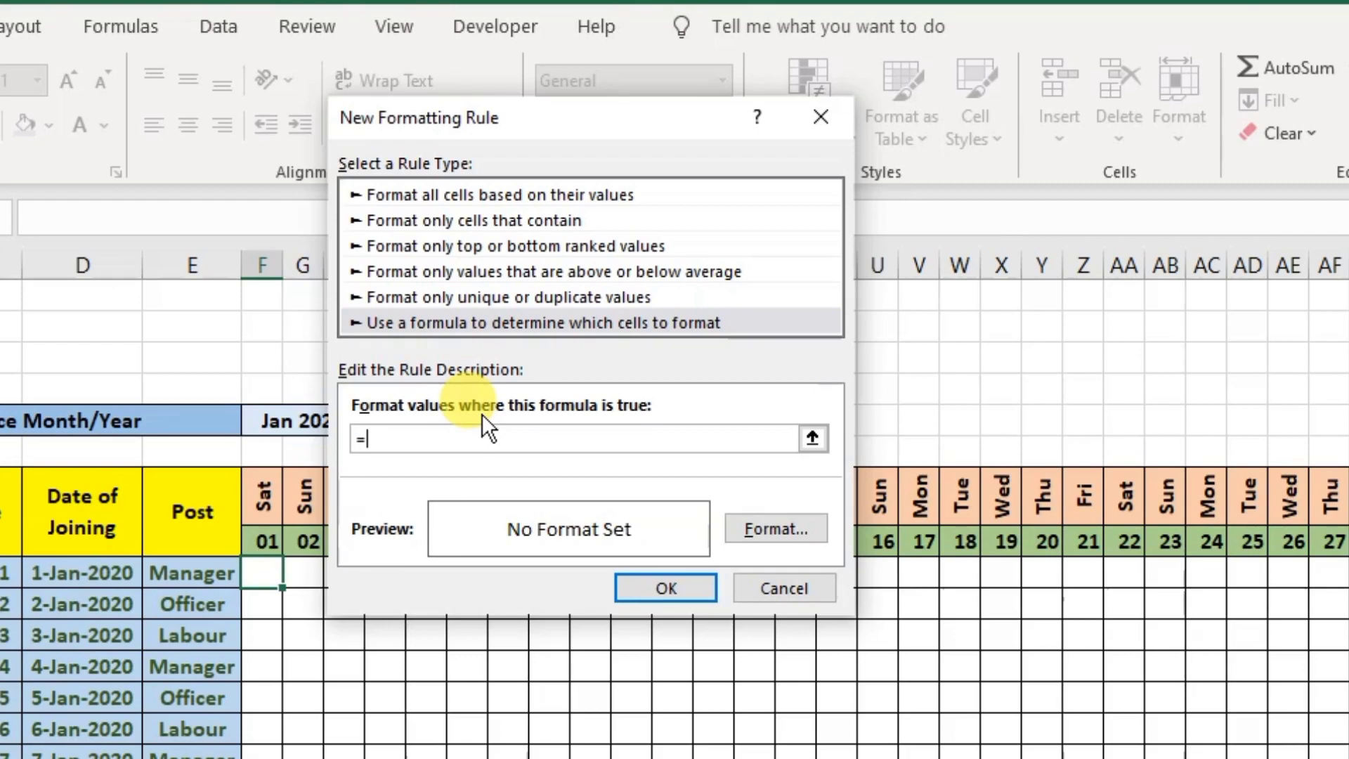
{"action": "left_click_drag", "start_coordinate": [542, 131], "coordinate": [746, 221]}
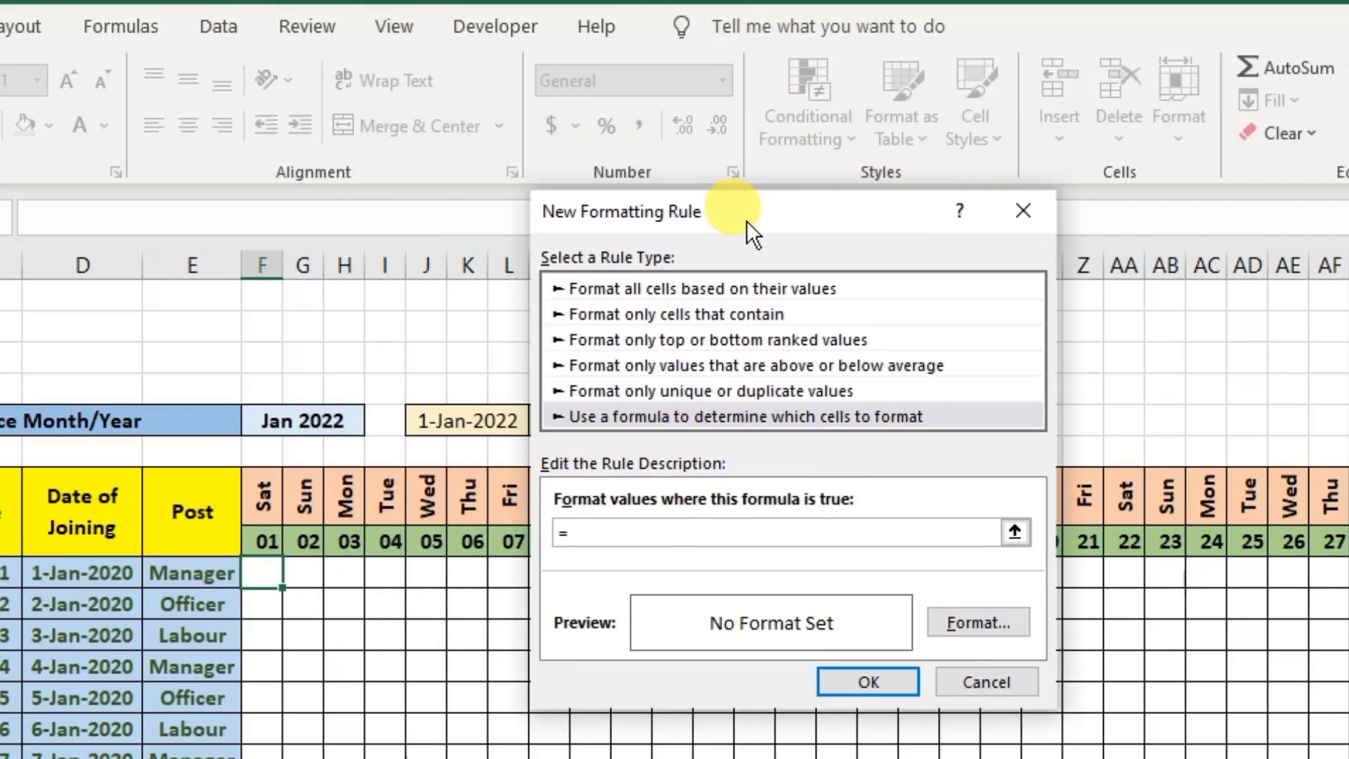
{"action": "left_click", "coordinate": [268, 498]}
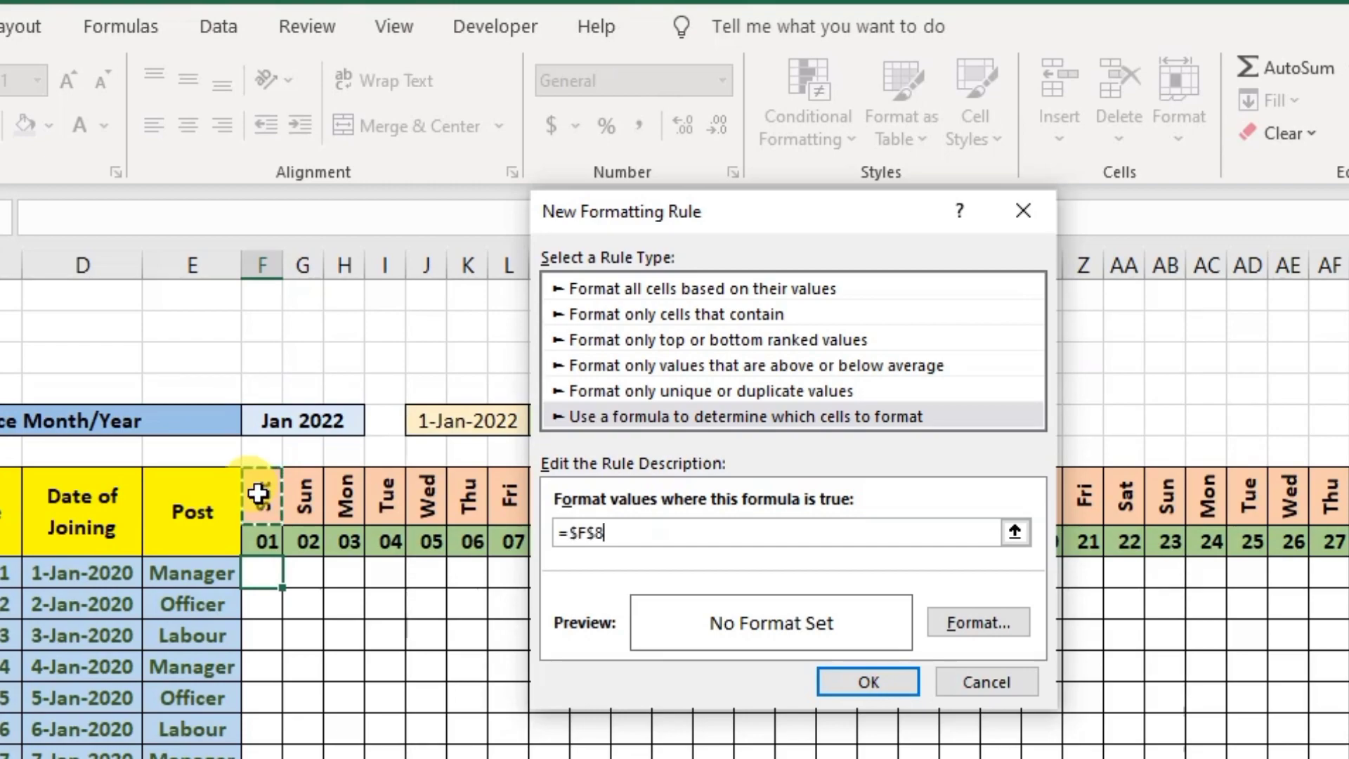
{"action": "left_click", "coordinate": [578, 544]}
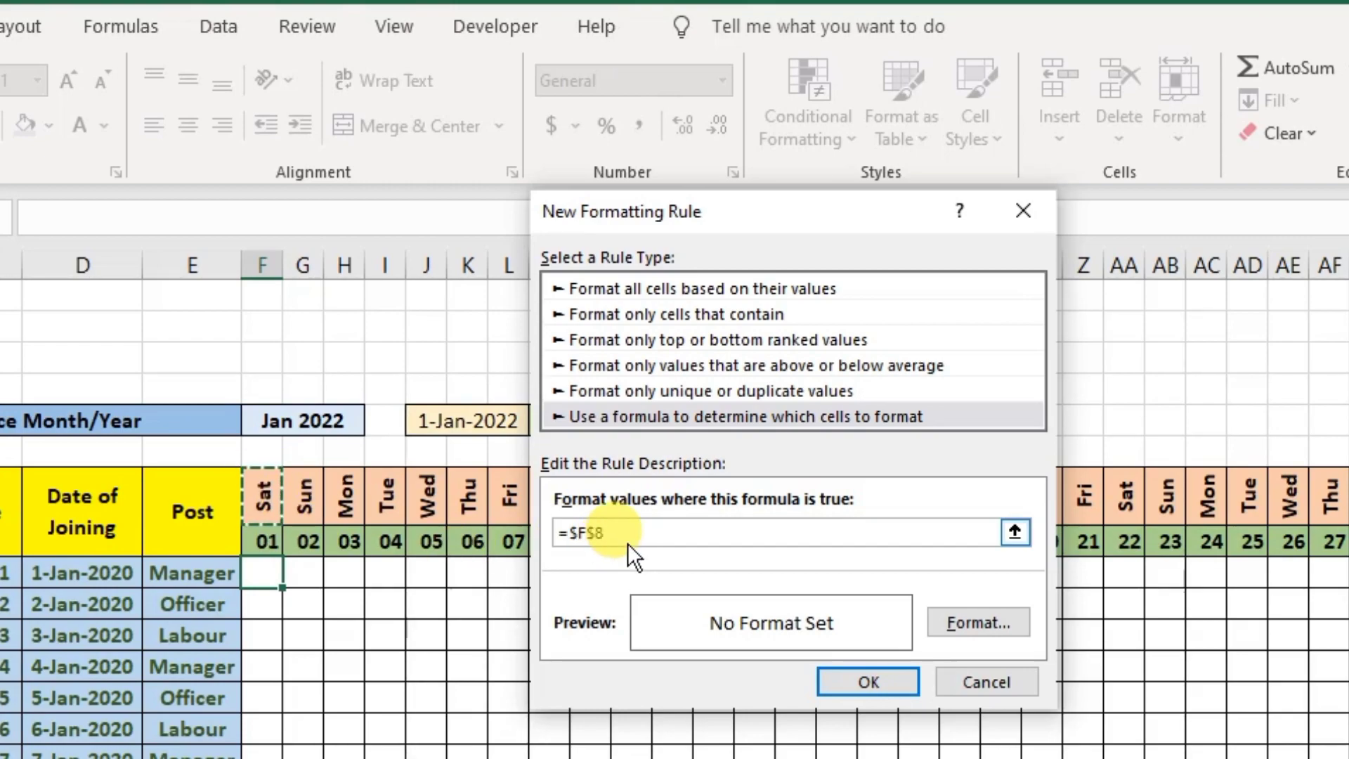
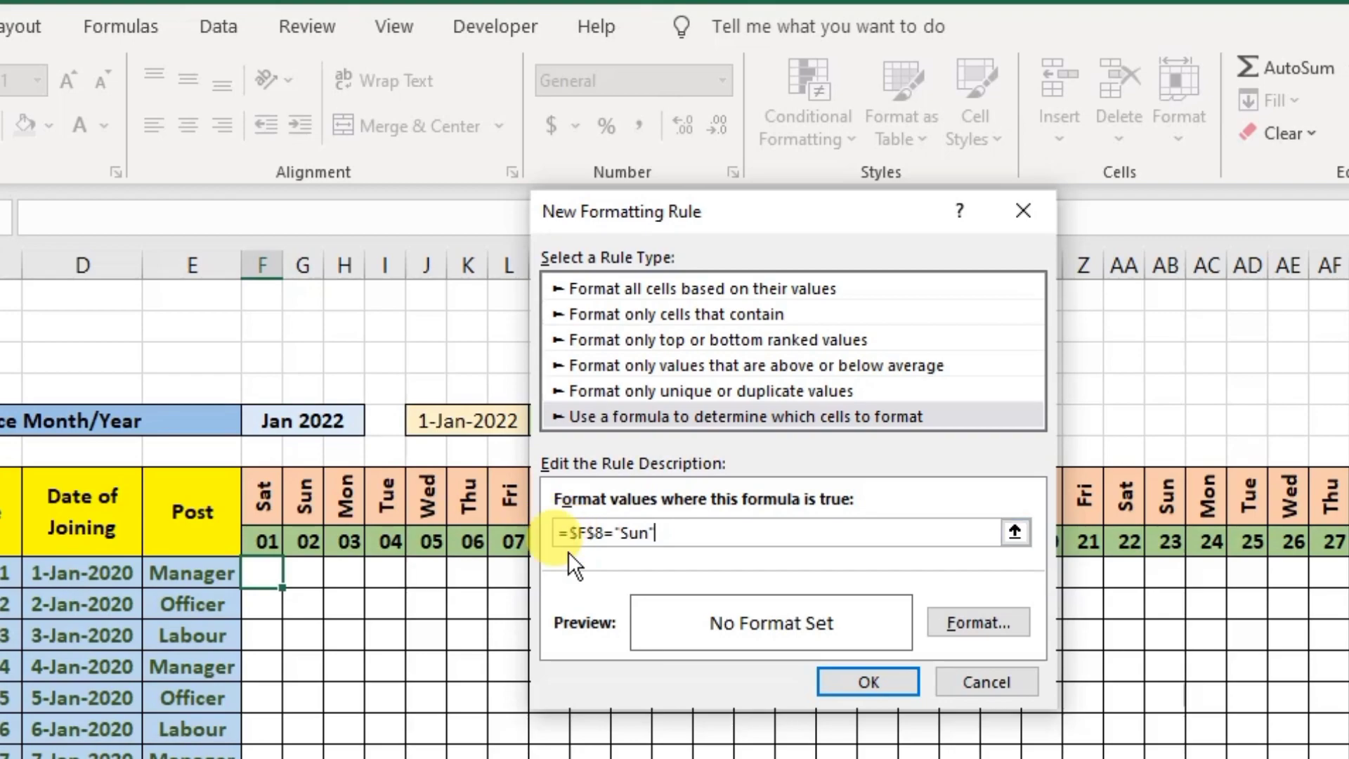
Make the column reference in the rule's condition relative so that it reads =F$8="Sun".
{"action": "left_click", "coordinate": [570, 535]}
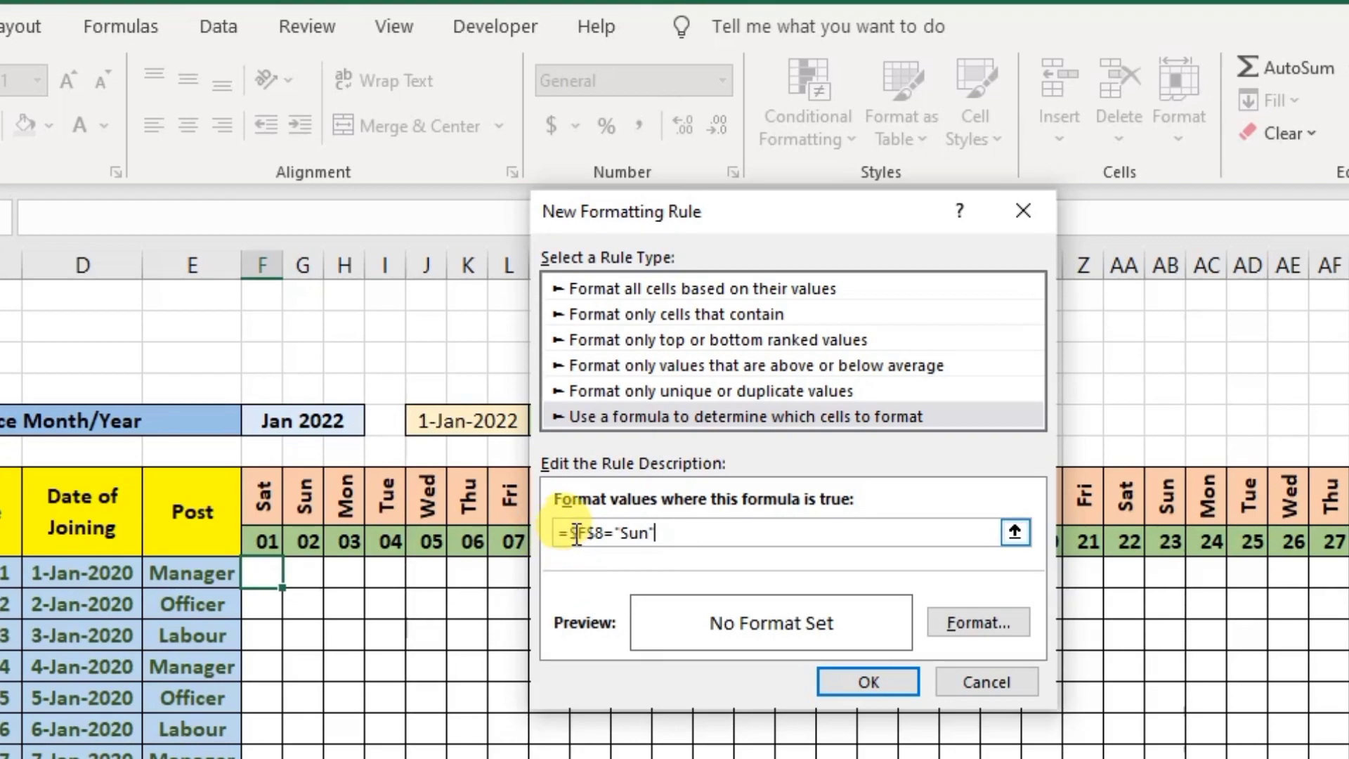
{"action": "left_click", "coordinate": [576, 535]}
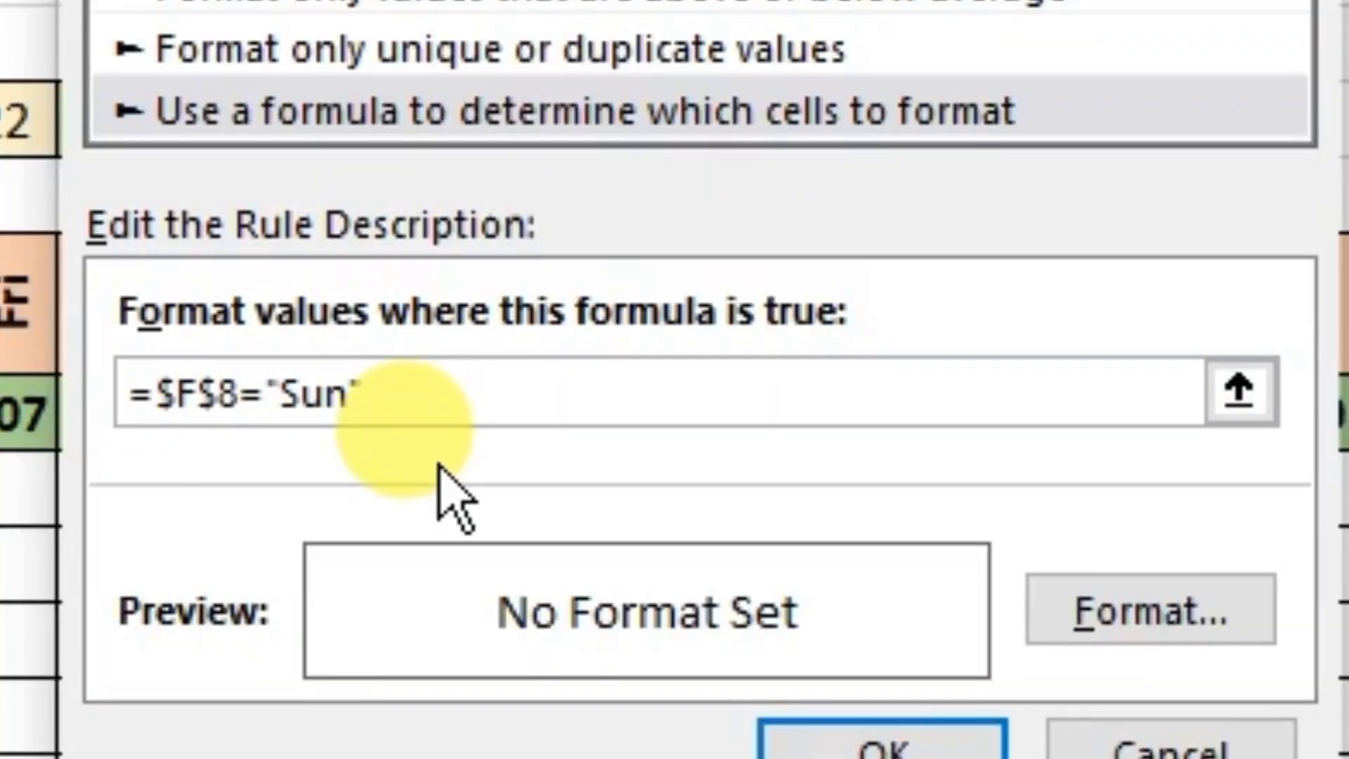
{"action": "key", "text": "BackSpace"}
{"action": "left_click", "coordinate": [377, 392]}
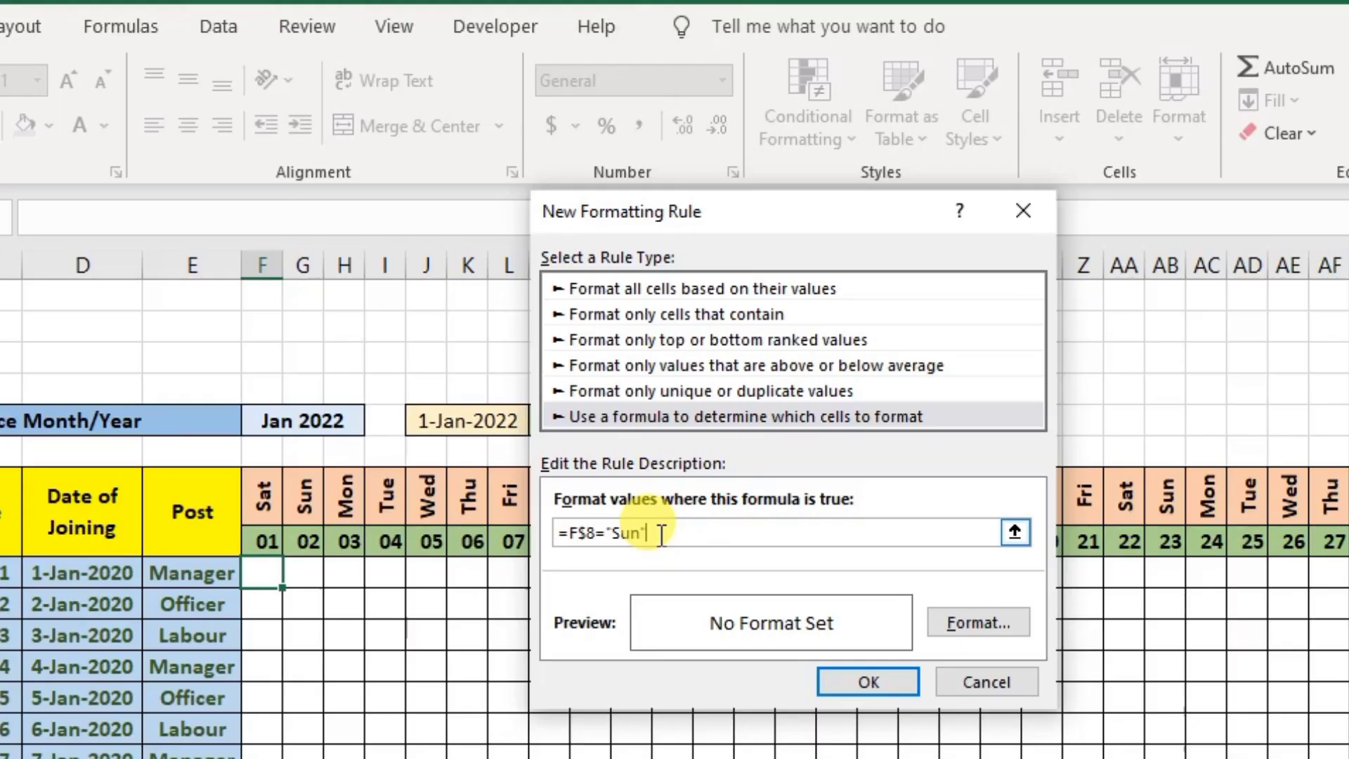
Give the Sunday rule a red fill and white font, and apply it to F10.
{"action": "left_click", "coordinate": [979, 623]}
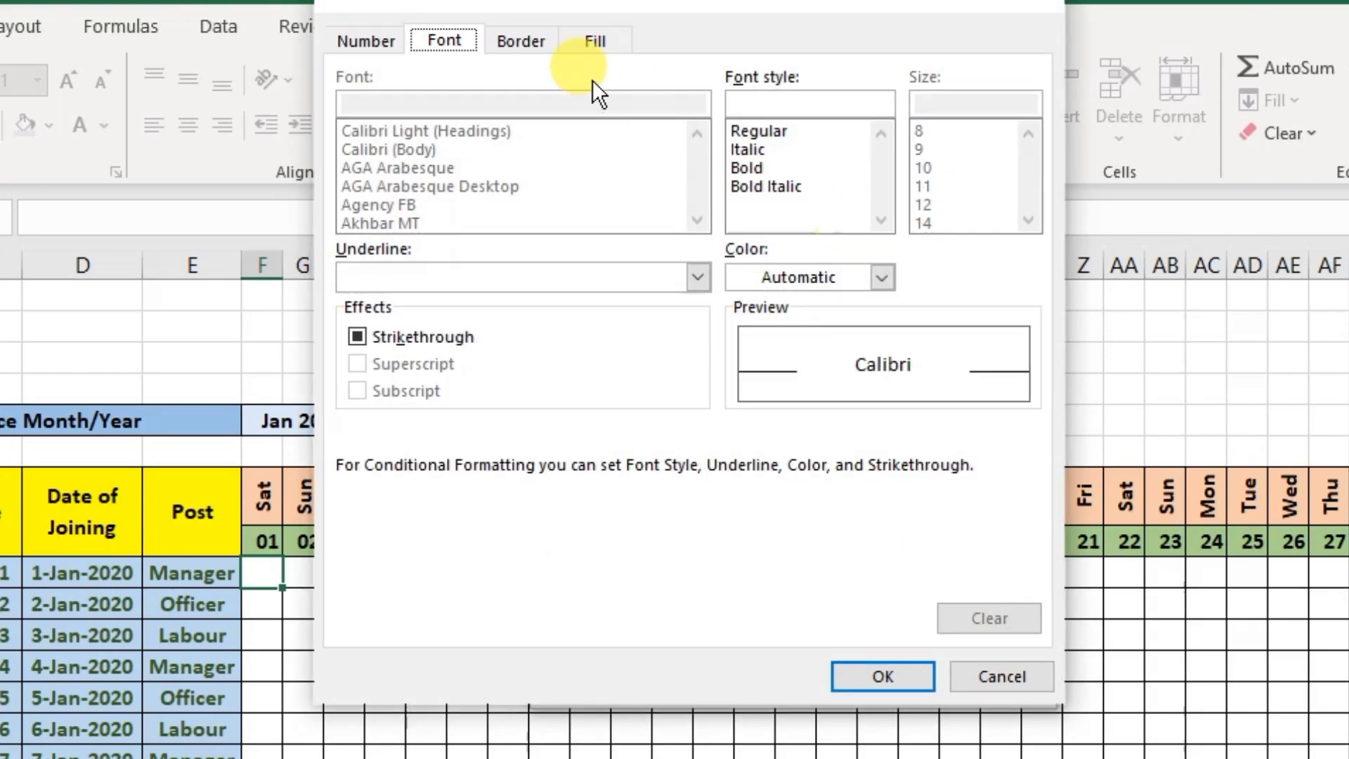
{"action": "left_click", "coordinate": [590, 42]}
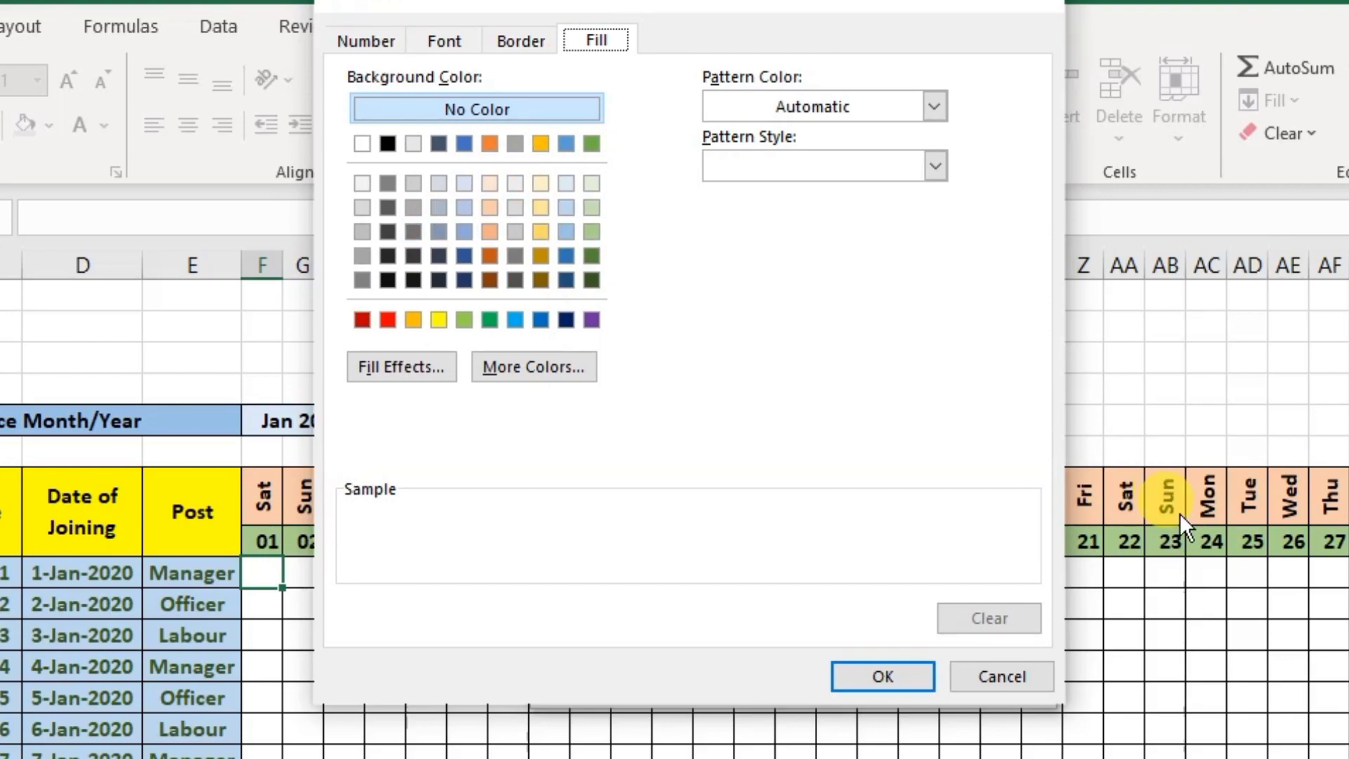
{"action": "left_click", "coordinate": [390, 324]}
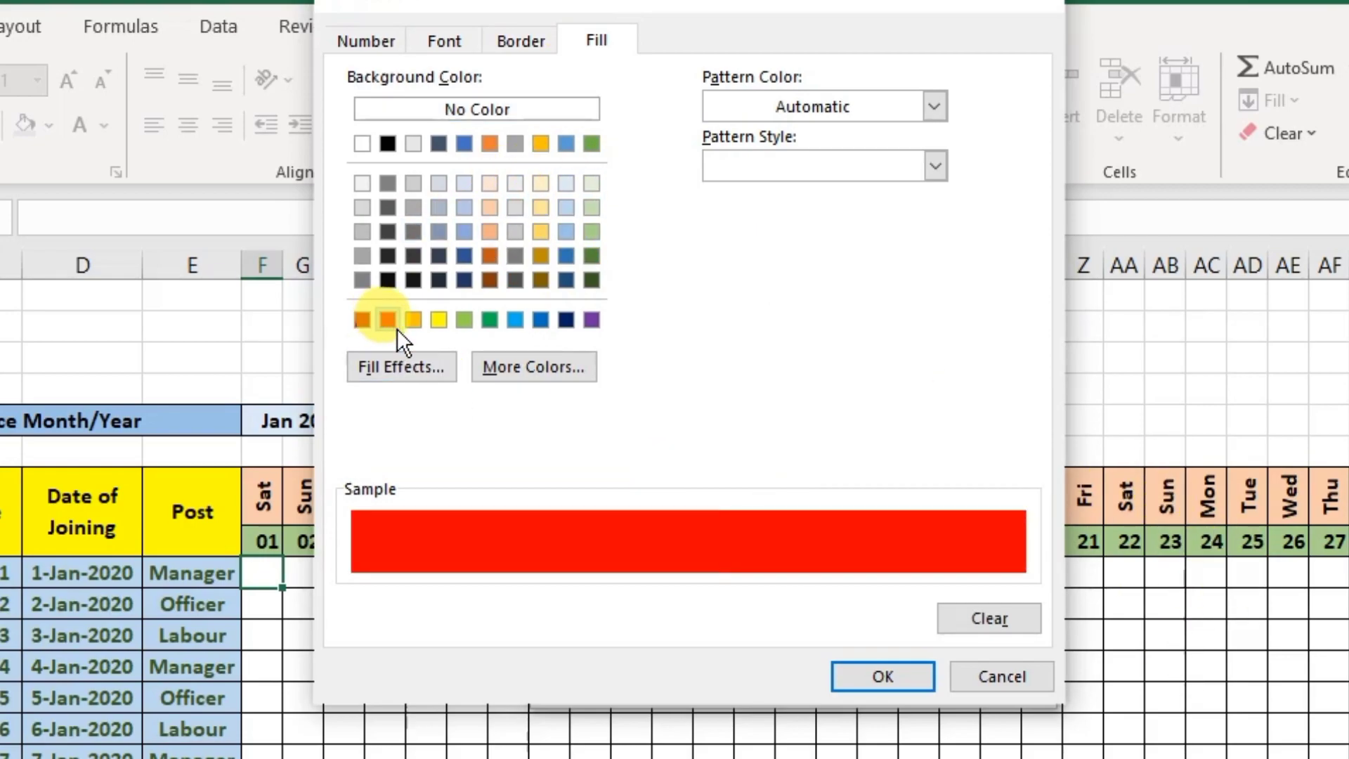
{"action": "left_click", "coordinate": [456, 42]}
{"action": "left_click", "coordinate": [883, 277]}
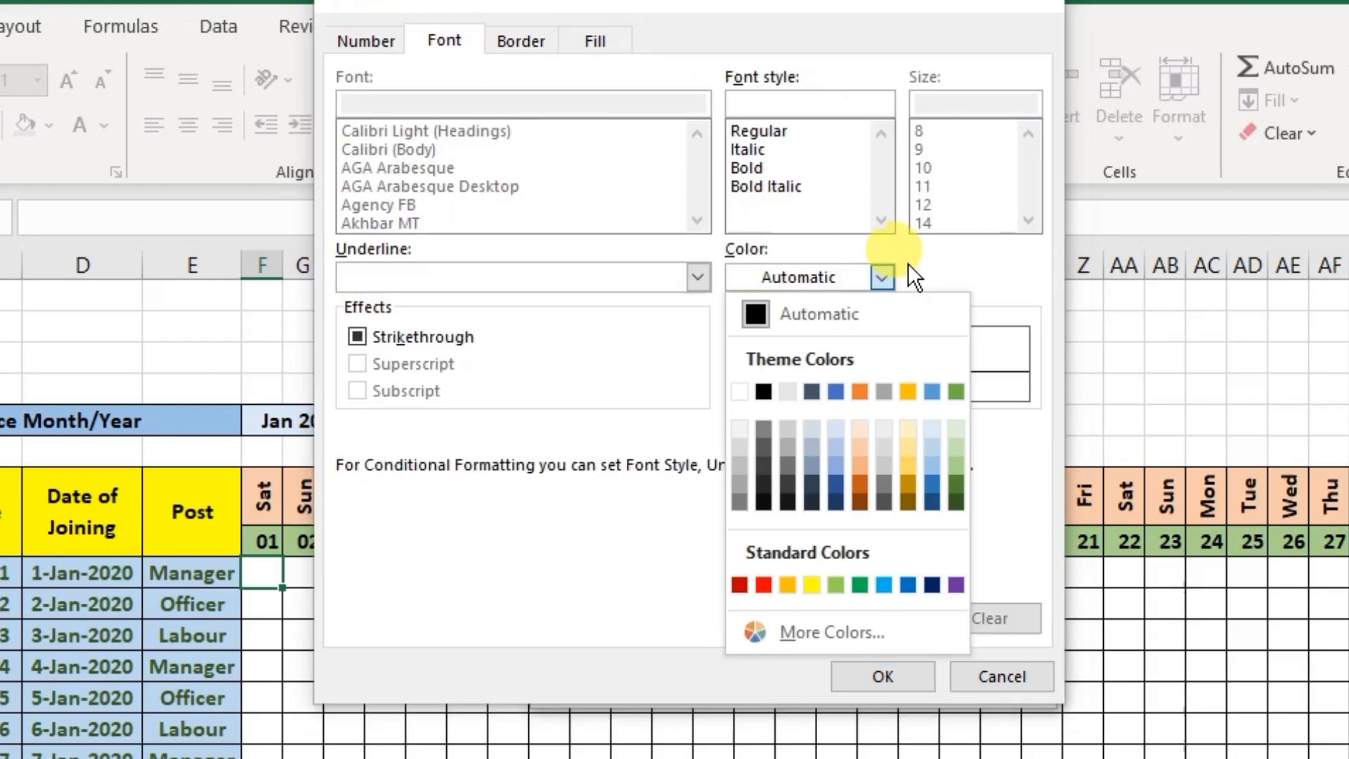
{"action": "left_click", "coordinate": [741, 392]}
{"action": "left_click", "coordinate": [883, 676]}
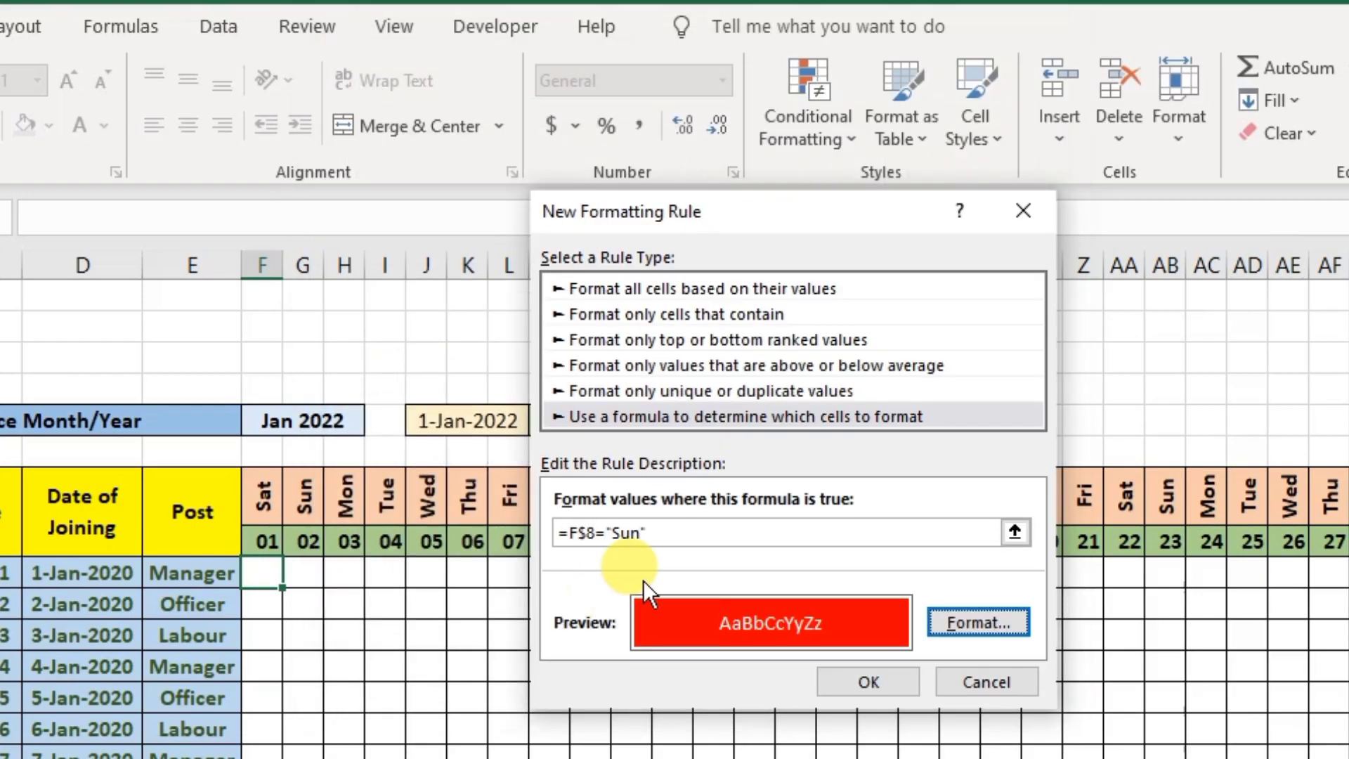
{"action": "key", "text": "Return"}
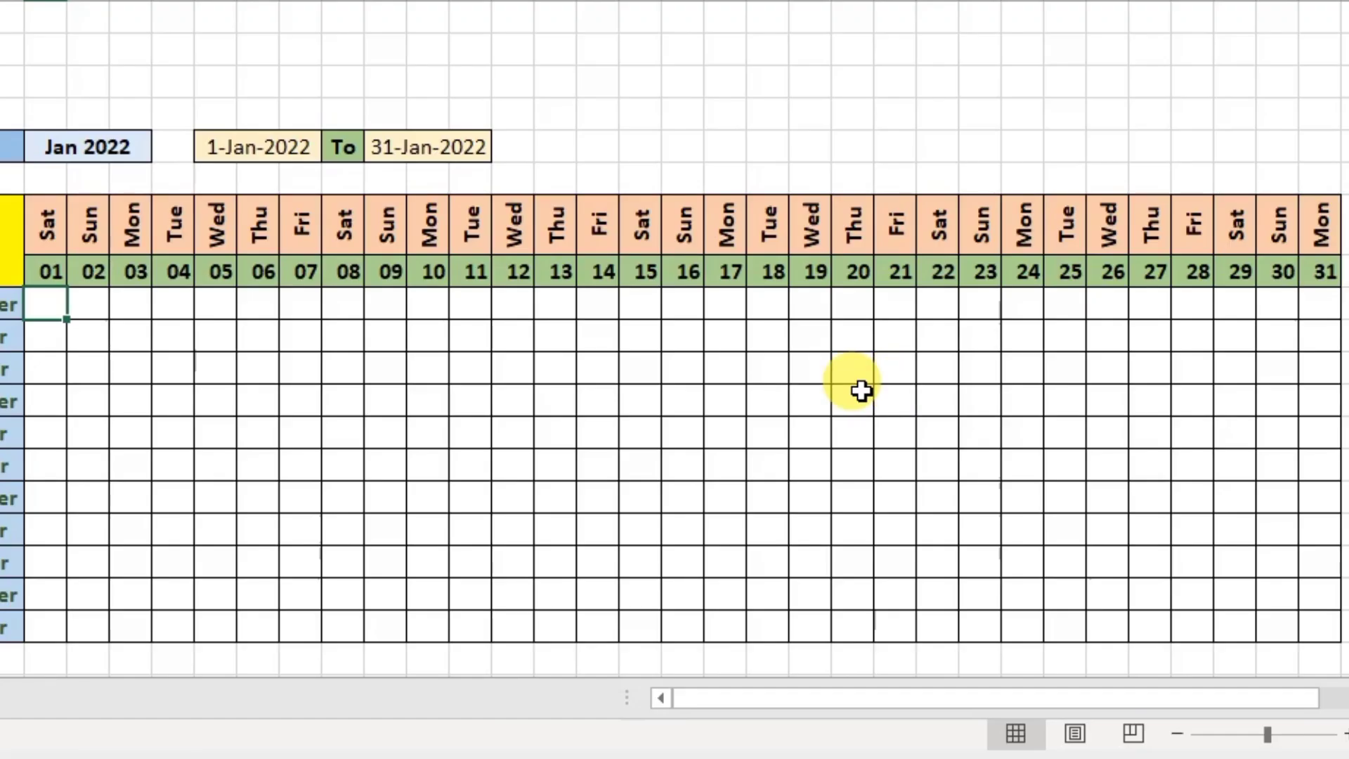
Fill F10 across to AJ10 and down to row 20 to extend the Sunday rule over the attendance grid.
{"action": "left_click_drag", "start_coordinate": [66, 323], "coordinate": [1331, 323]}
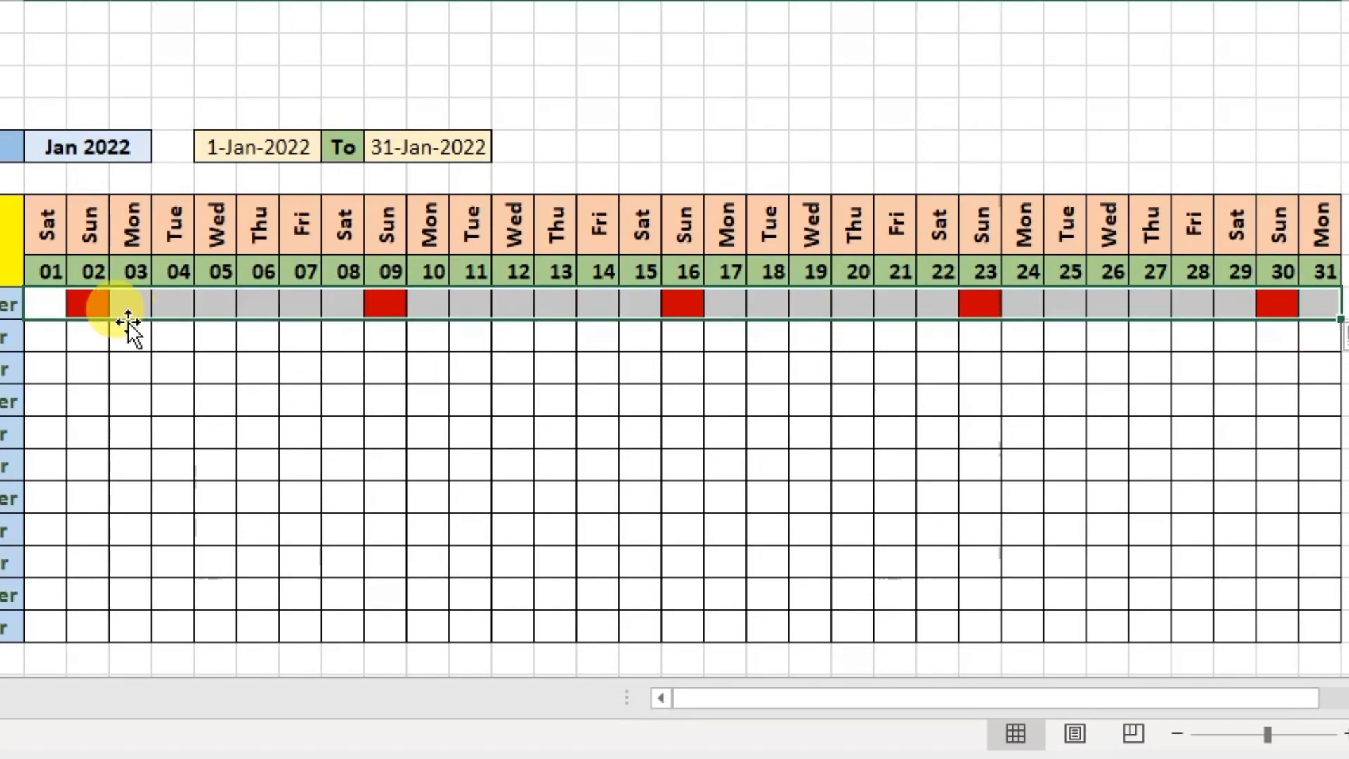
{"action": "left_click", "coordinate": [90, 303]}
{"action": "left_click", "coordinate": [387, 304]}
{"action": "left_click", "coordinate": [705, 300]}
{"action": "left_click", "coordinate": [1036, 307]}
{"action": "left_click", "coordinate": [1304, 304]}
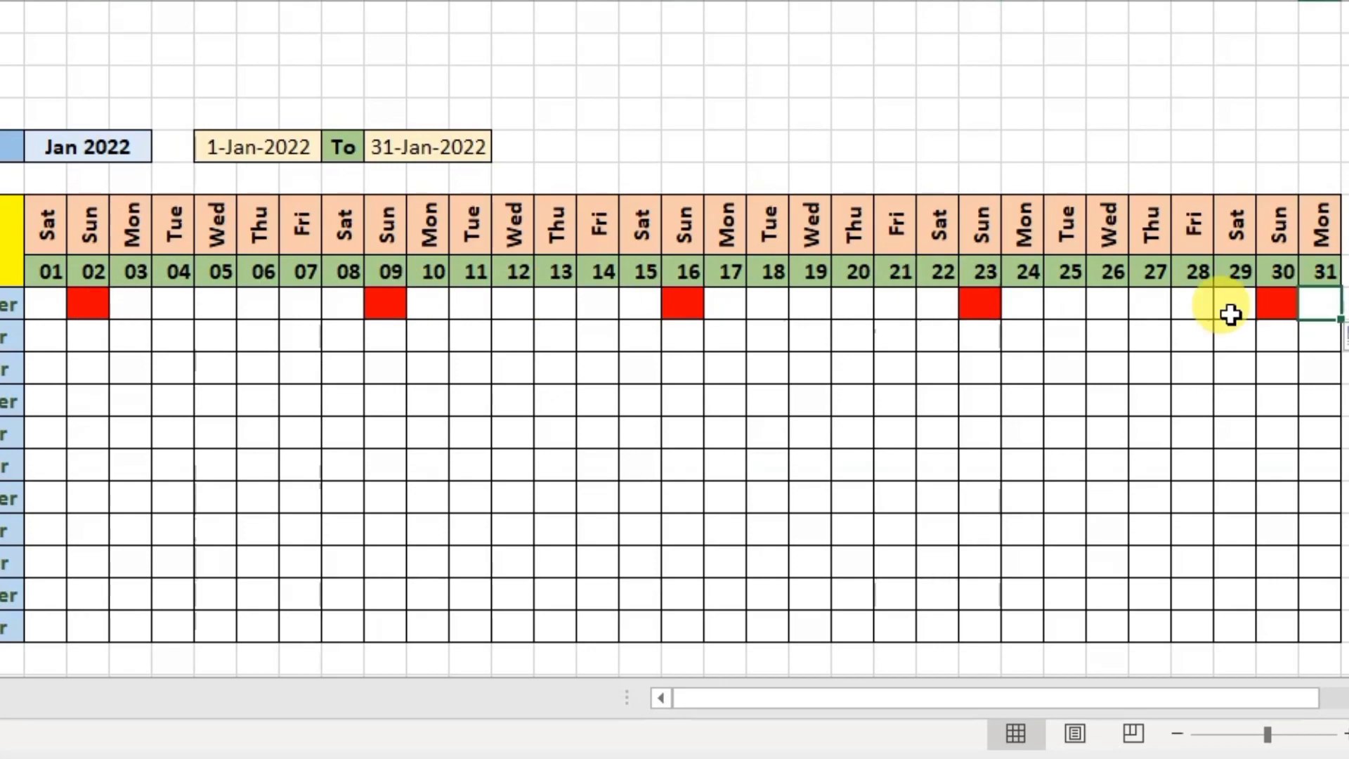
{"action": "mouse_move", "coordinate": [55, 310]}
{"action": "left_mouse_down"}
{"action": "mouse_move", "coordinate": [259, 298]}
{"action": "mouse_move", "coordinate": [1316, 301]}
{"action": "mouse_move", "coordinate": [1332, 352]}
{"action": "mouse_move", "coordinate": [1317, 645]}
{"action": "left_mouse_up"}
Check the highlighting in the grid's Sunday and Wednesday columns against the weekday names in row 8.
{"action": "left_click", "coordinate": [90, 303]}
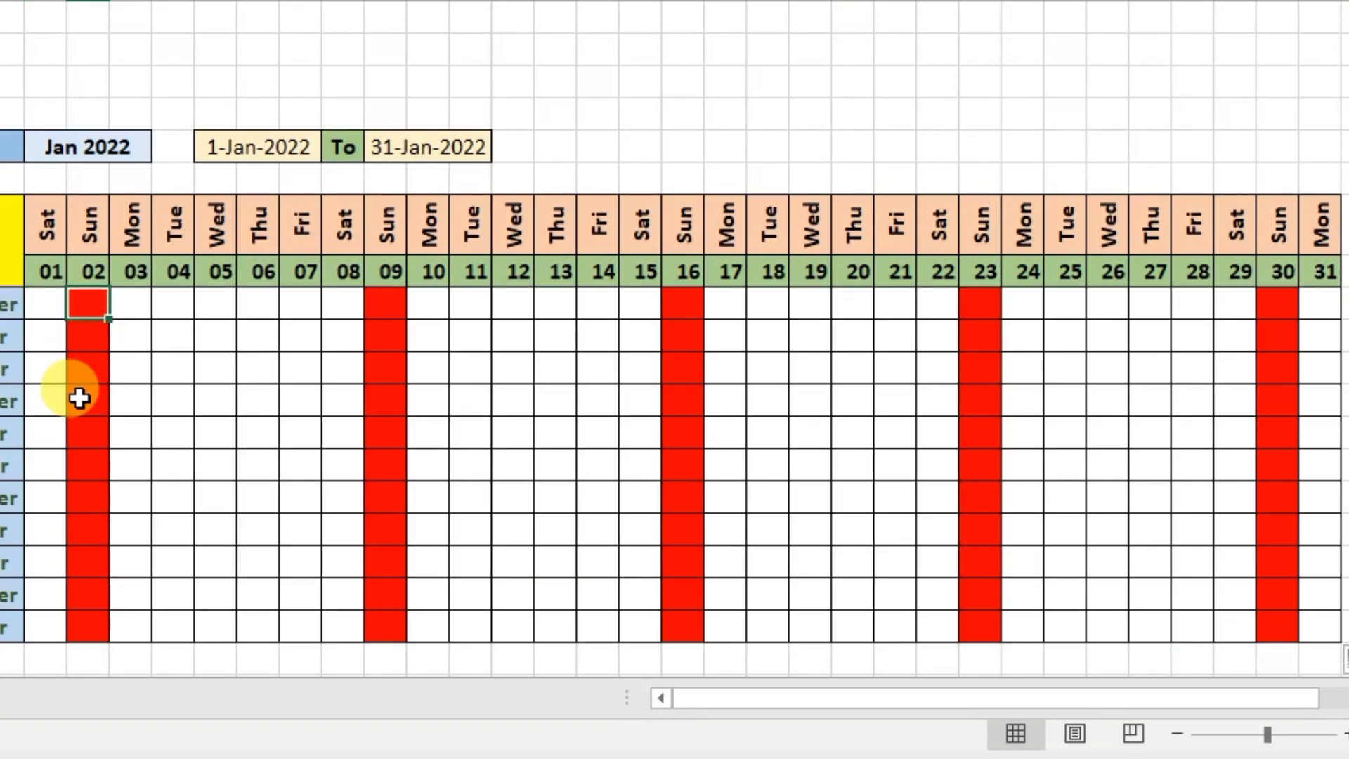
{"action": "left_click", "coordinate": [85, 500]}
{"action": "left_click", "coordinate": [390, 338]}
{"action": "left_click_drag", "start_coordinate": [362, 493], "coordinate": [370, 506]}
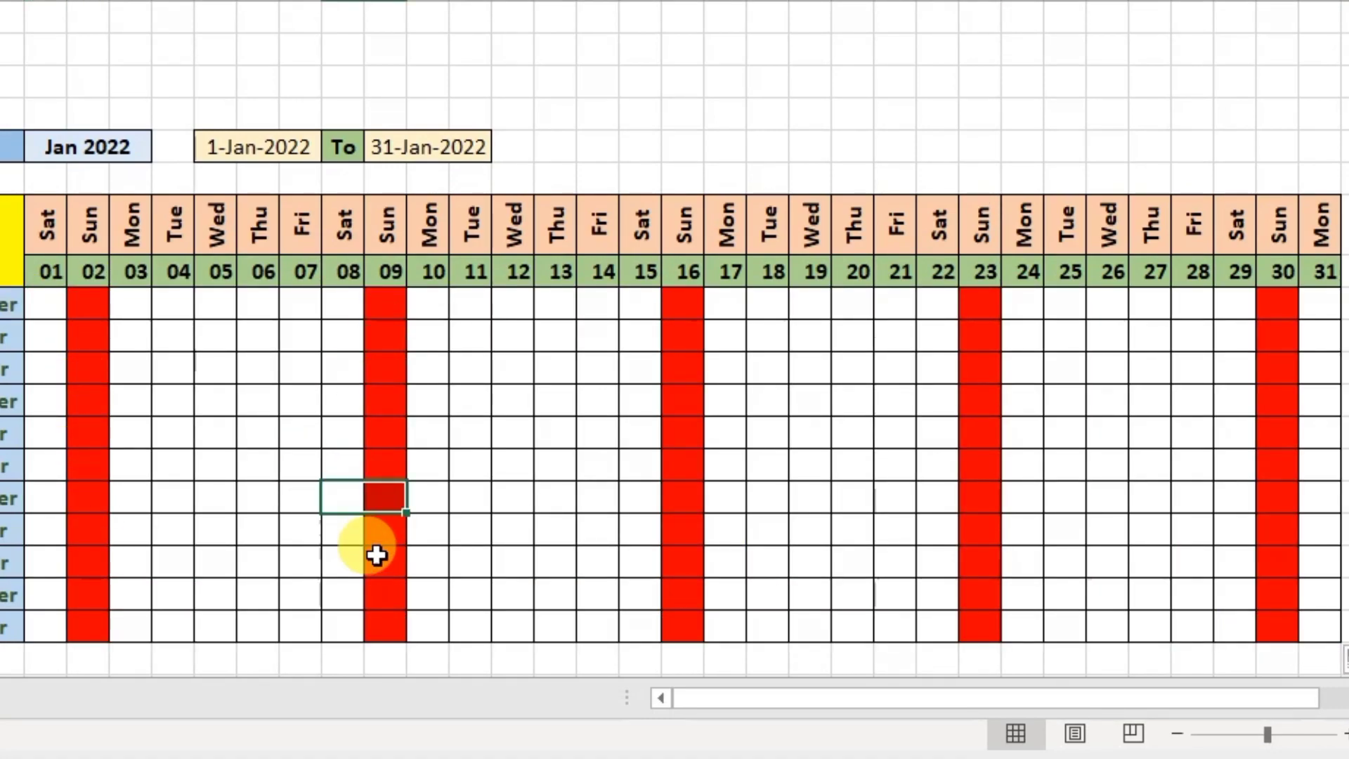
{"action": "left_click", "coordinate": [682, 432]}
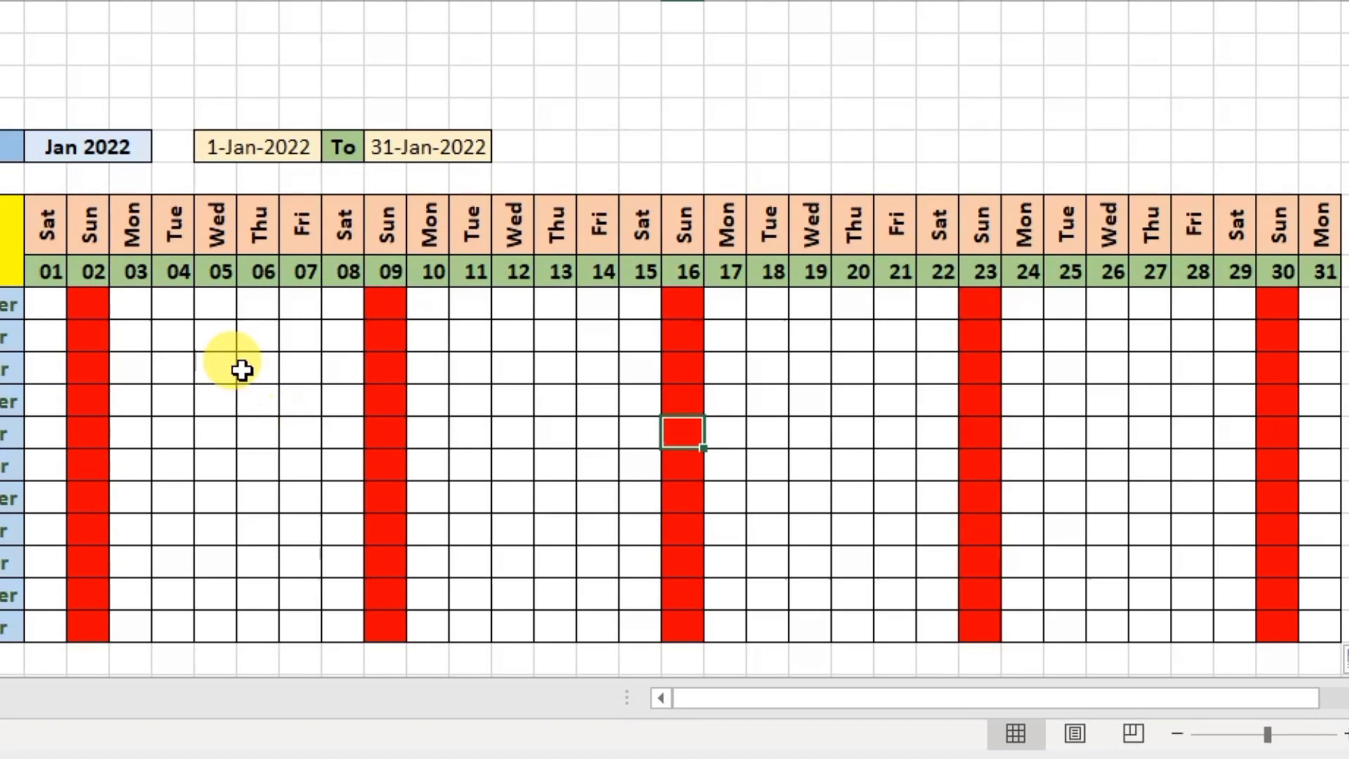
{"action": "left_click", "coordinate": [213, 343]}
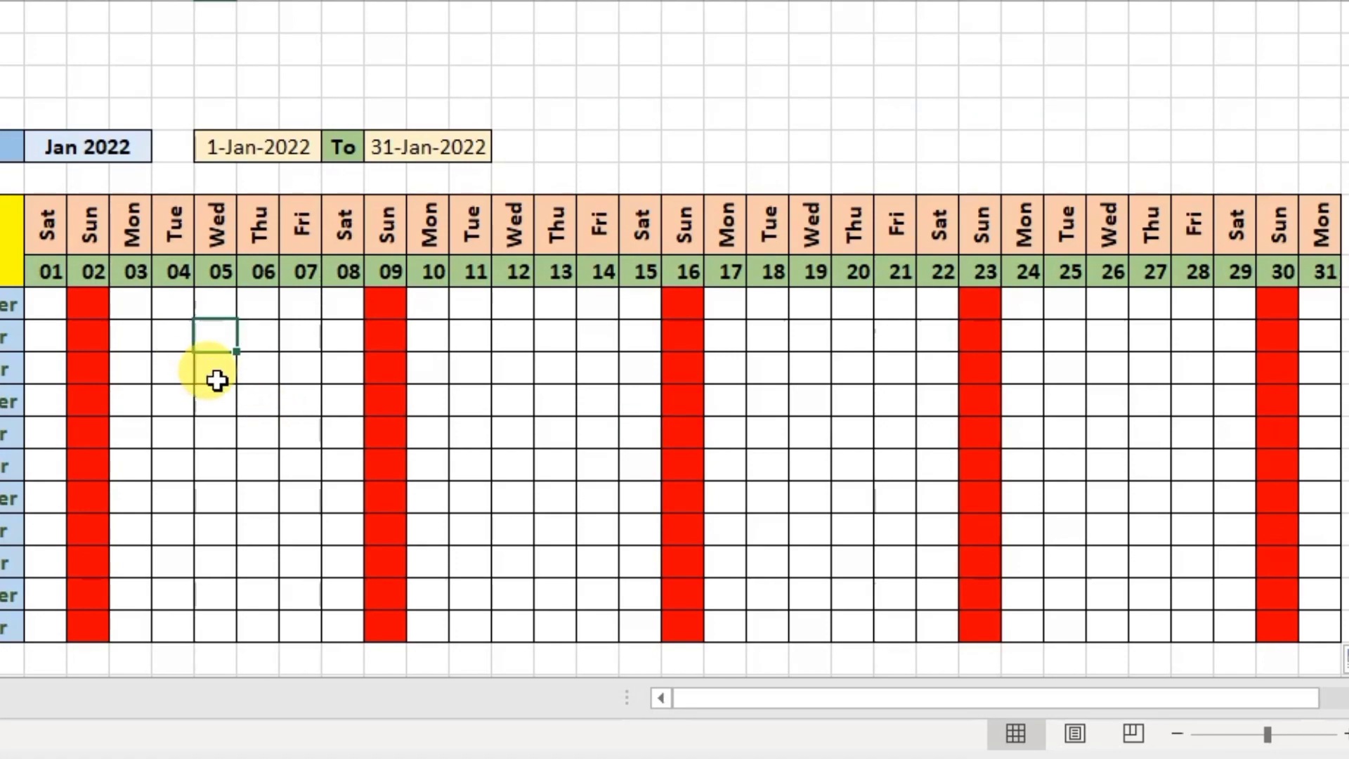
{"action": "left_click", "coordinate": [213, 464]}
{"action": "left_click", "coordinate": [513, 401]}
{"action": "left_click", "coordinate": [500, 528]}
{"action": "left_click", "coordinate": [510, 399]}
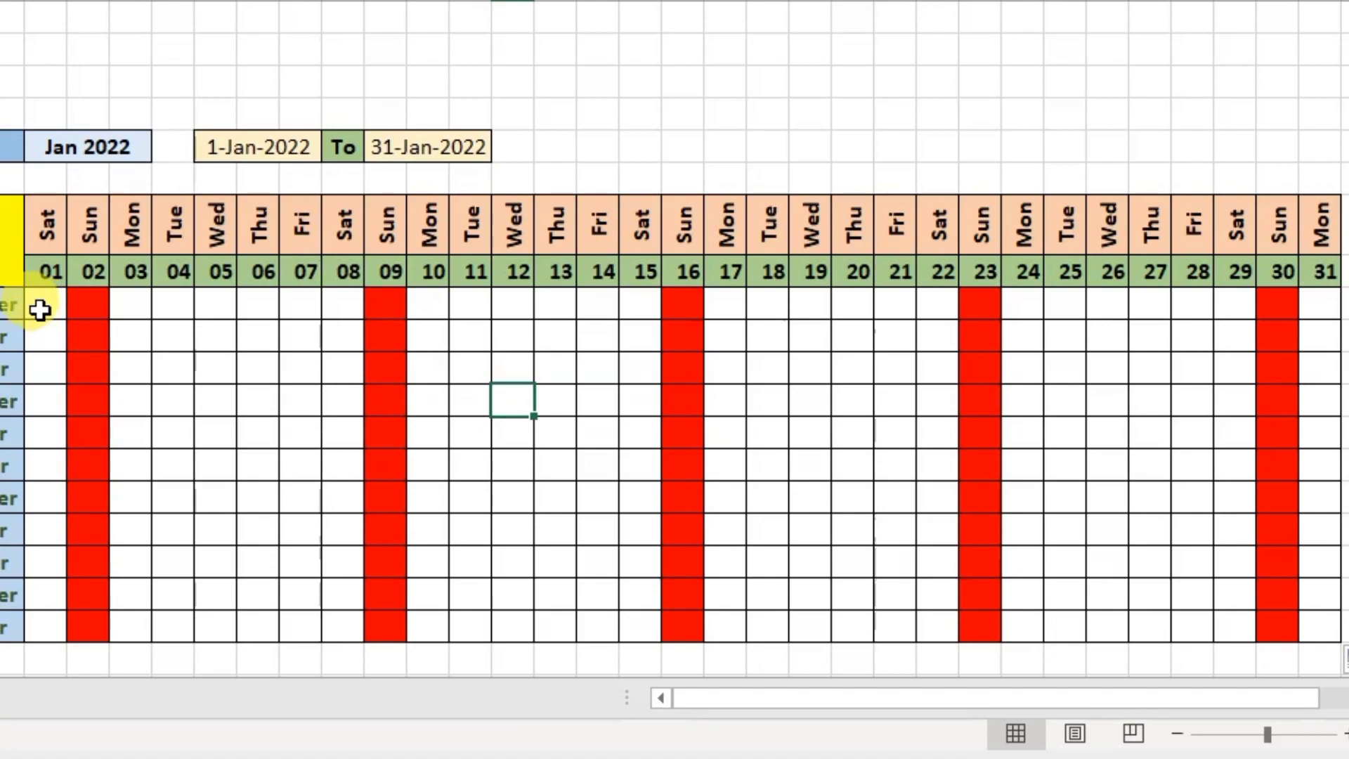
Add a data validation list with the source A,P to the attendance grid F10:AJ20.
{"action": "mouse_move", "coordinate": [39, 307]}
{"action": "left_mouse_down"}
{"action": "mouse_move", "coordinate": [1256, 356]}
{"action": "mouse_move", "coordinate": [1276, 400]}
{"action": "left_mouse_up"}
{"action": "left_click_drag", "start_coordinate": [1277, 490], "coordinate": [1310, 623]}
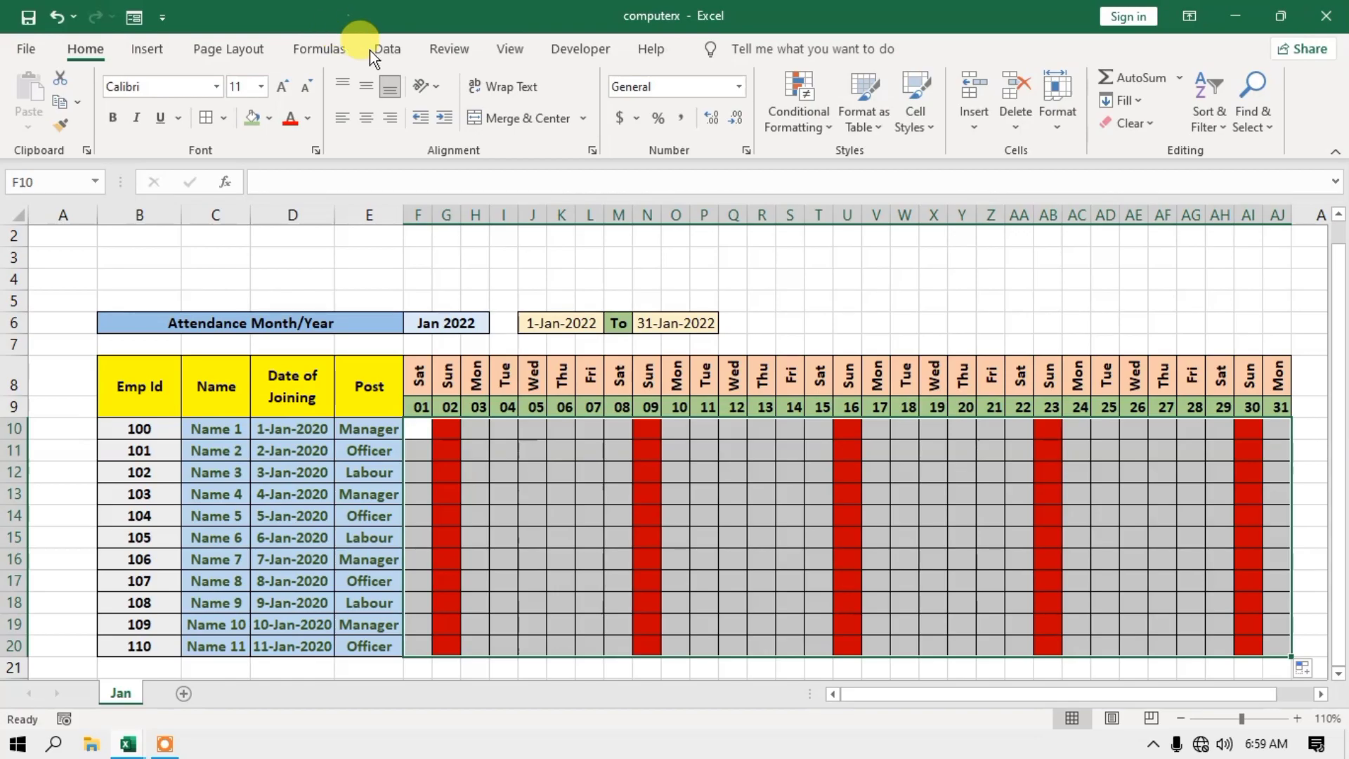
{"action": "left_click", "coordinate": [388, 48]}
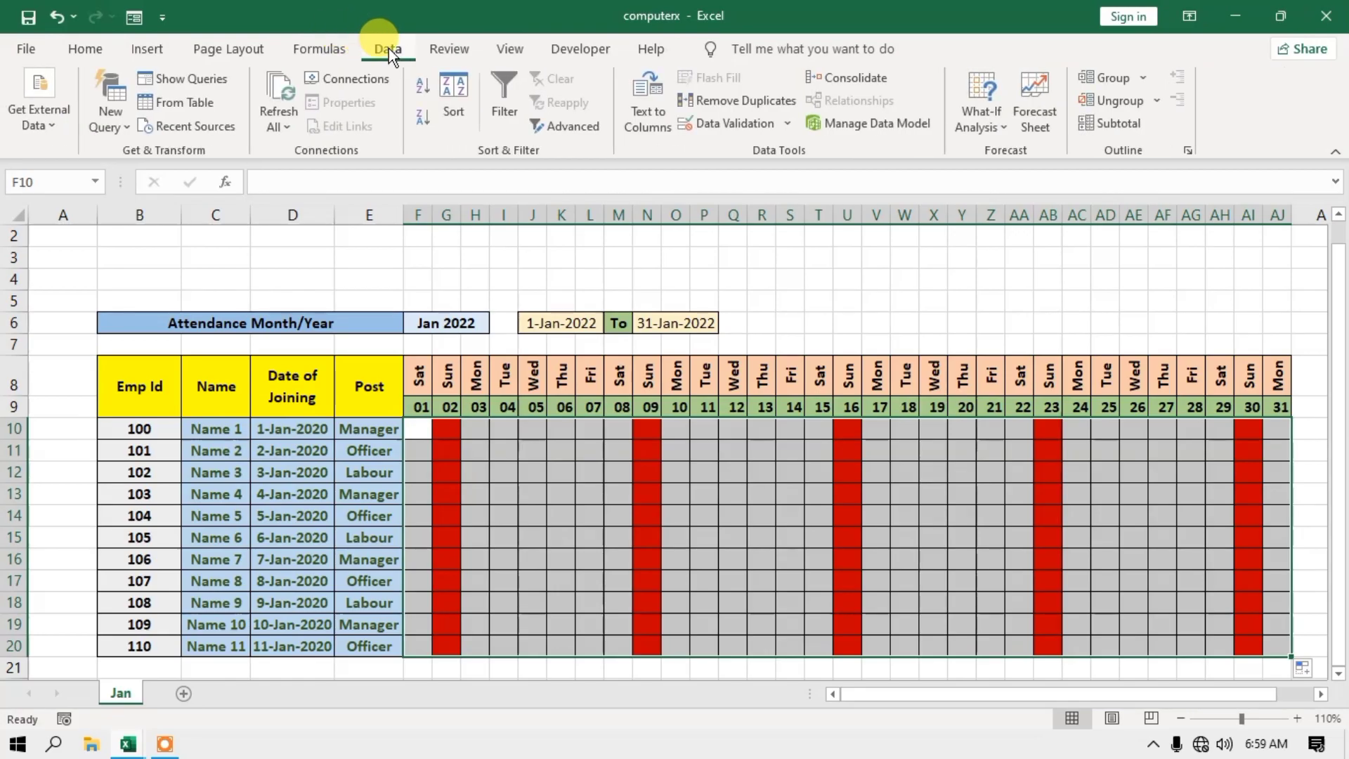
{"action": "left_click", "coordinate": [703, 128]}
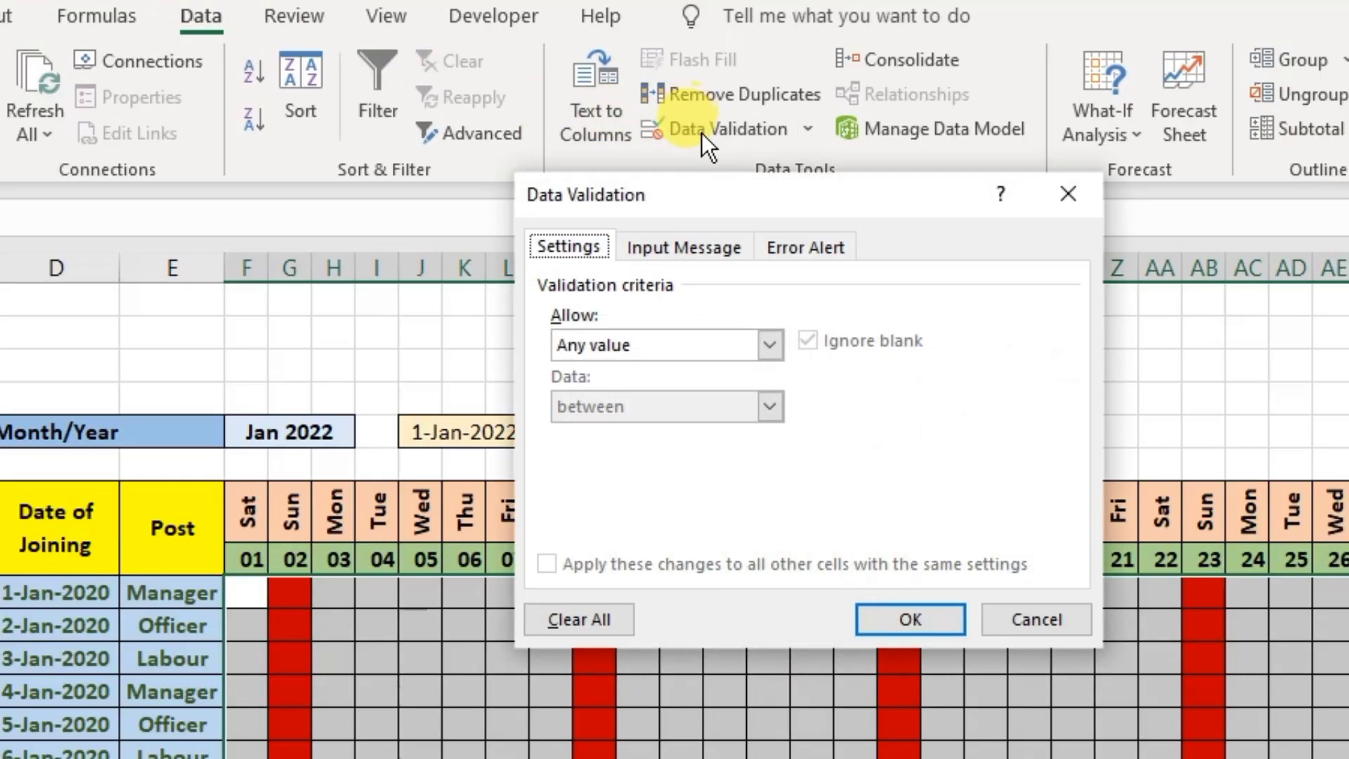
{"action": "left_click", "coordinate": [769, 345]}
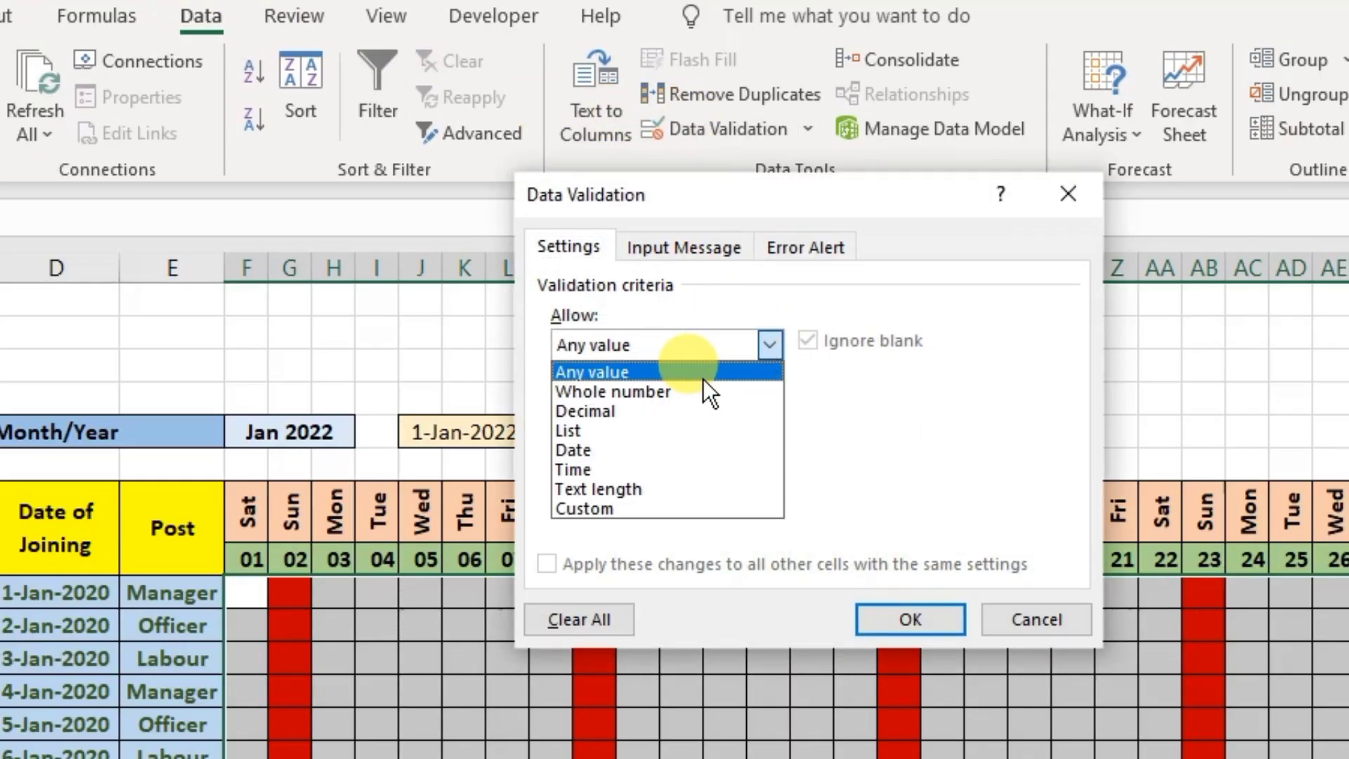
{"action": "left_click", "coordinate": [636, 430]}
{"action": "left_click", "coordinate": [623, 467]}
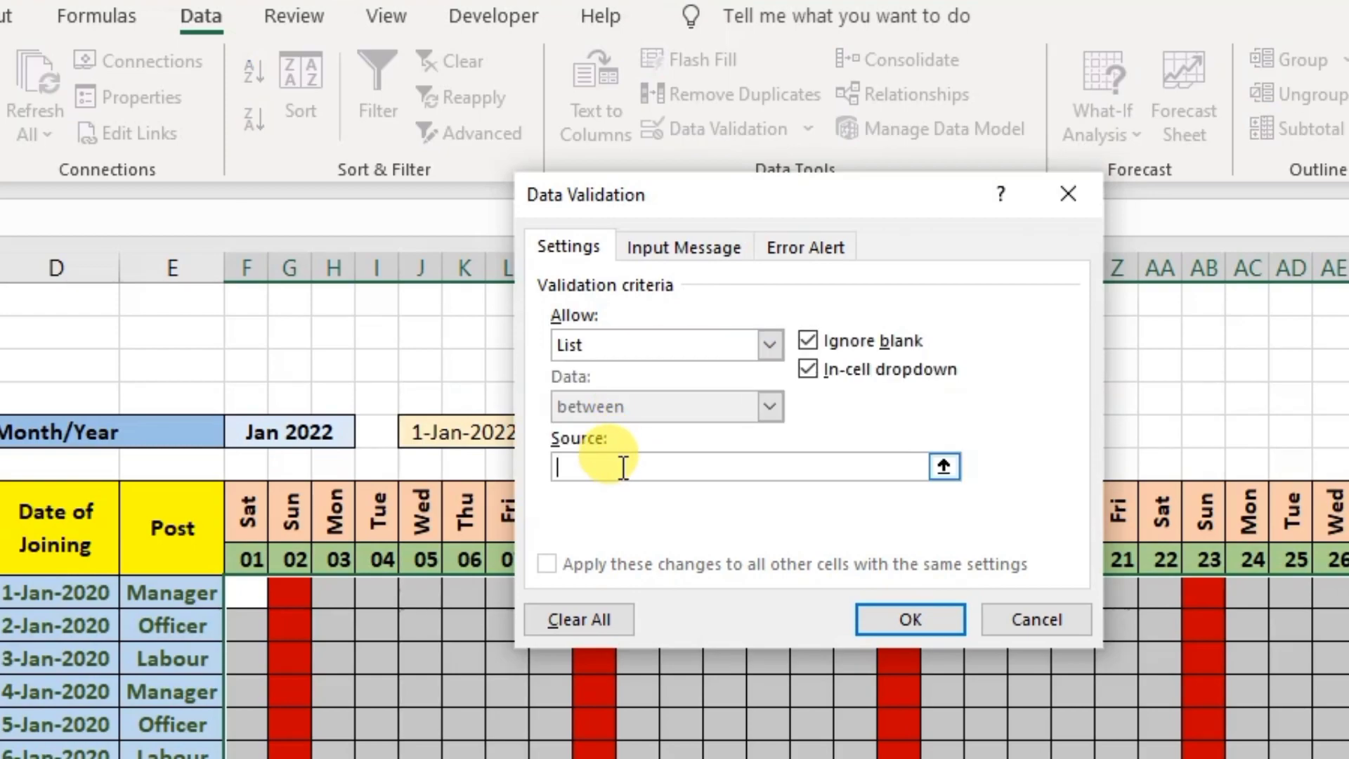
{"action": "type", "text": "A,P"}
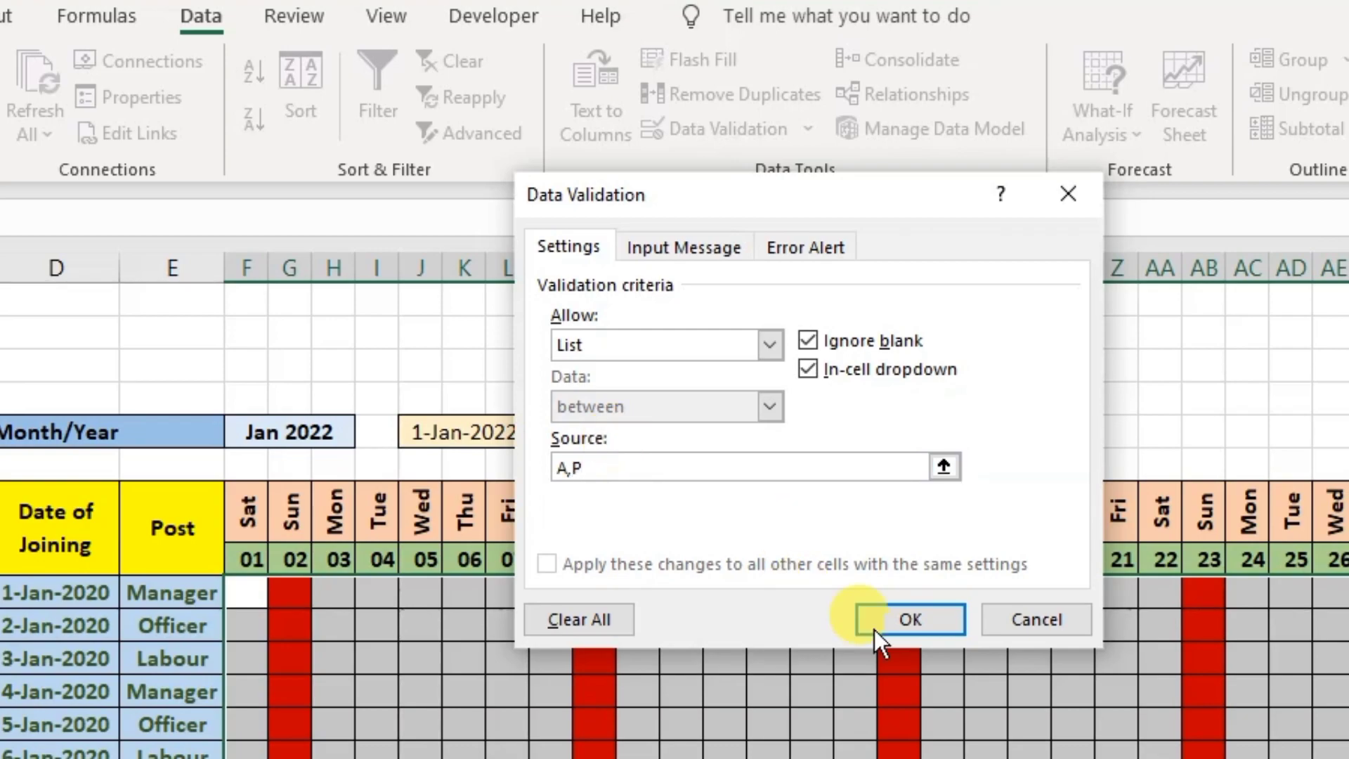
{"action": "left_click", "coordinate": [879, 622]}
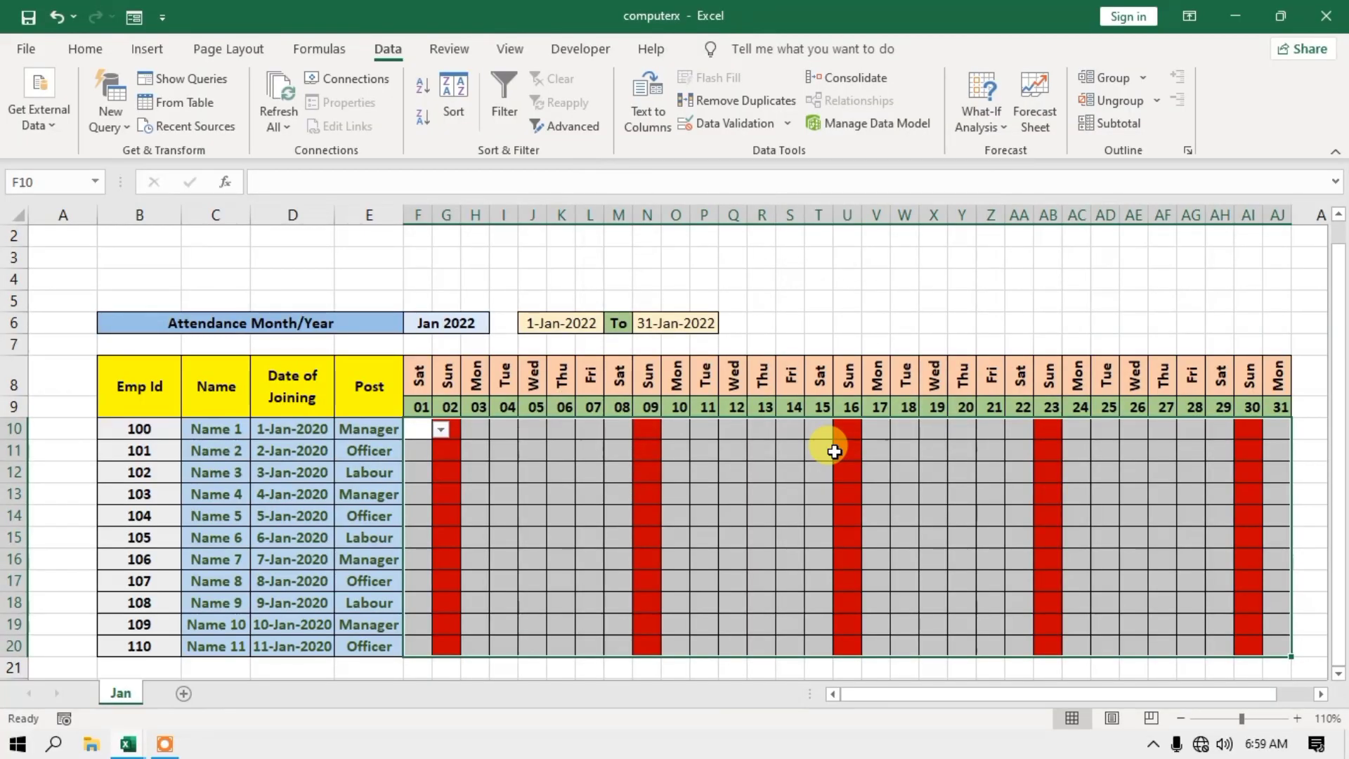
Test the attendance dropdown in R12 by choosing P and replacing it with A, and clear the cell.
{"action": "left_click", "coordinate": [736, 475]}
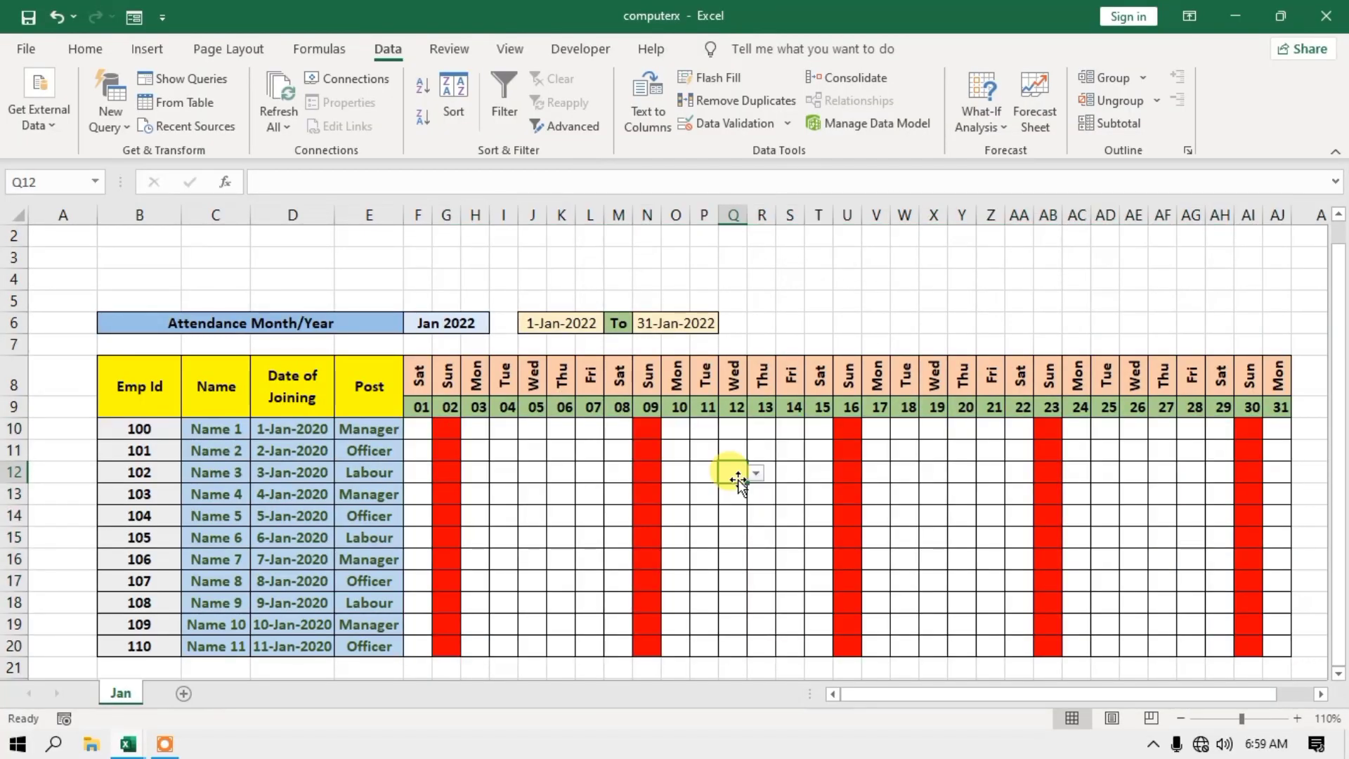
{"action": "left_click", "coordinate": [731, 537]}
{"action": "left_click", "coordinate": [758, 480]}
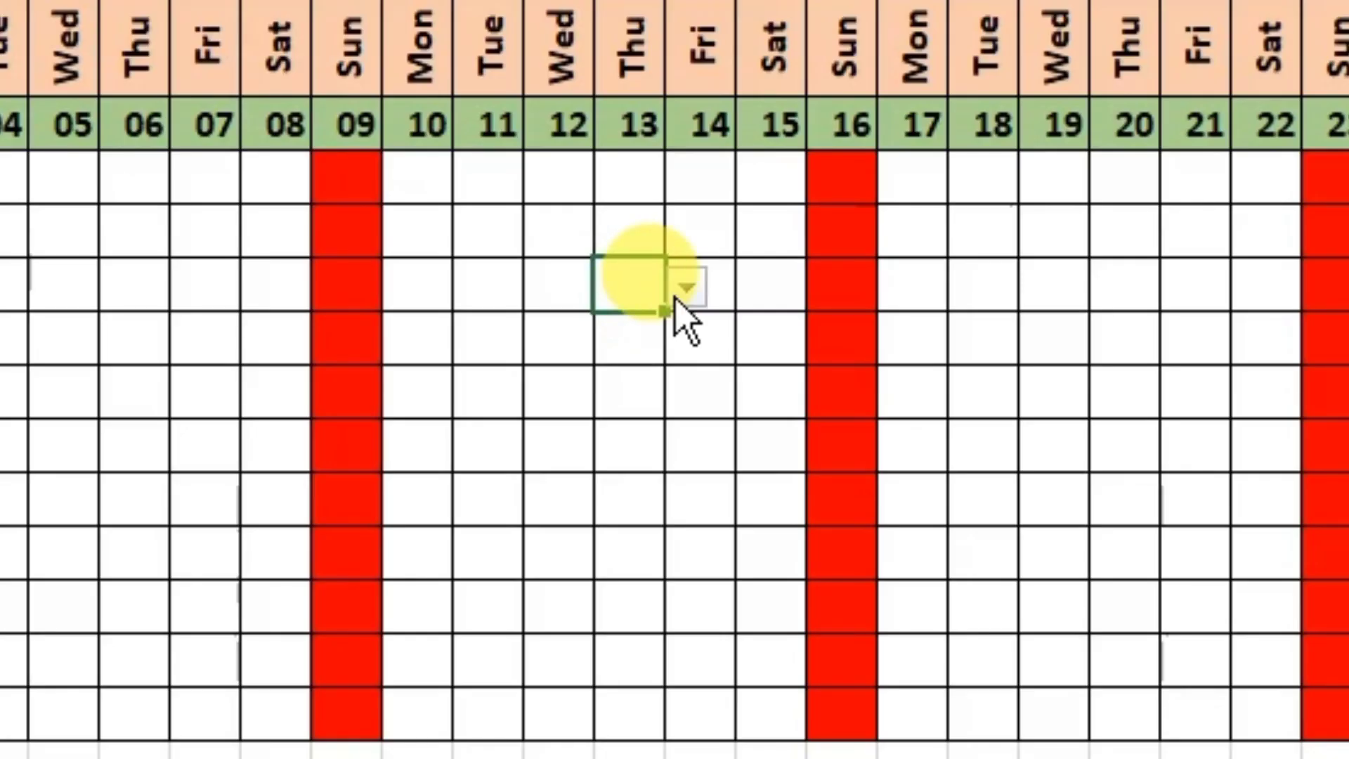
{"action": "left_click", "coordinate": [784, 475]}
{"action": "left_click", "coordinate": [626, 362]}
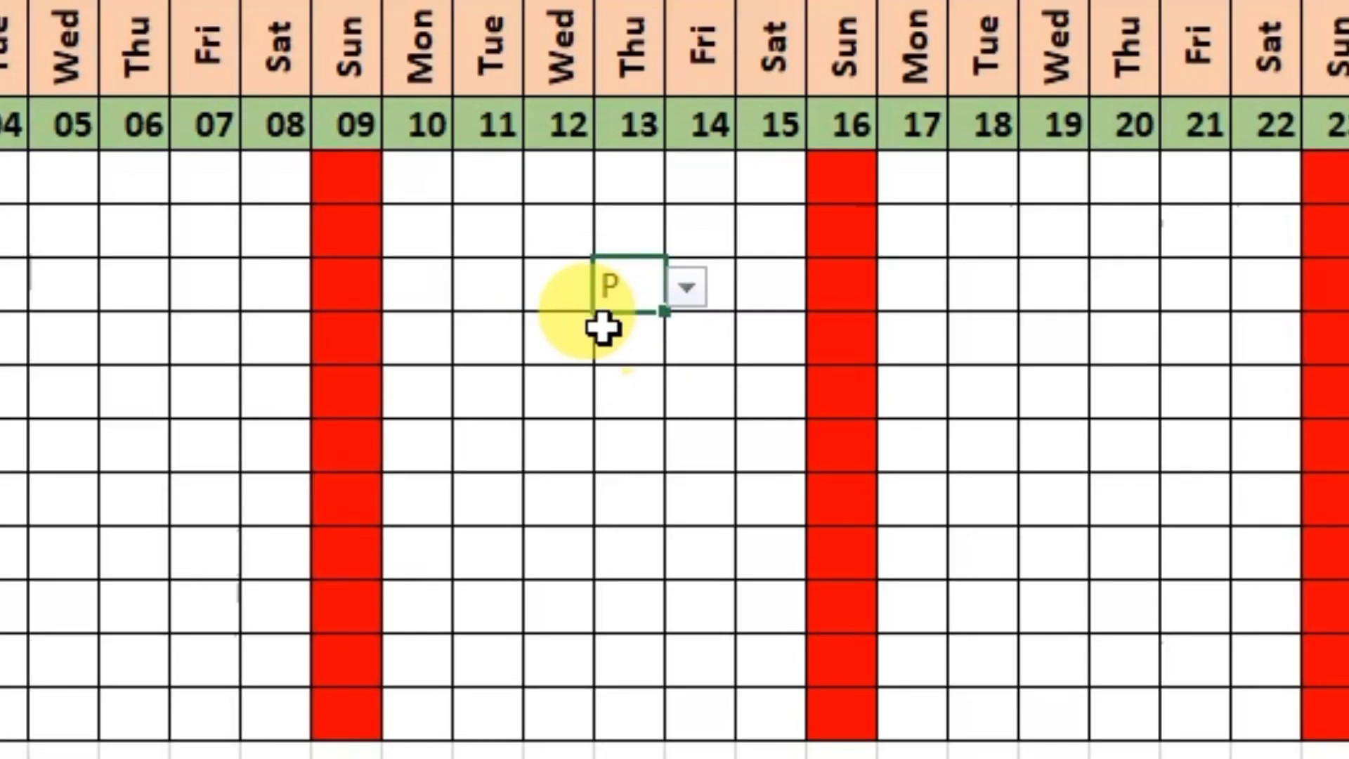
{"action": "left_click", "coordinate": [686, 287]}
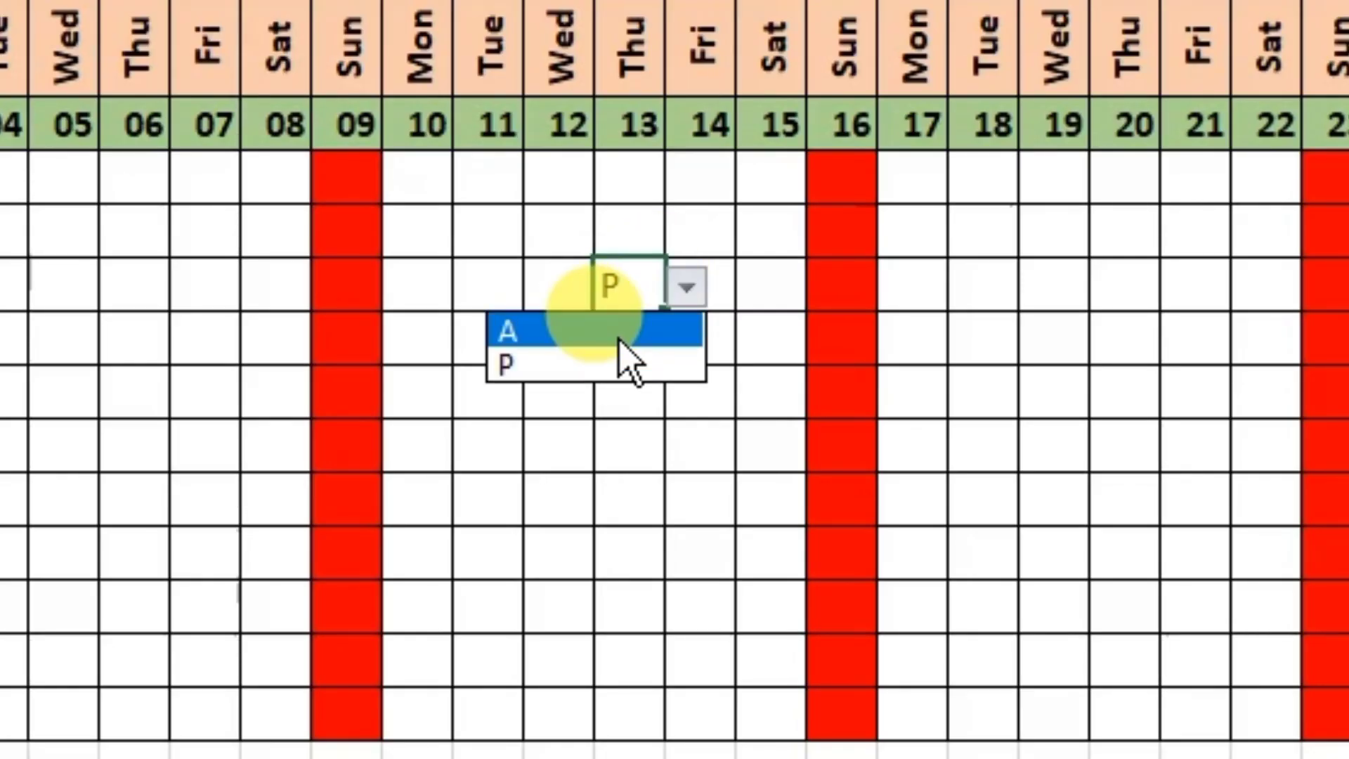
{"action": "left_click", "coordinate": [534, 331]}
{"action": "left_click", "coordinate": [611, 380]}
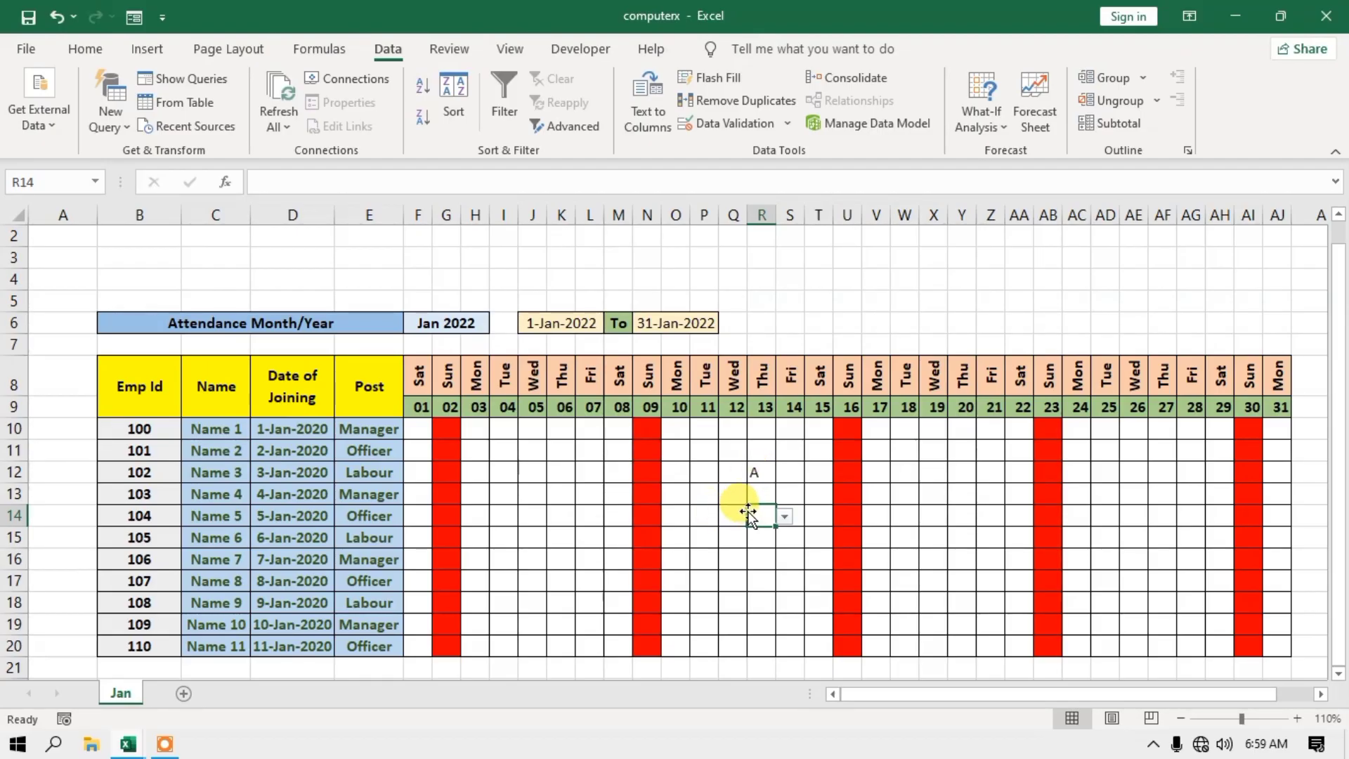
{"action": "left_click", "coordinate": [758, 474]}
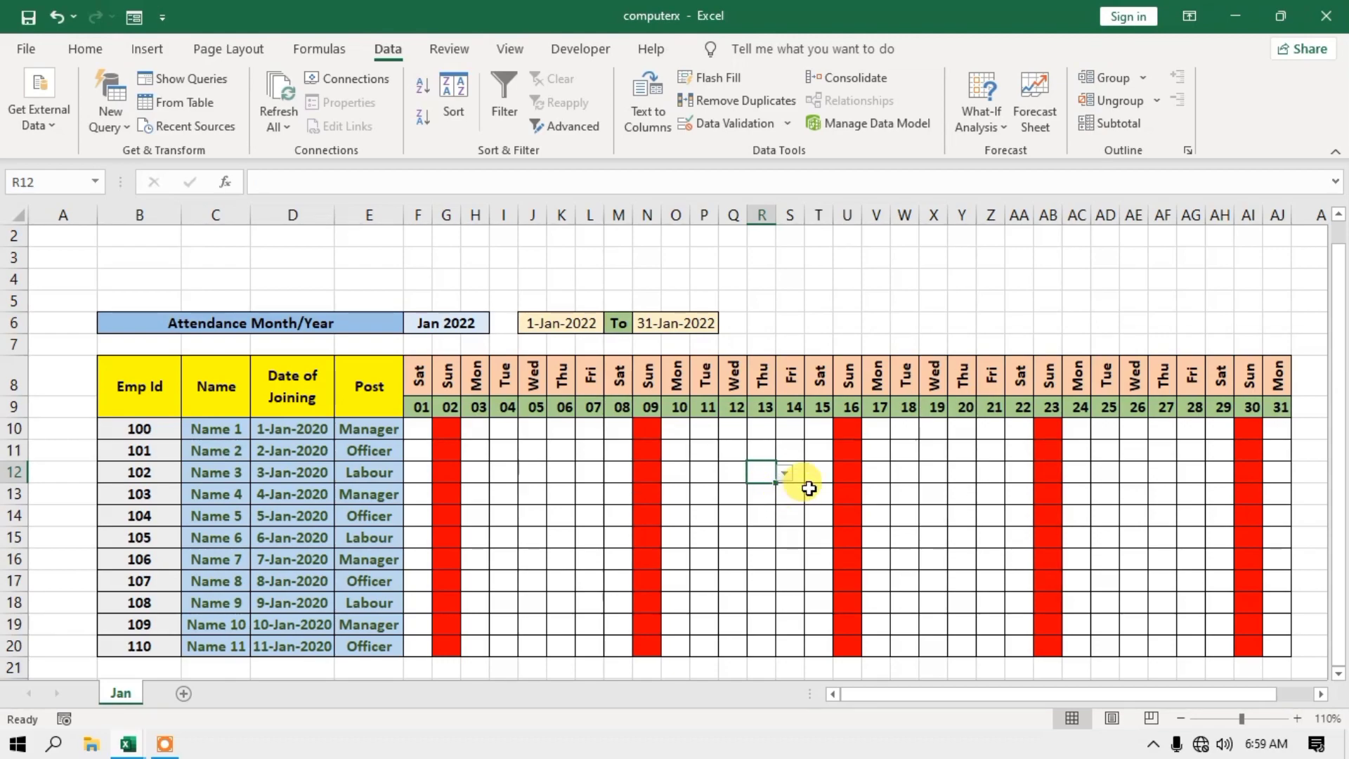
Add a Text that Contains highlight rule for A to F10:AJ20 with Light Red Fill with Dark Red Text.
{"action": "left_click_drag", "start_coordinate": [419, 431], "coordinate": [1274, 640]}
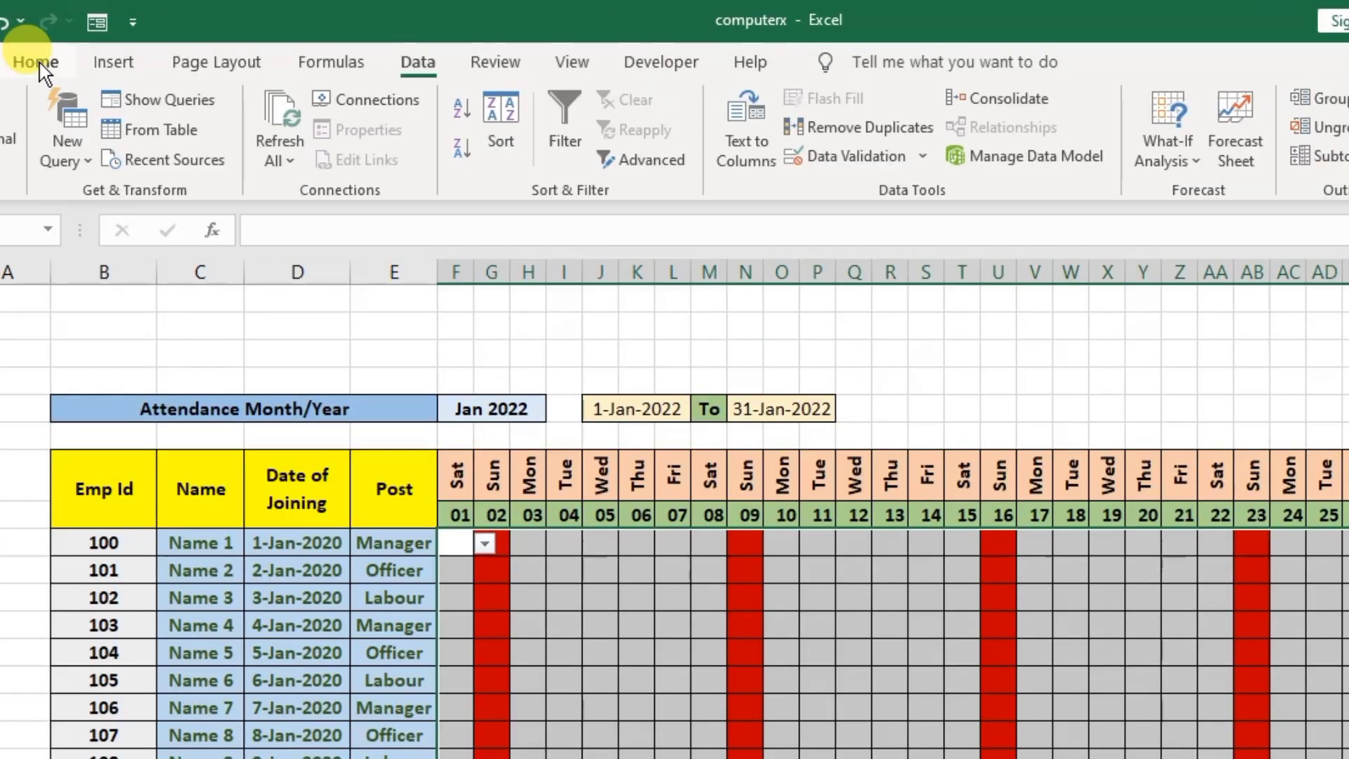
{"action": "left_click", "coordinate": [83, 51]}
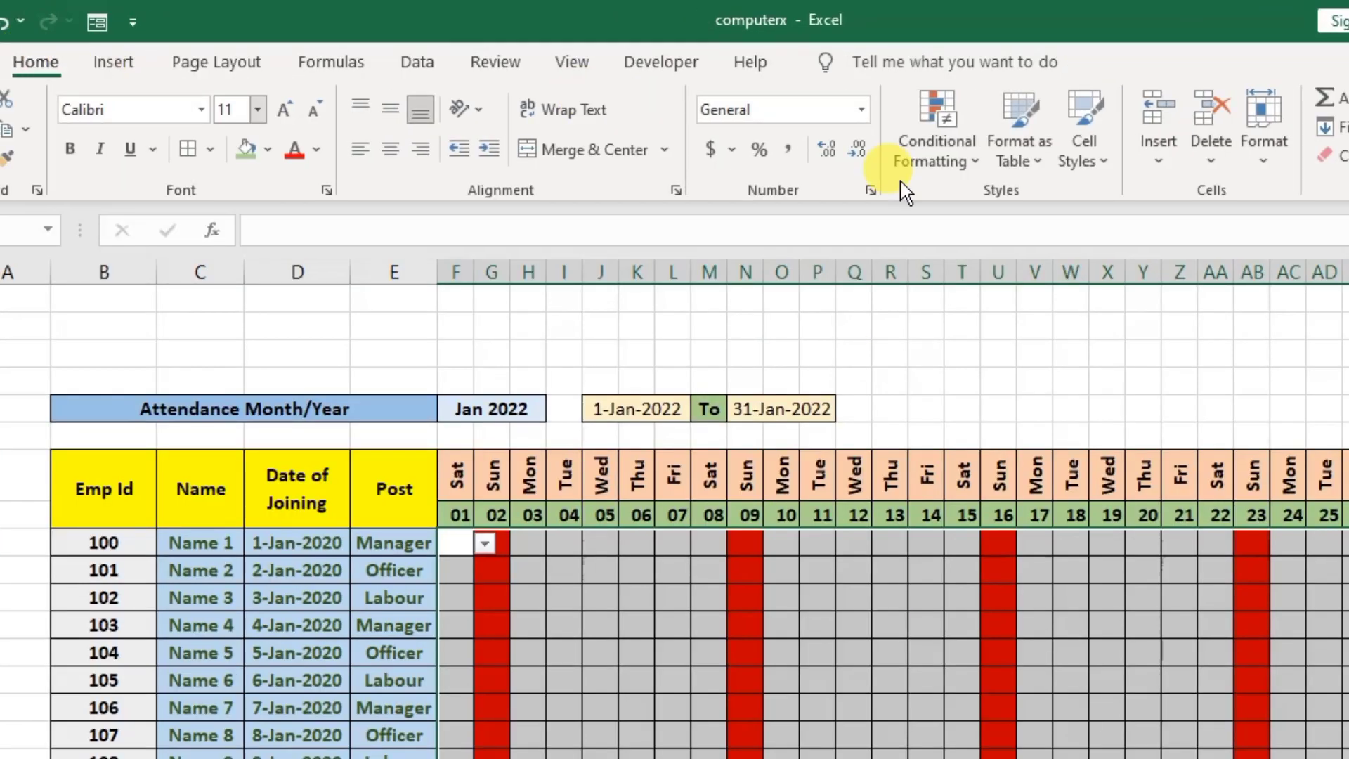
{"action": "left_click", "coordinate": [938, 151]}
{"action": "mouse_move", "coordinate": [957, 200]}
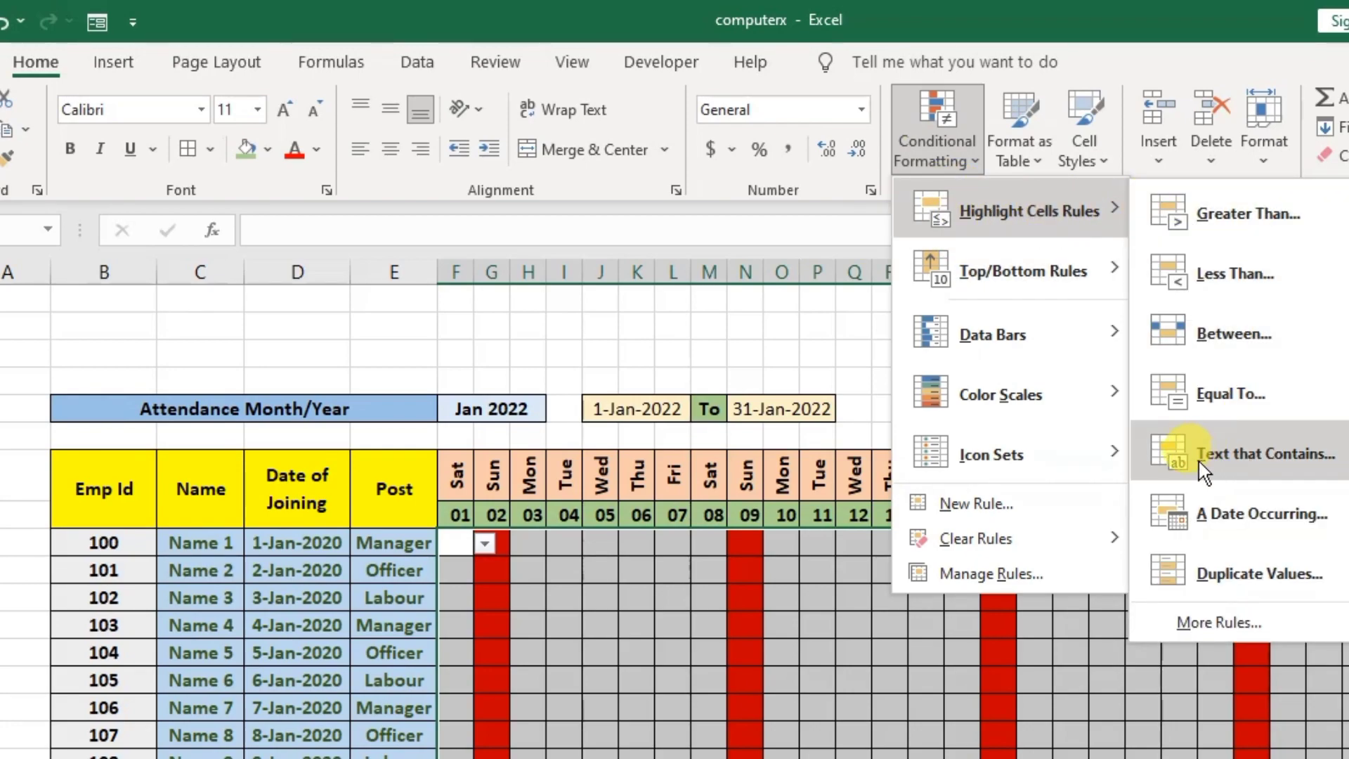
{"action": "left_click", "coordinate": [1274, 466]}
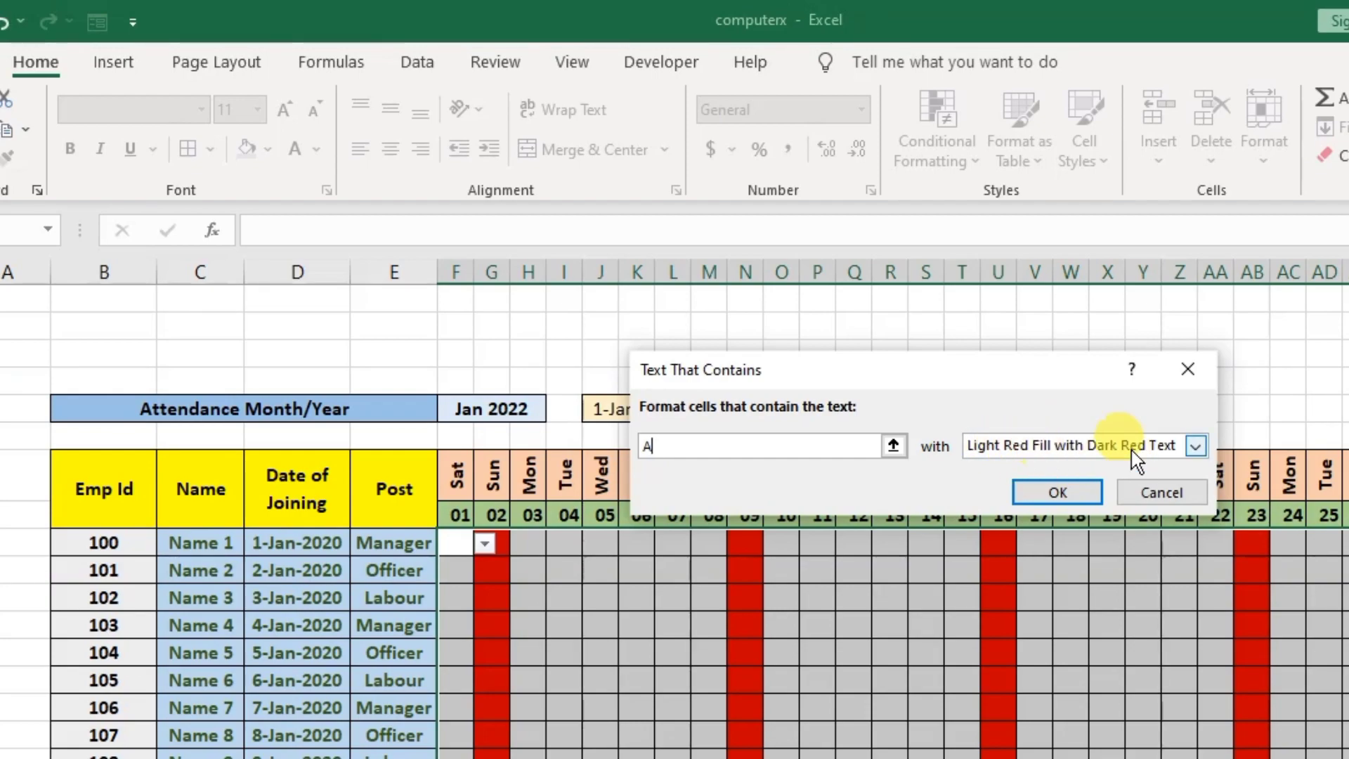
{"action": "left_click", "coordinate": [1196, 445]}
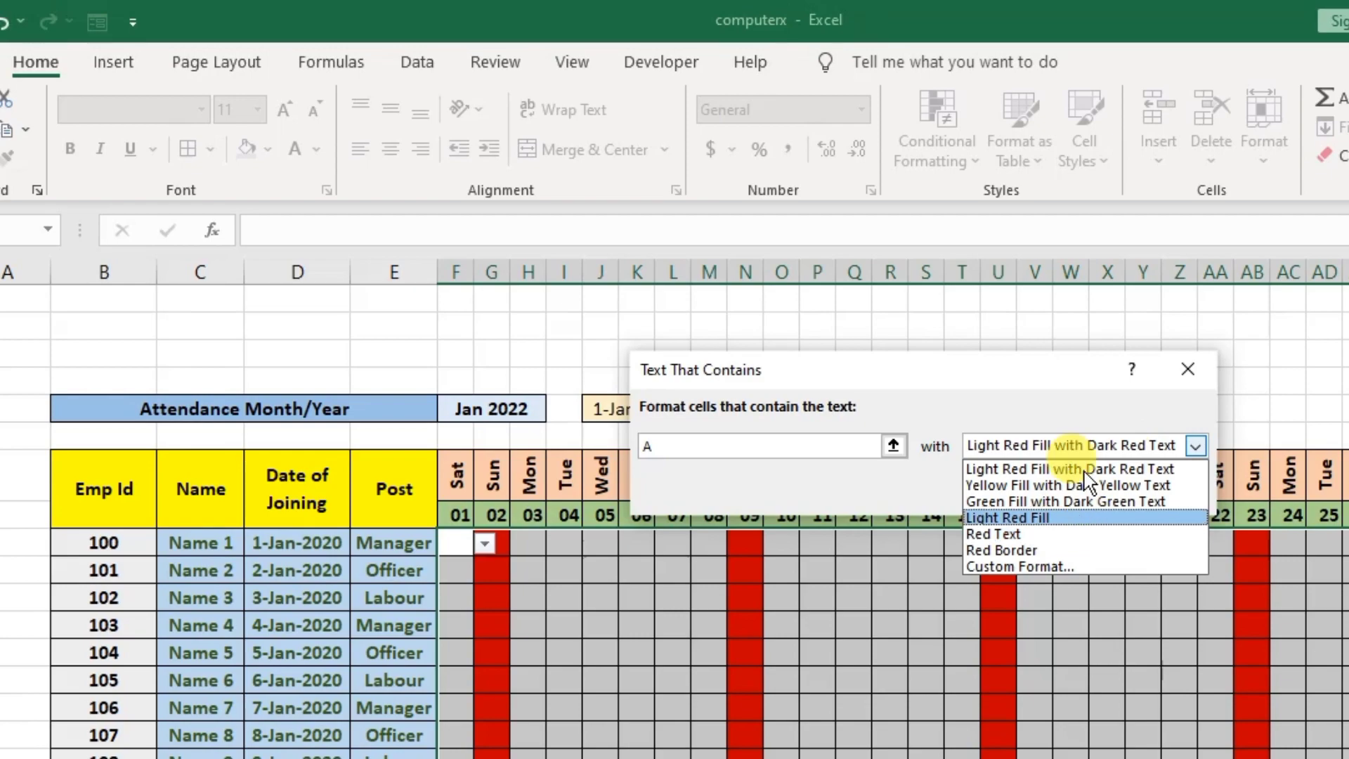
{"action": "left_click", "coordinate": [1020, 469]}
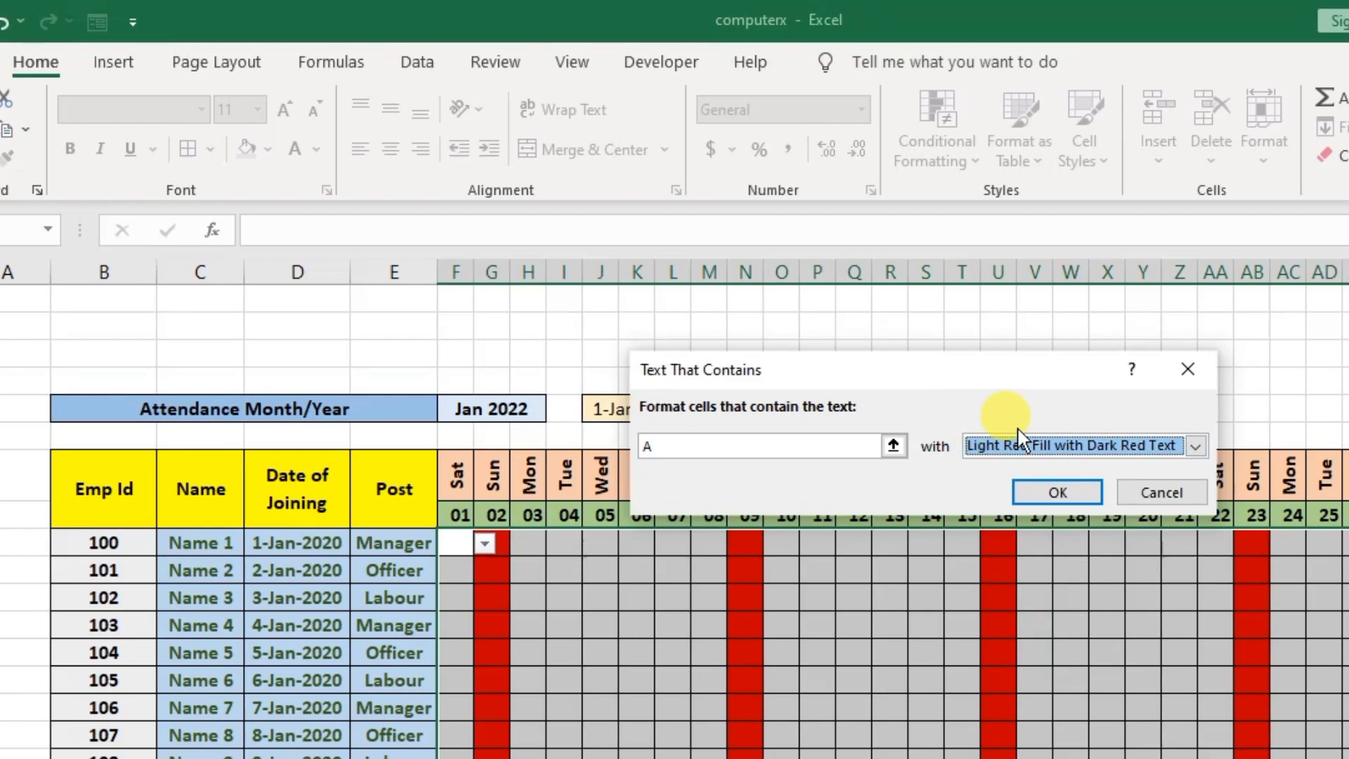
{"action": "left_click", "coordinate": [1057, 492]}
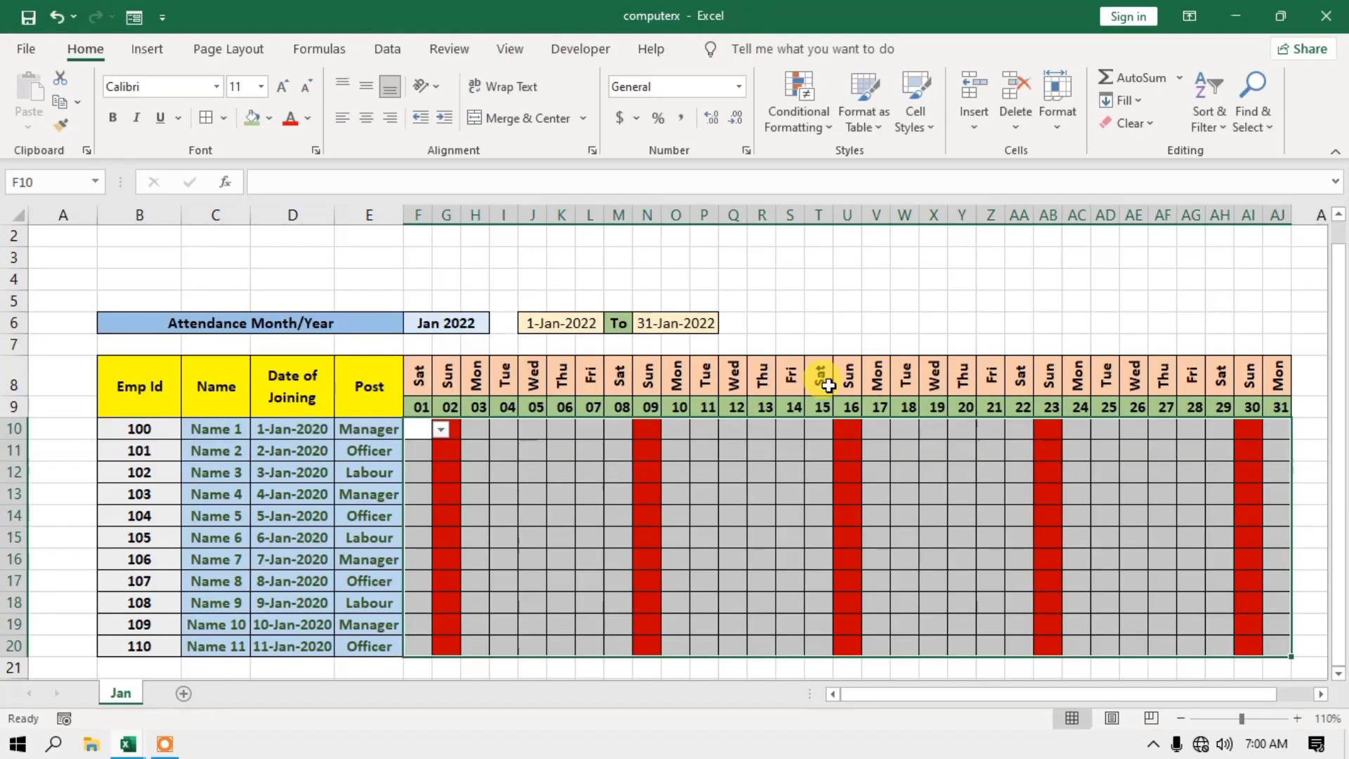
Test the absence highlighting by choosing A in R13, and clear the cell.
{"action": "left_click", "coordinate": [750, 496]}
{"action": "left_click", "coordinate": [784, 496]}
{"action": "left_click", "coordinate": [768, 516]}
{"action": "left_click", "coordinate": [722, 559]}
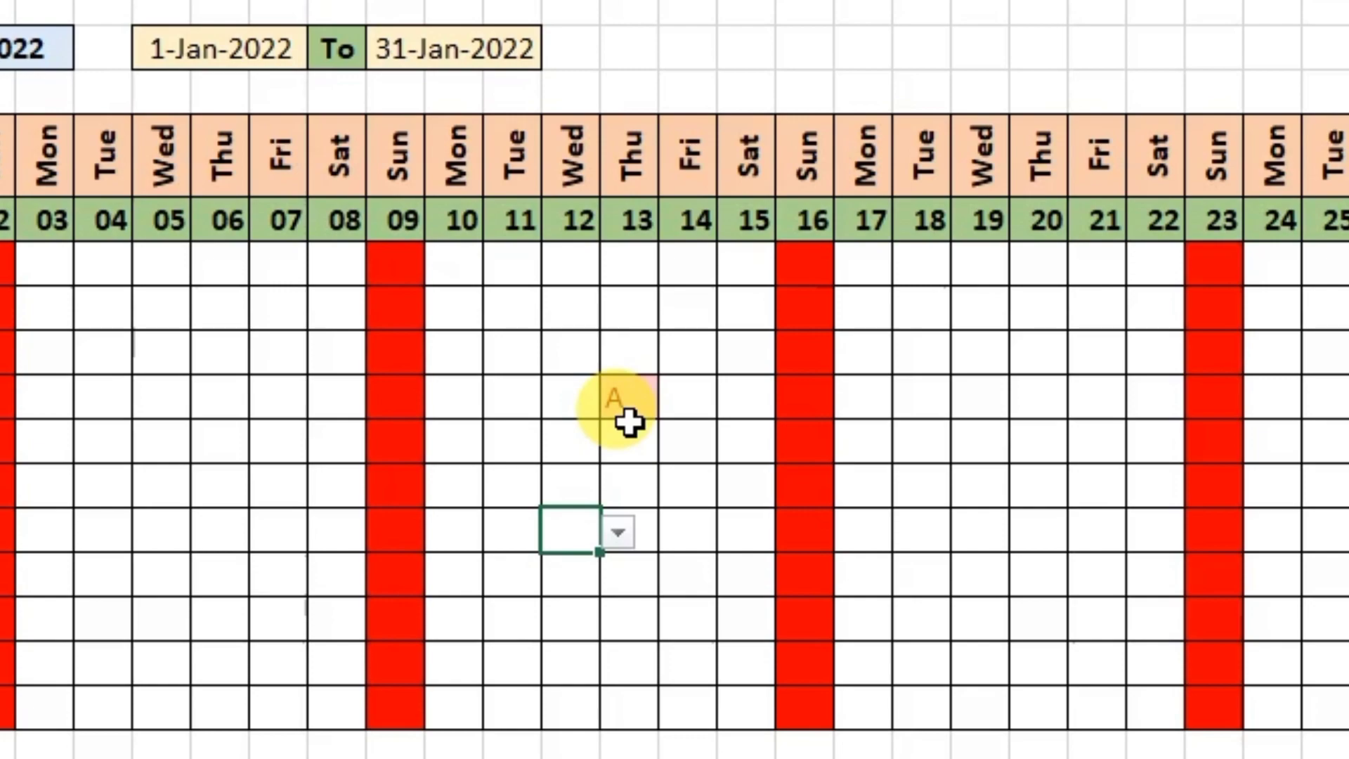
{"action": "left_click", "coordinate": [641, 406]}
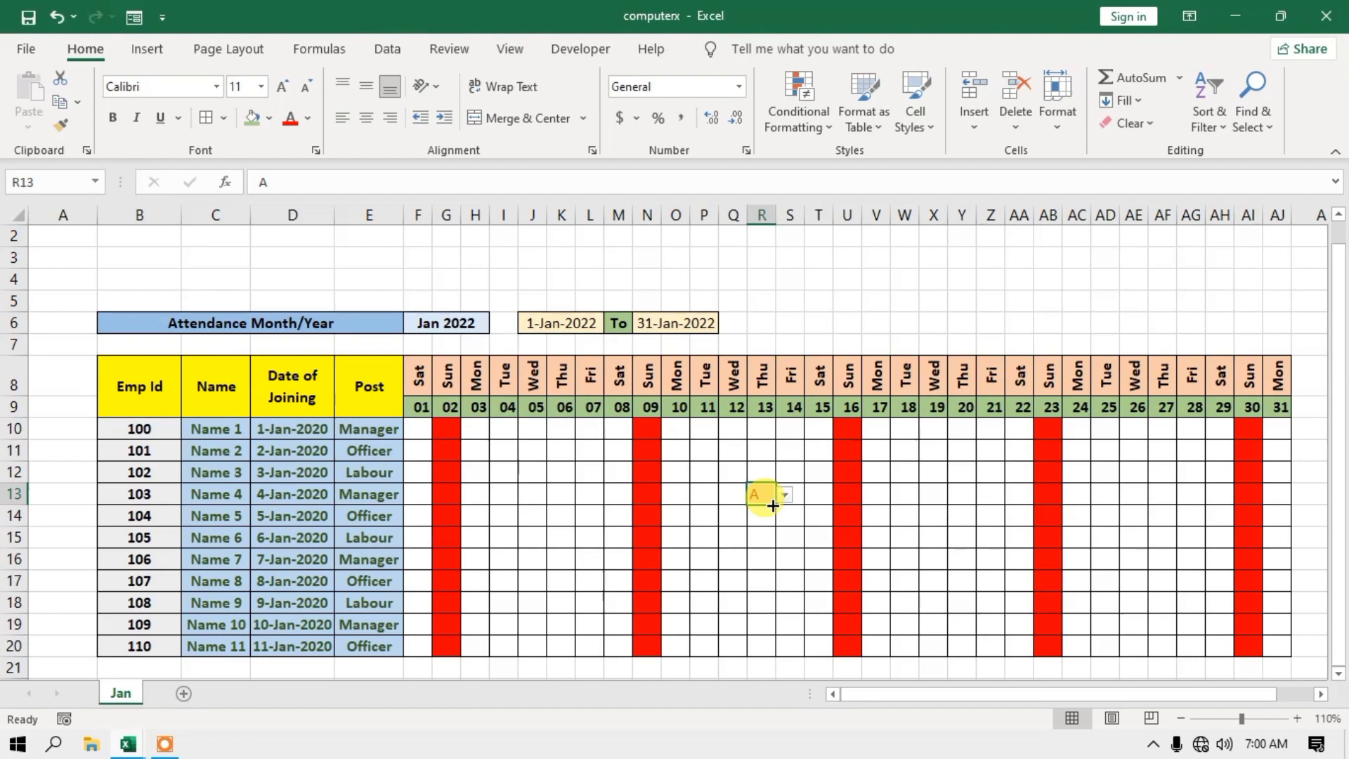
{"action": "key", "text": "Delete"}
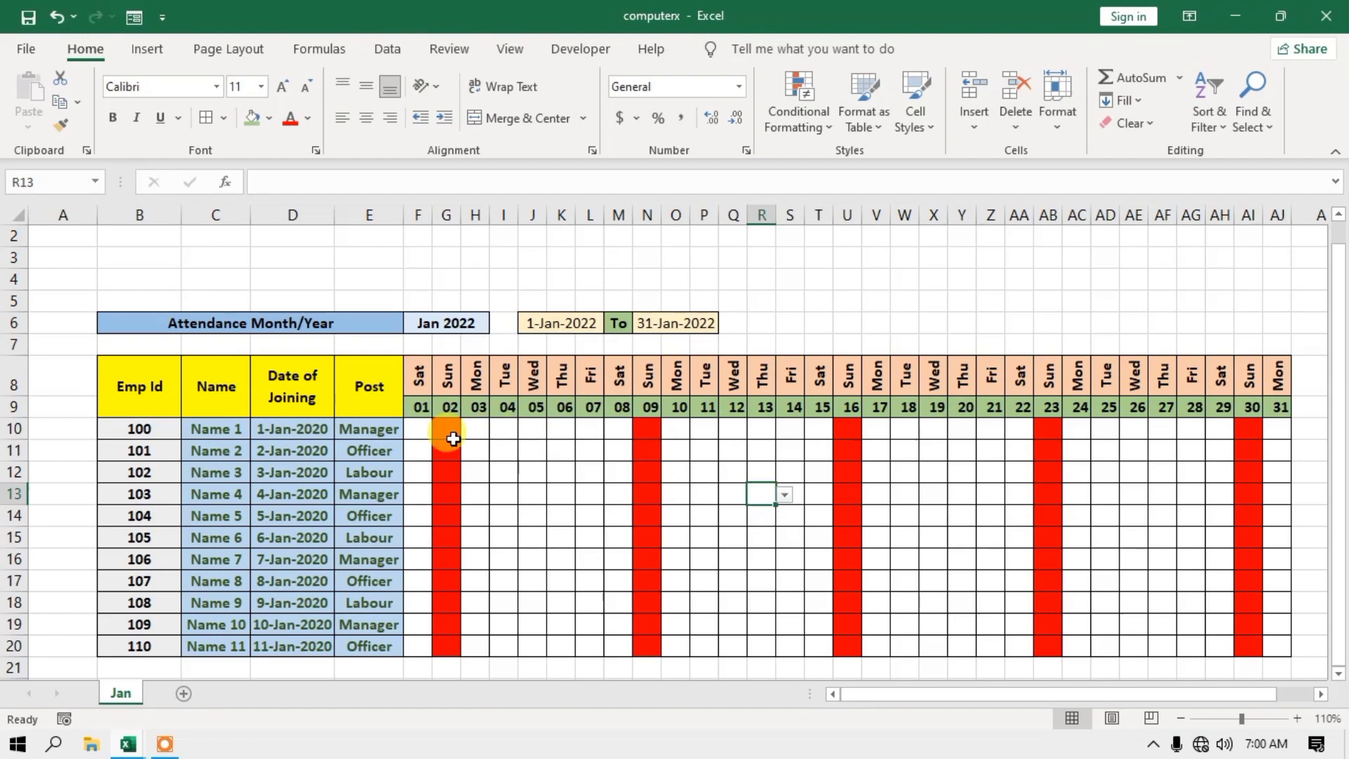
Make the attendance grid F10:AJ20 bold and centre its contents horizontally and vertically.
{"action": "left_click_drag", "start_coordinate": [419, 431], "coordinate": [1269, 641]}
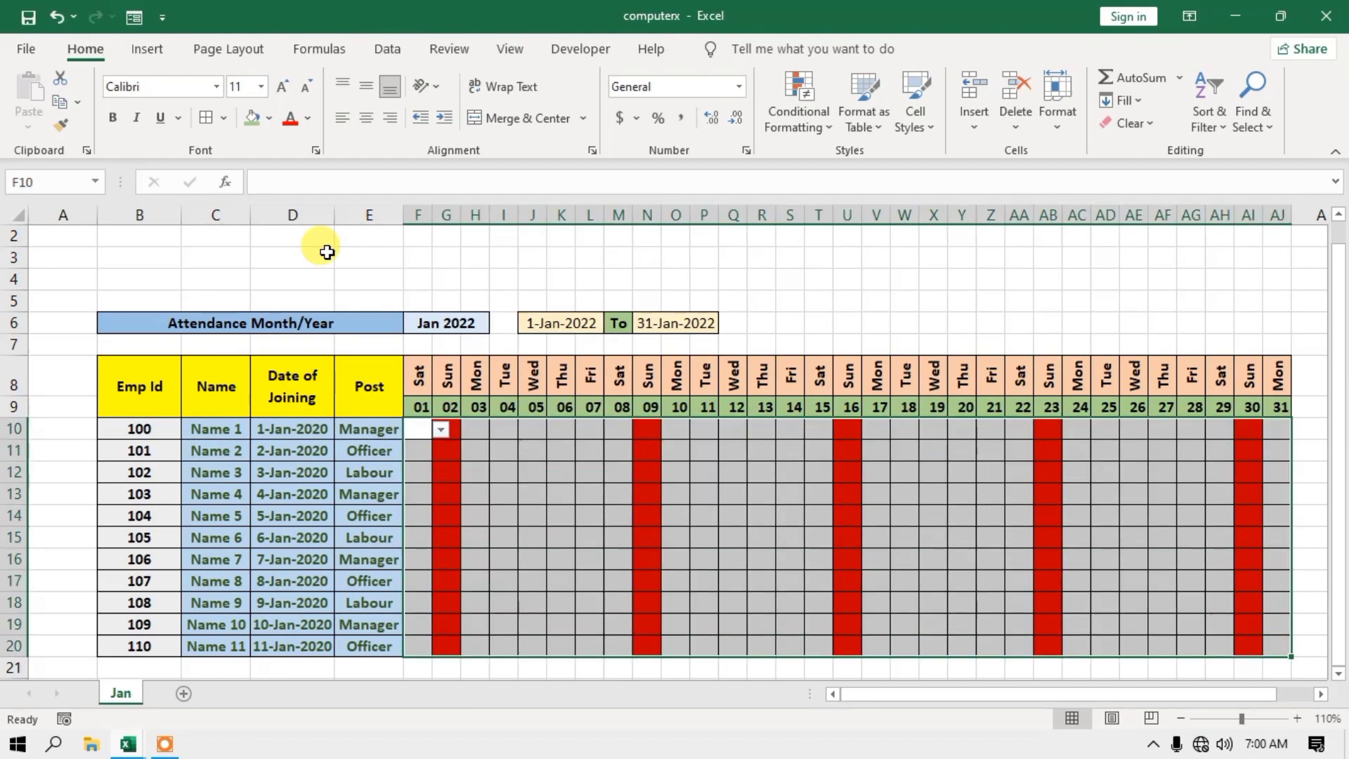
{"action": "left_click", "coordinate": [115, 122]}
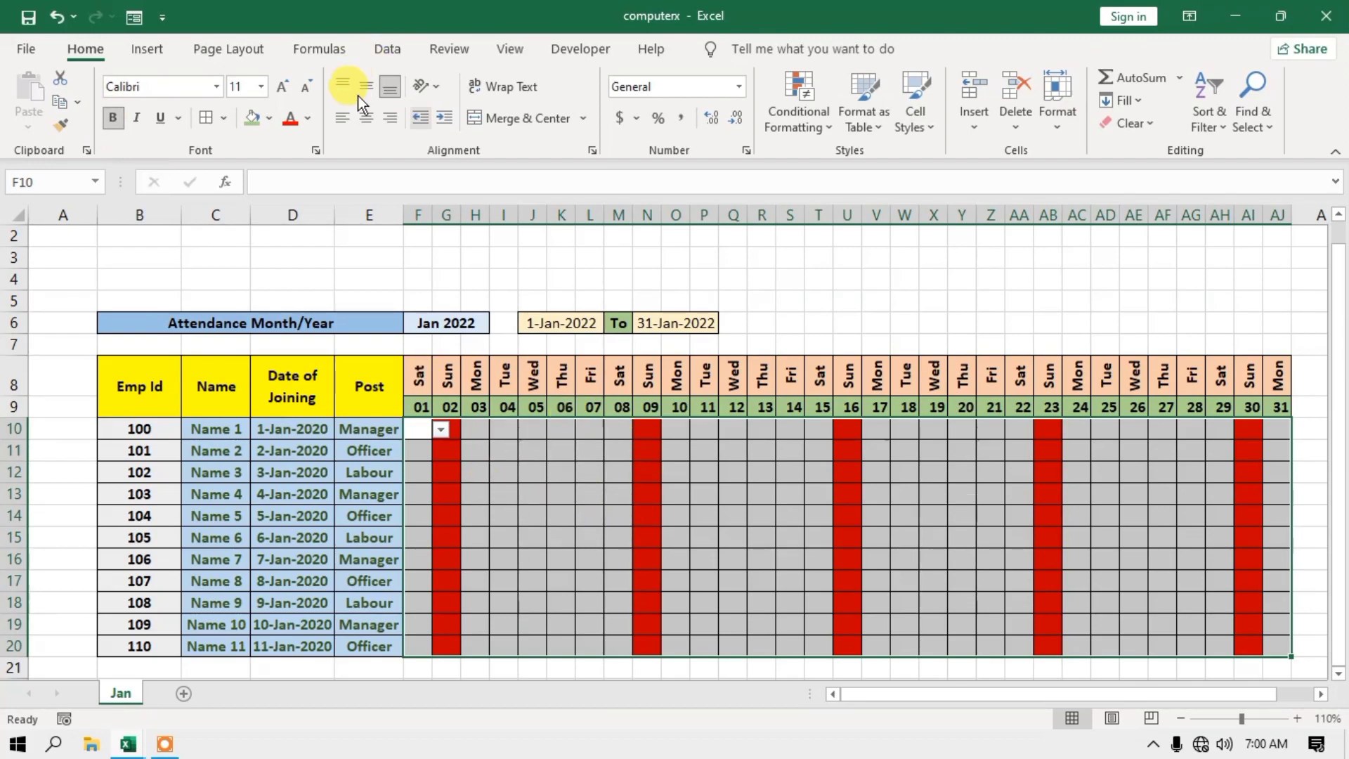
{"action": "left_click", "coordinate": [364, 117]}
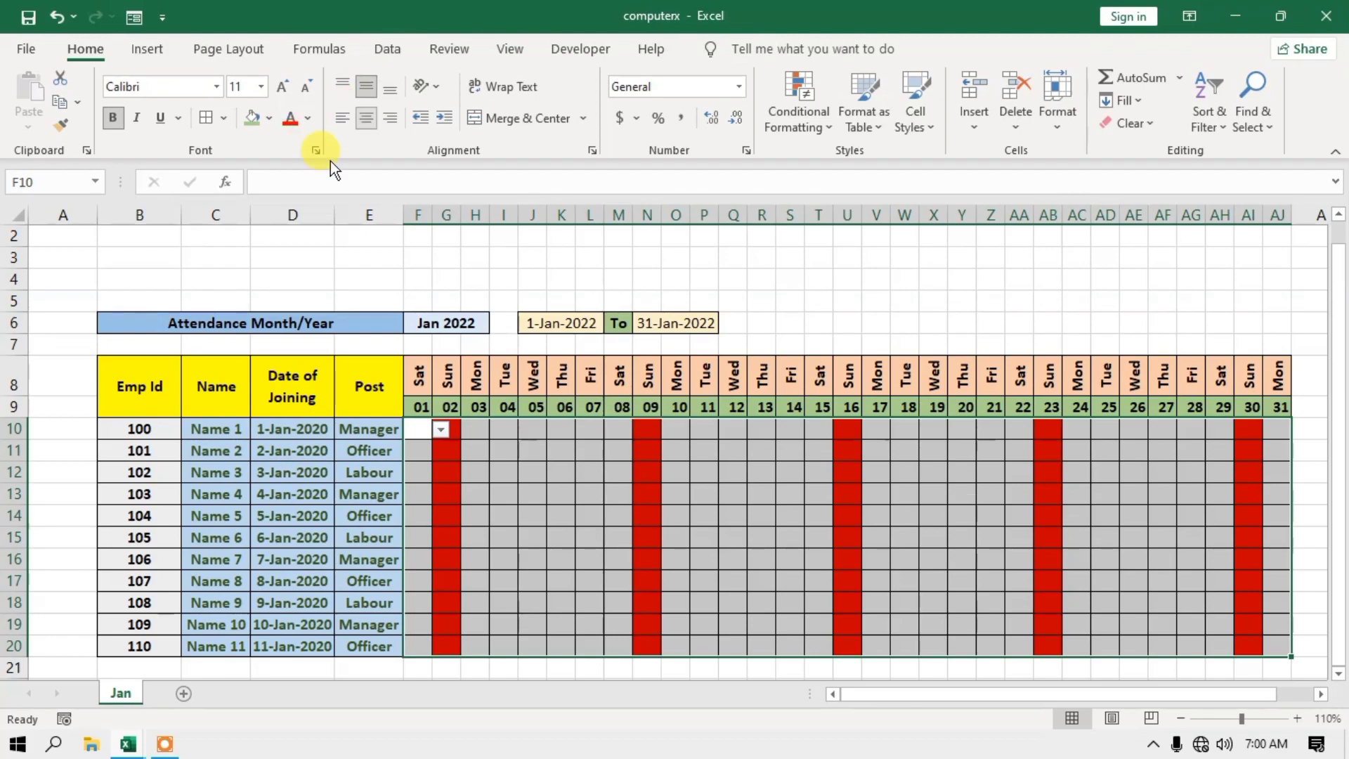
Test the attendance drop-down lists in K15 and K12, choosing P in K12.
{"action": "left_click", "coordinate": [562, 537]}
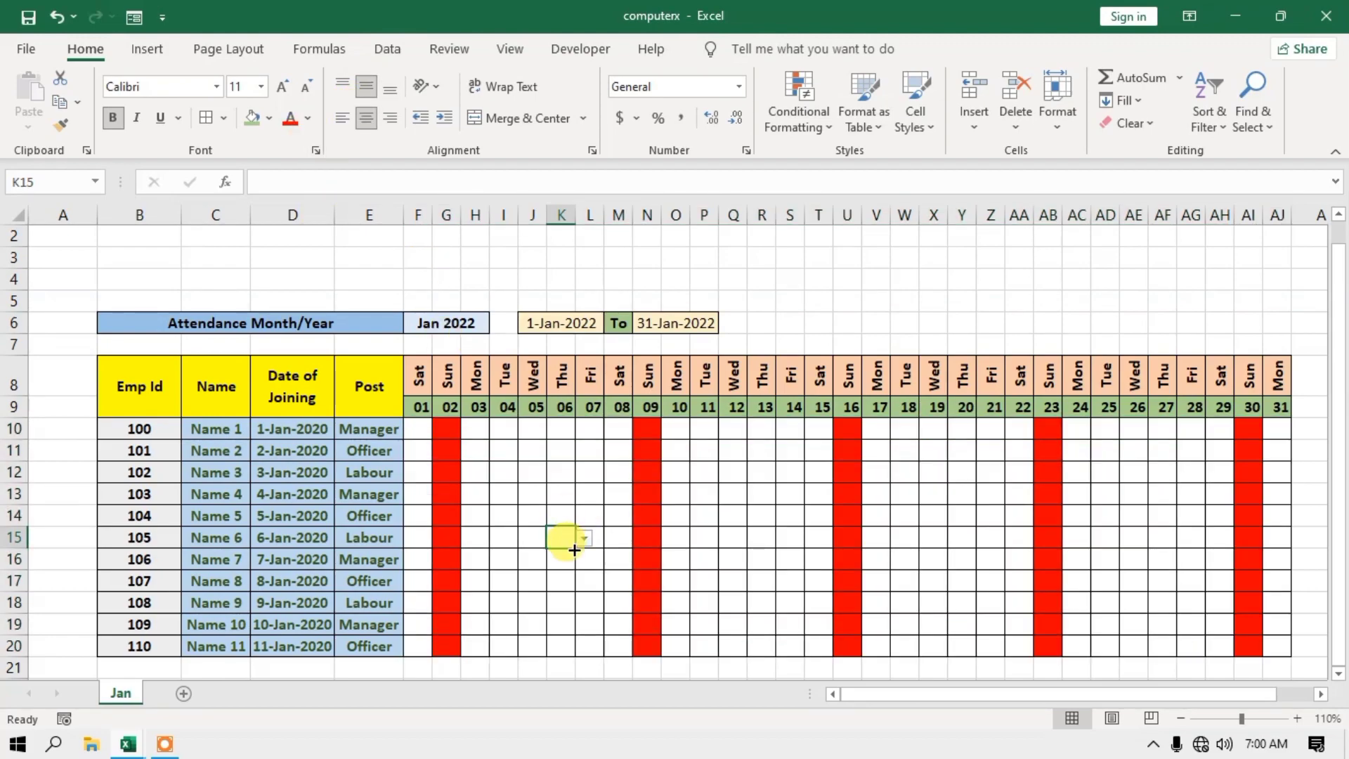
{"action": "left_click", "coordinate": [559, 555]}
{"action": "left_click", "coordinate": [565, 473]}
{"action": "left_click", "coordinate": [585, 472]}
{"action": "left_click", "coordinate": [562, 488]}
{"action": "left_click", "coordinate": [703, 472]}
Clear the trial attendance entries from K12:K15.
{"action": "left_click_drag", "start_coordinate": [559, 470], "coordinate": [560, 545]}
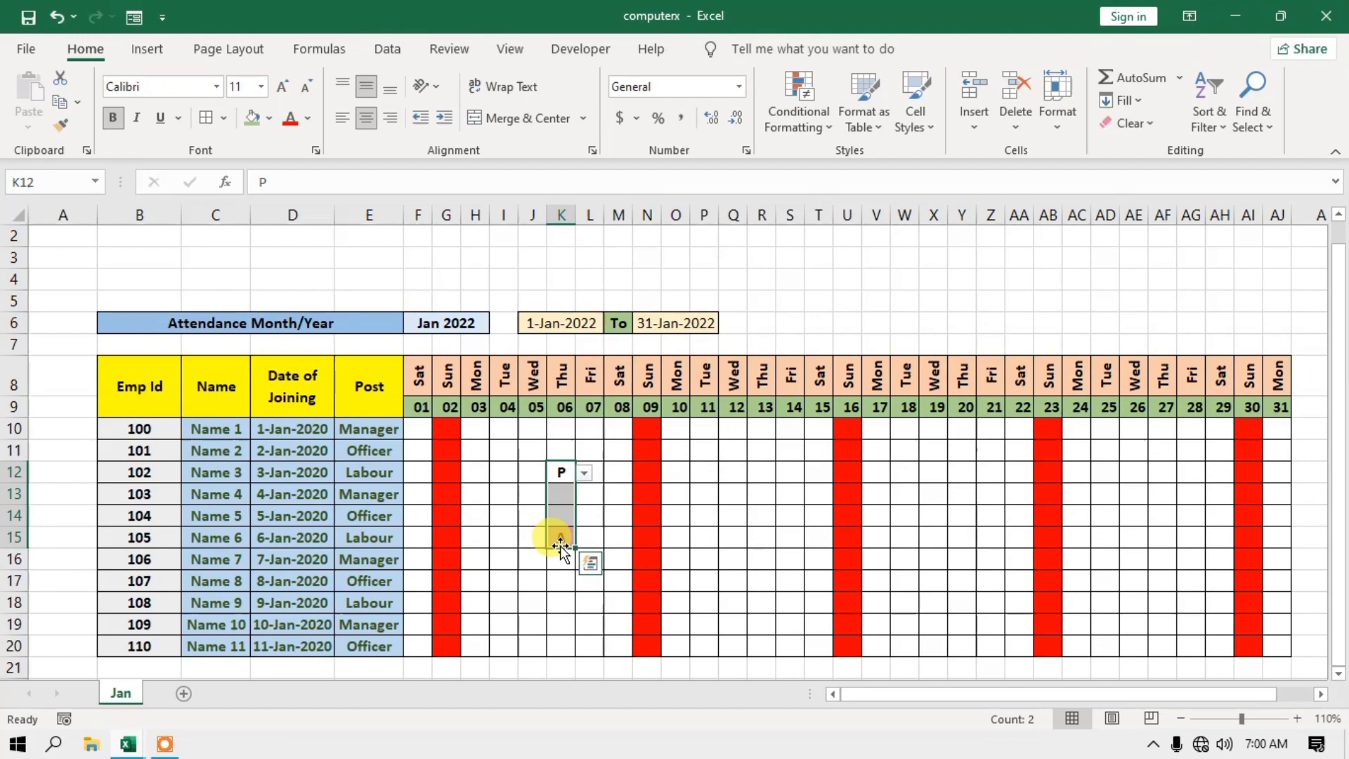
{"action": "key", "text": "Delete"}
{"action": "left_click_drag", "start_coordinate": [509, 486], "coordinate": [508, 482]}
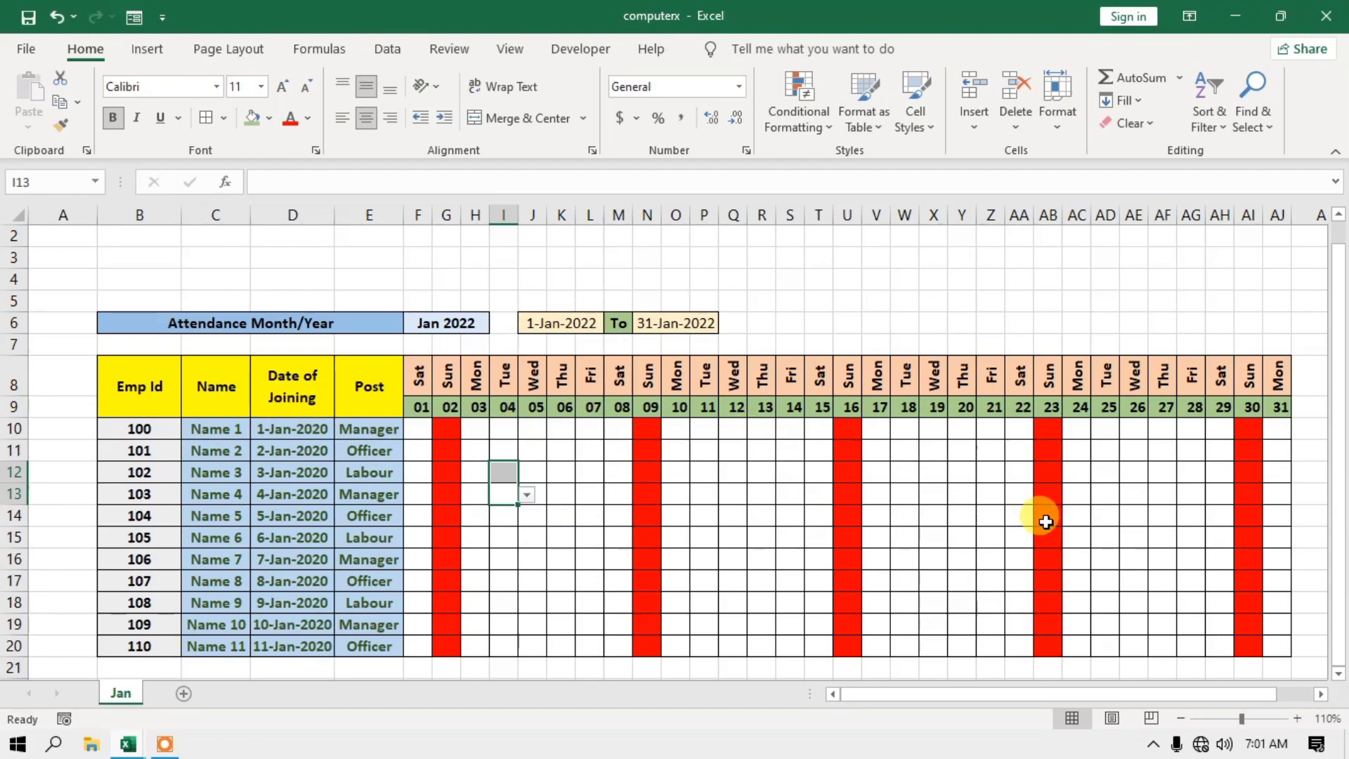
Examine the end of the January attendance grid and the blank columns beyond day 31.
{"action": "left_click_drag", "start_coordinate": [1168, 697], "coordinate": [1275, 696]}
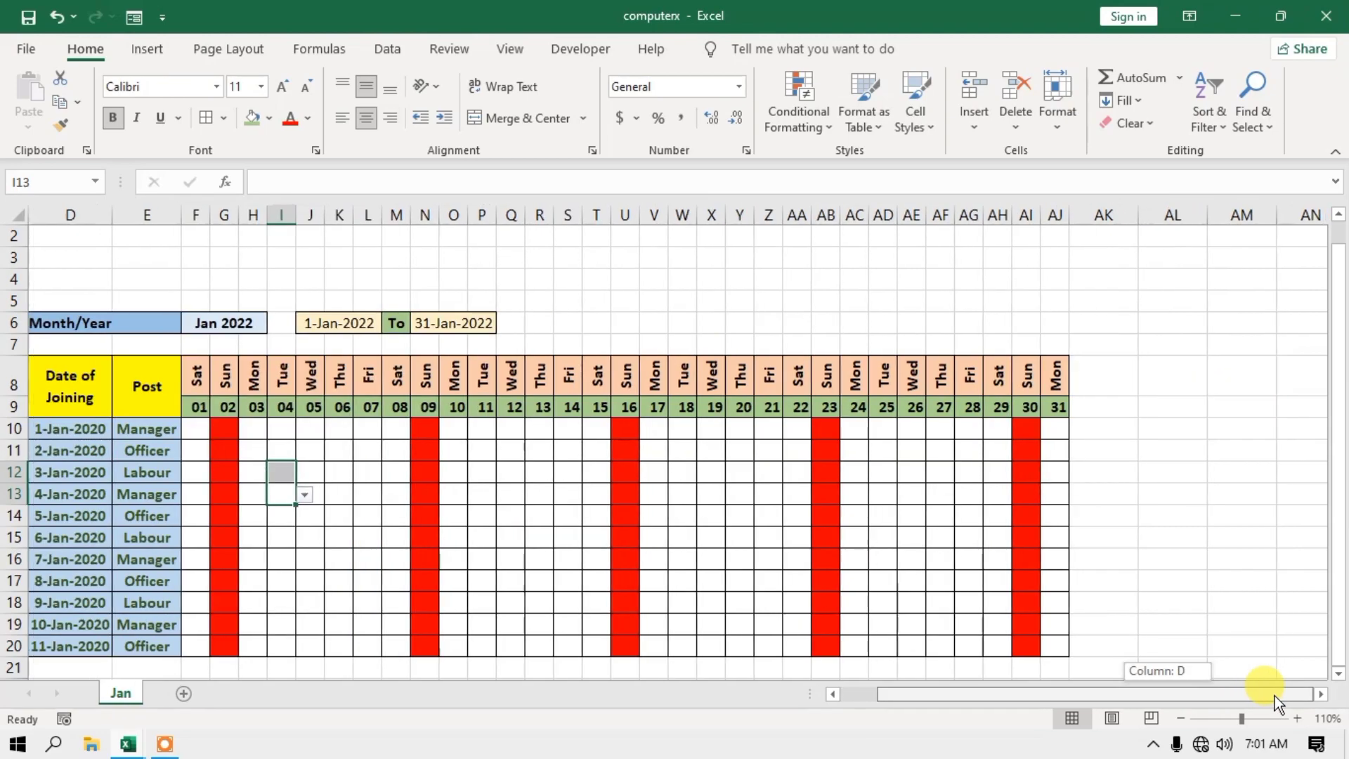
{"action": "left_click", "coordinate": [1324, 696]}
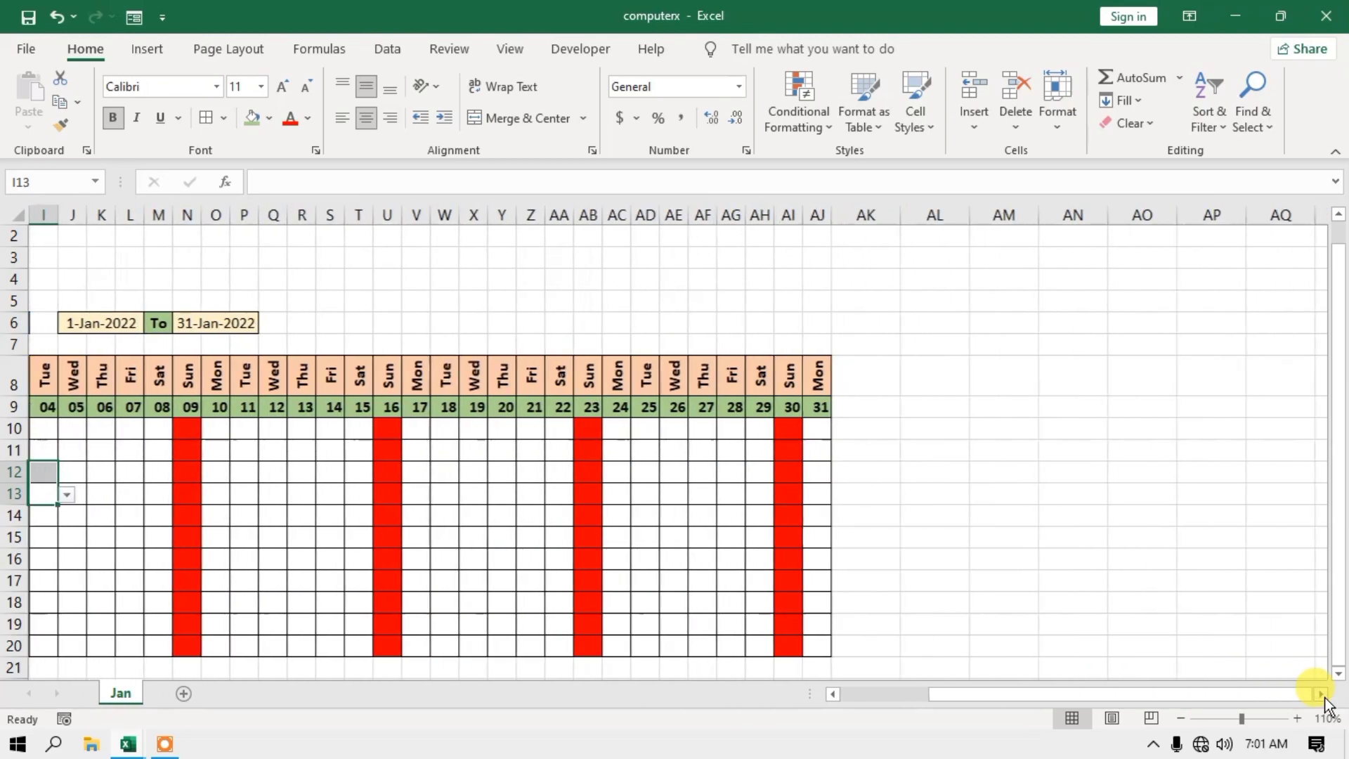
{"action": "left_click", "coordinate": [1325, 696]}
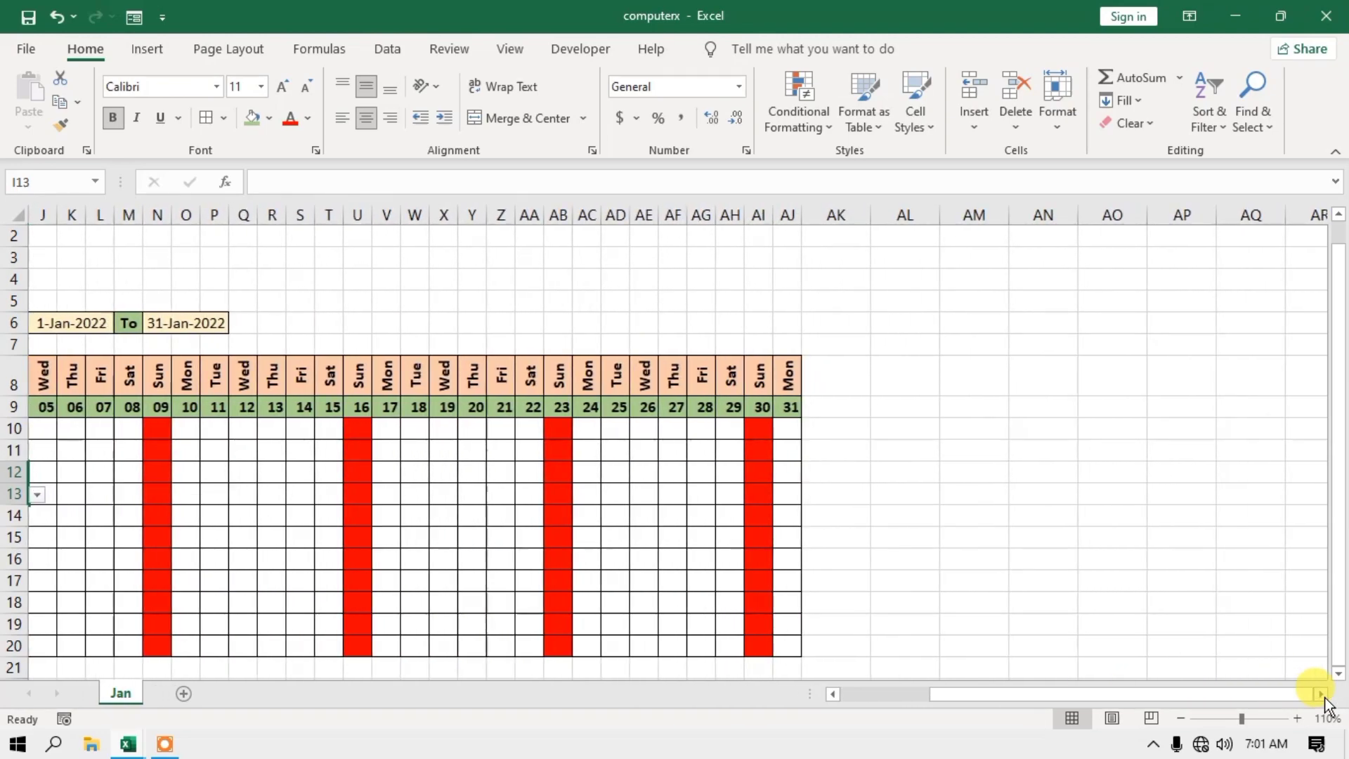
{"action": "left_click", "coordinate": [644, 472]}
{"action": "left_click", "coordinate": [475, 454]}
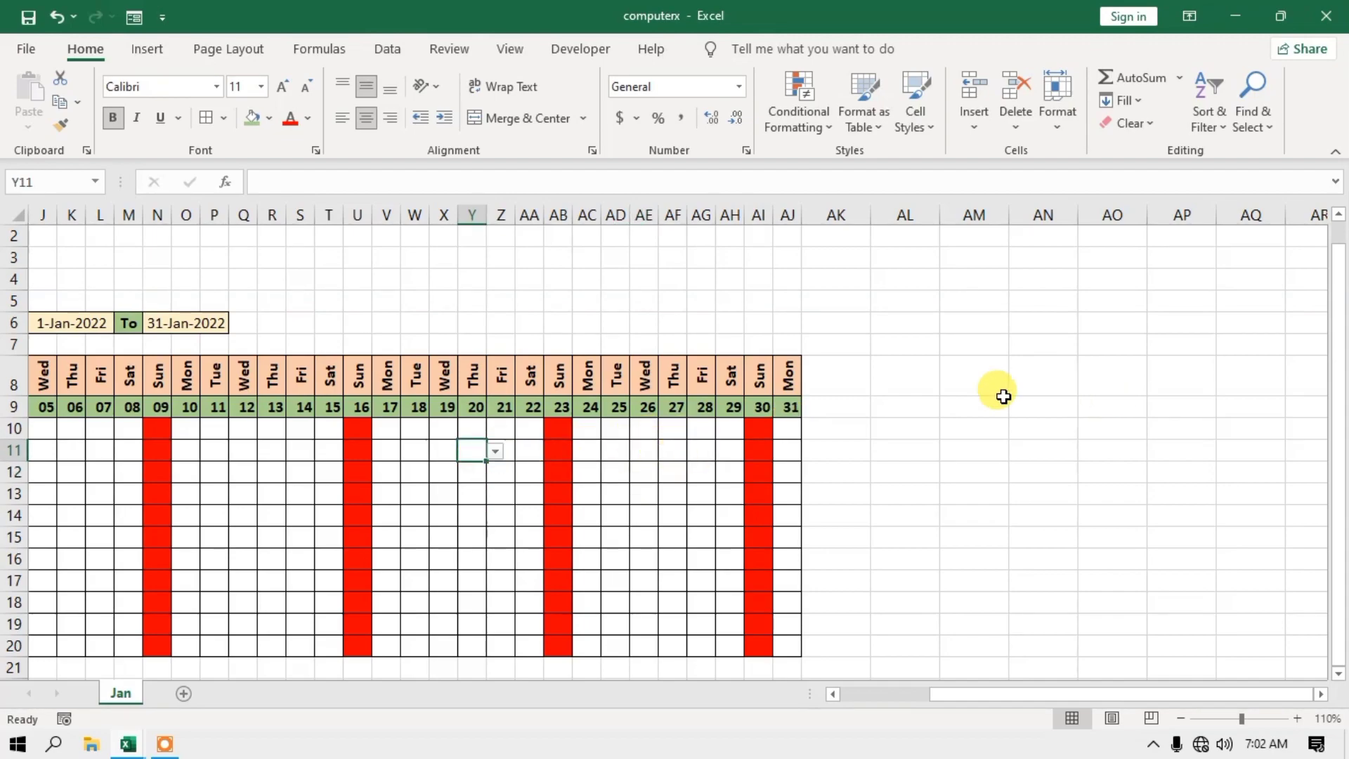
{"action": "left_click", "coordinate": [928, 375]}
{"action": "left_click", "coordinate": [1112, 376]}
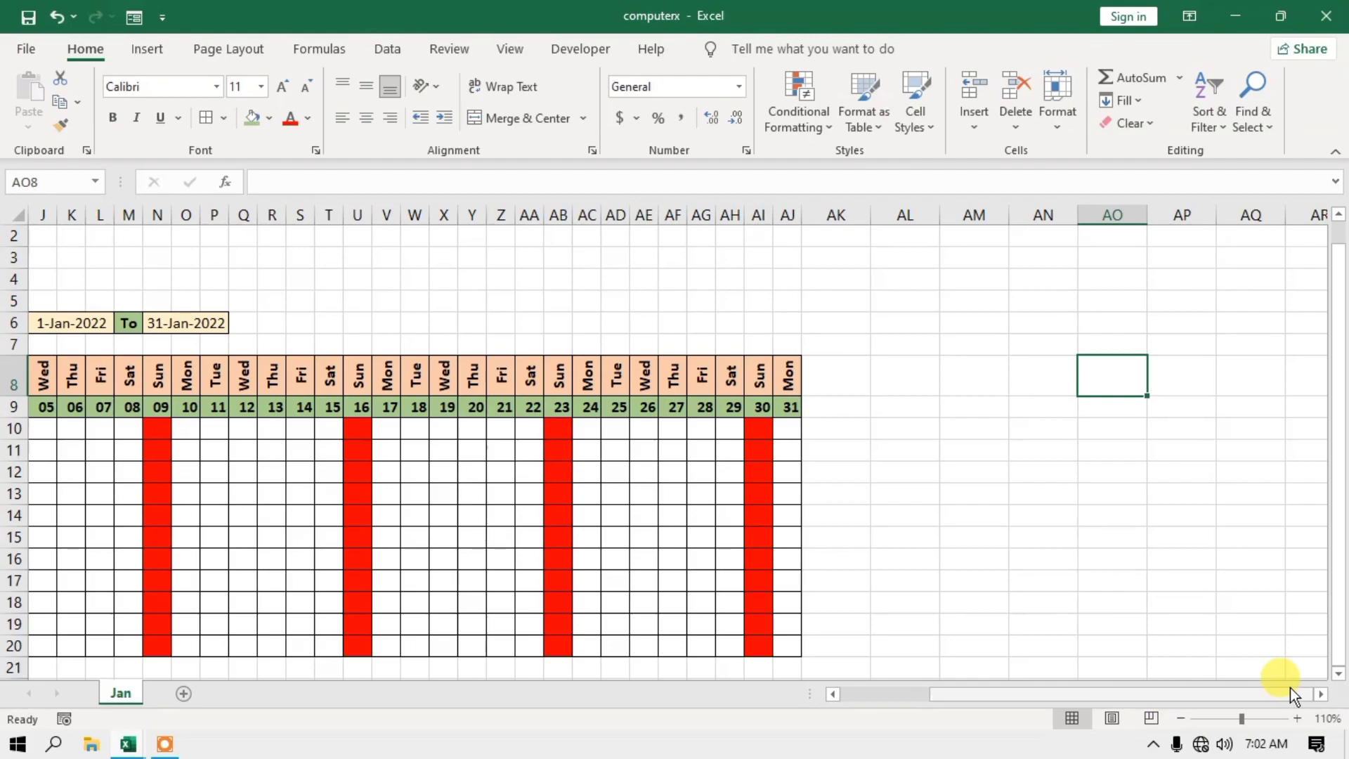
{"action": "left_click", "coordinate": [1322, 695]}
{"action": "left_click", "coordinate": [1322, 695]}
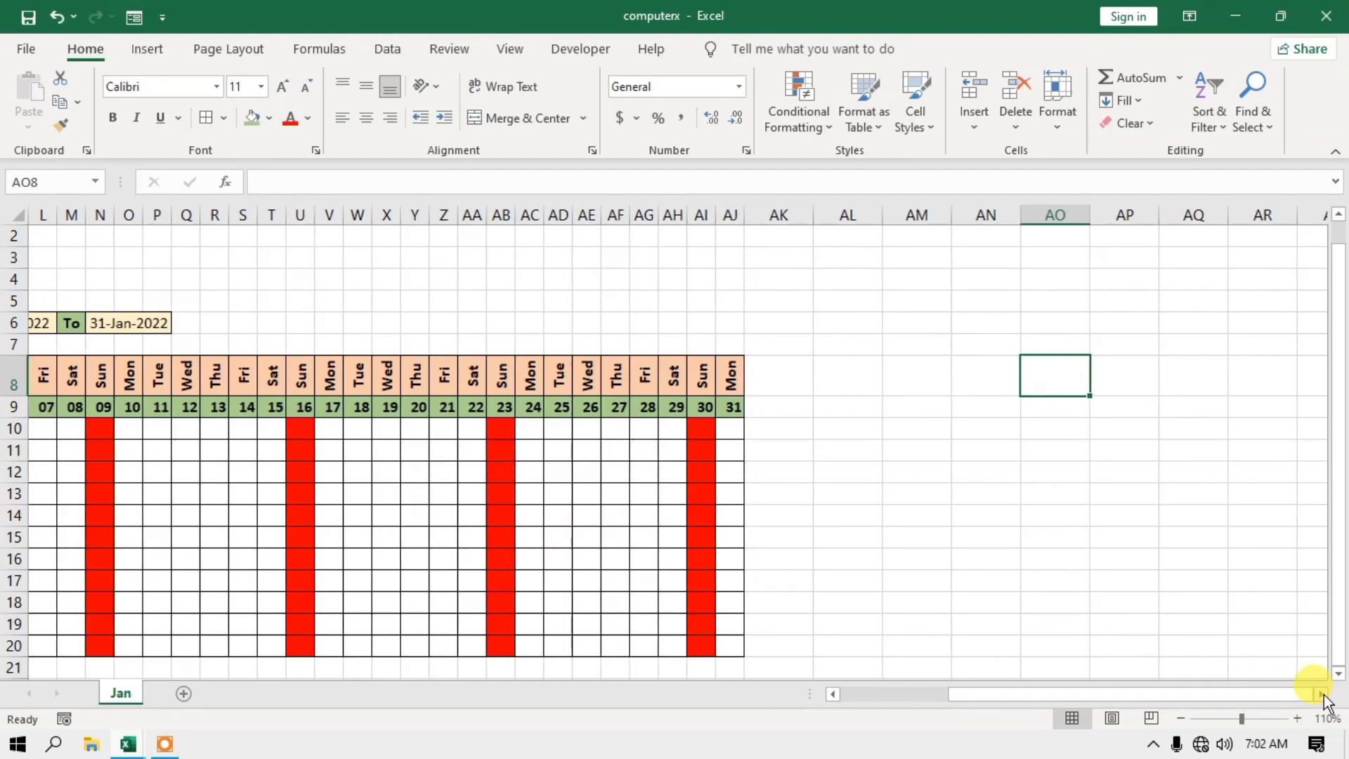
{"action": "left_click", "coordinate": [1322, 694]}
{"action": "left_click", "coordinate": [1323, 694]}
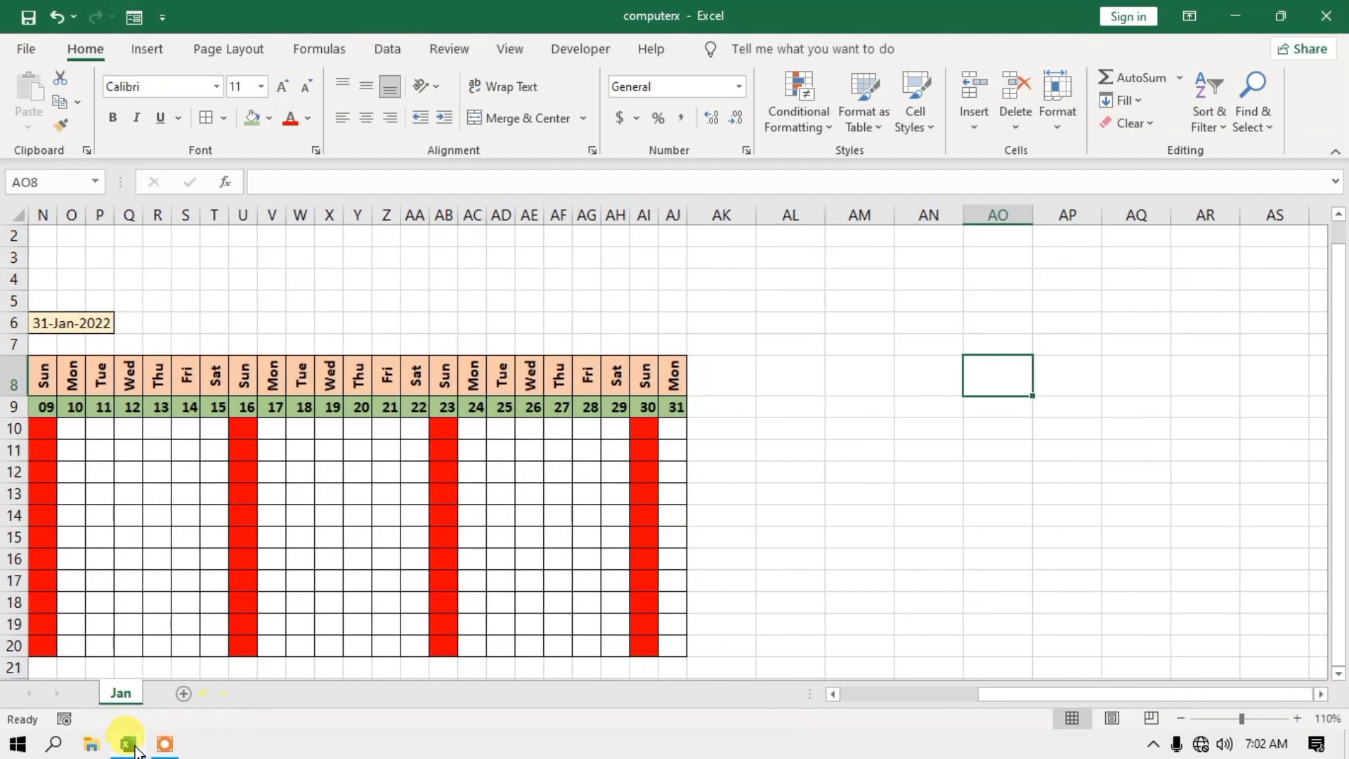
Switch to the attendance workbook and copy the Dec sheet's headings AL8:AU9, from Presence through Total Amount.
{"action": "mouse_move", "coordinate": [136, 751]}
{"action": "left_click", "coordinate": [105, 668]}
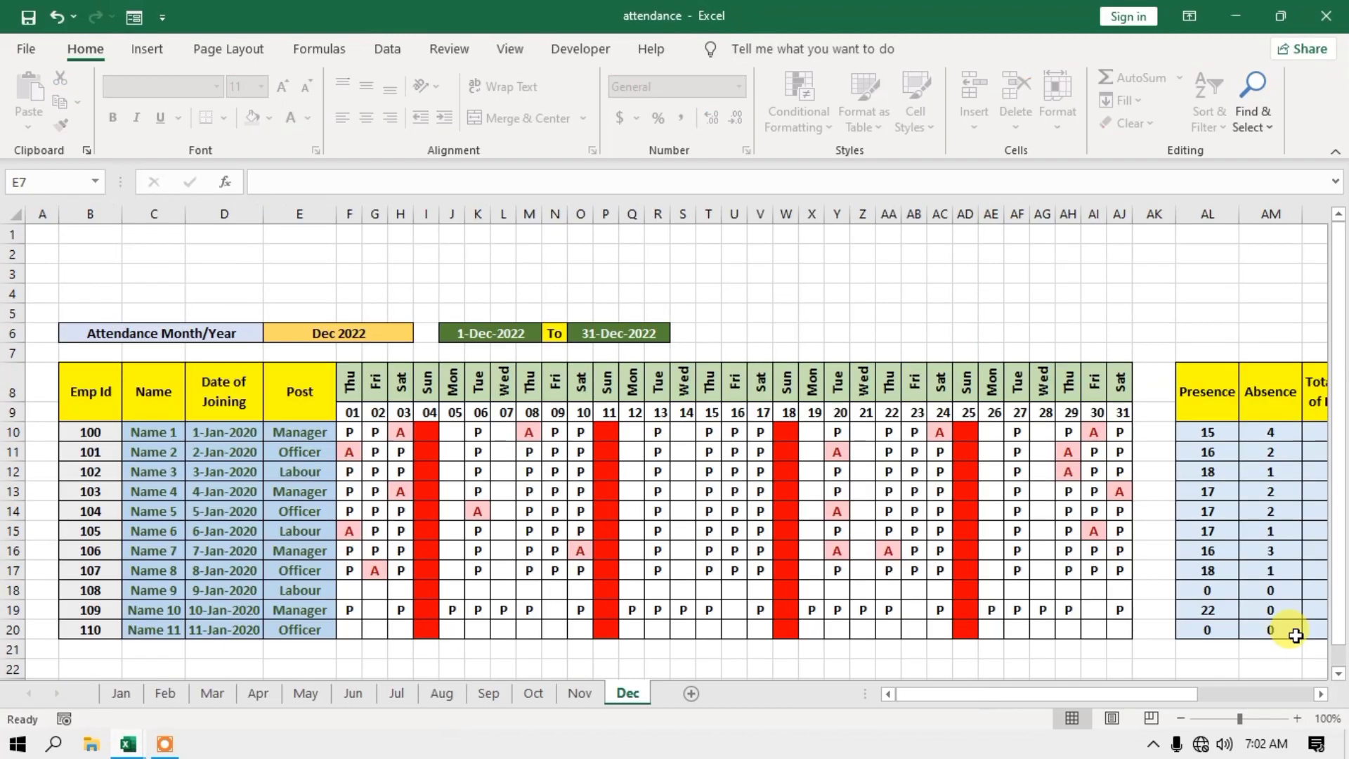
{"action": "left_click_drag", "start_coordinate": [1157, 699], "coordinate": [1311, 686]}
{"action": "left_click", "coordinate": [685, 392]}
{"action": "left_click_drag", "start_coordinate": [891, 391], "coordinate": [1269, 404]}
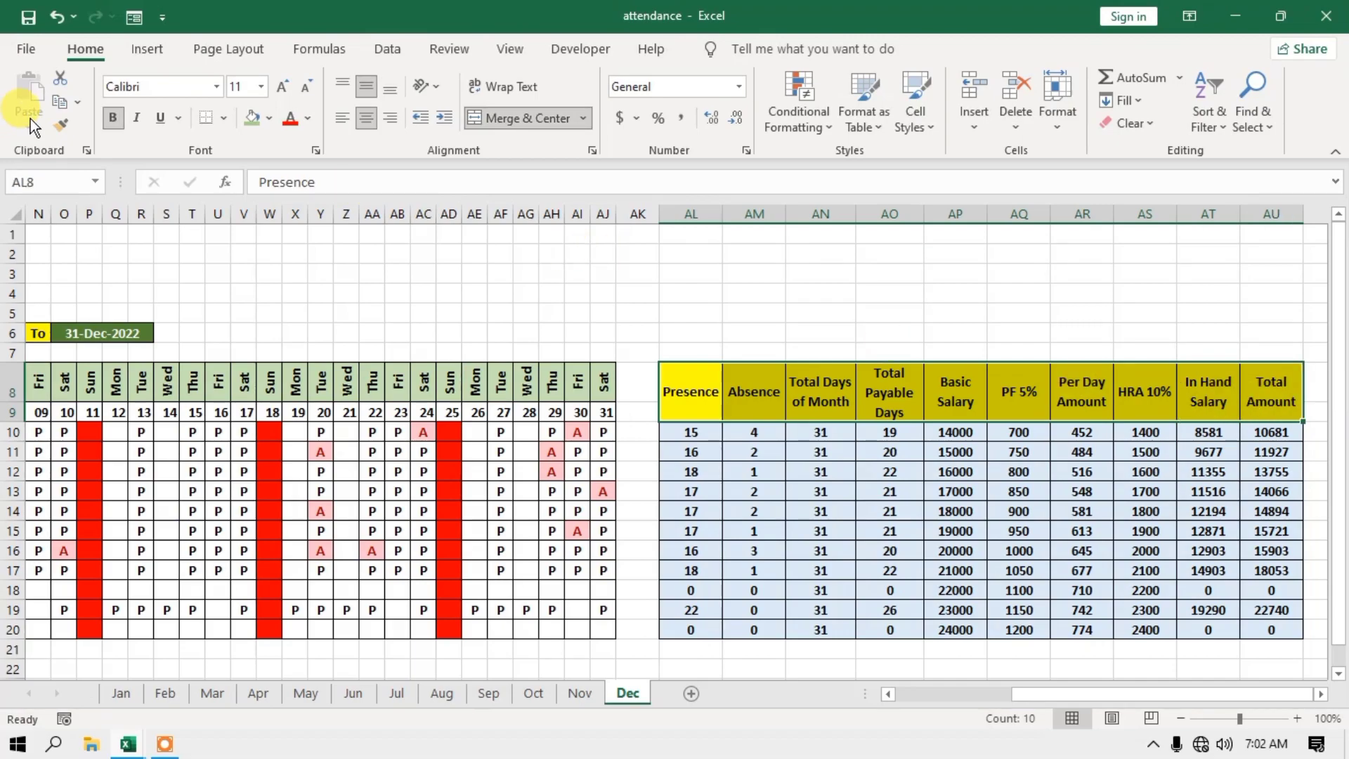
{"action": "left_click", "coordinate": [55, 109]}
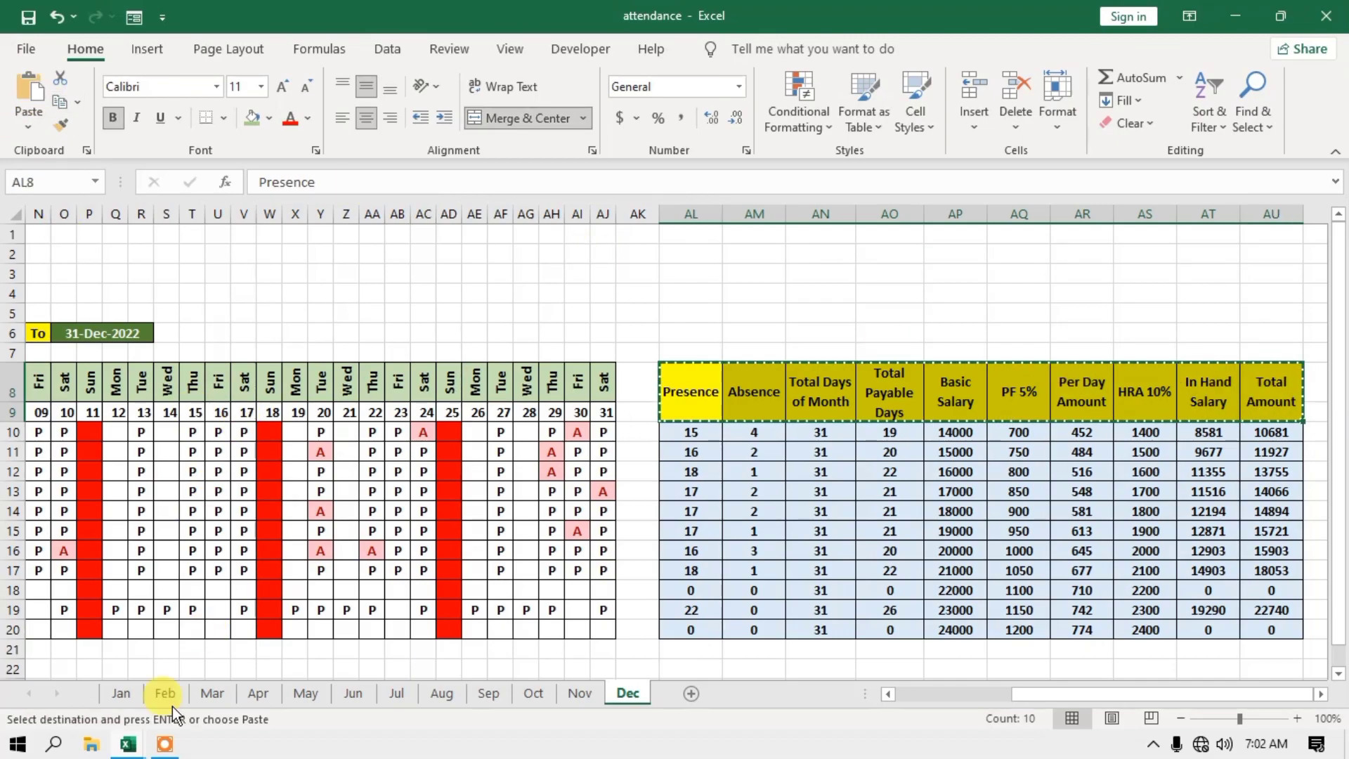
Return to the computerx workbook and paste the copied salary headings at AL8 on the Jan sheet.
{"action": "mouse_move", "coordinate": [128, 743]}
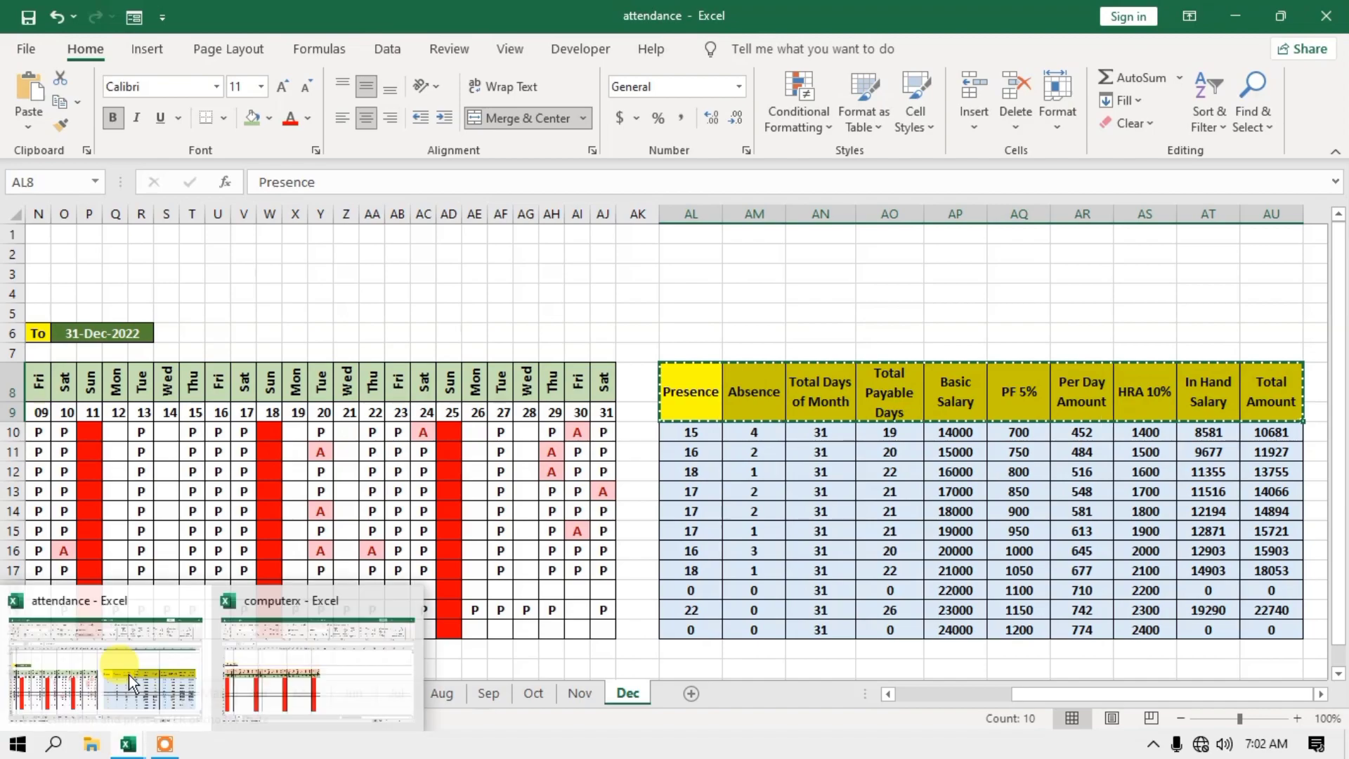
{"action": "left_click", "coordinate": [323, 679]}
{"action": "left_click", "coordinate": [794, 388]}
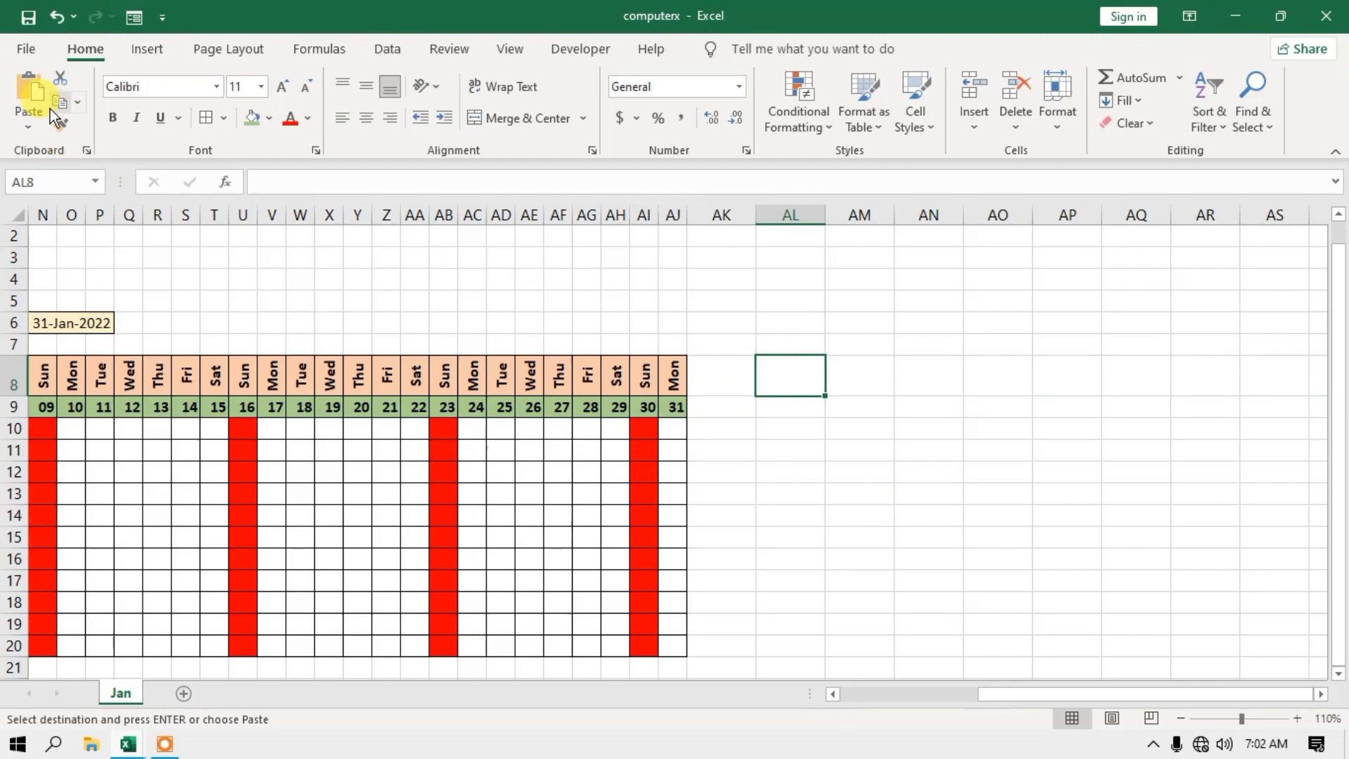
{"action": "left_click", "coordinate": [34, 96]}
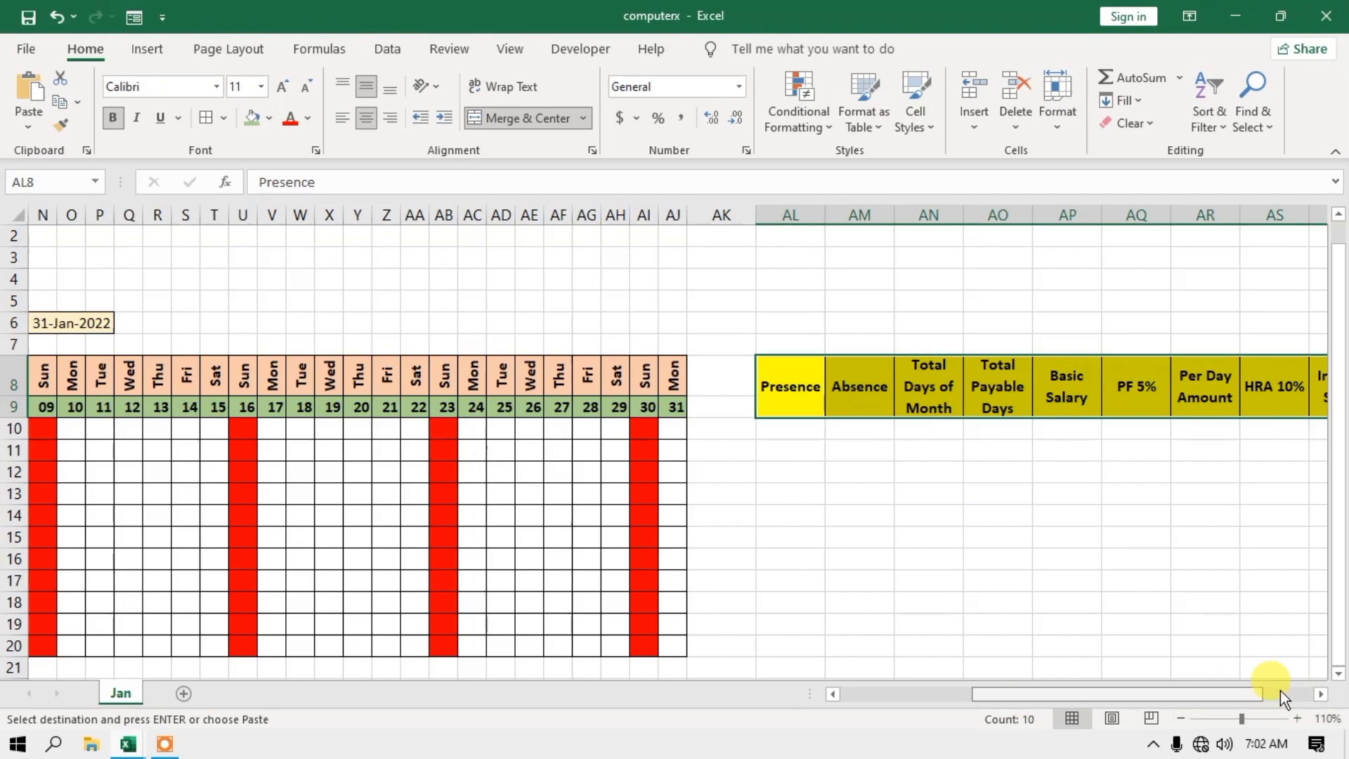
{"action": "left_click", "coordinate": [1322, 693]}
{"action": "left_click", "coordinate": [1322, 695]}
{"action": "left_click", "coordinate": [1321, 695]}
{"action": "left_click", "coordinate": [1321, 694]}
{"action": "left_click", "coordinate": [1321, 695]}
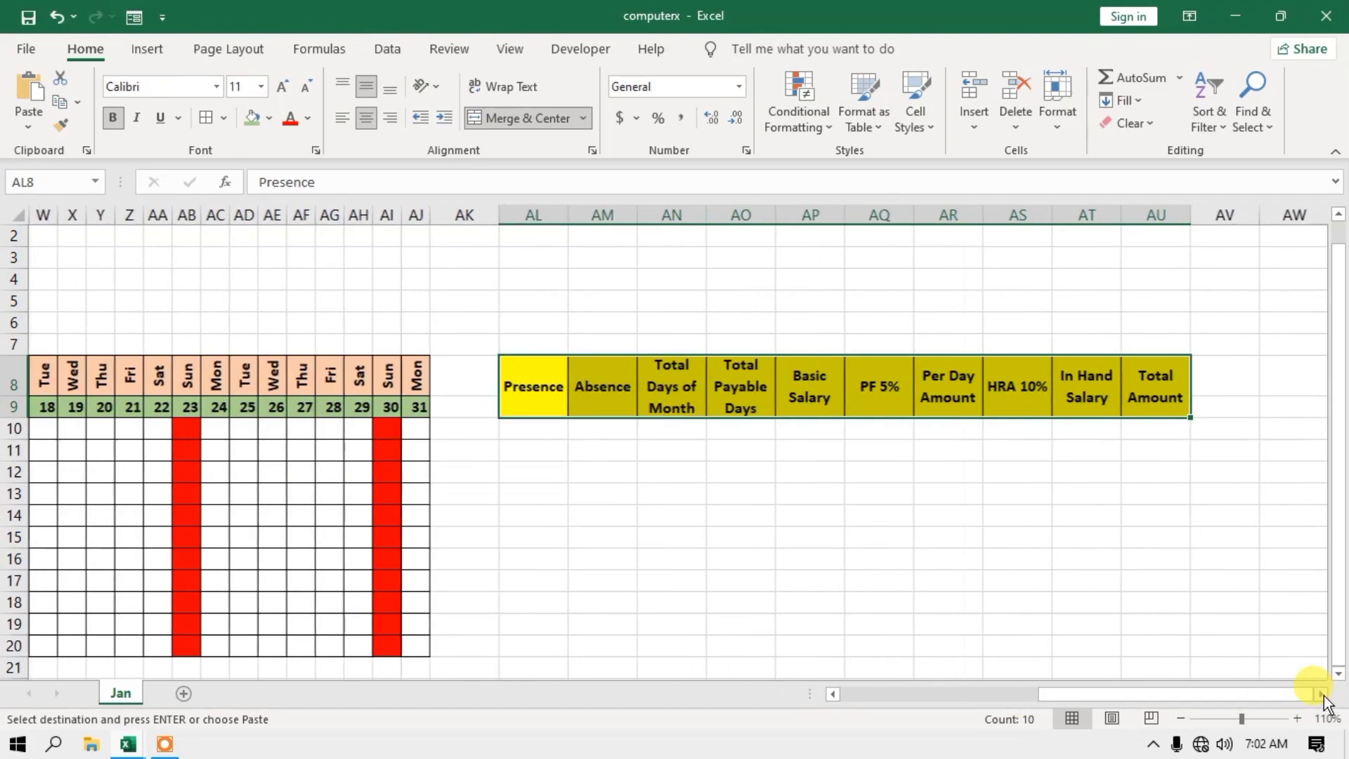
{"action": "left_click", "coordinate": [1321, 695]}
{"action": "left_click", "coordinate": [1321, 694]}
Enter the sample text "Total Days of Months" in cell AN13 below the pasted headings.
{"action": "left_click", "coordinate": [633, 403]}
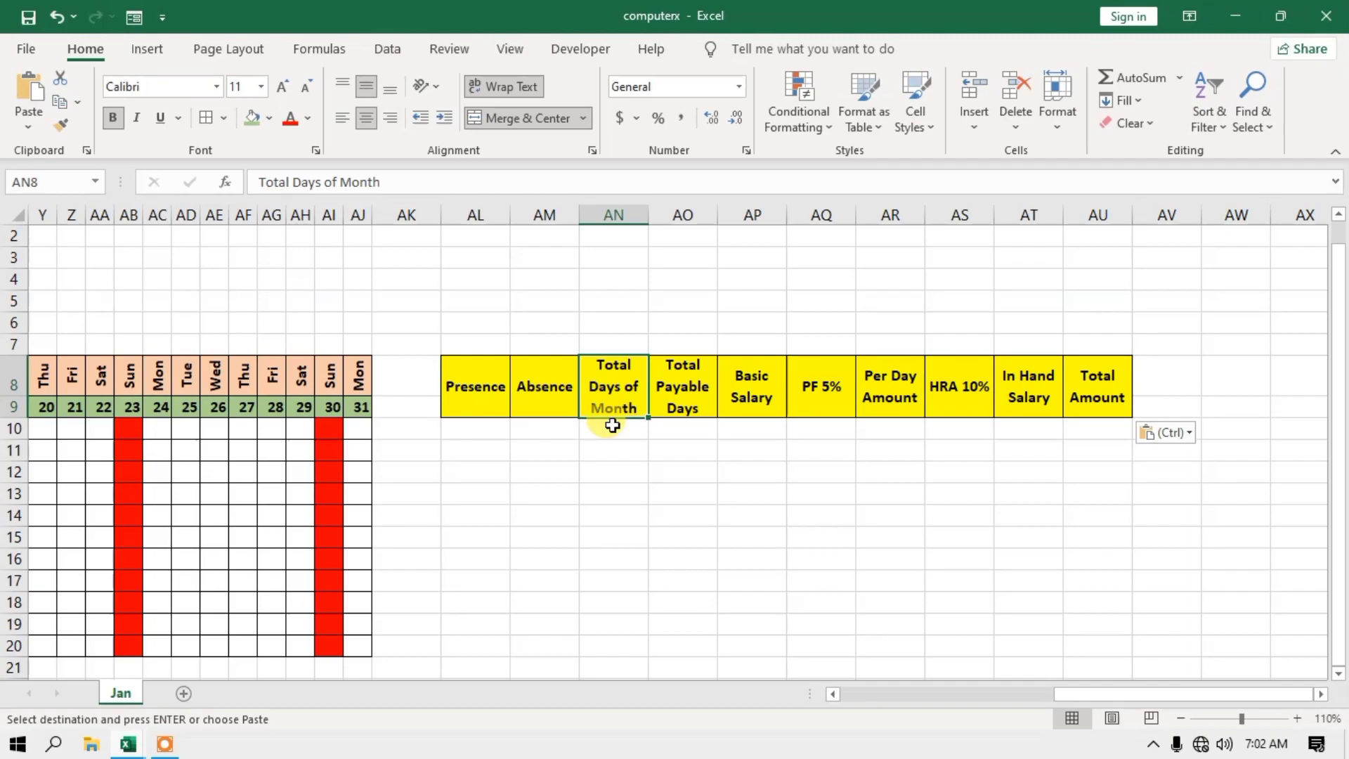
{"action": "left_click", "coordinate": [607, 492]}
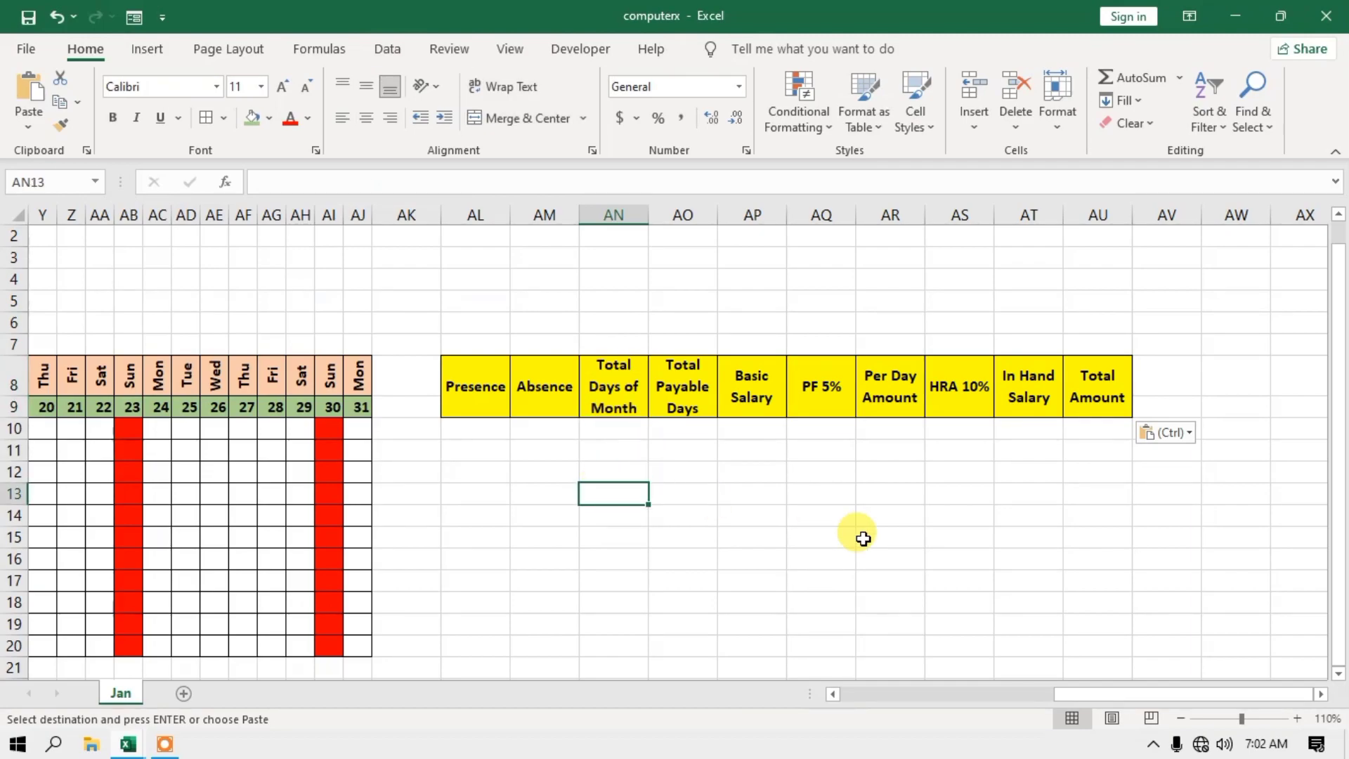
{"action": "type", "text": "Total Days of"}
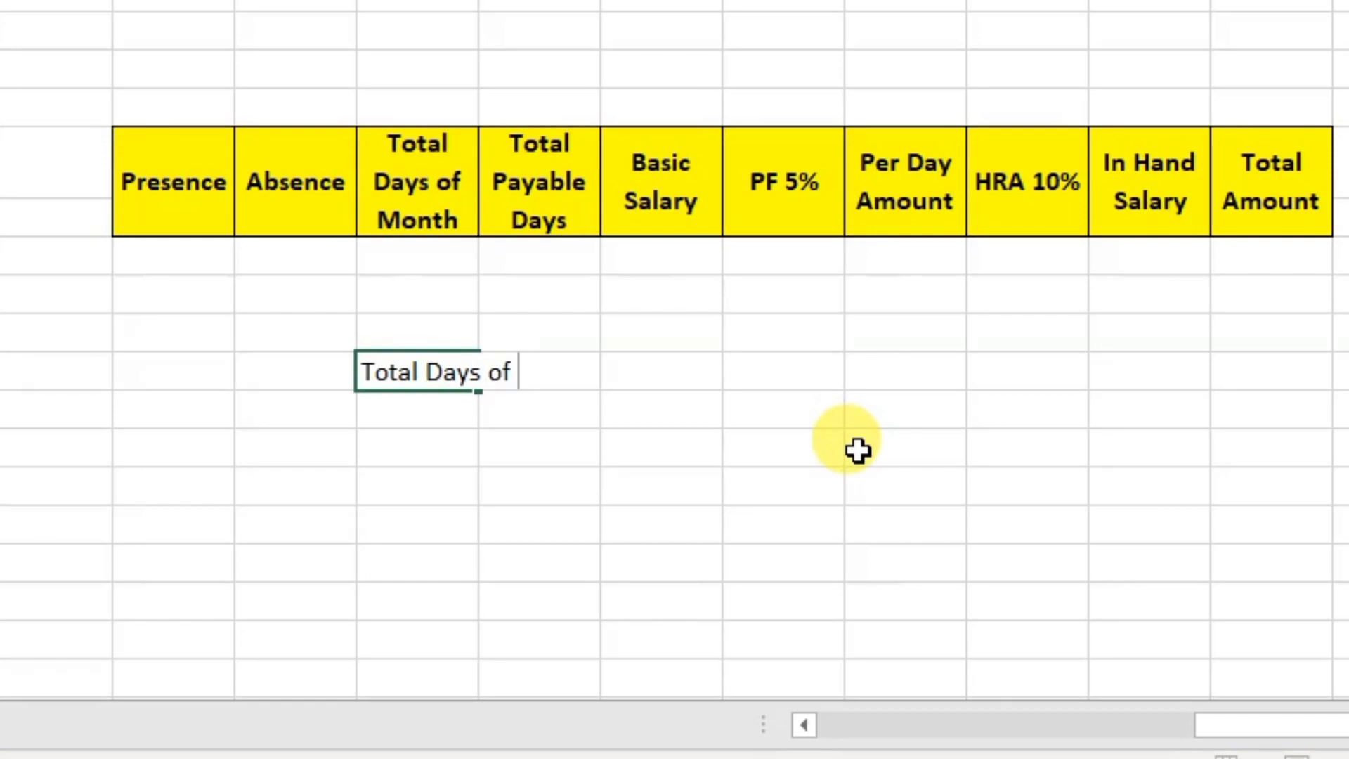
{"action": "type", "text": "Months"}
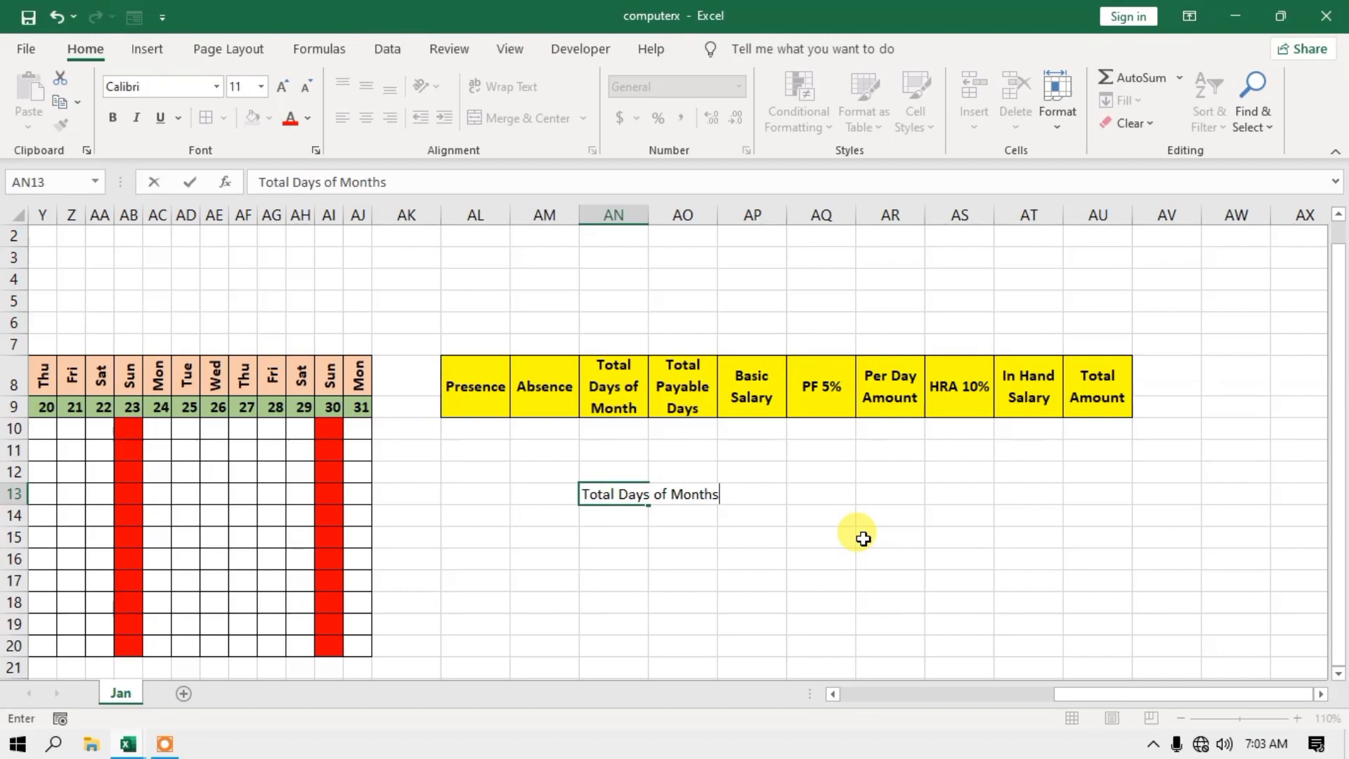
{"action": "key", "text": "Return"}
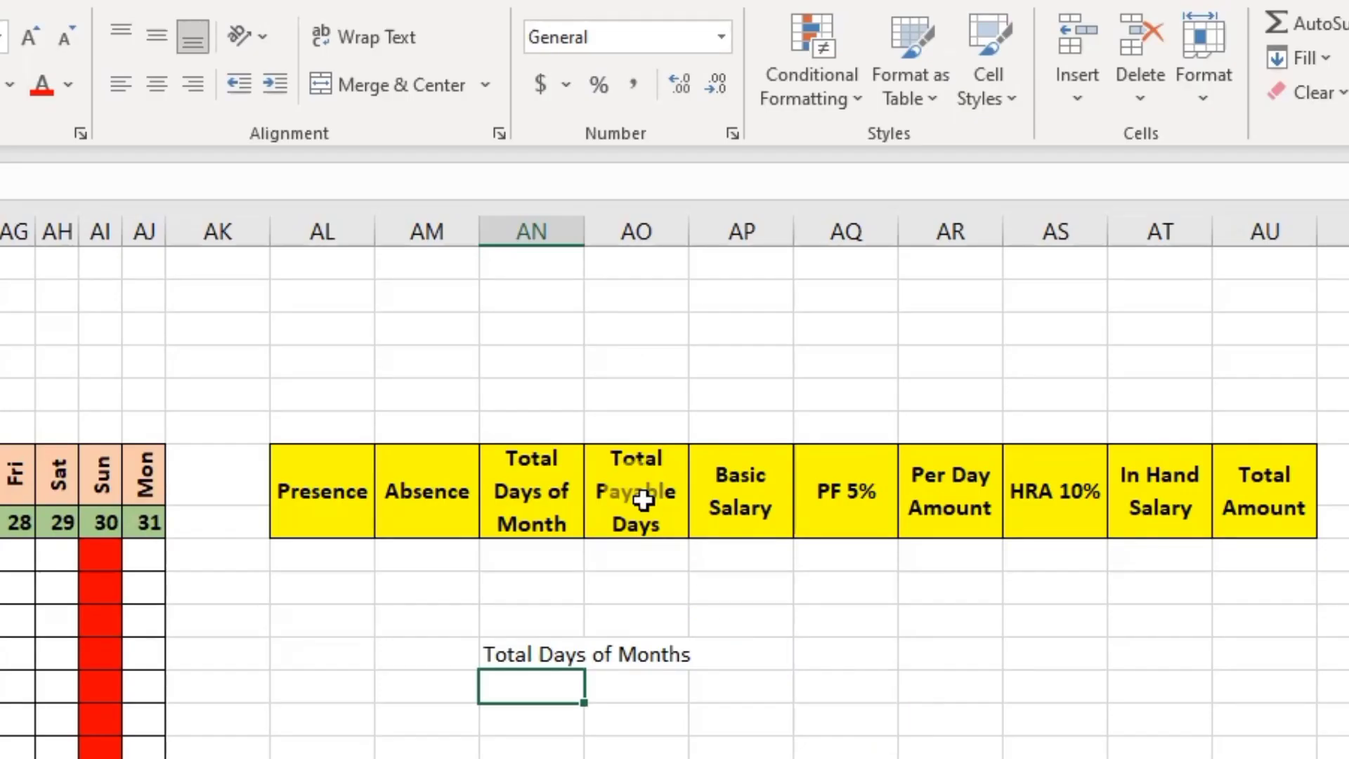
Compare the overflowing sample text with the wrapped heading in AN8, and clear AN13.
{"action": "left_click", "coordinate": [532, 492]}
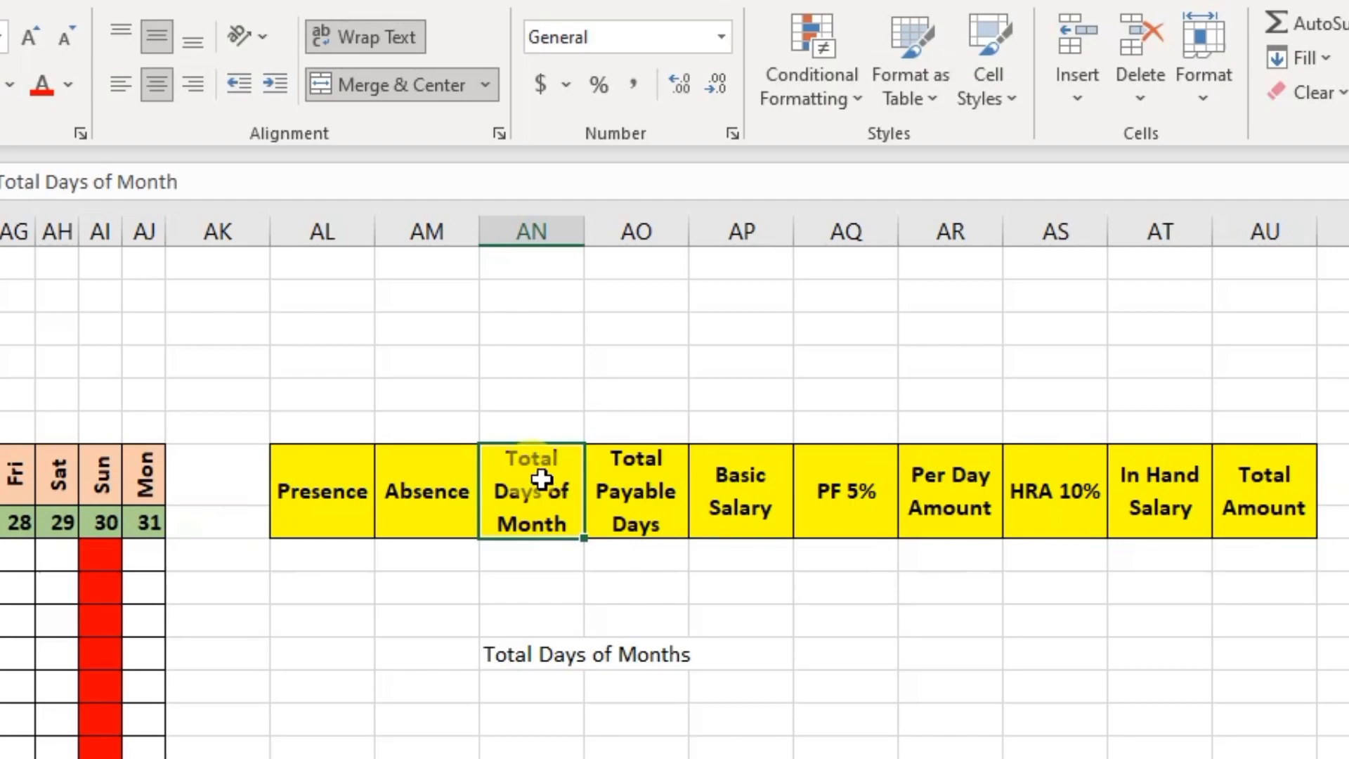
{"action": "left_click_drag", "start_coordinate": [532, 659], "coordinate": [699, 659]}
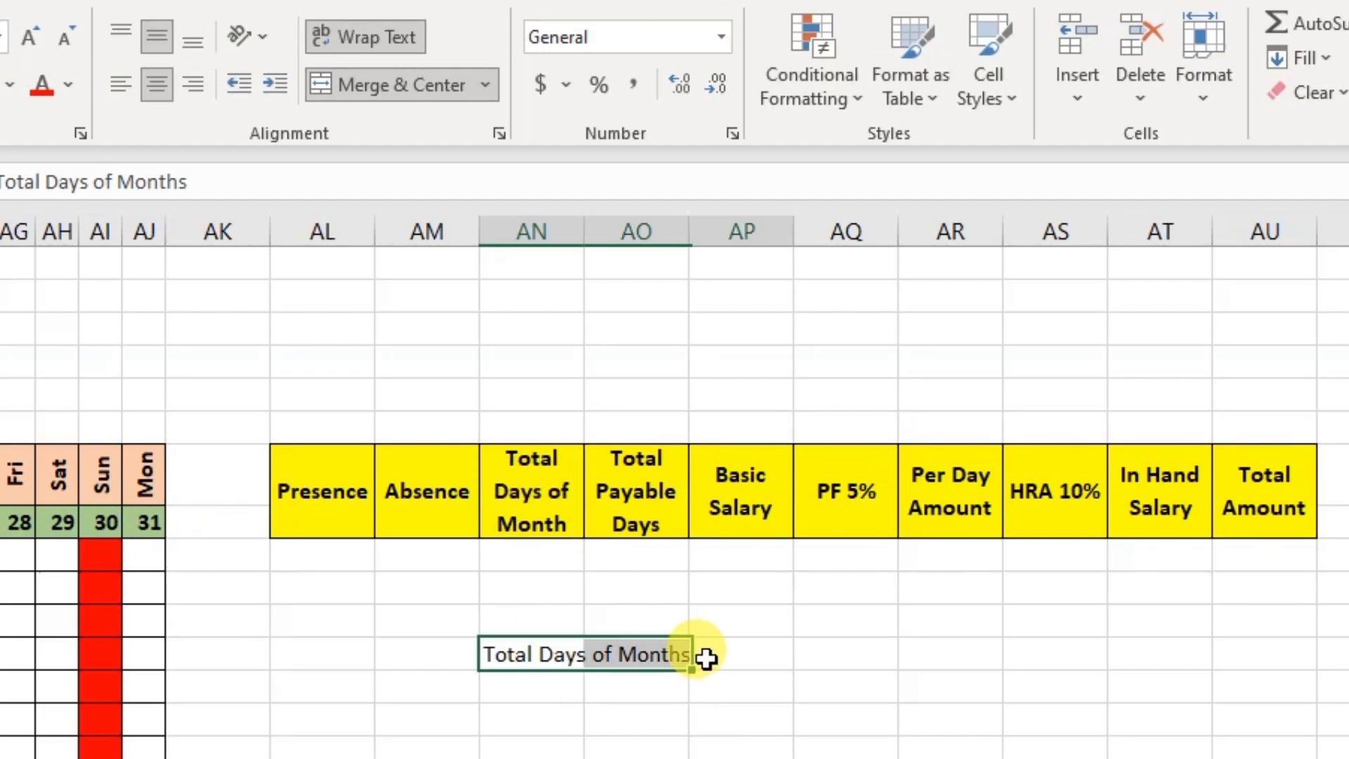
{"action": "left_click", "coordinate": [522, 478]}
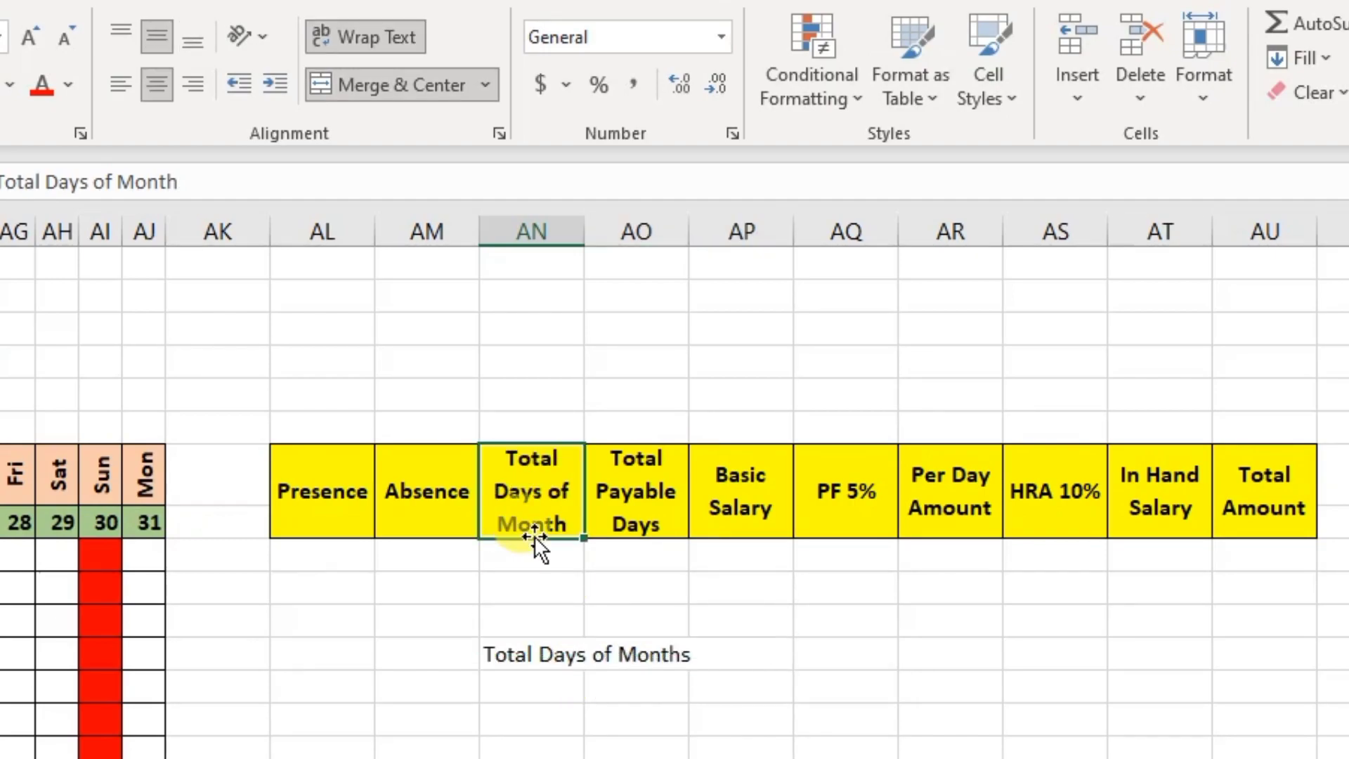
{"action": "left_click", "coordinate": [495, 650]}
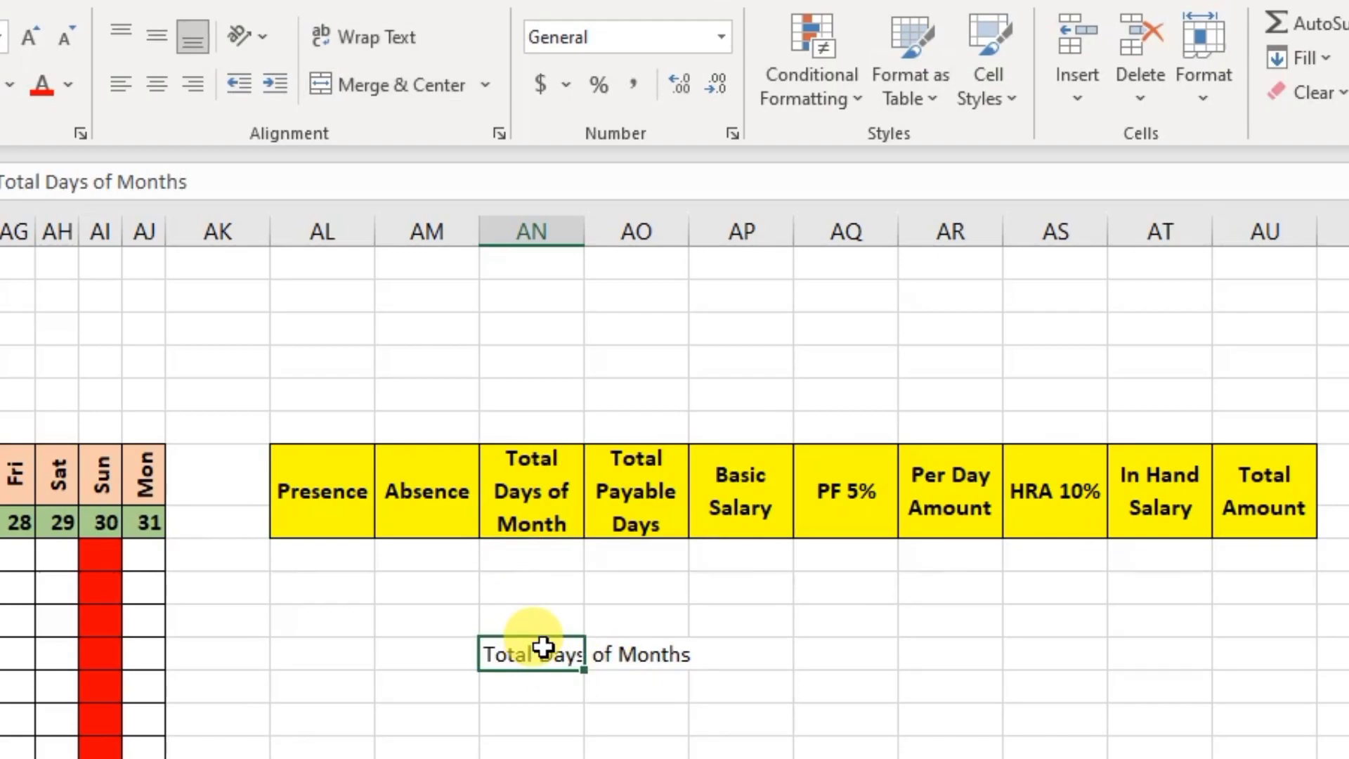
{"action": "key", "text": "Delete"}
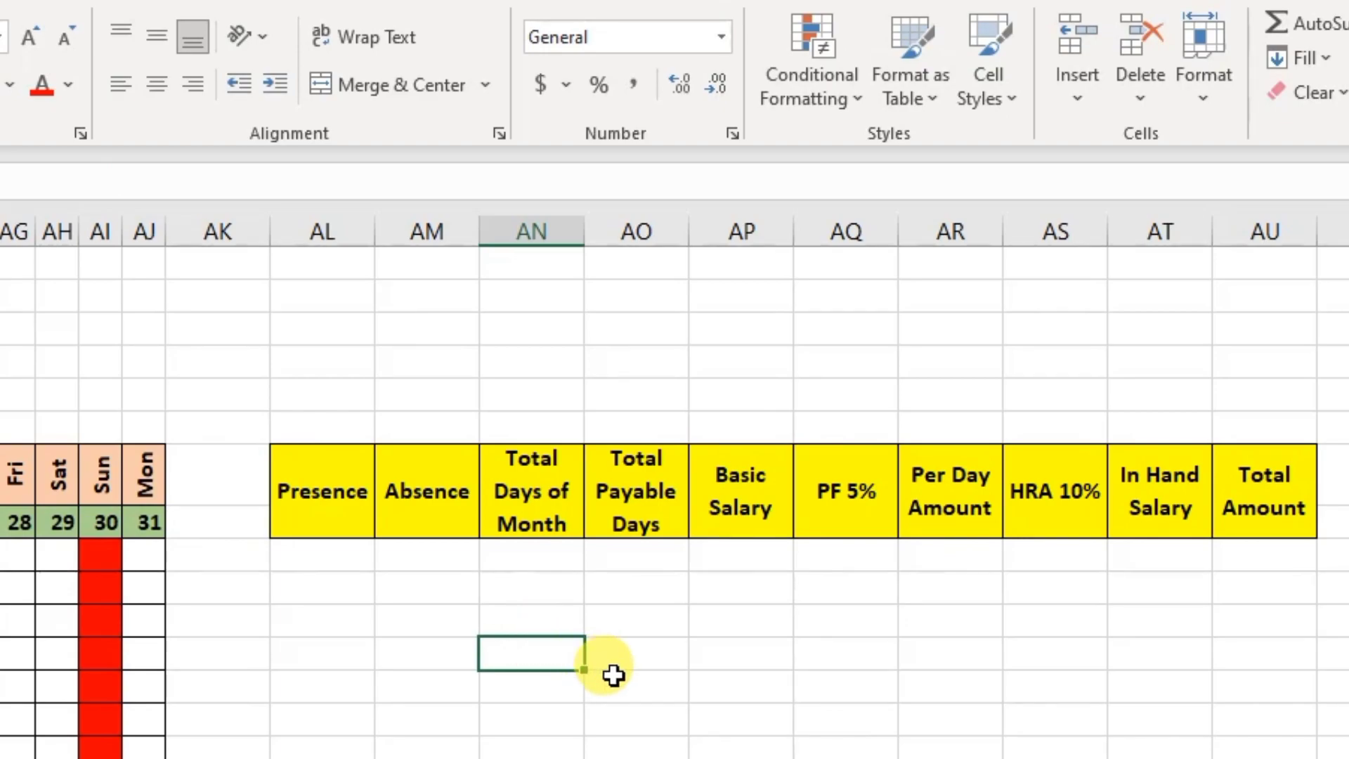
Turn on Wrap Text for cell AN12 and enter "Total Days of Month" in it.
{"action": "left_click", "coordinate": [764, 474]}
{"action": "left_click", "coordinate": [513, 482]}
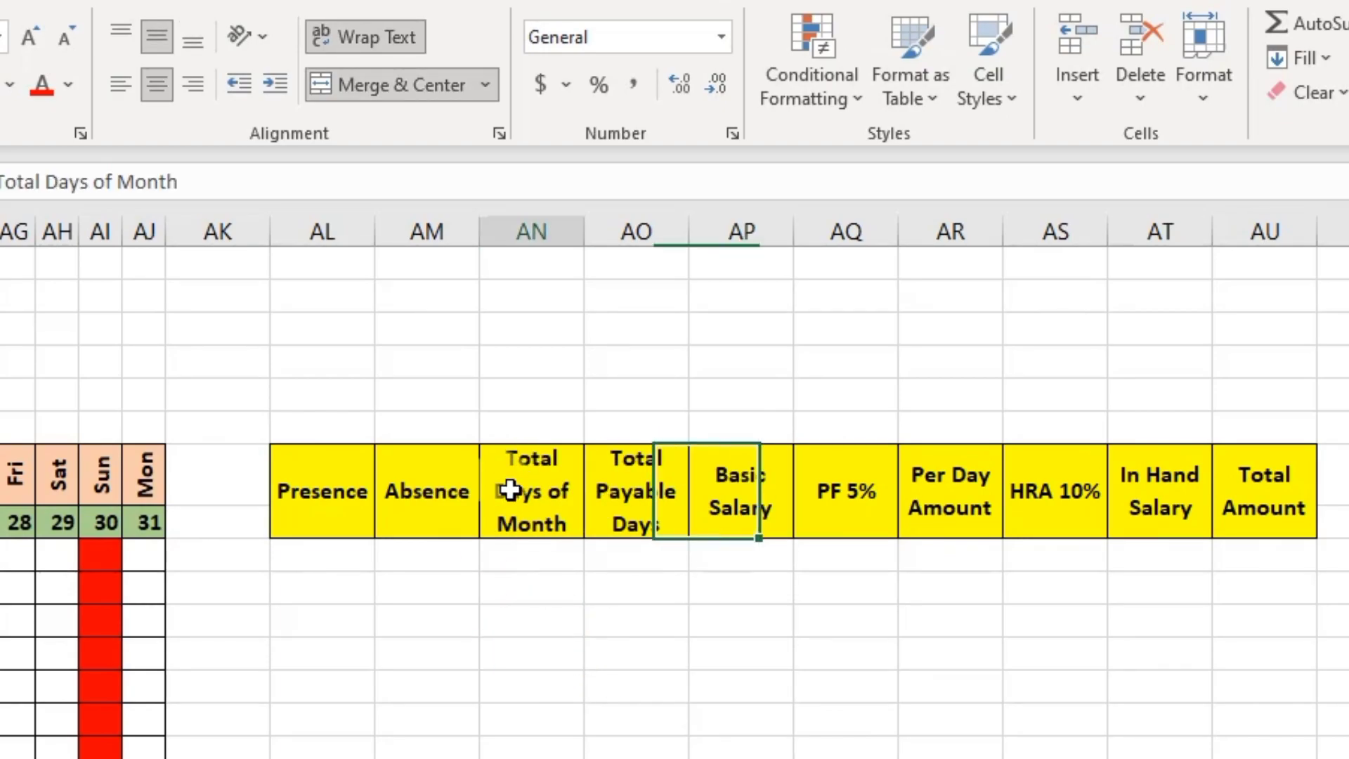
{"action": "left_click", "coordinate": [545, 625]}
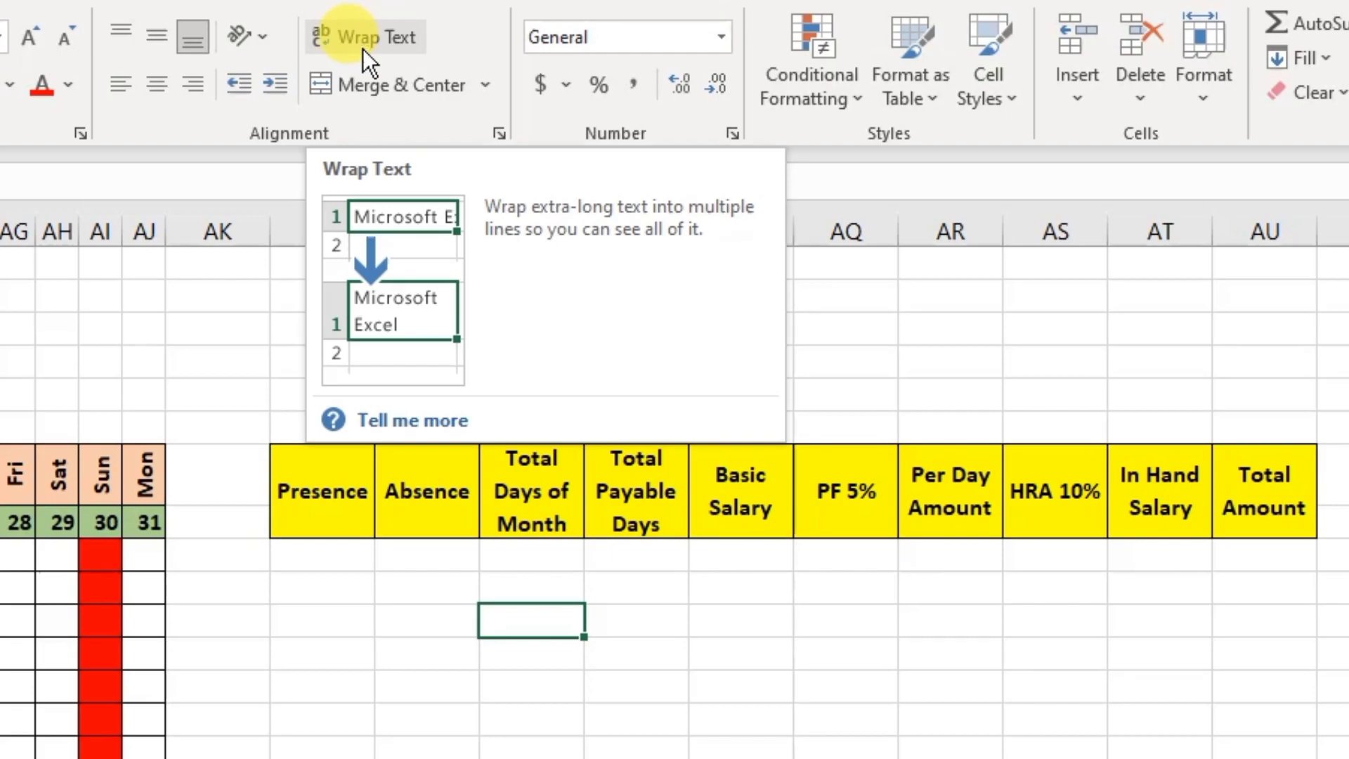
{"action": "left_click", "coordinate": [384, 45]}
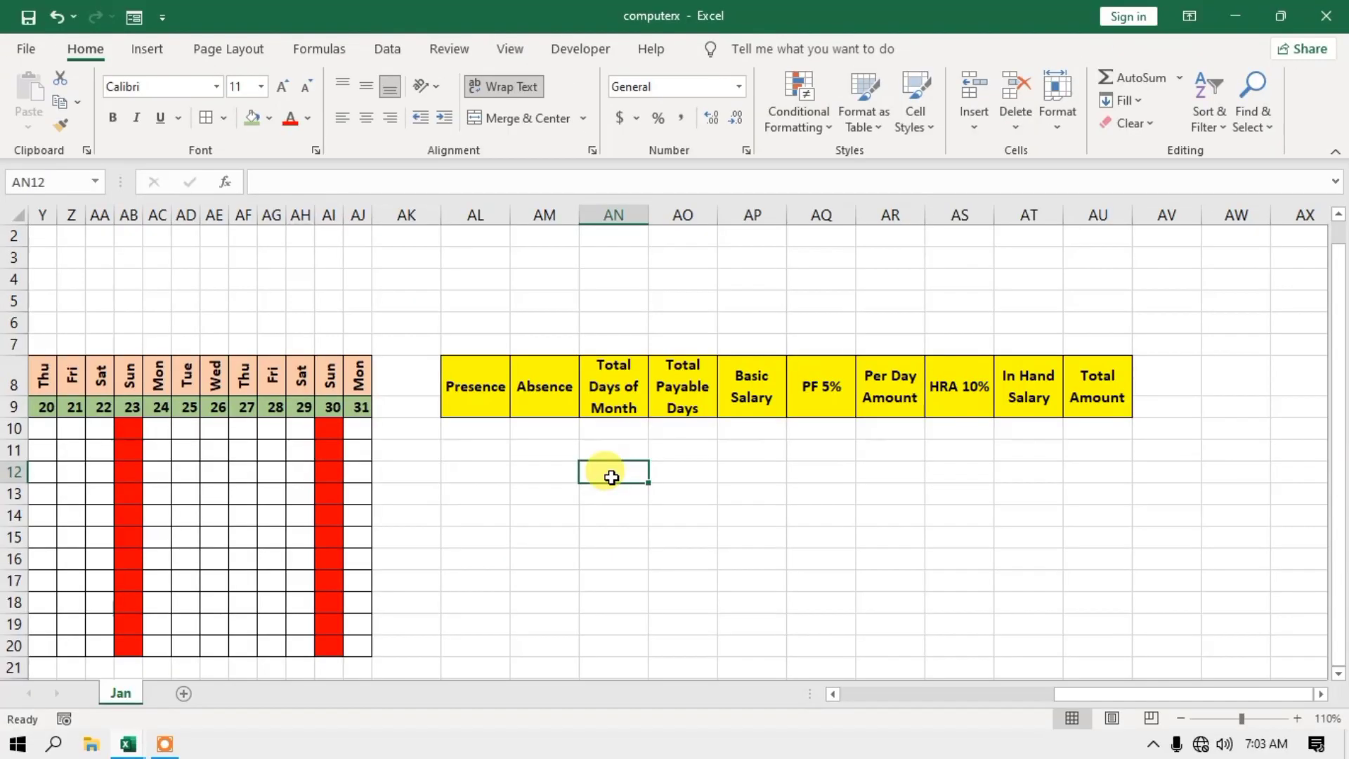
{"action": "type", "text": "Total Days of Mon"}
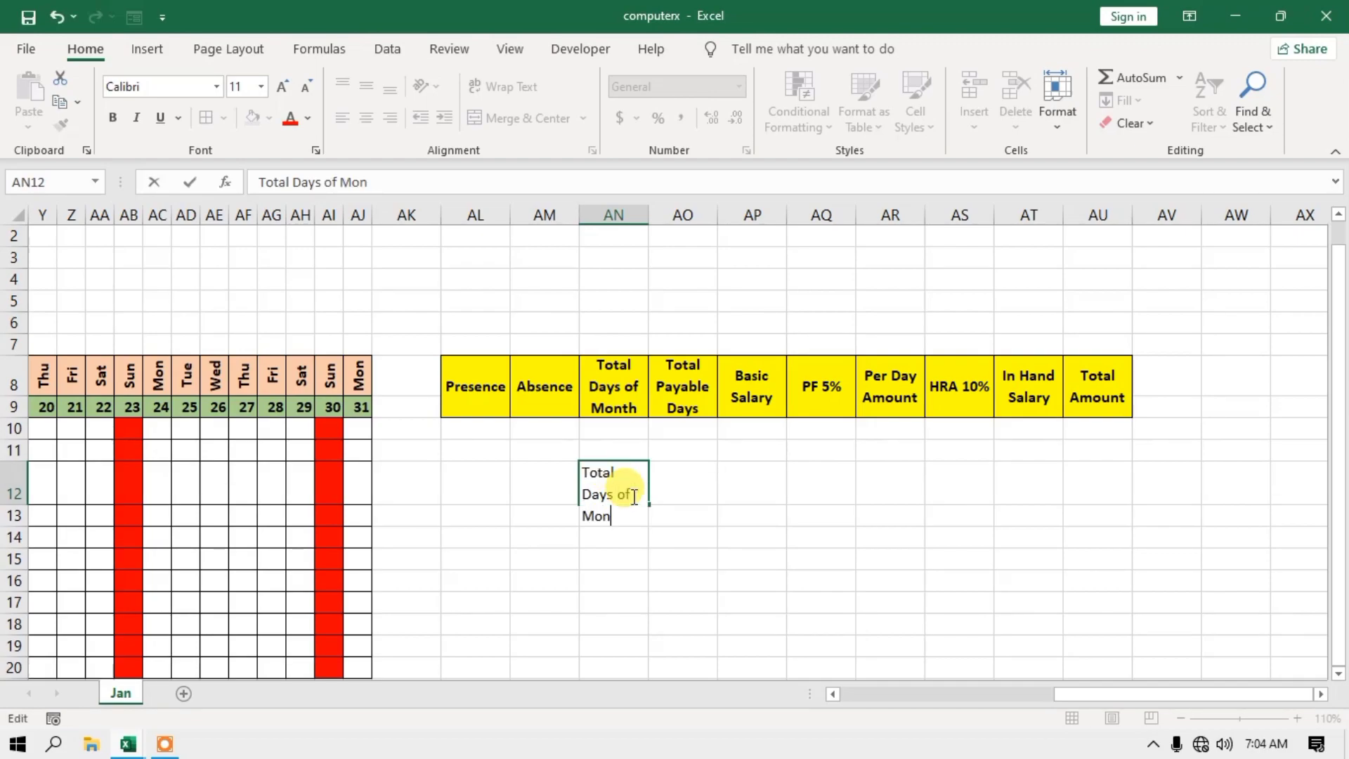
{"action": "type", "text": "th"}
{"action": "key", "text": "Return"}
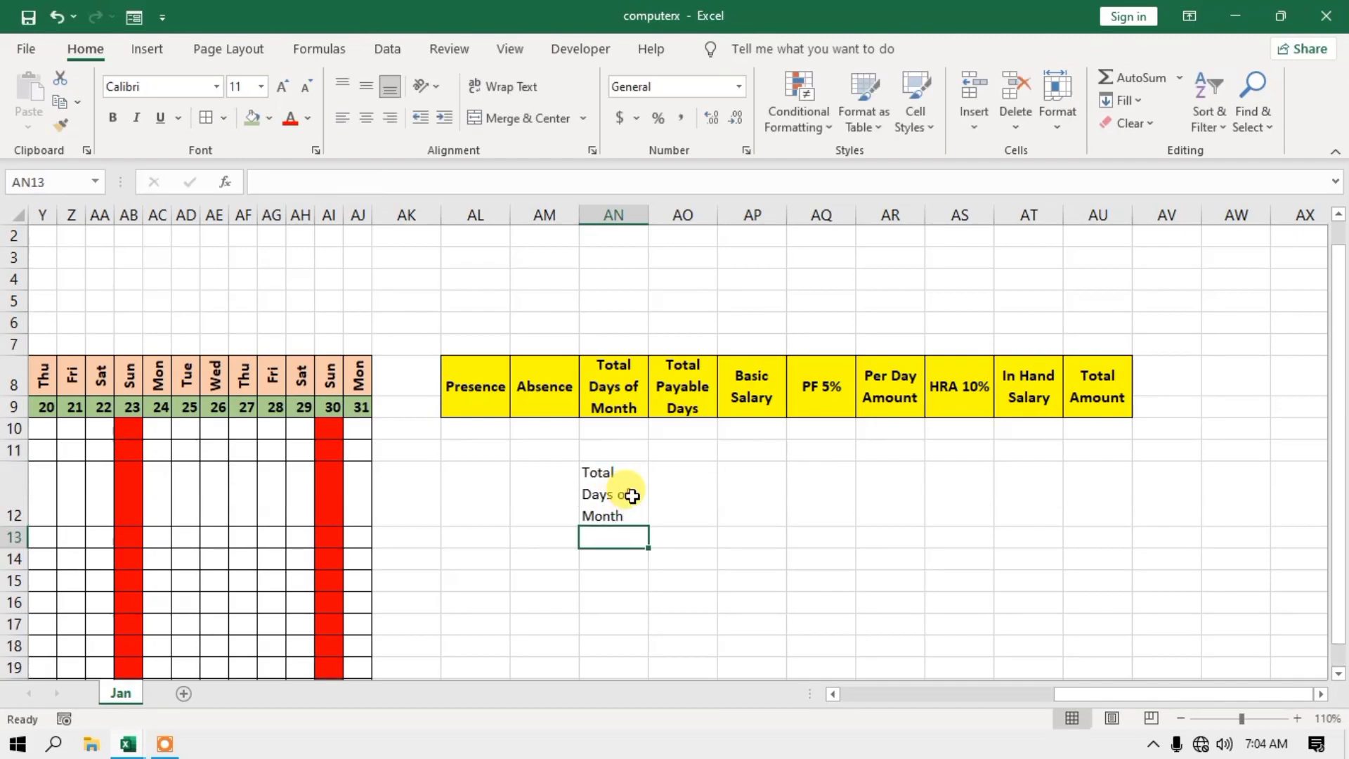
Make the sample heading in AN12 bold and fill its cell with yellow.
{"action": "left_click", "coordinate": [611, 482]}
{"action": "left_click", "coordinate": [626, 386]}
{"action": "left_click", "coordinate": [640, 506]}
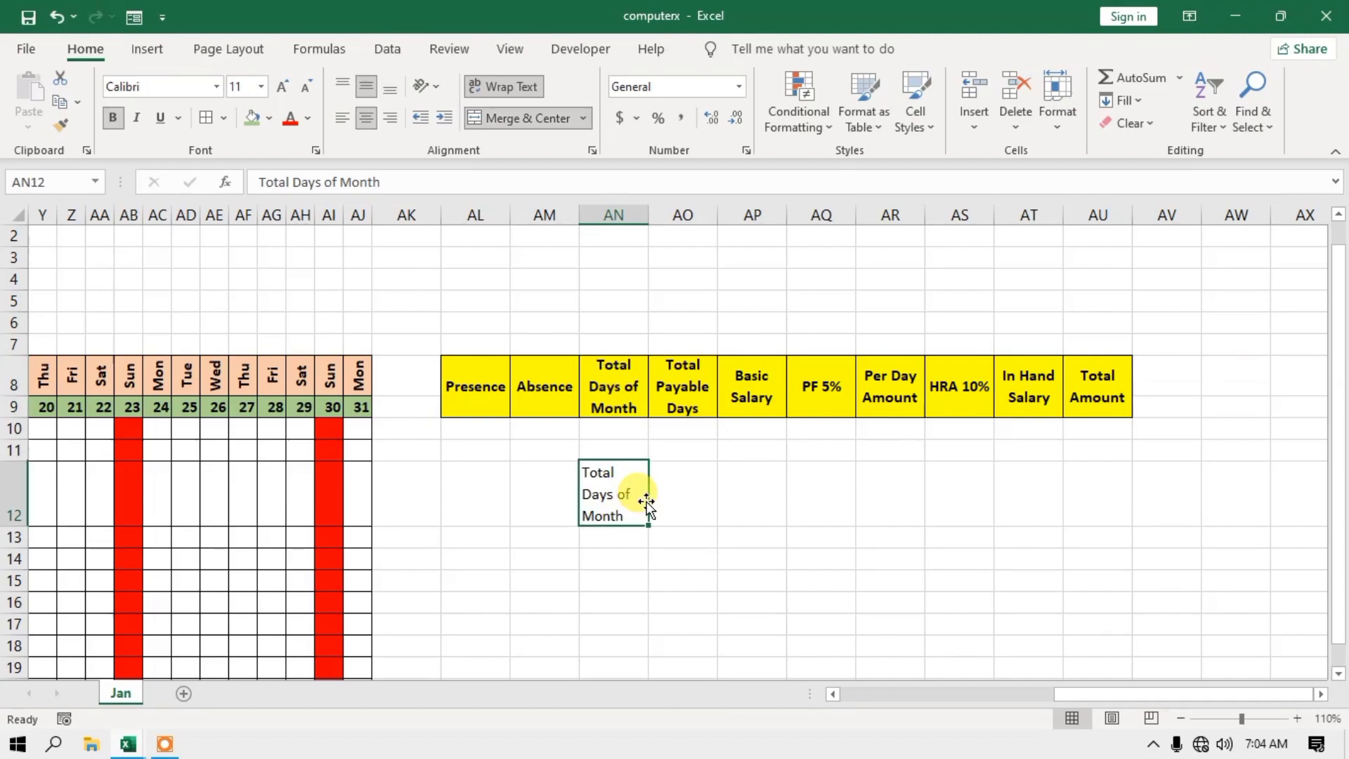
{"action": "left_click", "coordinate": [114, 119]}
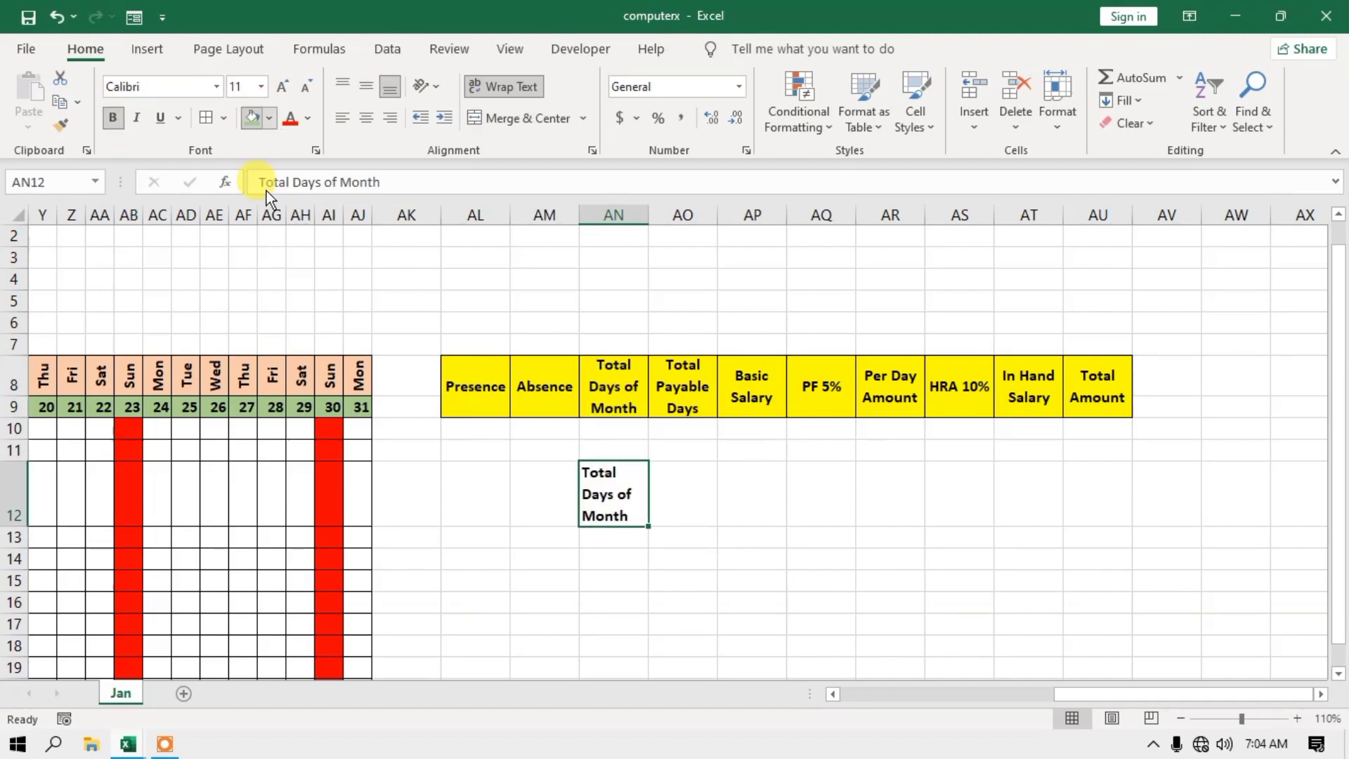
{"action": "left_click", "coordinate": [270, 118]}
{"action": "left_click", "coordinate": [301, 302]}
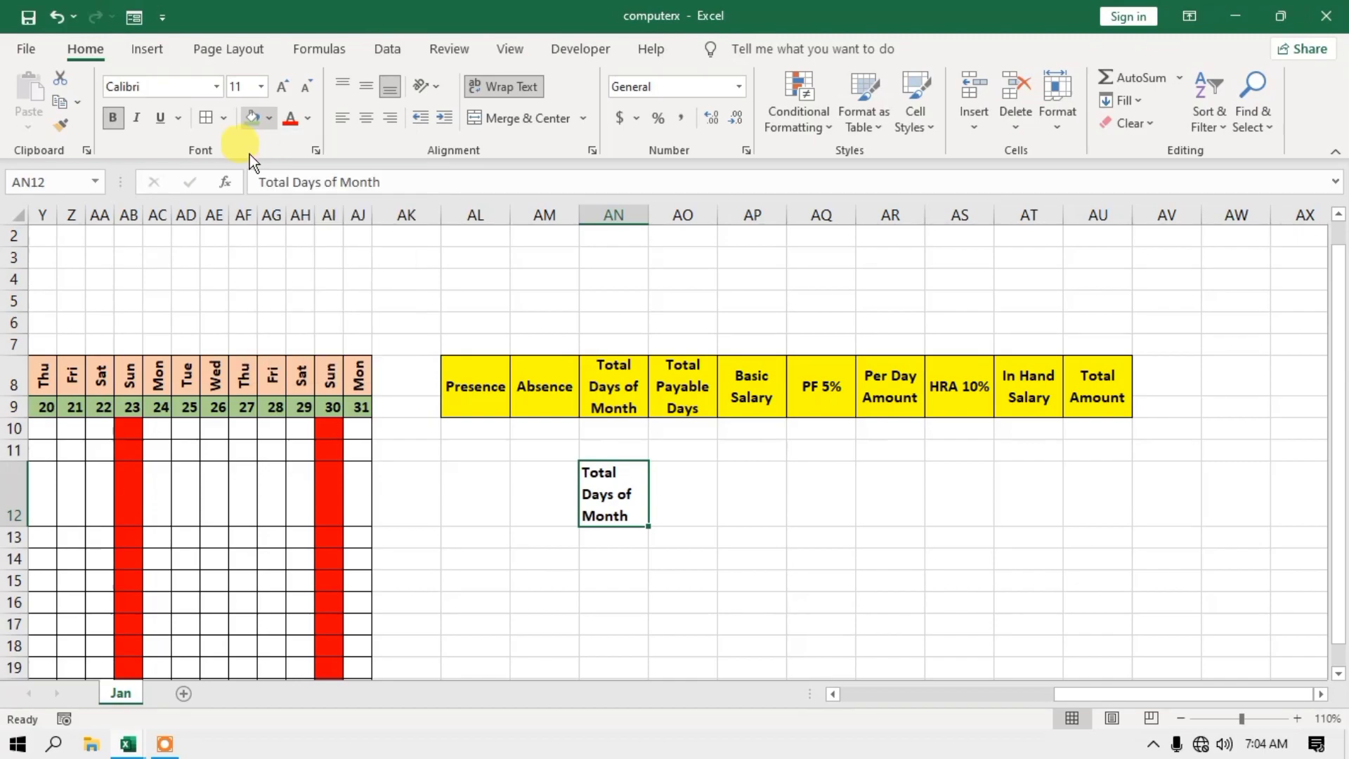
{"action": "left_click", "coordinate": [679, 497]}
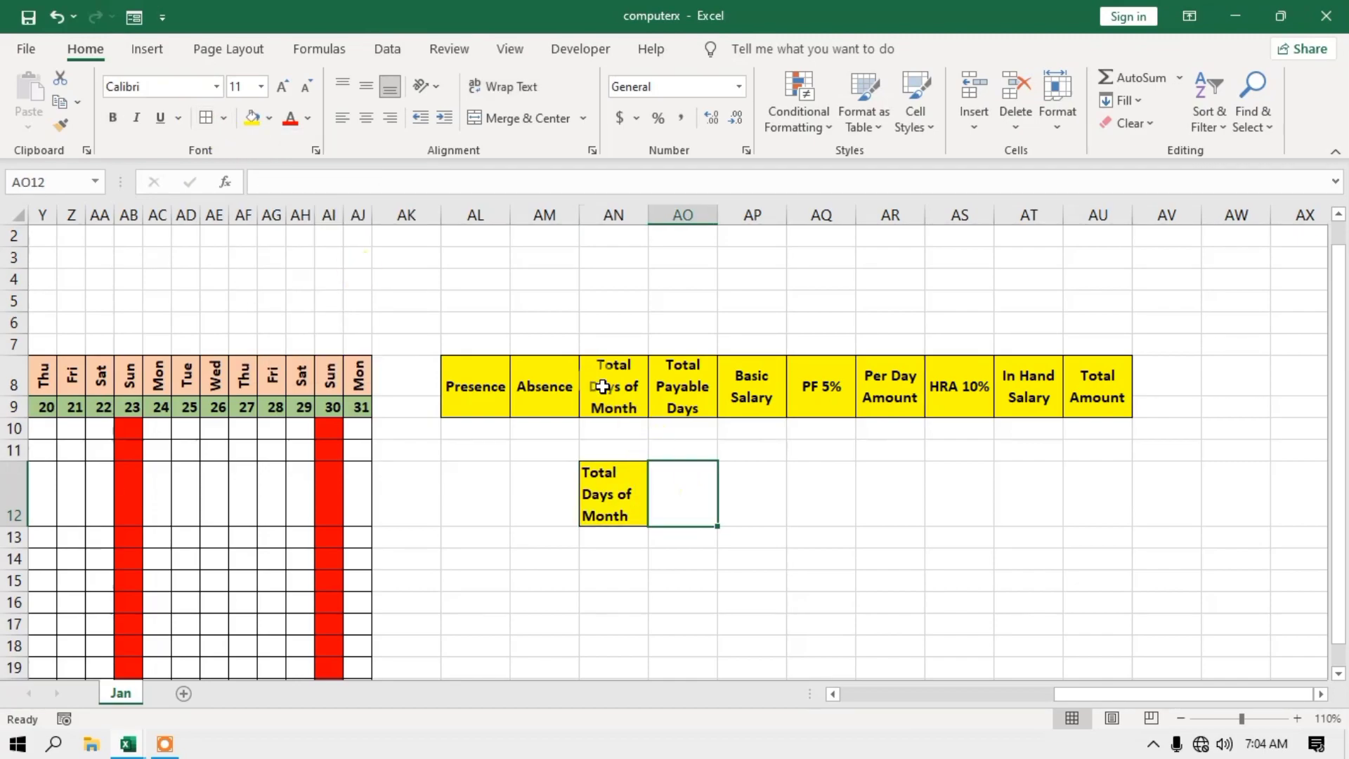
Centre the sample heading in AN12 both horizontally and vertically.
{"action": "left_click", "coordinate": [618, 502]}
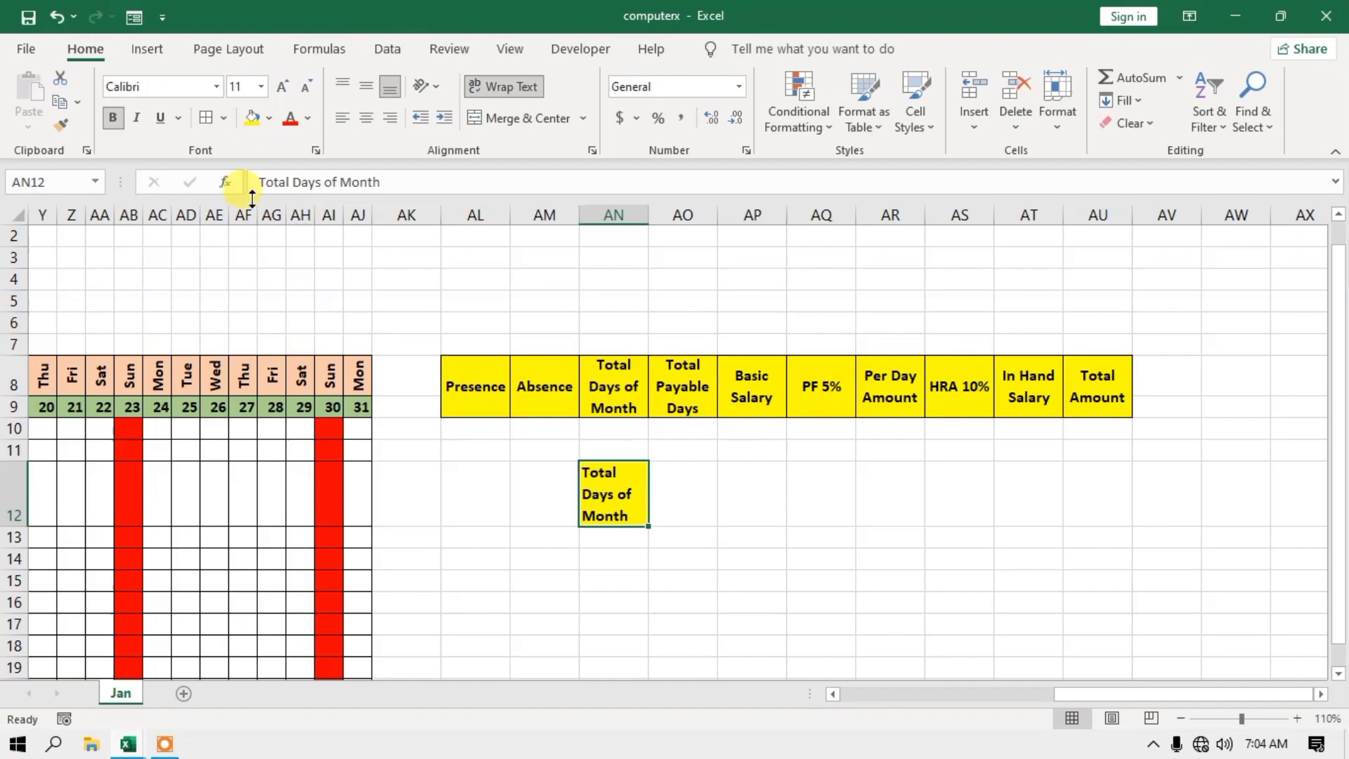
{"action": "left_click", "coordinate": [359, 118]}
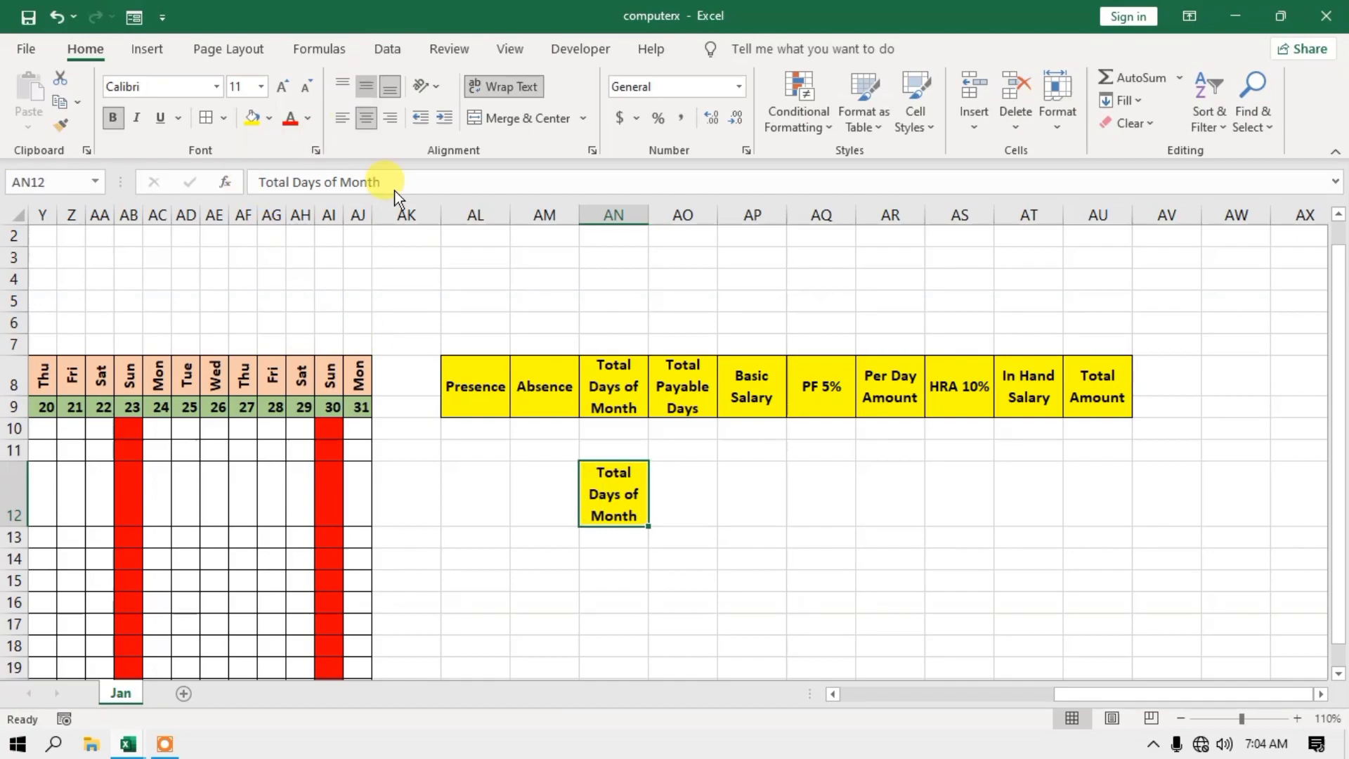
{"action": "left_click", "coordinate": [695, 492]}
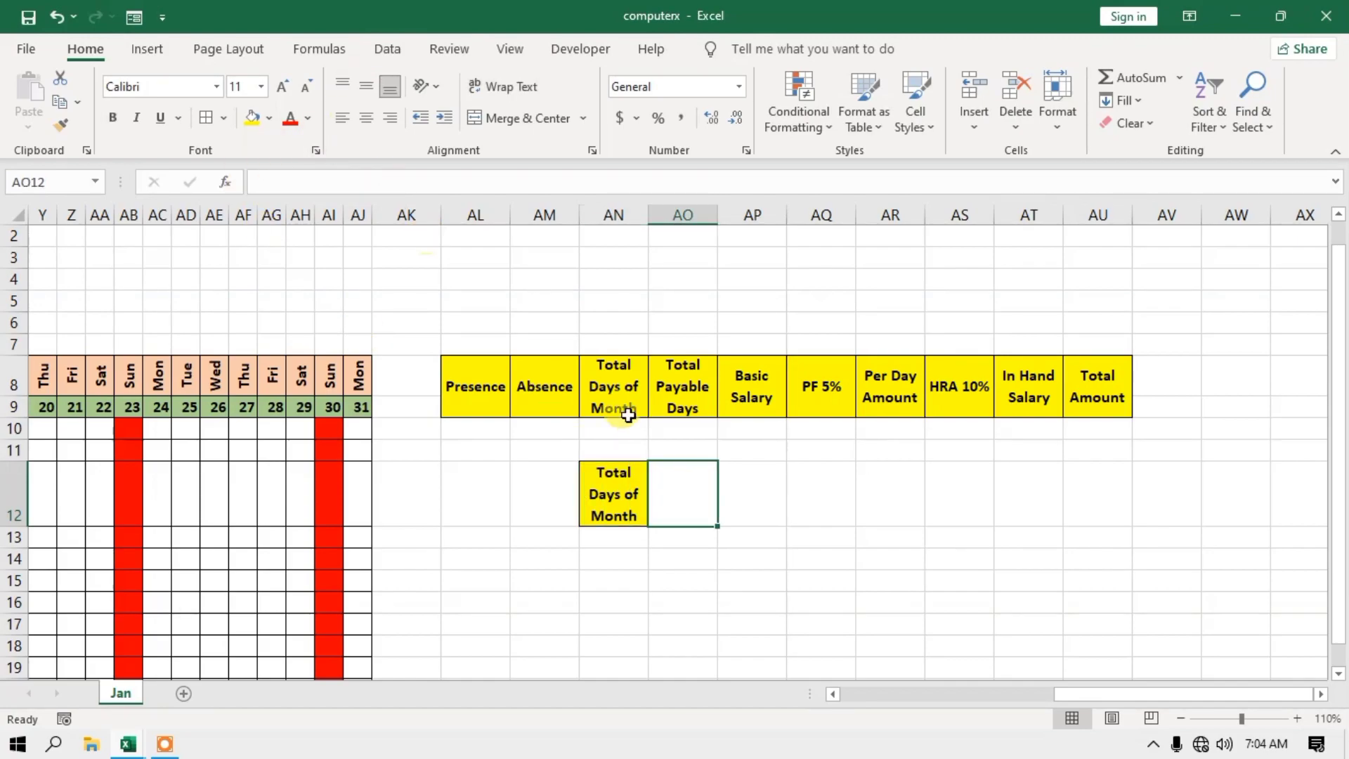
{"action": "left_click", "coordinate": [610, 496]}
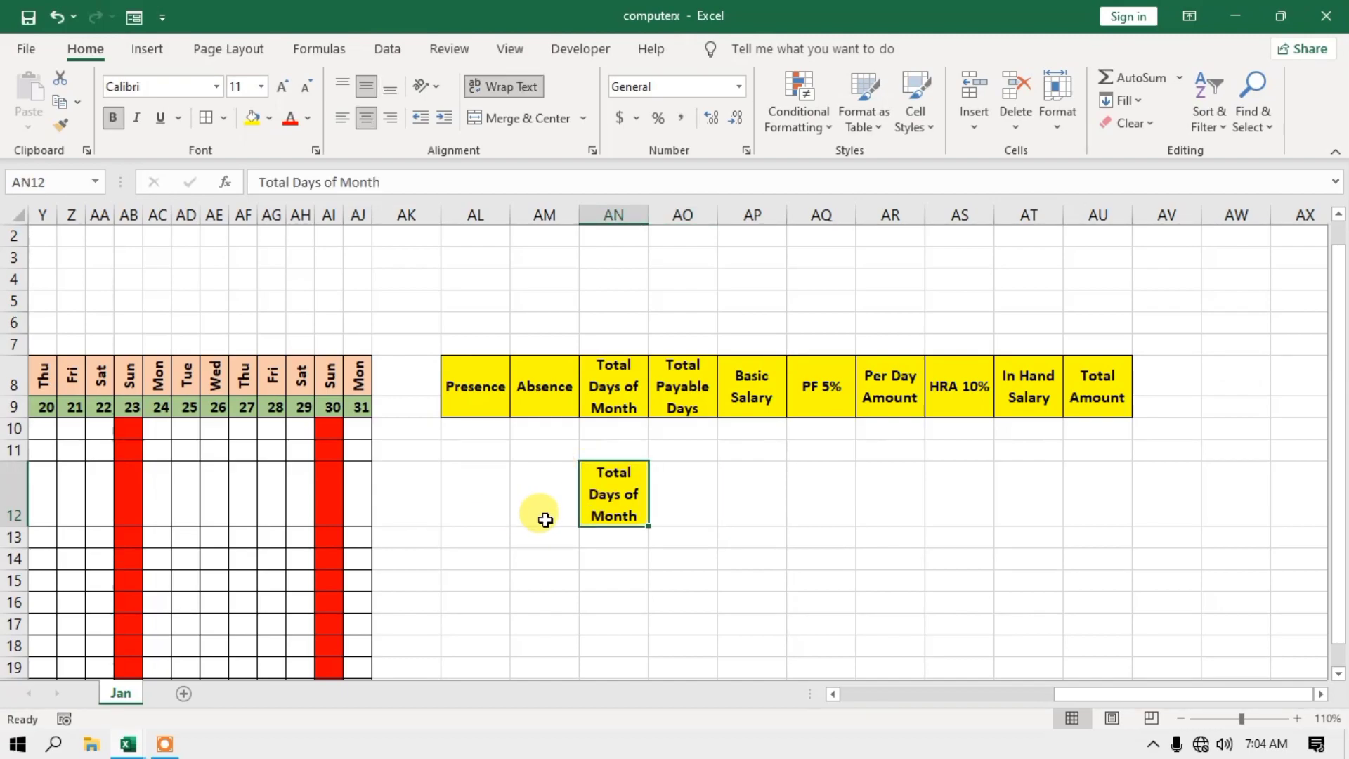
Undo the formatting, text and wrapping applied to the sample cell AN12.
{"action": "key", "text": "ctrl+z"}
{"action": "key", "text": "ctrl+z"}
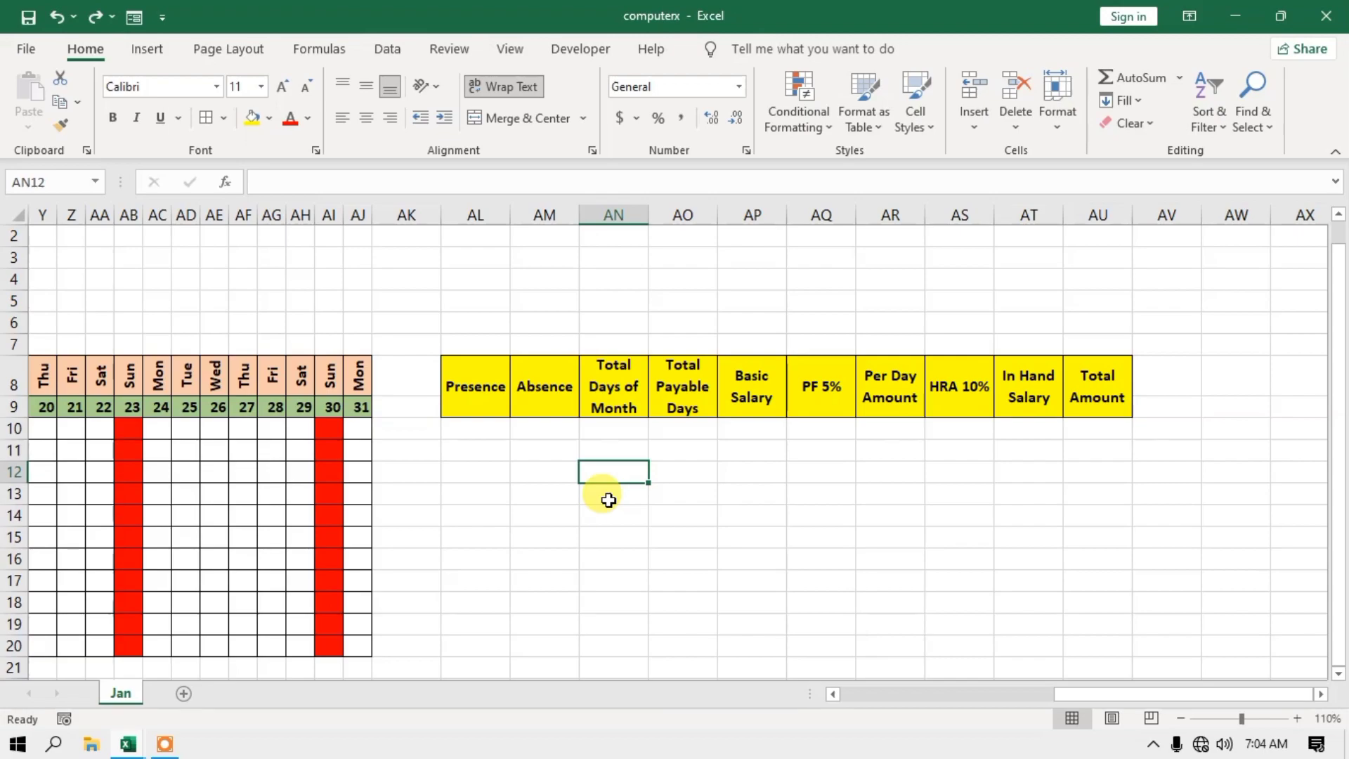
{"action": "key", "text": "ctrl+z"}
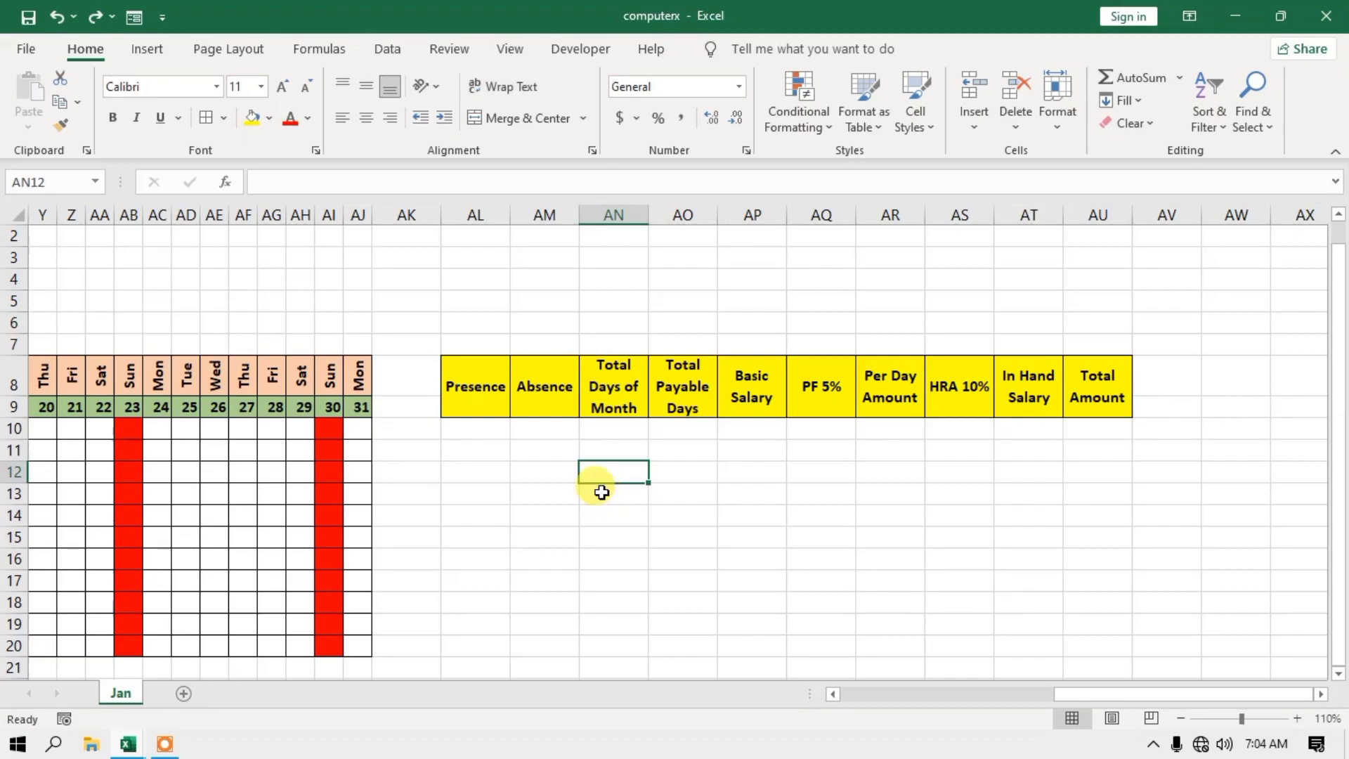
{"action": "left_click", "coordinate": [480, 489]}
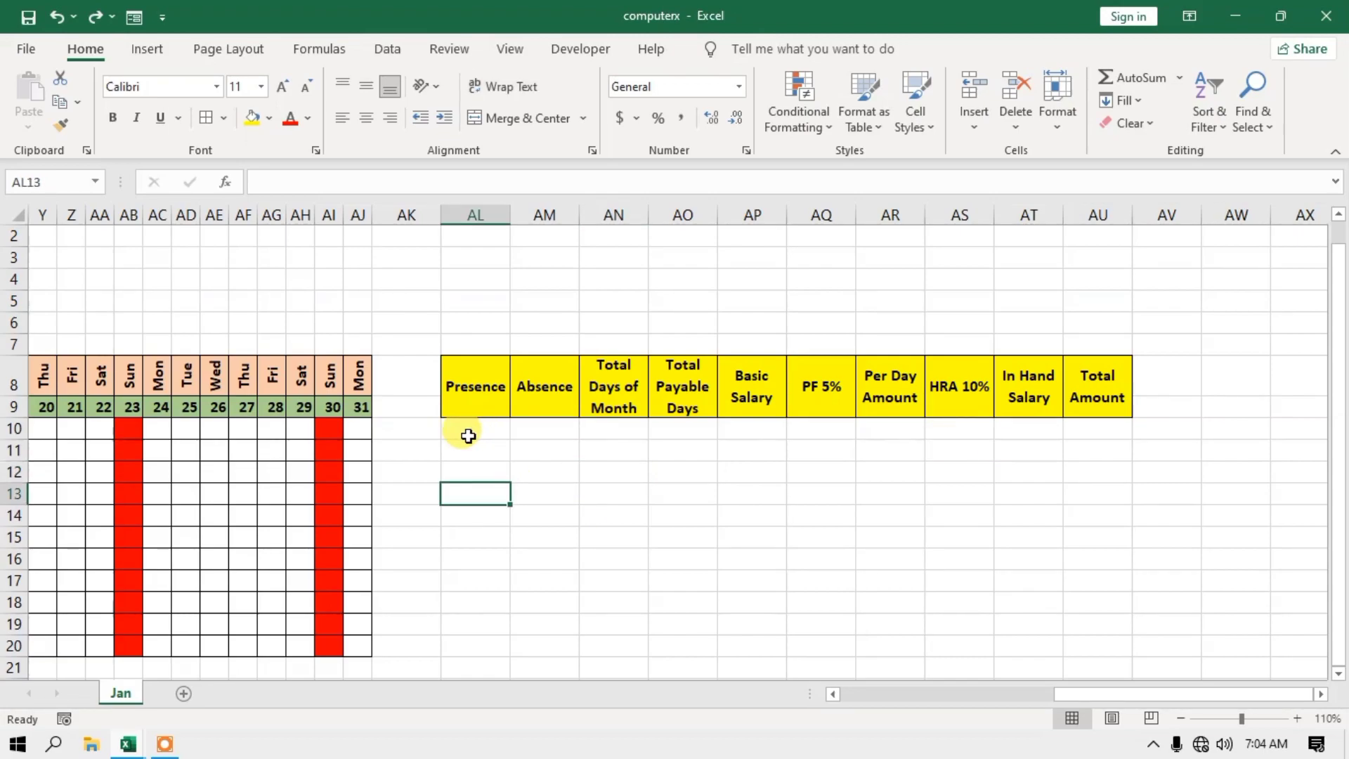
Fill in P and A attendance marks for the employees in rows 10 to 15, and clear the marks in Q18:Q20.
{"action": "left_click", "coordinate": [292, 444]}
{"action": "left_click", "coordinate": [538, 430]}
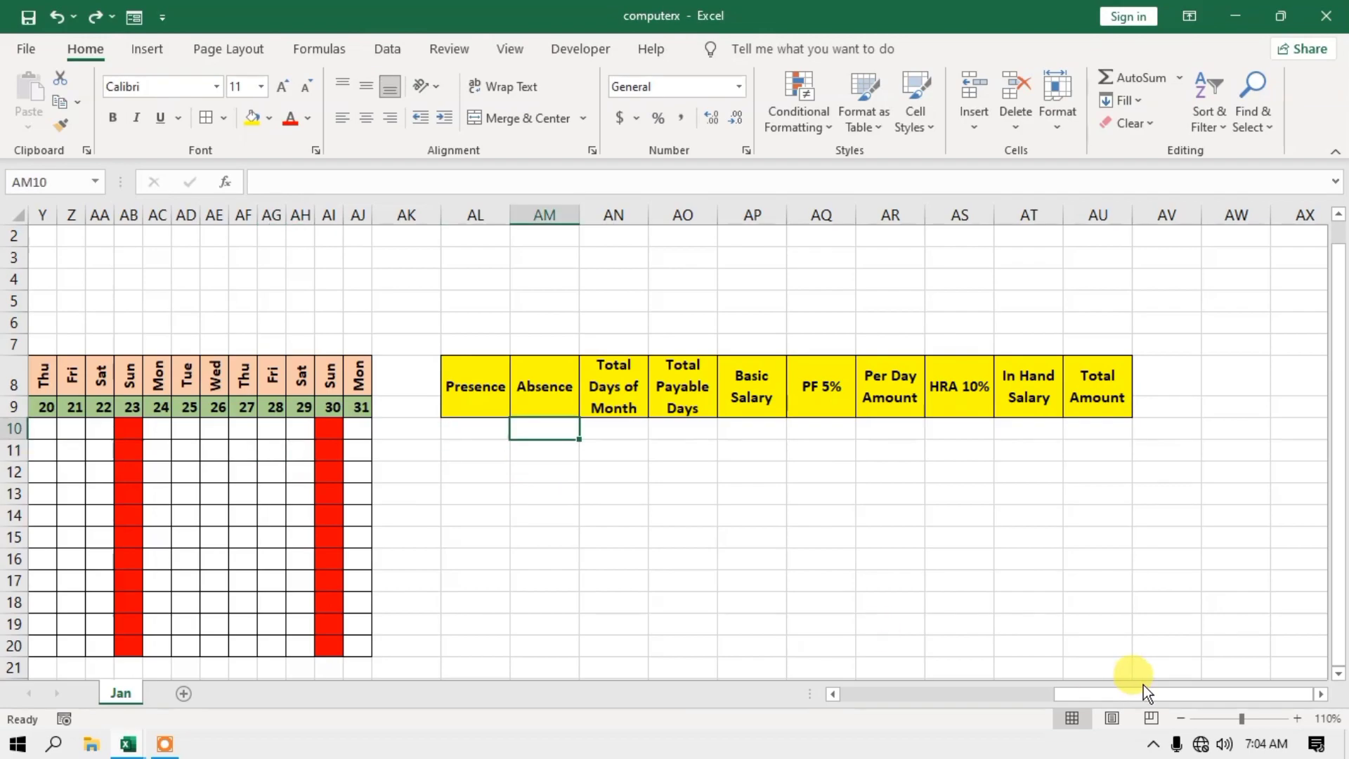
{"action": "left_click_drag", "start_coordinate": [1119, 696], "coordinate": [940, 706]}
{"action": "left_click", "coordinate": [370, 455]}
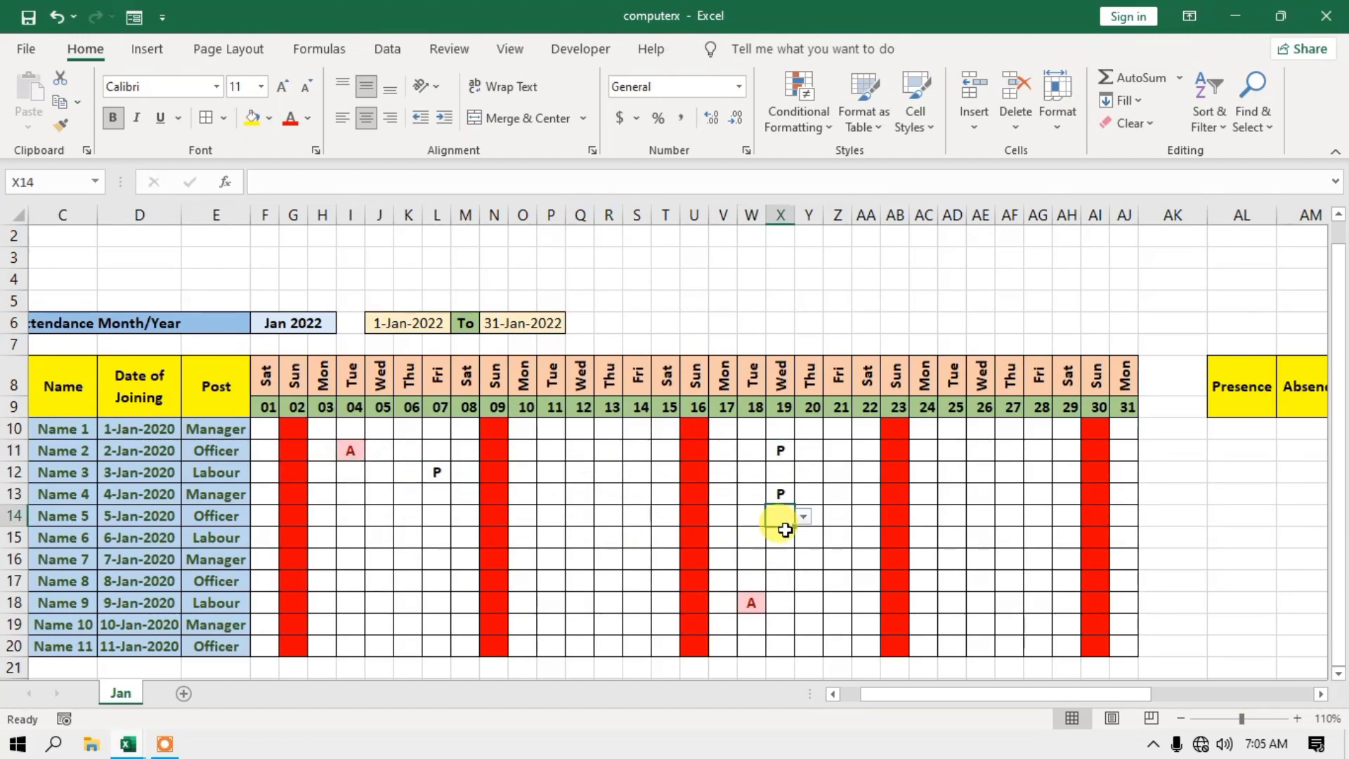
{"action": "left_click_drag", "start_coordinate": [522, 428], "coordinate": [593, 534]}
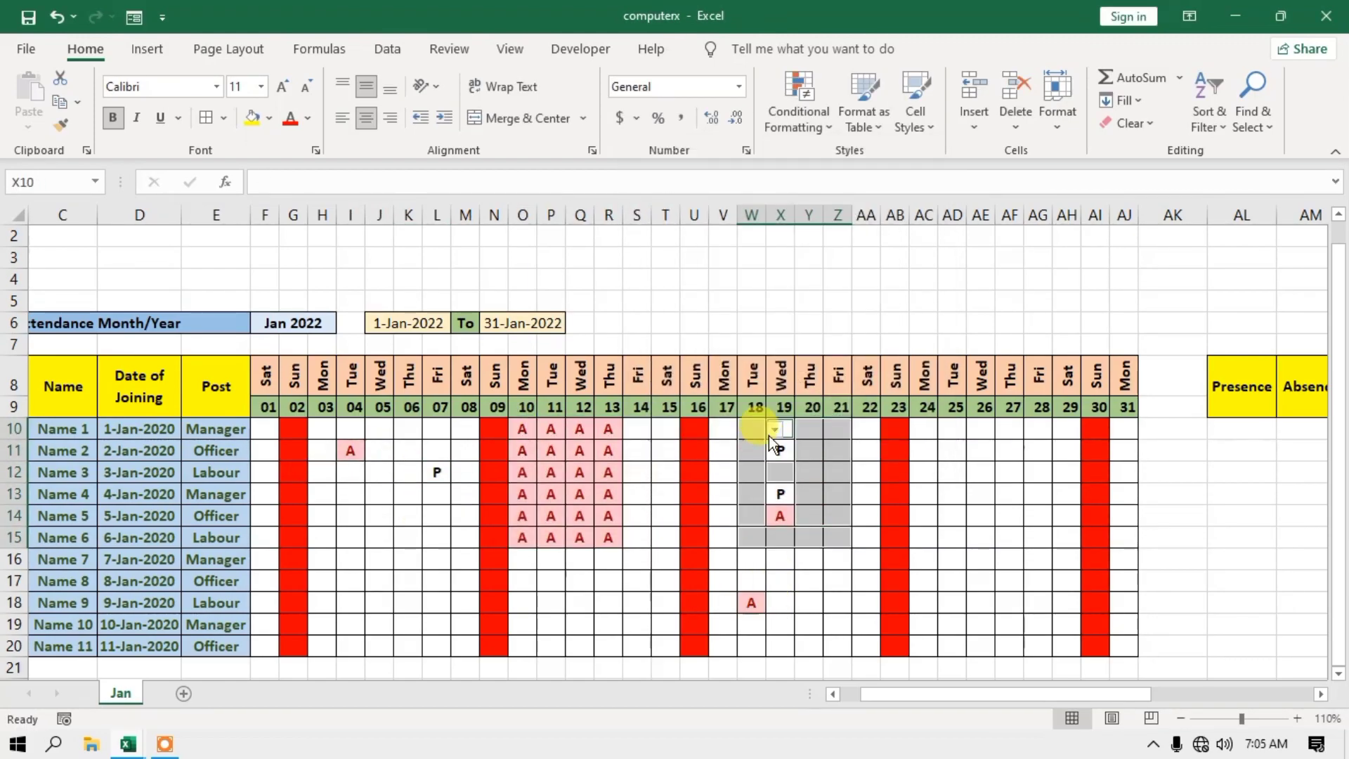
{"action": "left_click", "coordinate": [924, 432]}
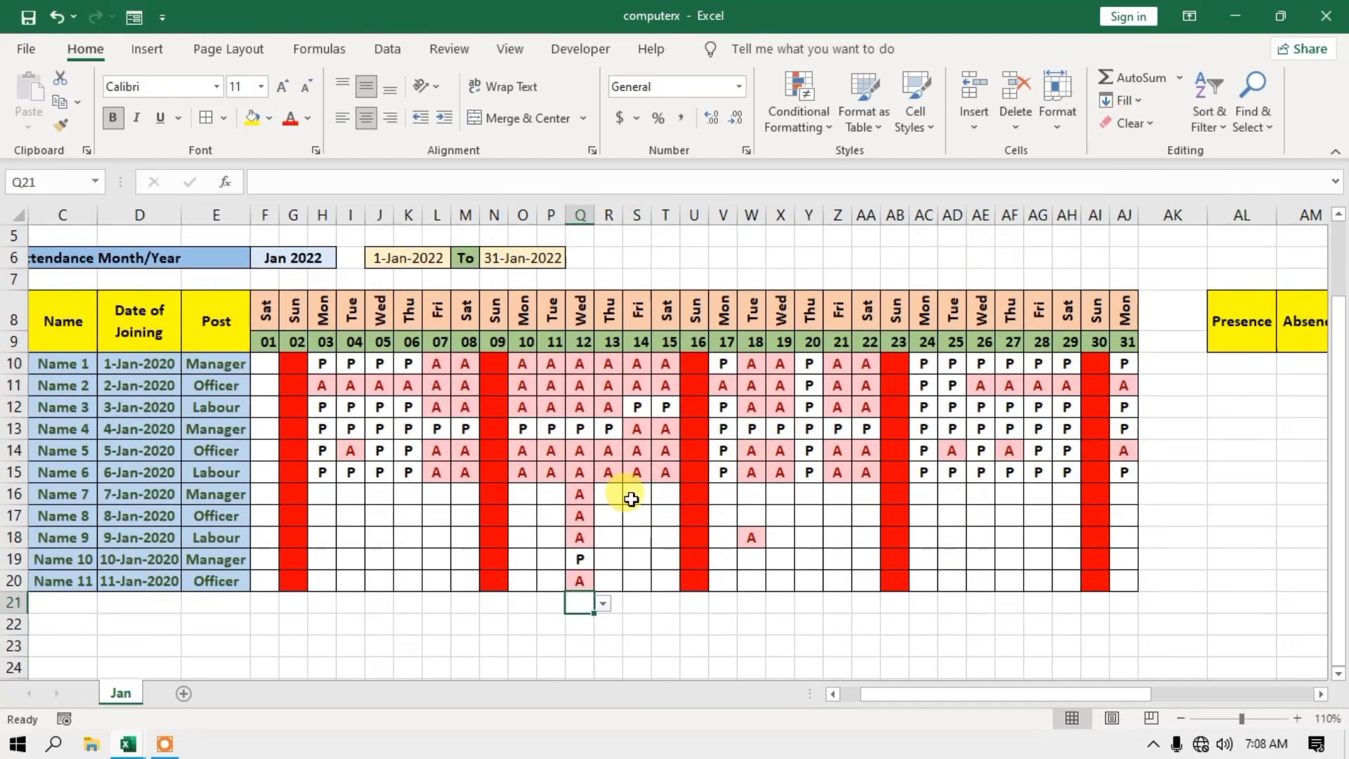
{"action": "left_click_drag", "start_coordinate": [579, 537], "coordinate": [578, 576]}
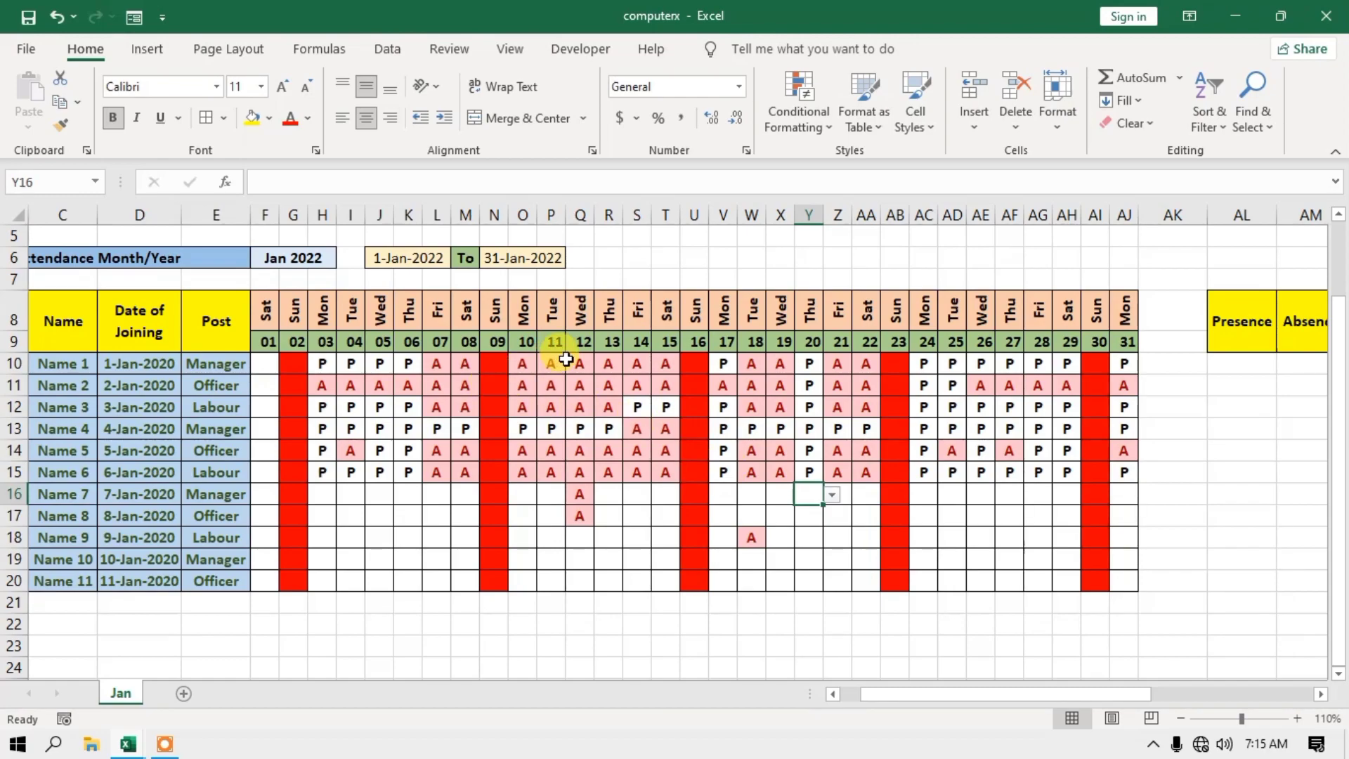
Start a COUNTIF formula in AL10, the first cell under the Presence heading.
{"action": "left_click_drag", "start_coordinate": [1153, 693], "coordinate": [1237, 695]}
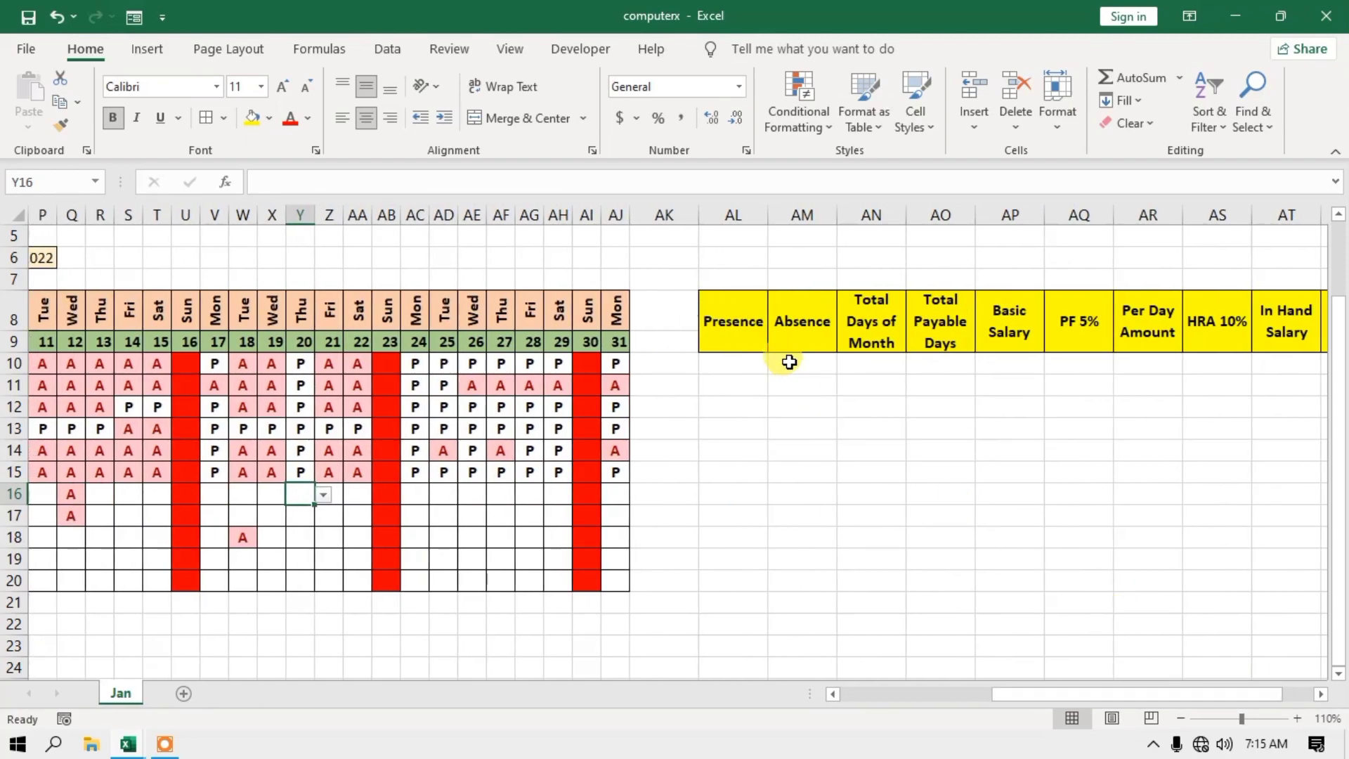
{"action": "left_click", "coordinate": [741, 367]}
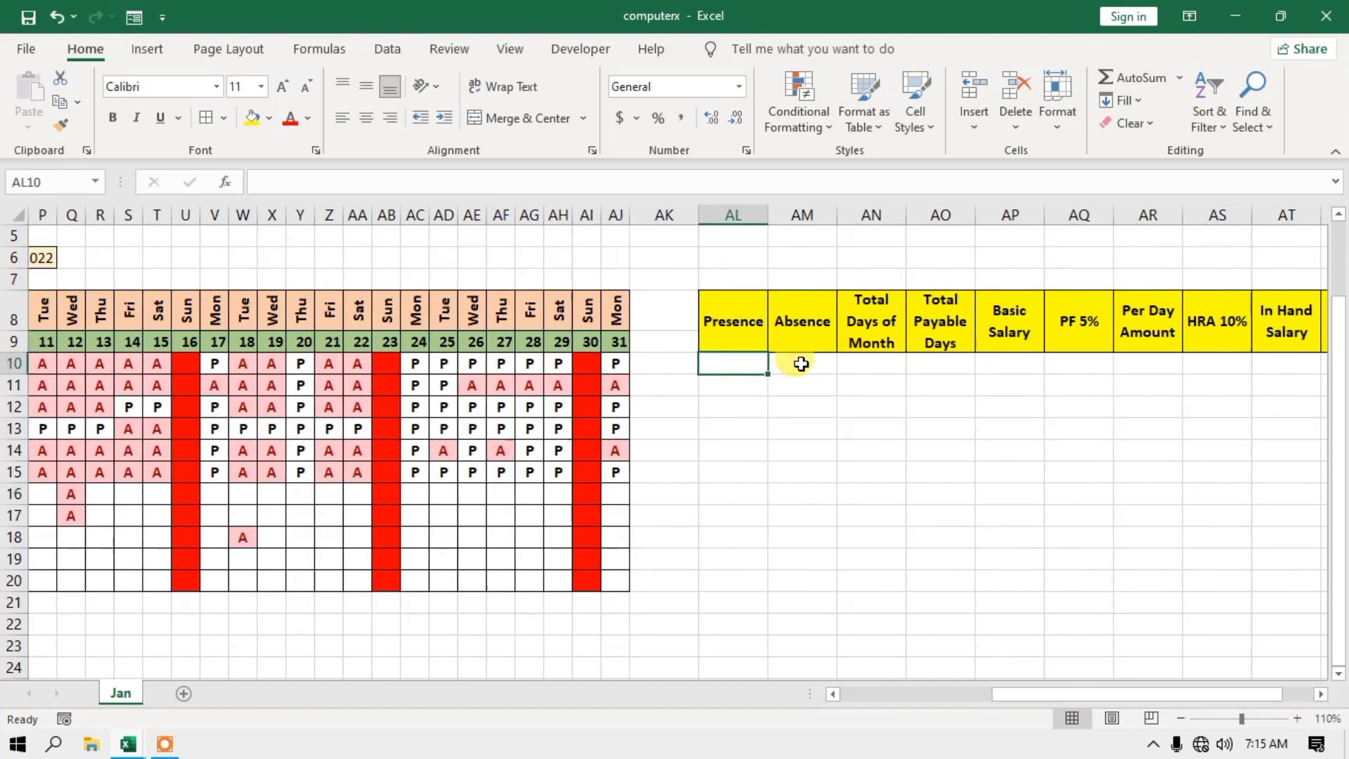
{"action": "left_click", "coordinate": [787, 368]}
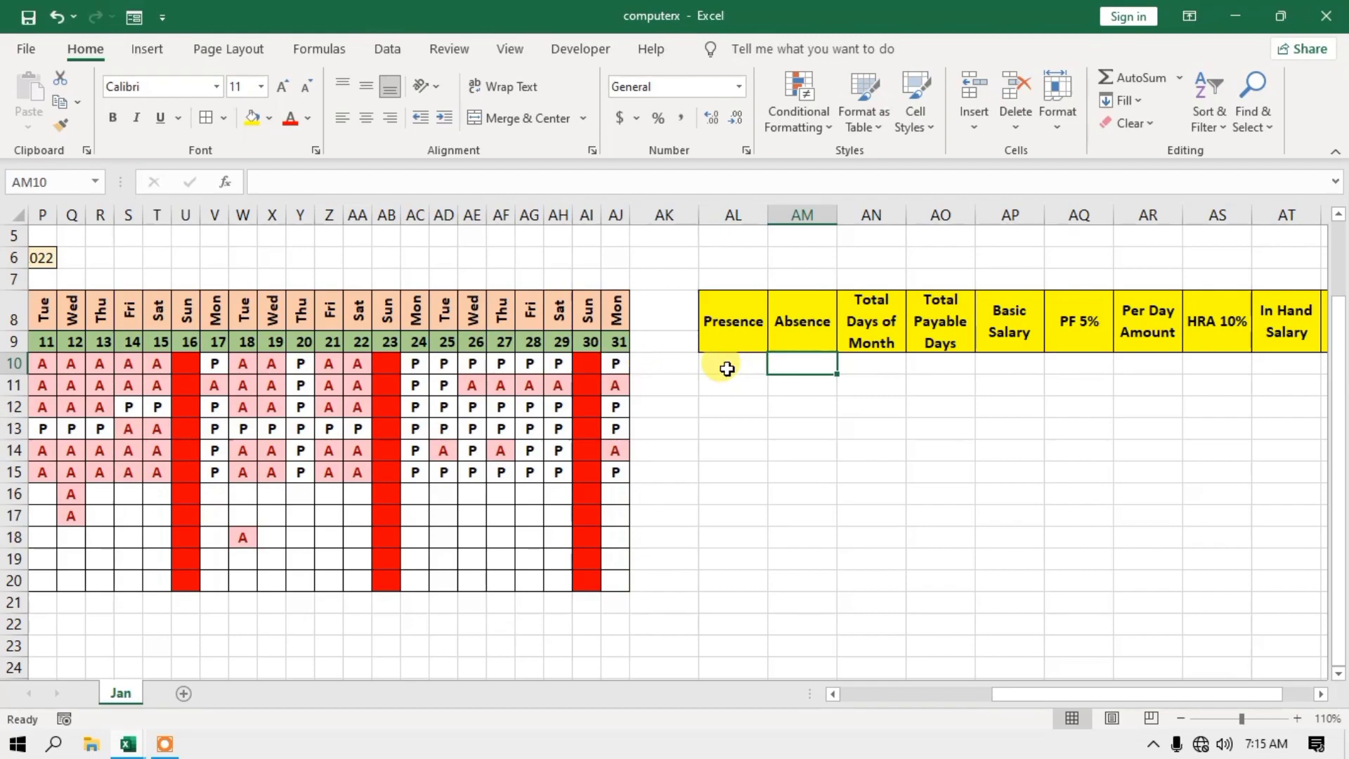
{"action": "left_click", "coordinate": [707, 363]}
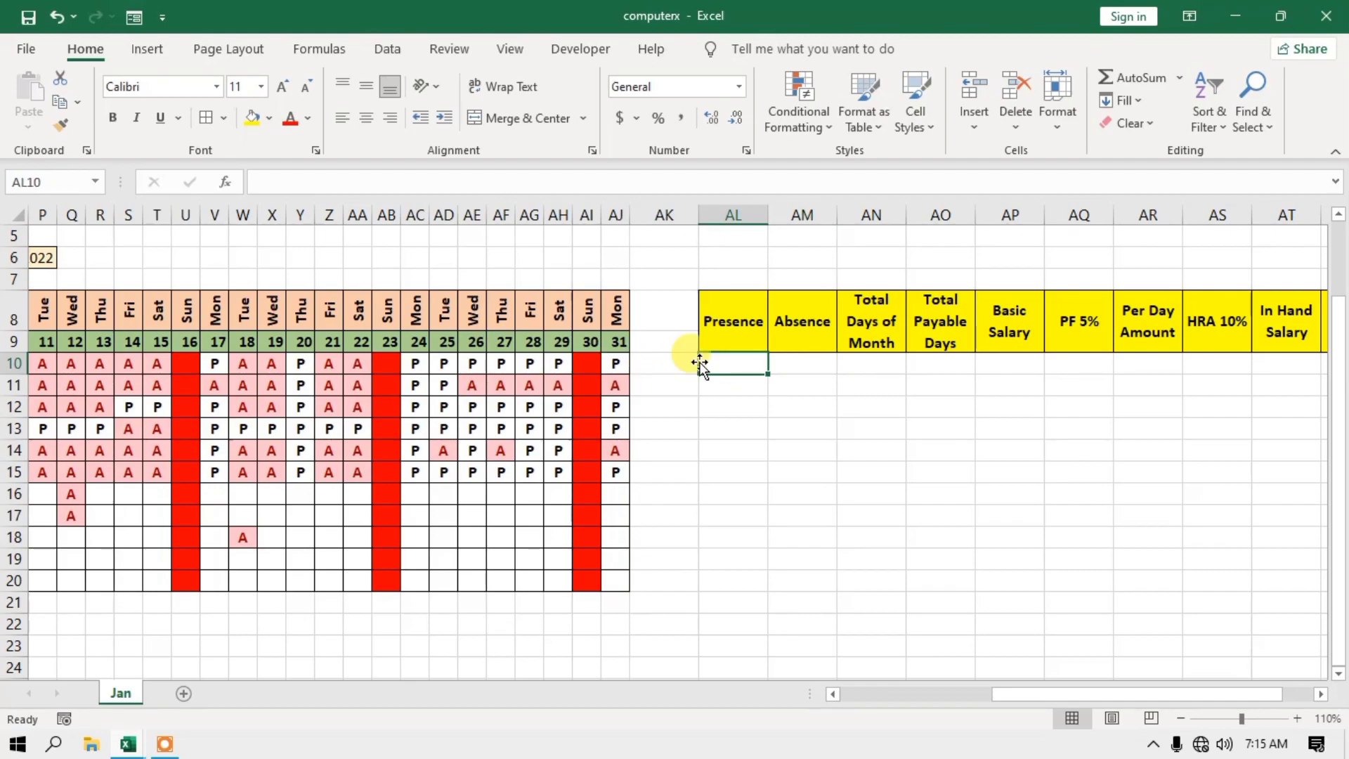
{"action": "left_click", "coordinate": [1183, 719]}
{"action": "left_click_drag", "start_coordinate": [1160, 699], "coordinate": [1069, 703]}
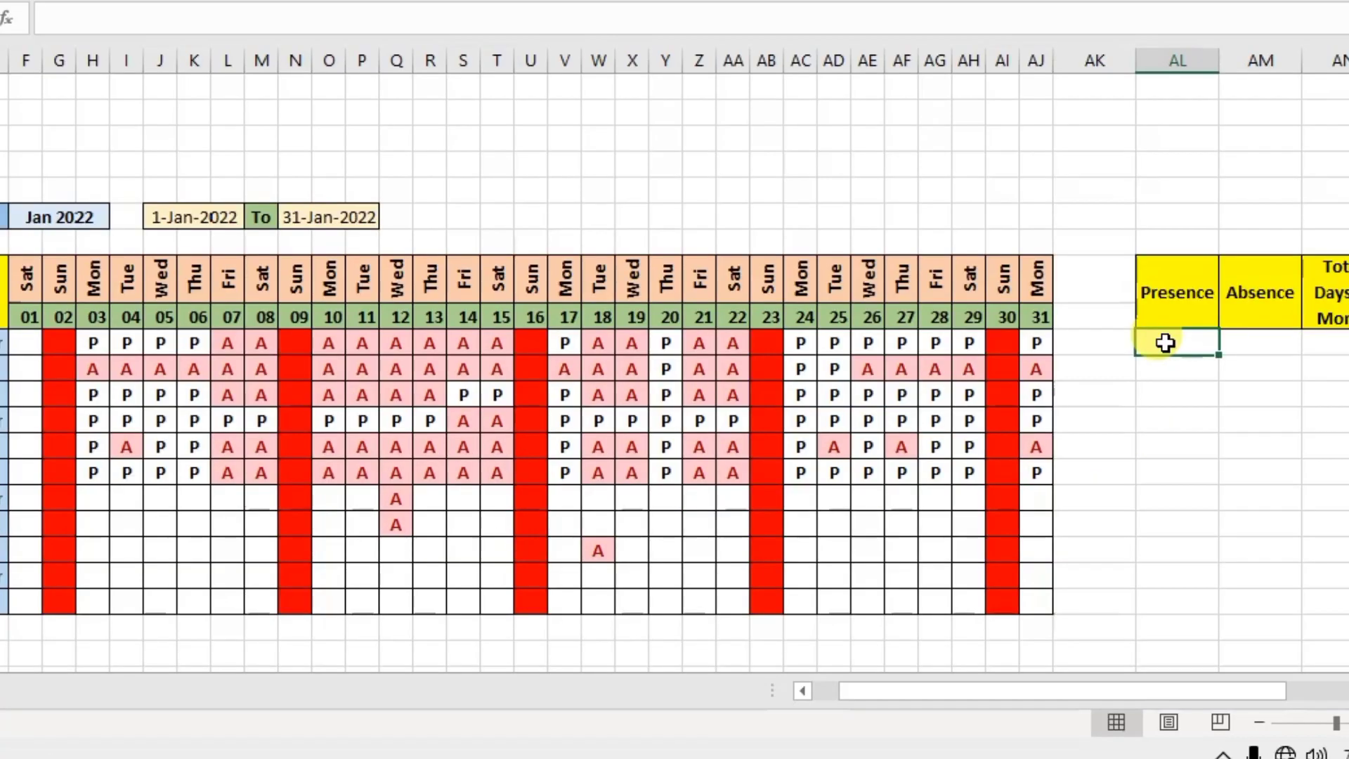
{"action": "type", "text": "="}
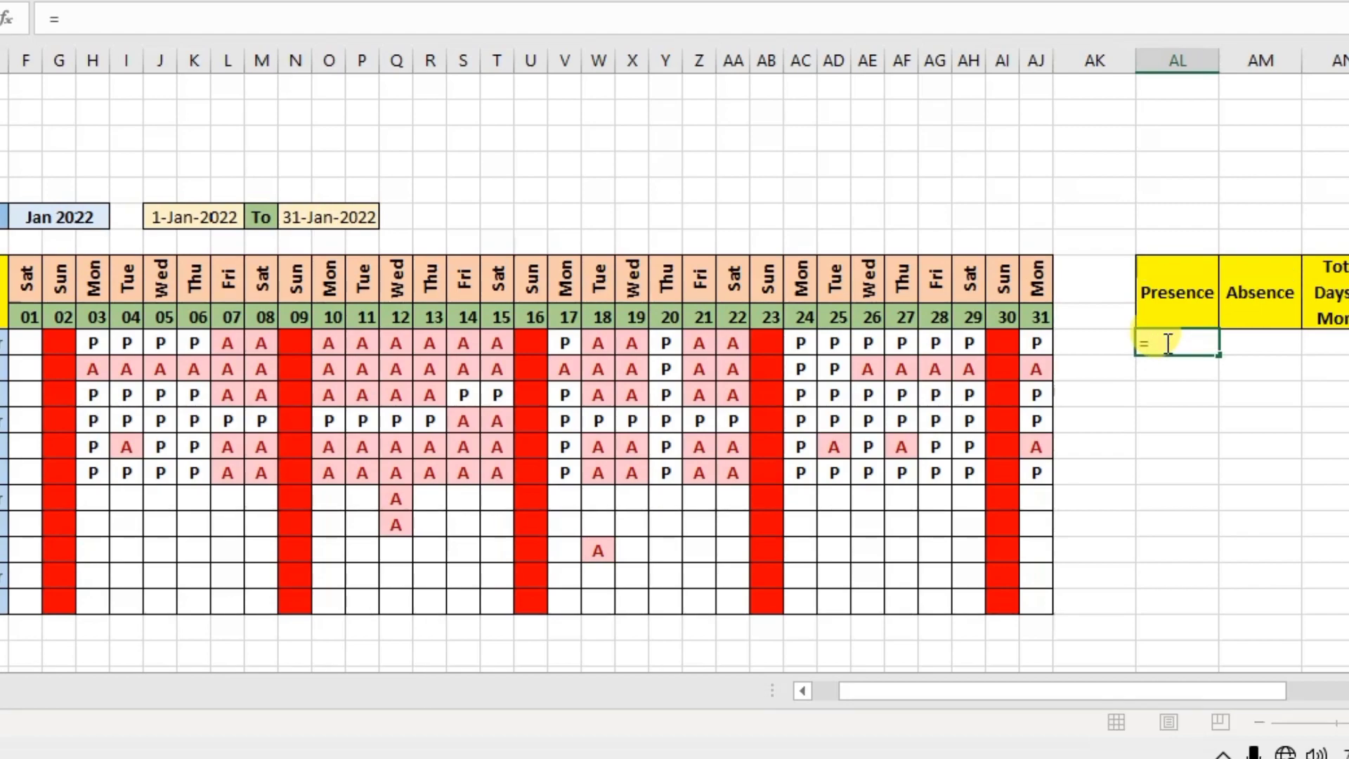
{"action": "type", "text": "coun"}
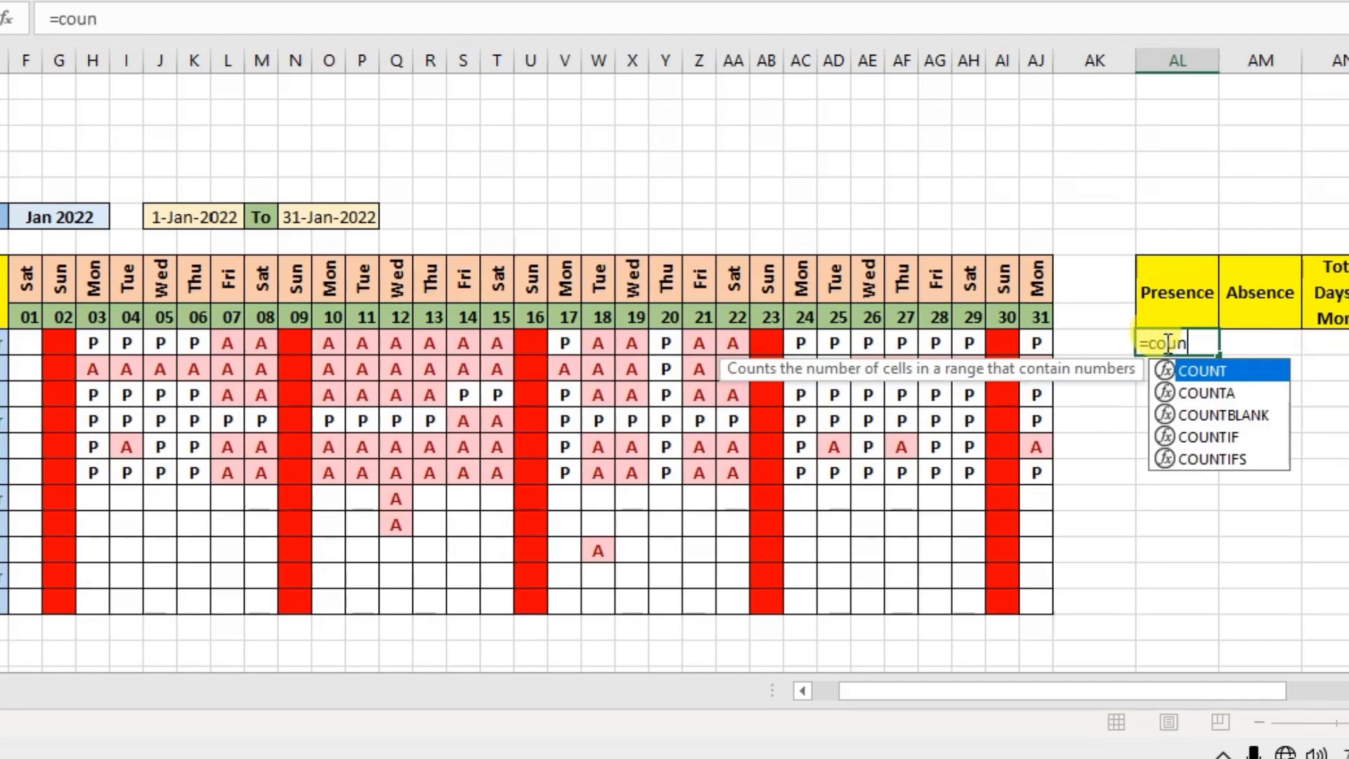
{"action": "key", "text": "Down"}
{"action": "key", "text": "Down"}
{"action": "key", "text": "Down"}
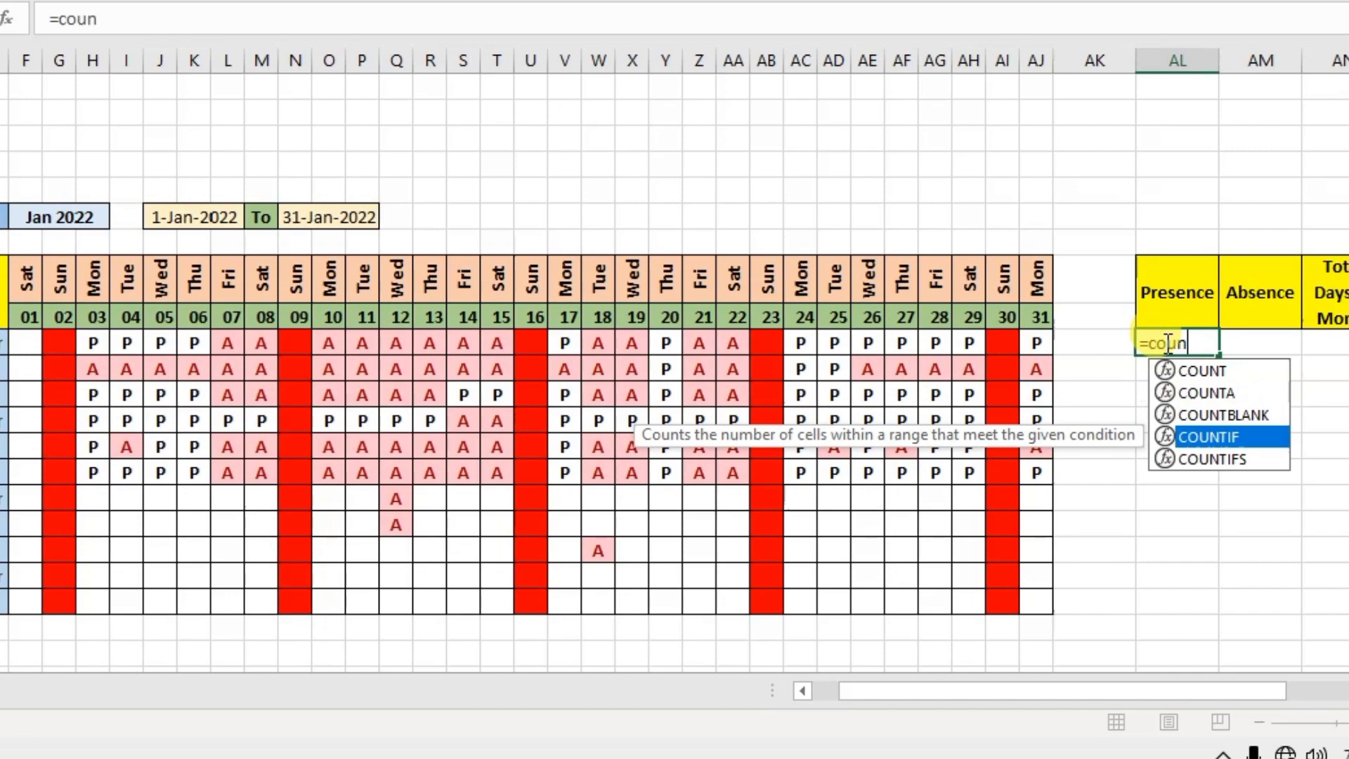
{"action": "key", "text": "Tab"}
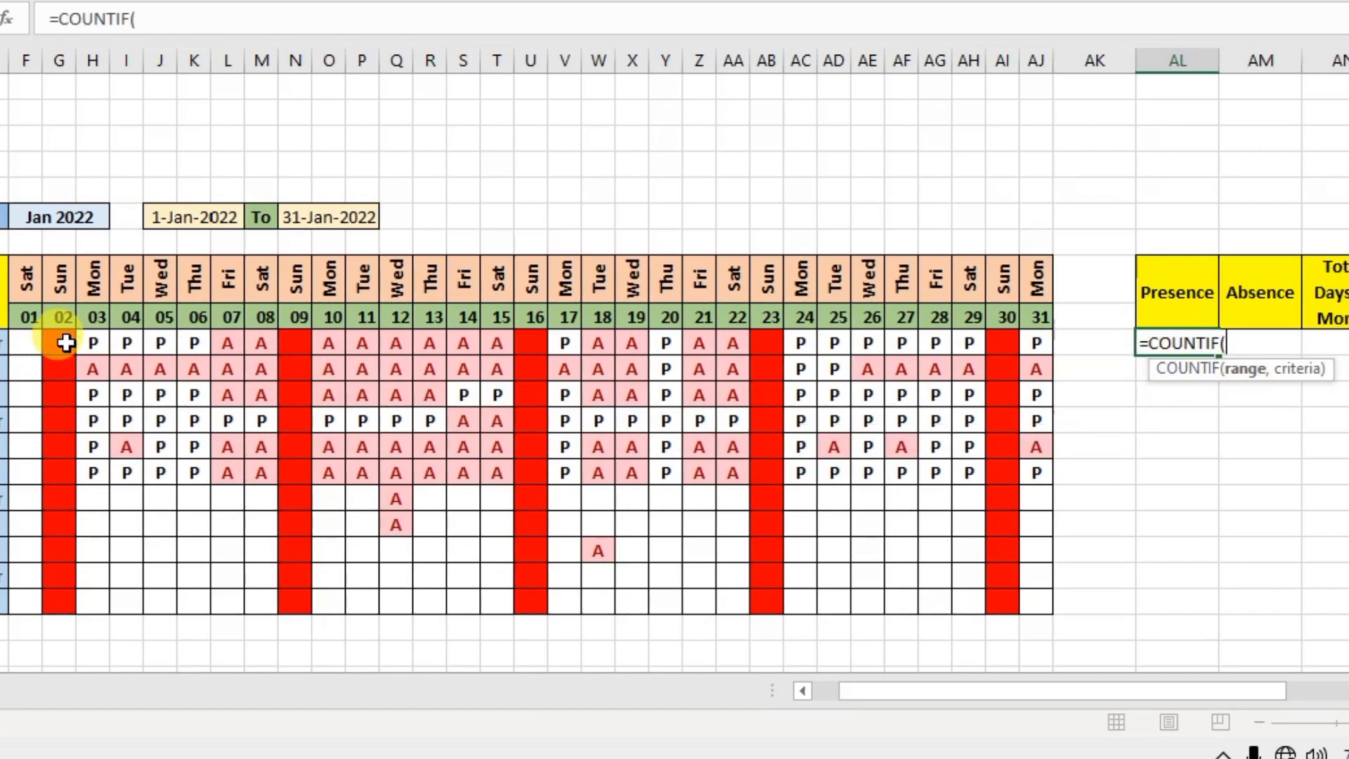
Complete the COUNTIF formula with the range F10:AJ10 and the criterion "P", and enter it.
{"action": "left_click", "coordinate": [24, 344]}
{"action": "left_click_drag", "start_coordinate": [59, 344], "coordinate": [1029, 342]}
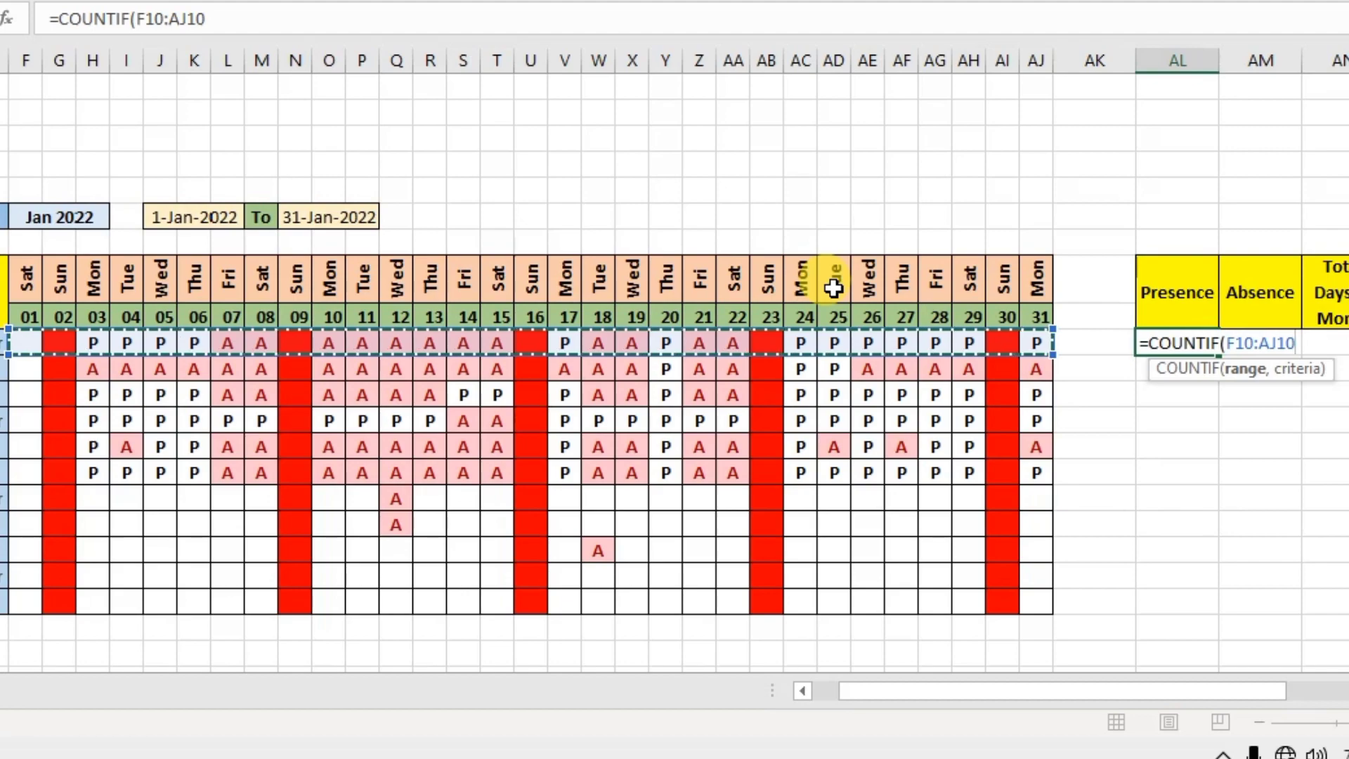
{"action": "type", "text": ","}
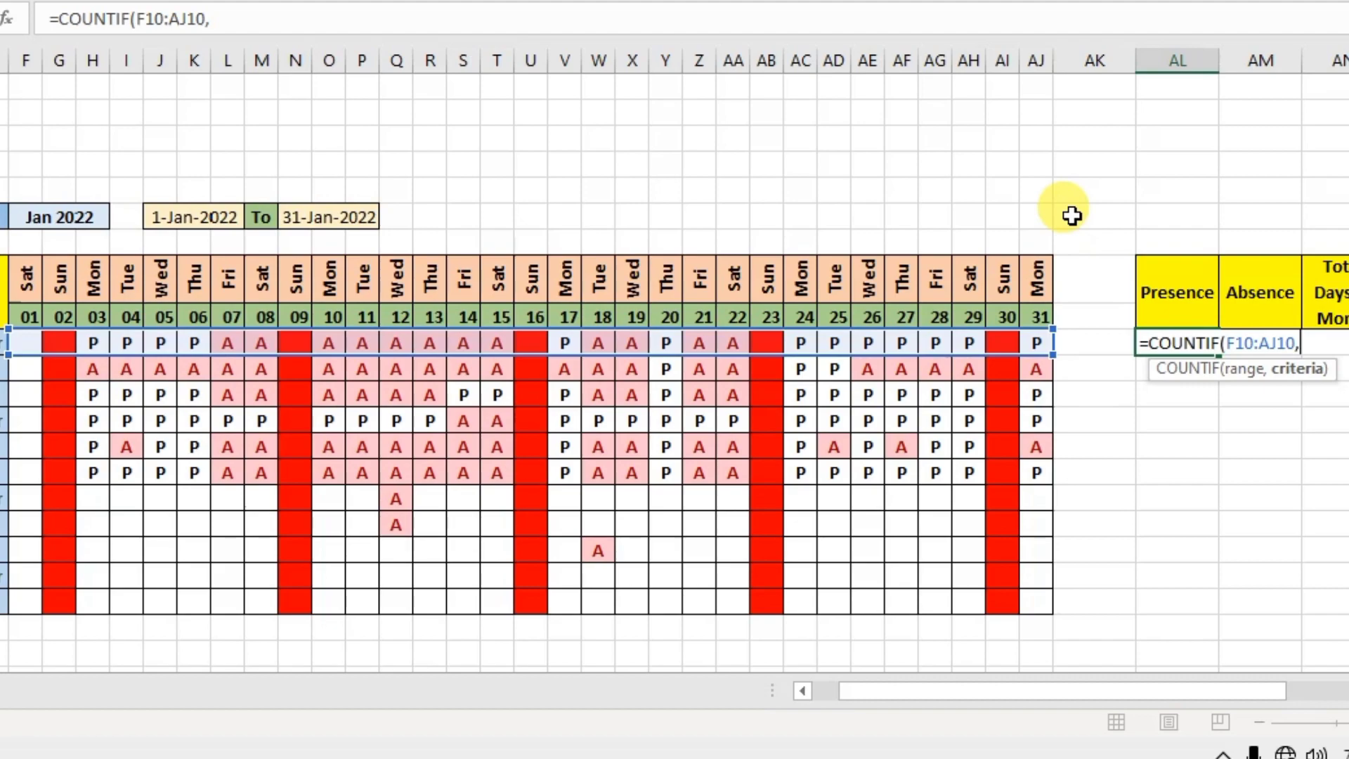
{"action": "type", "text": "P\")"}
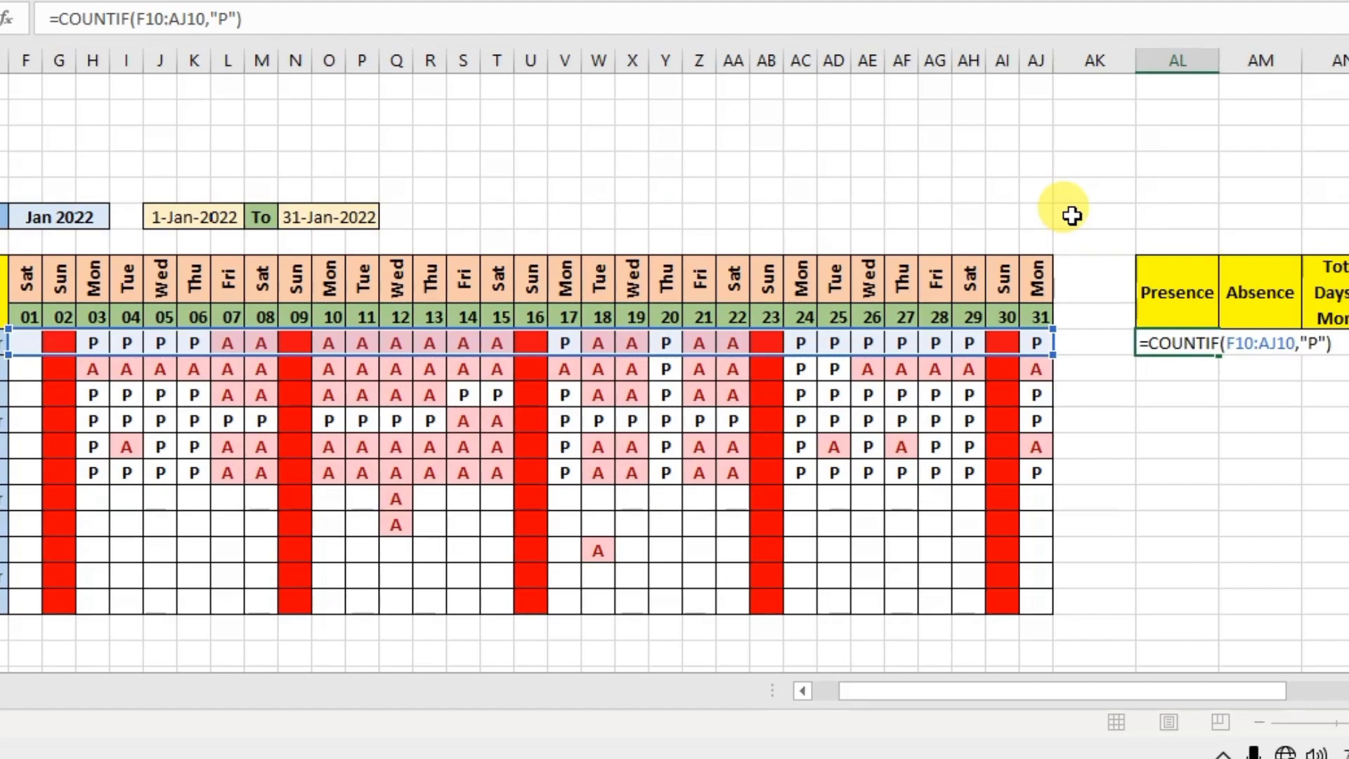
{"action": "key", "text": "Return"}
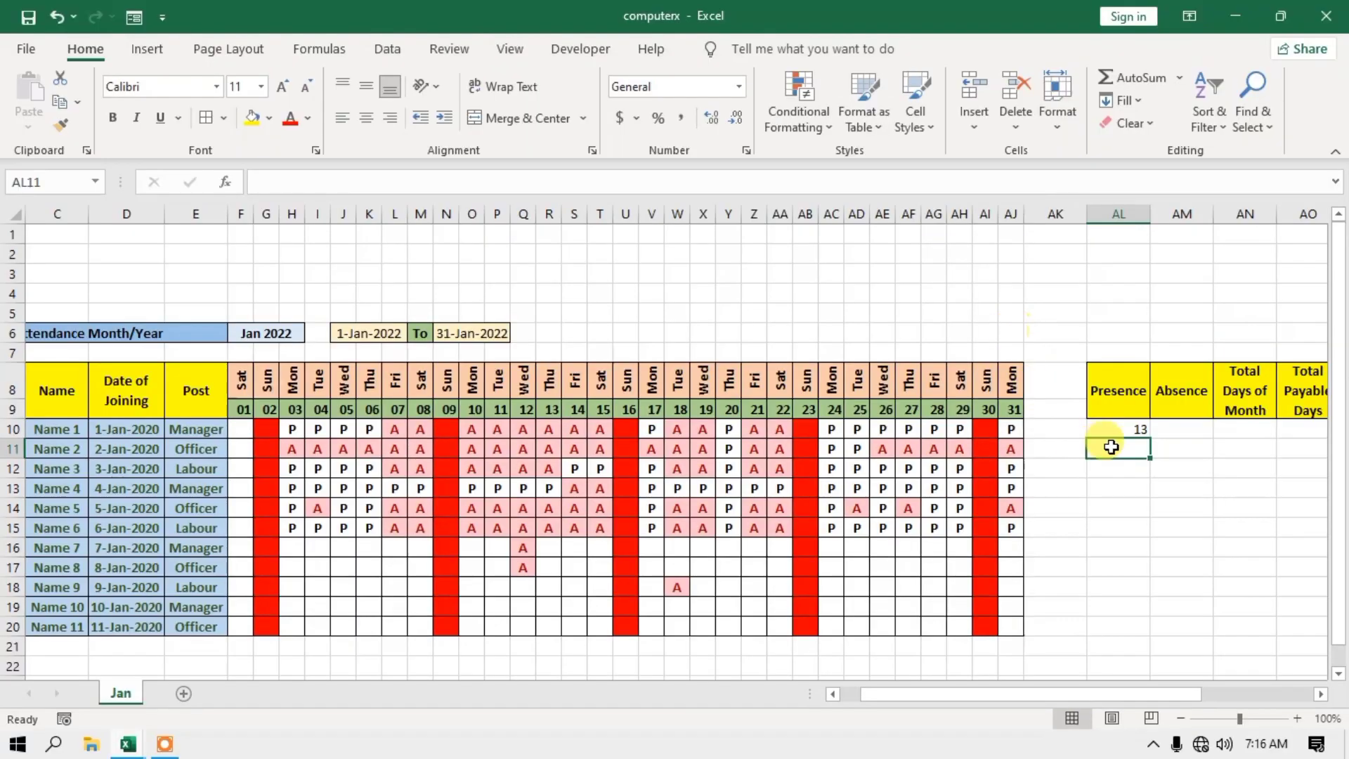
Copy the COUNTIF formula text from the first Presence cell, AL10, leaving that cell unchanged.
{"action": "left_click", "coordinate": [1115, 430]}
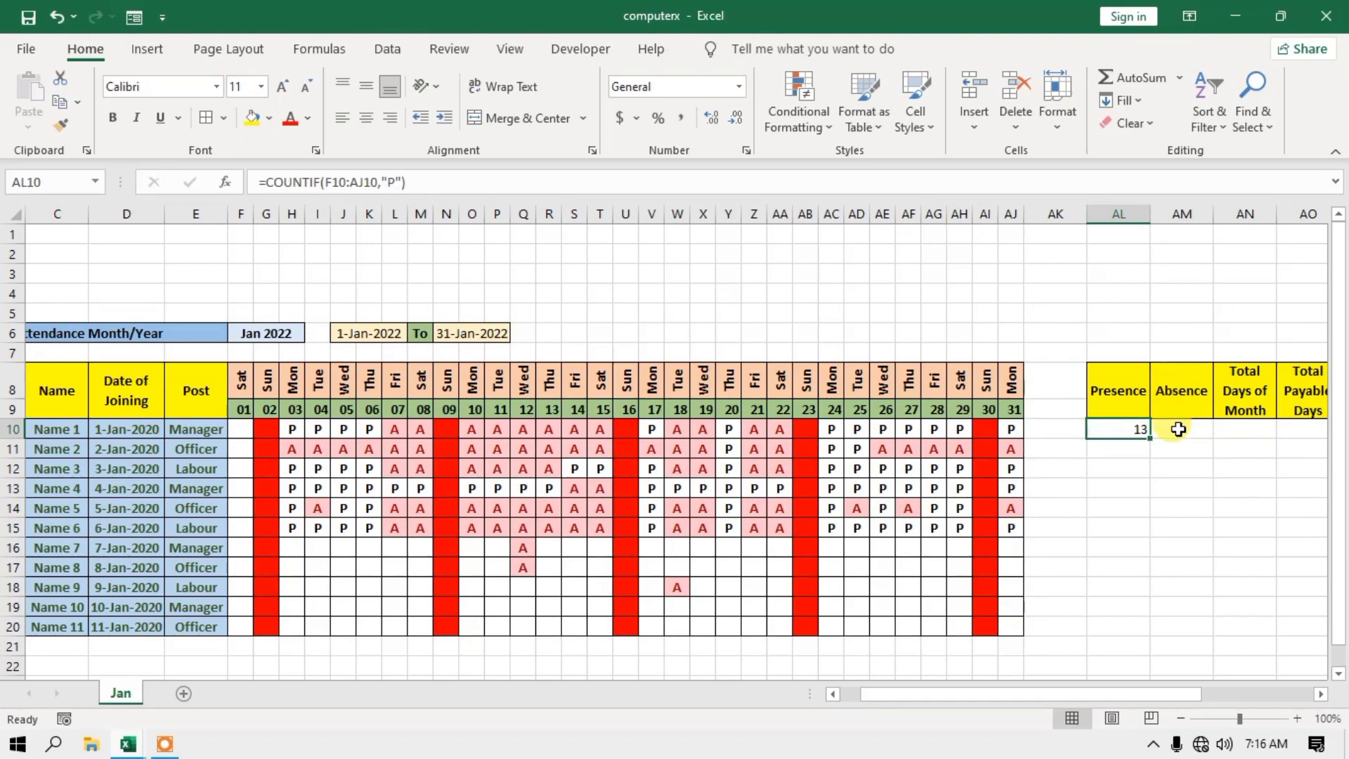
{"action": "left_click", "coordinate": [1179, 430]}
{"action": "left_click", "coordinate": [1131, 429]}
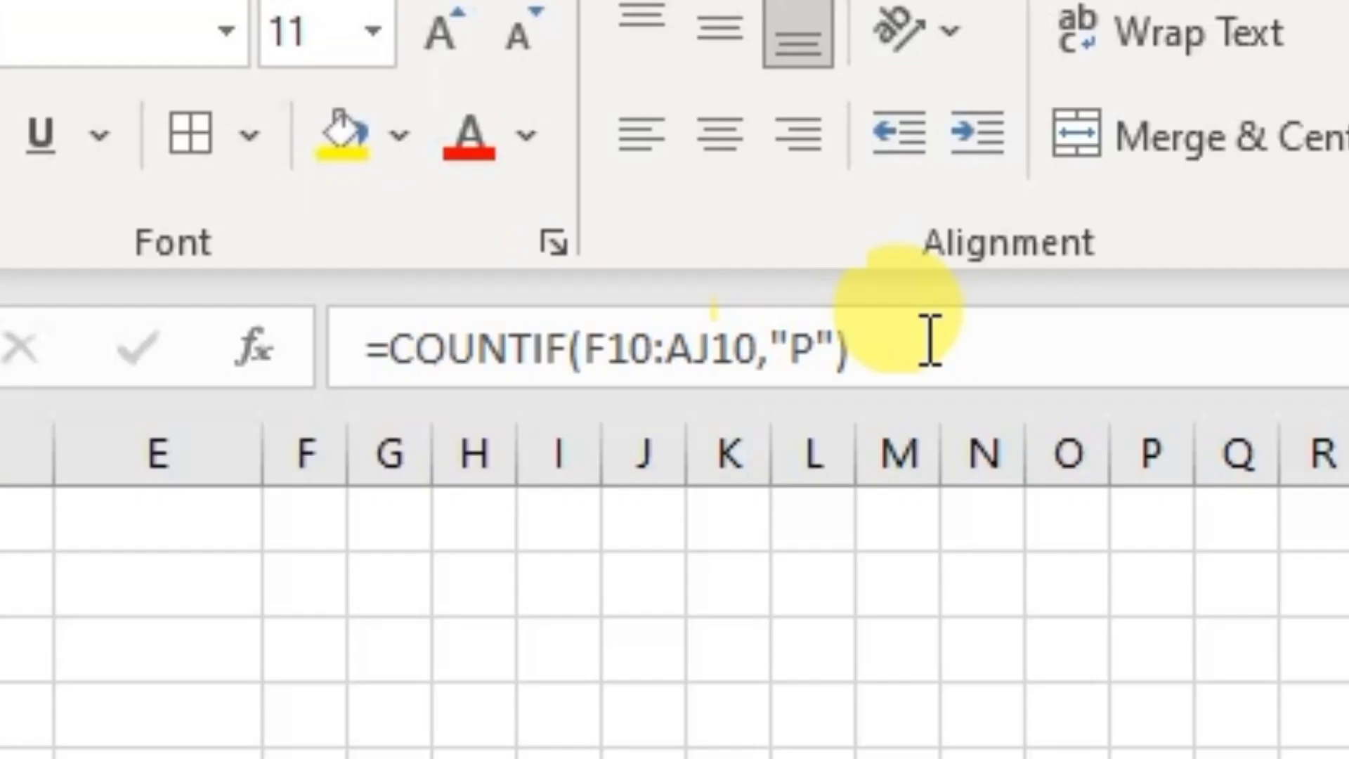
{"action": "left_click_drag", "start_coordinate": [429, 180], "coordinate": [256, 181]}
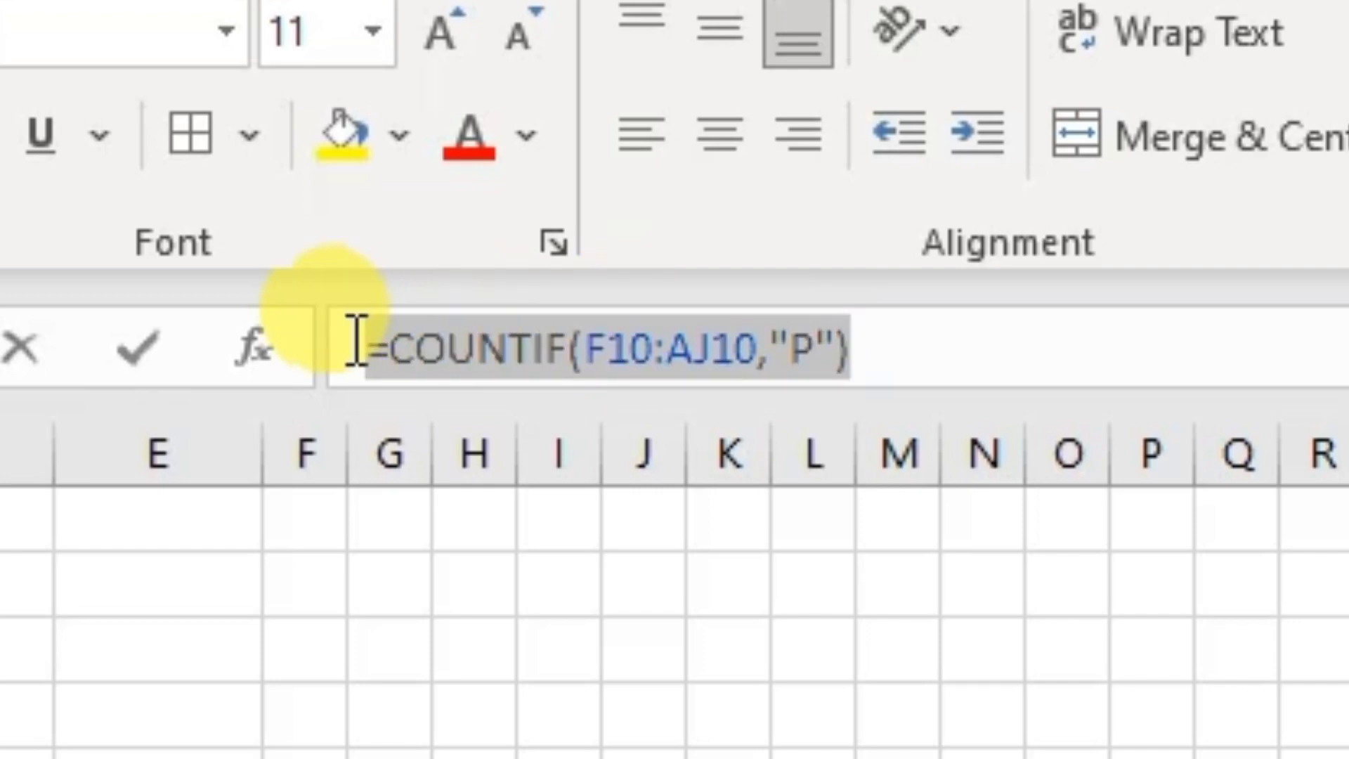
{"action": "right_click", "coordinate": [503, 341]}
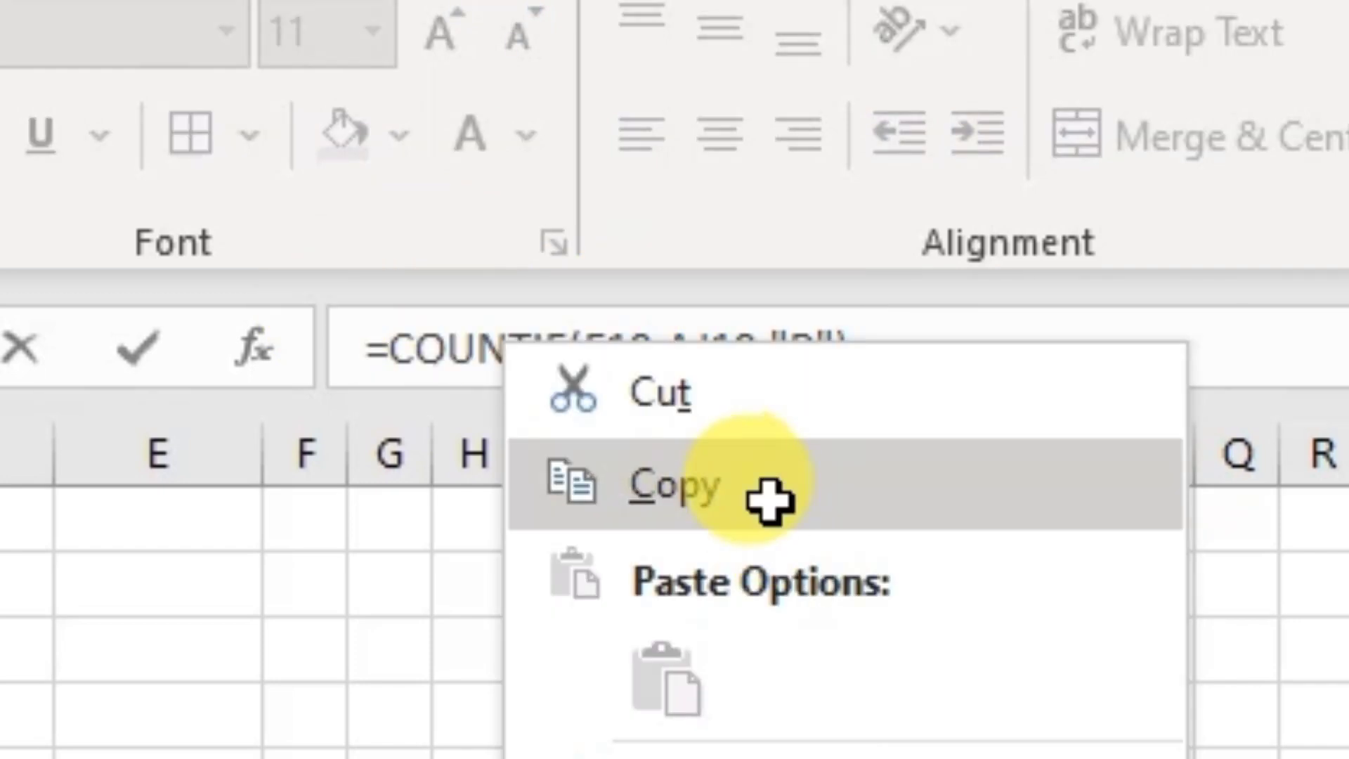
{"action": "left_click", "coordinate": [770, 500]}
{"action": "key", "text": "Return"}
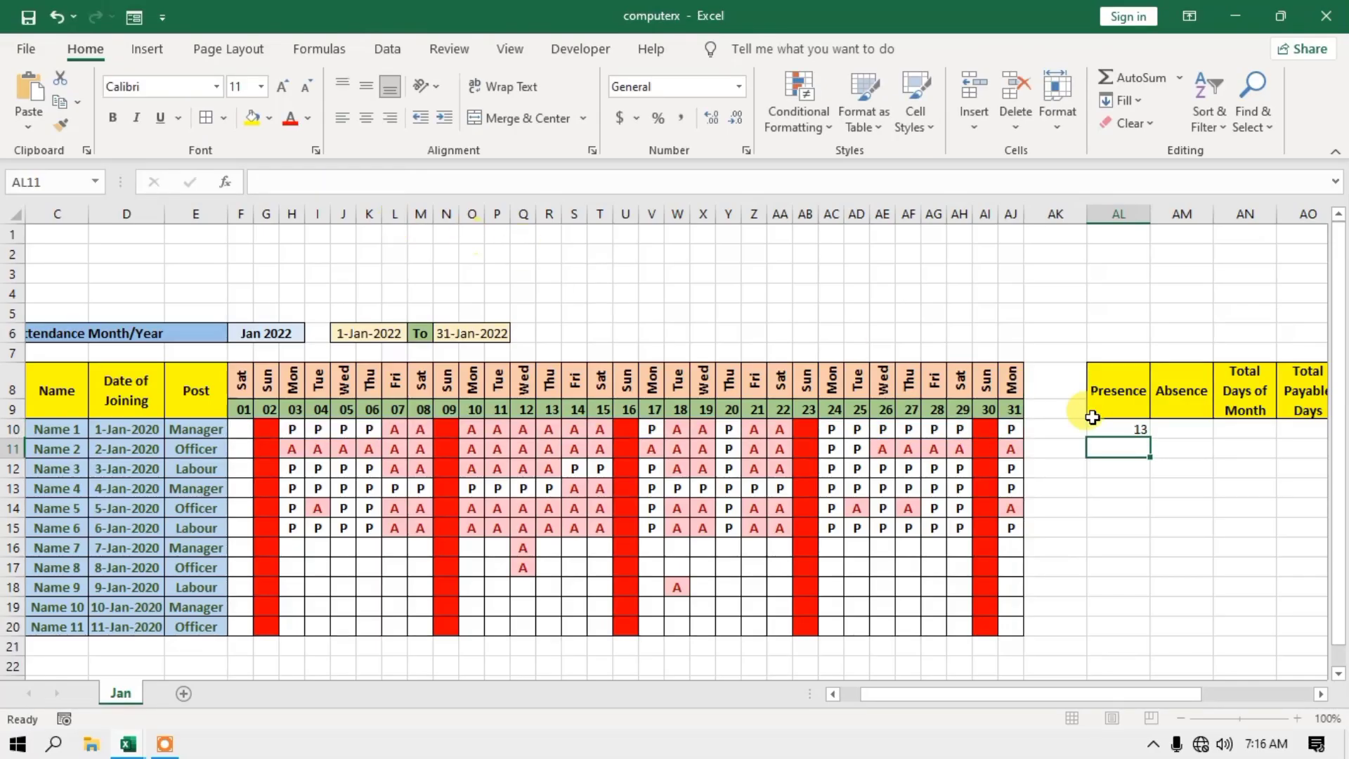
Paste the copied formula into AM10 under Absence and change its criterion to "A".
{"action": "left_click", "coordinate": [1162, 430]}
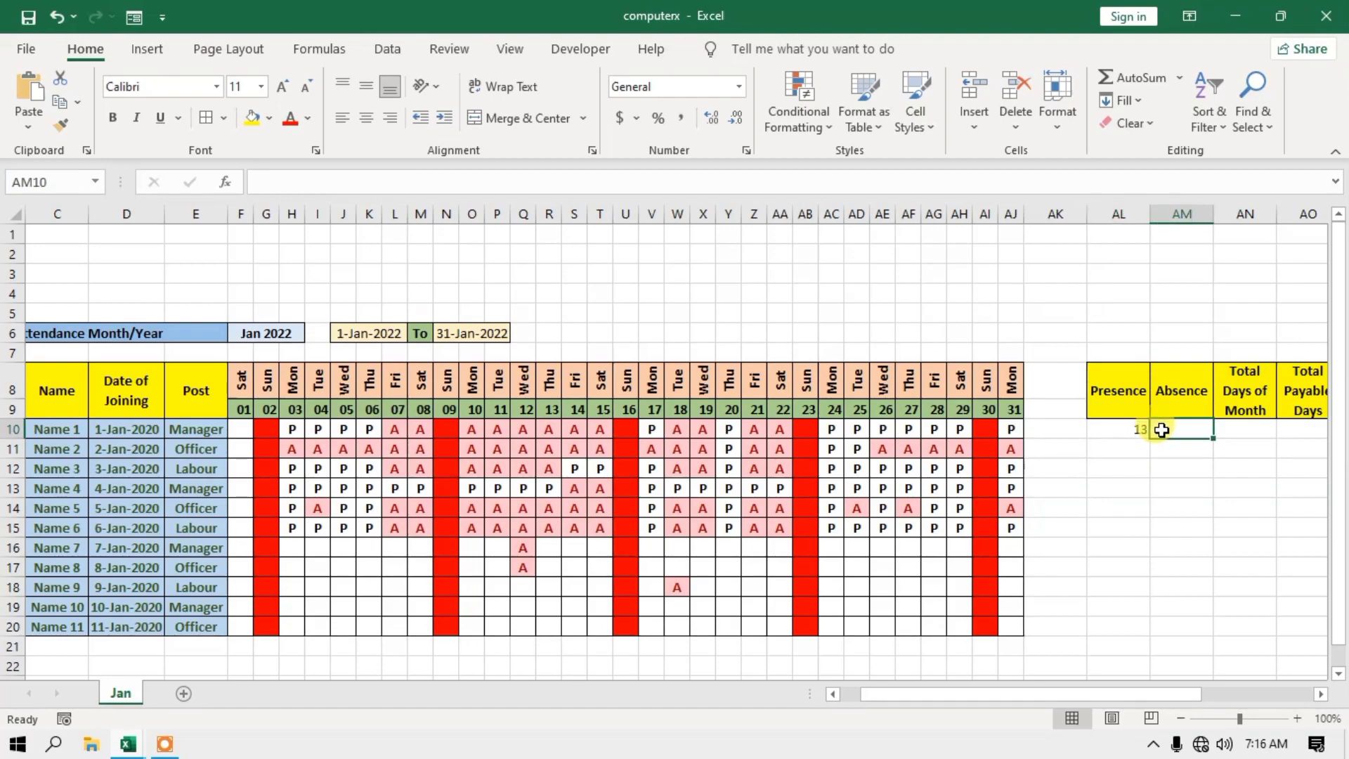
{"action": "key", "text": "ctrl+v"}
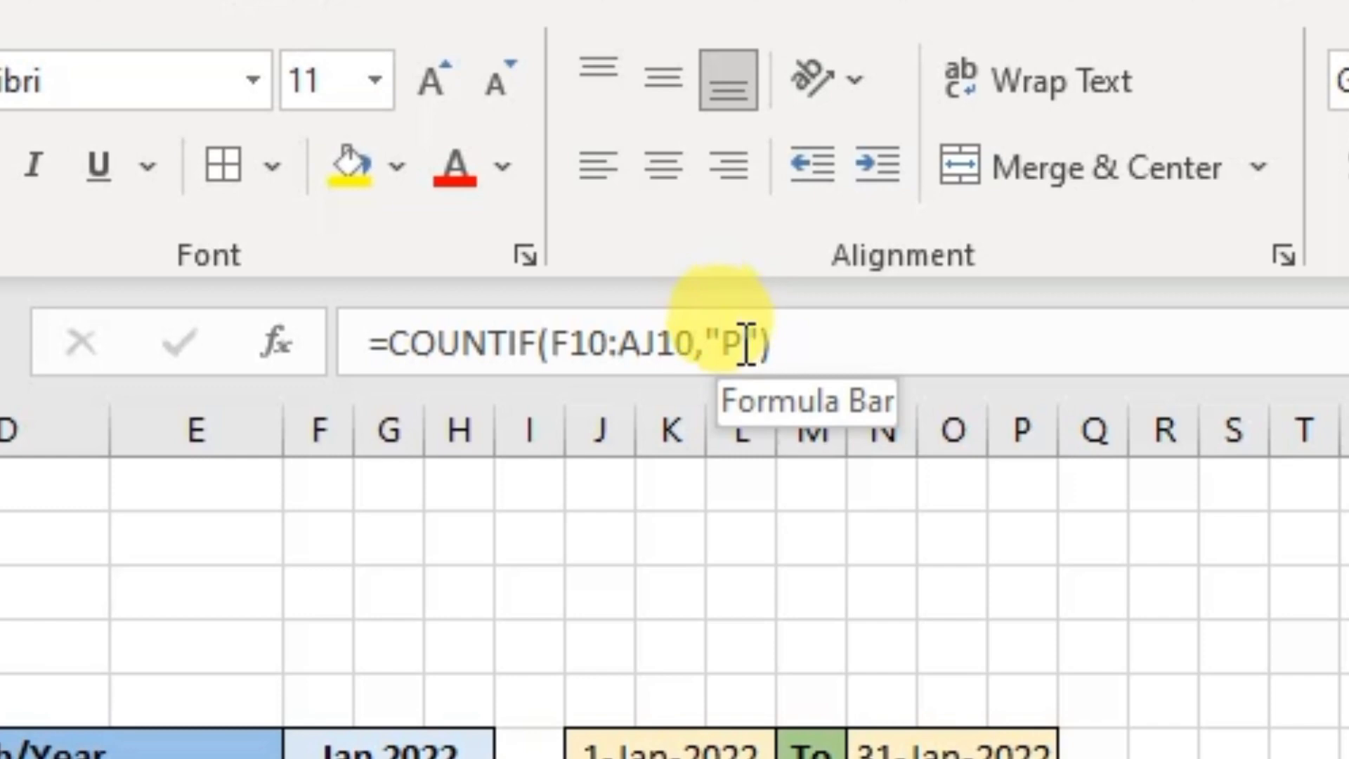
{"action": "left_click", "coordinate": [747, 344]}
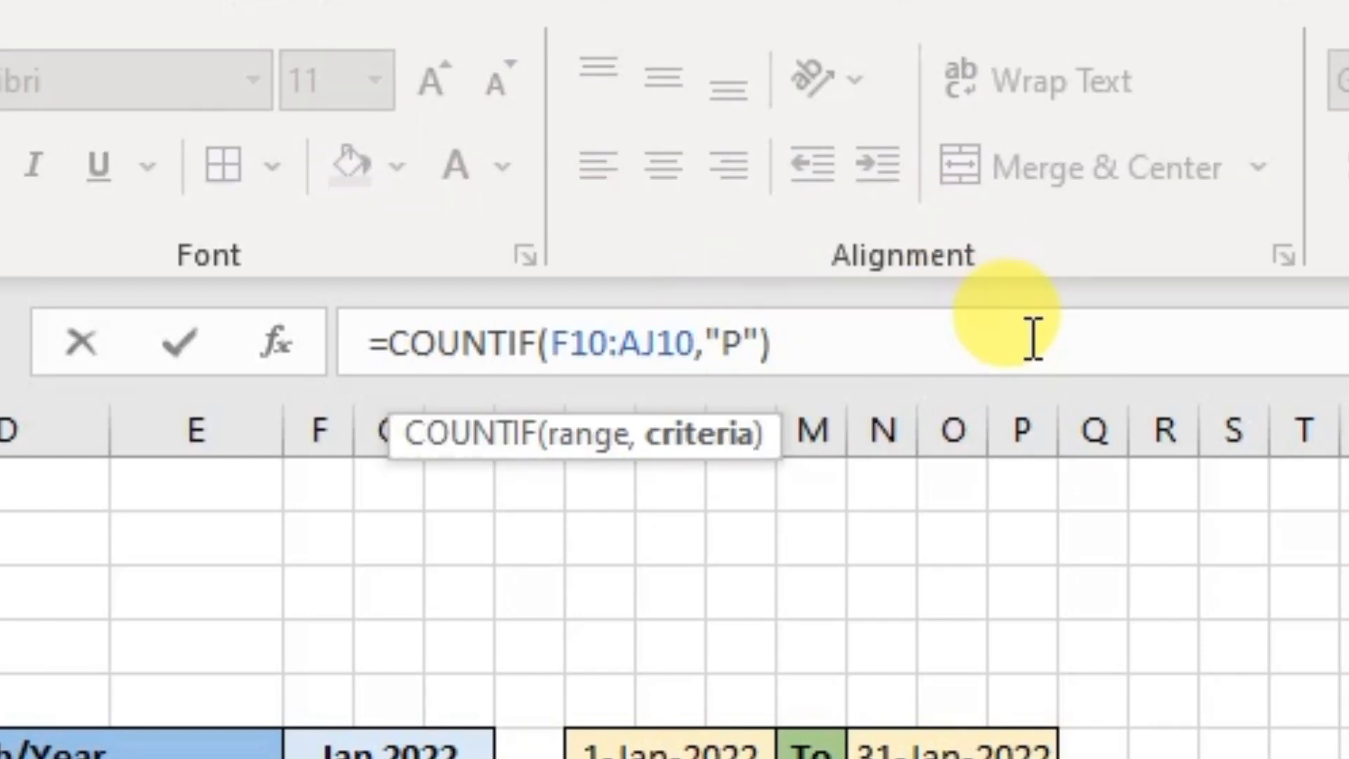
{"action": "key", "text": "BackSpace"}
{"action": "type", "text": "A"}
{"action": "key", "text": "Return"}
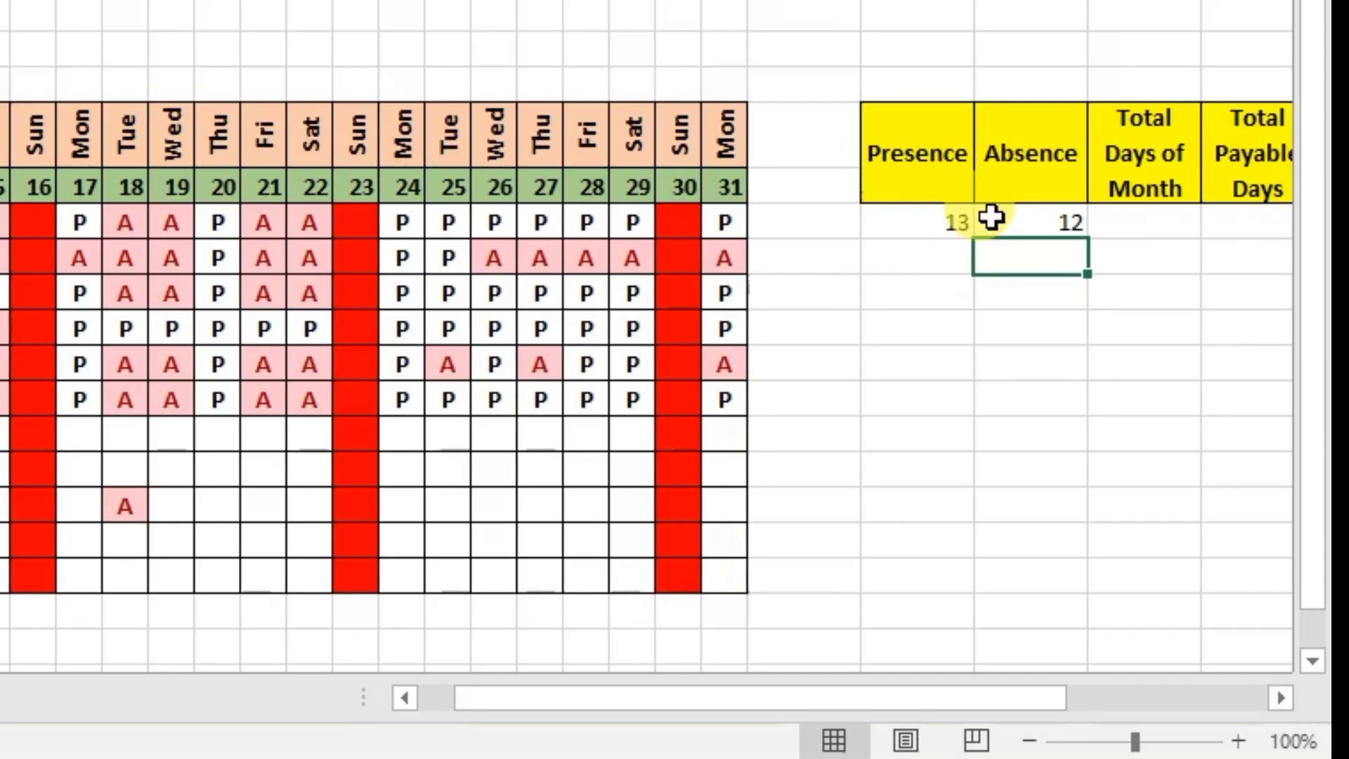
Enter the formula =DAY($N$6) in AN10 under Total Days of Month, with an absolute reference to the month's end date.
{"action": "left_click", "coordinate": [921, 227]}
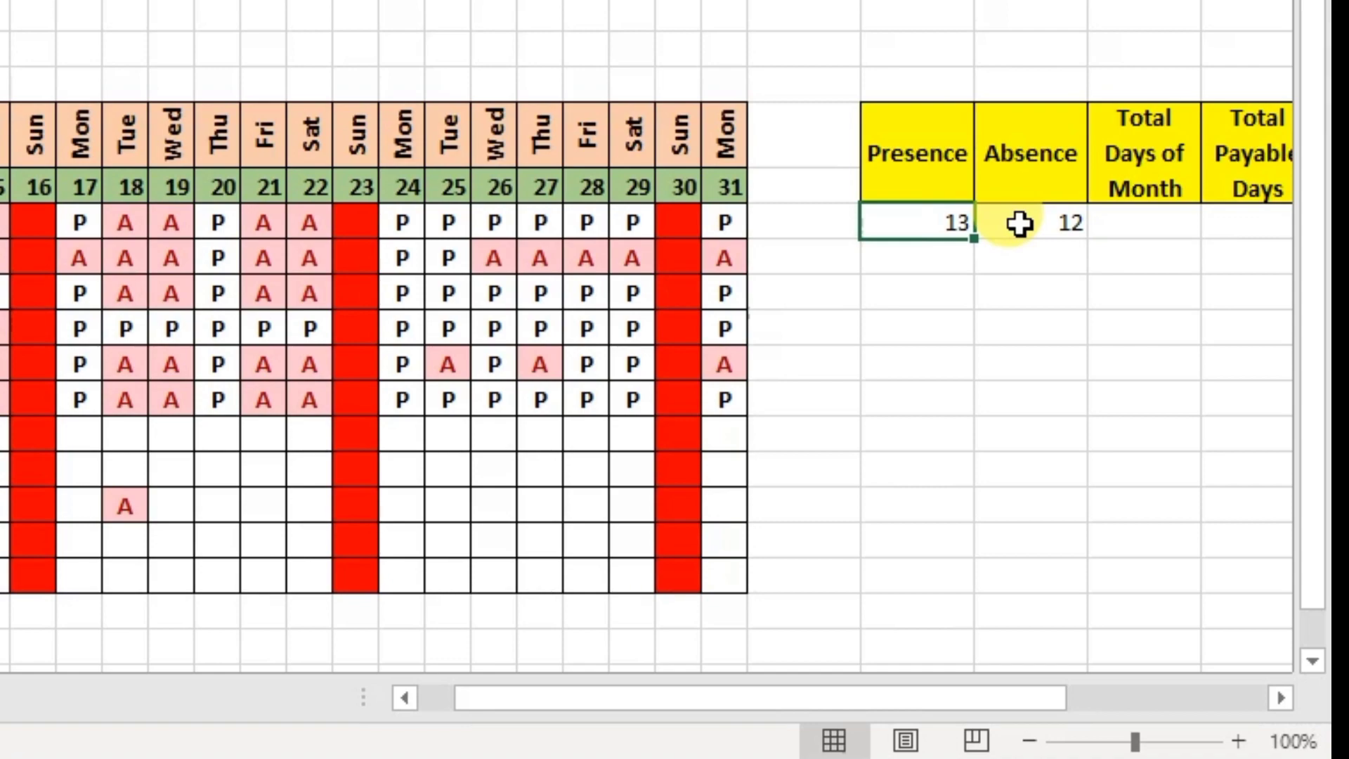
{"action": "left_click", "coordinate": [1283, 703]}
{"action": "left_click", "coordinate": [1283, 703]}
{"action": "left_click", "coordinate": [892, 223]}
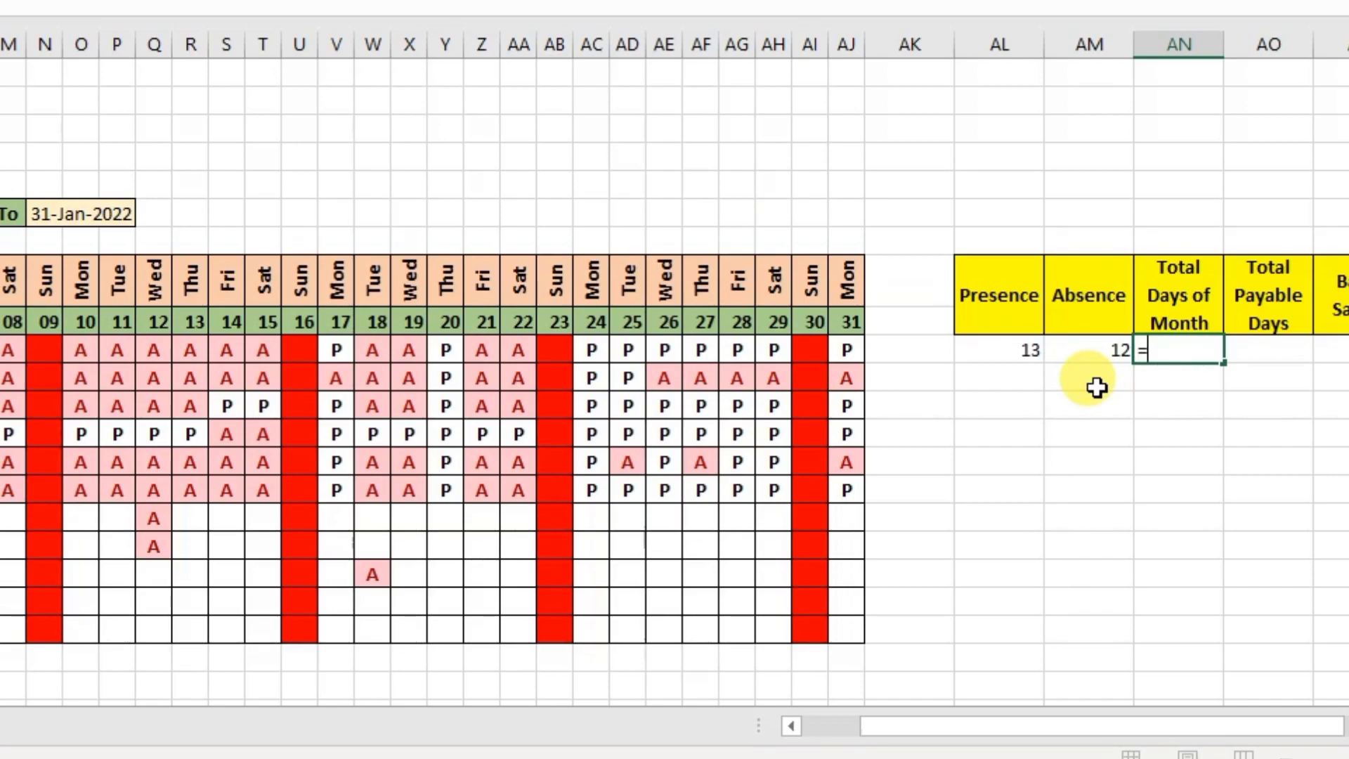
{"action": "type", "text": "day"}
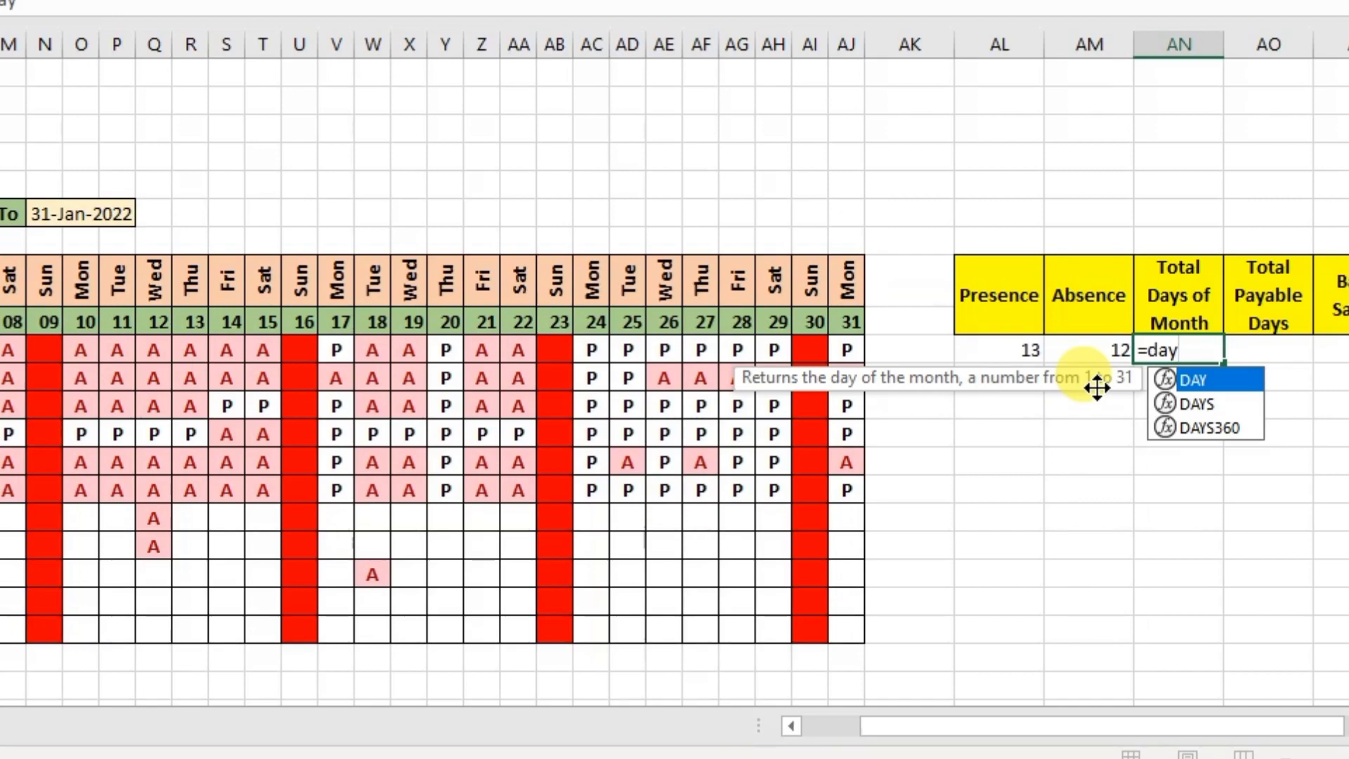
{"action": "type", "text": "("}
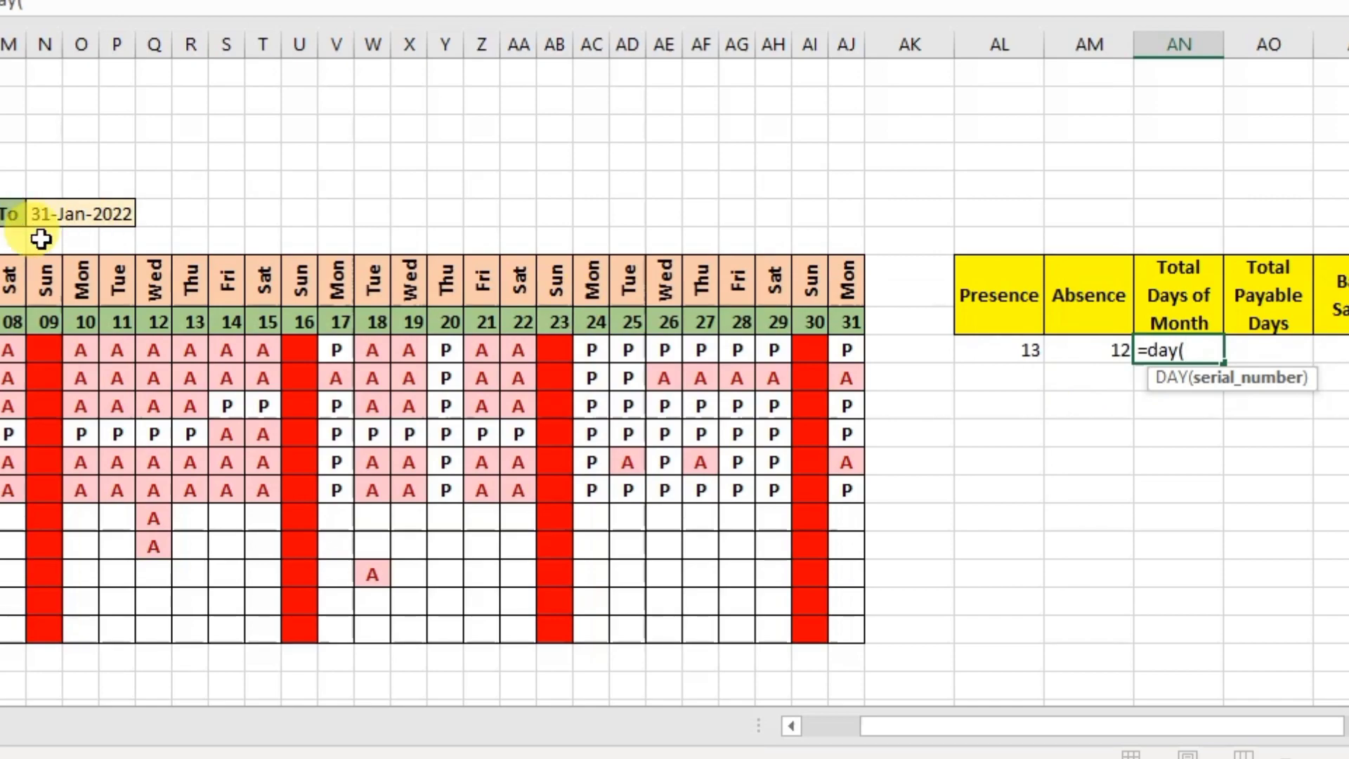
{"action": "left_click", "coordinate": [67, 214]}
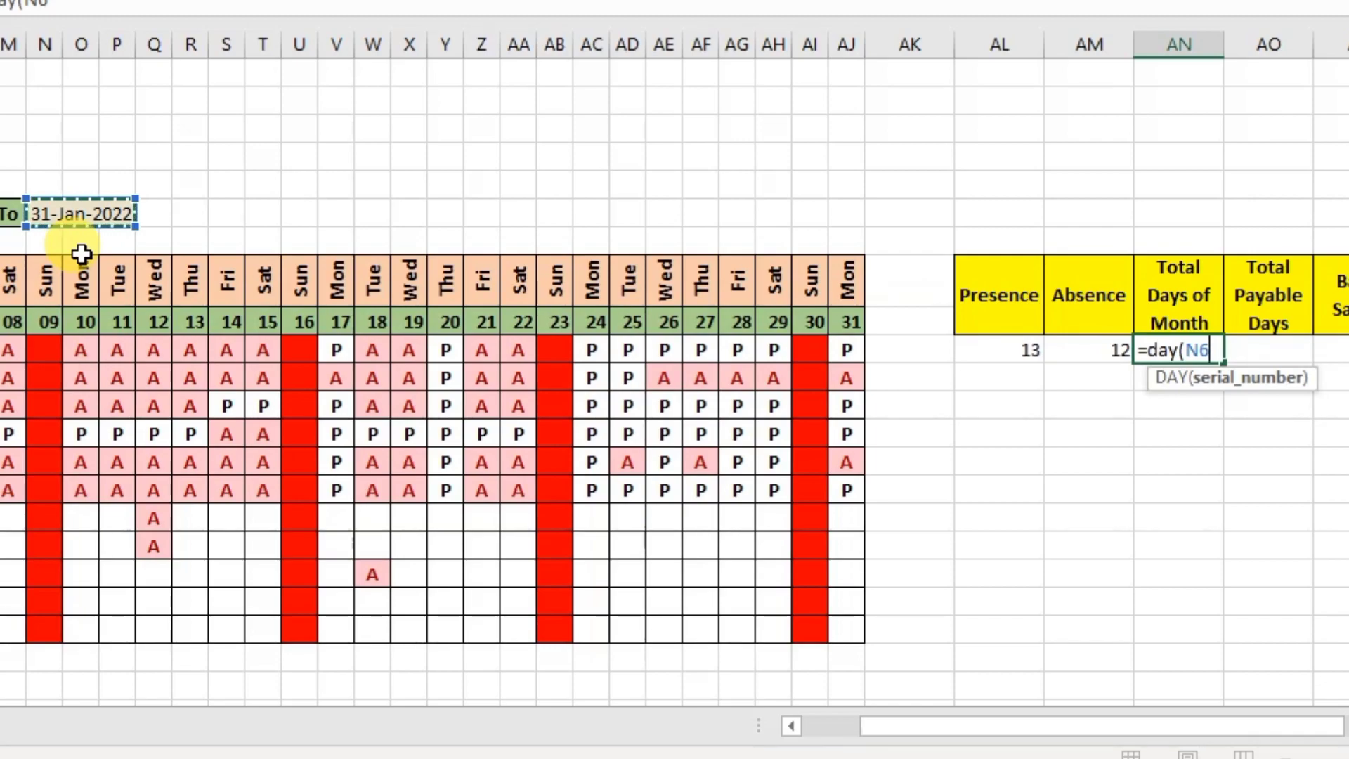
{"action": "key", "text": "F4"}
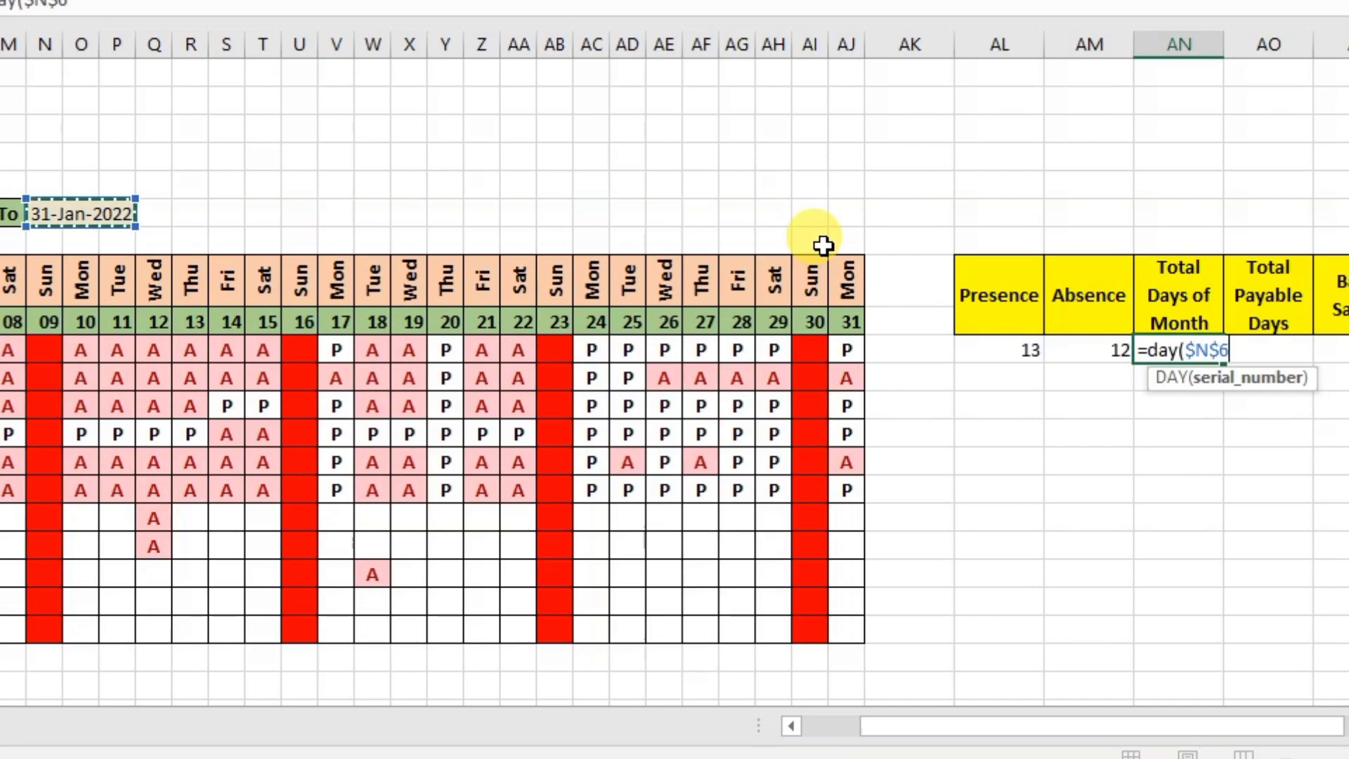
{"action": "type", "text": ")"}
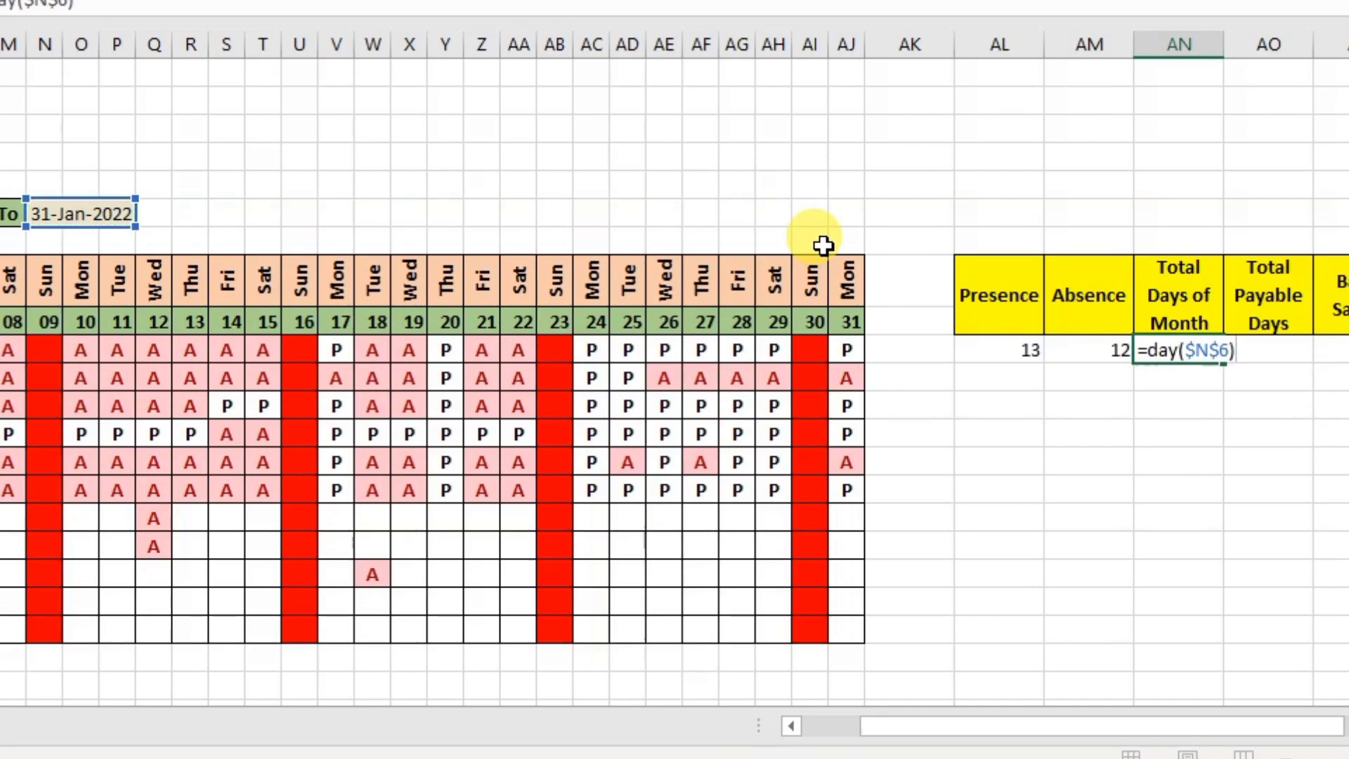
{"action": "key", "text": "Return"}
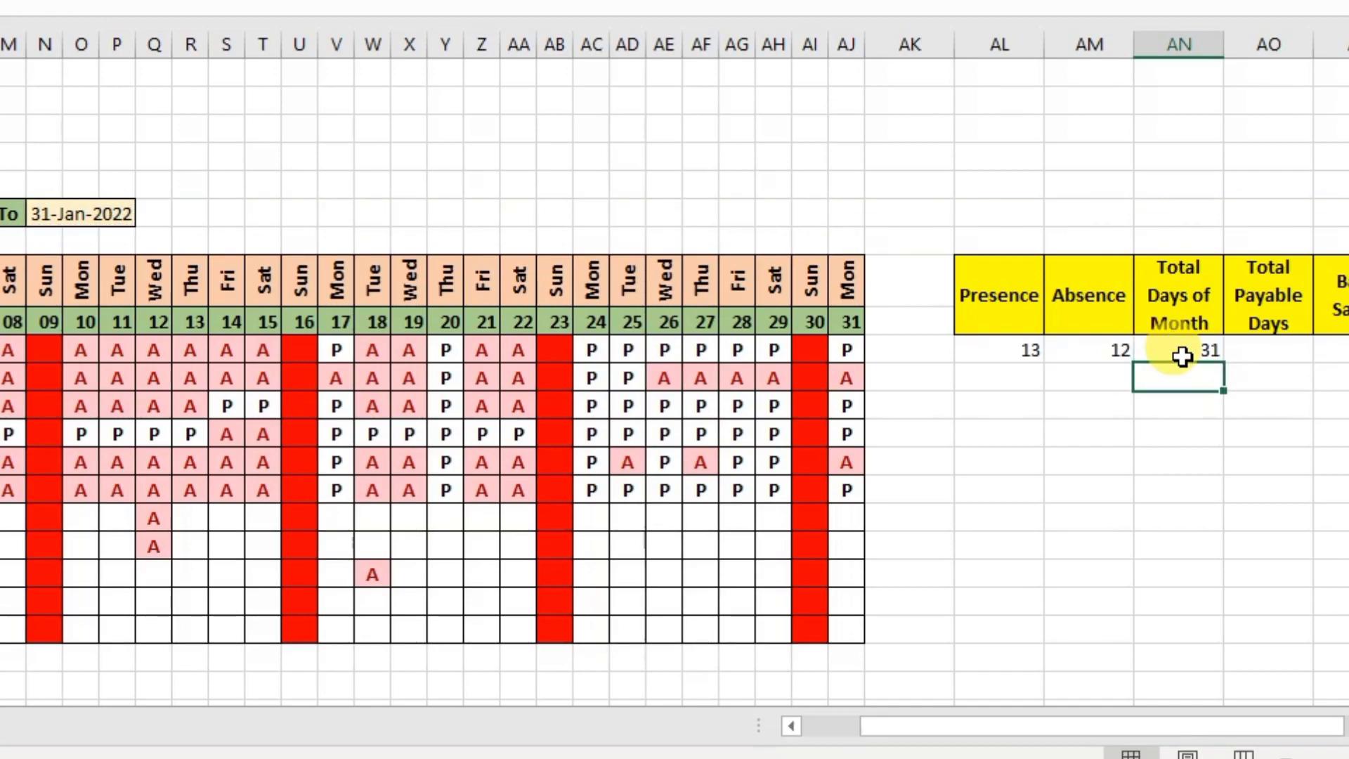
{"action": "left_click", "coordinate": [1183, 357]}
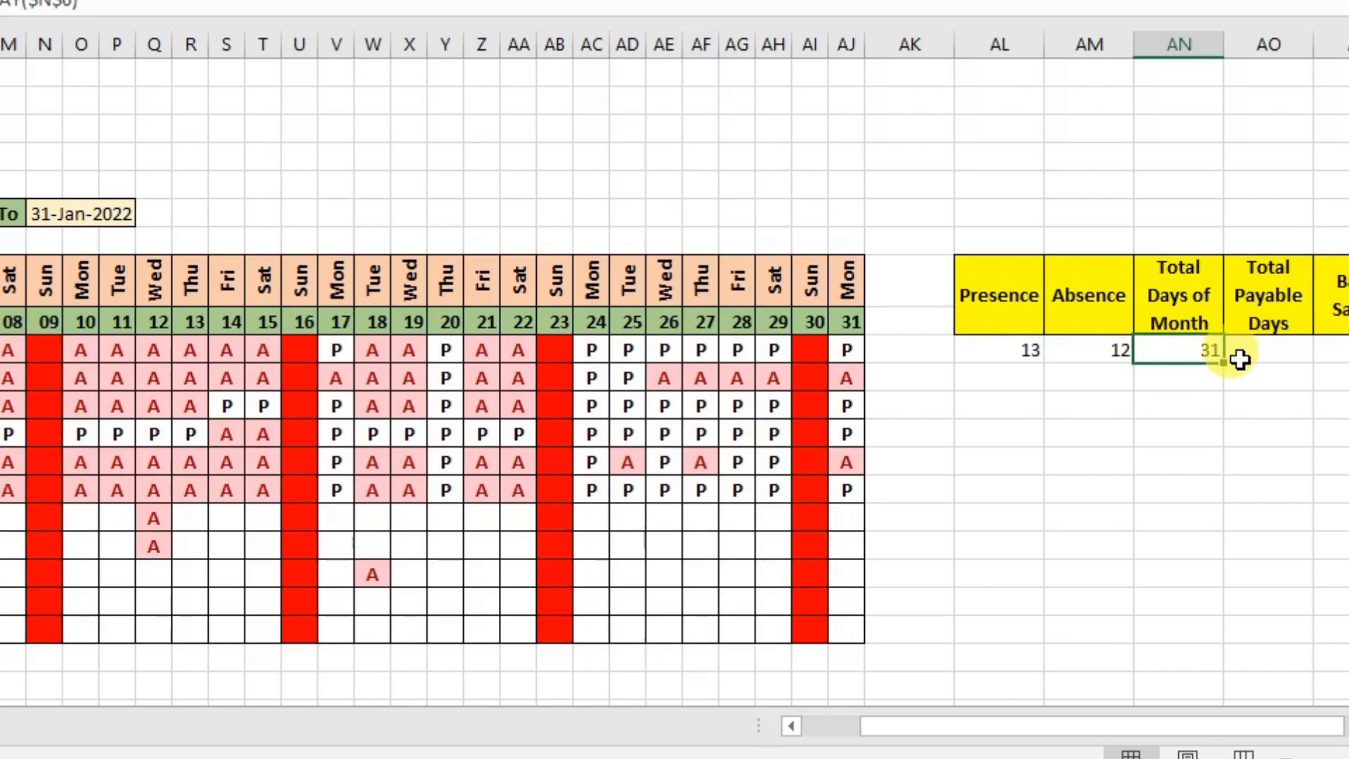
Start a COUNTIF formula in AO10, the first cell under Total Payable Days.
{"action": "left_click", "coordinate": [1279, 349]}
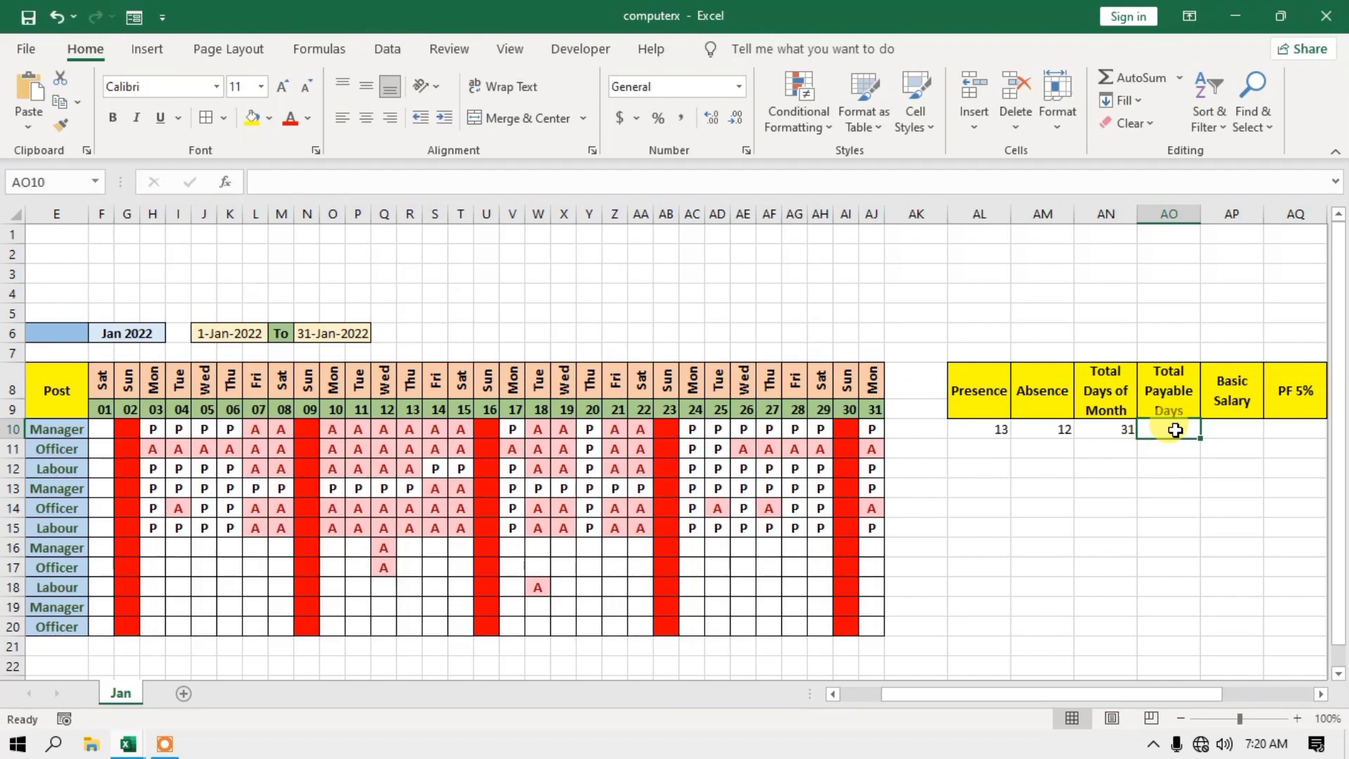
{"action": "type", "text": "=c"}
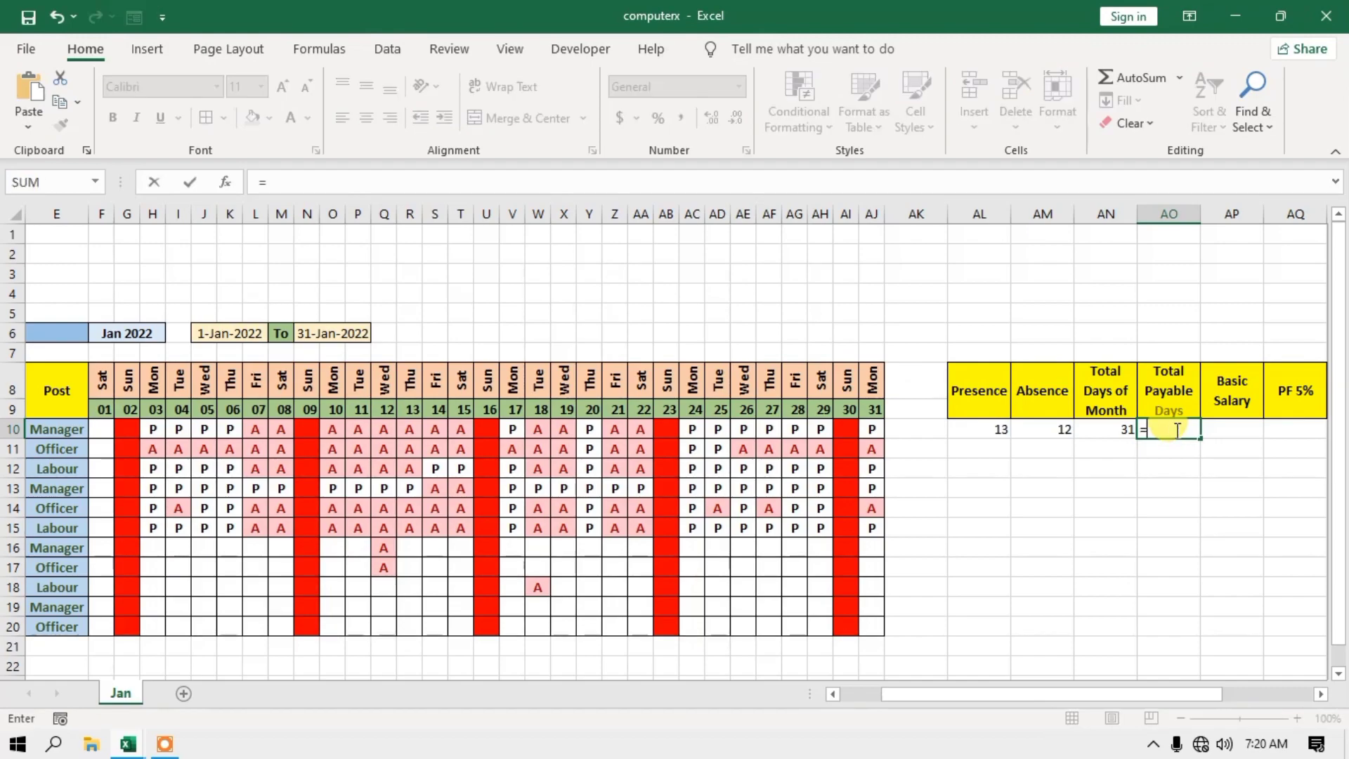
{"action": "type", "text": "ou"}
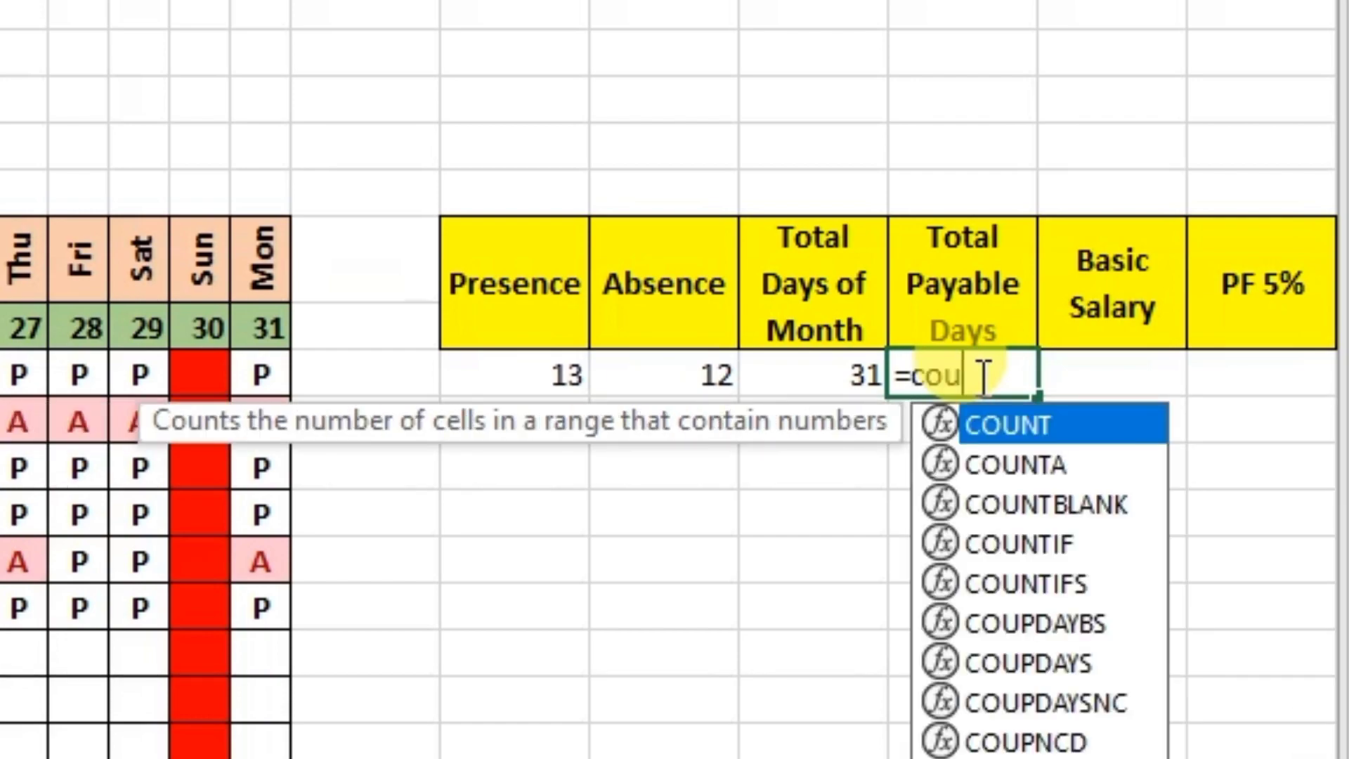
{"action": "type", "text": "n"}
{"action": "key", "text": "Down"}
{"action": "key", "text": "Down"}
{"action": "key", "text": "Down"}
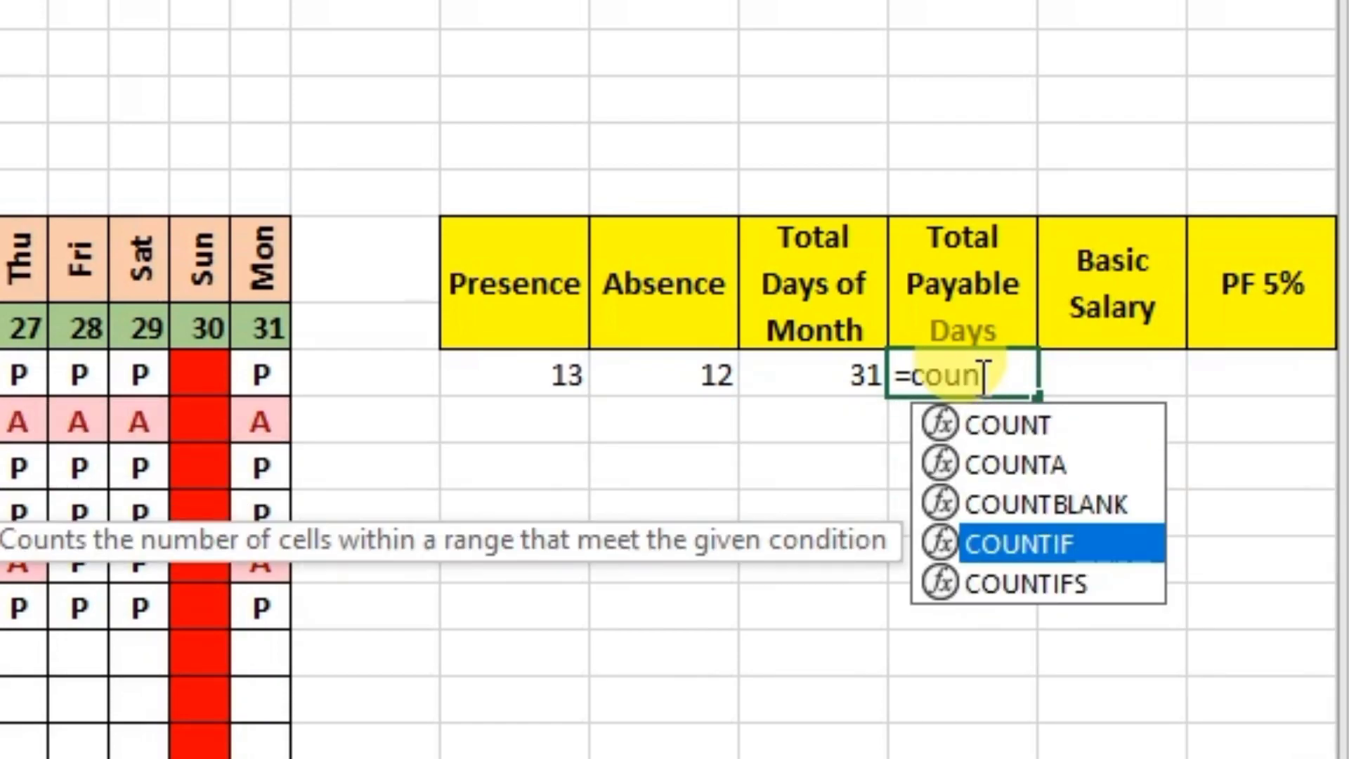
{"action": "key", "text": "Tab"}
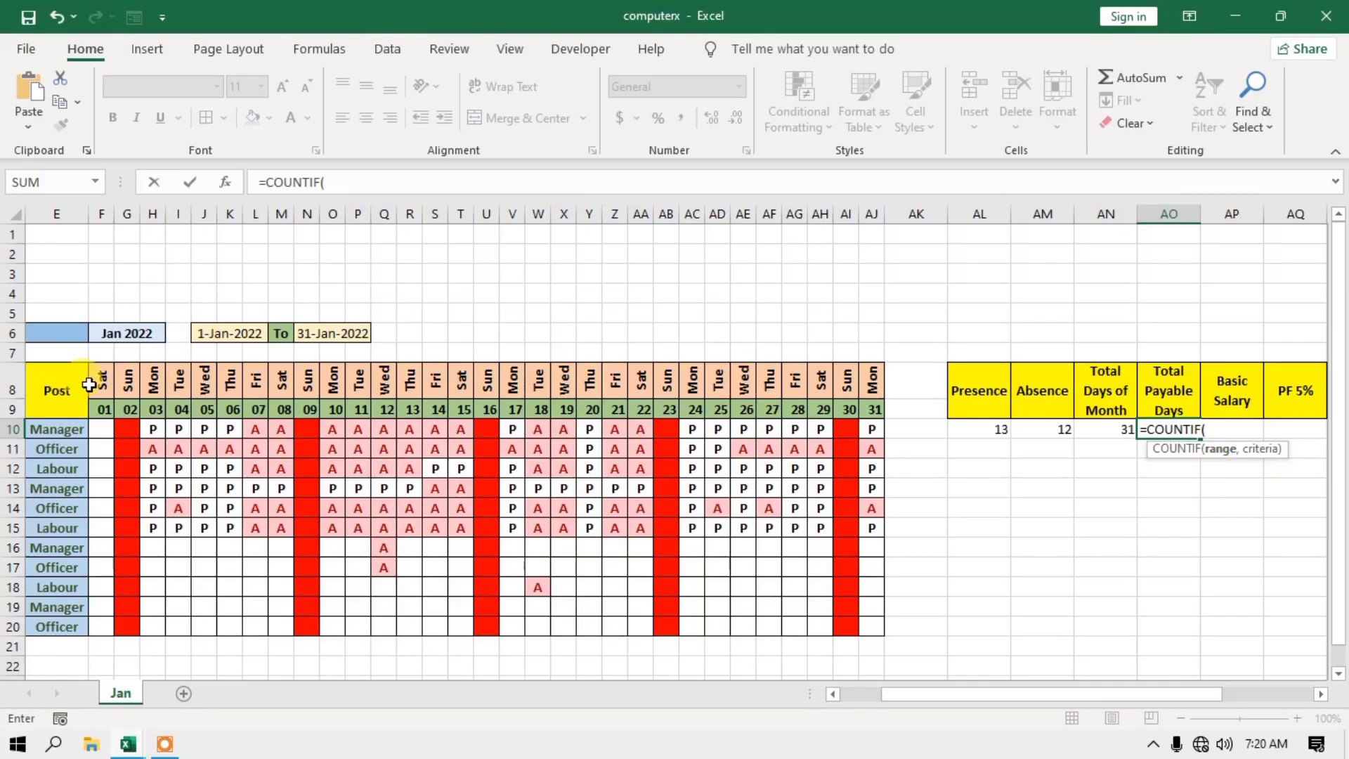
Give the COUNTIF formula the absolute weekday range $F$8:$AJ$8 and the criterion "Sun".
{"action": "left_click_drag", "start_coordinate": [100, 376], "coordinate": [870, 381]}
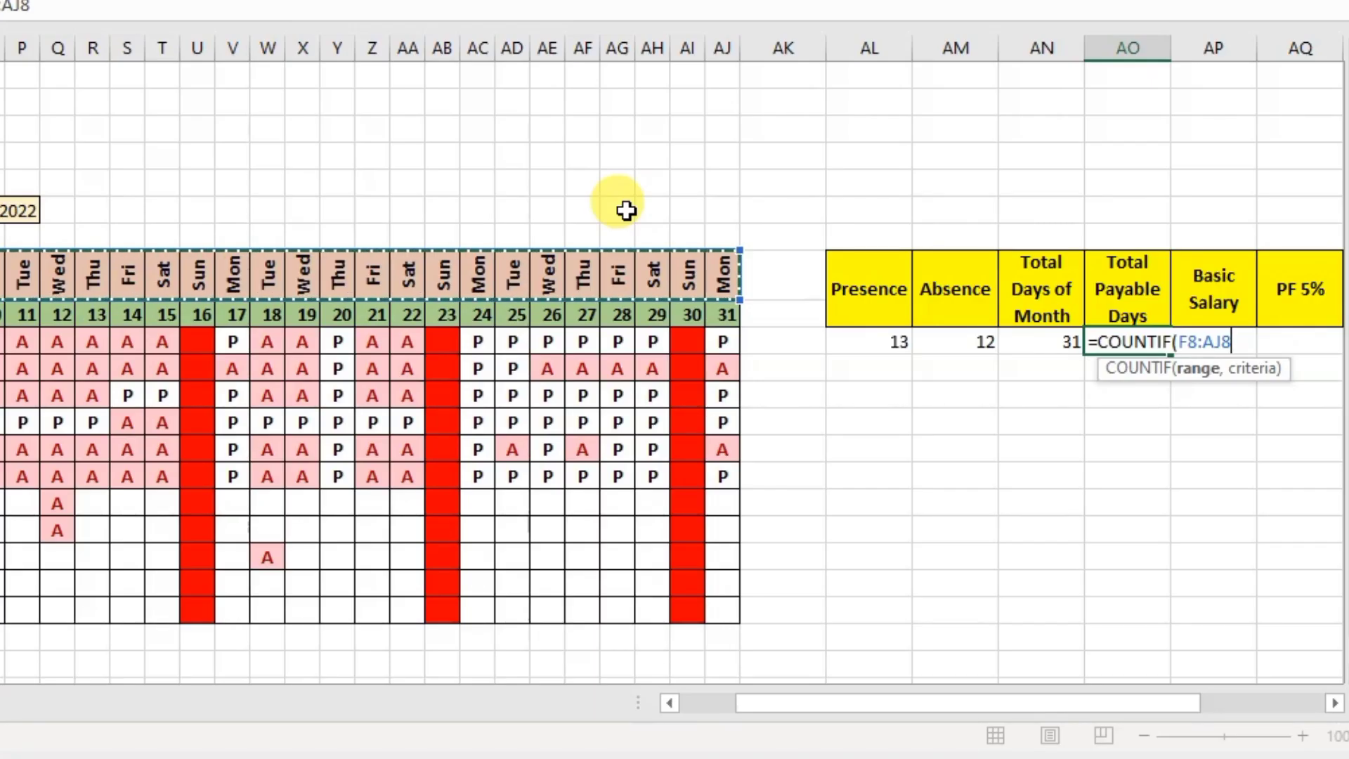
{"action": "key", "text": "F4"}
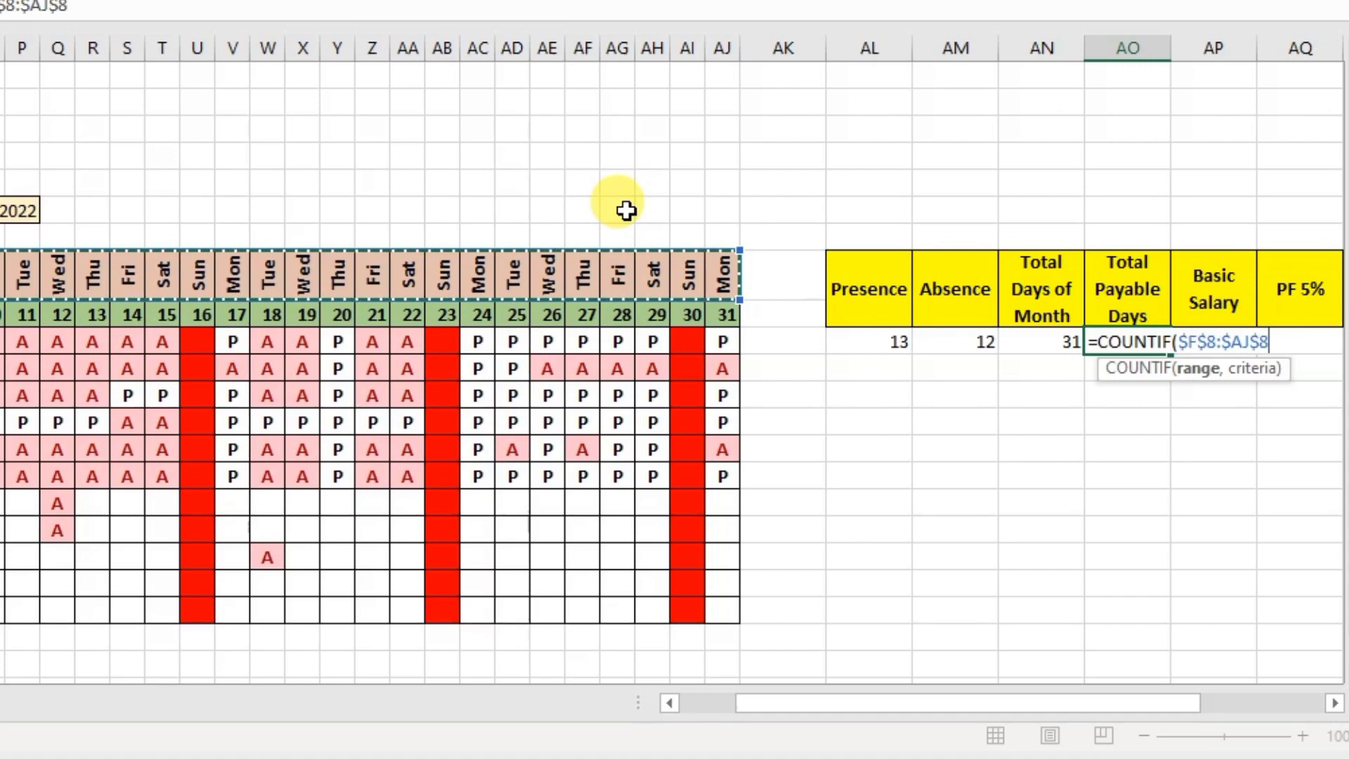
{"action": "left_click_drag", "start_coordinate": [819, 707], "coordinate": [838, 705]}
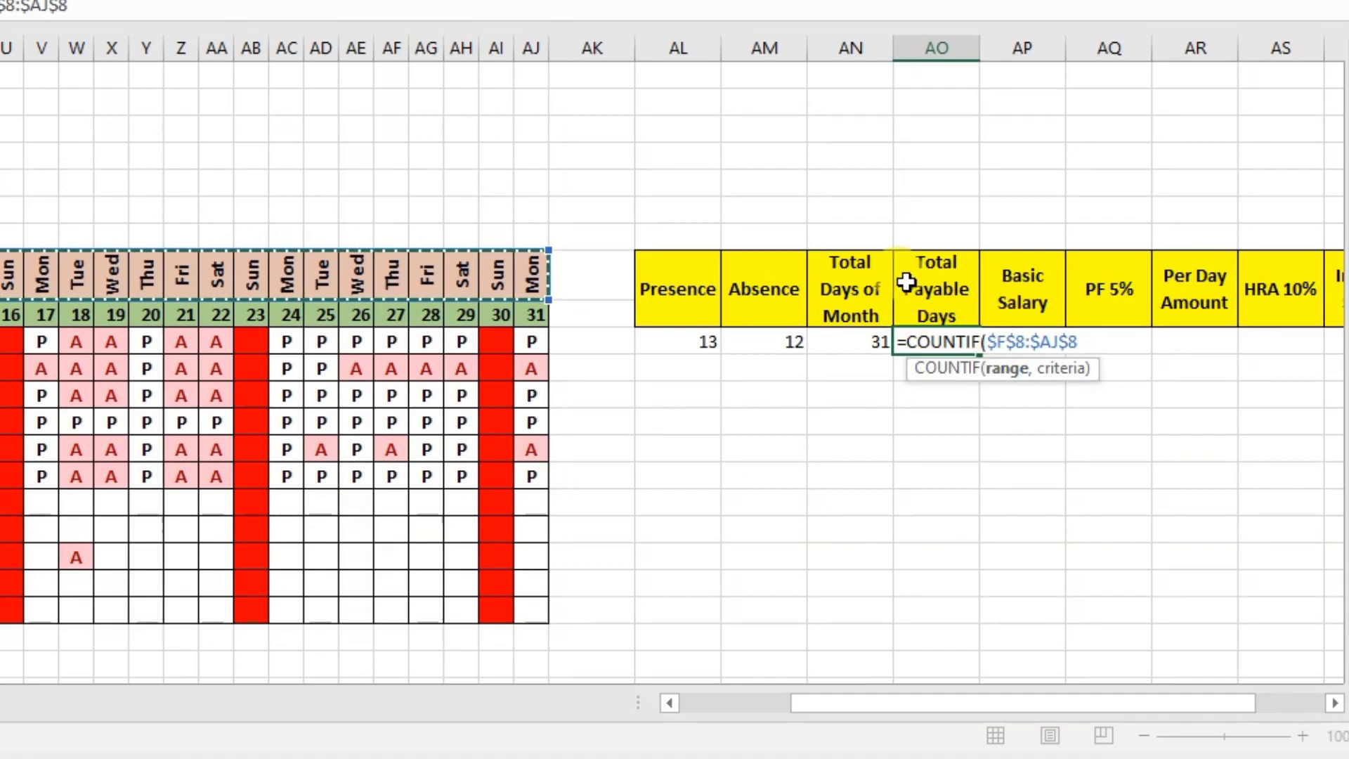
{"action": "type", "text": ","}
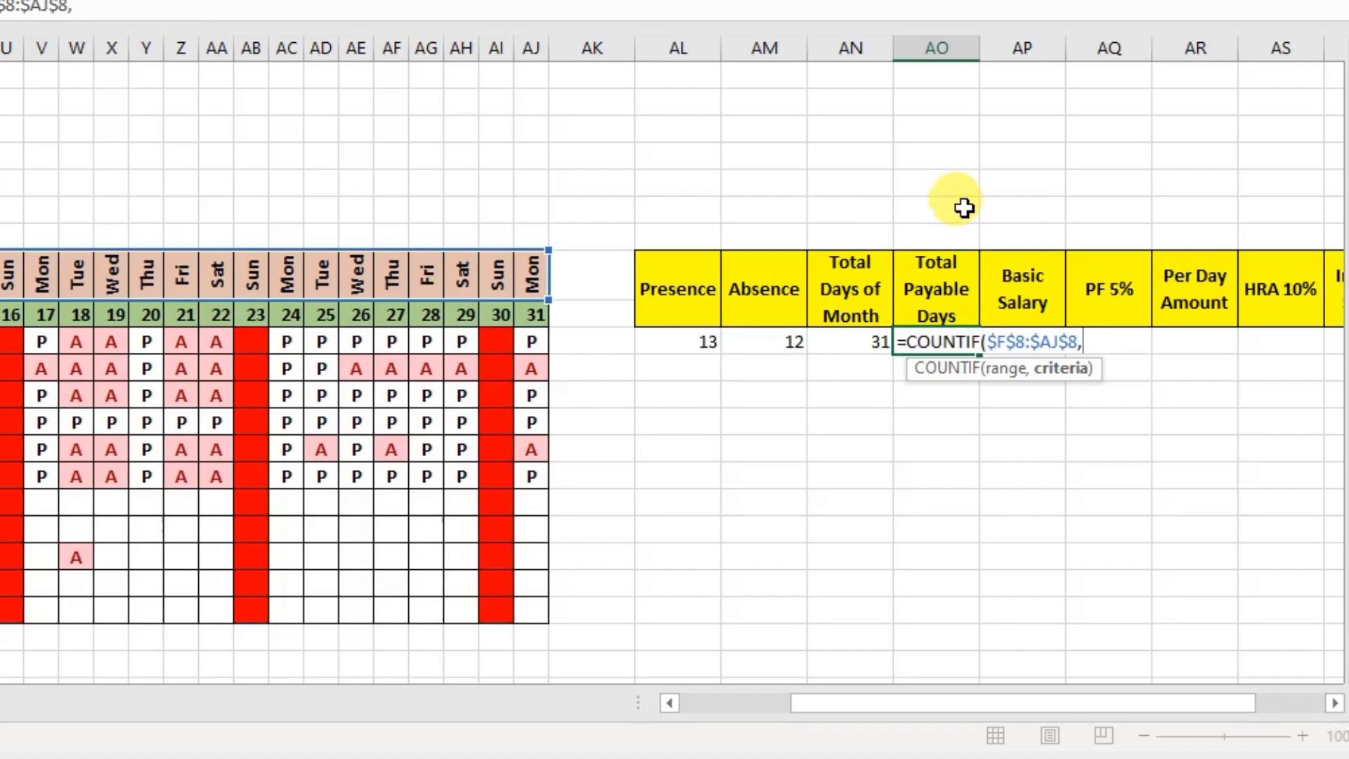
{"action": "type", "text": "\""}
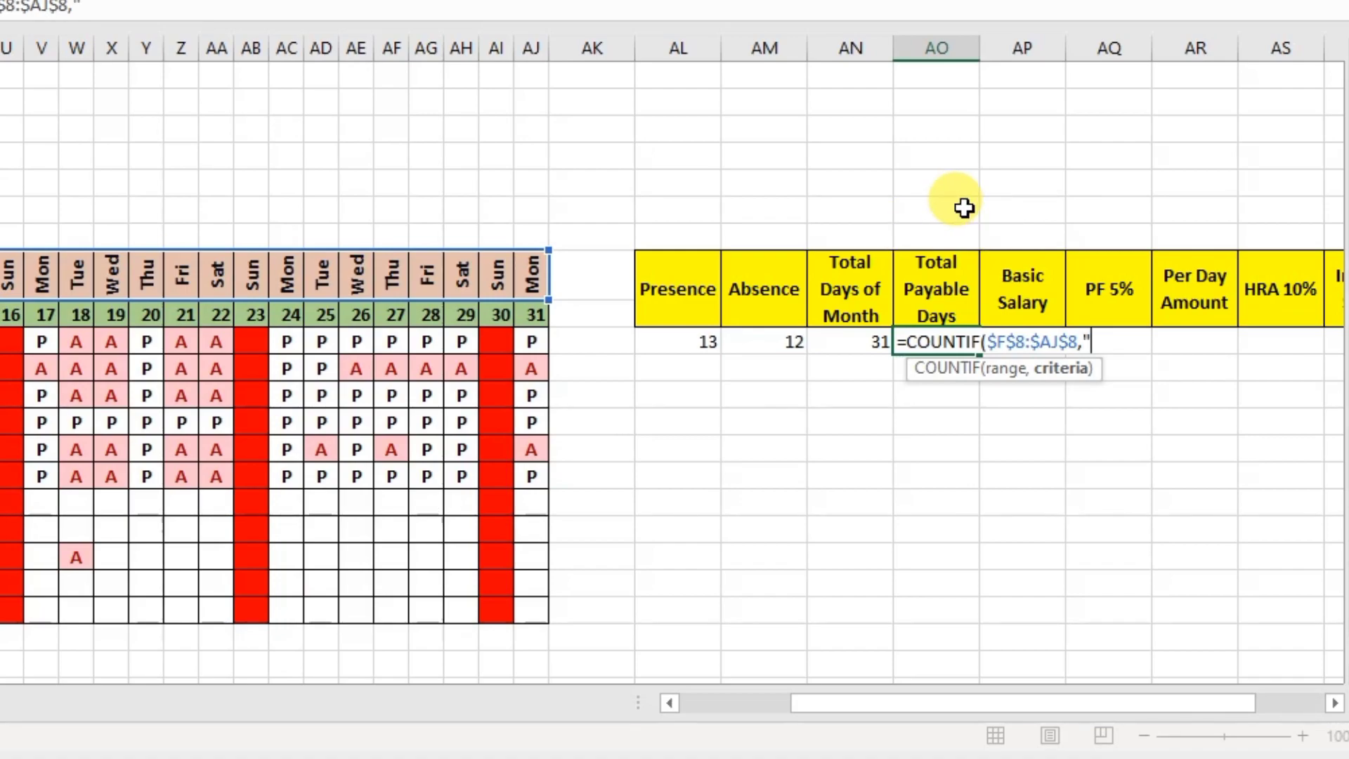
{"action": "type", "text": "Sun"}
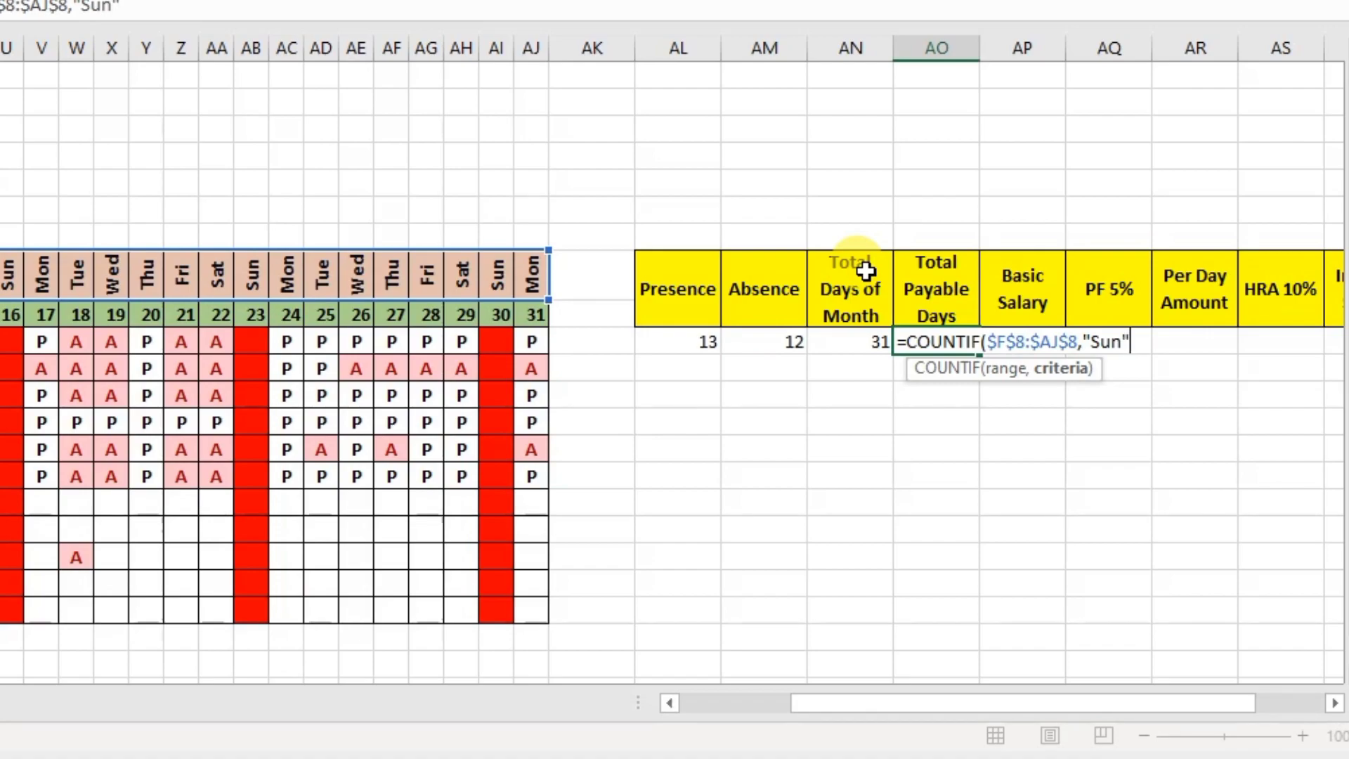
Close the COUNTIF function, add the presence count from AL10 to it, and enter the formula in AO10.
{"action": "type", "text": ")+AL10"}
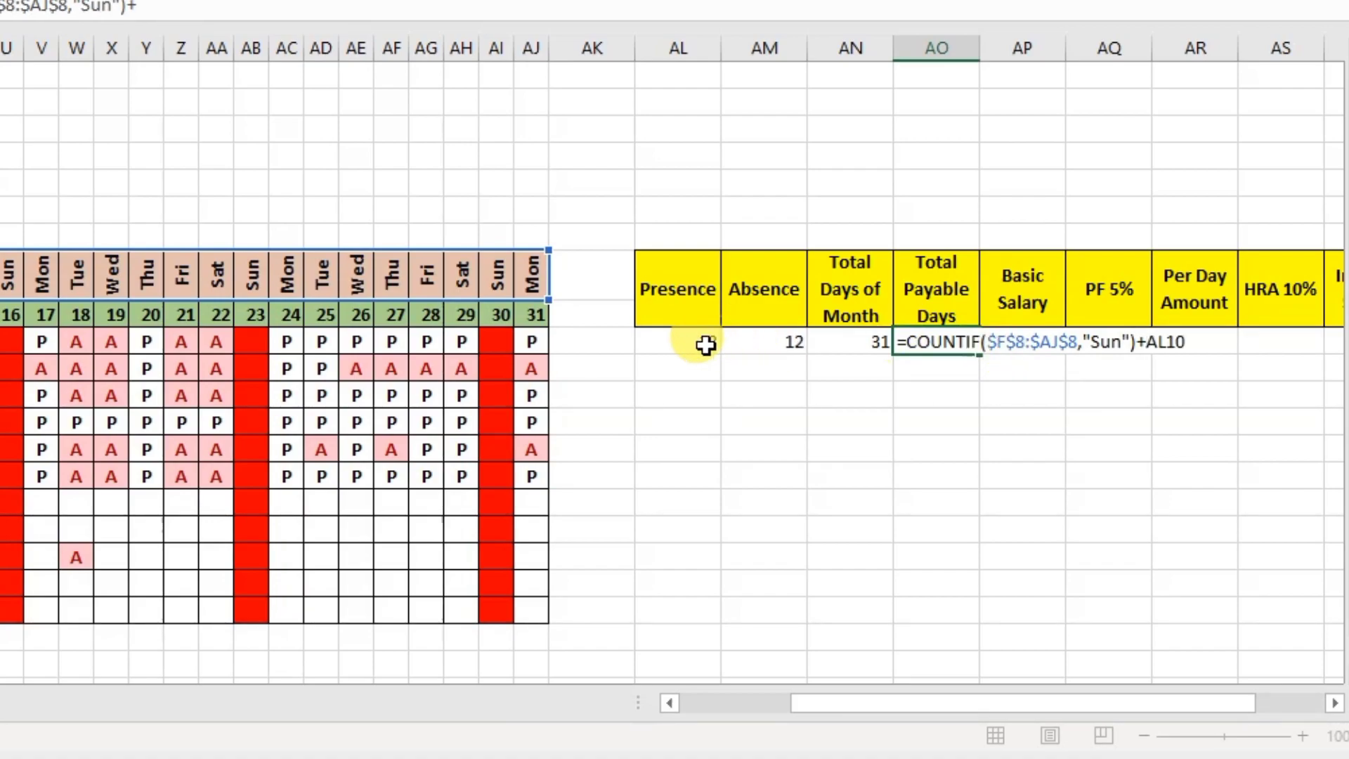
{"action": "left_click", "coordinate": [706, 345]}
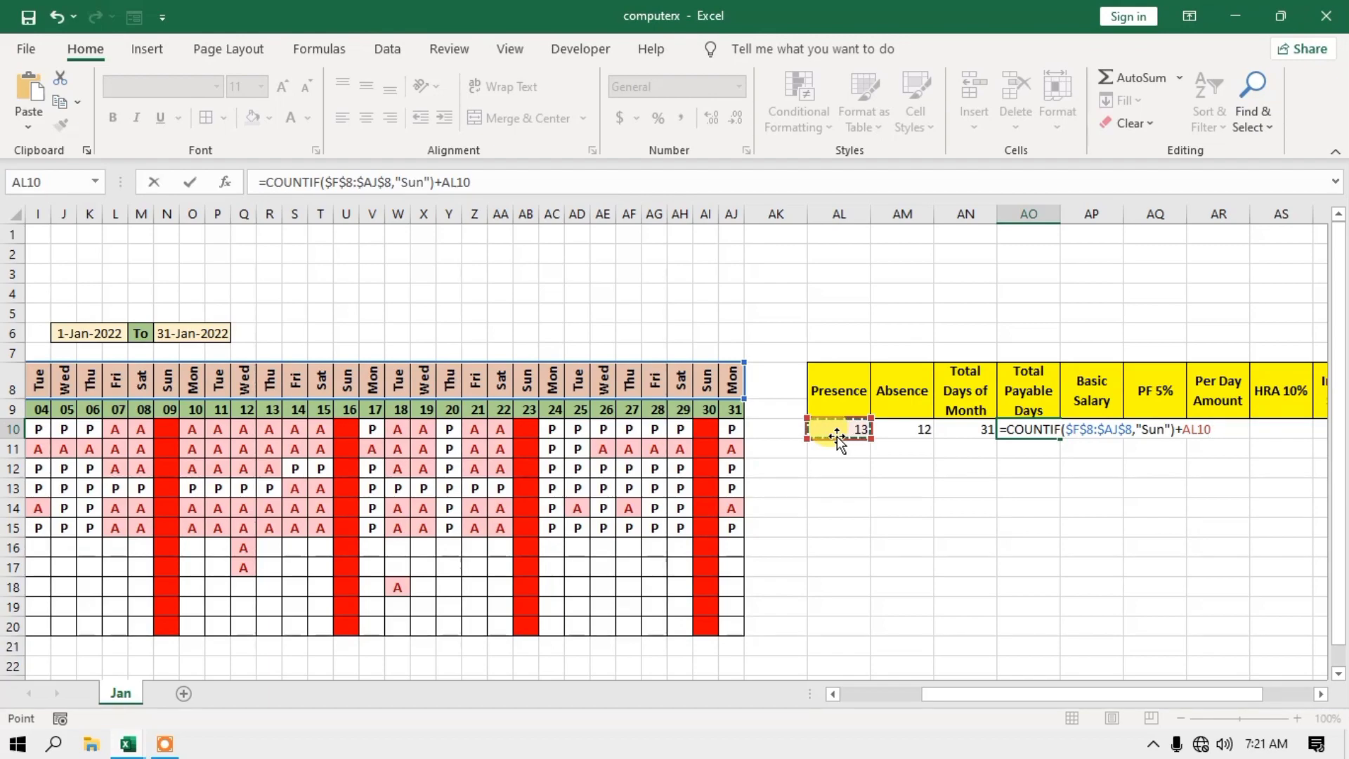
{"action": "key", "text": "Return"}
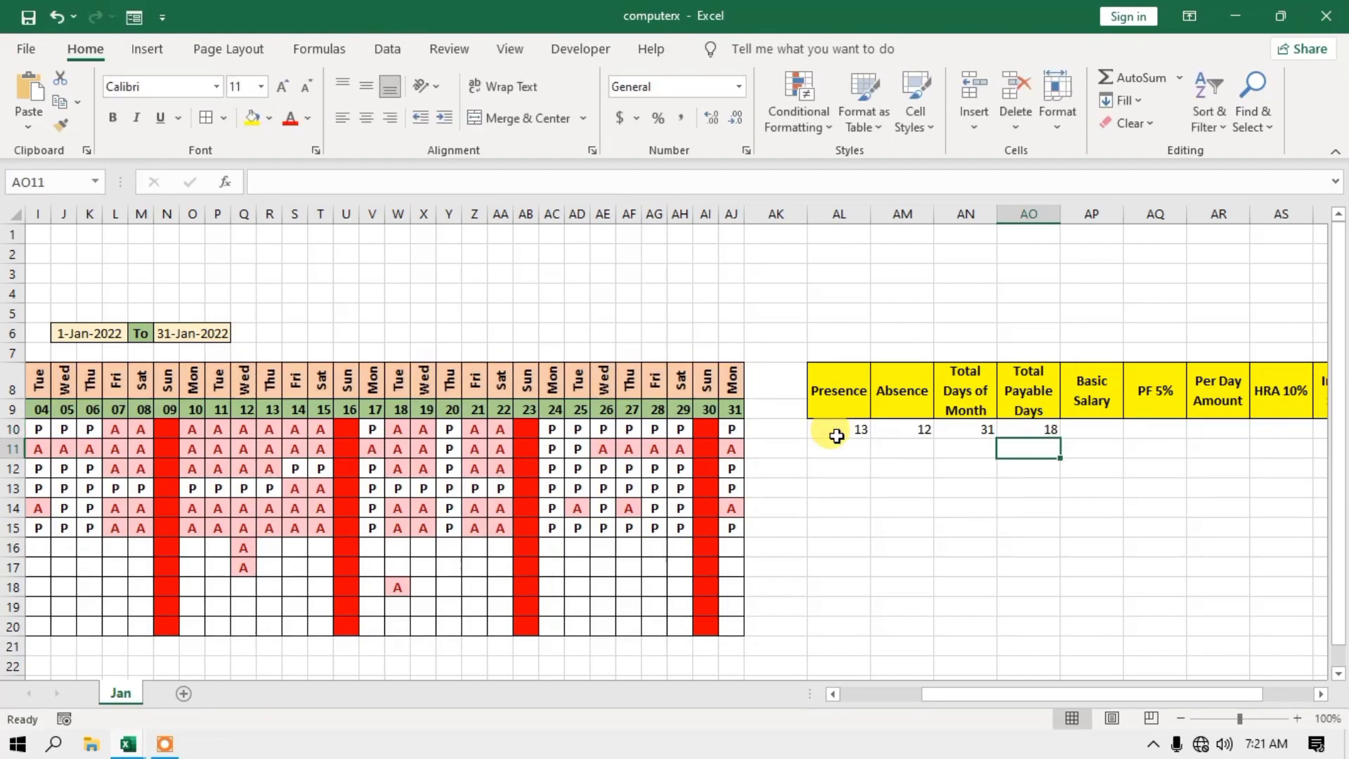
{"action": "left_click", "coordinate": [1031, 429]}
{"action": "left_click", "coordinate": [857, 430]}
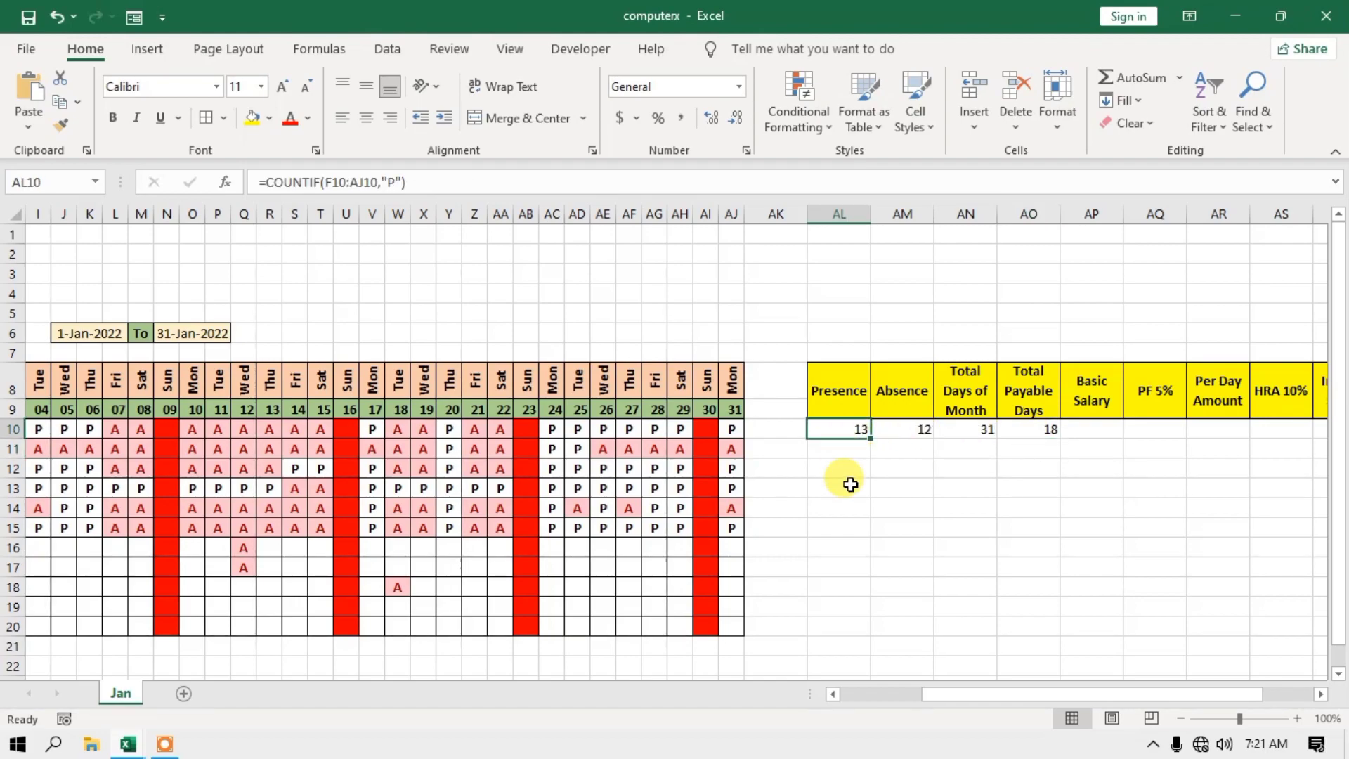
{"action": "left_click_drag", "start_coordinate": [1173, 695], "coordinate": [1113, 698]}
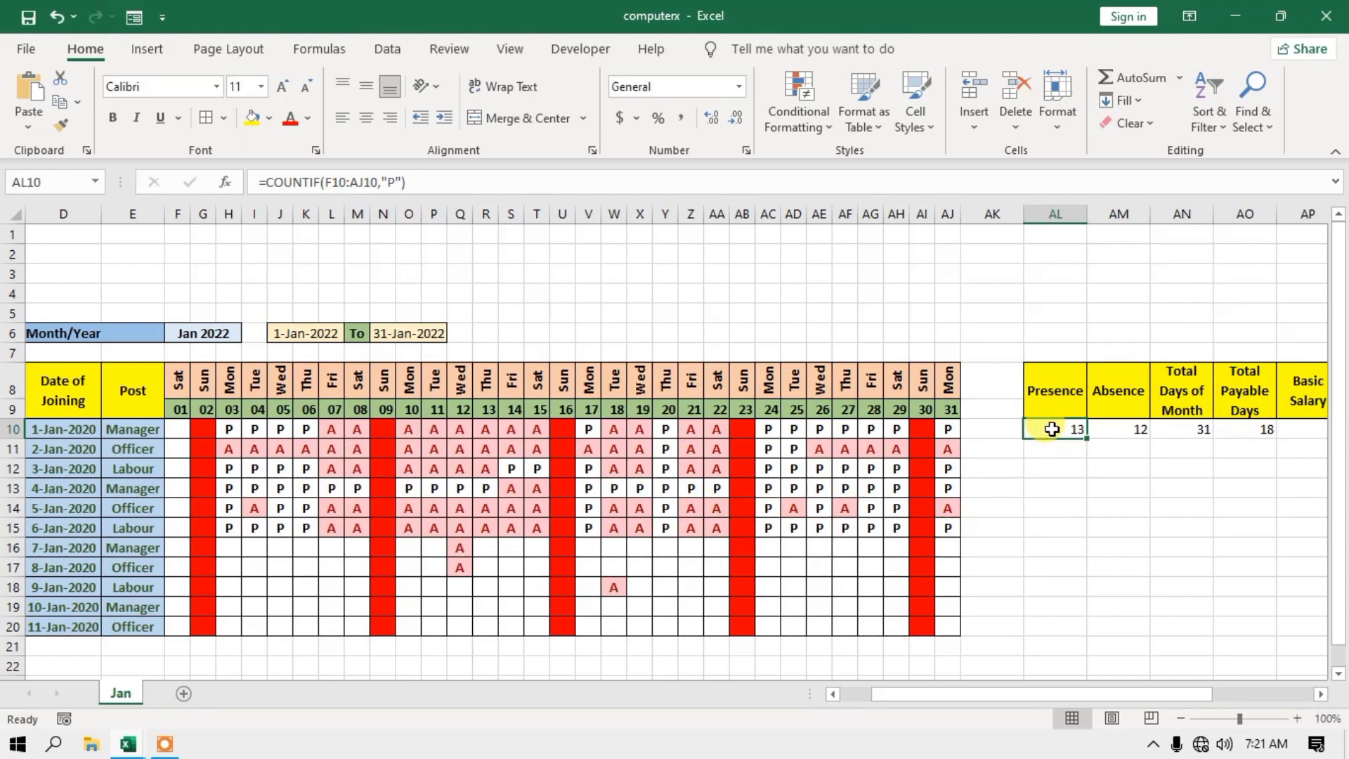
{"action": "left_click_drag", "start_coordinate": [1112, 693], "coordinate": [1154, 695]}
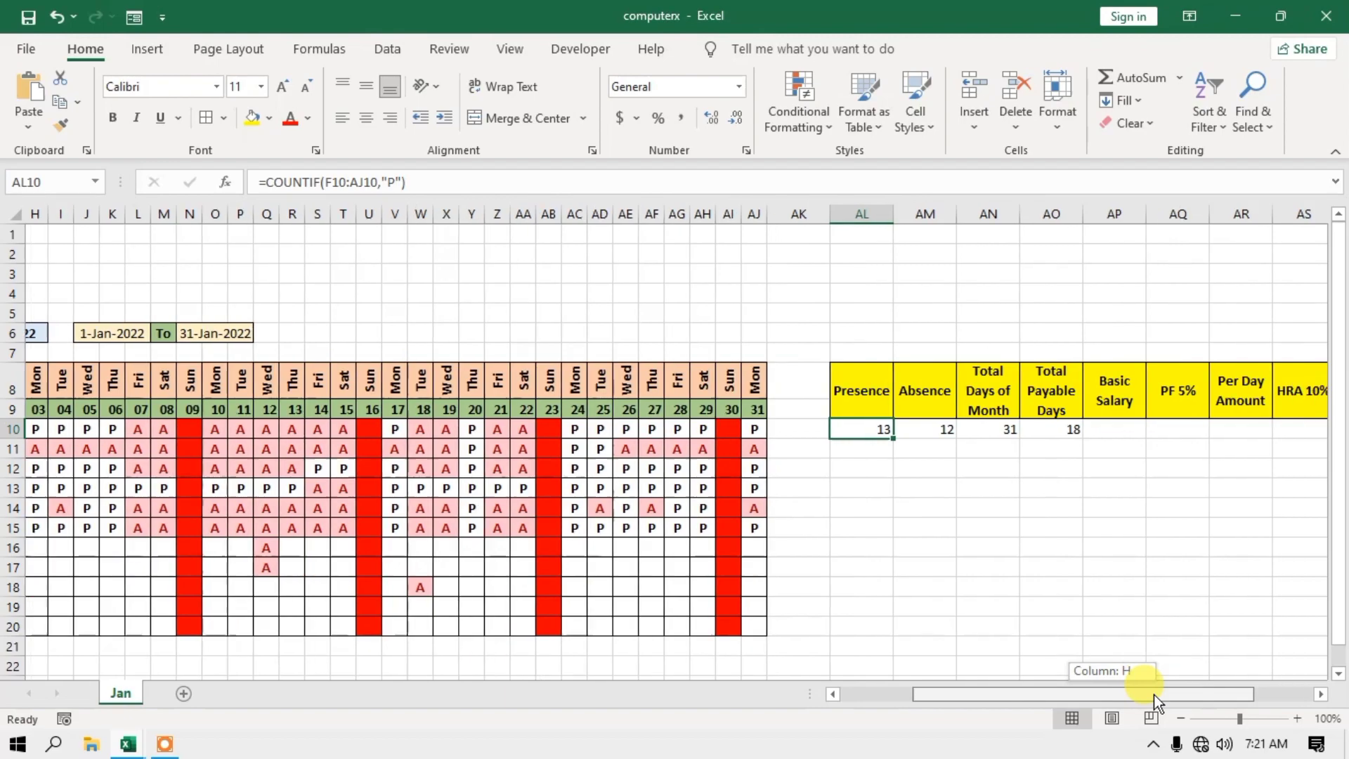
Fill the Presence and Absence formulas from AL10 and AM10 down to row 20.
{"action": "left_click", "coordinate": [1051, 429]}
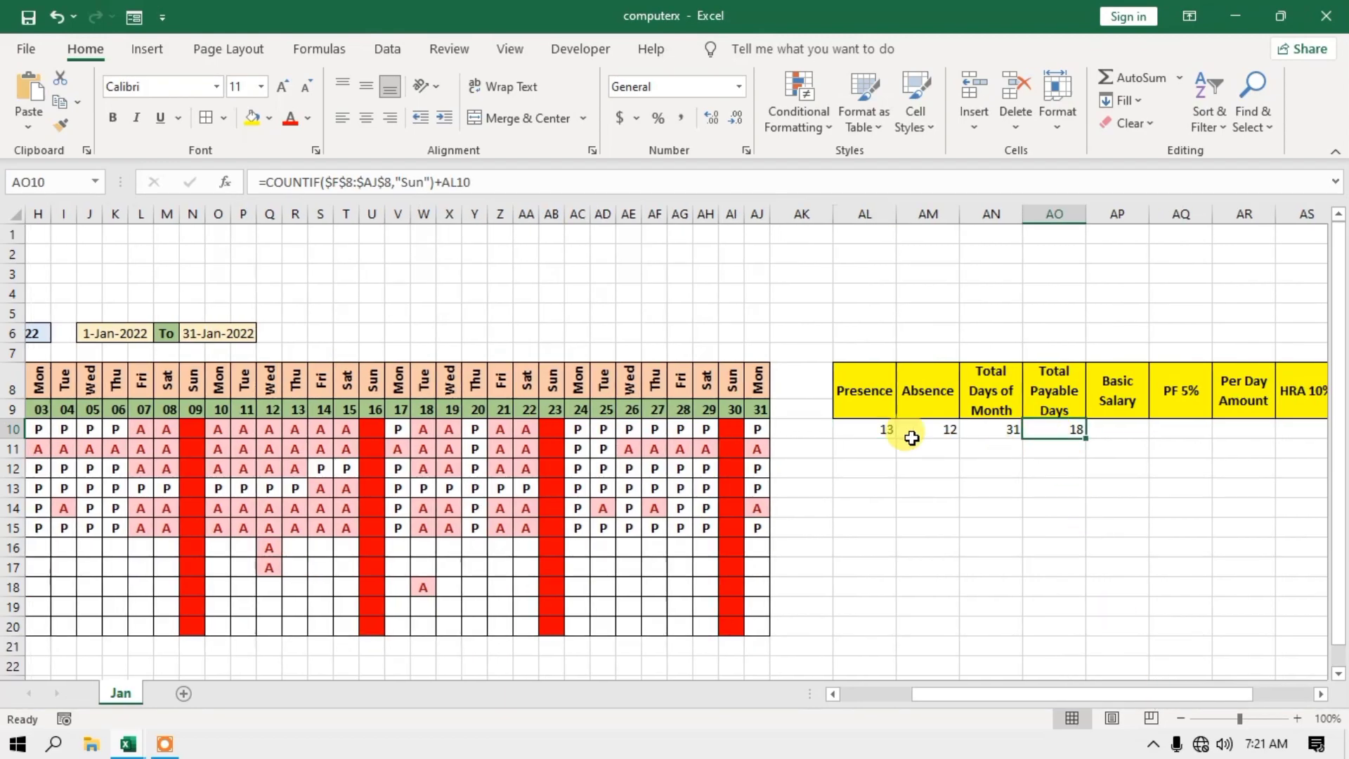
{"action": "left_click", "coordinate": [880, 430]}
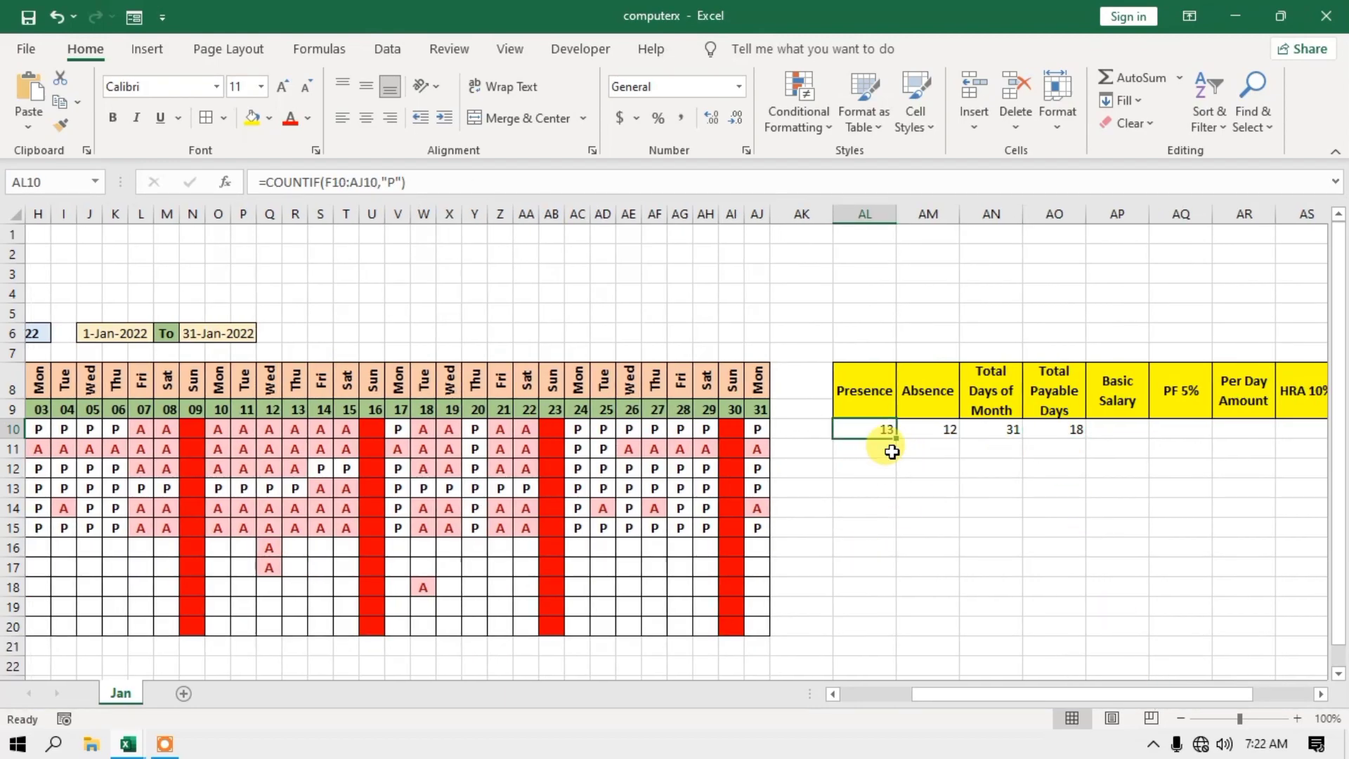
{"action": "left_click_drag", "start_coordinate": [897, 440], "coordinate": [891, 640]}
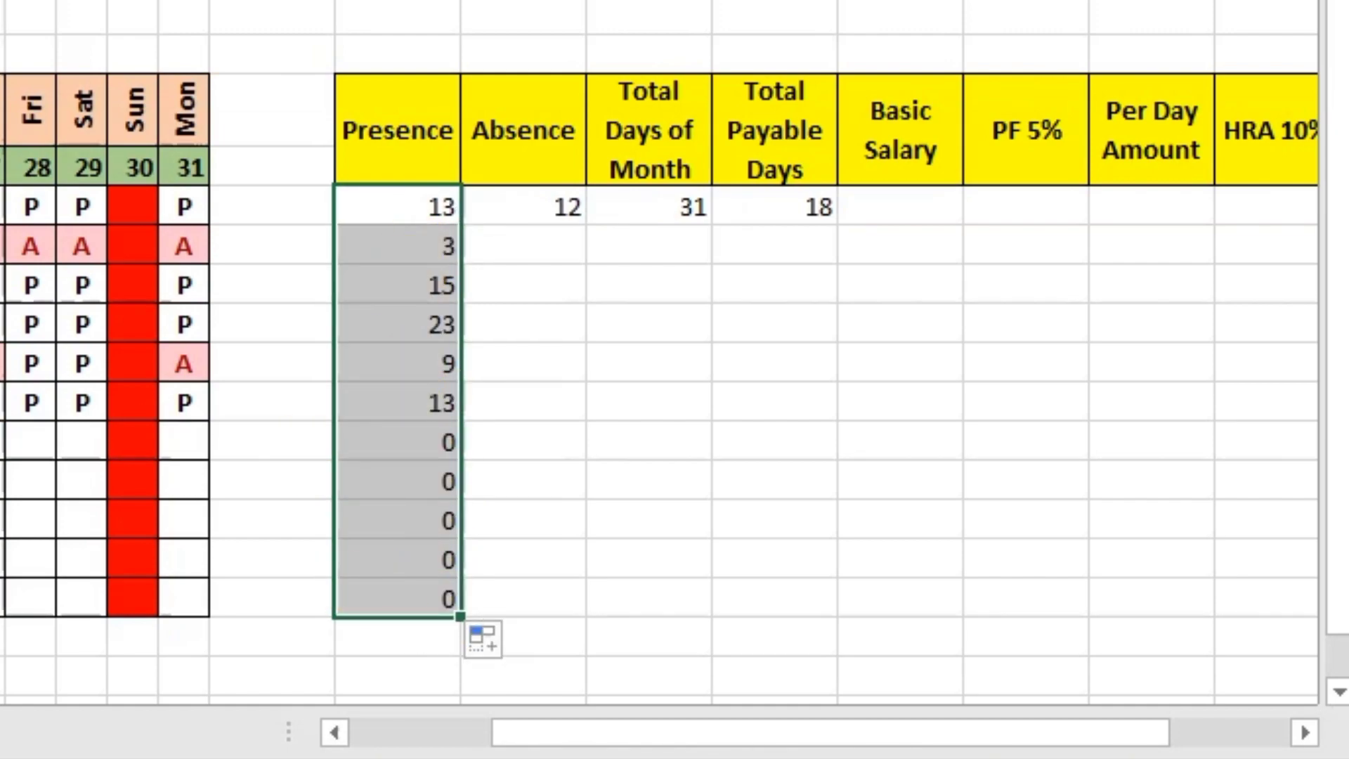
{"action": "left_click", "coordinate": [570, 206]}
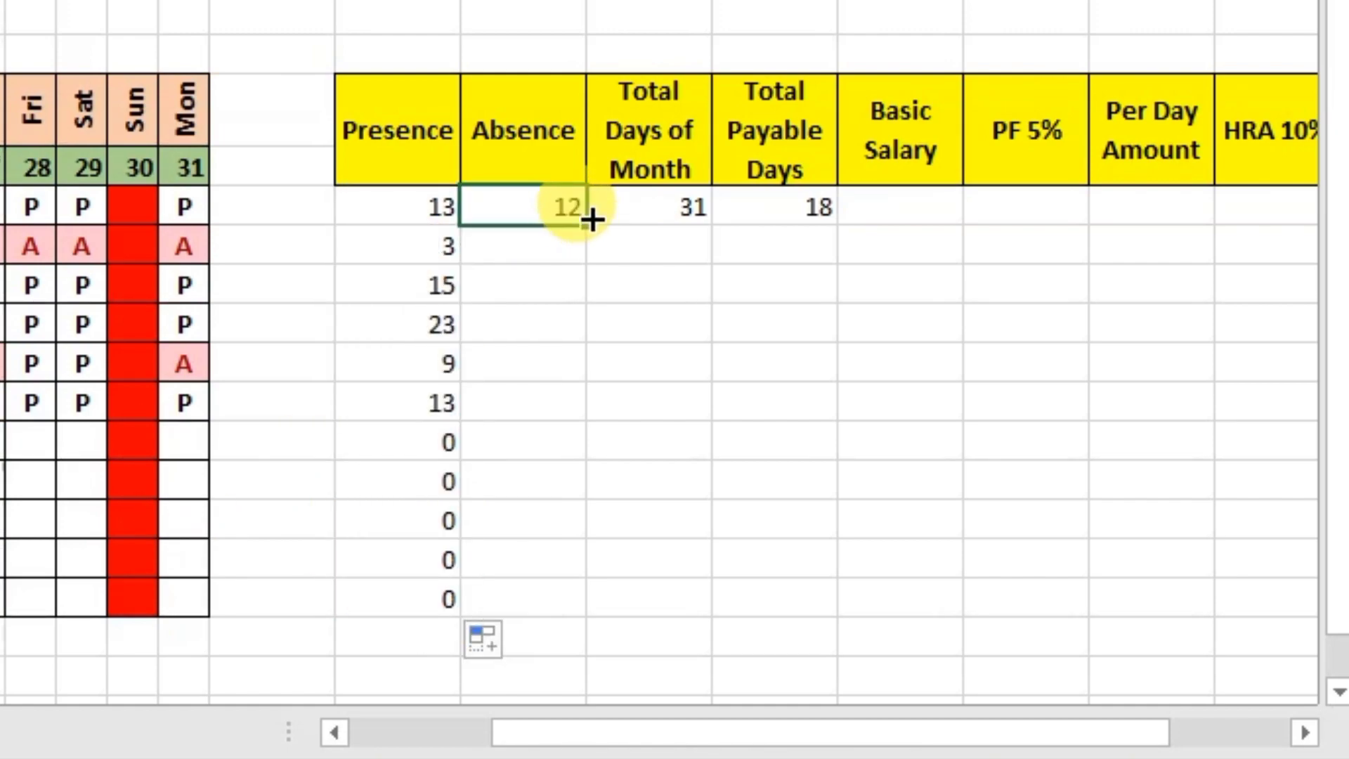
{"action": "double_click", "coordinate": [586, 227]}
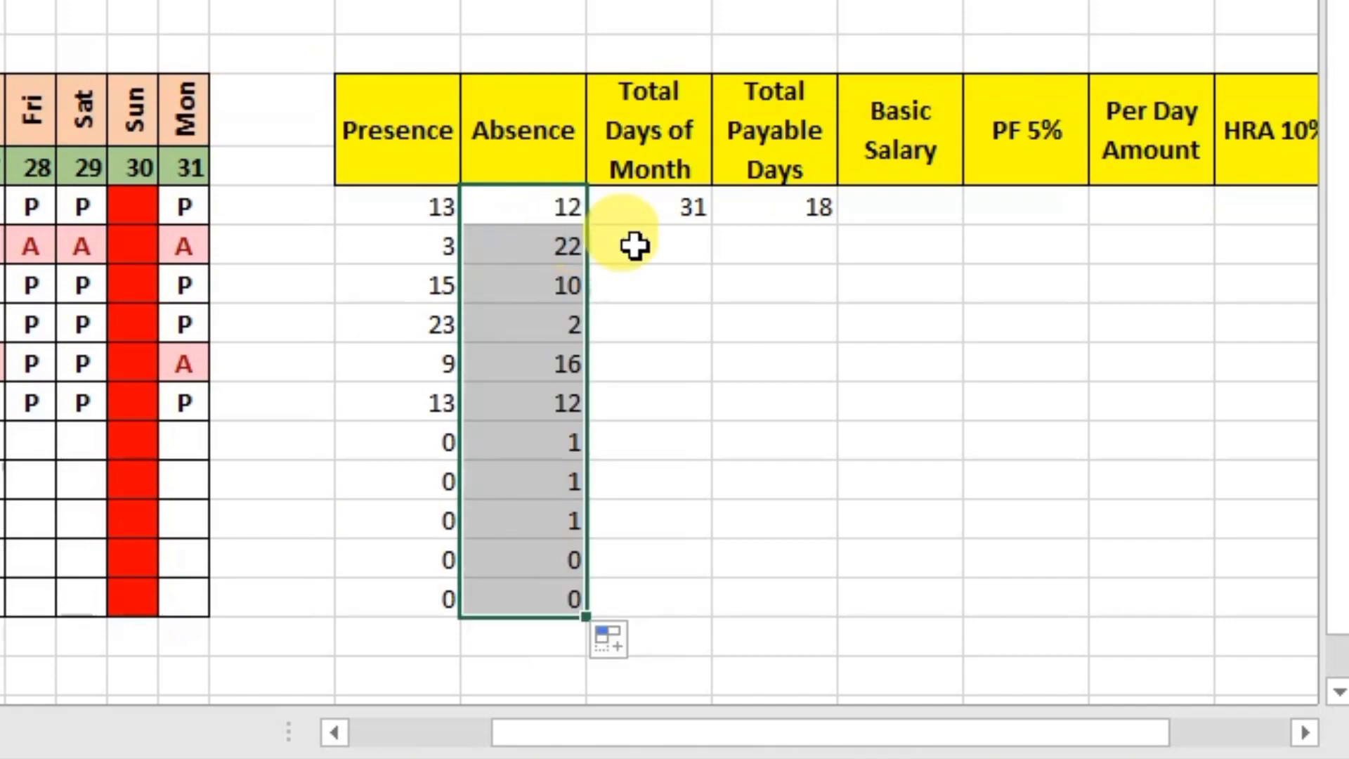
Fill the Total Days of Month and Total Payable Days formulas from AN10 and AO10 down to row 20.
{"action": "left_click", "coordinate": [667, 203]}
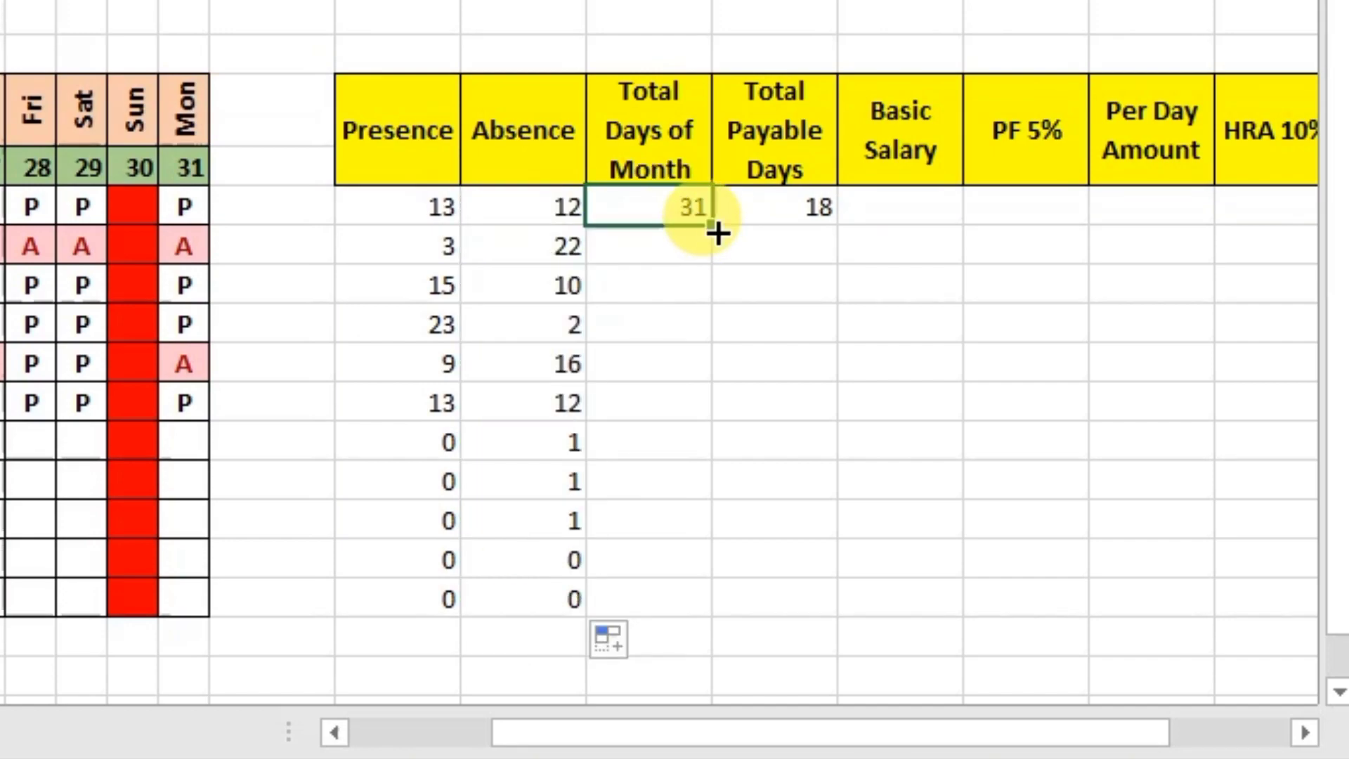
{"action": "double_click", "coordinate": [712, 226]}
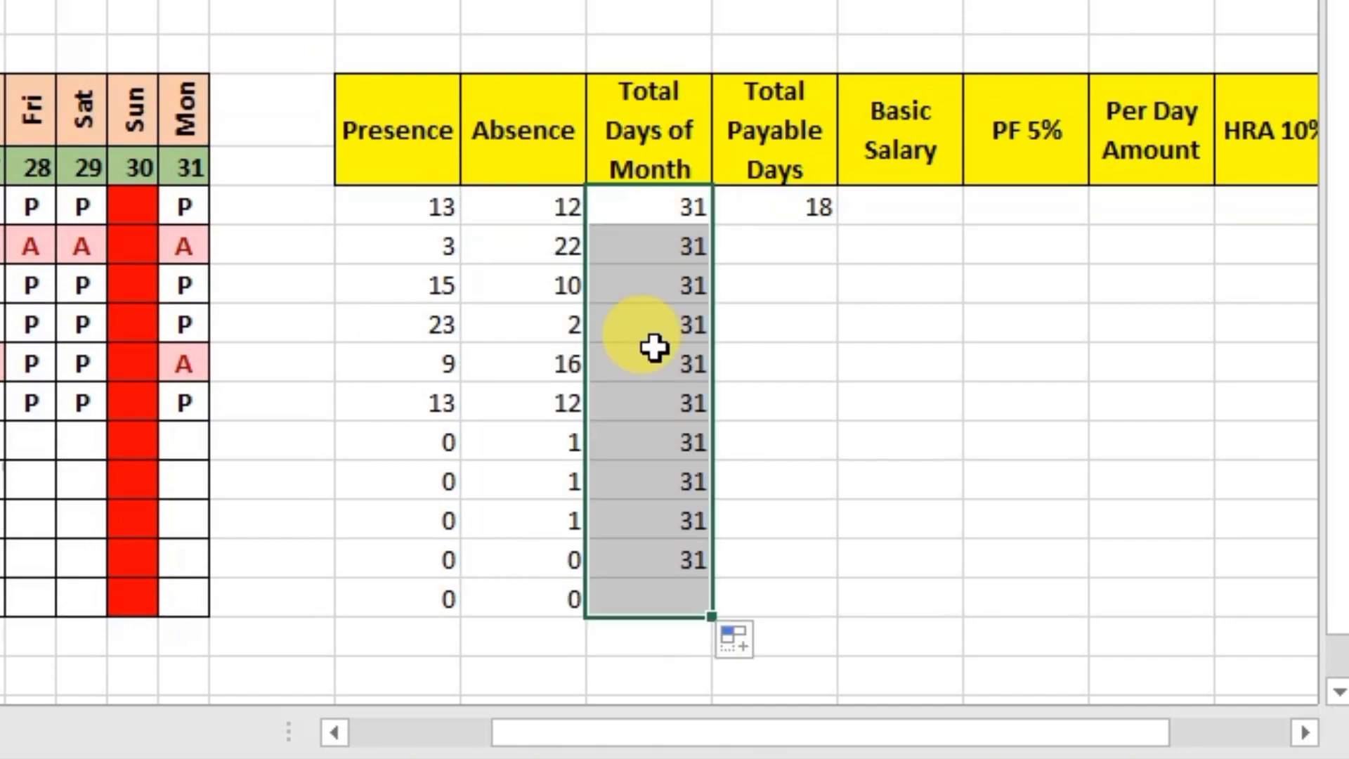
{"action": "left_click", "coordinate": [807, 208]}
{"action": "double_click", "coordinate": [843, 232]}
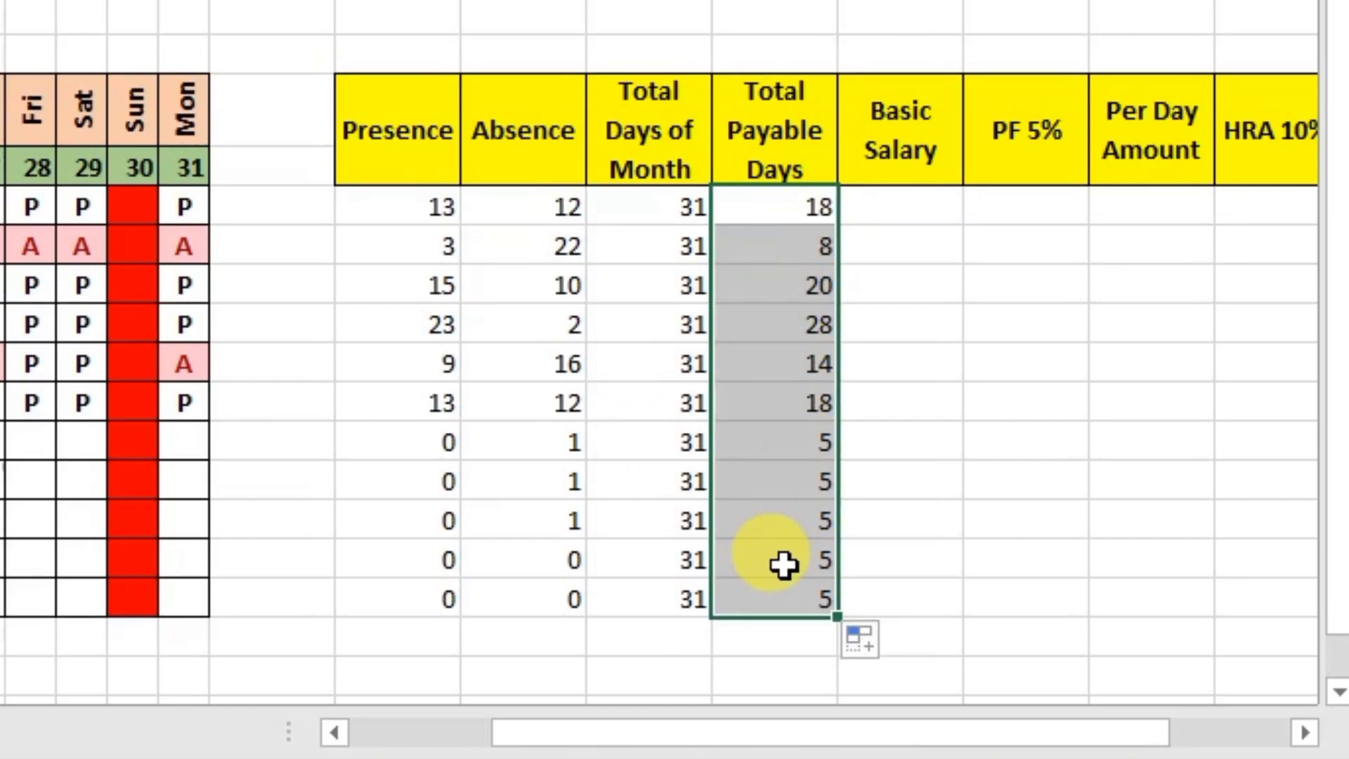
Examine the payable days calculated for the last rows, where no attendance is entered, against the attendance grid.
{"action": "left_click", "coordinate": [778, 520]}
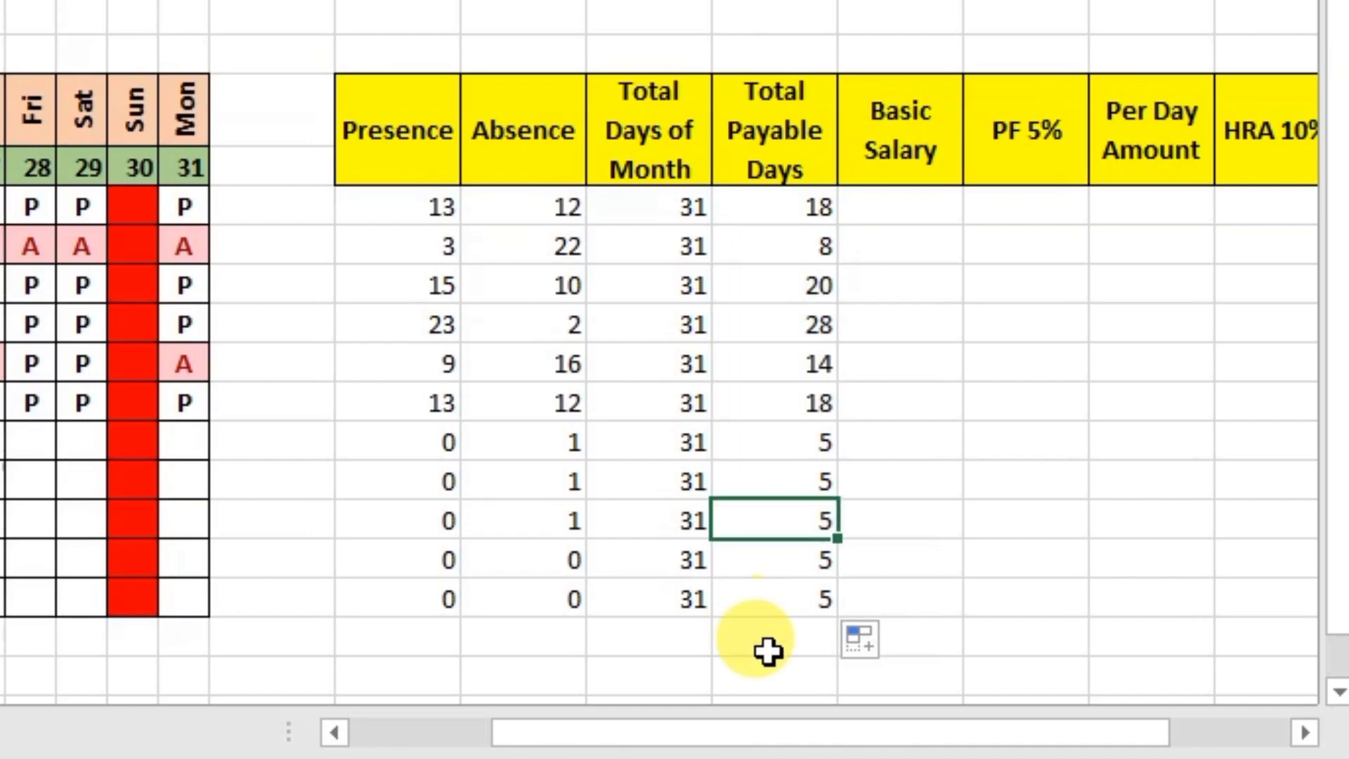
{"action": "left_click", "coordinate": [798, 594]}
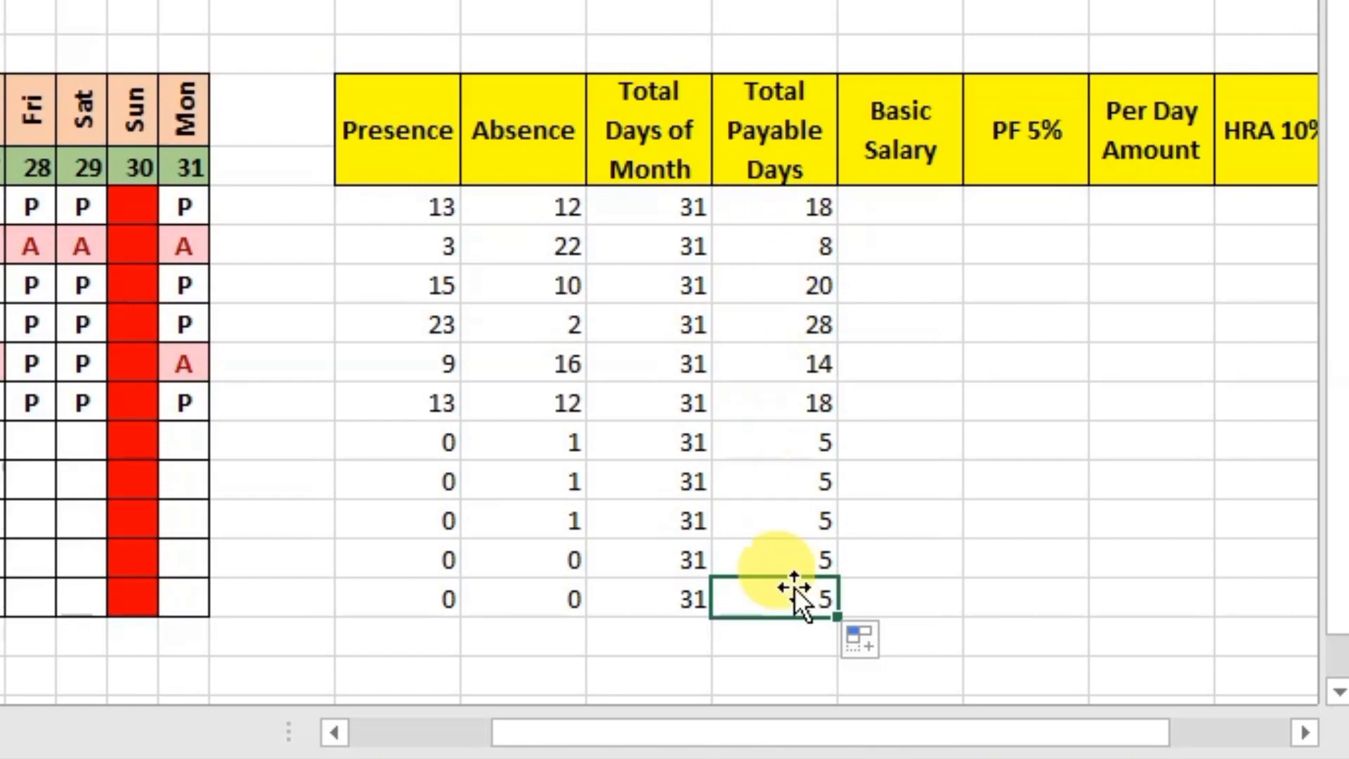
{"action": "left_click_drag", "start_coordinate": [713, 732], "coordinate": [619, 732]}
{"action": "left_click_drag", "start_coordinate": [0, 644], "coordinate": [691, 675]}
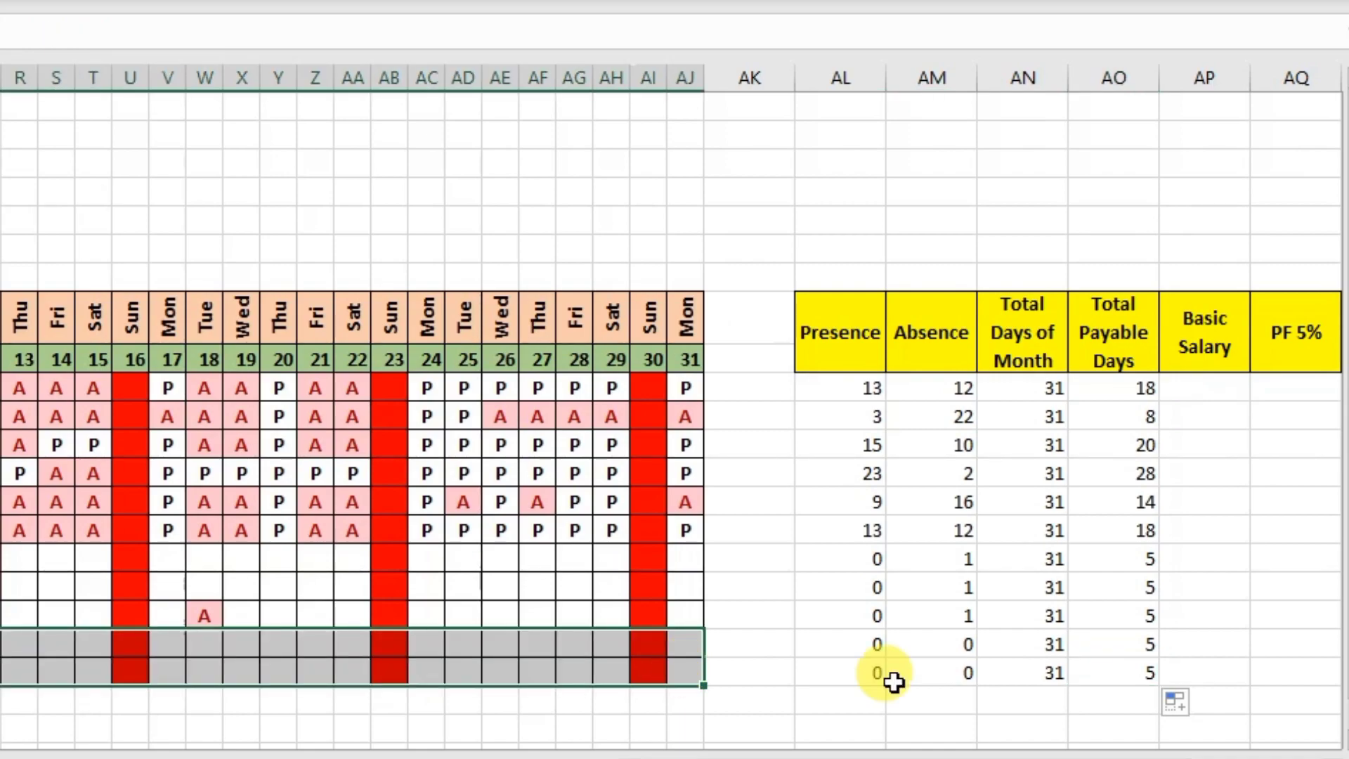
{"action": "left_click", "coordinate": [1139, 639]}
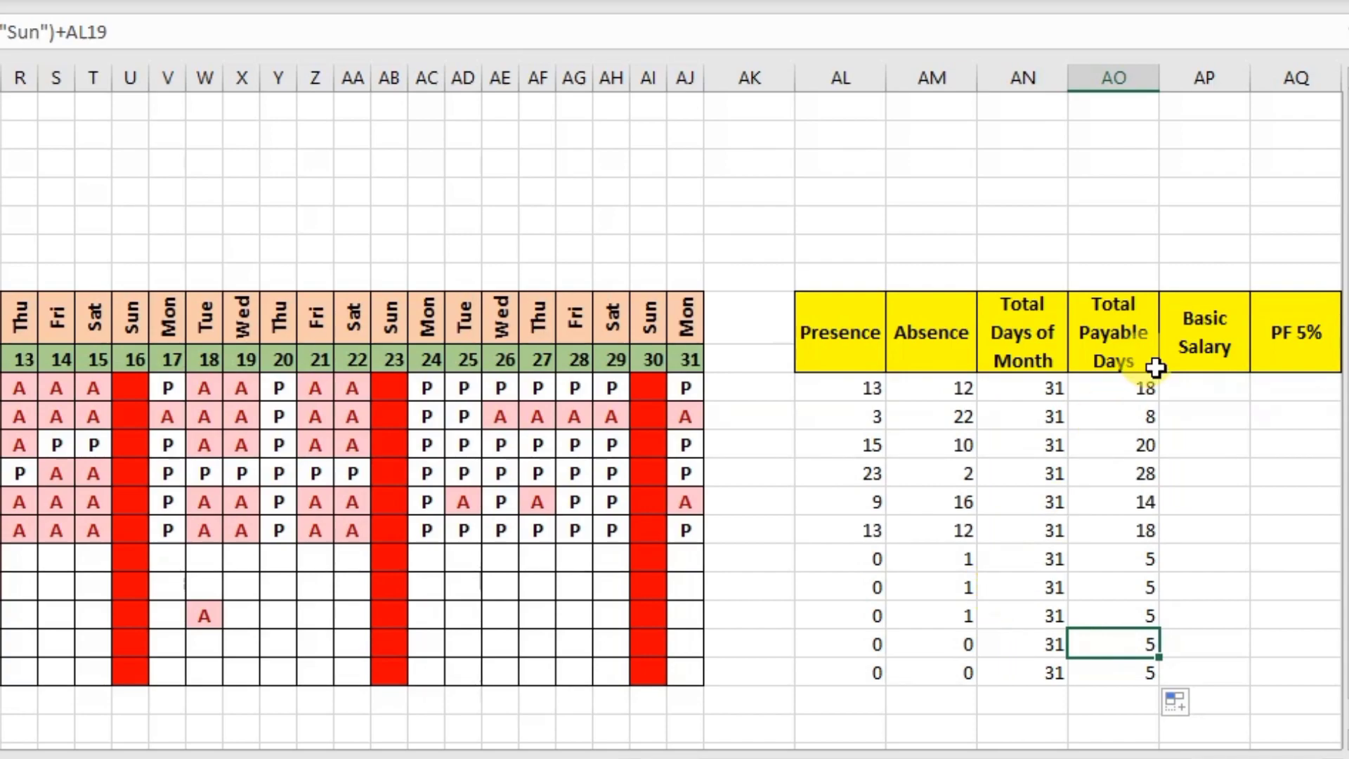
Start wrapping the Total Payable Days formula in AO10 in an IF function with a logical test on the presence count in AL10.
{"action": "left_click", "coordinate": [1114, 386]}
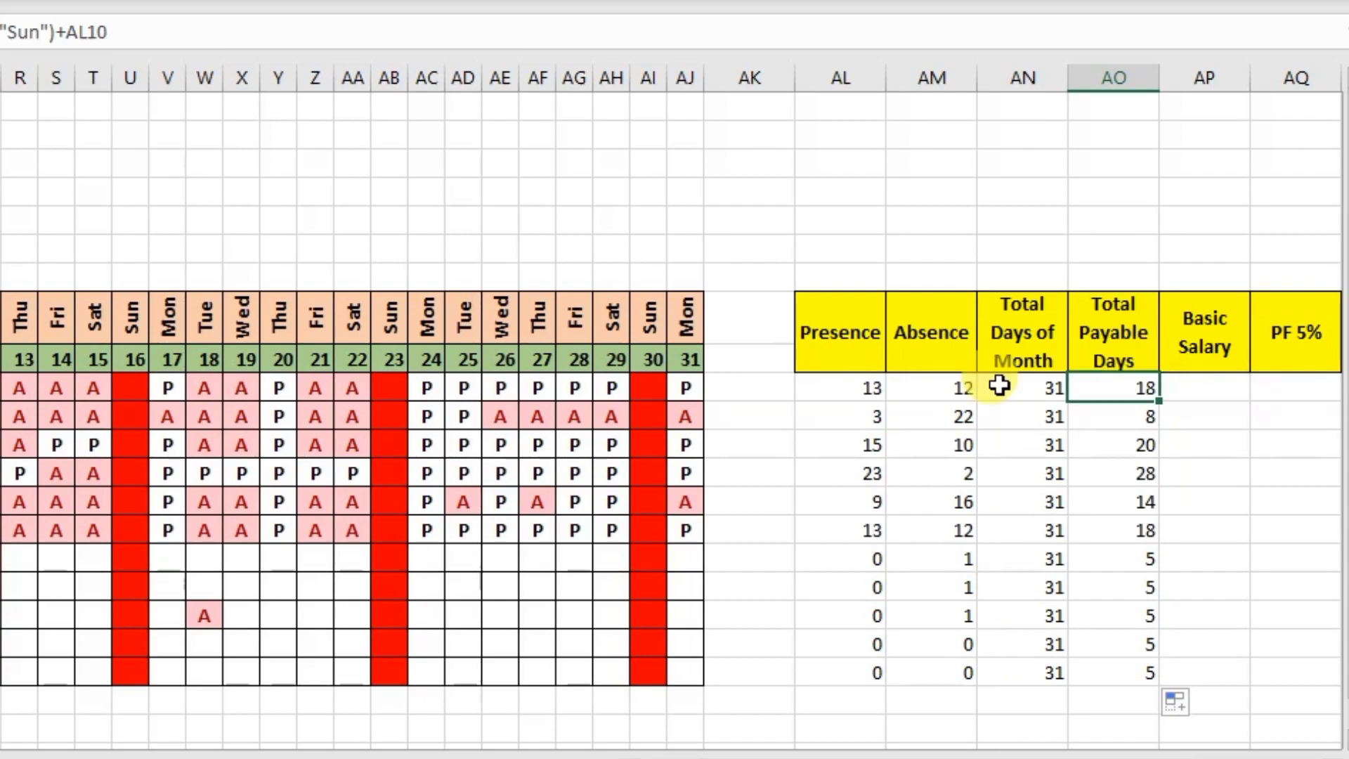
{"action": "double_click", "coordinate": [1113, 383]}
{"action": "left_click_drag", "start_coordinate": [1016, 738], "coordinate": [1075, 741]}
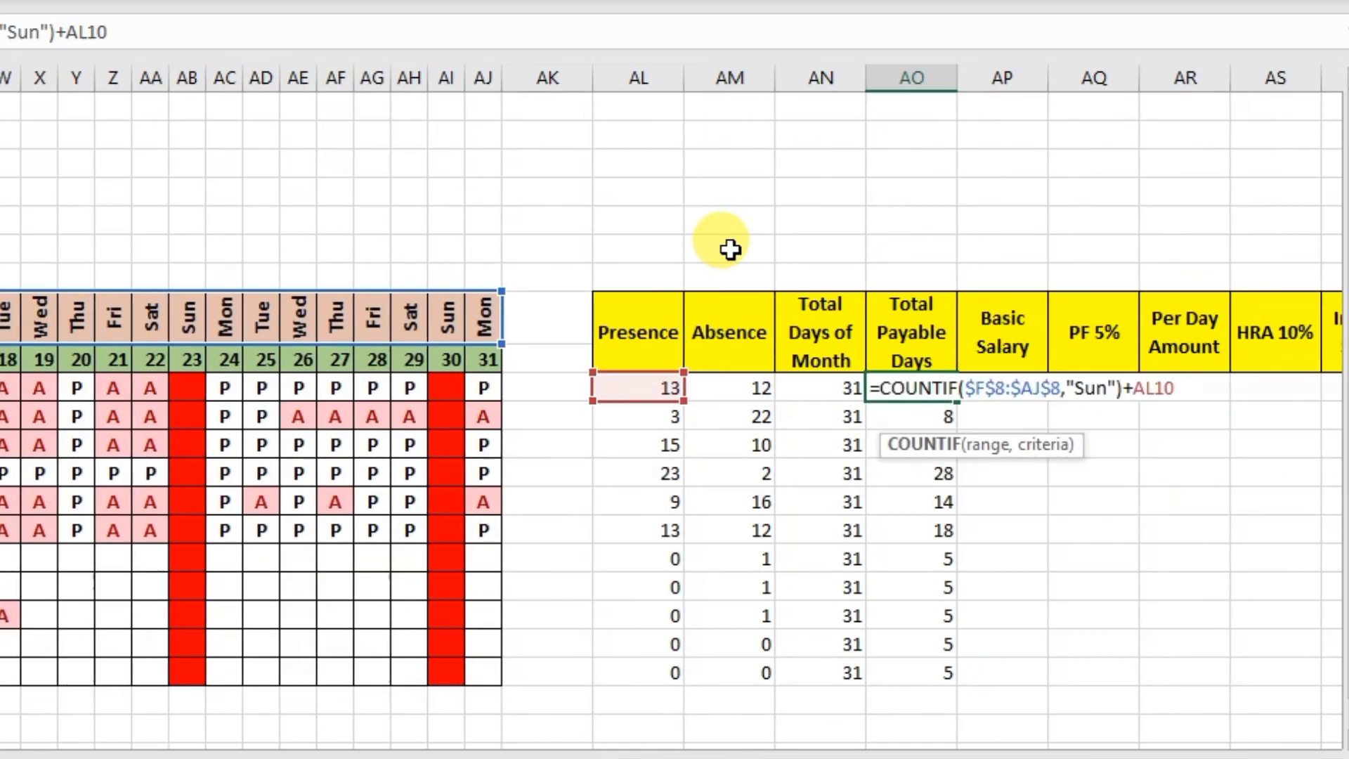
{"action": "left_click", "coordinate": [878, 389]}
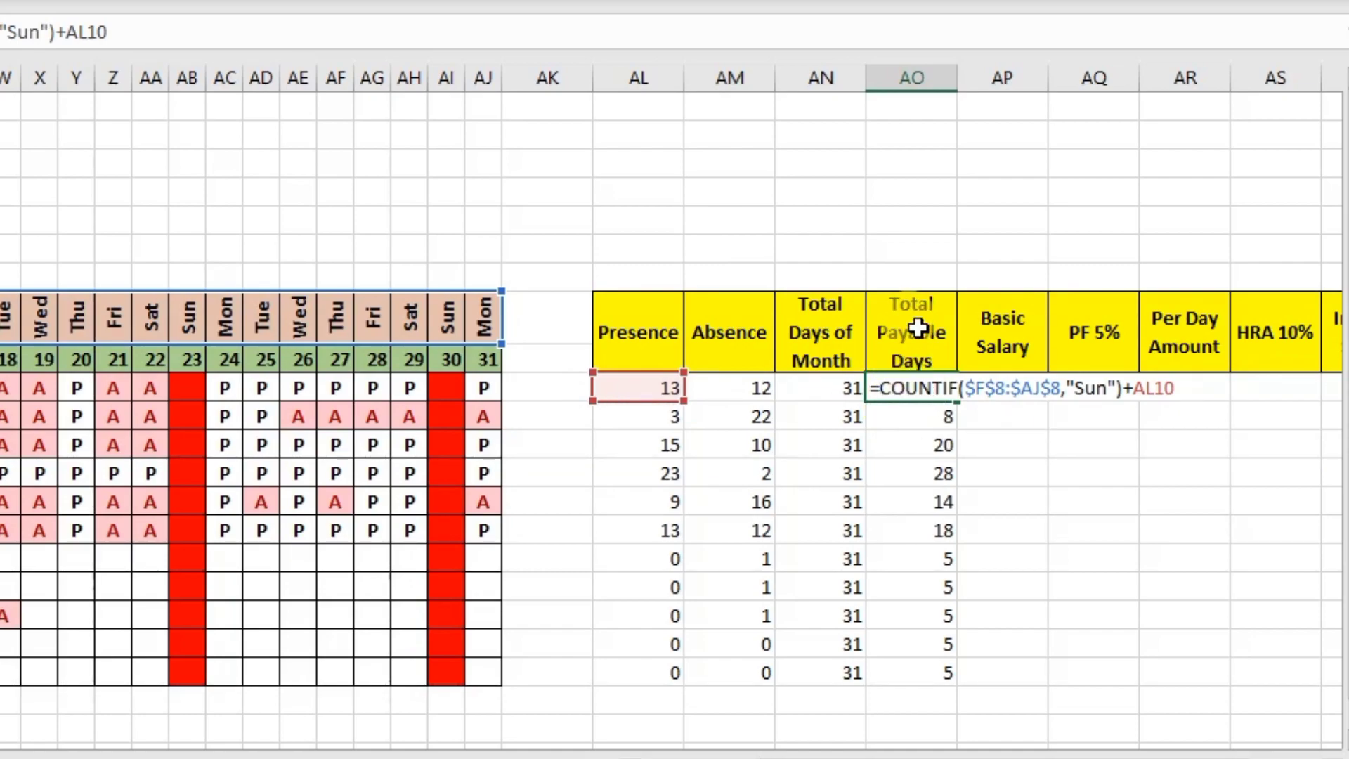
{"action": "type", "text": "if"}
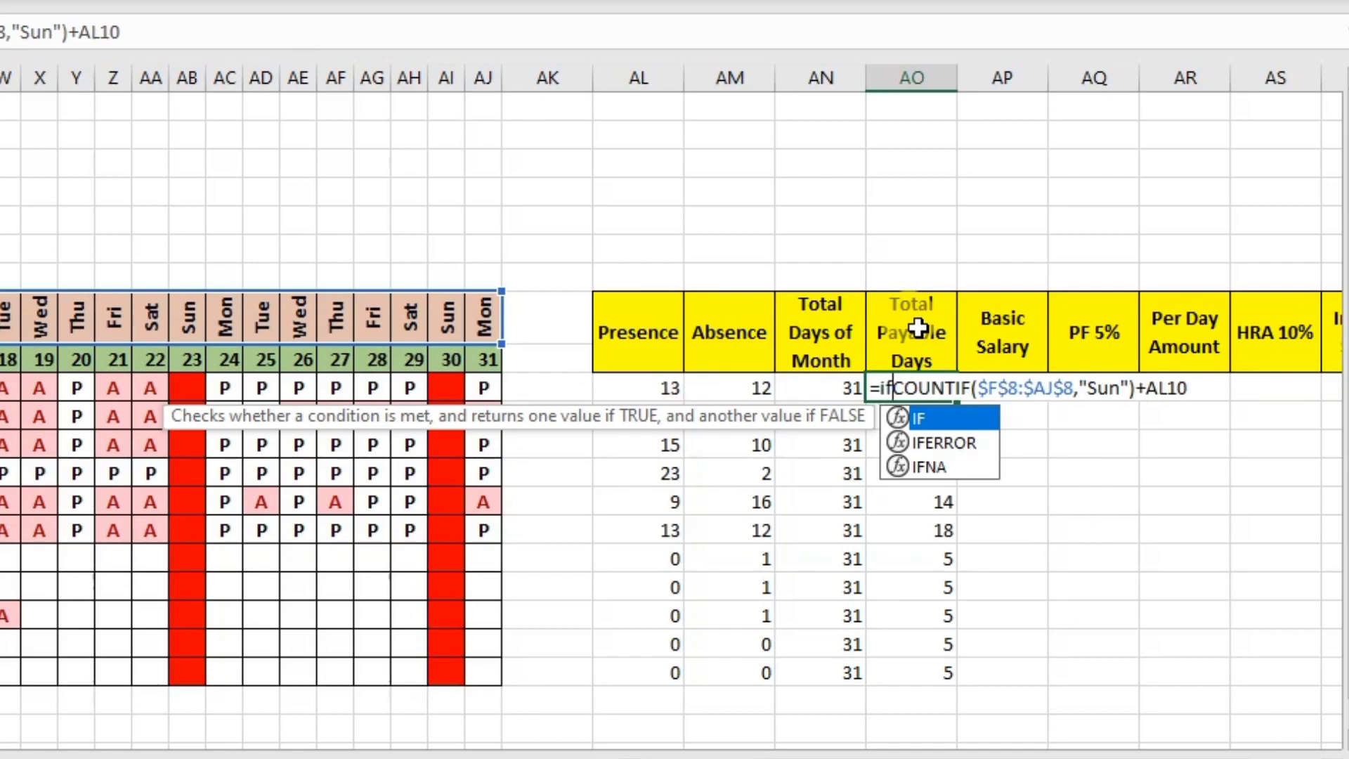
{"action": "type", "text": "("}
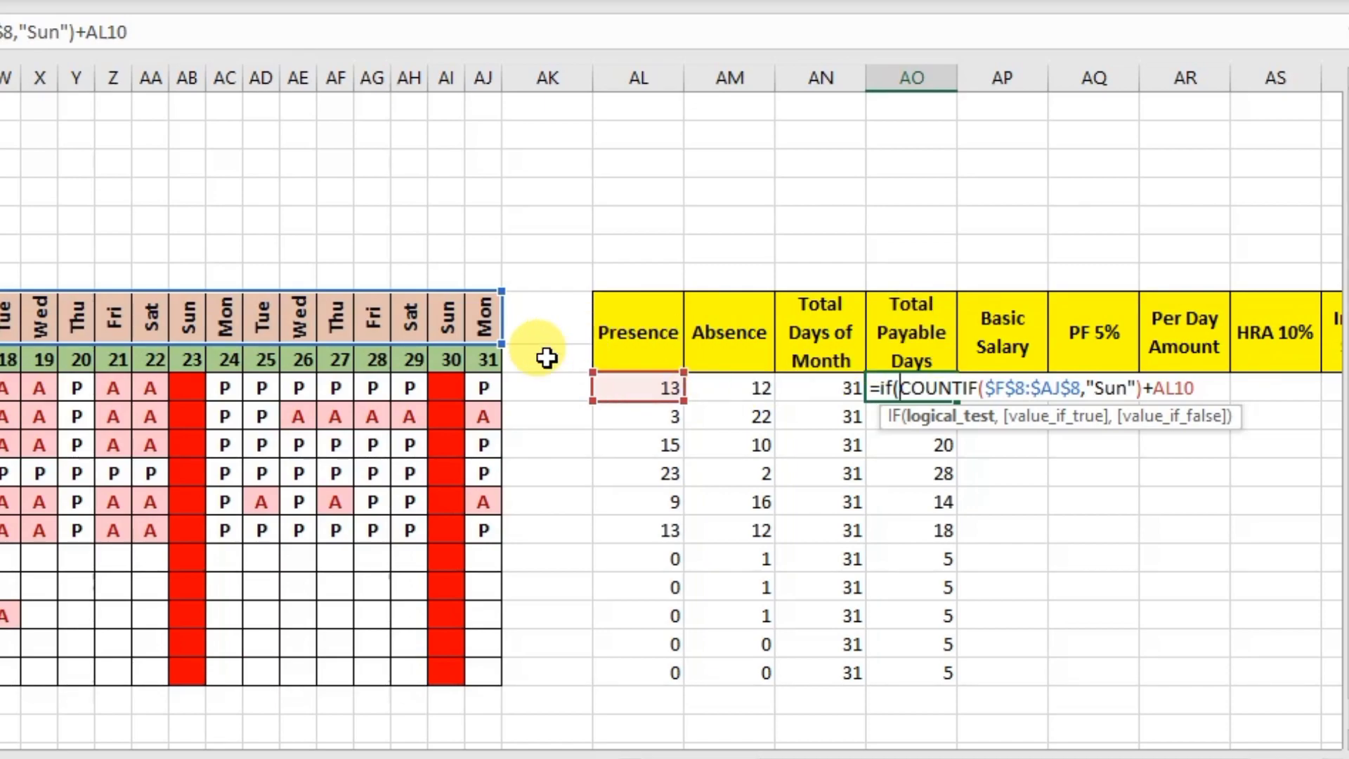
{"action": "left_click", "coordinate": [640, 388]}
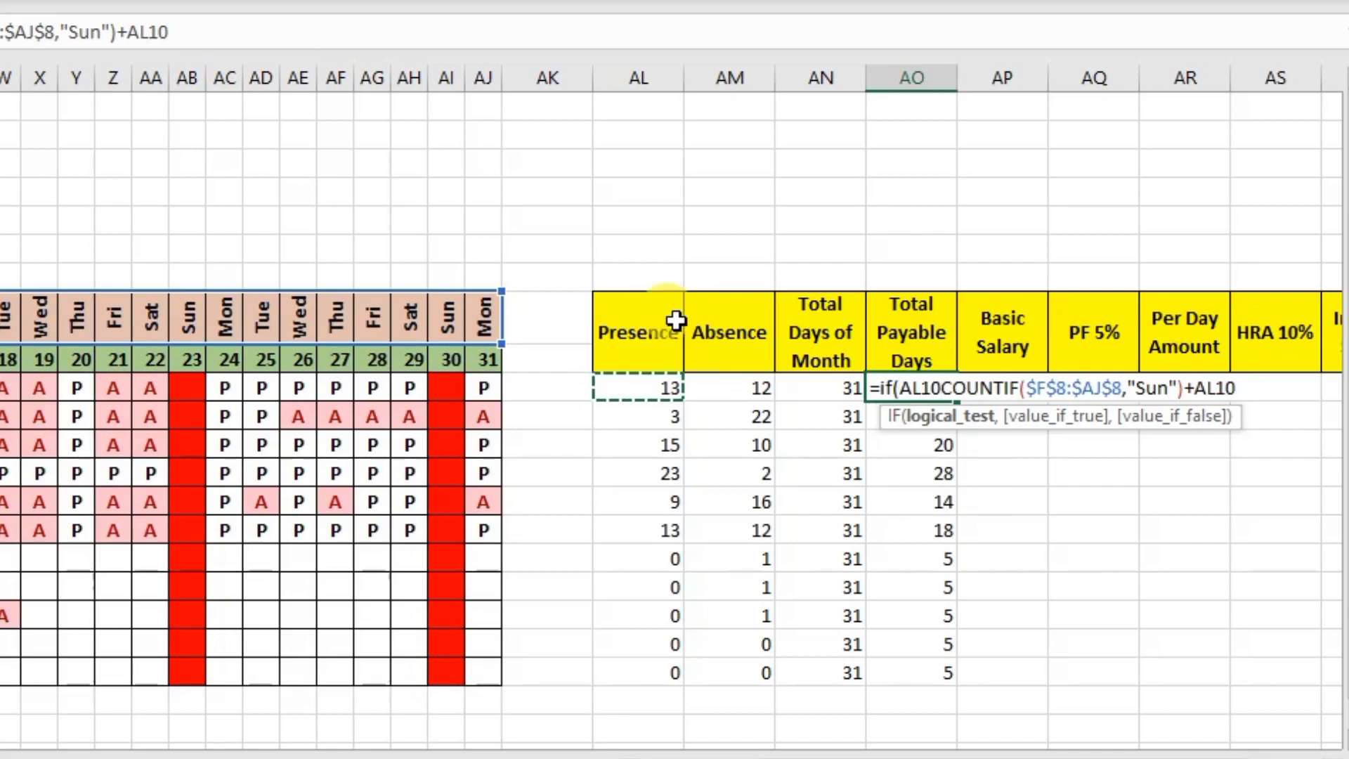
{"action": "type", "text": "="}
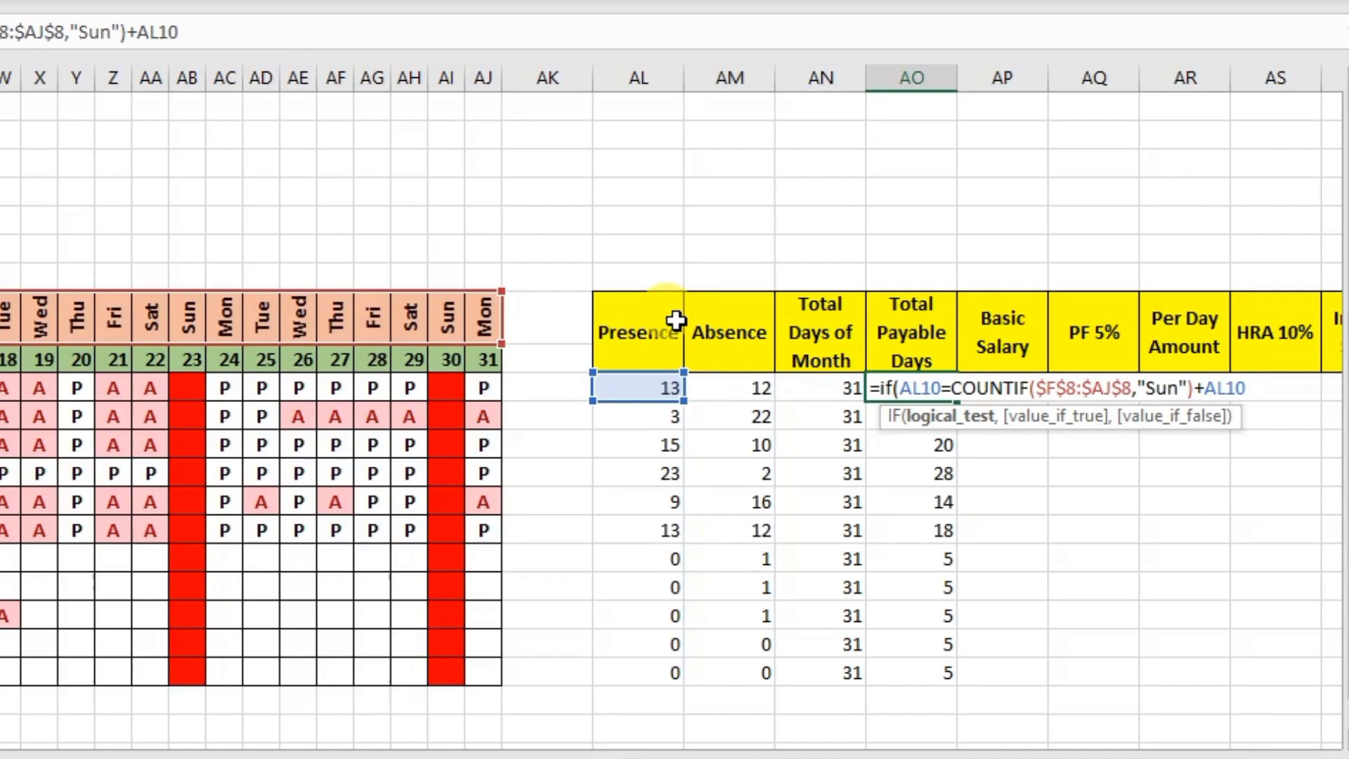
{"action": "key", "text": "Return"}
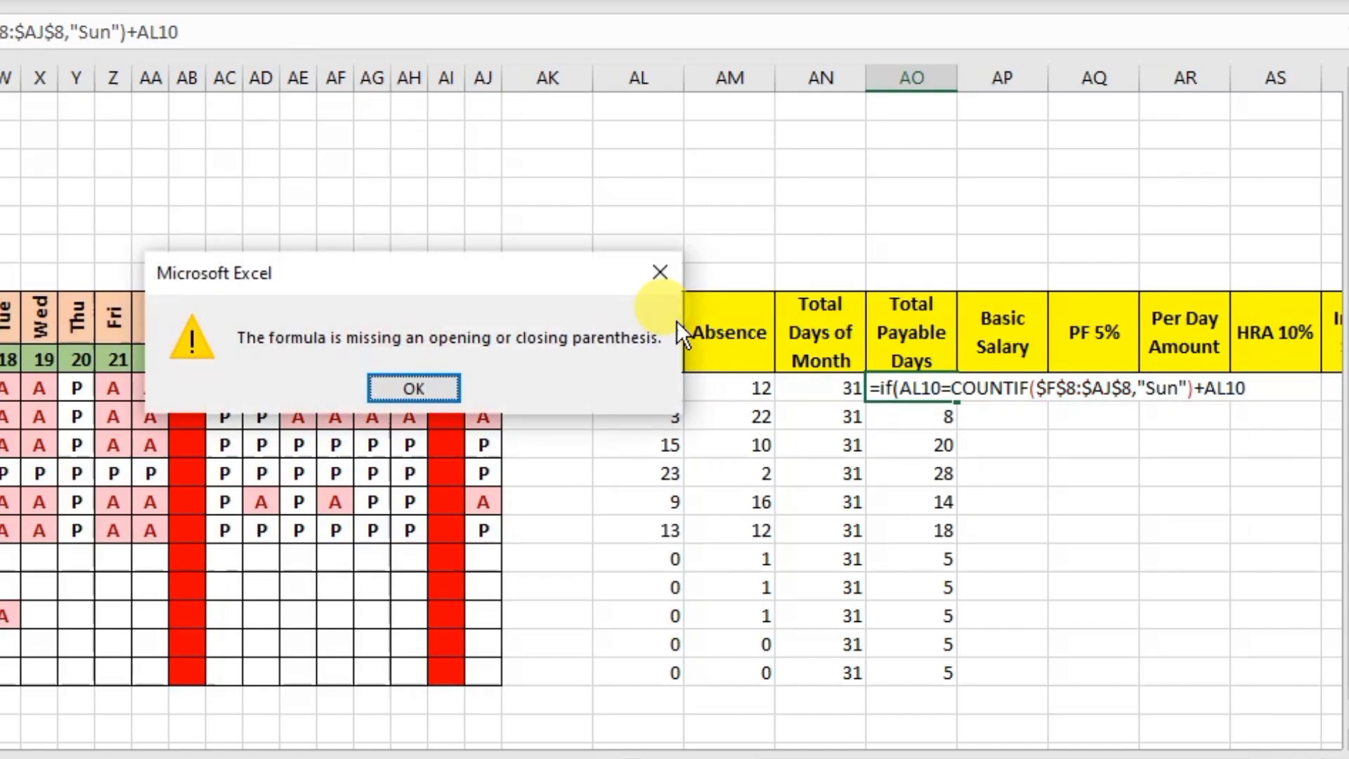
{"action": "left_click", "coordinate": [659, 273]}
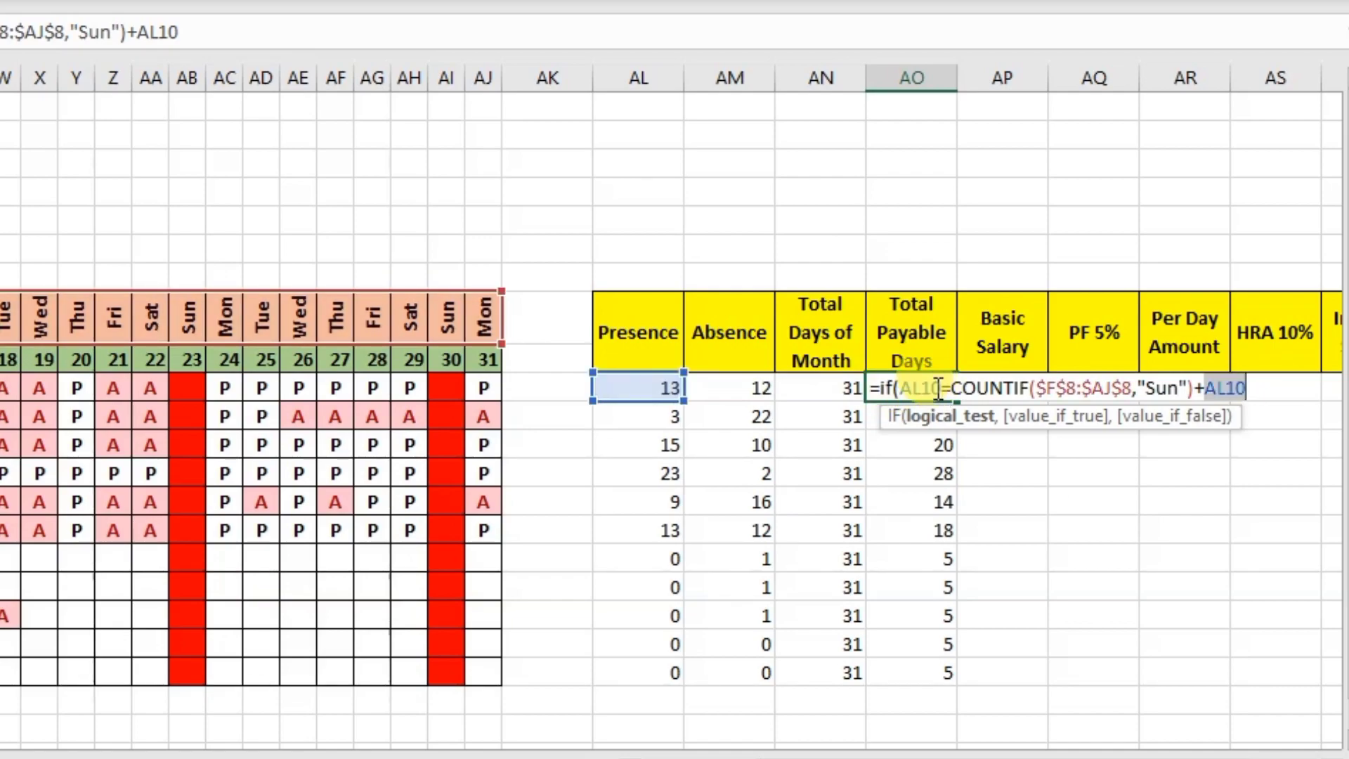
Complete the formula in AO10 as =IF(AL10=0,0,COUNTIF($F$8:$AJ$8,"Sun")+AL10) and enter it.
{"action": "left_click", "coordinate": [940, 388]}
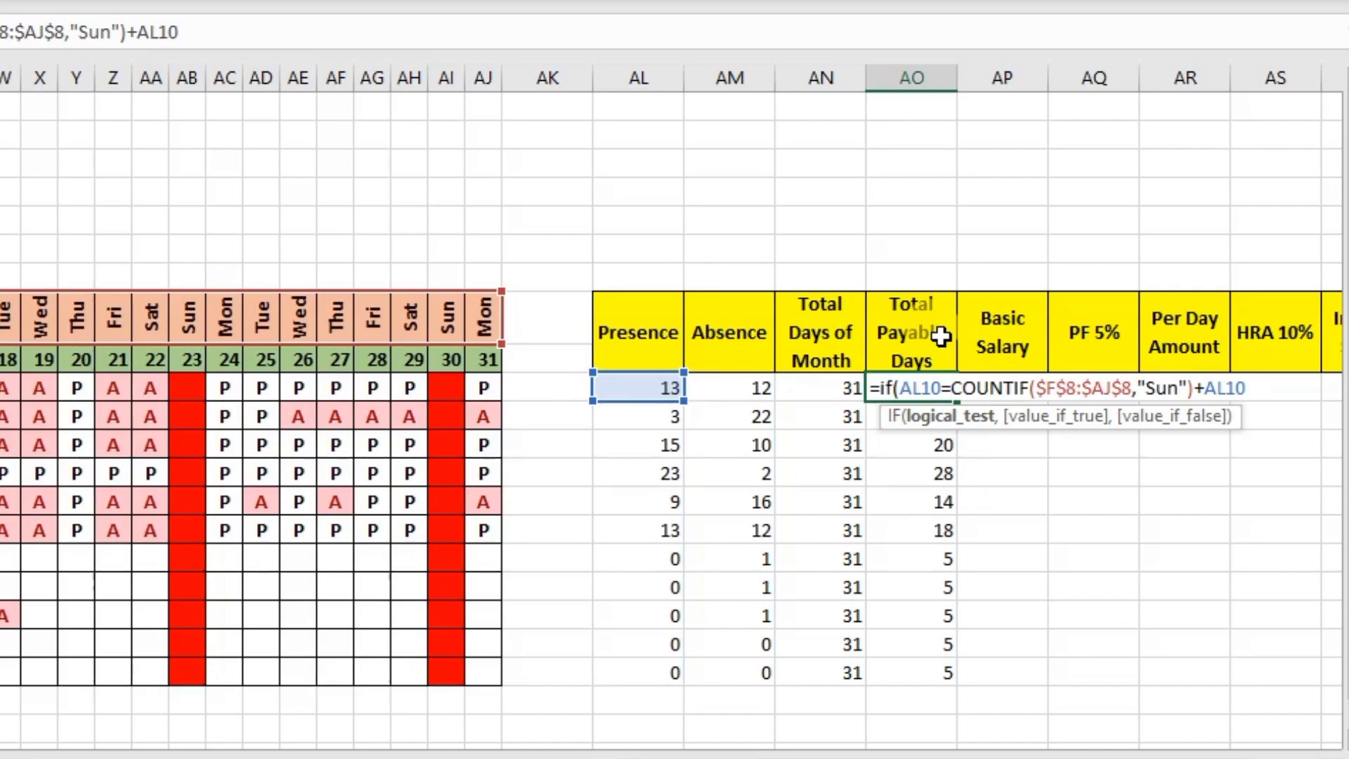
{"action": "type", "text": "0"}
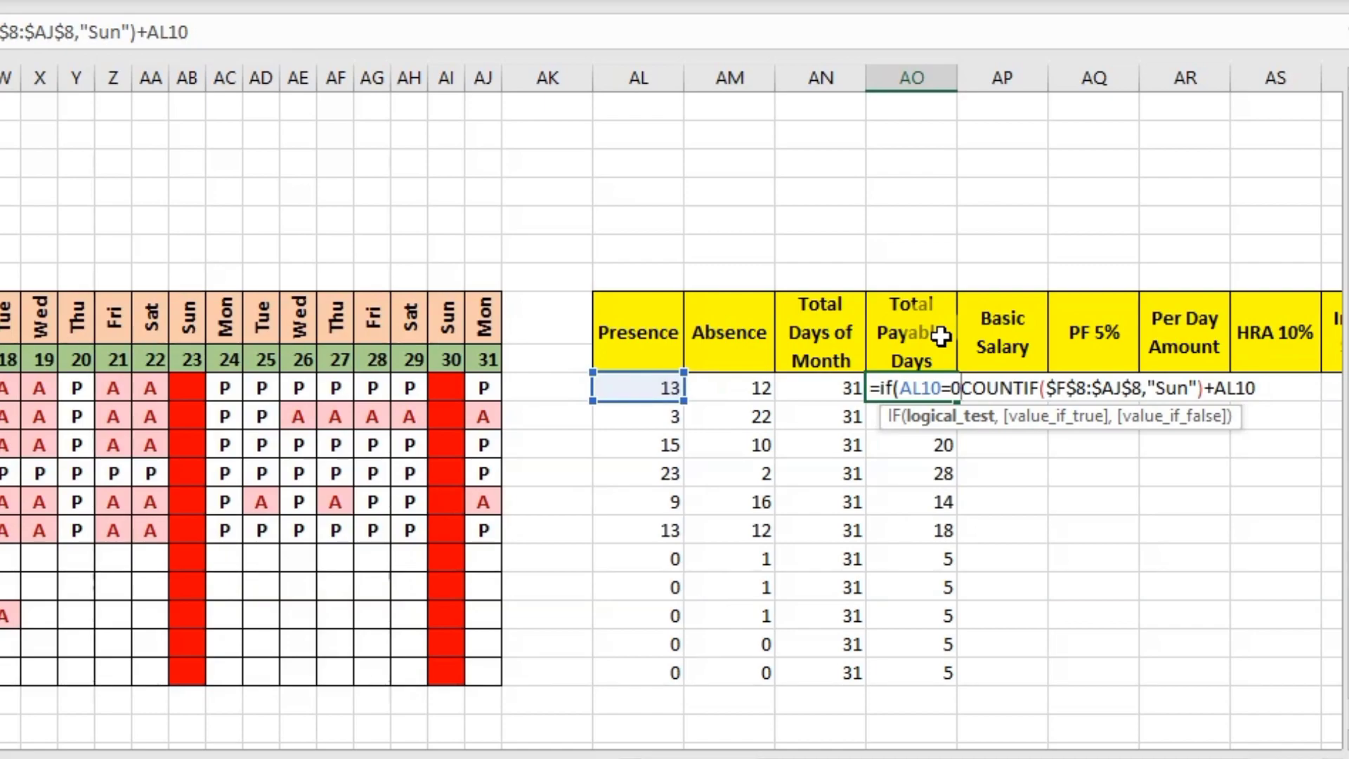
{"action": "type", "text": ","}
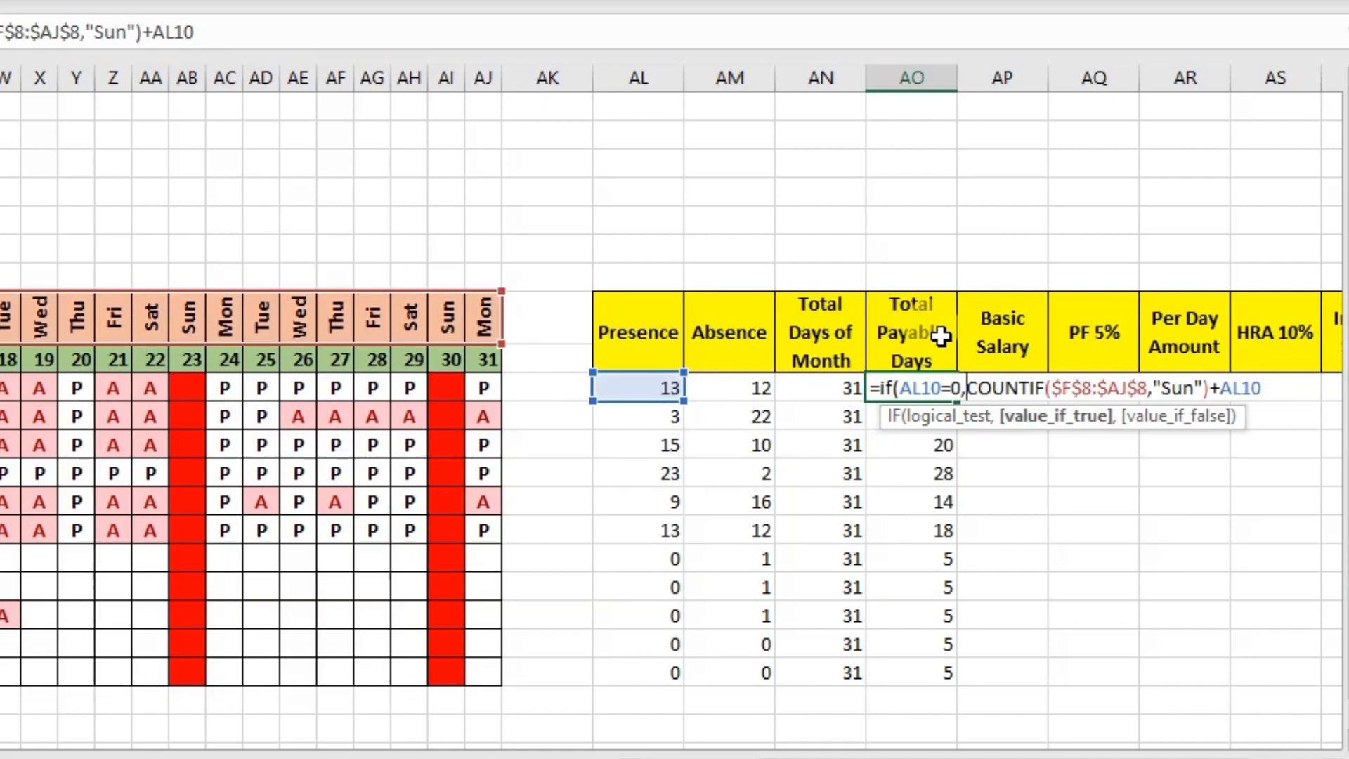
{"action": "type", "text": "0"}
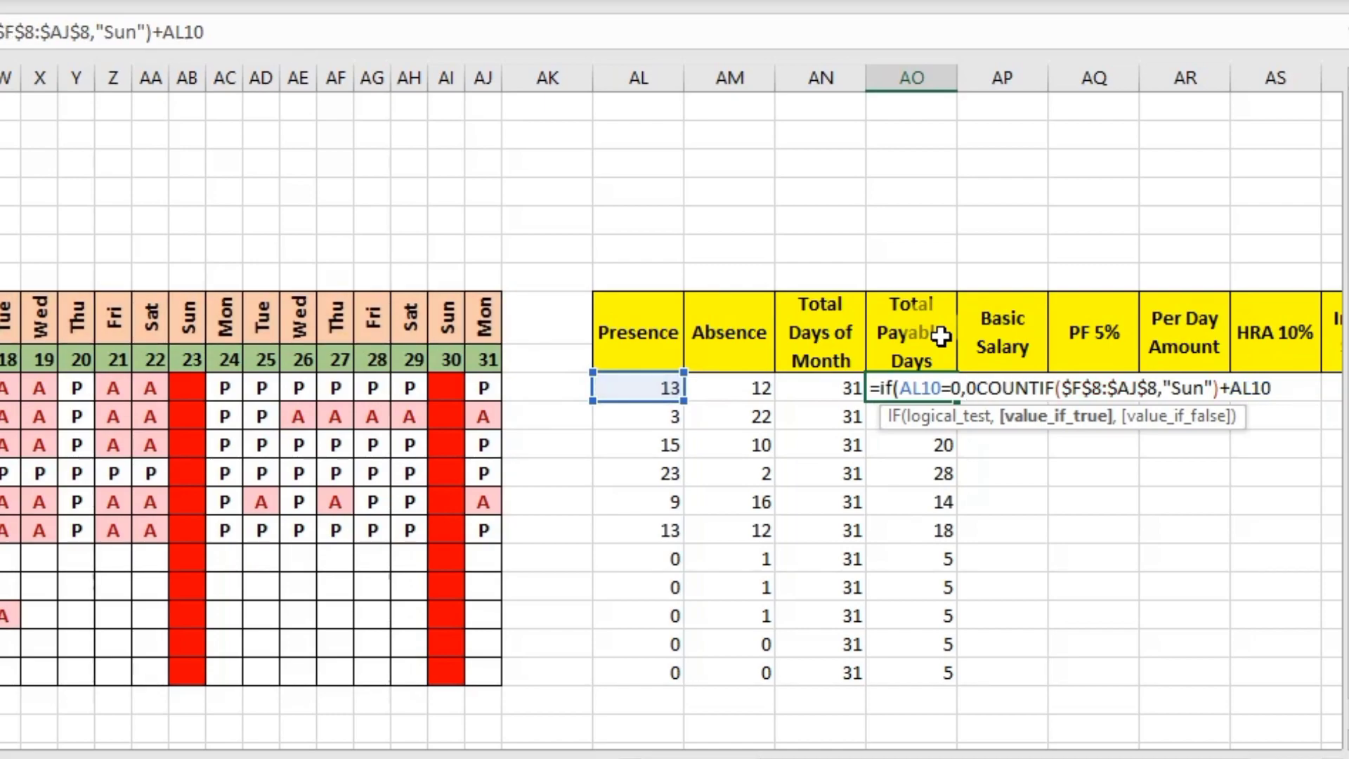
{"action": "type", "text": ","}
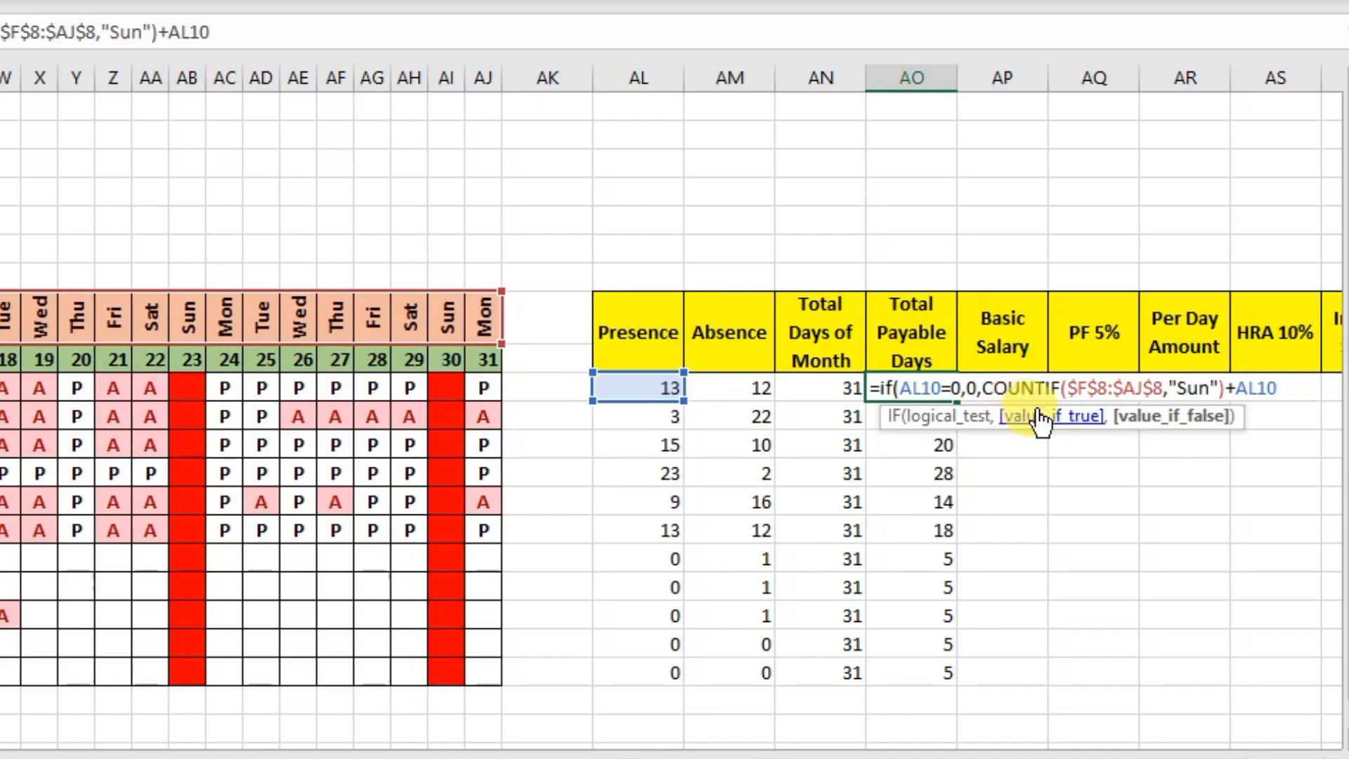
{"action": "left_click", "coordinate": [1280, 388]}
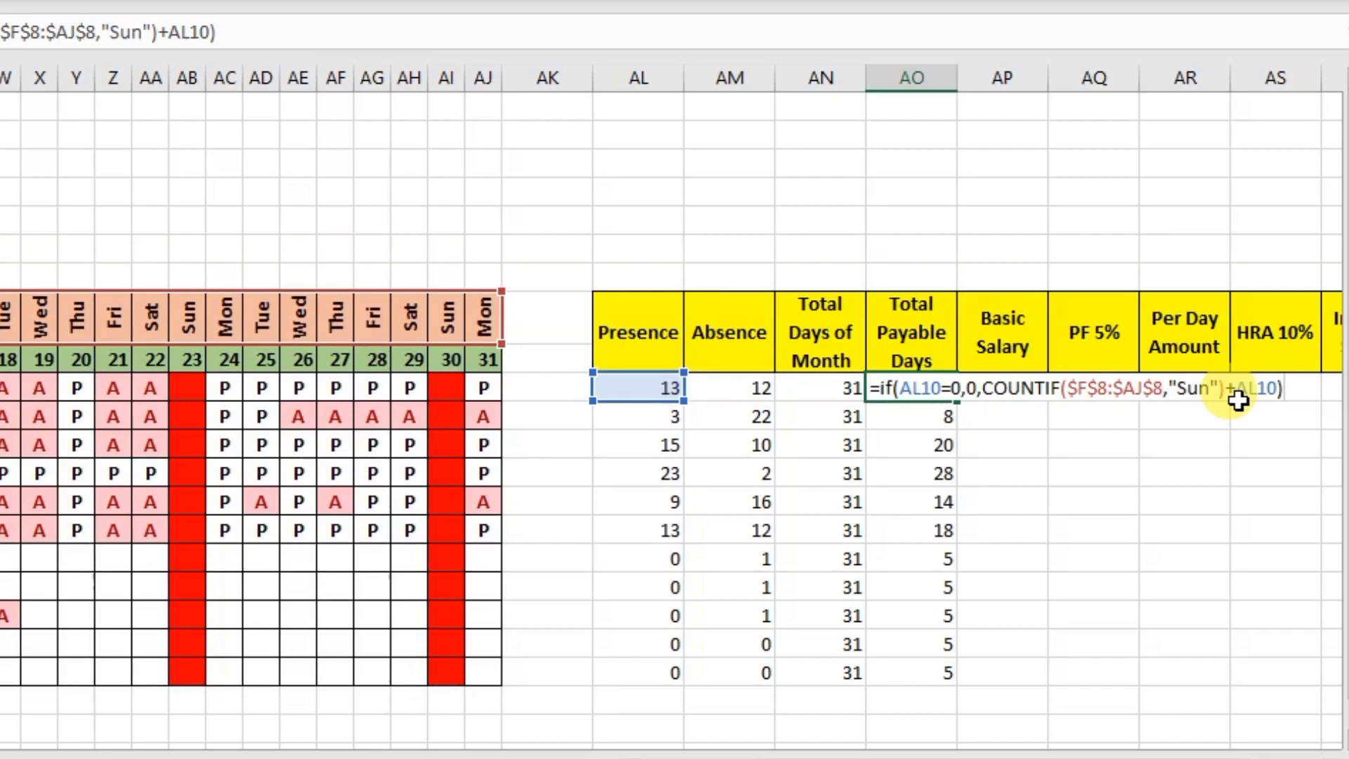
{"action": "key", "text": "Return"}
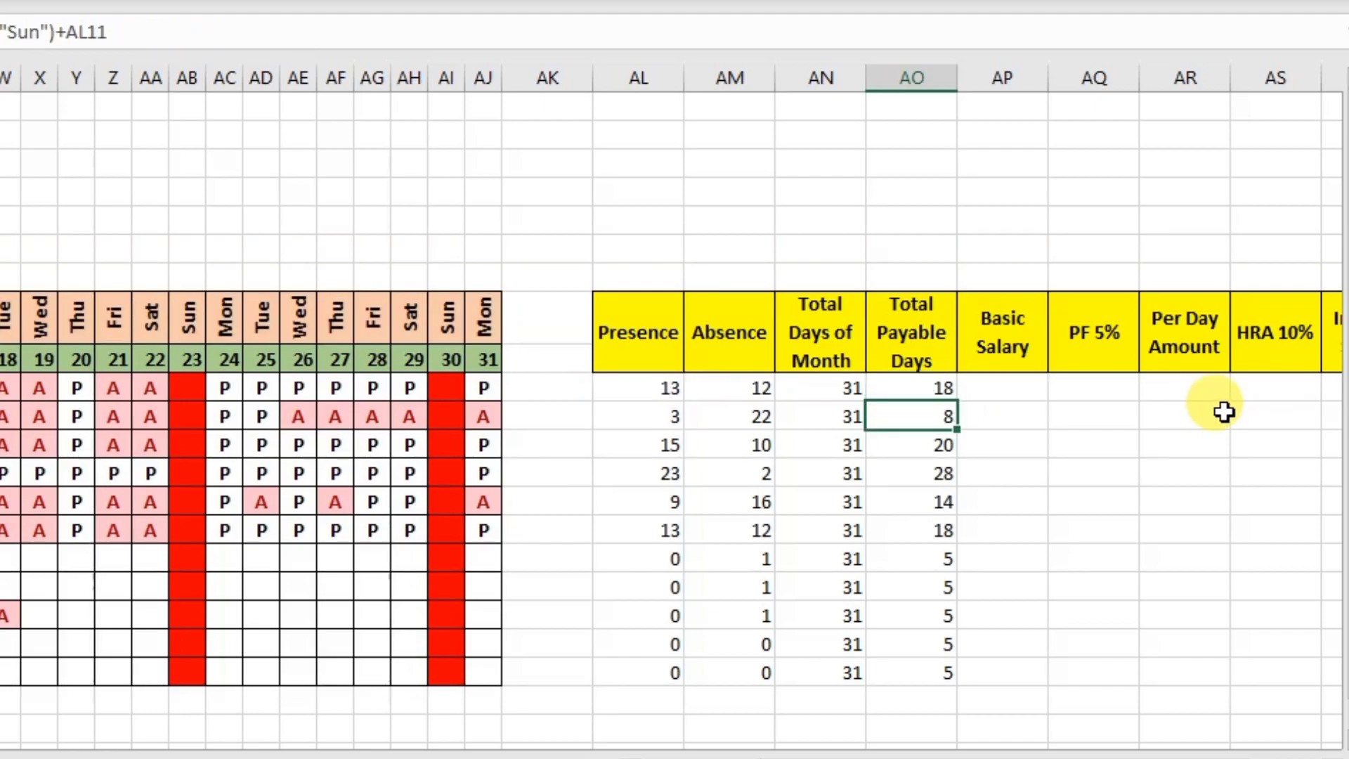
Fill the revised Total Payable Days formula from AO10 down to row 20 and check the rows without presence.
{"action": "left_click", "coordinate": [941, 391]}
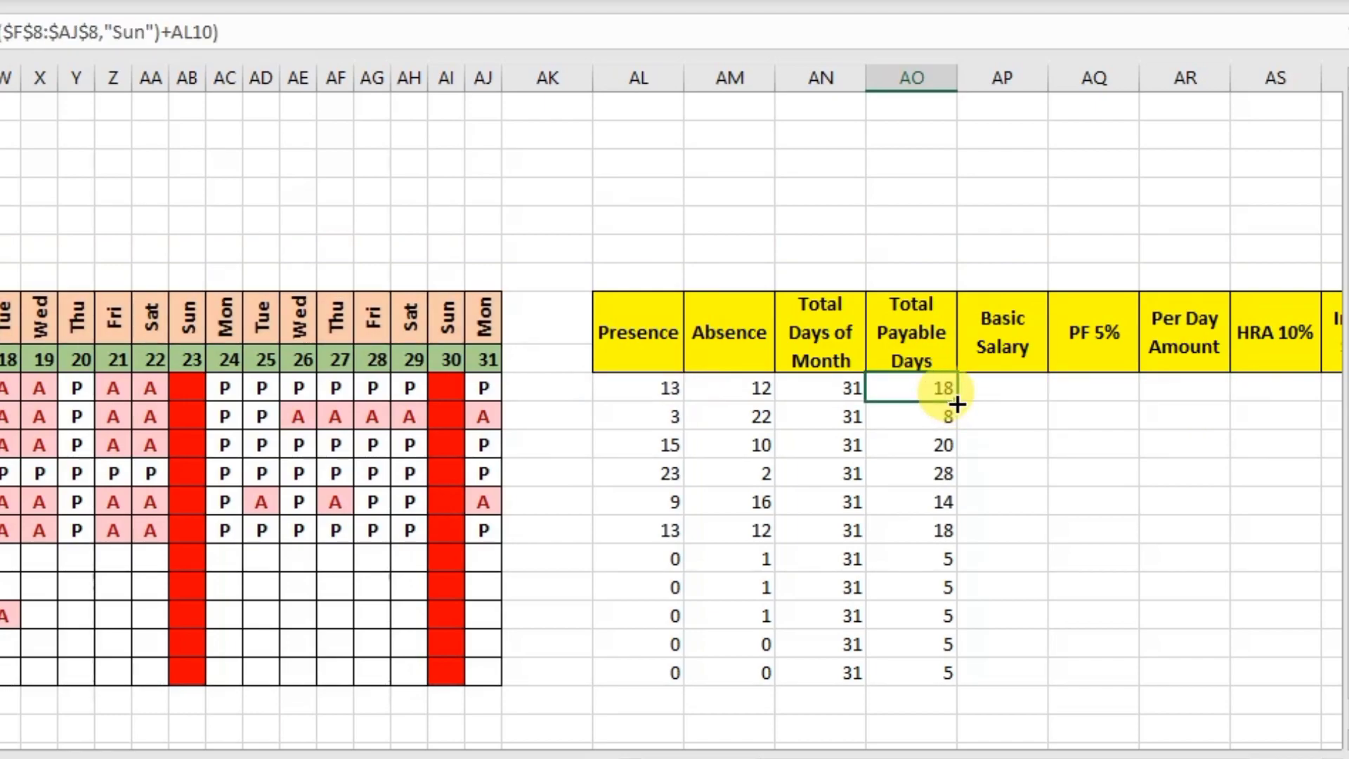
{"action": "double_click", "coordinate": [957, 401]}
{"action": "left_click", "coordinate": [934, 617]}
{"action": "left_click", "coordinate": [924, 670]}
{"action": "left_click", "coordinate": [927, 617]}
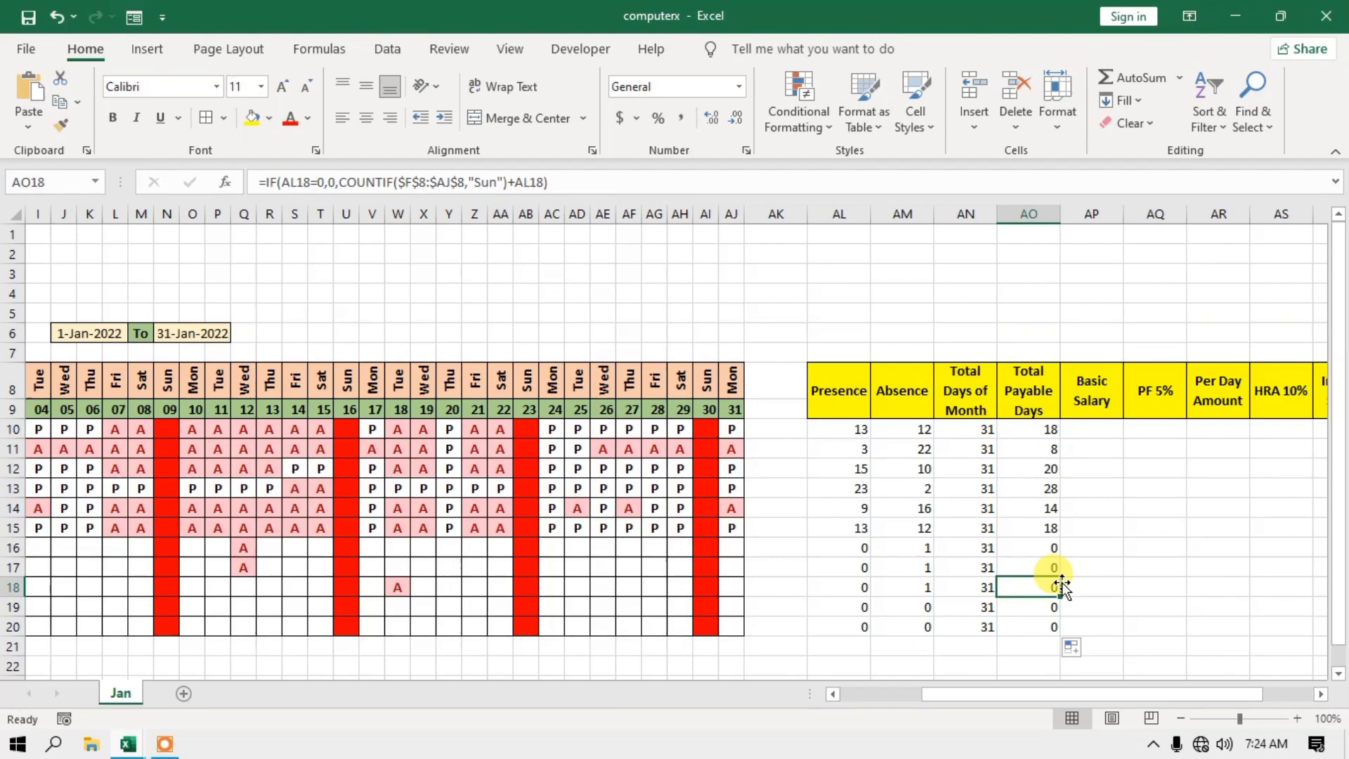
Switch to the attendance workbook and copy the Basic Salary values in AP10:AP20 of its Dec sheet.
{"action": "left_click", "coordinate": [1094, 432]}
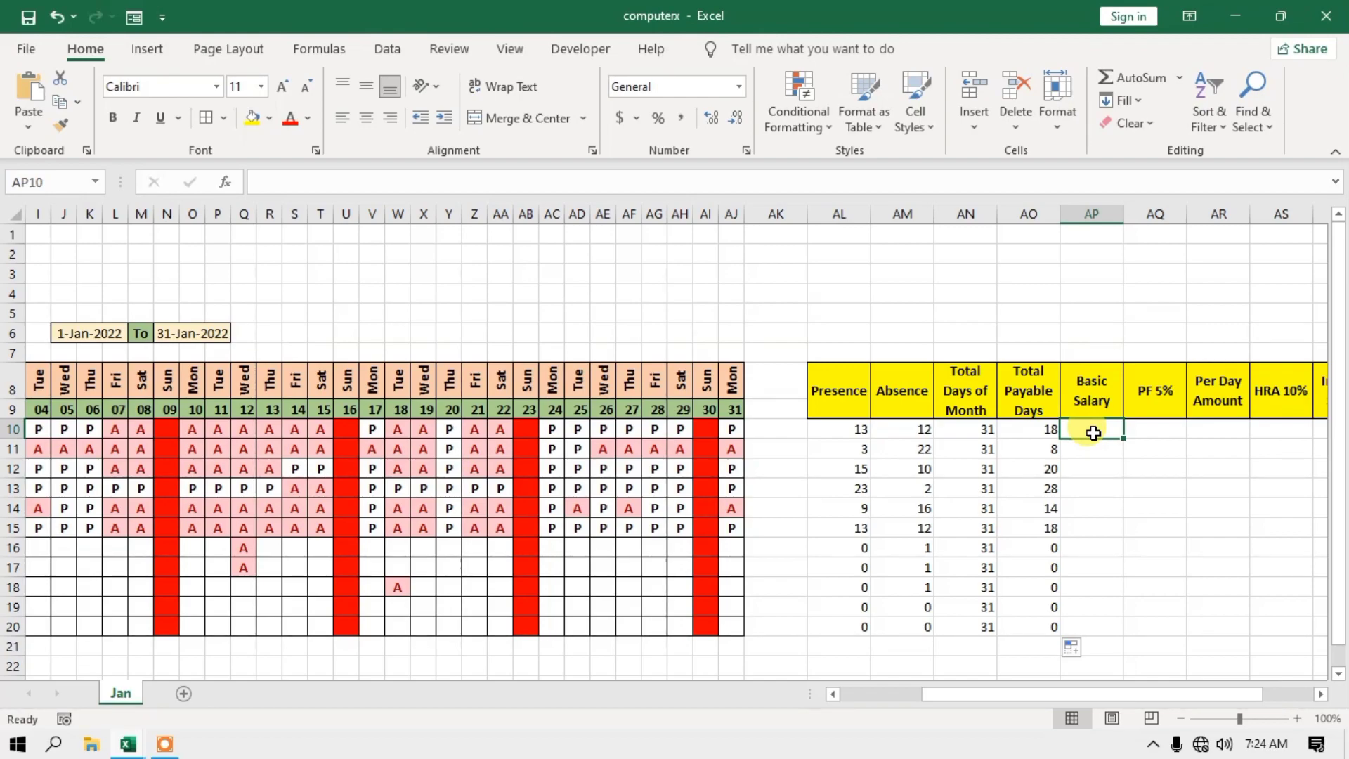
{"action": "left_click", "coordinate": [125, 745]}
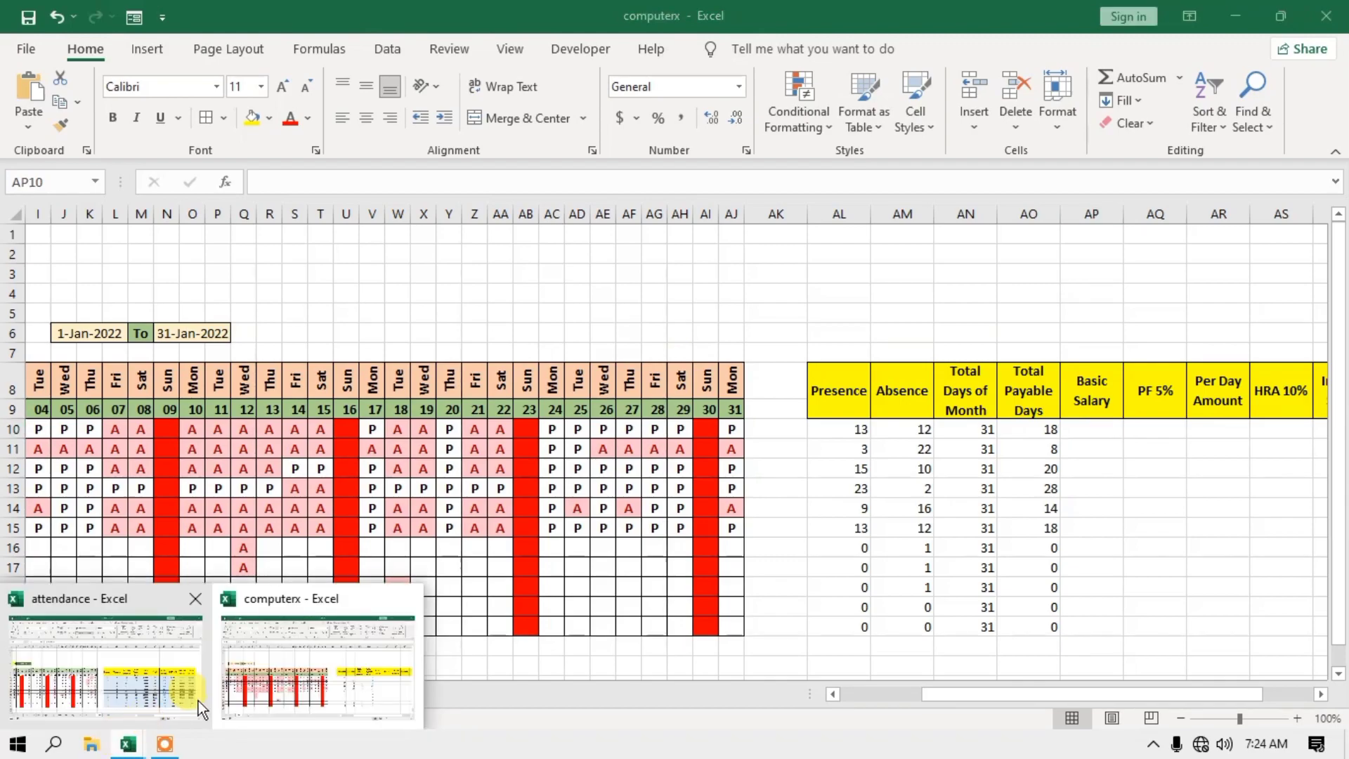
{"action": "left_click", "coordinate": [143, 660]}
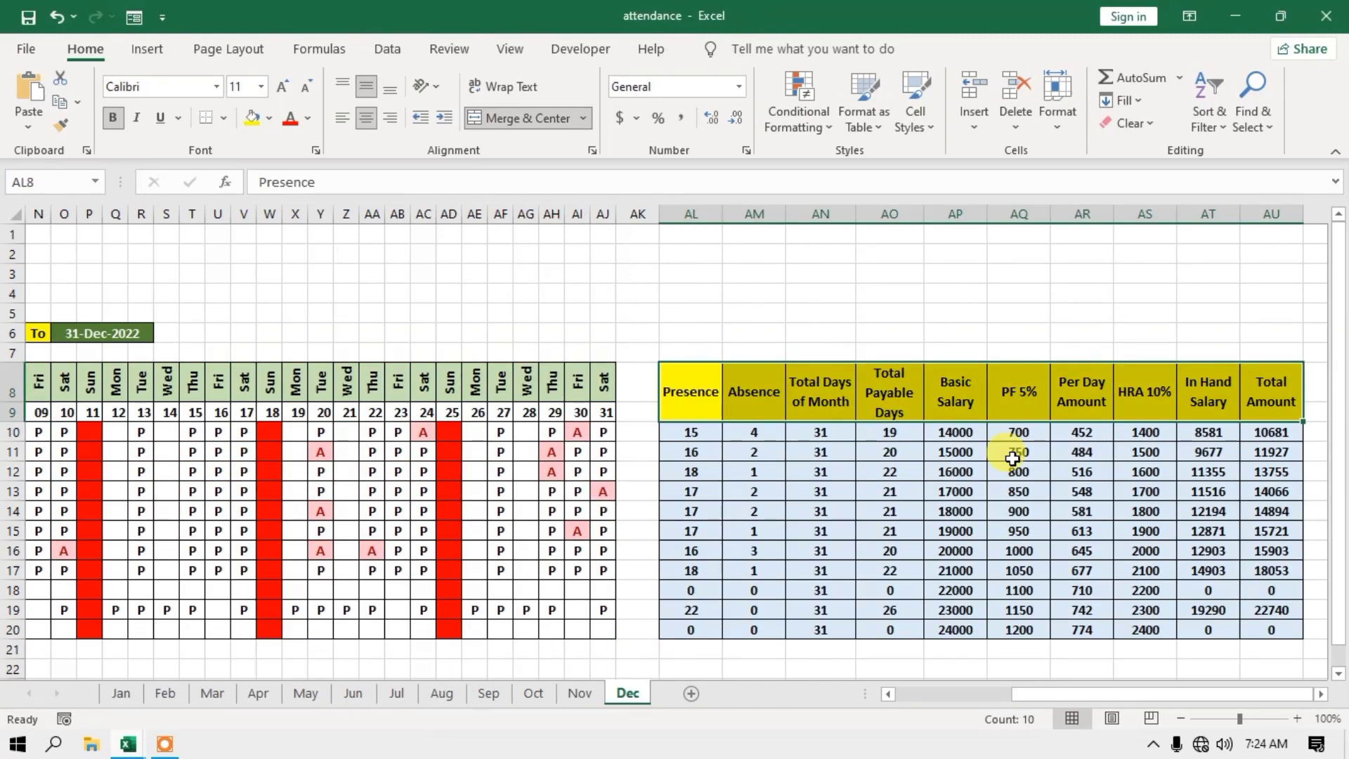
{"action": "left_click_drag", "start_coordinate": [952, 437], "coordinate": [949, 629]}
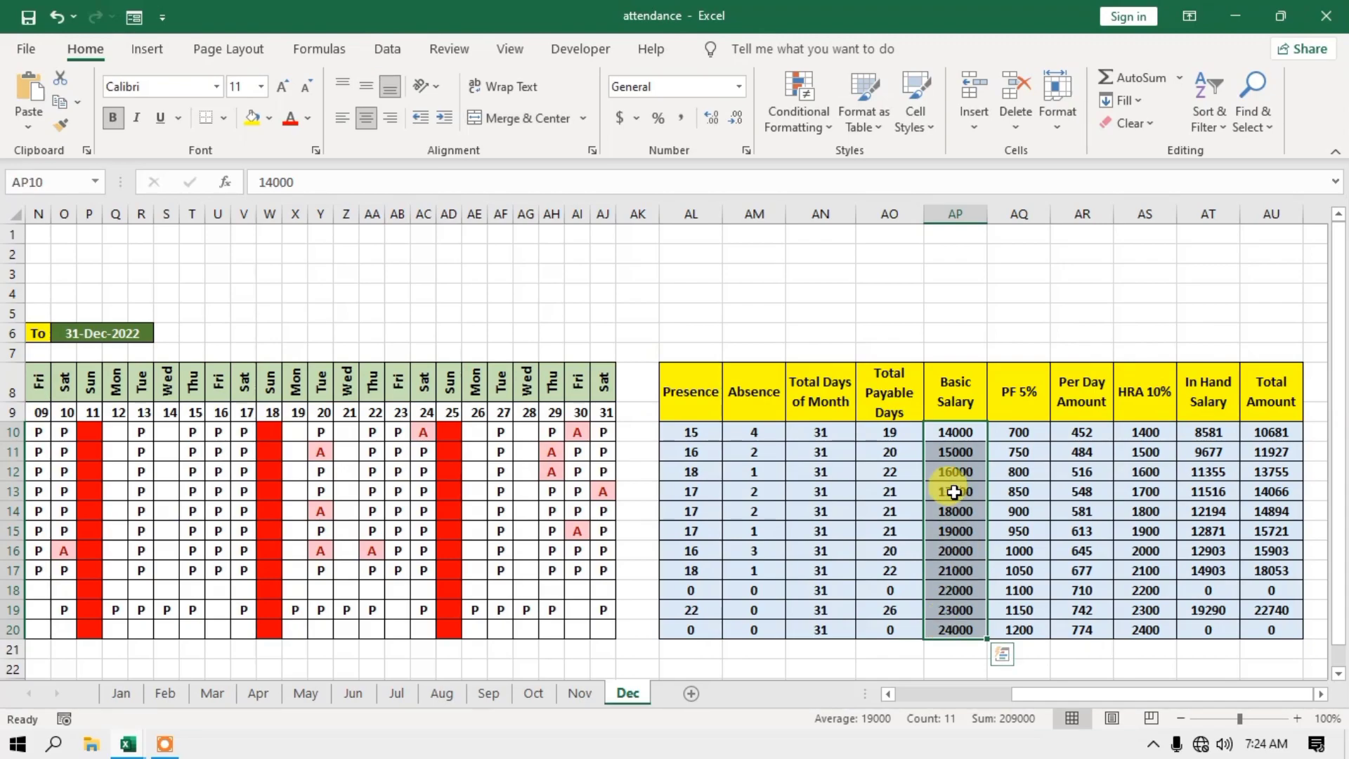
{"action": "right_click", "coordinate": [953, 478]}
{"action": "left_click", "coordinate": [1026, 244]}
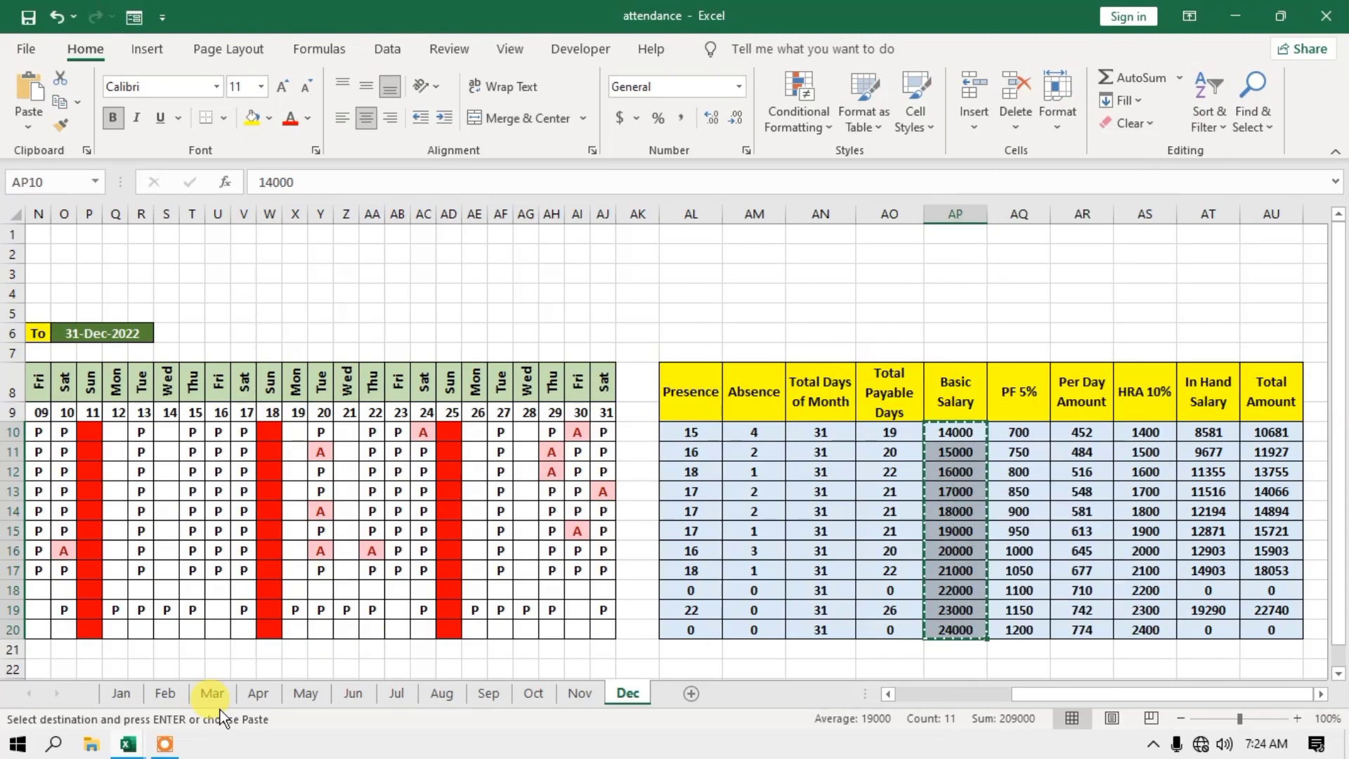
Switch back to the computerx workbook and paste the copied basic salaries into AP10:AP20 of the Jan sheet.
{"action": "mouse_move", "coordinate": [127, 744]}
{"action": "left_click", "coordinate": [261, 667]}
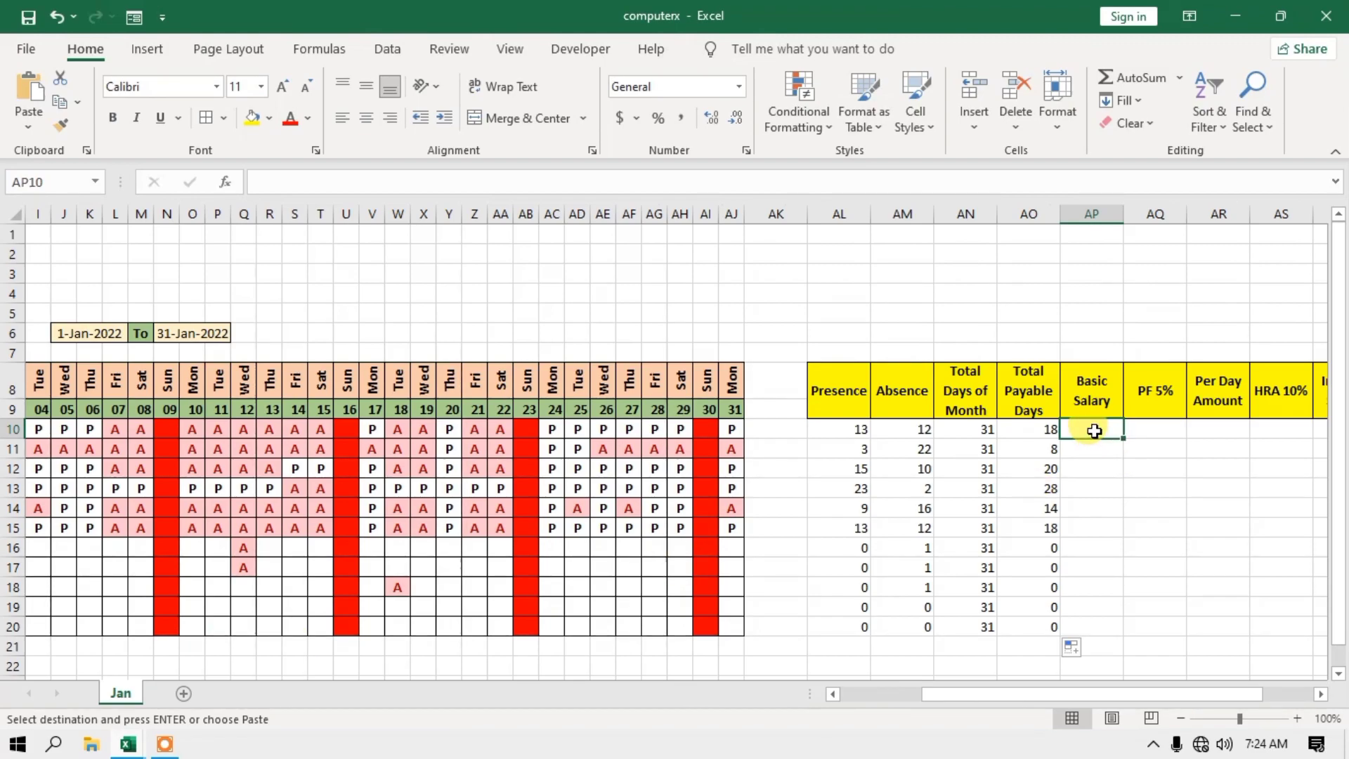
{"action": "key", "text": "ctrl+v"}
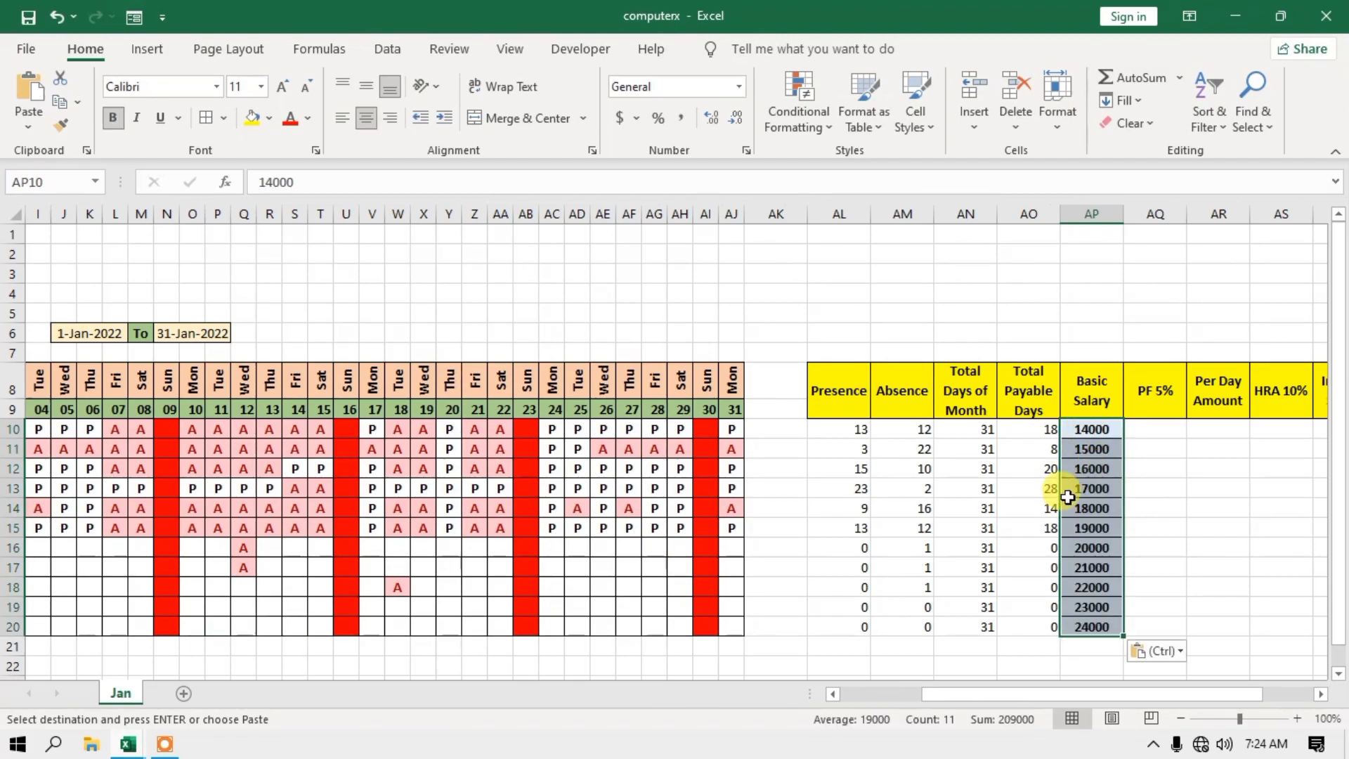
Calculate PF 5% in AQ10 with =AP10*5% and fill the formula down to row 20.
{"action": "left_click", "coordinate": [1160, 433]}
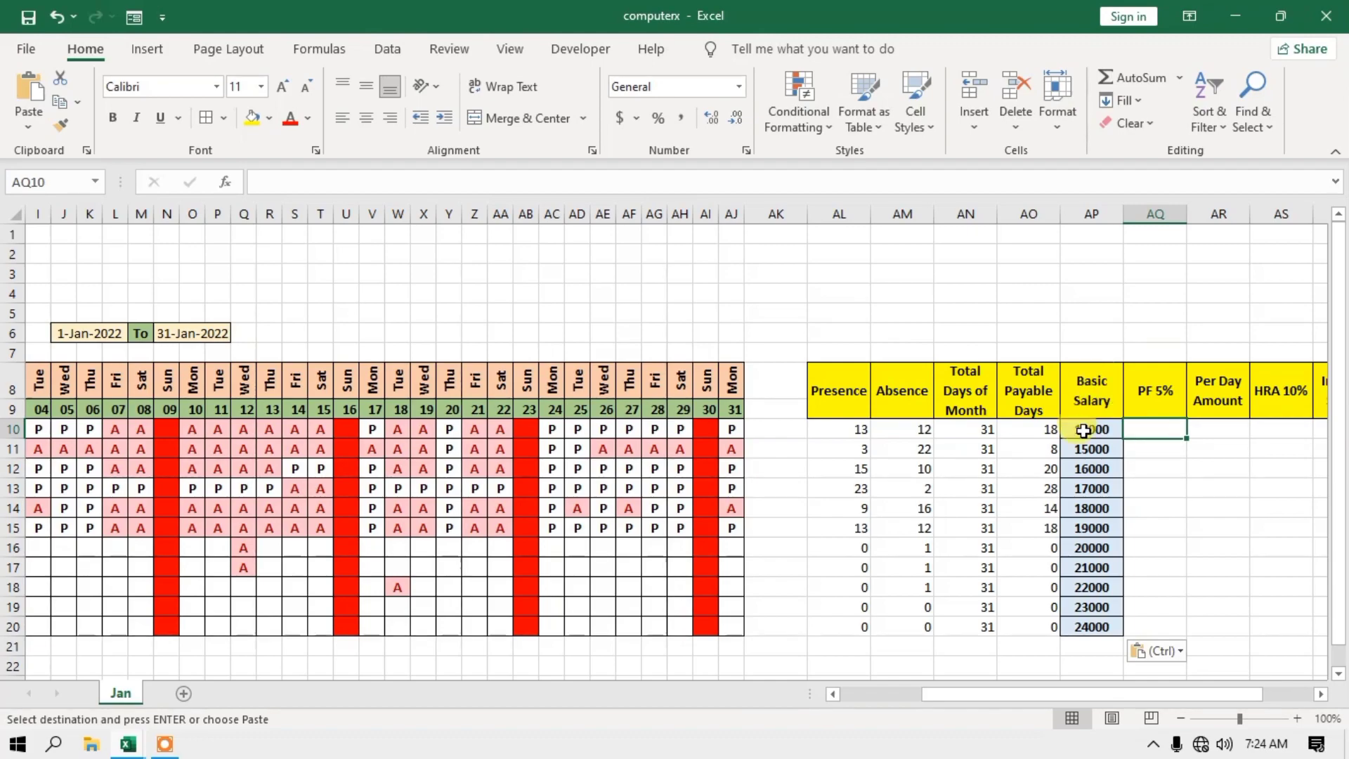
{"action": "left_click", "coordinate": [1085, 430]}
{"action": "left_click", "coordinate": [1153, 429]}
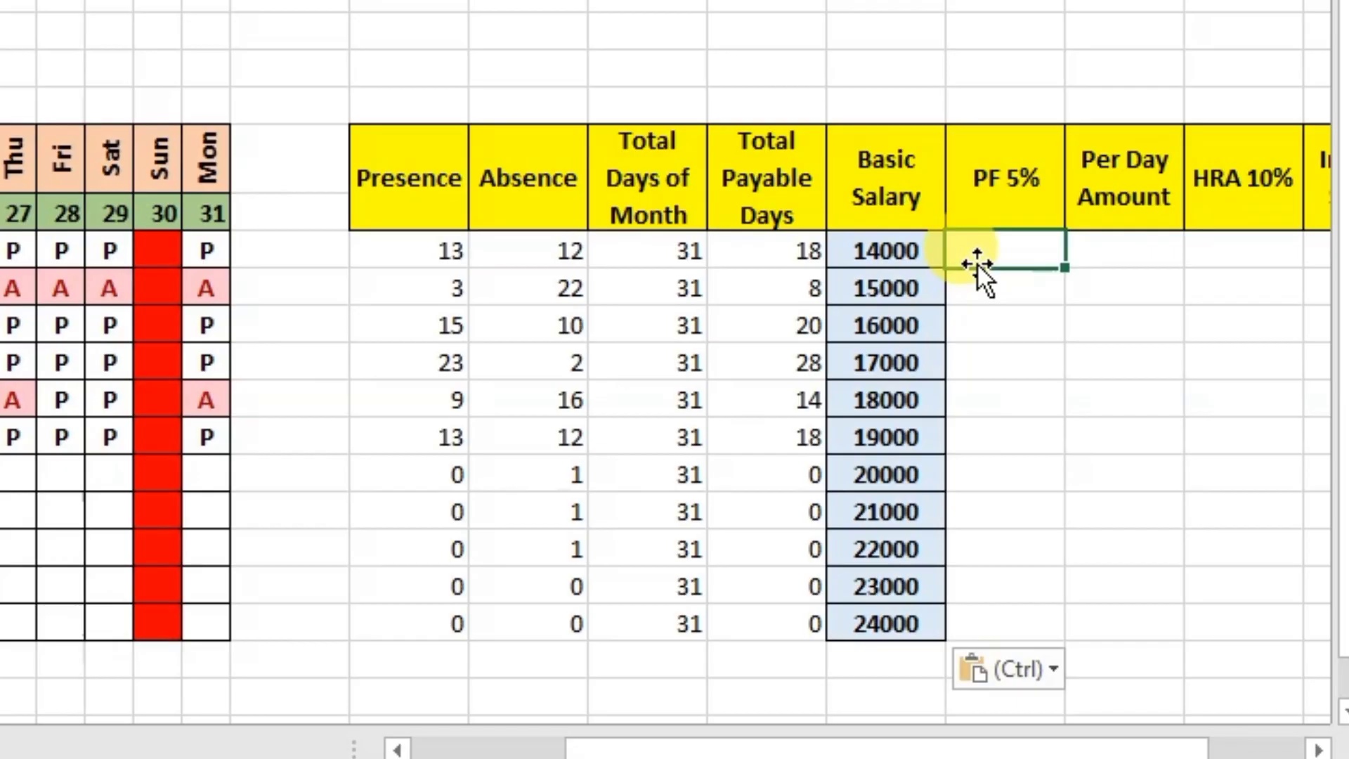
{"action": "type", "text": "="}
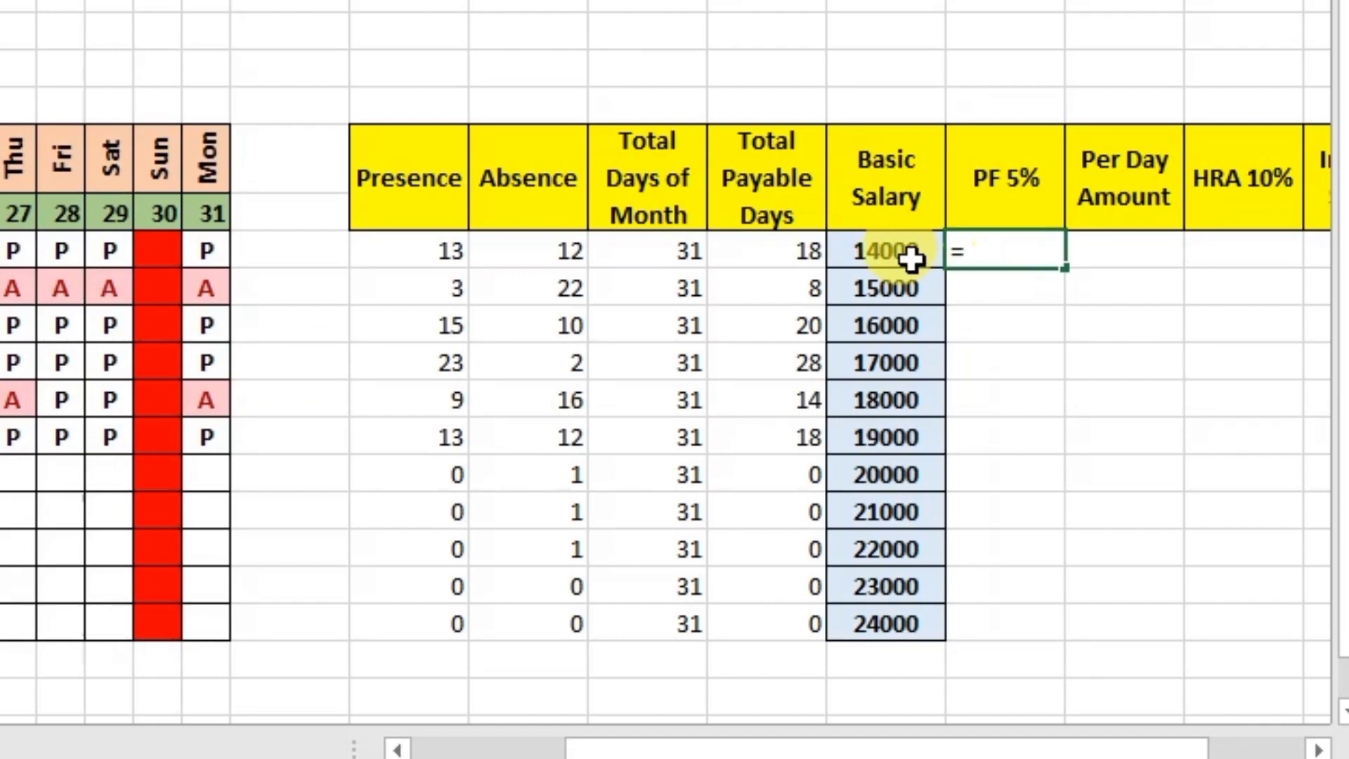
{"action": "left_click", "coordinate": [872, 259]}
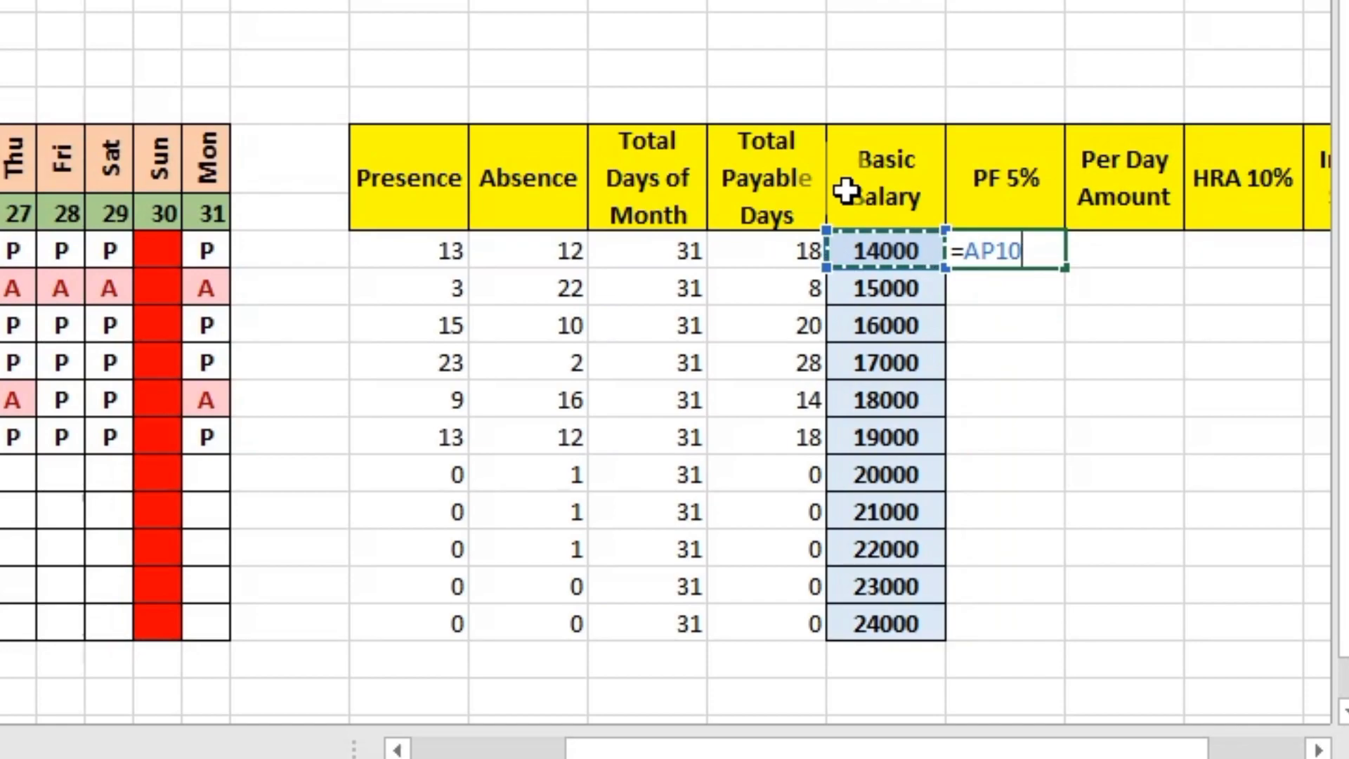
{"action": "type", "text": "*"}
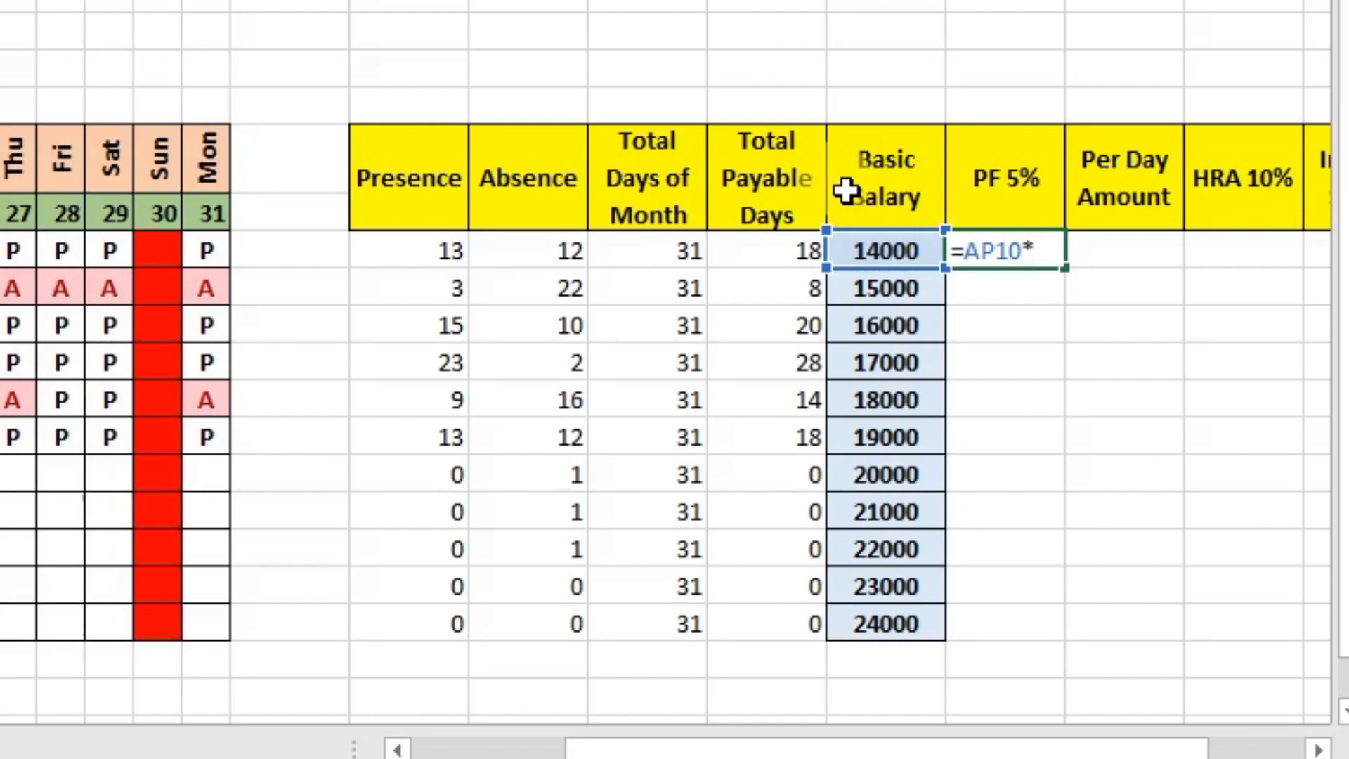
{"action": "type", "text": "5"}
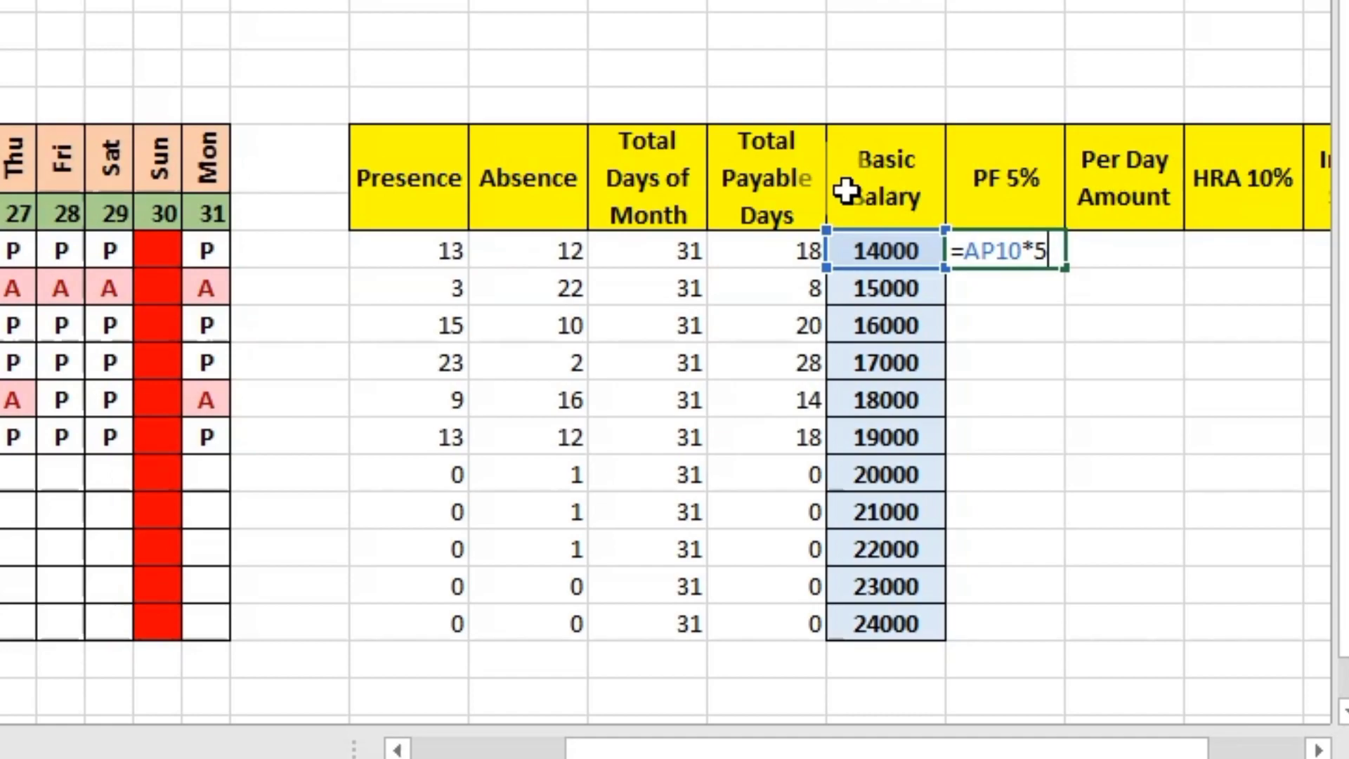
{"action": "type", "text": "%"}
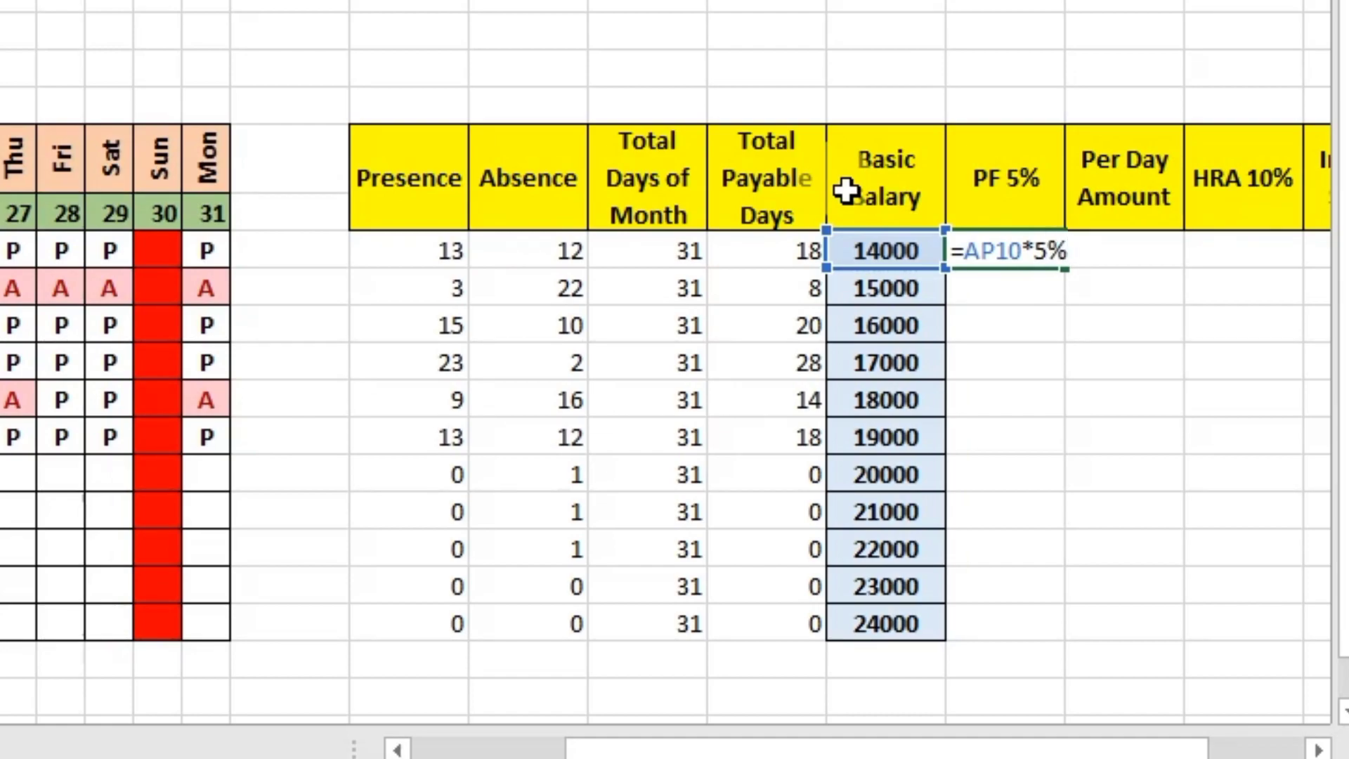
{"action": "key", "text": "Return"}
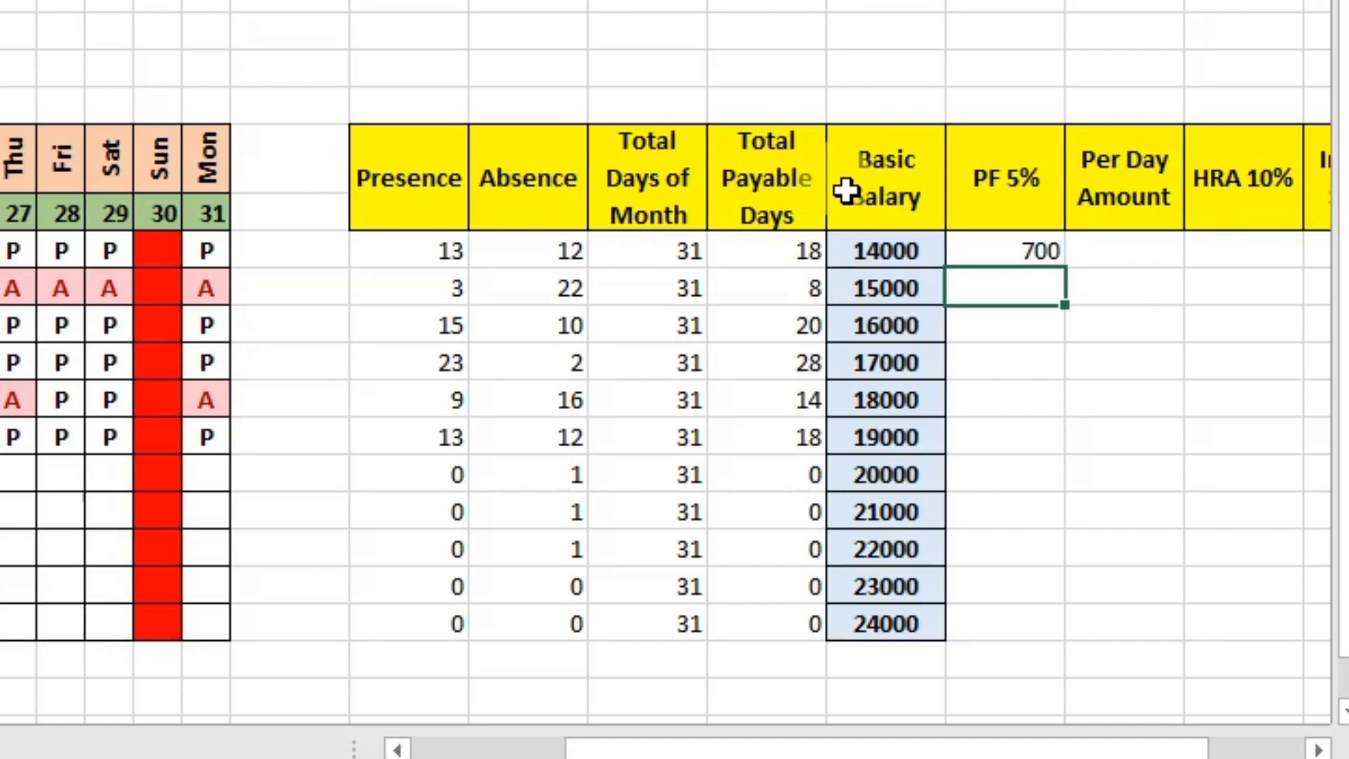
{"action": "left_click", "coordinate": [1024, 254]}
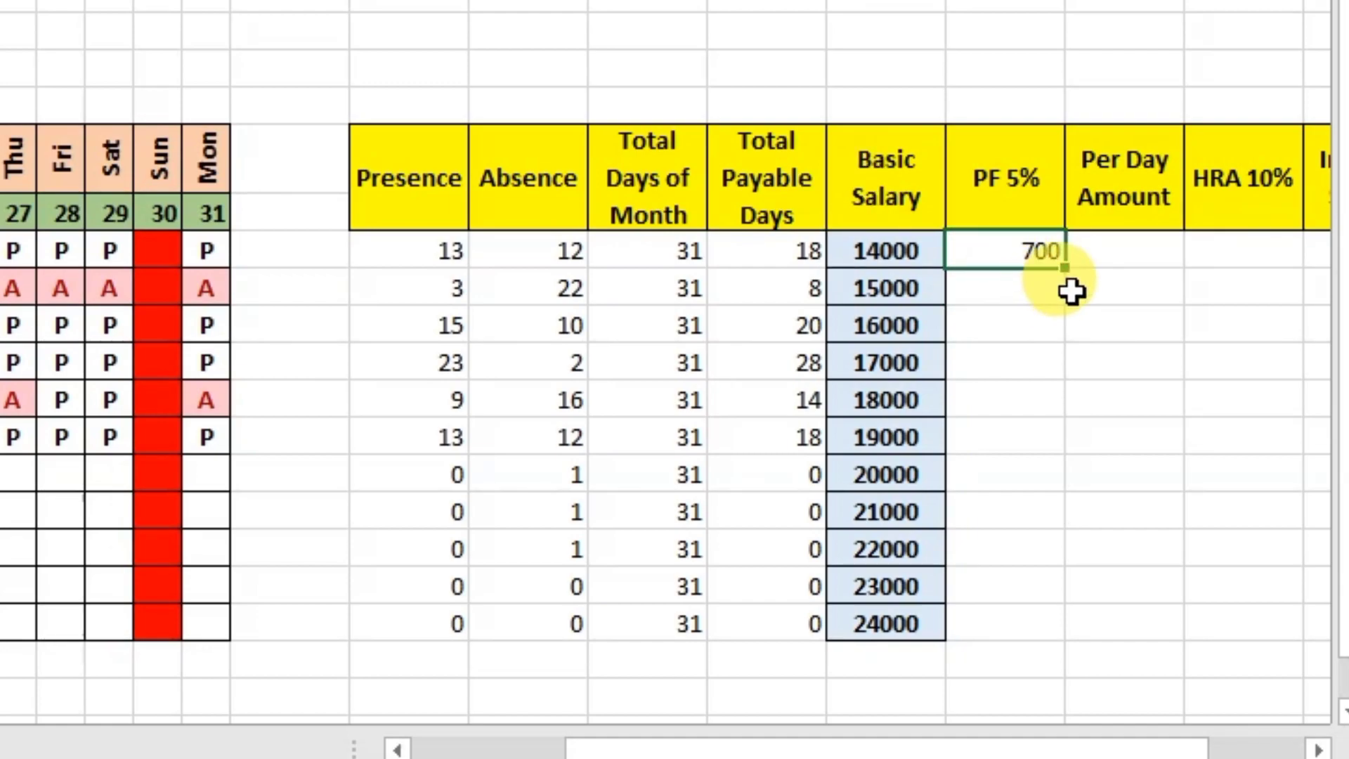
{"action": "double_click", "coordinate": [1068, 270]}
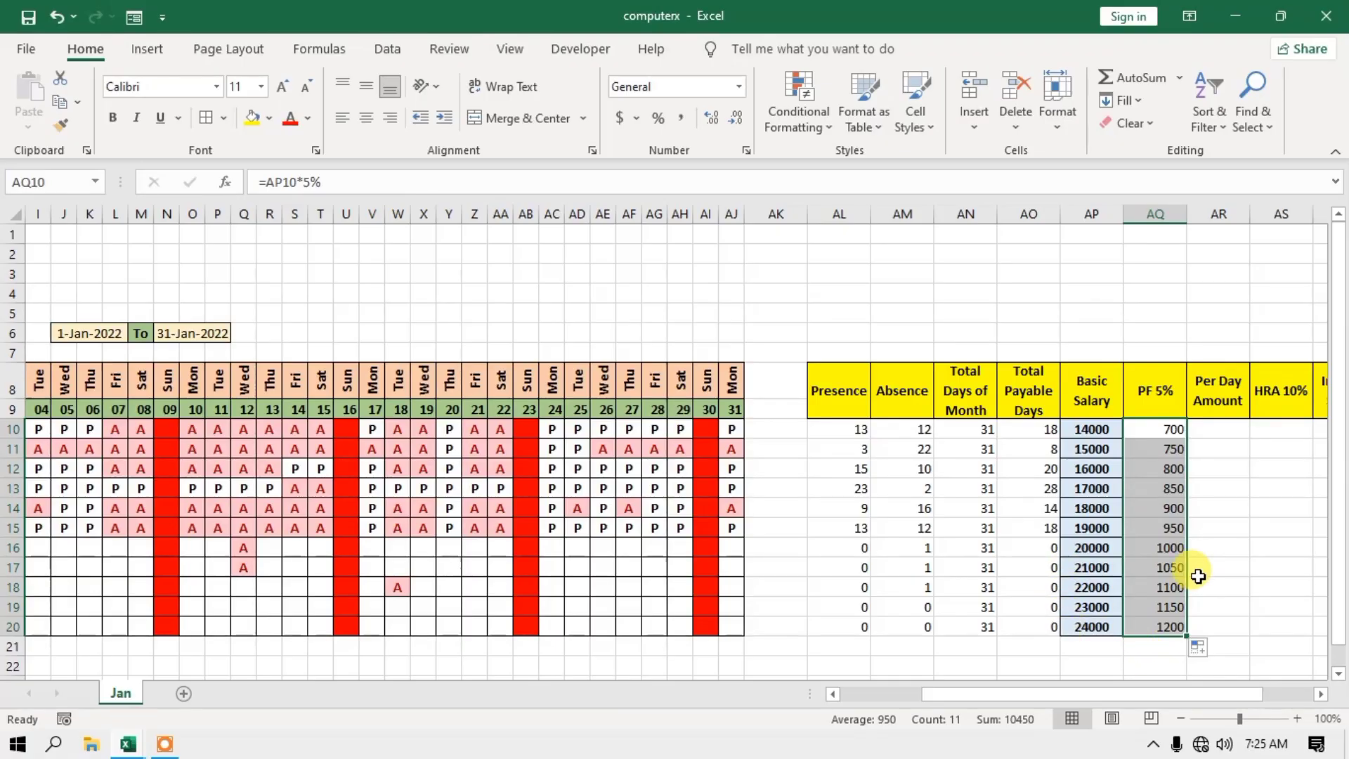
Calculate the Per Day Amount in AR10 by dividing basic salary by total days of the month with =AP10/AN10.
{"action": "left_click", "coordinate": [1218, 432]}
{"action": "left_click", "coordinate": [1319, 696]}
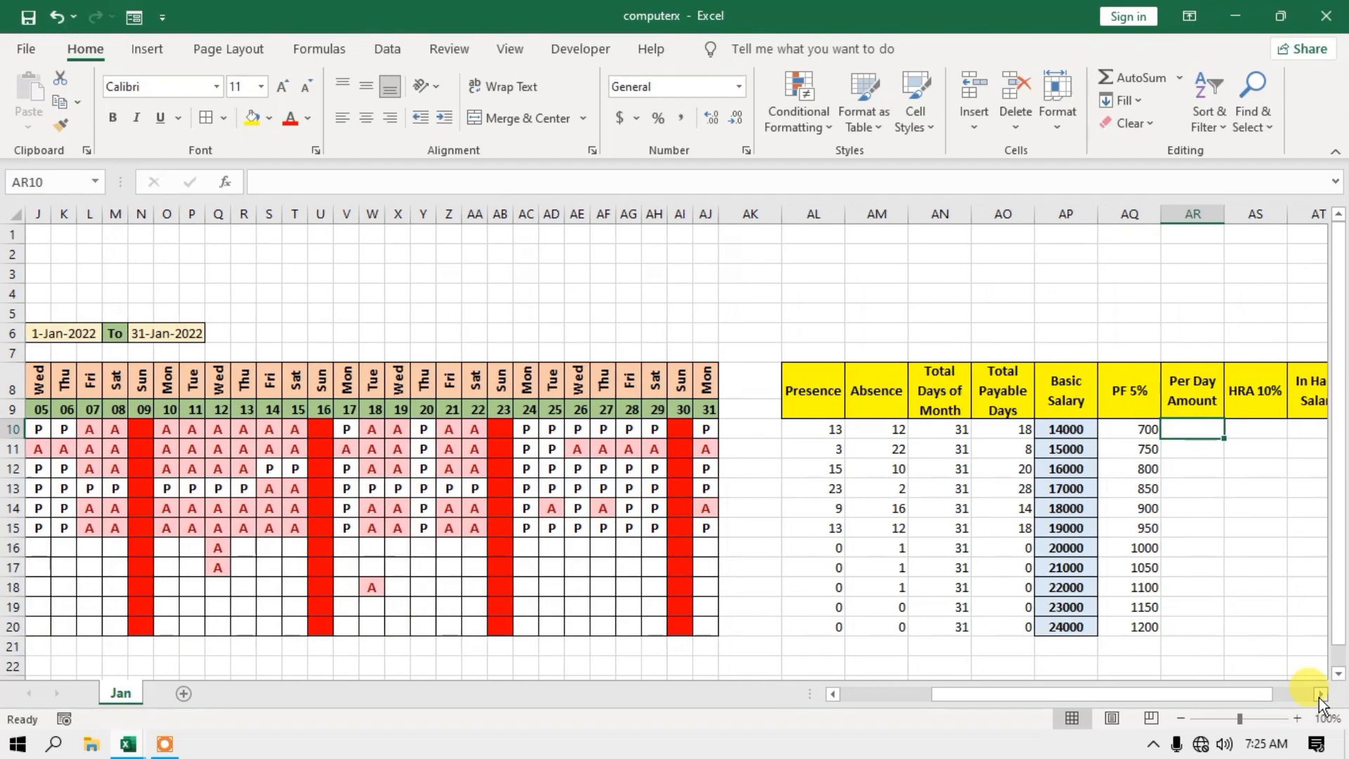
{"action": "left_click", "coordinate": [1319, 696]}
{"action": "left_click", "coordinate": [1319, 695]}
{"action": "left_click", "coordinate": [1318, 695]}
{"action": "left_click", "coordinate": [1319, 696]}
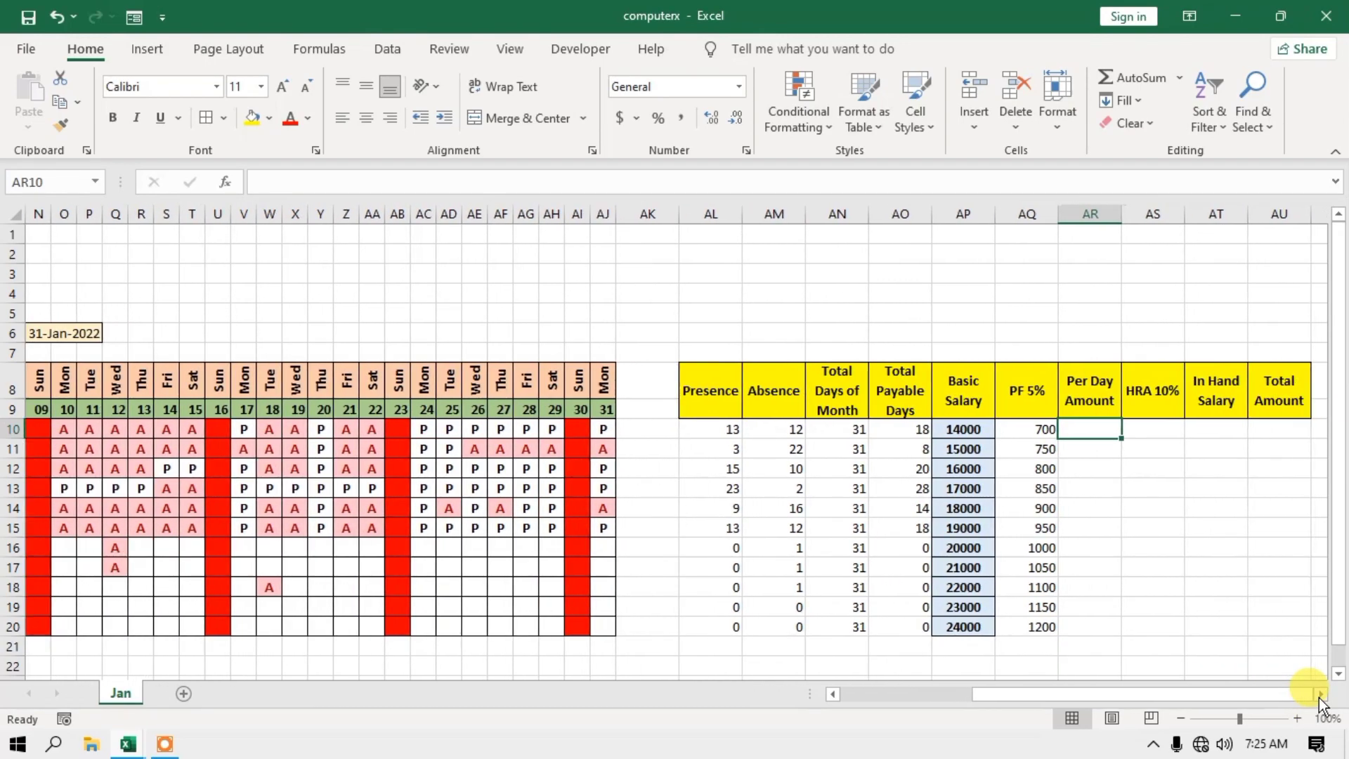
{"action": "left_click", "coordinate": [1318, 695]}
{"action": "left_click", "coordinate": [1318, 696]}
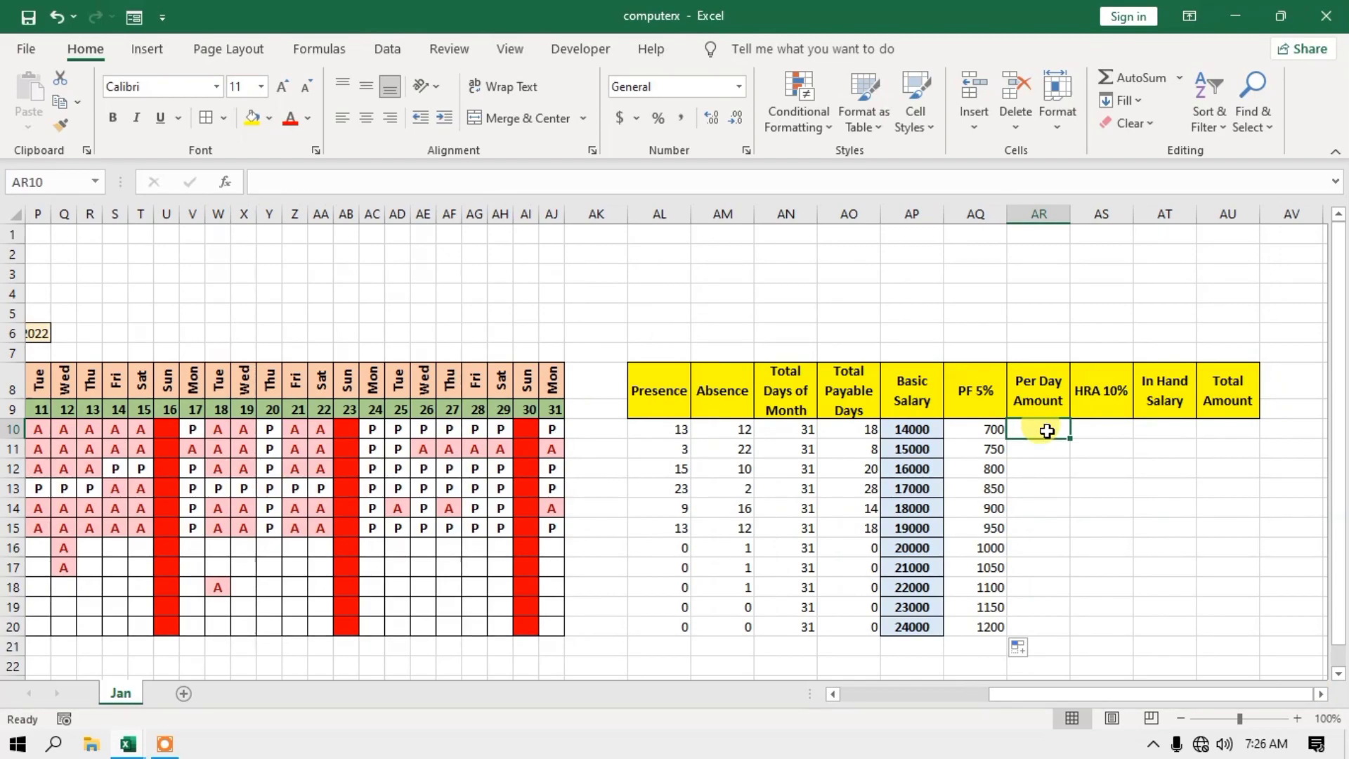
{"action": "type", "text": "="}
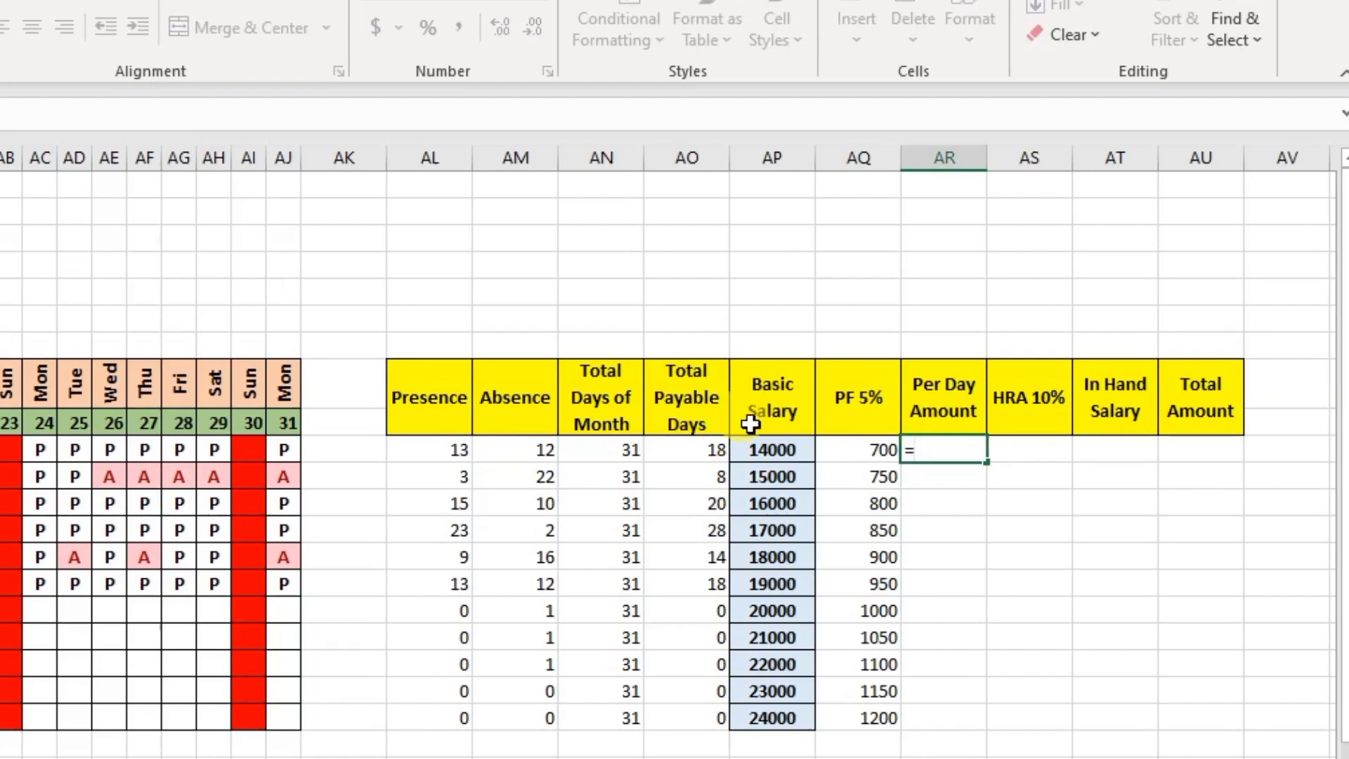
{"action": "left_click", "coordinate": [785, 451]}
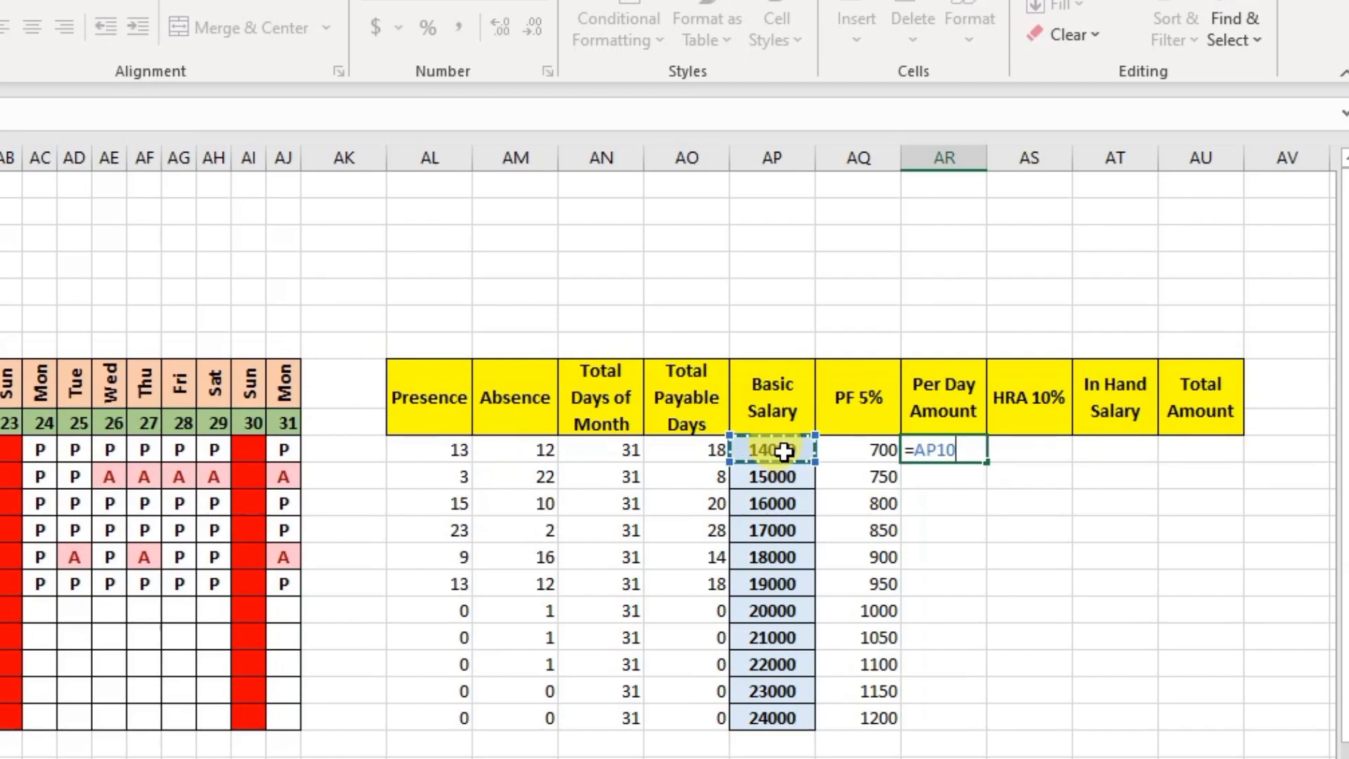
{"action": "type", "text": "/"}
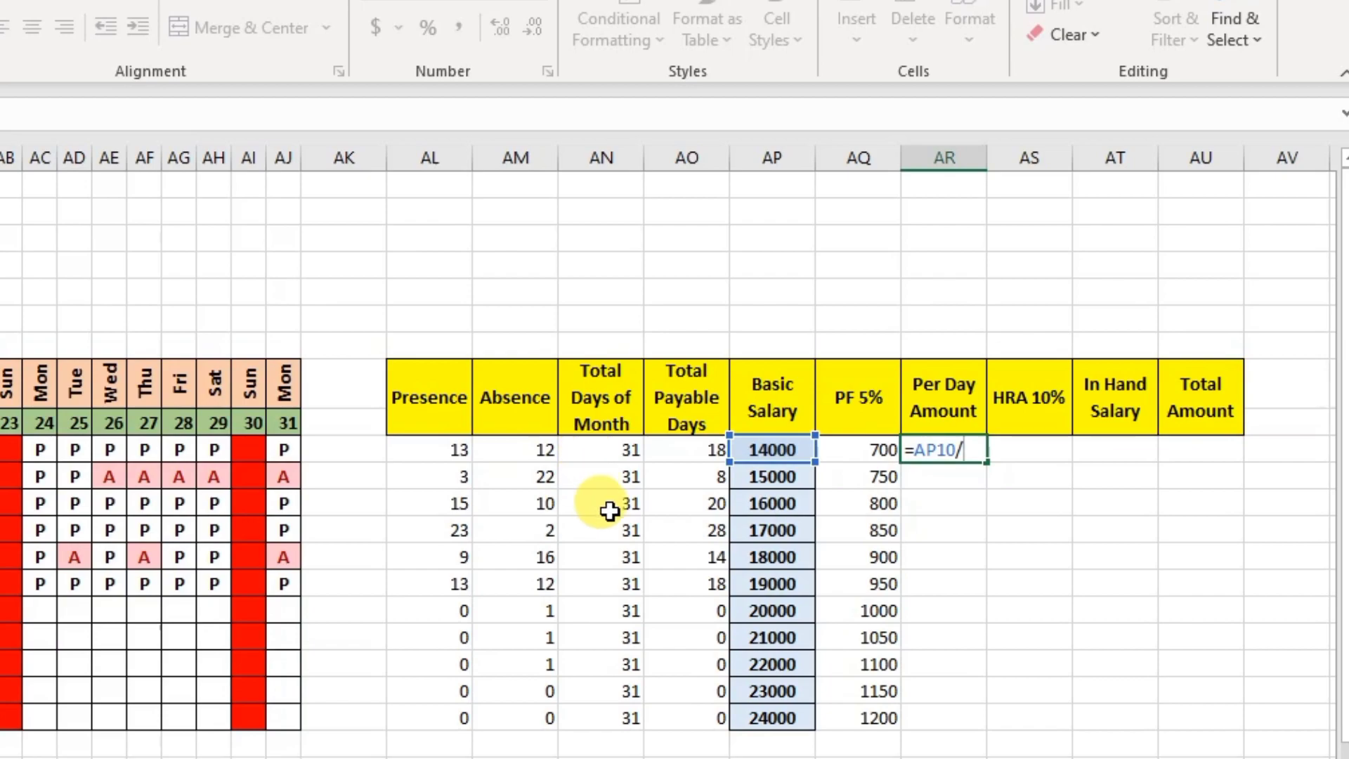
{"action": "left_click", "coordinate": [620, 452]}
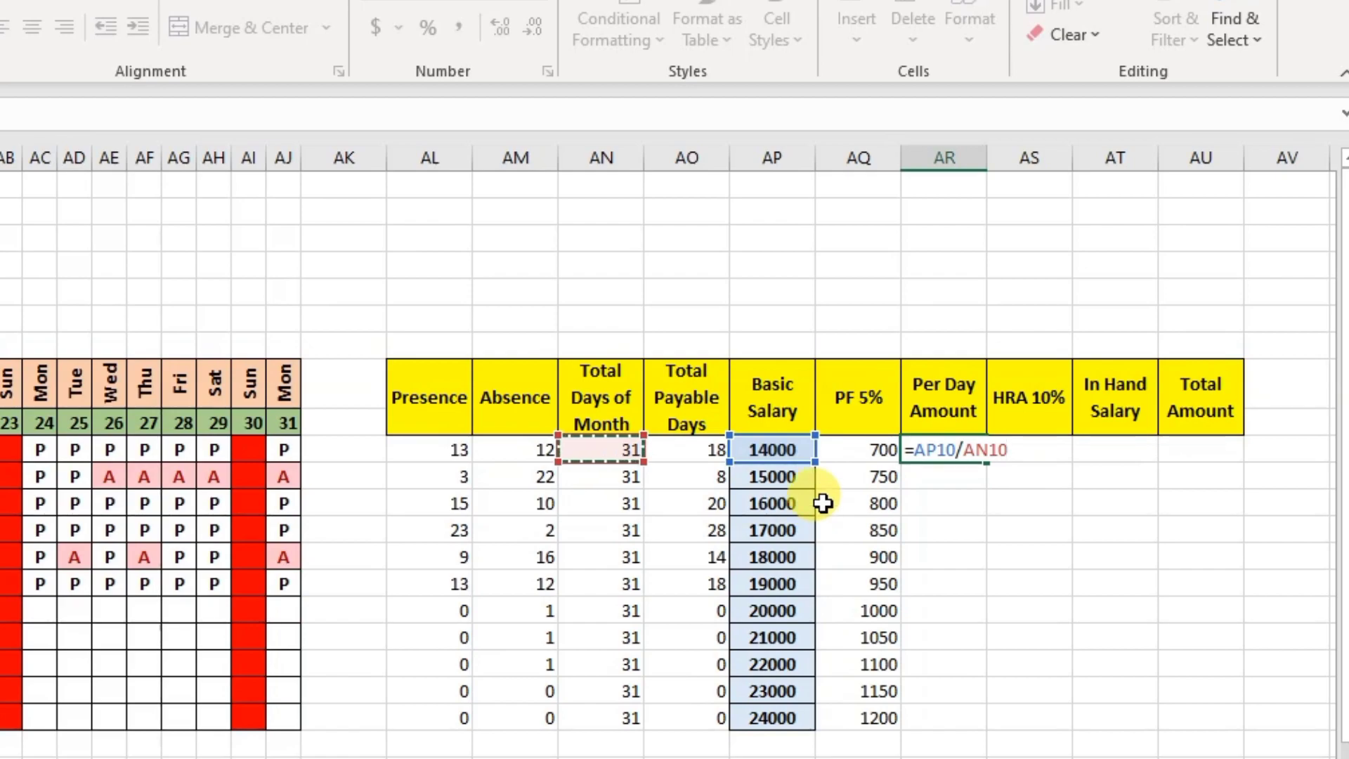
{"action": "key", "text": "Return"}
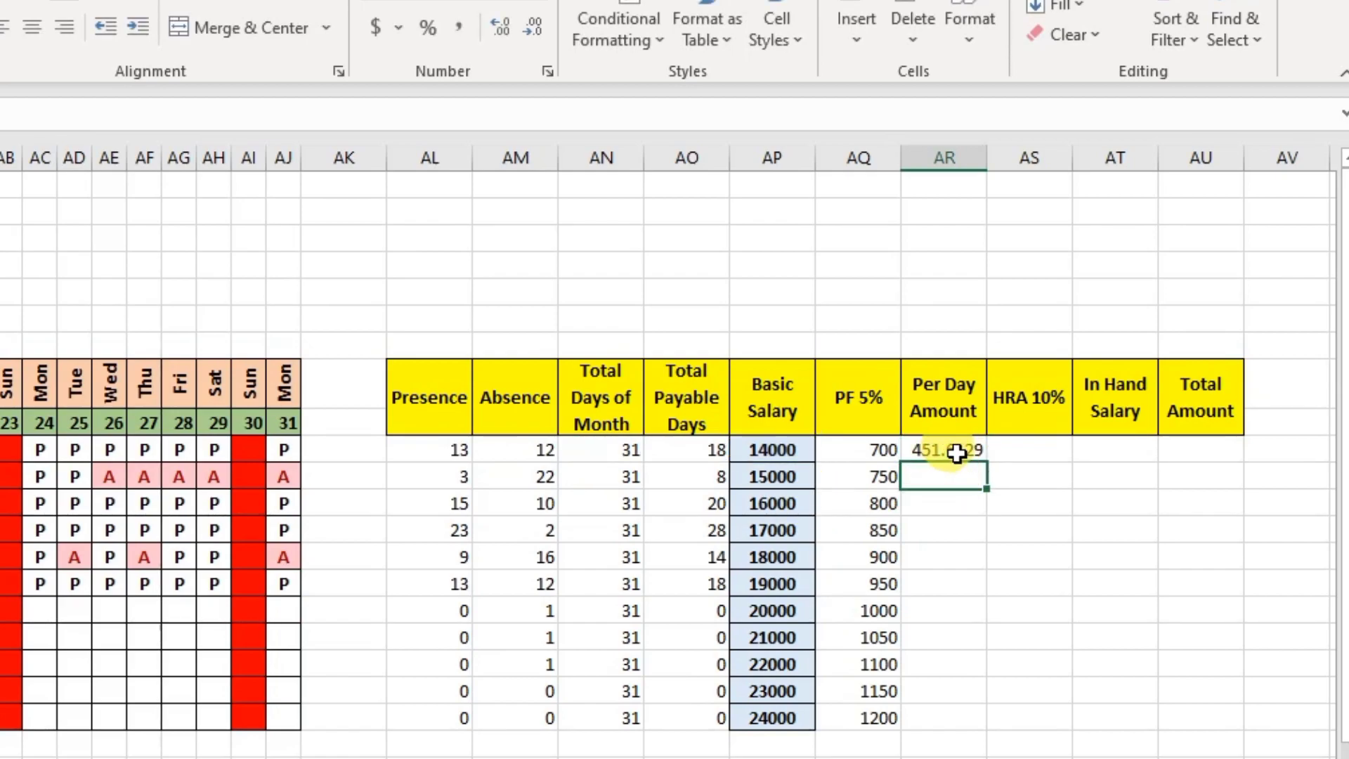
Format the Per Day Amount in AR10 without decimal places and fill it down to row 20.
{"action": "left_click", "coordinate": [957, 454]}
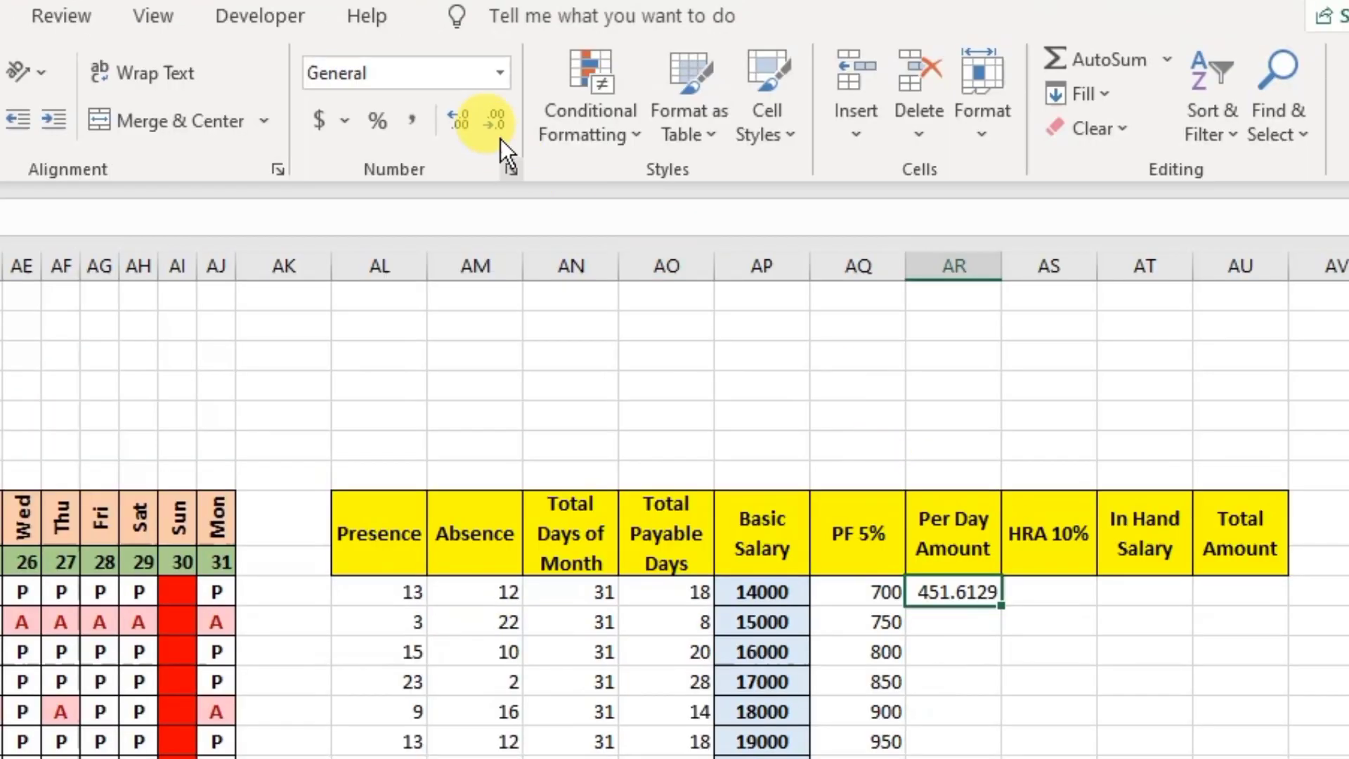
{"action": "left_click", "coordinate": [499, 123]}
{"action": "left_click", "coordinate": [499, 123]}
{"action": "left_click", "coordinate": [499, 123]}
{"action": "left_click", "coordinate": [499, 122]}
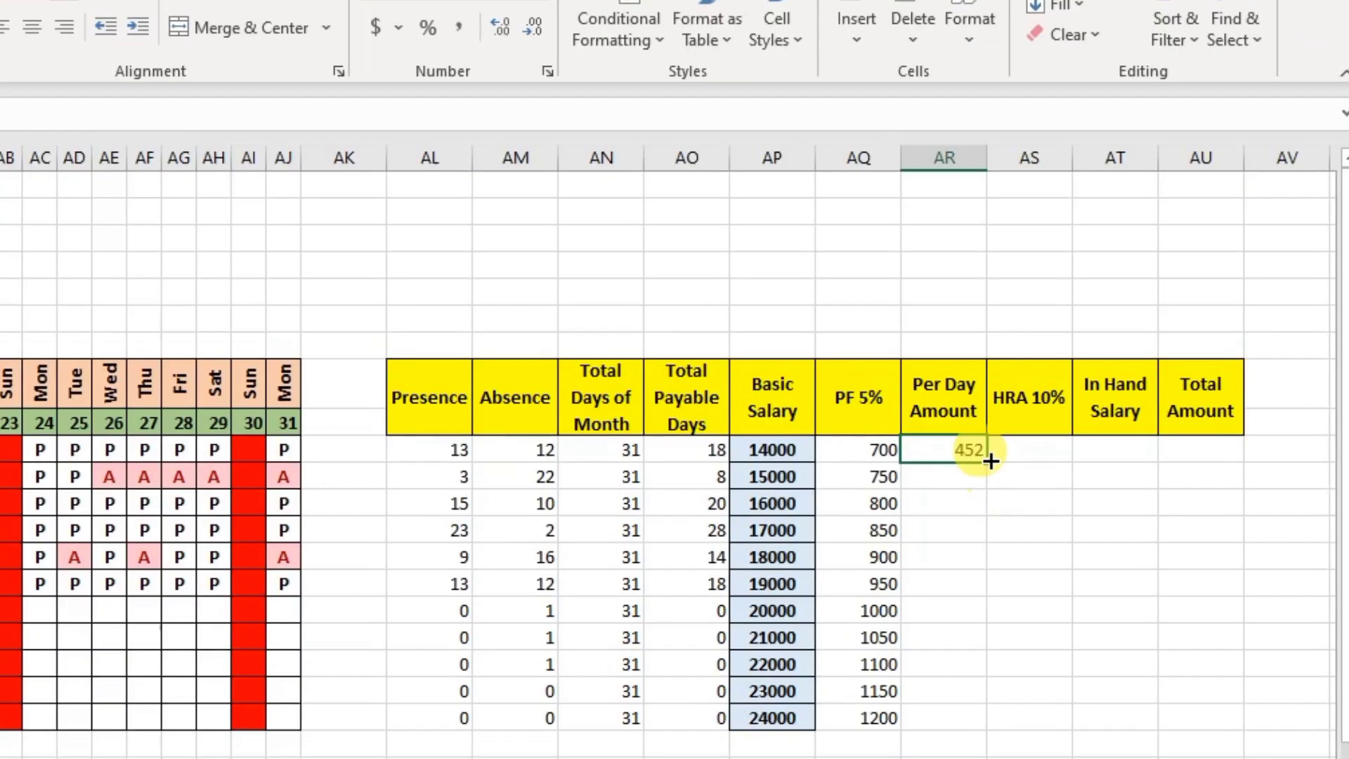
{"action": "double_click", "coordinate": [989, 459]}
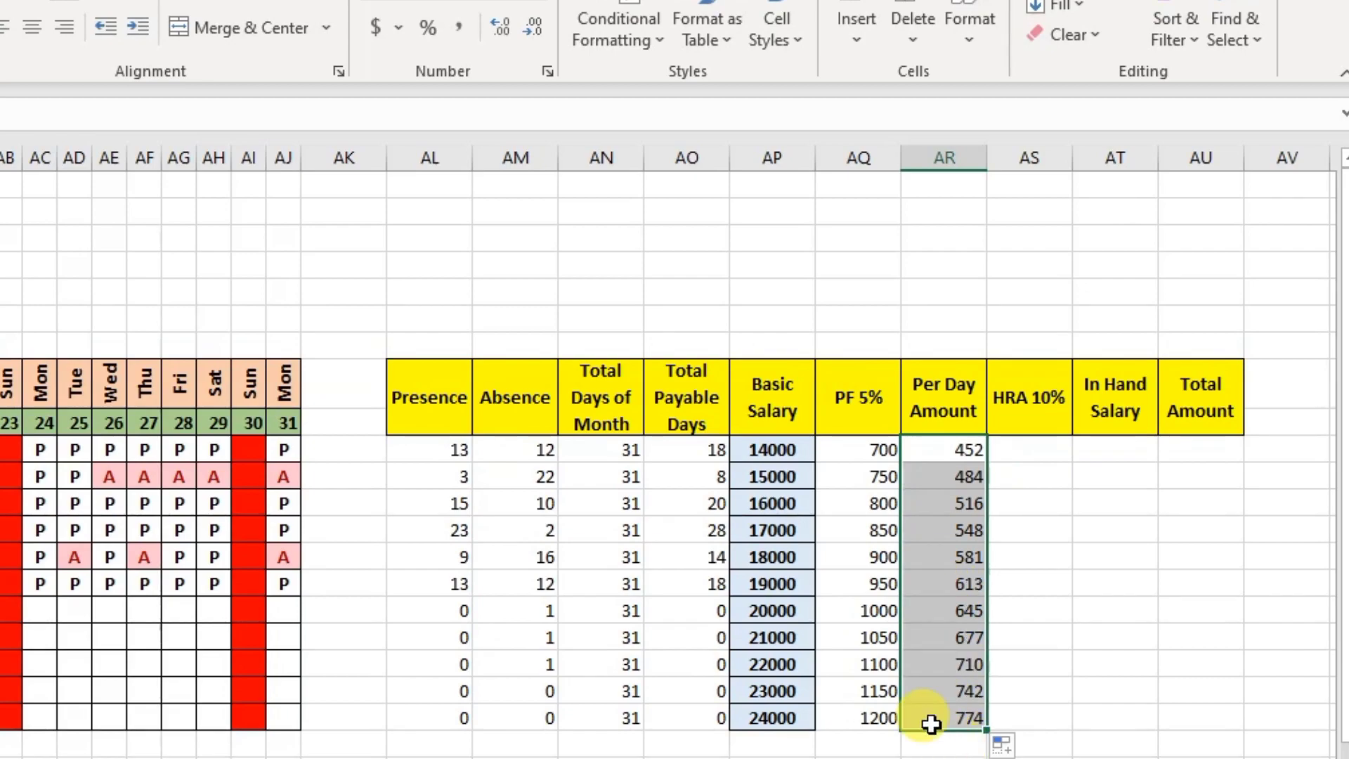
Calculate HRA 10% in AS10 with =AP10*10% and fill the formula down to row 20.
{"action": "left_click", "coordinate": [1033, 456]}
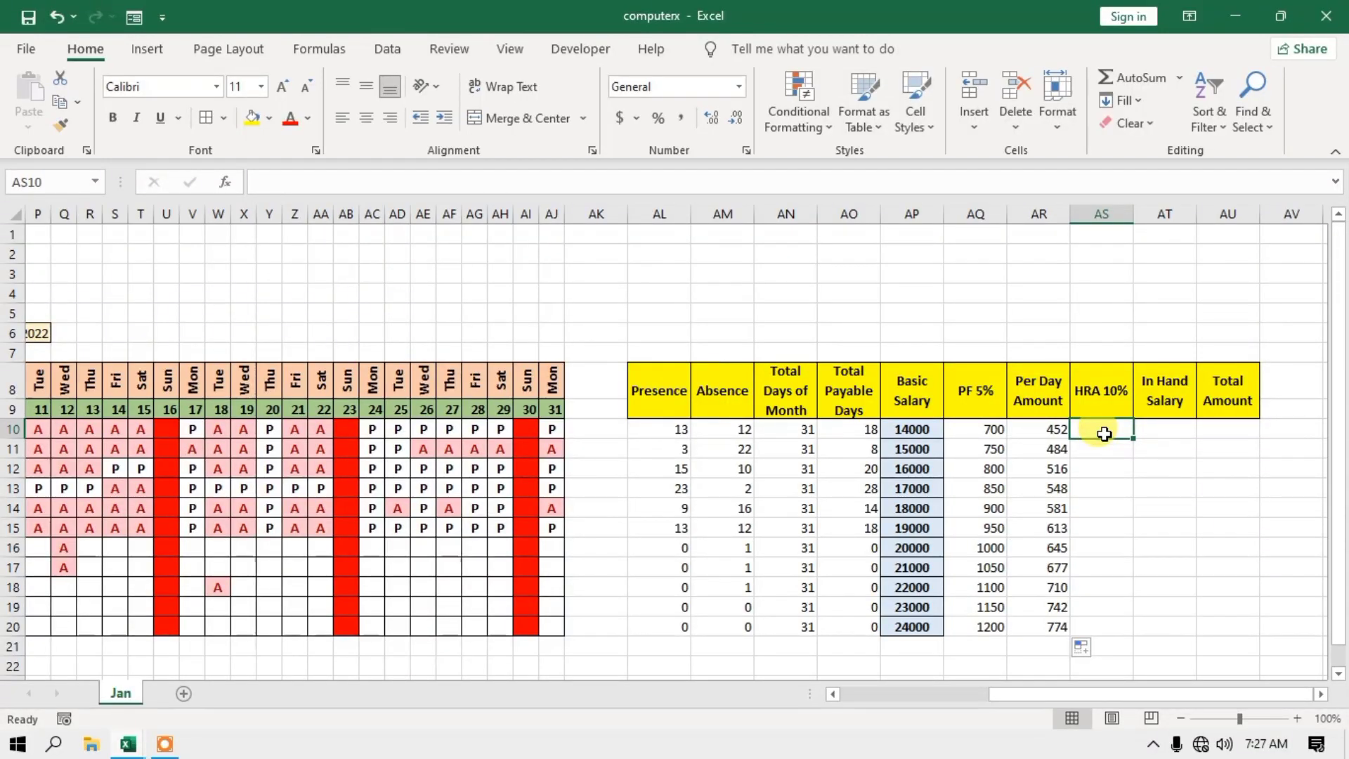
{"action": "type", "text": "="}
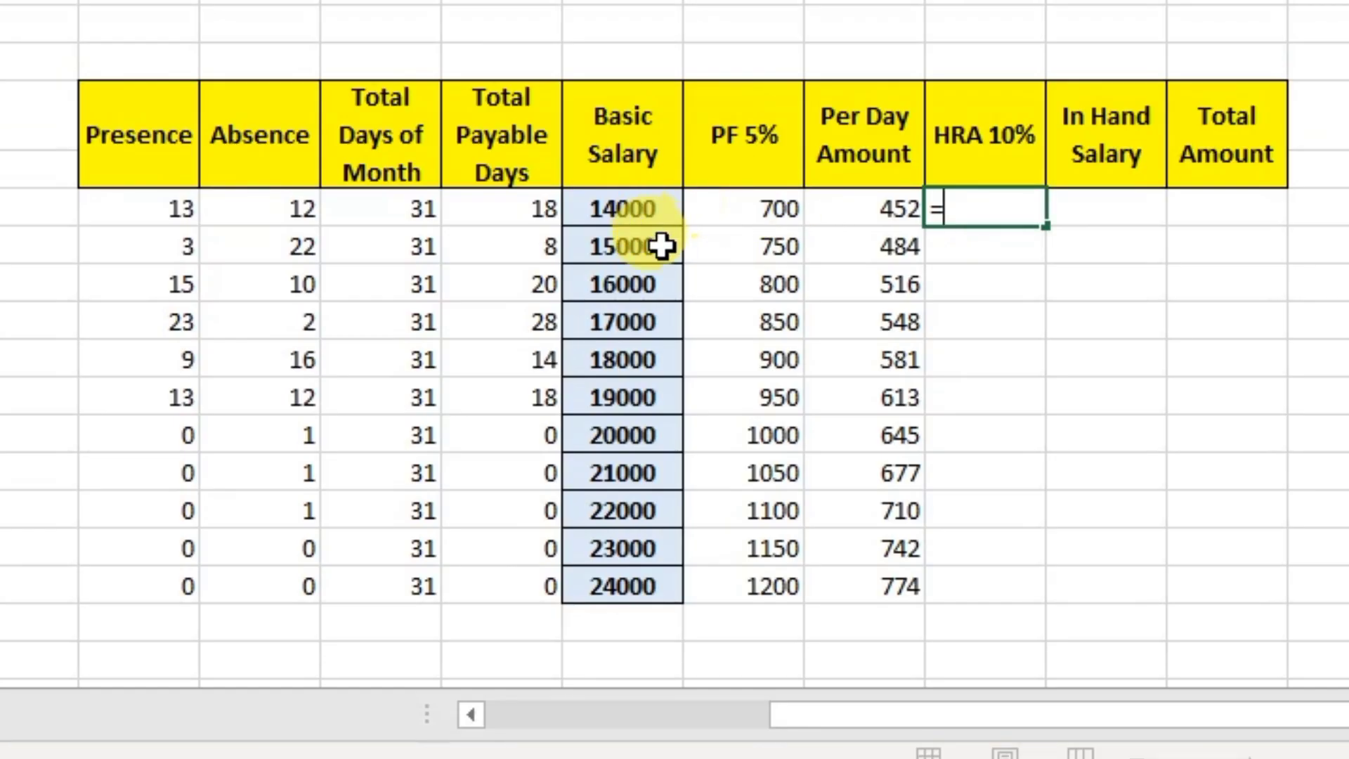
{"action": "left_click", "coordinate": [617, 220]}
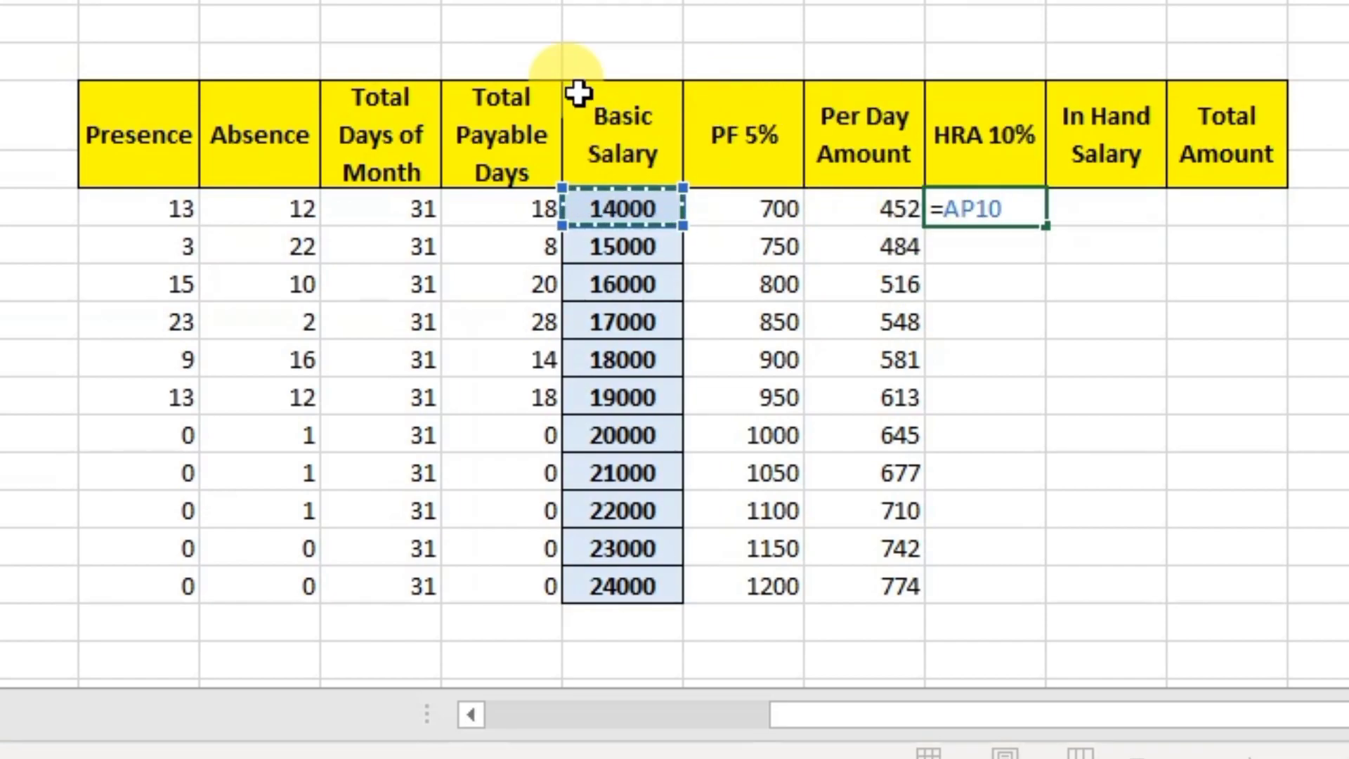
{"action": "type", "text": "*1"}
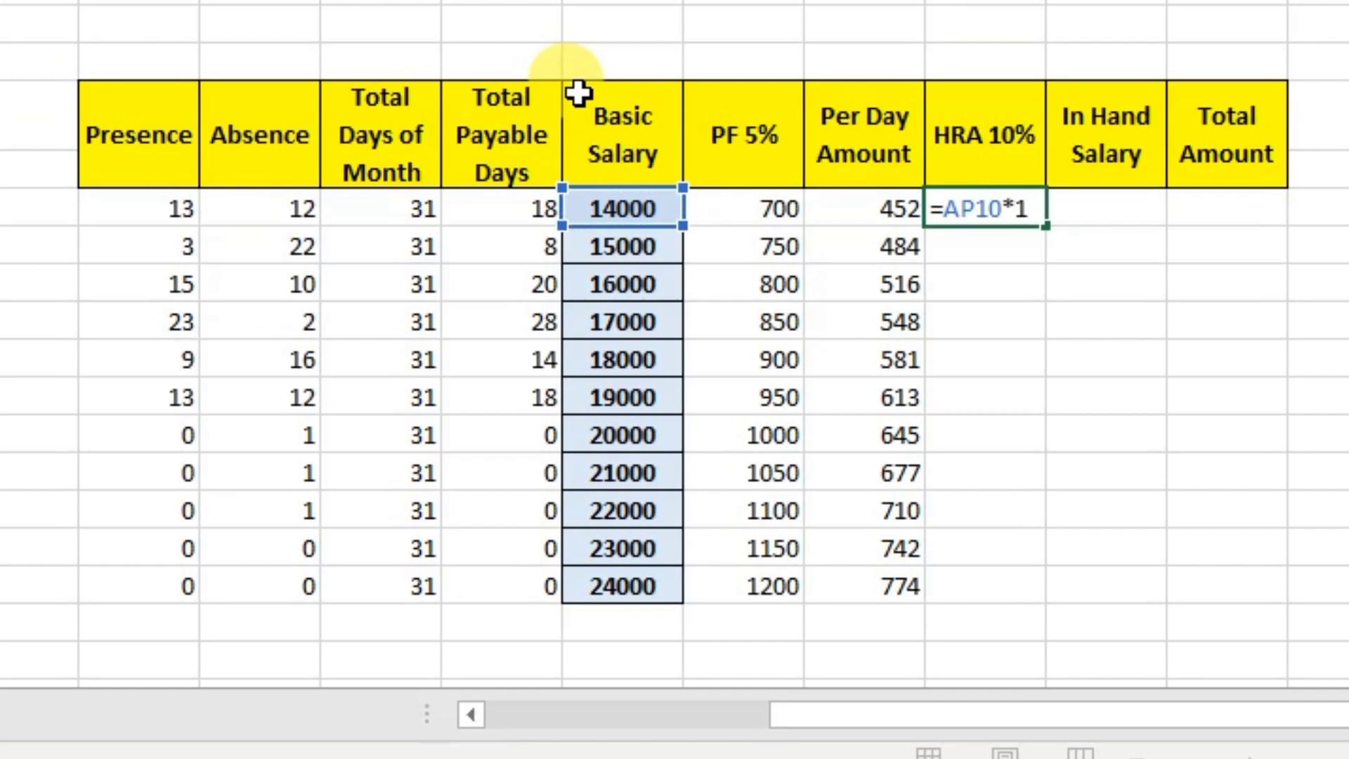
{"action": "type", "text": "0%"}
{"action": "key", "text": "Return"}
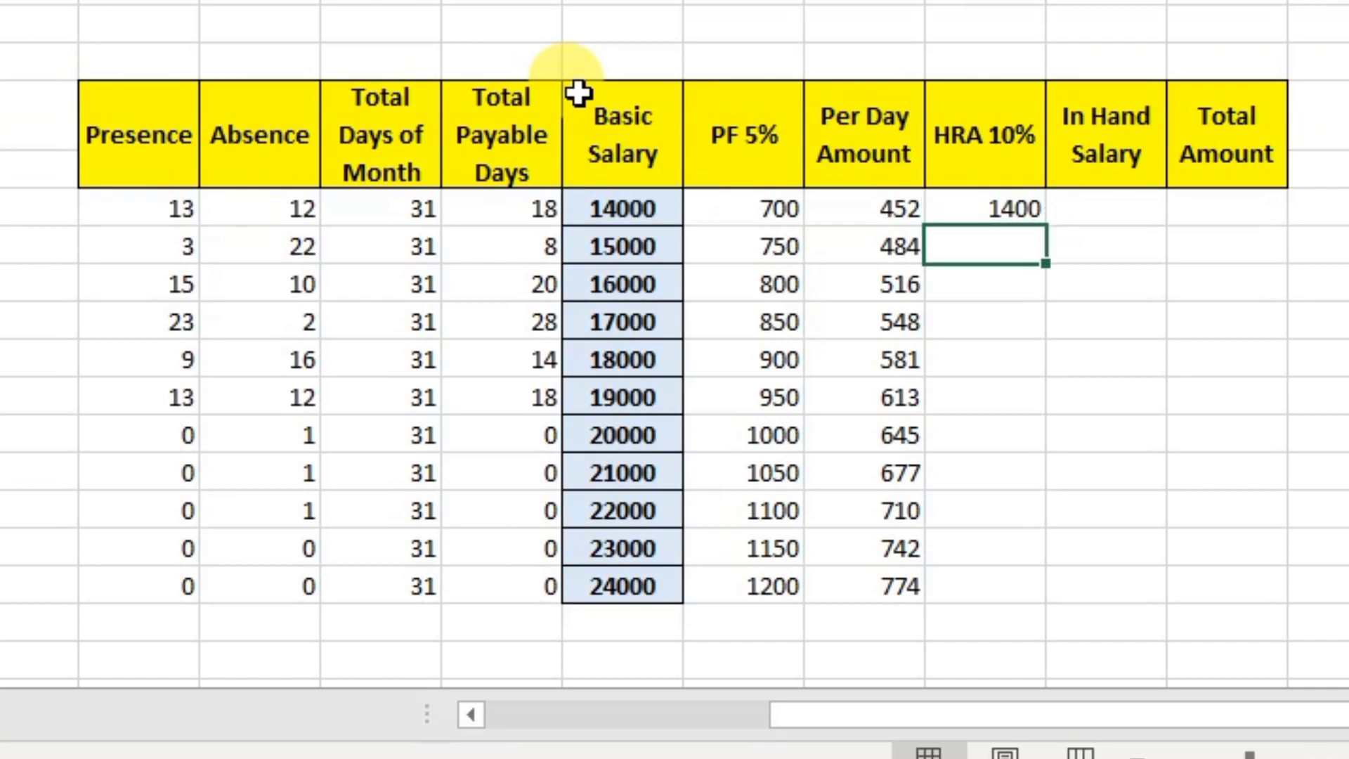
{"action": "left_click", "coordinate": [963, 216]}
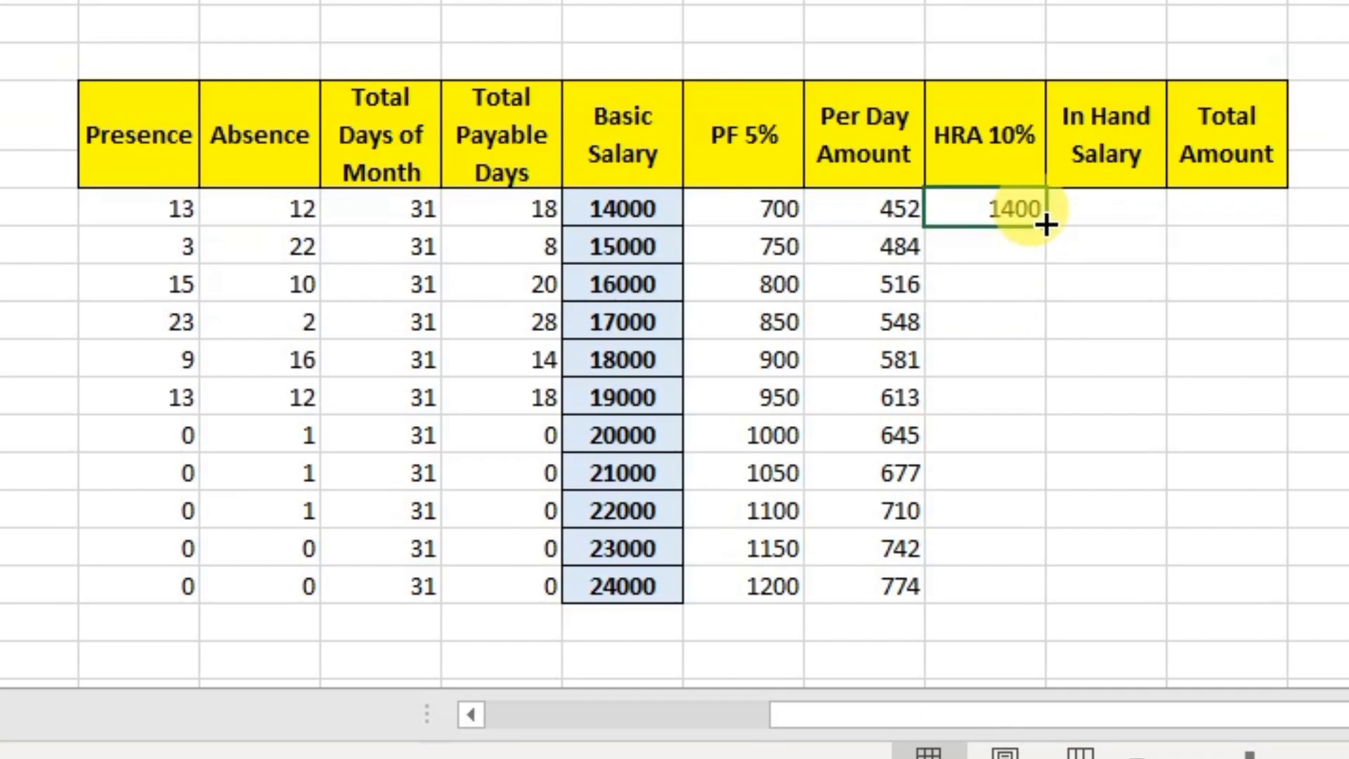
{"action": "double_click", "coordinate": [1045, 226]}
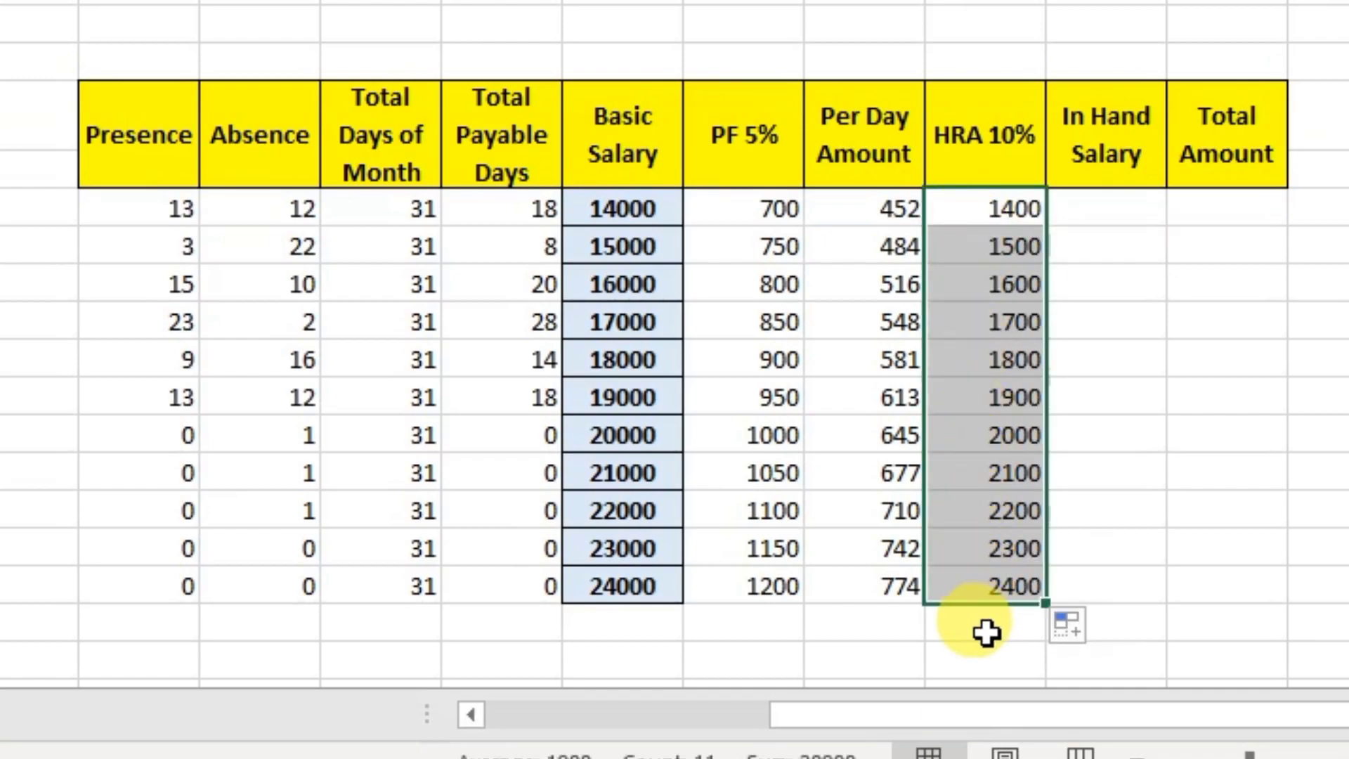
Calculate the In Hand Salary in AT10 by multiplying per day amount by total payable days with =AR10*AO10.
{"action": "left_click", "coordinate": [1116, 216]}
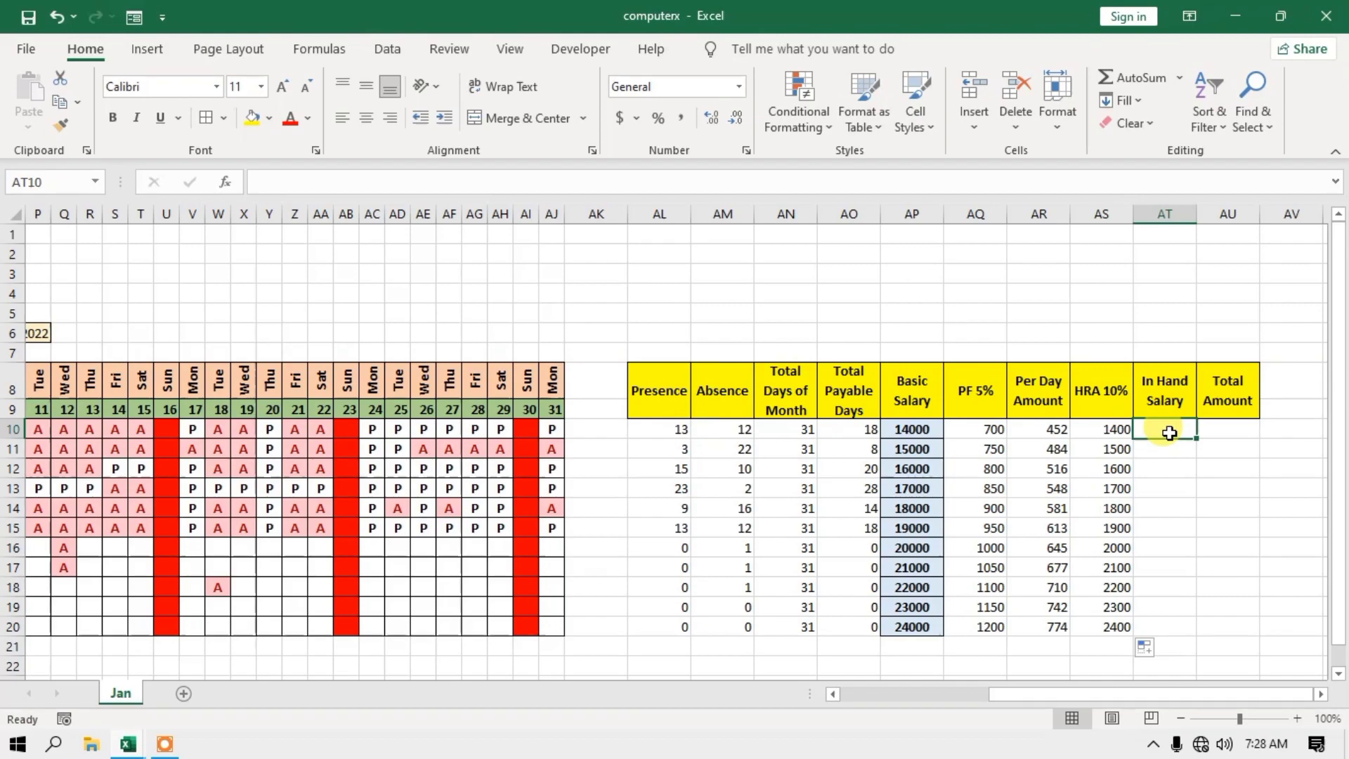
{"action": "type", "text": "="}
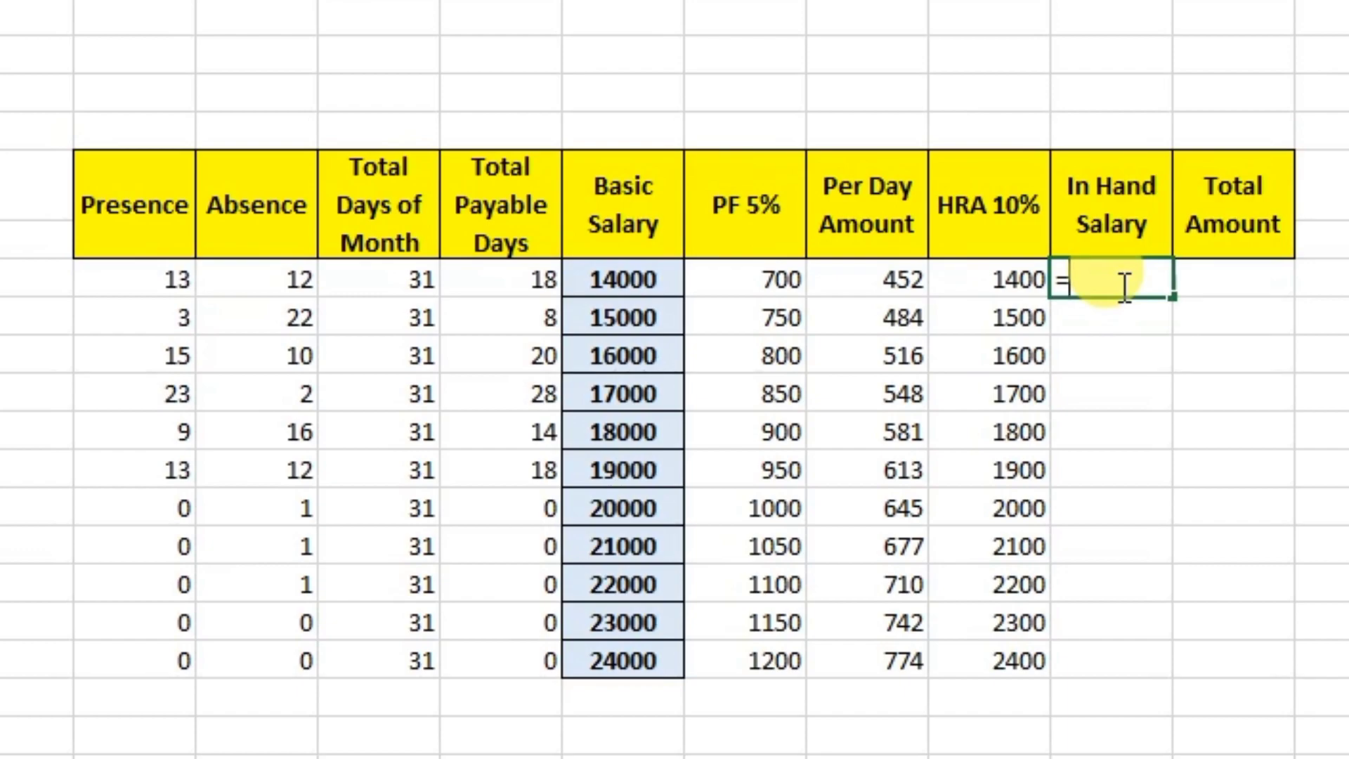
{"action": "left_click", "coordinate": [888, 279]}
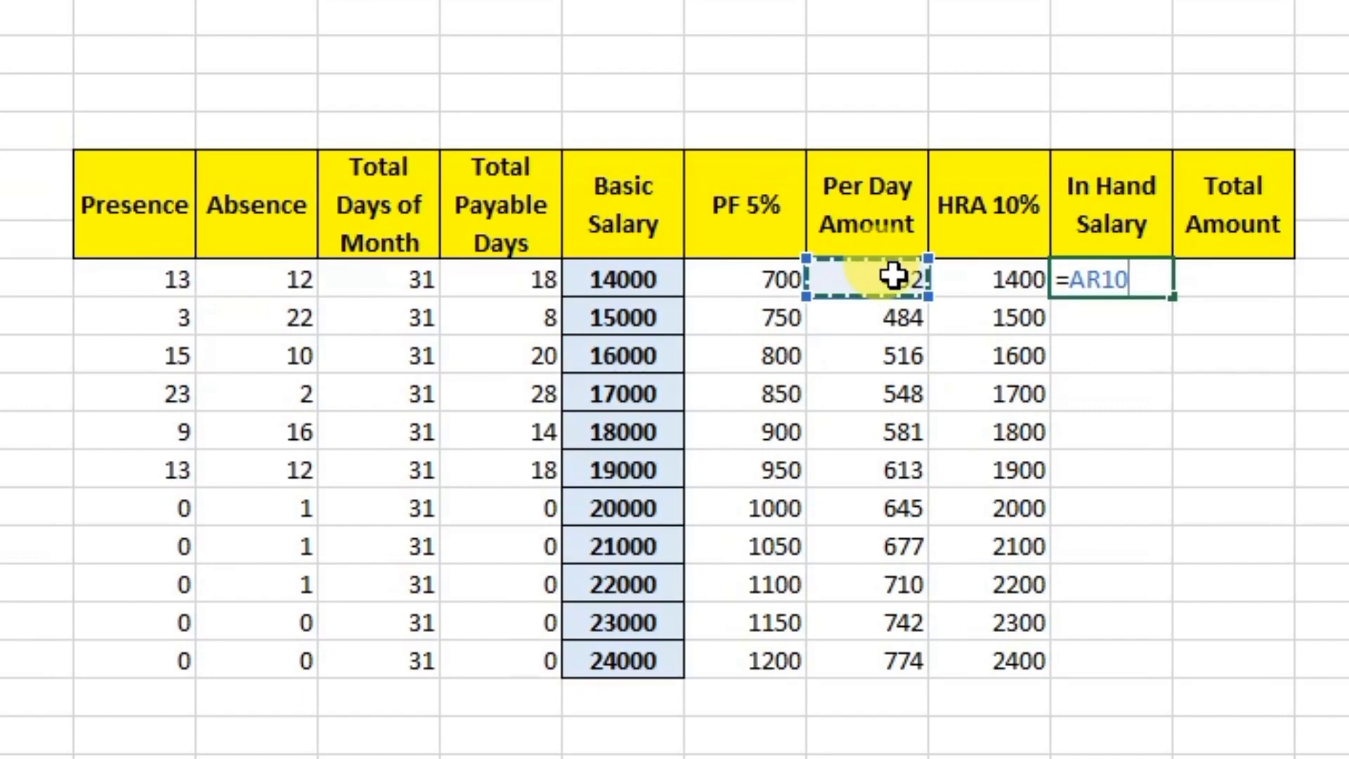
{"action": "type", "text": "*"}
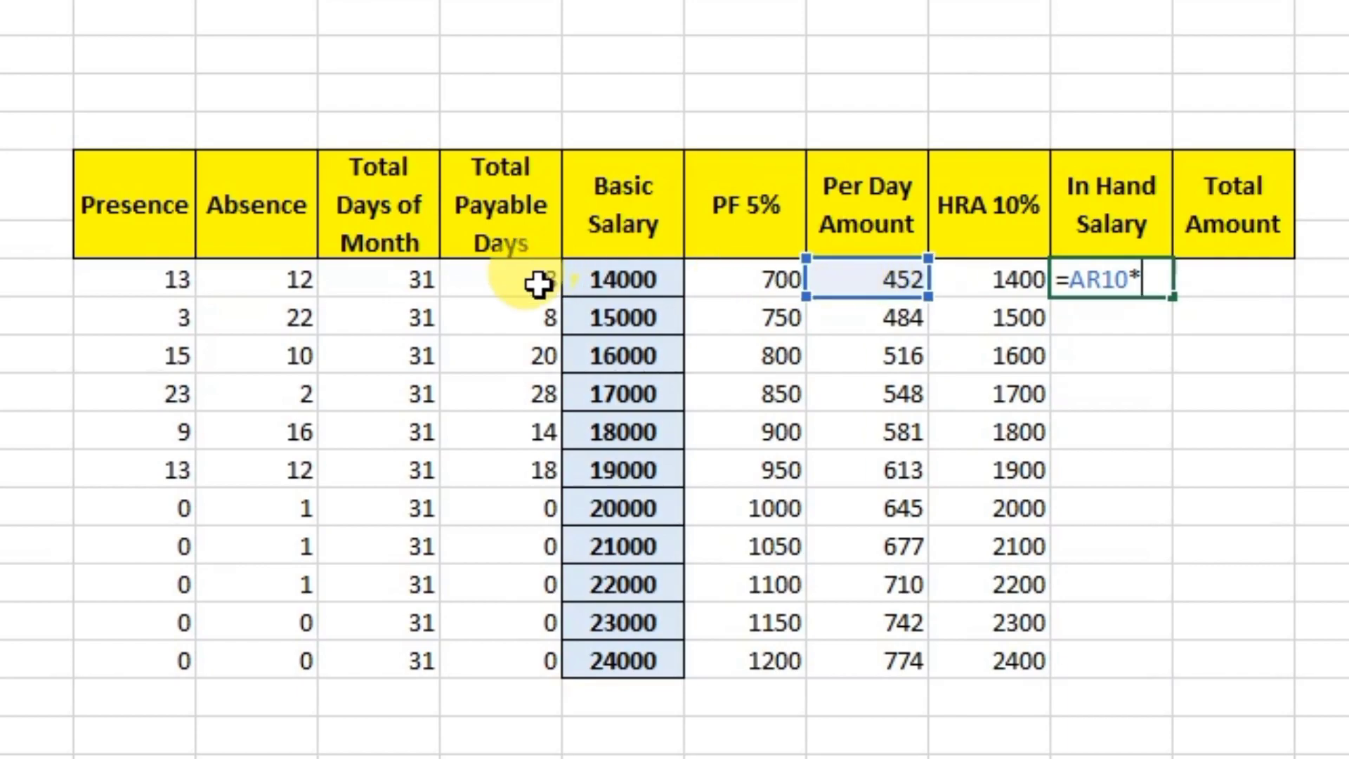
{"action": "left_click", "coordinate": [492, 279]}
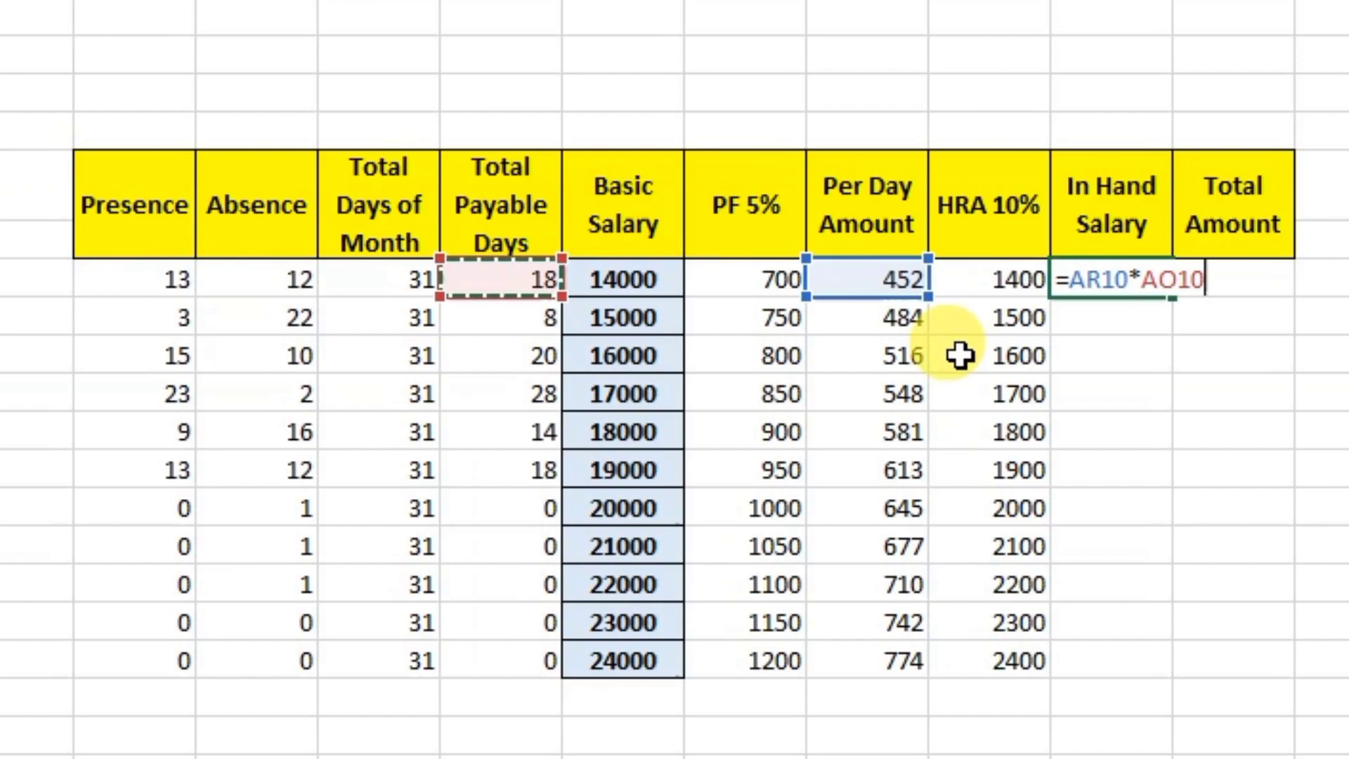
{"action": "key", "text": "Return"}
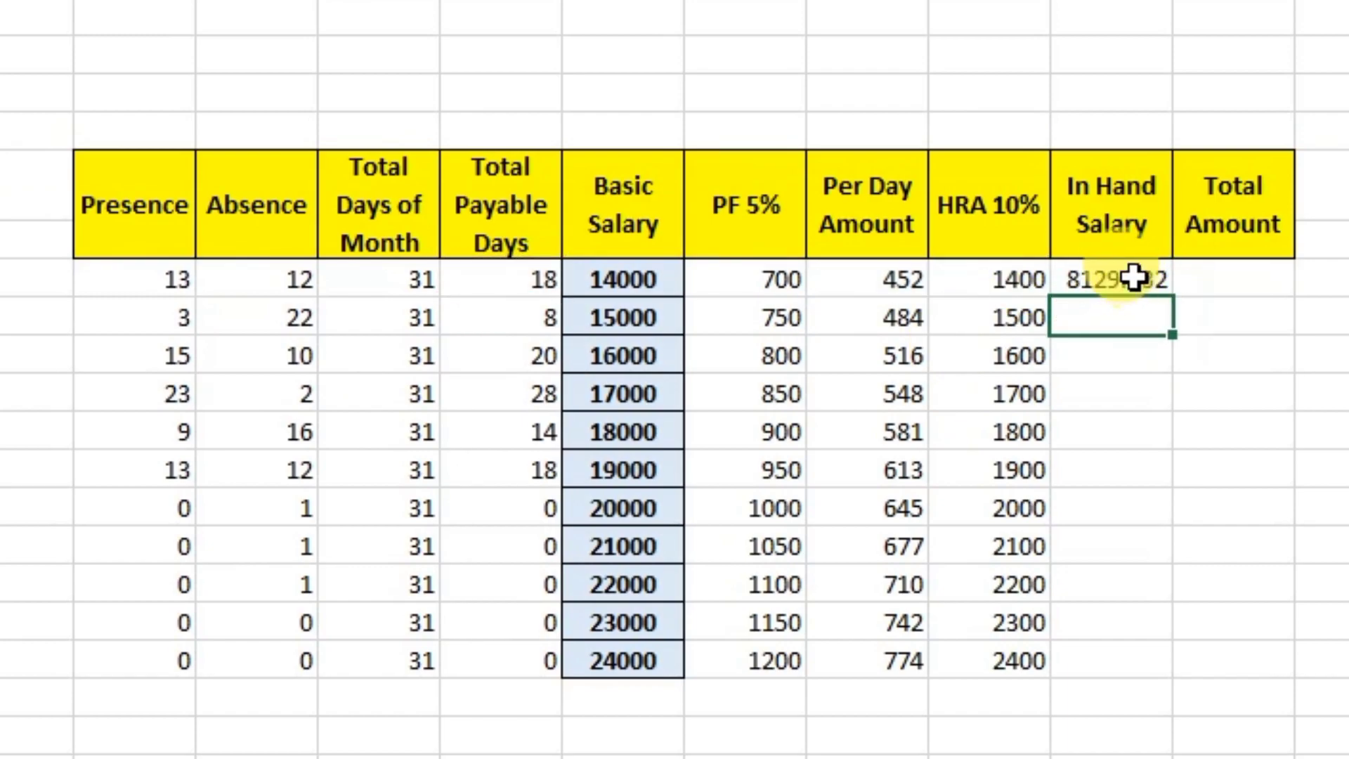
Format the In Hand Salary in AT10 without decimal places and fill it down to row 20.
{"action": "left_click", "coordinate": [1133, 279]}
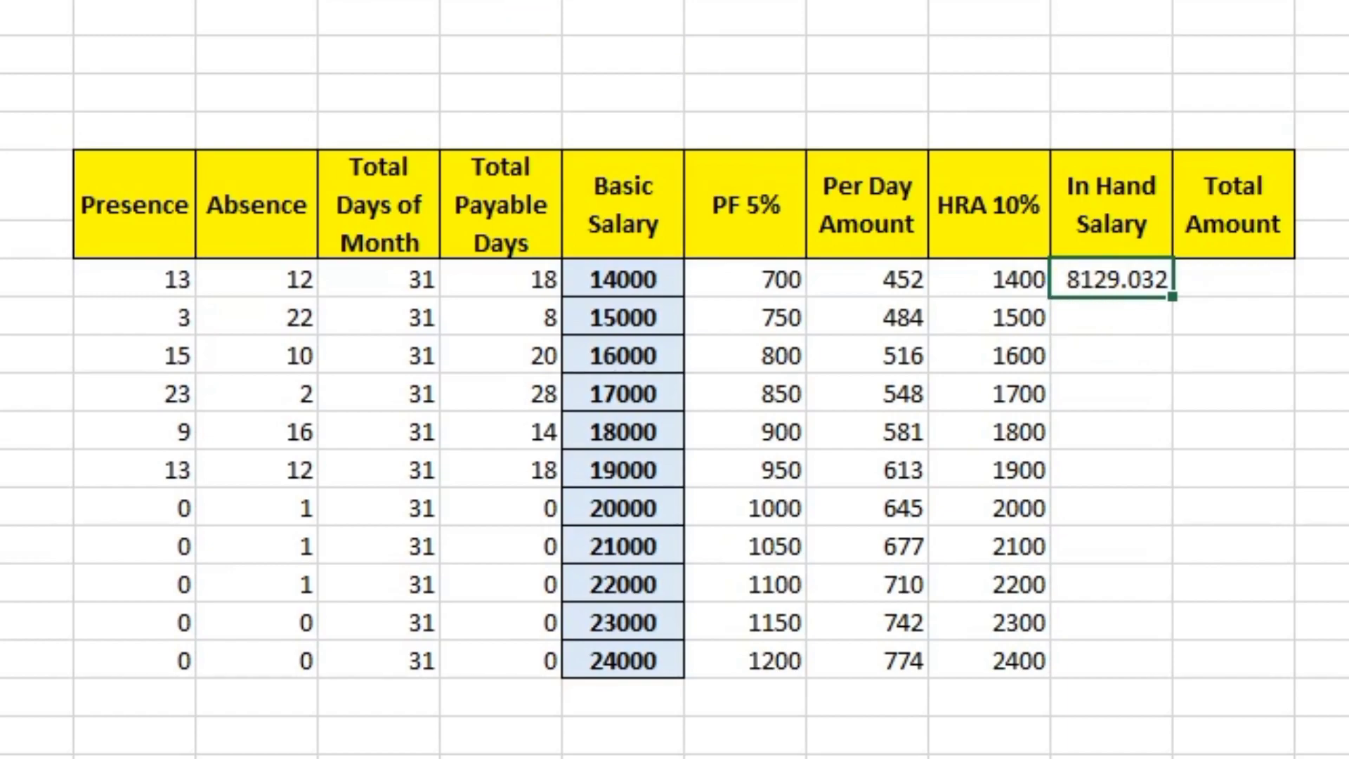
{"action": "key", "text": "alt+h"}
{"action": "key", "text": "9"}
{"action": "key", "text": "alt+h"}
{"action": "key", "text": "9"}
{"action": "key", "text": "alt+h"}
{"action": "key", "text": "9"}
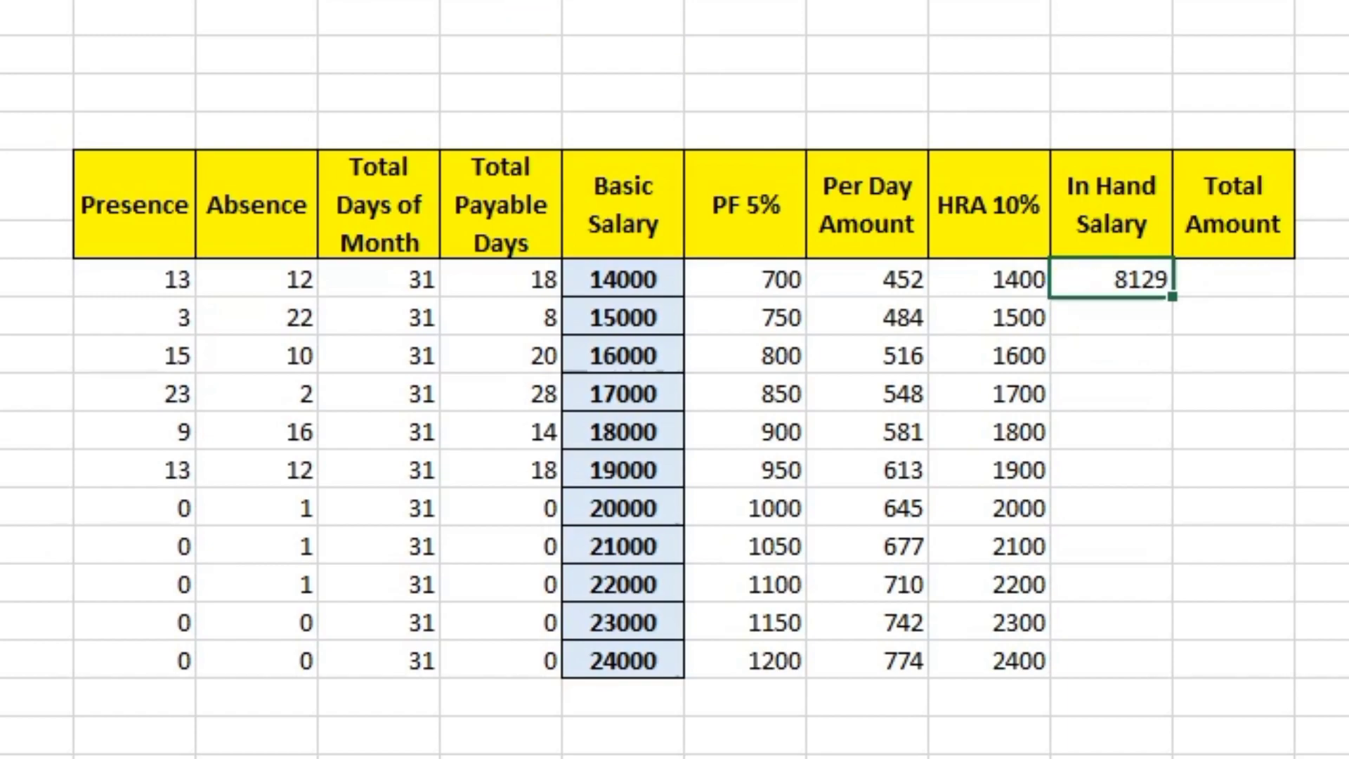
{"action": "double_click", "coordinate": [1175, 300]}
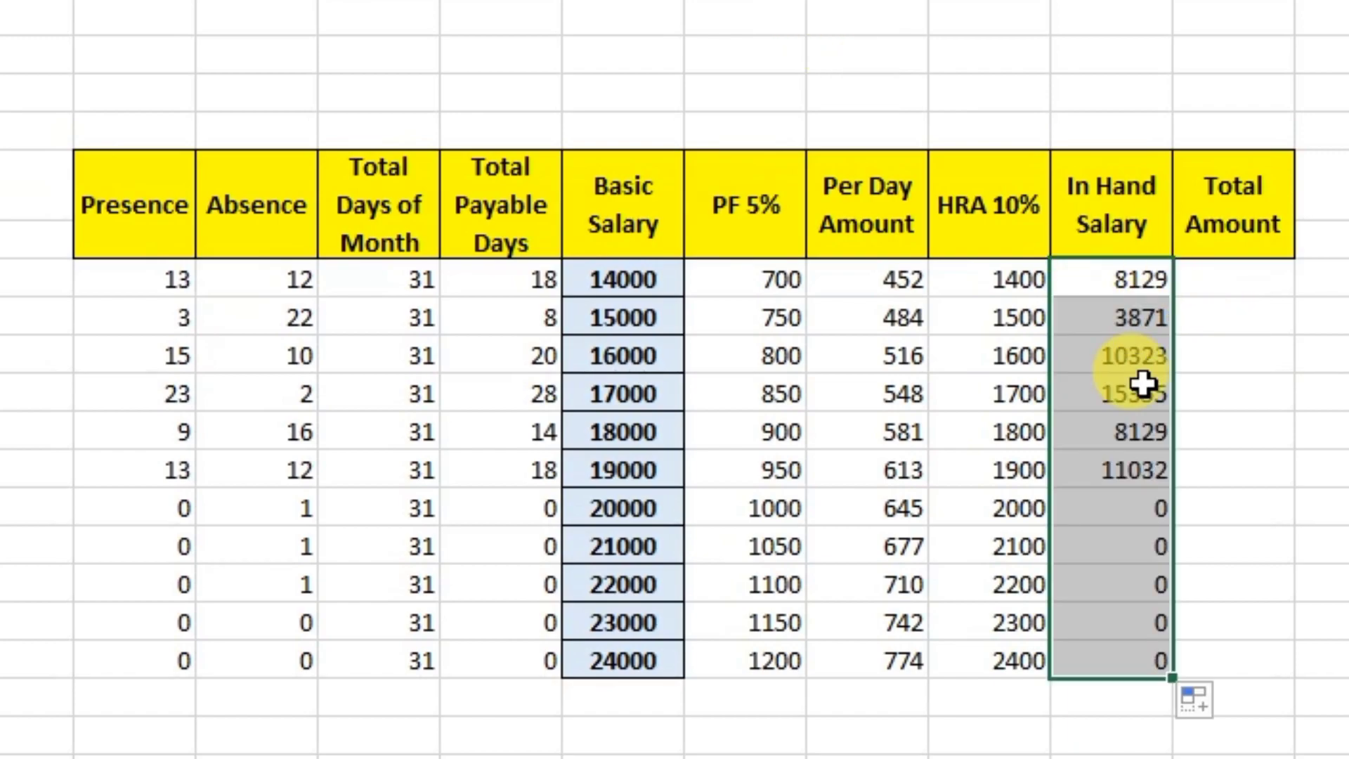
{"action": "left_click", "coordinate": [1141, 625]}
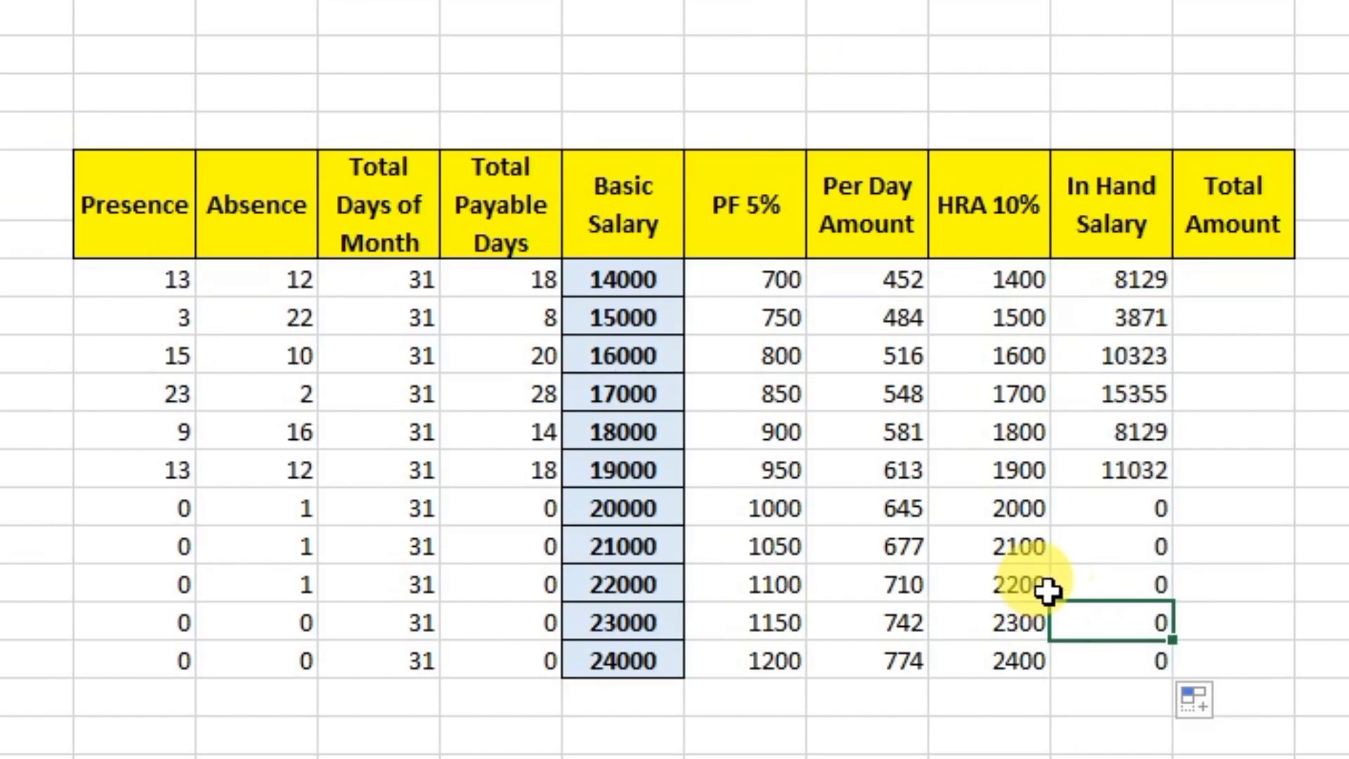
Calculate the Total Amount in AU10 with =AT10+AS10-AQ10 and fill the formula down to row 20.
{"action": "left_click", "coordinate": [1232, 280]}
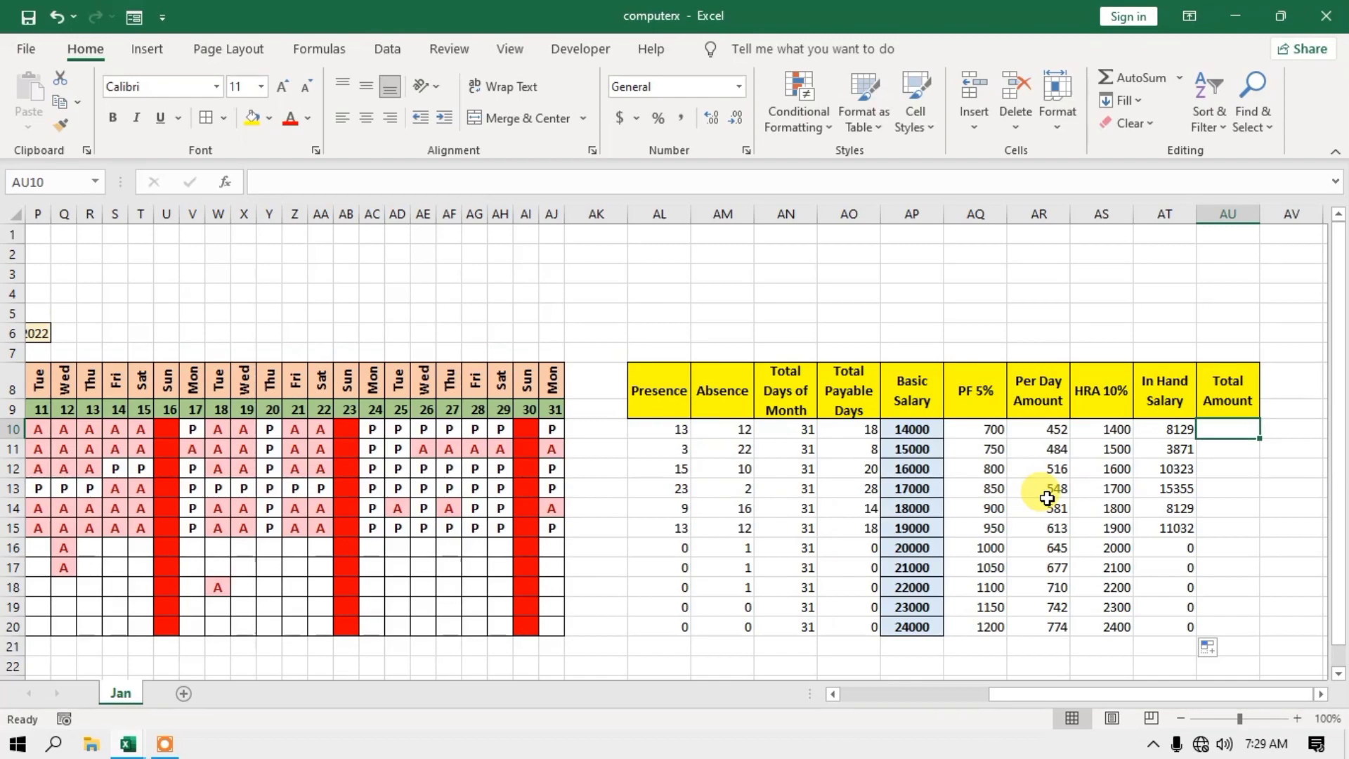
{"action": "type", "text": "="}
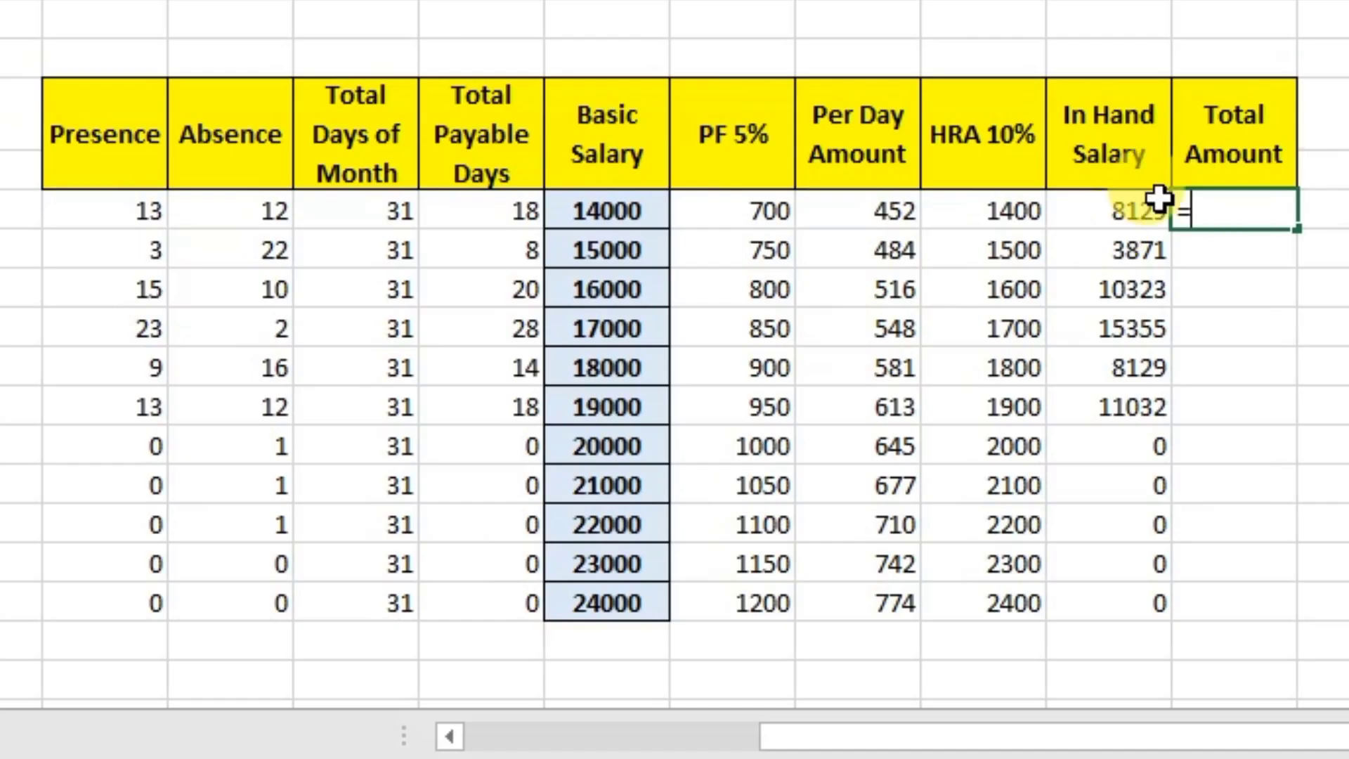
{"action": "left_click", "coordinate": [1108, 216]}
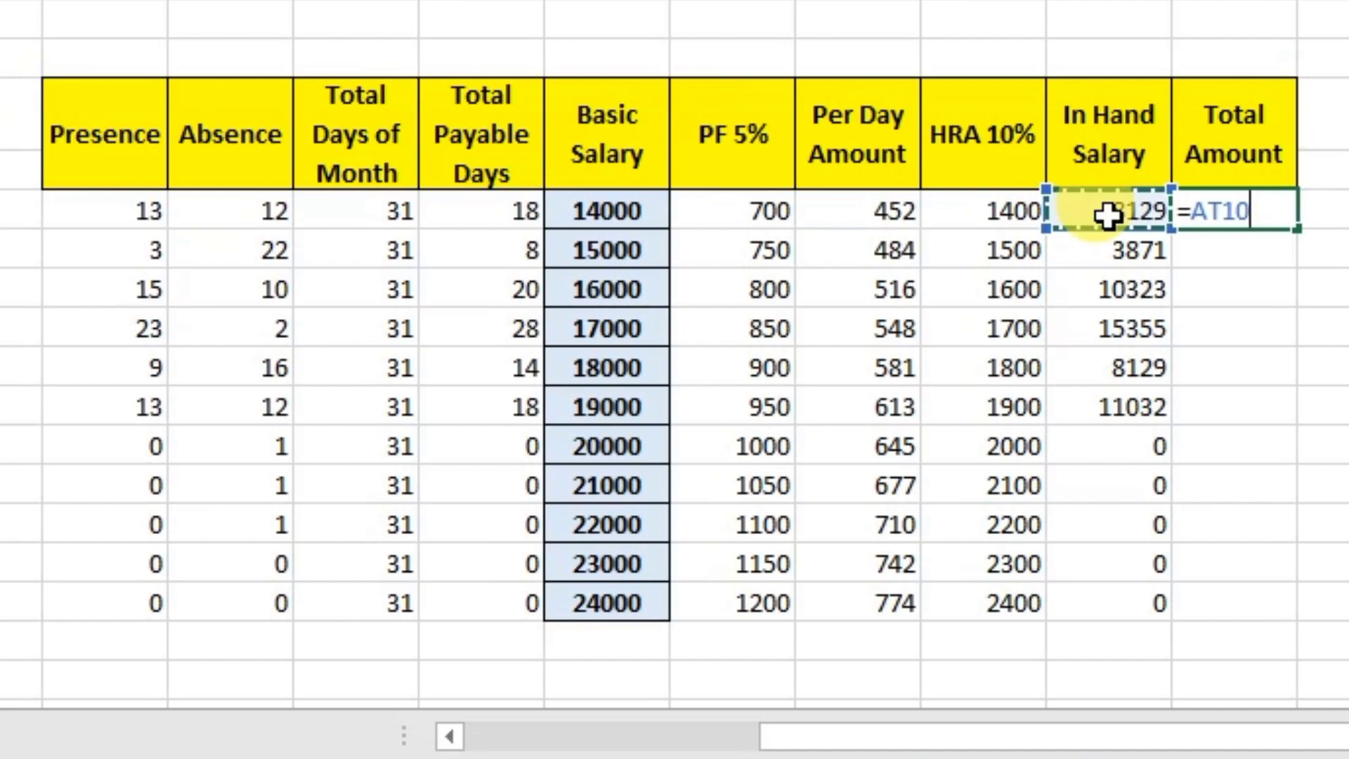
{"action": "type", "text": "+"}
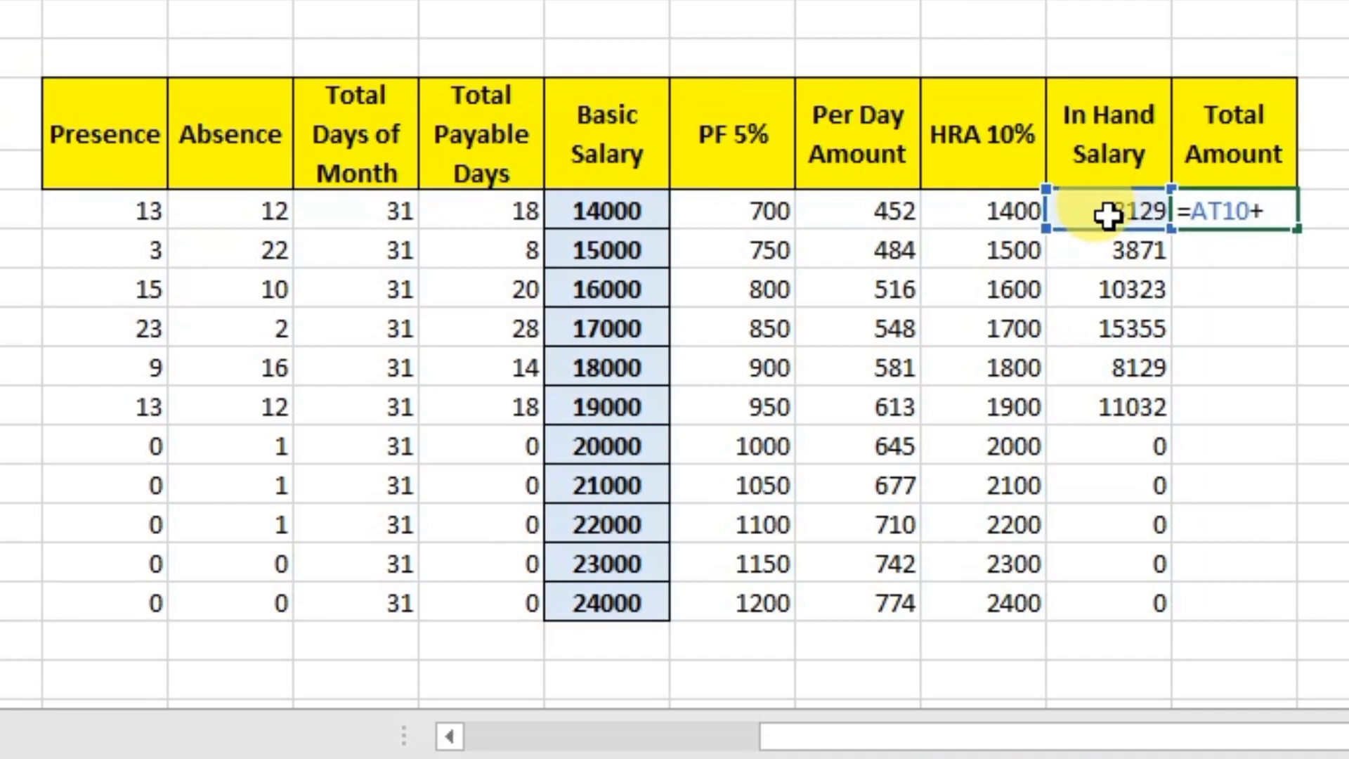
{"action": "left_click", "coordinate": [970, 210]}
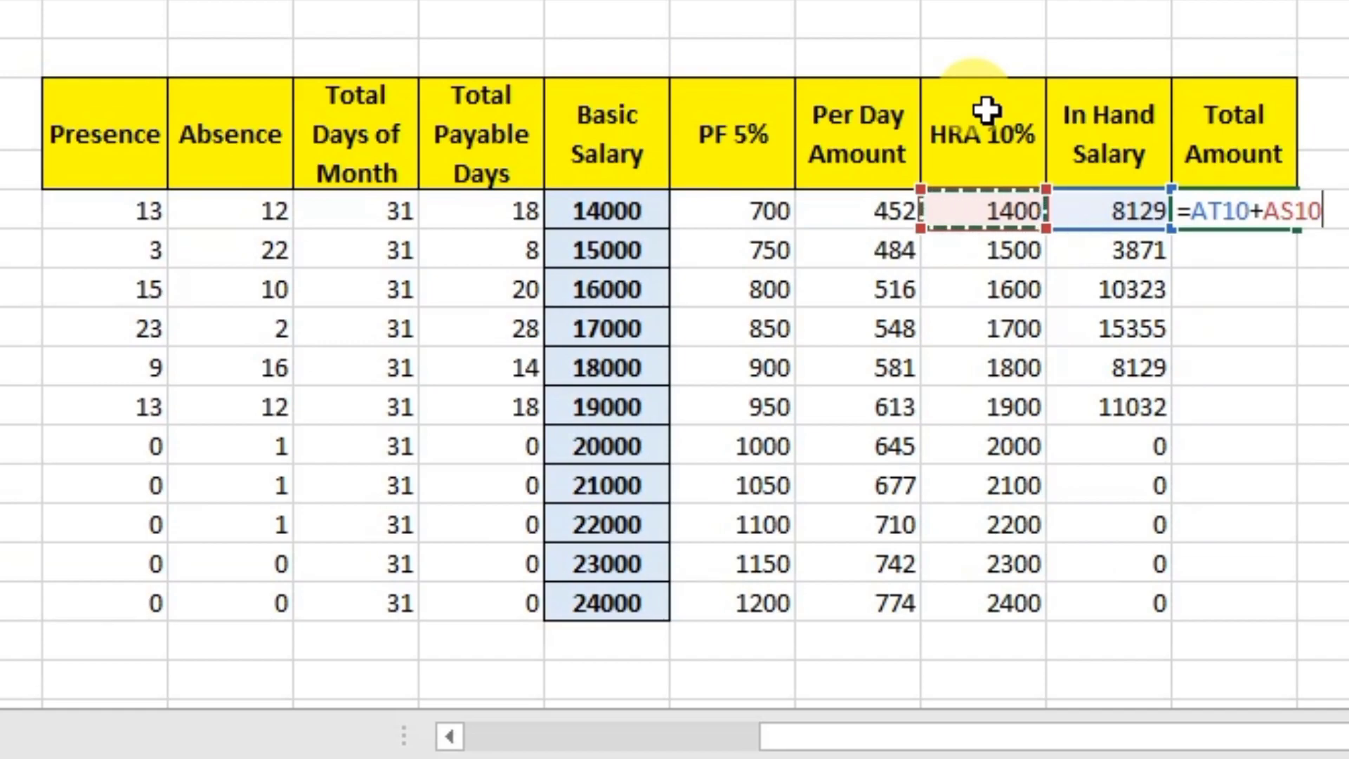
{"action": "type", "text": "-"}
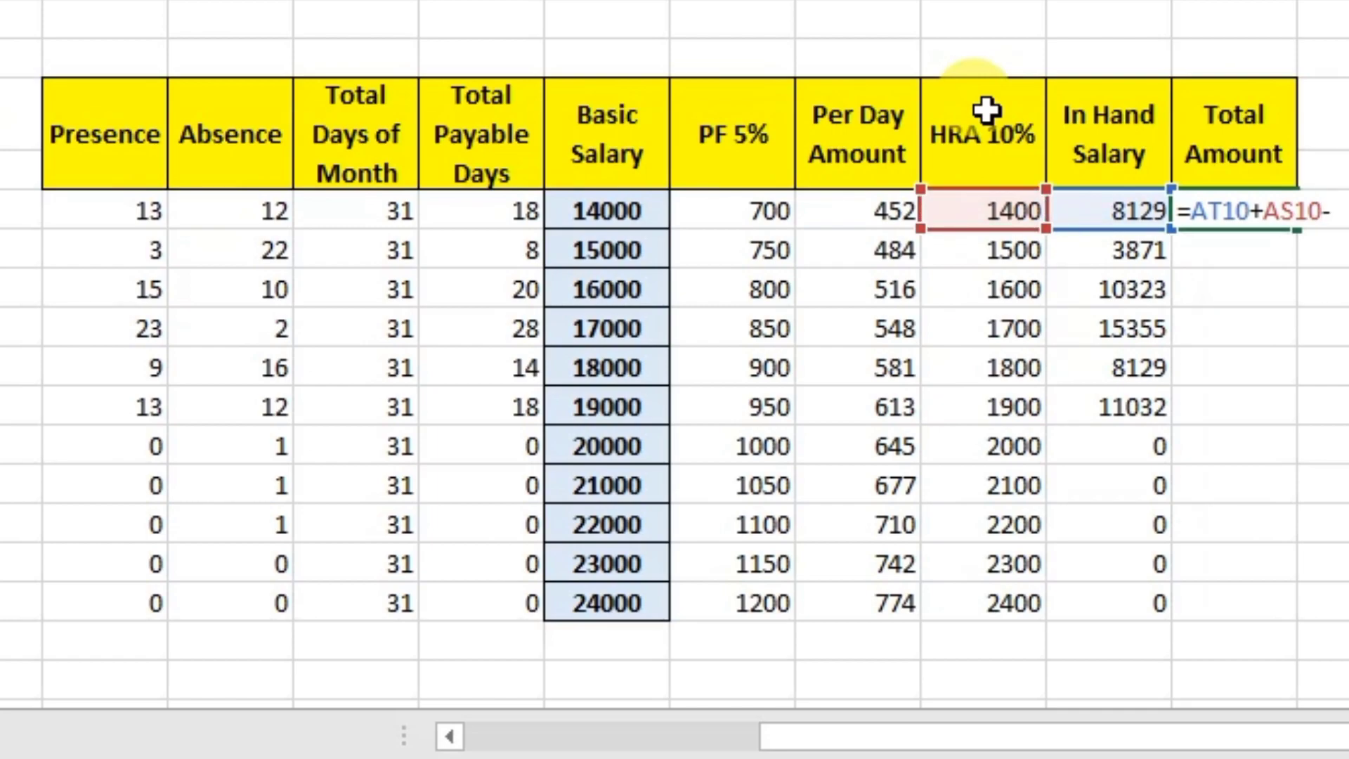
{"action": "left_click", "coordinate": [725, 213]}
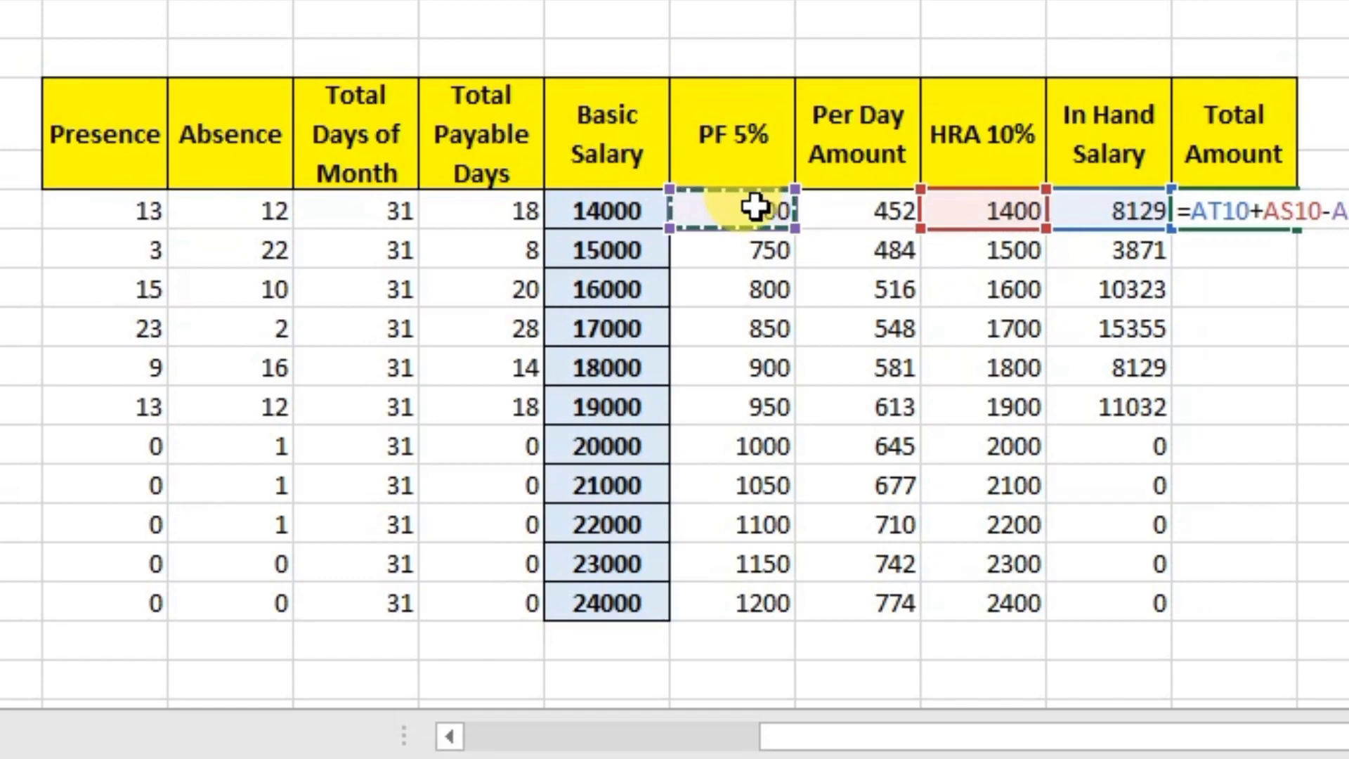
{"action": "key", "text": "Return"}
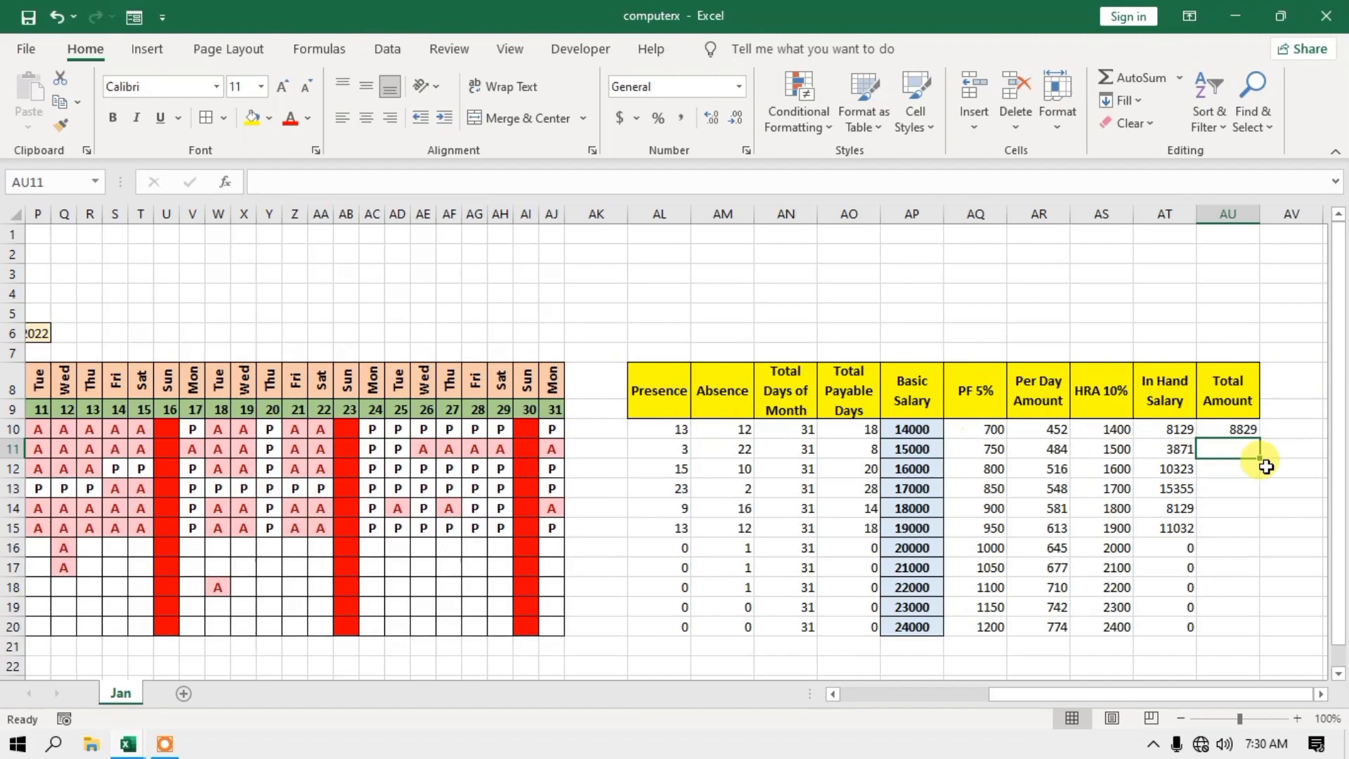
{"action": "left_click", "coordinate": [1242, 430]}
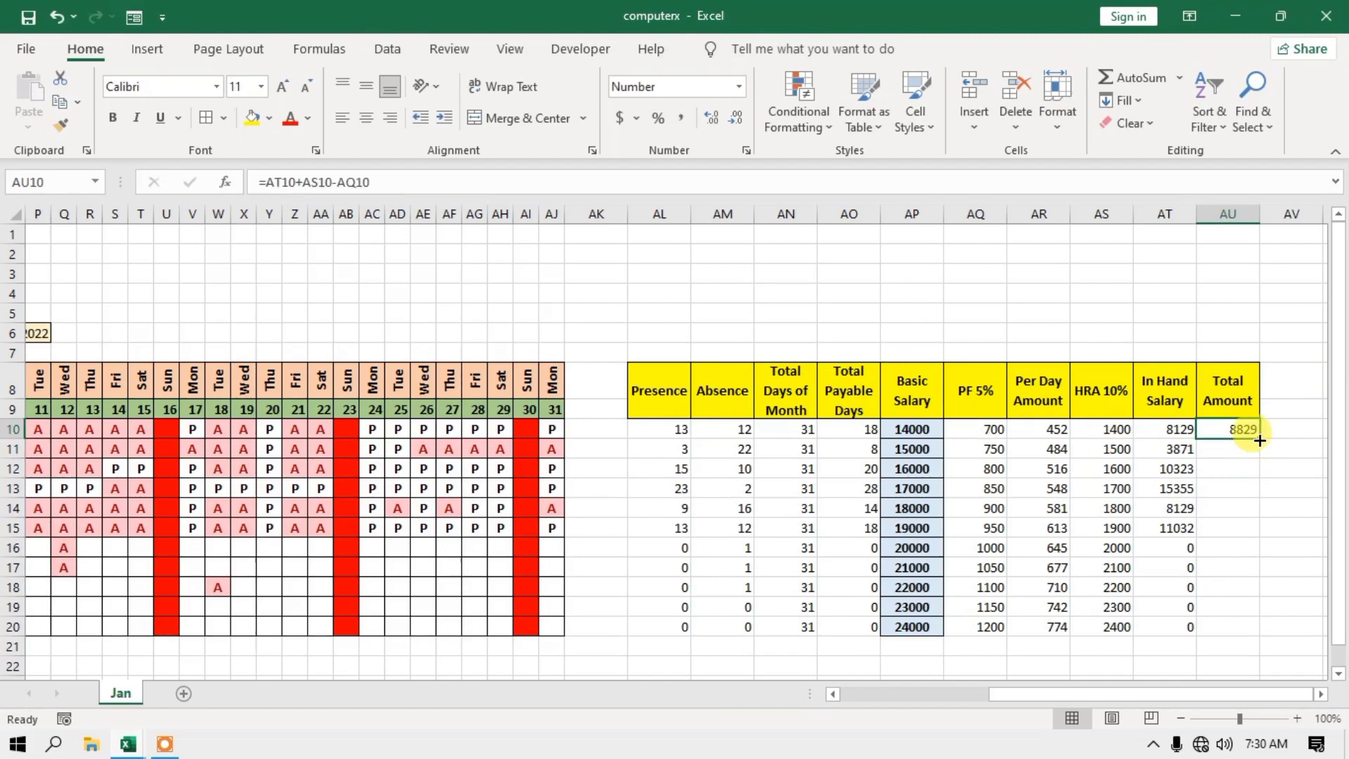
{"action": "double_click", "coordinate": [1258, 440]}
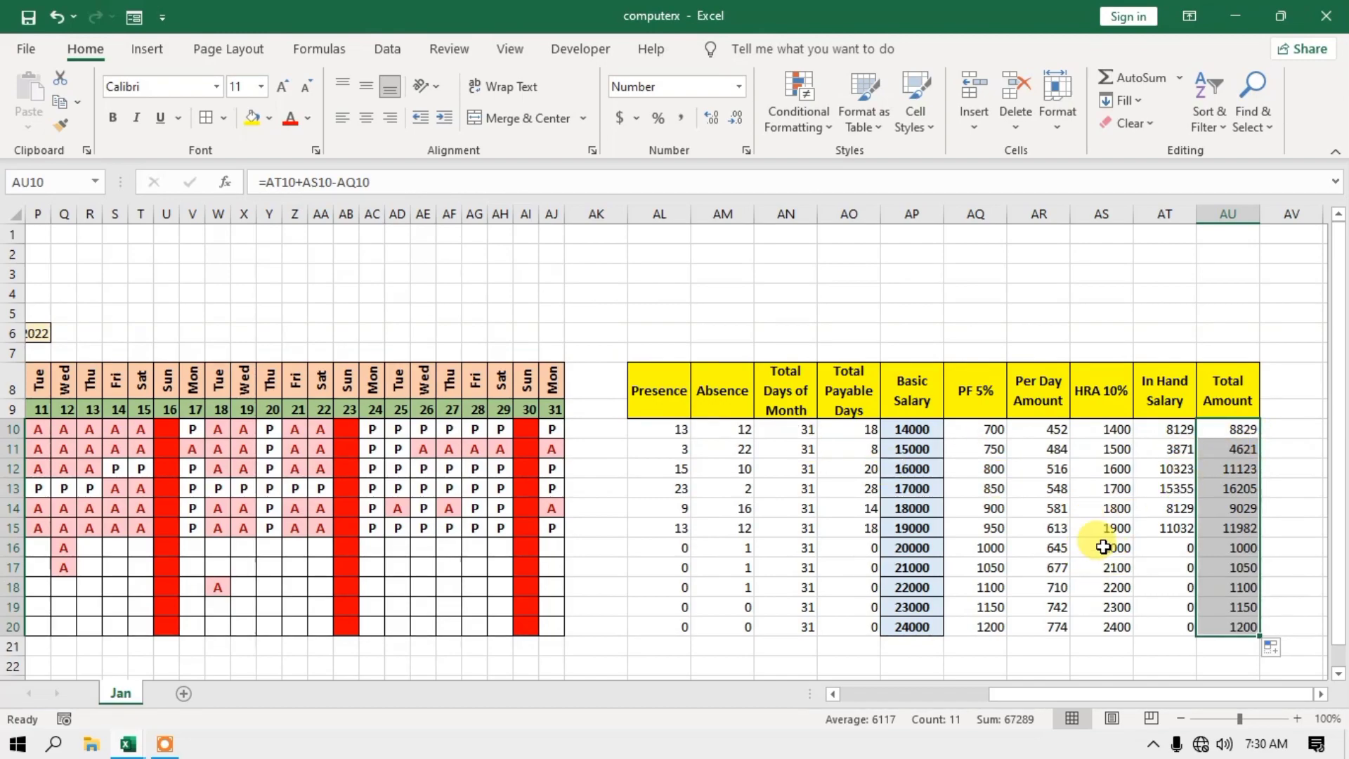
Review the attendance grid and compare the presence, absence and payable days with the total amounts, especially in the bottom two employee rows.
{"action": "left_click", "coordinate": [1254, 430]}
{"action": "left_click_drag", "start_coordinate": [1099, 692], "coordinate": [997, 688]}
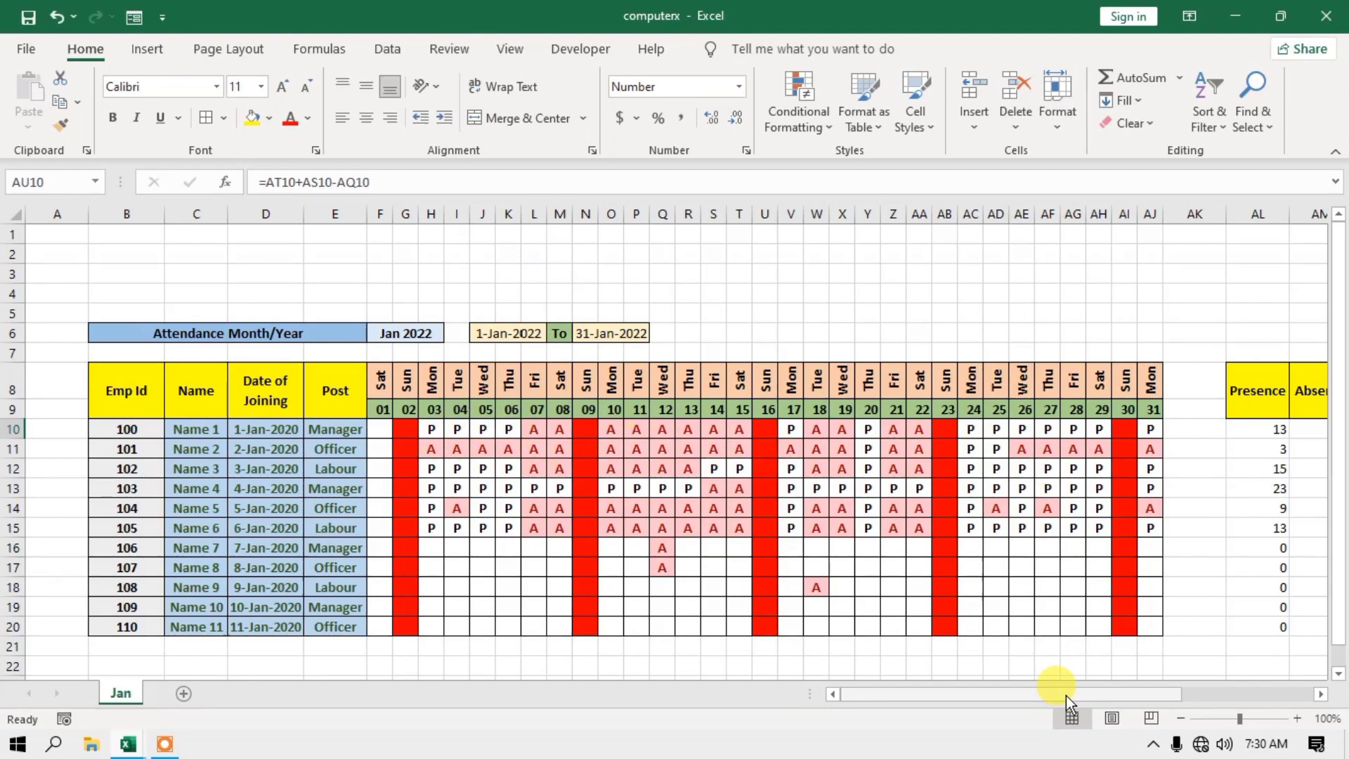
{"action": "scroll", "coordinate": [1238, 696], "scroll_direction": "right", "scroll_amount": 3}
{"action": "scroll", "coordinate": [1238, 696], "scroll_direction": "right", "scroll_amount": 10}
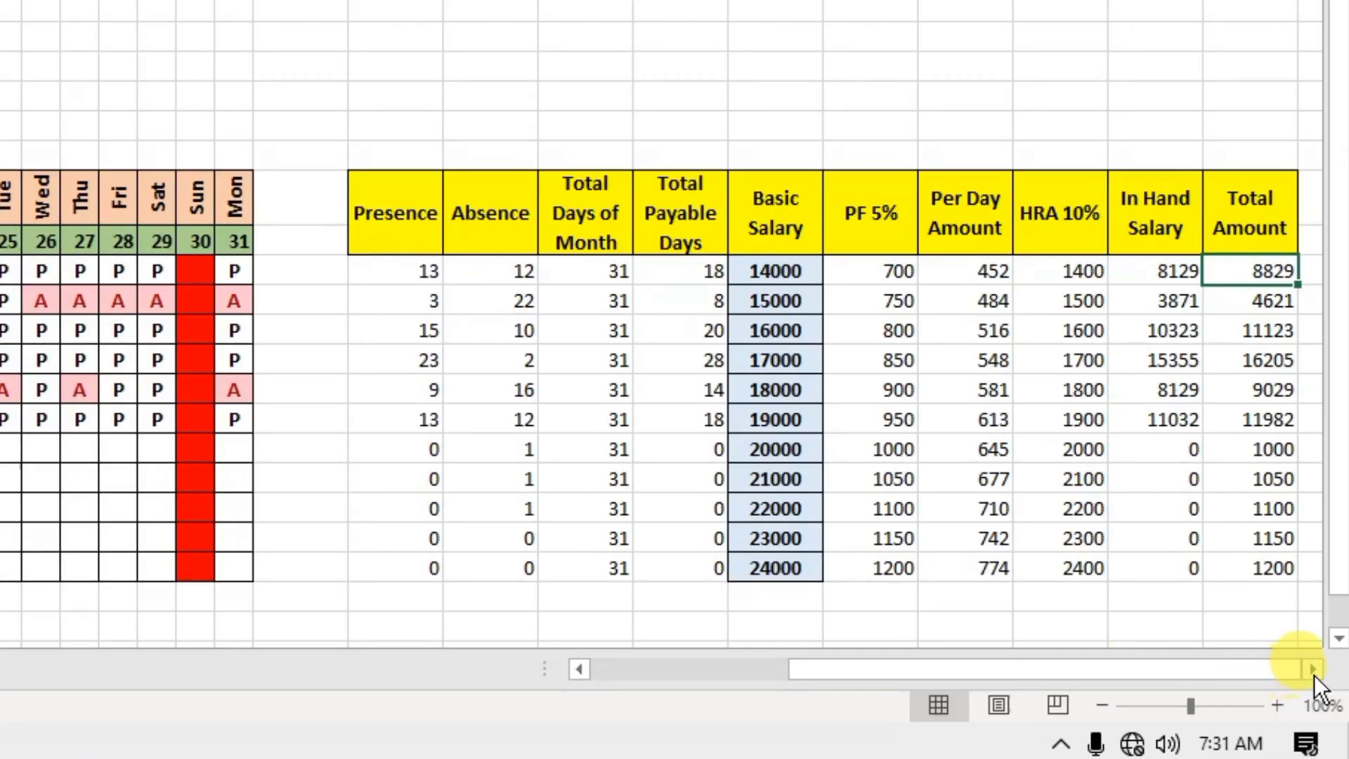
{"action": "left_click_drag", "start_coordinate": [1314, 674], "coordinate": [1314, 674]}
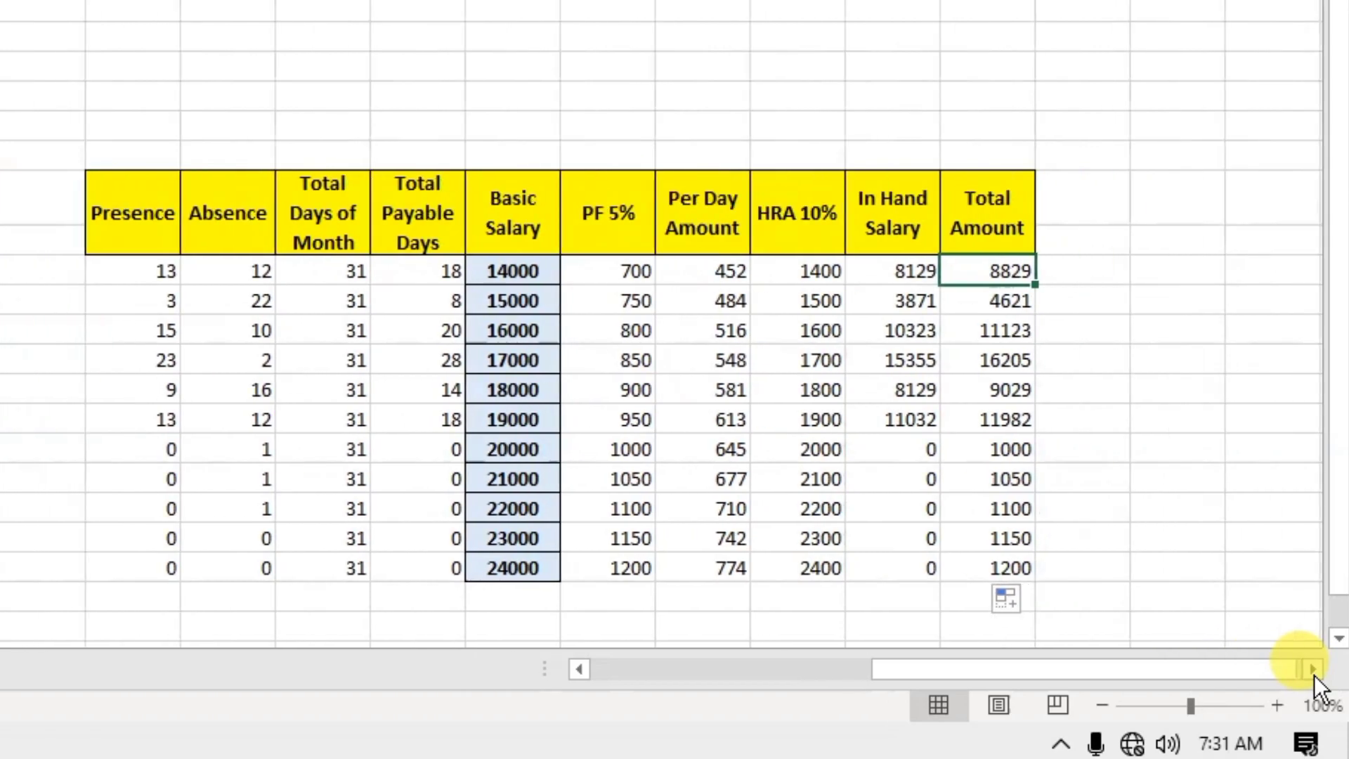
{"action": "left_click", "coordinate": [969, 537]}
{"action": "left_click", "coordinate": [3, 537]}
{"action": "left_click", "coordinate": [137, 540]}
{"action": "left_click", "coordinate": [224, 547]}
{"action": "left_click", "coordinate": [121, 564]}
{"action": "left_click", "coordinate": [199, 566]}
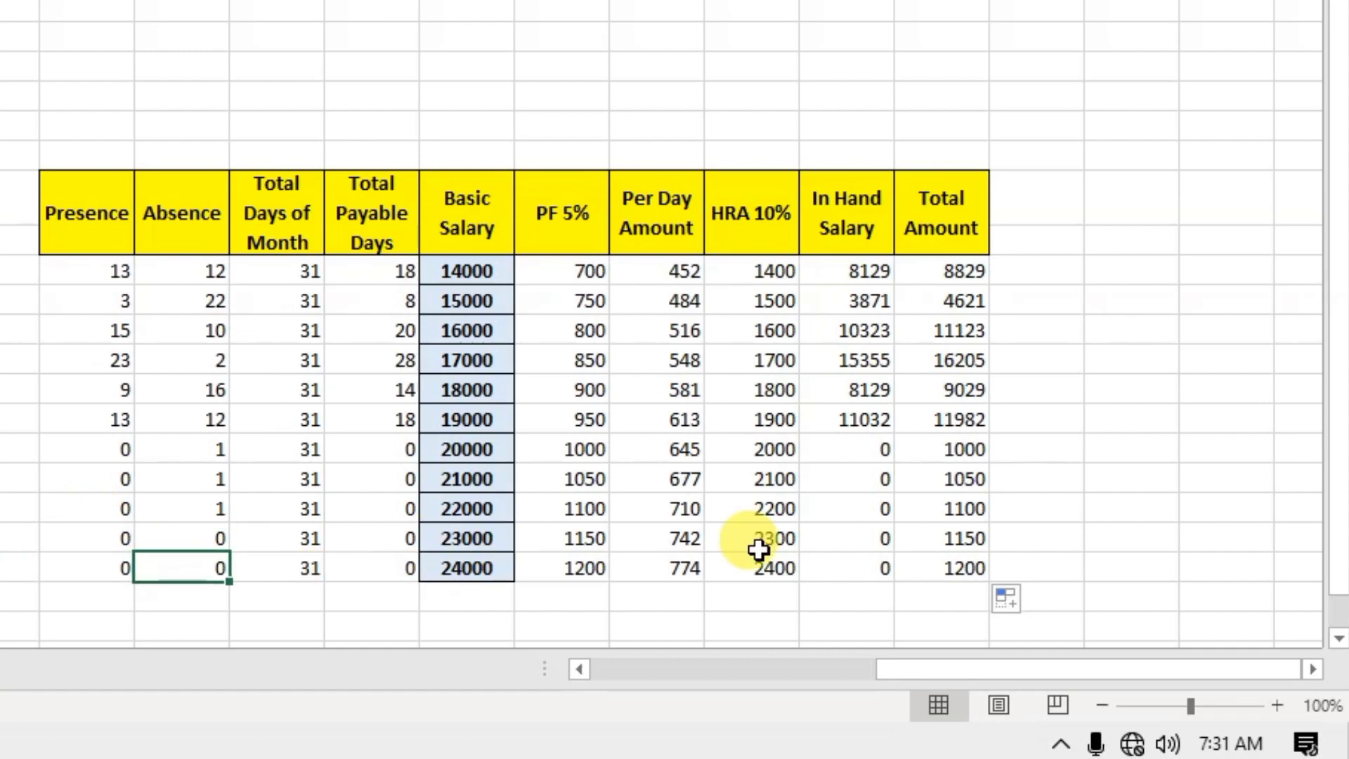
{"action": "left_click", "coordinate": [889, 541]}
{"action": "left_click", "coordinate": [928, 539]}
{"action": "left_click", "coordinate": [928, 568]}
{"action": "left_click", "coordinate": [933, 540]}
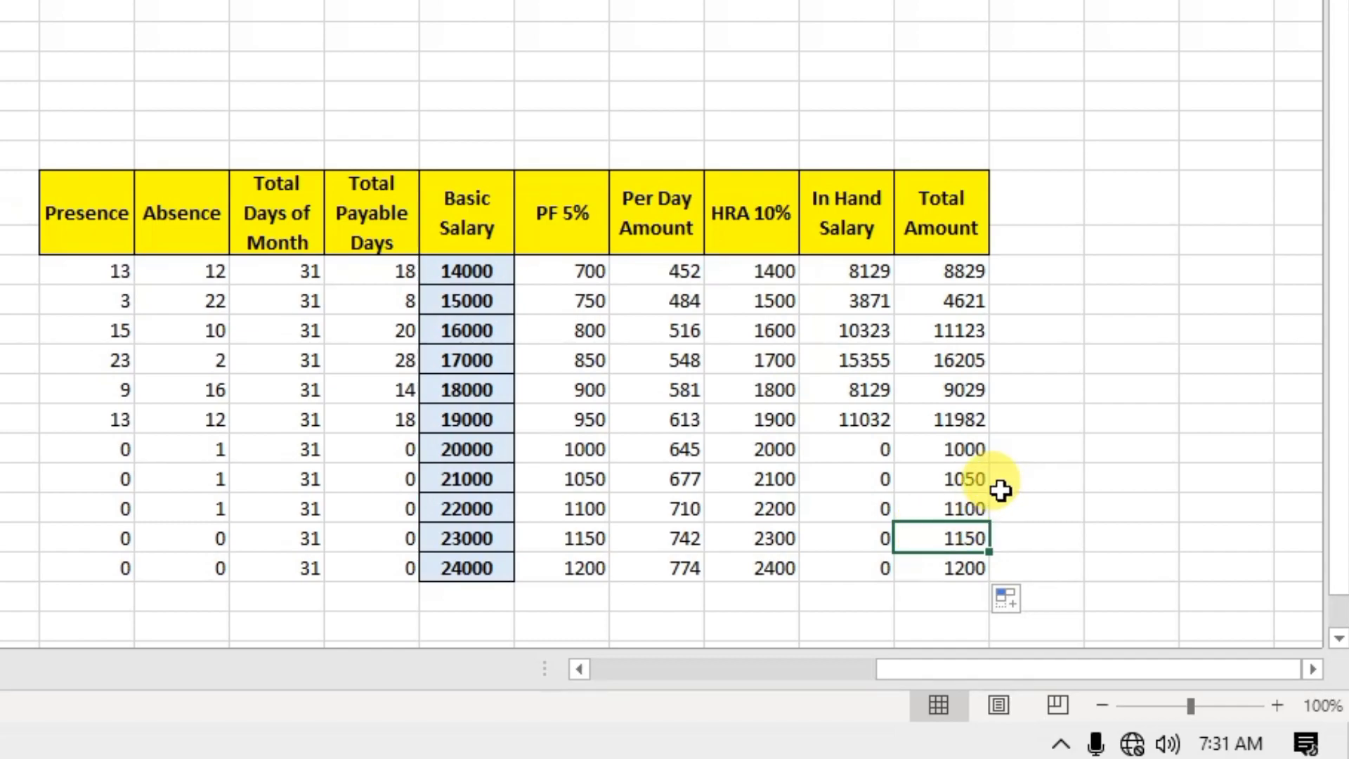
{"action": "left_click", "coordinate": [311, 281]}
{"action": "left_click", "coordinate": [342, 271]}
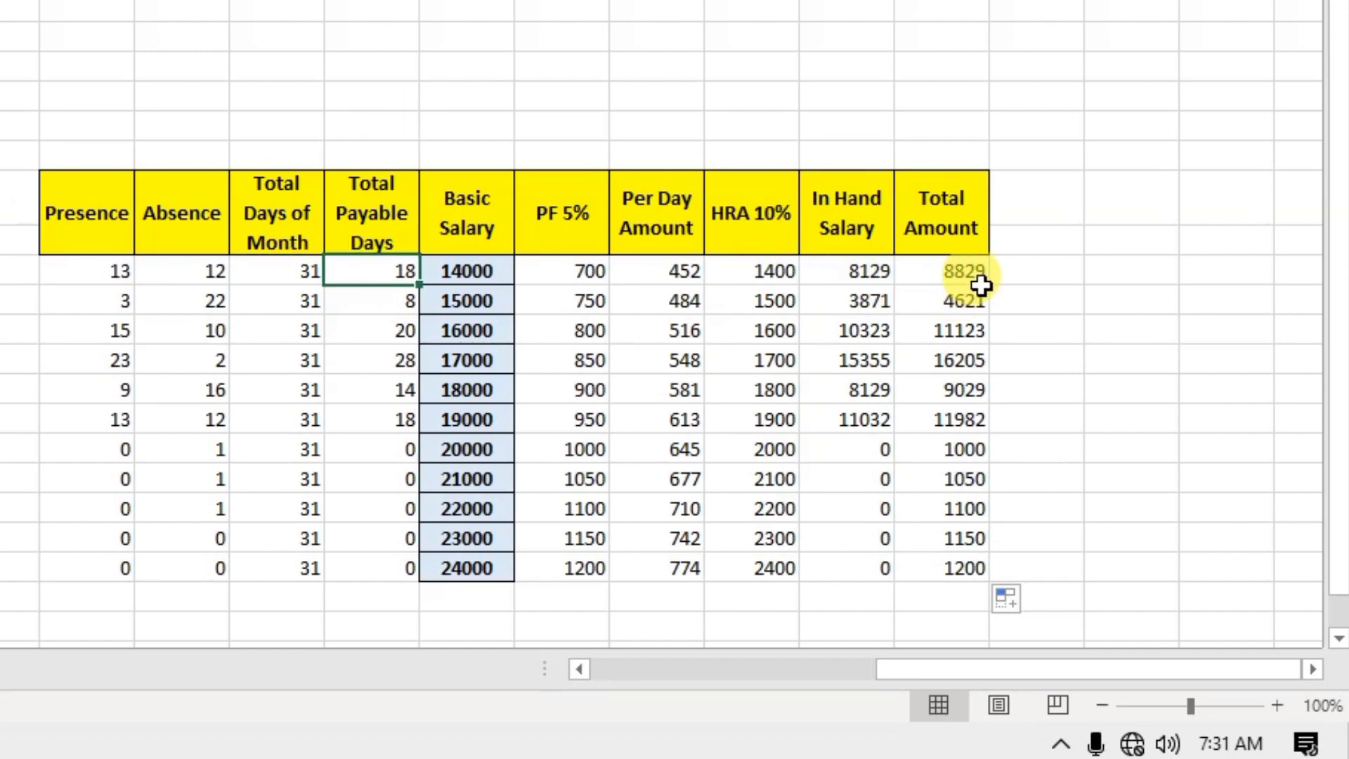
Change the Total Amount formula in AU10 to =IF(AL10=0,0,AT10+AS10-AQ10) and fill it down to row 20.
{"action": "left_click", "coordinate": [927, 277]}
{"action": "double_click", "coordinate": [959, 272]}
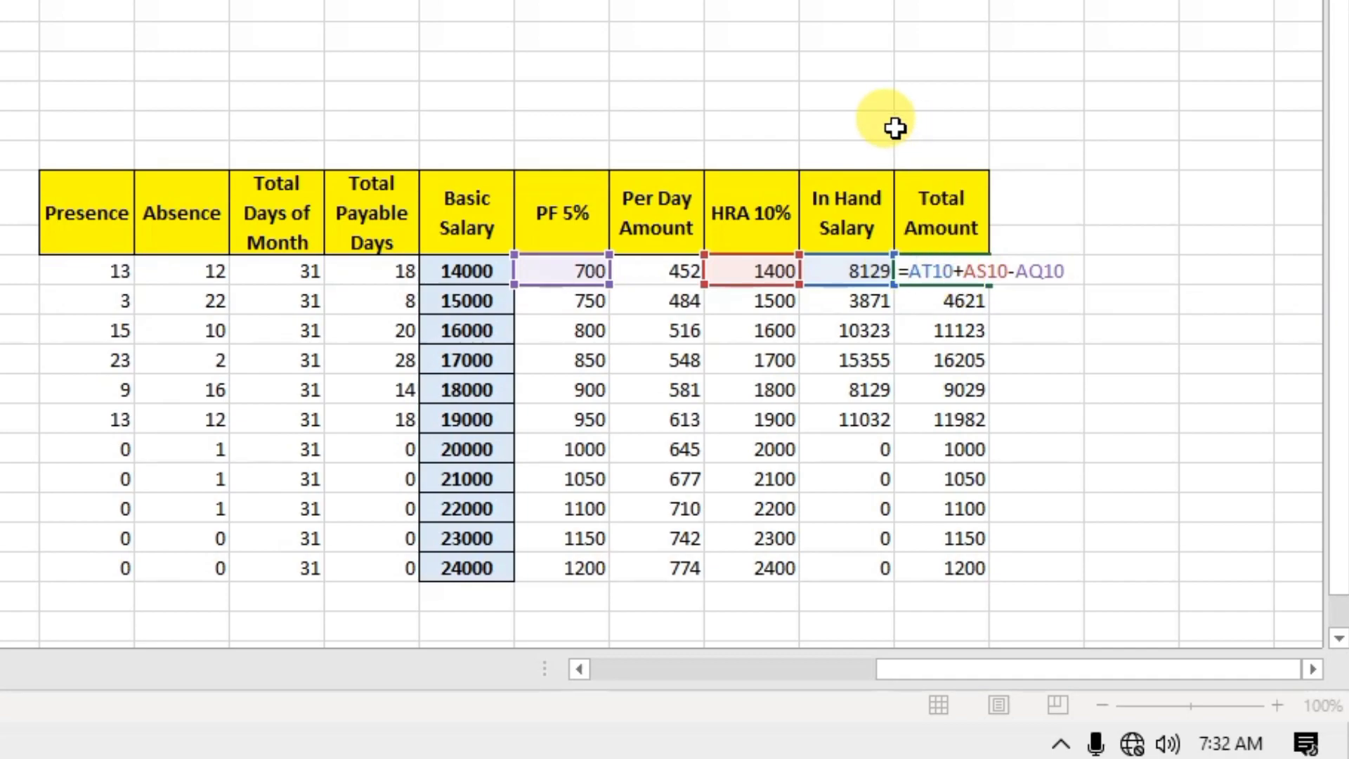
{"action": "type", "text": "if"}
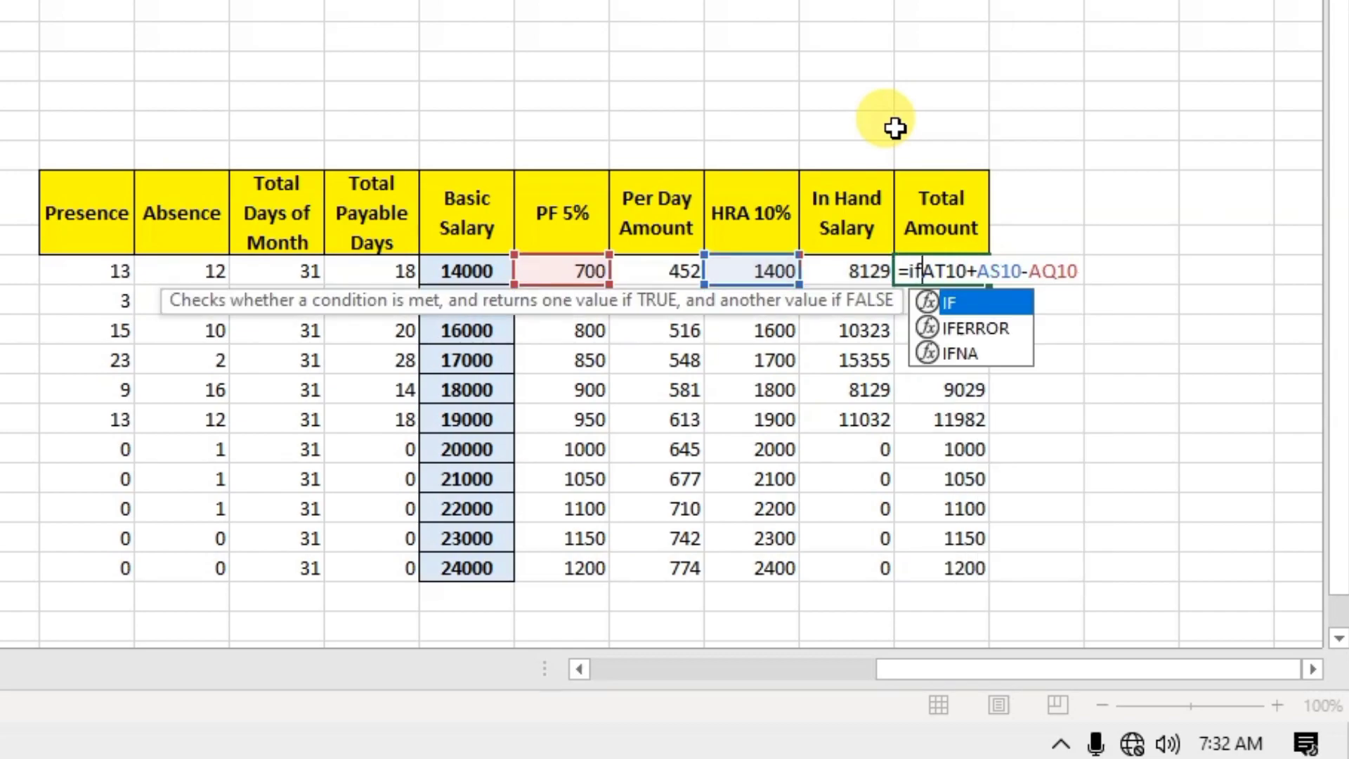
{"action": "type", "text": "("}
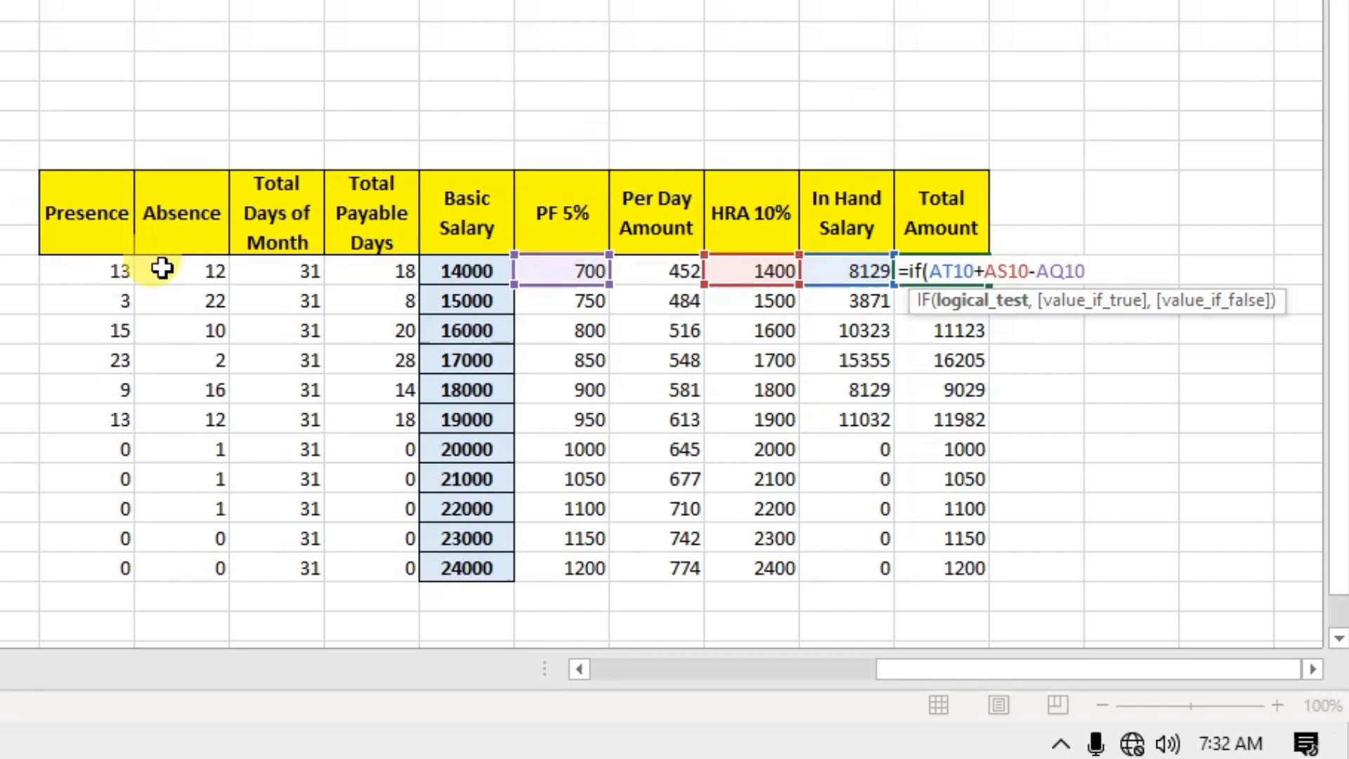
{"action": "left_click", "coordinate": [109, 276]}
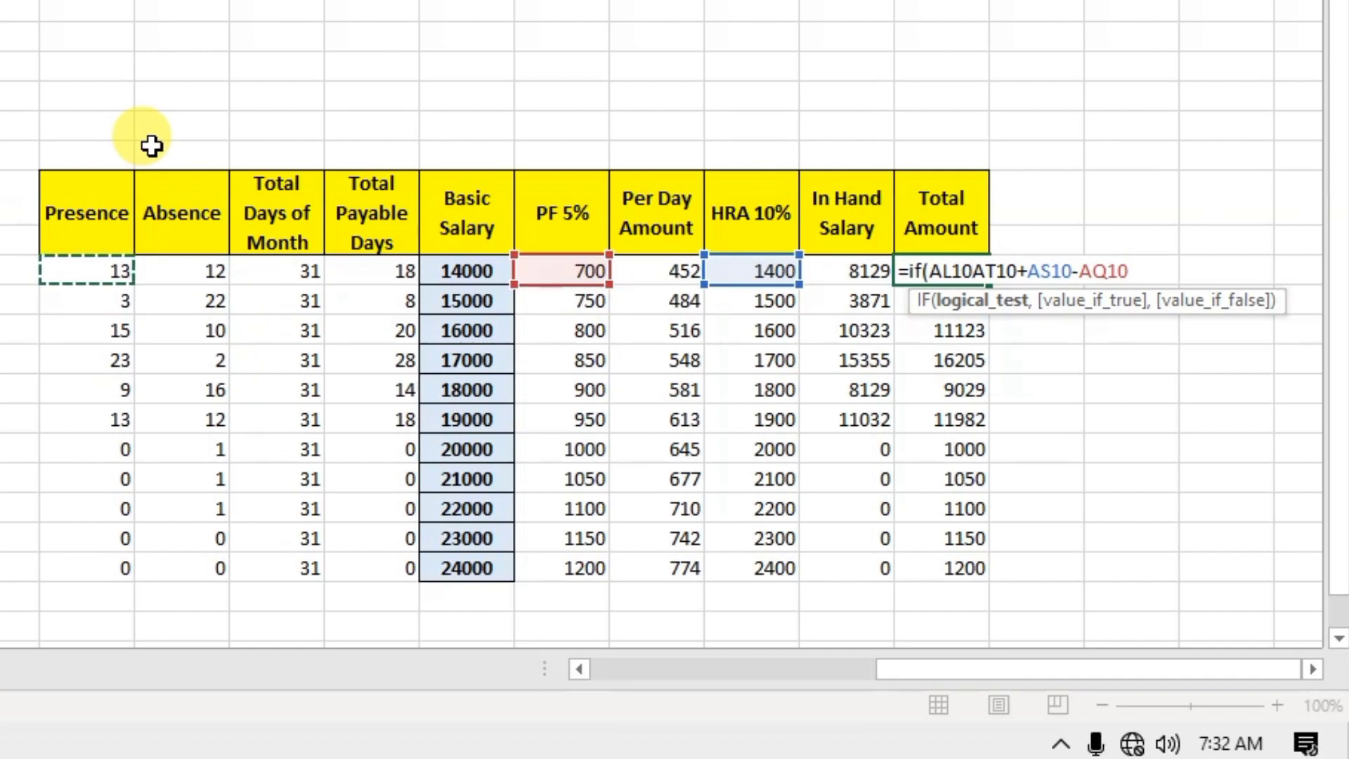
{"action": "type", "text": "="}
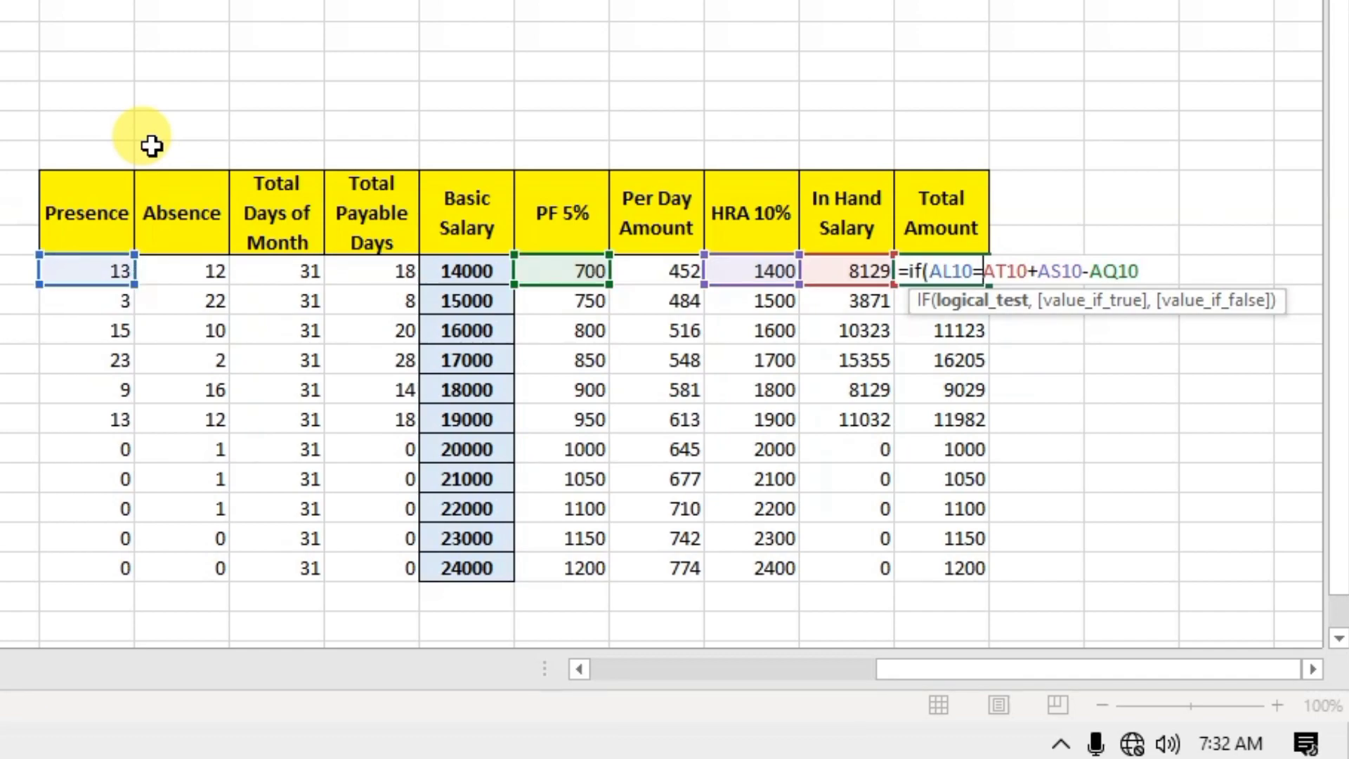
{"action": "type", "text": "0"}
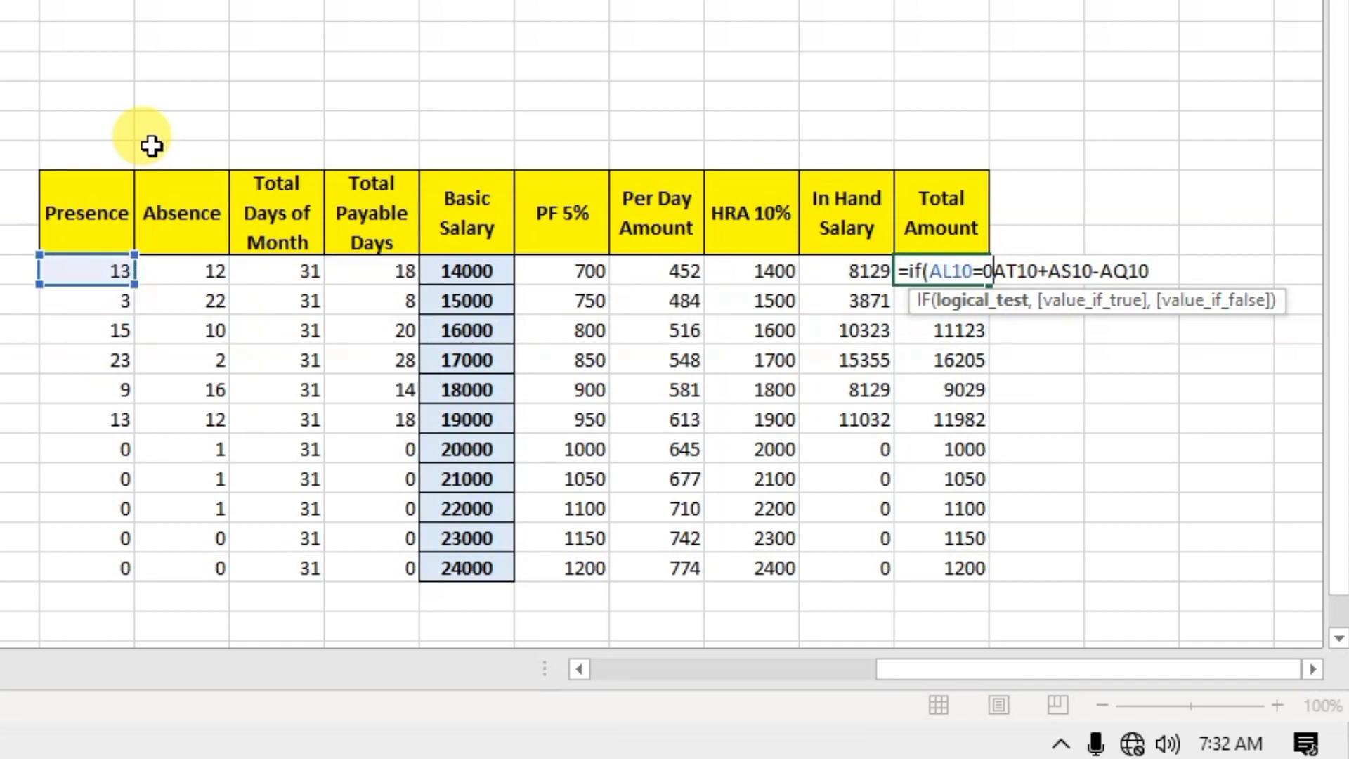
{"action": "type", "text": ","}
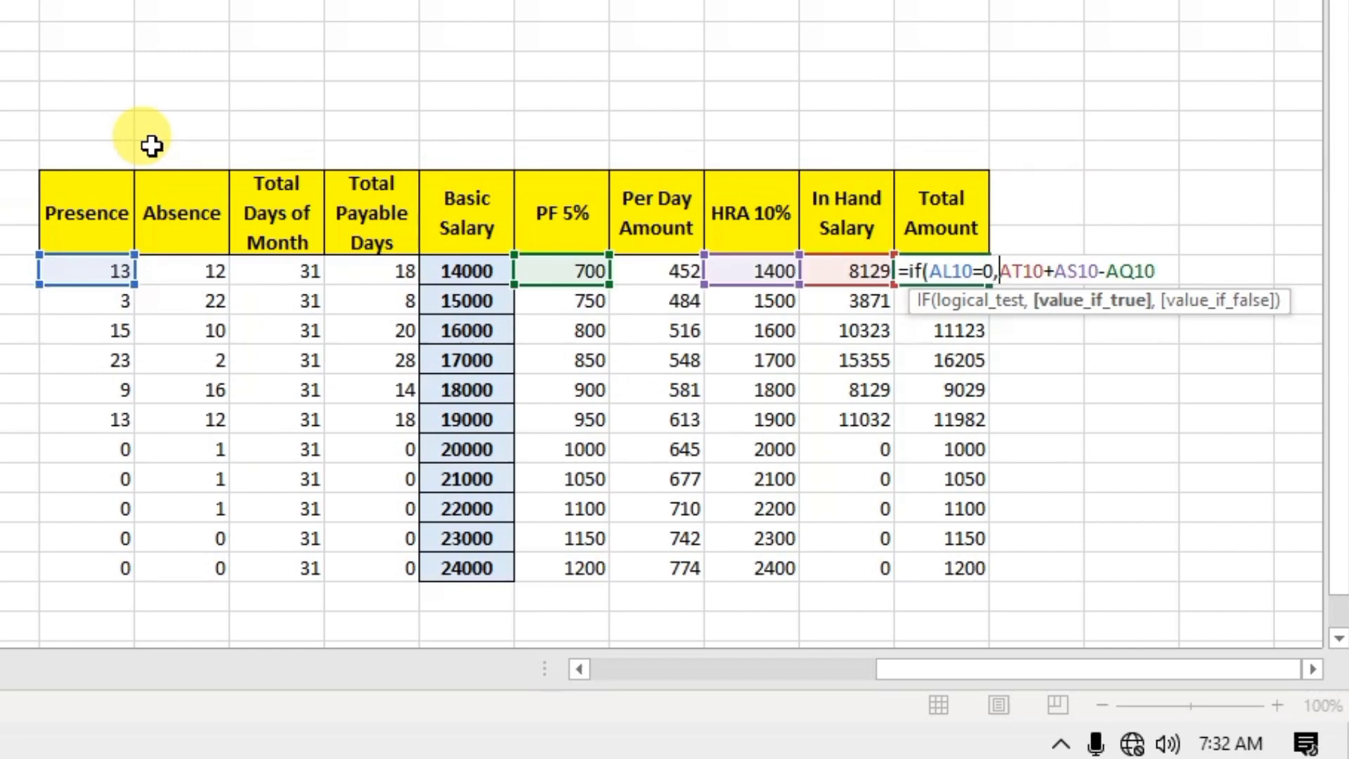
{"action": "type", "text": "0"}
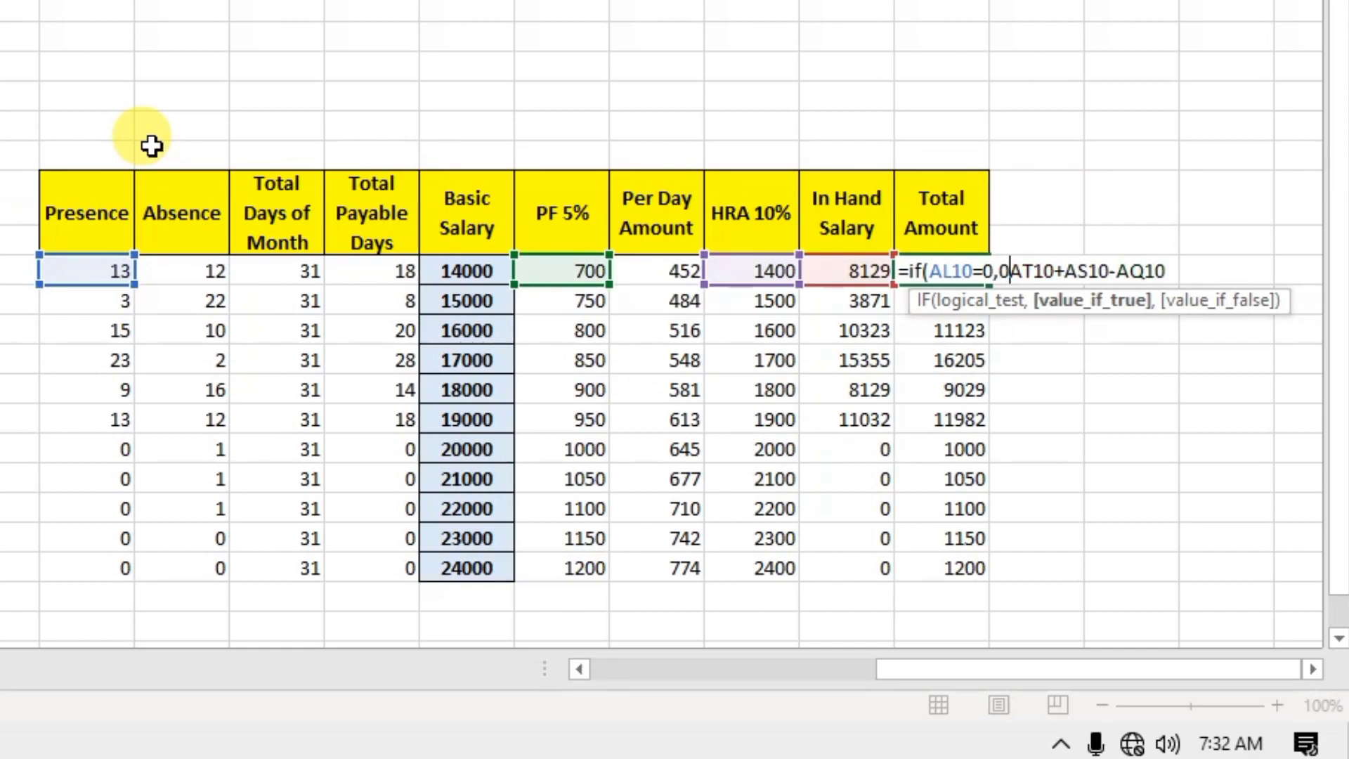
{"action": "type", "text": ","}
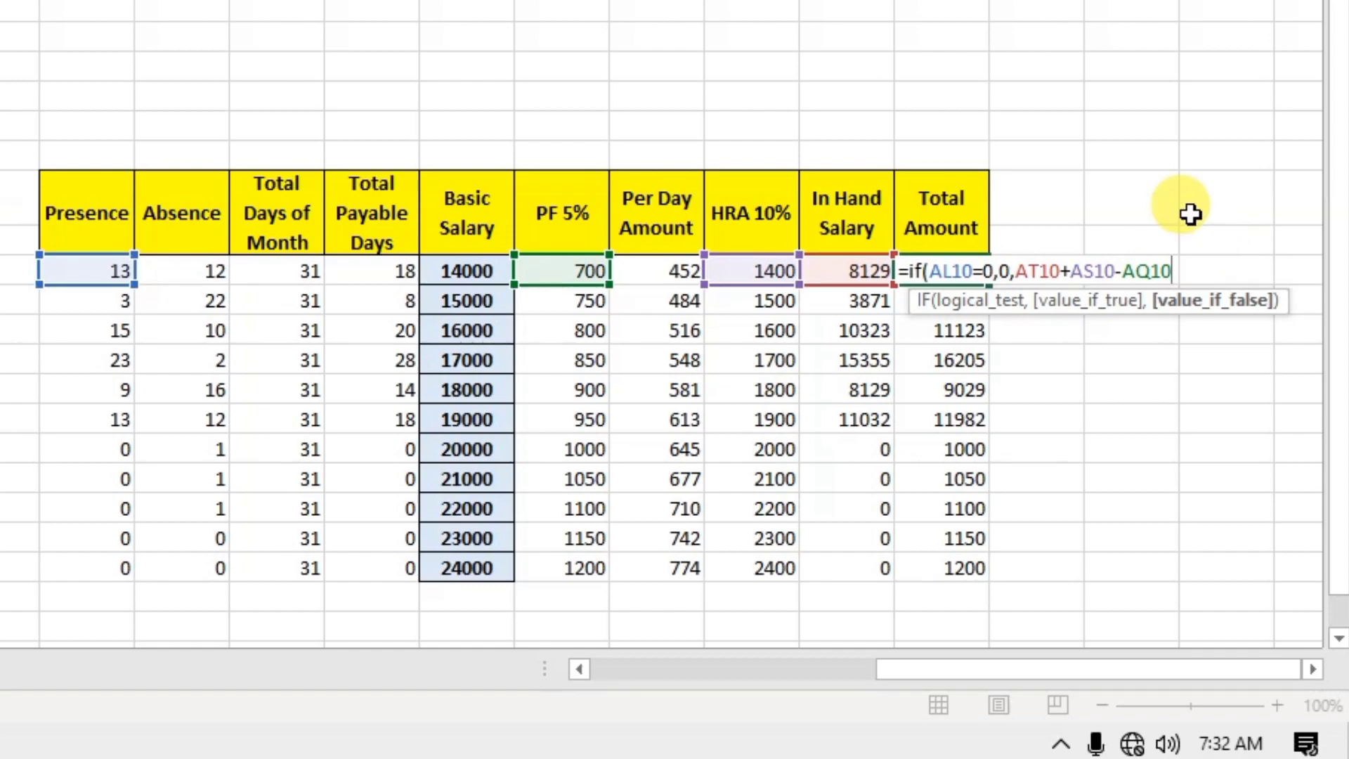
{"action": "type", "text": ")"}
{"action": "key", "text": "Return"}
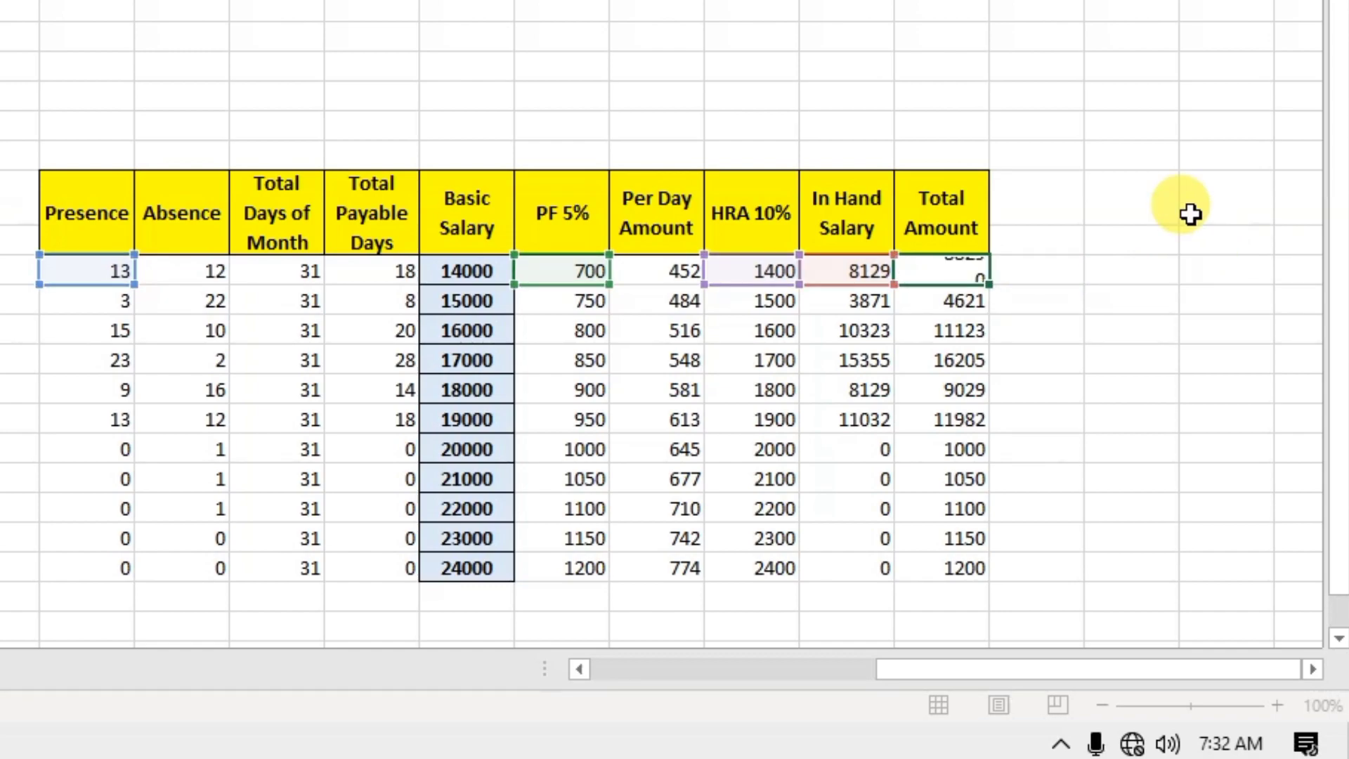
{"action": "left_click", "coordinate": [942, 271]}
{"action": "double_click", "coordinate": [990, 287]}
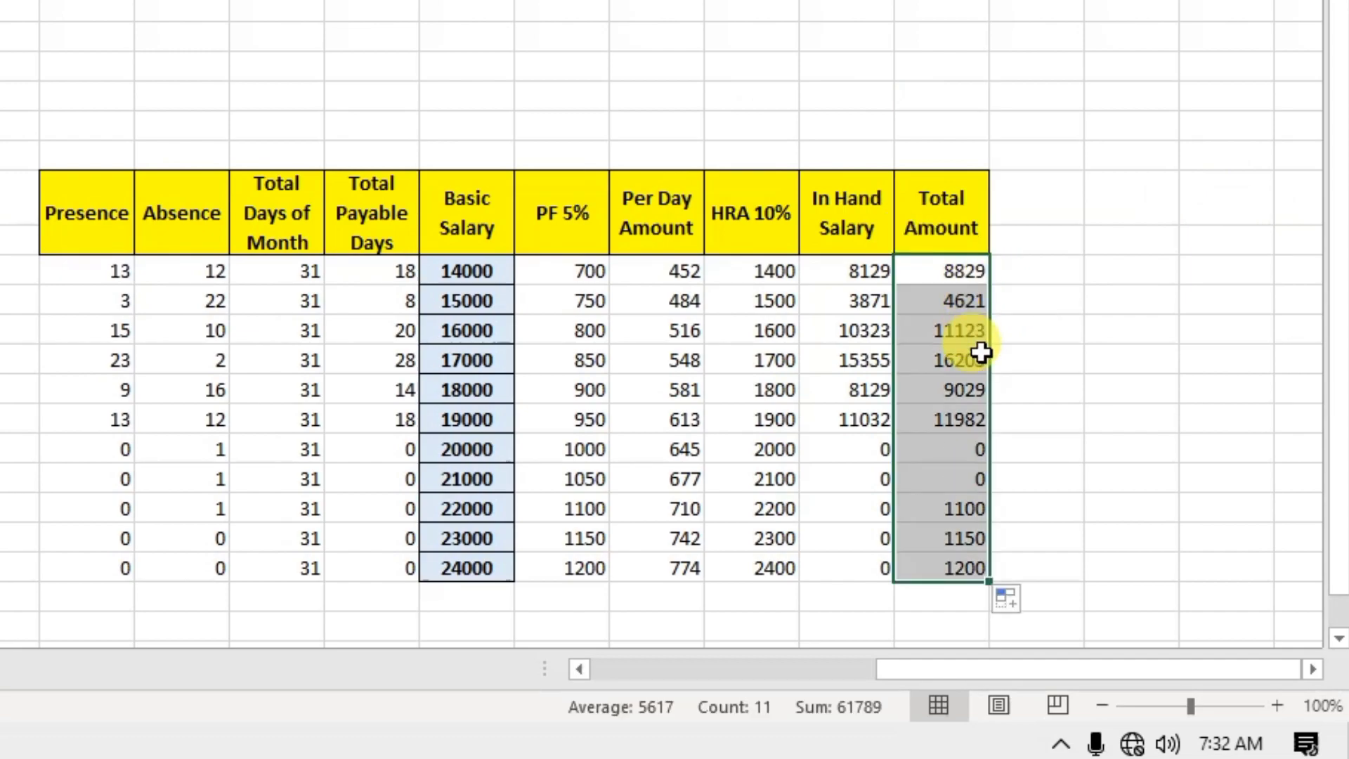
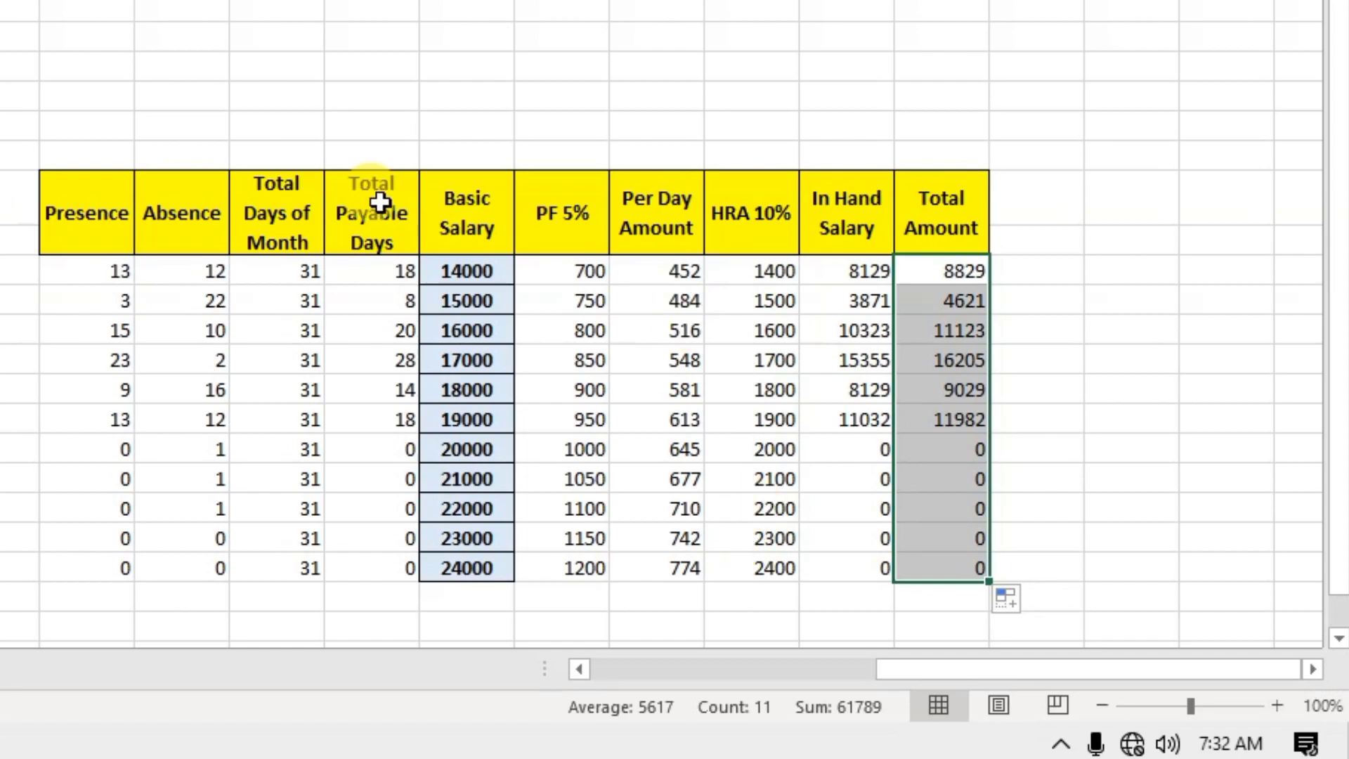
{"action": "left_click_drag", "start_coordinate": [270, 203], "coordinate": [850, 225]}
{"action": "left_click_drag", "start_coordinate": [966, 440], "coordinate": [985, 572]}
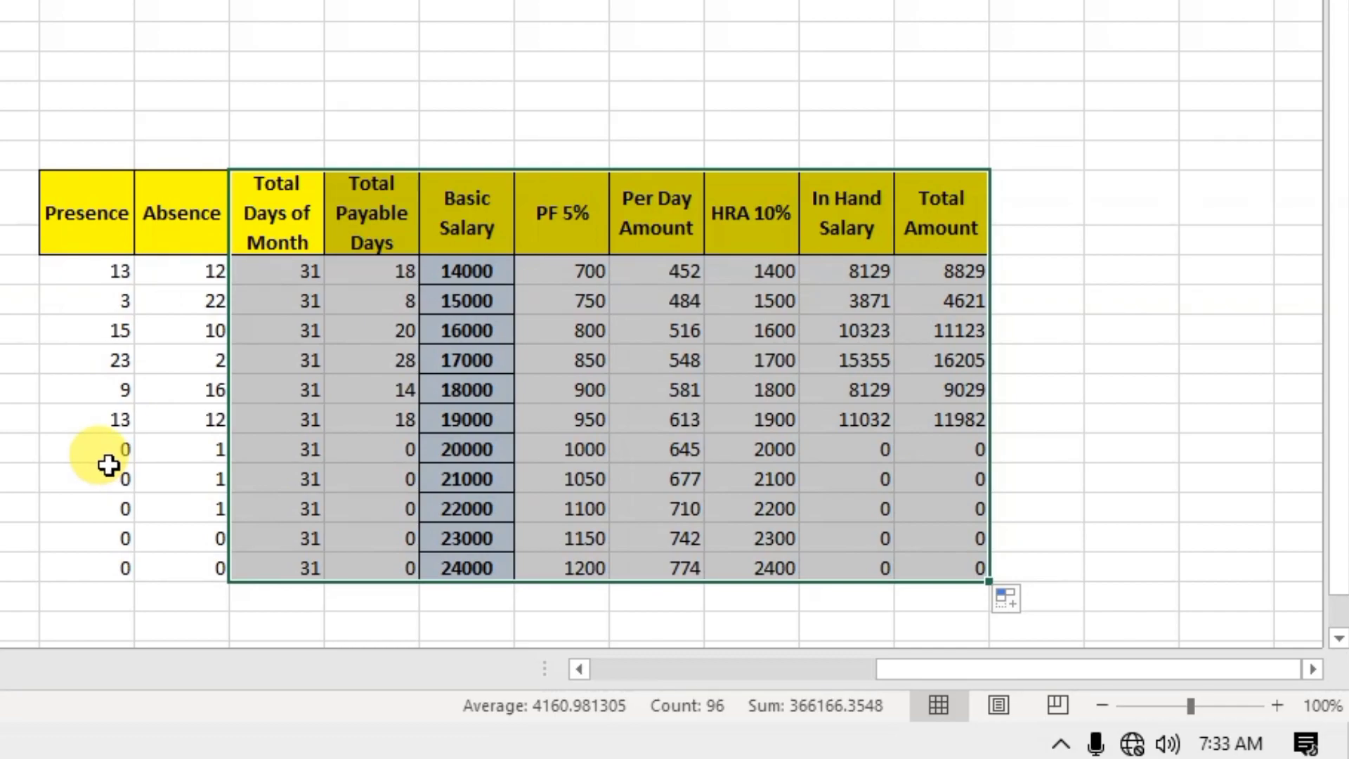
{"action": "left_click", "coordinate": [695, 442]}
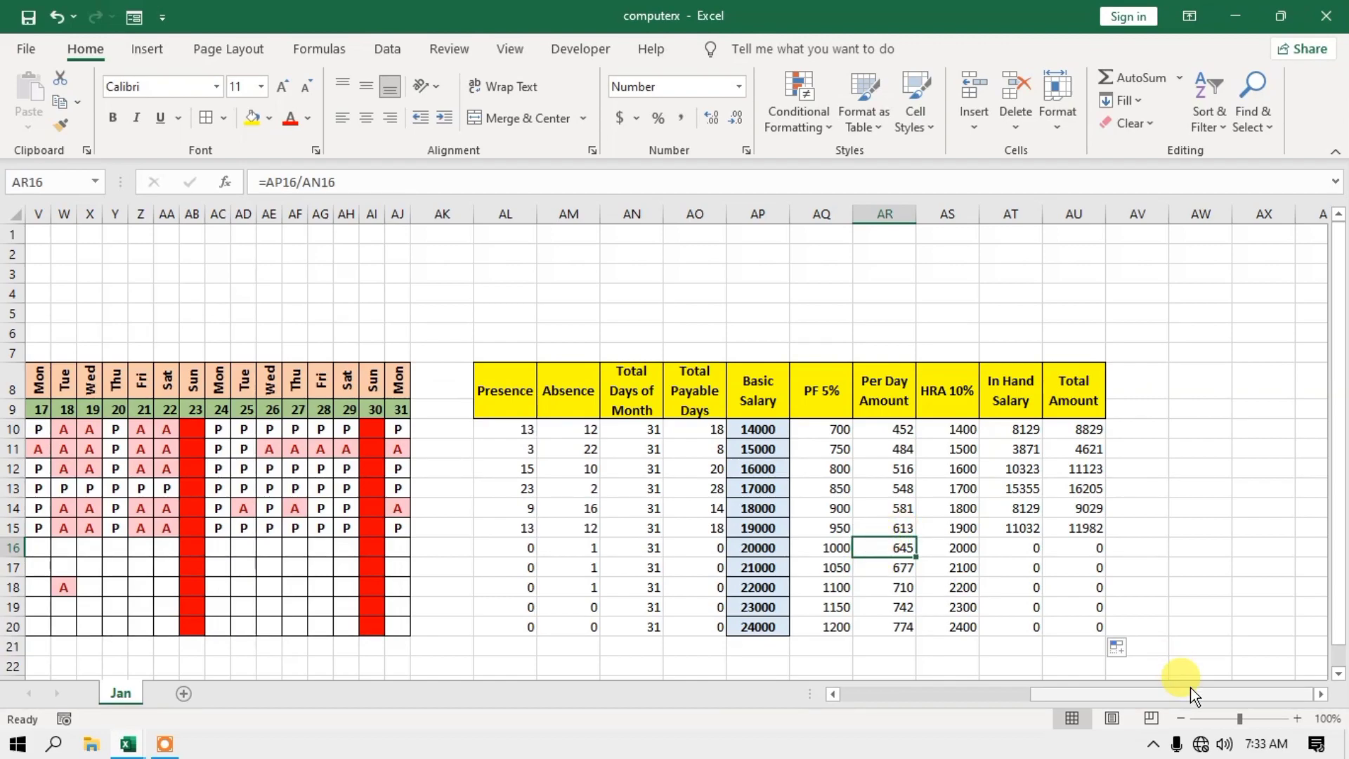
{"action": "left_click_drag", "start_coordinate": [1224, 695], "coordinate": [942, 701]}
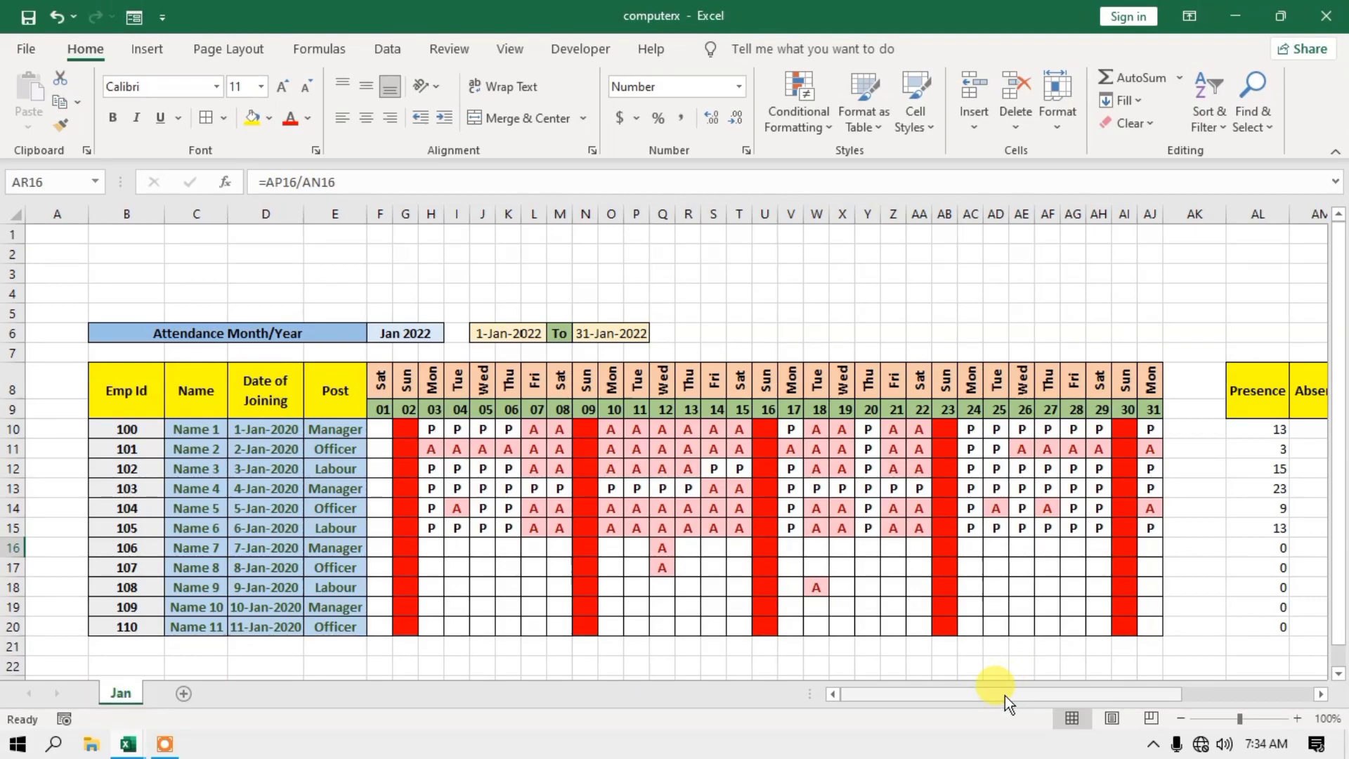
Format the salary data in AL10:AU20 as bold, centred horizontally and vertically, with a light gold fill and all borders.
{"action": "left_click_drag", "start_coordinate": [1023, 696], "coordinate": [1270, 699]}
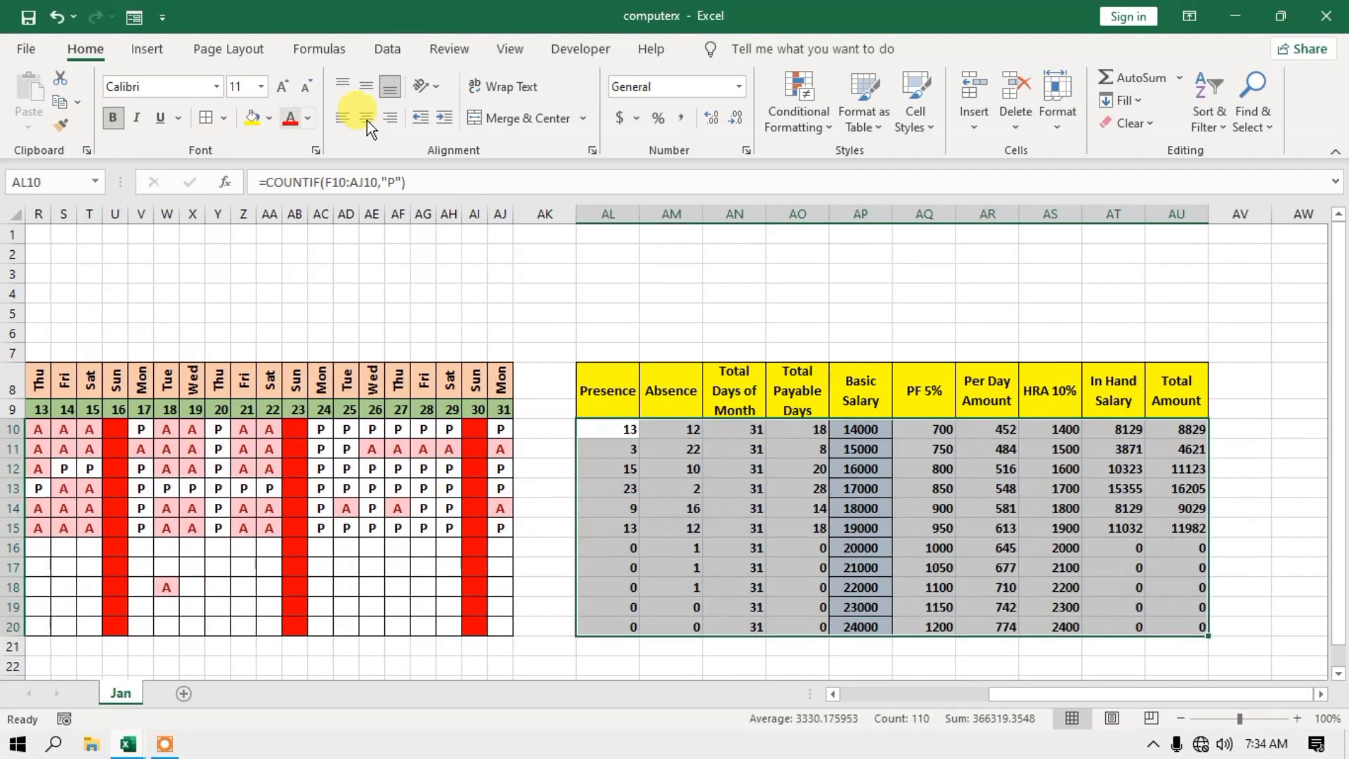
{"action": "left_click", "coordinate": [269, 118]}
{"action": "left_click", "coordinate": [366, 204]}
{"action": "left_click", "coordinate": [206, 117]}
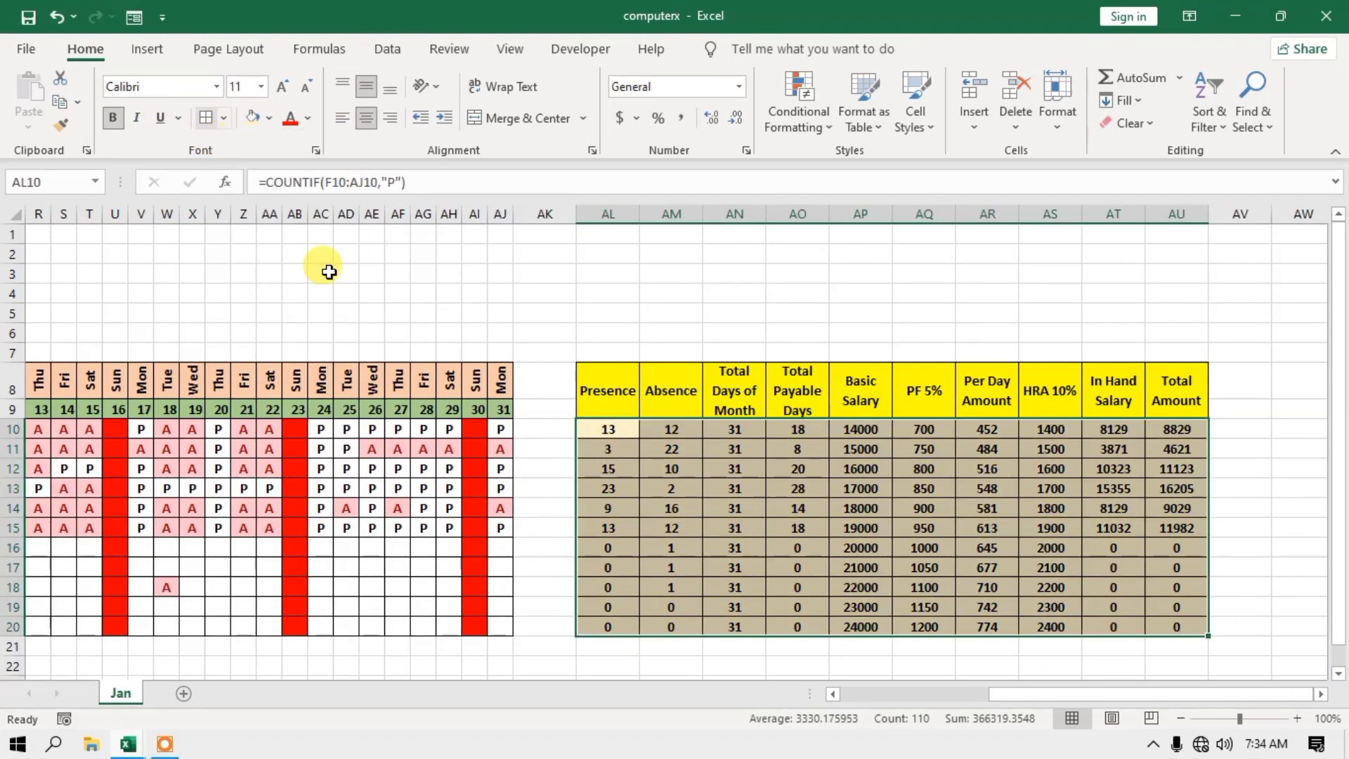
{"action": "left_click", "coordinate": [741, 524]}
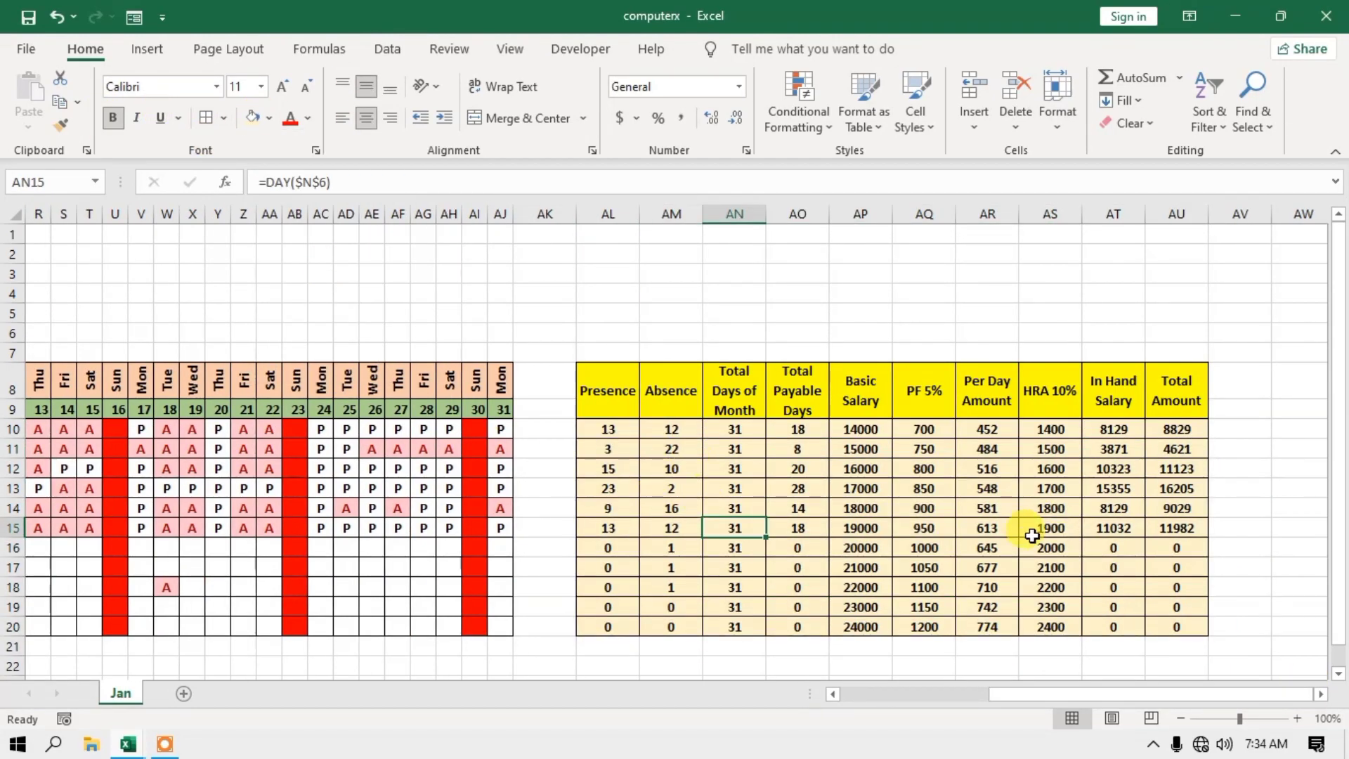
Try extending the attendance grid from F19:AJ20 down to row 23 and undo the fill.
{"action": "left_click_drag", "start_coordinate": [1141, 696], "coordinate": [863, 685]}
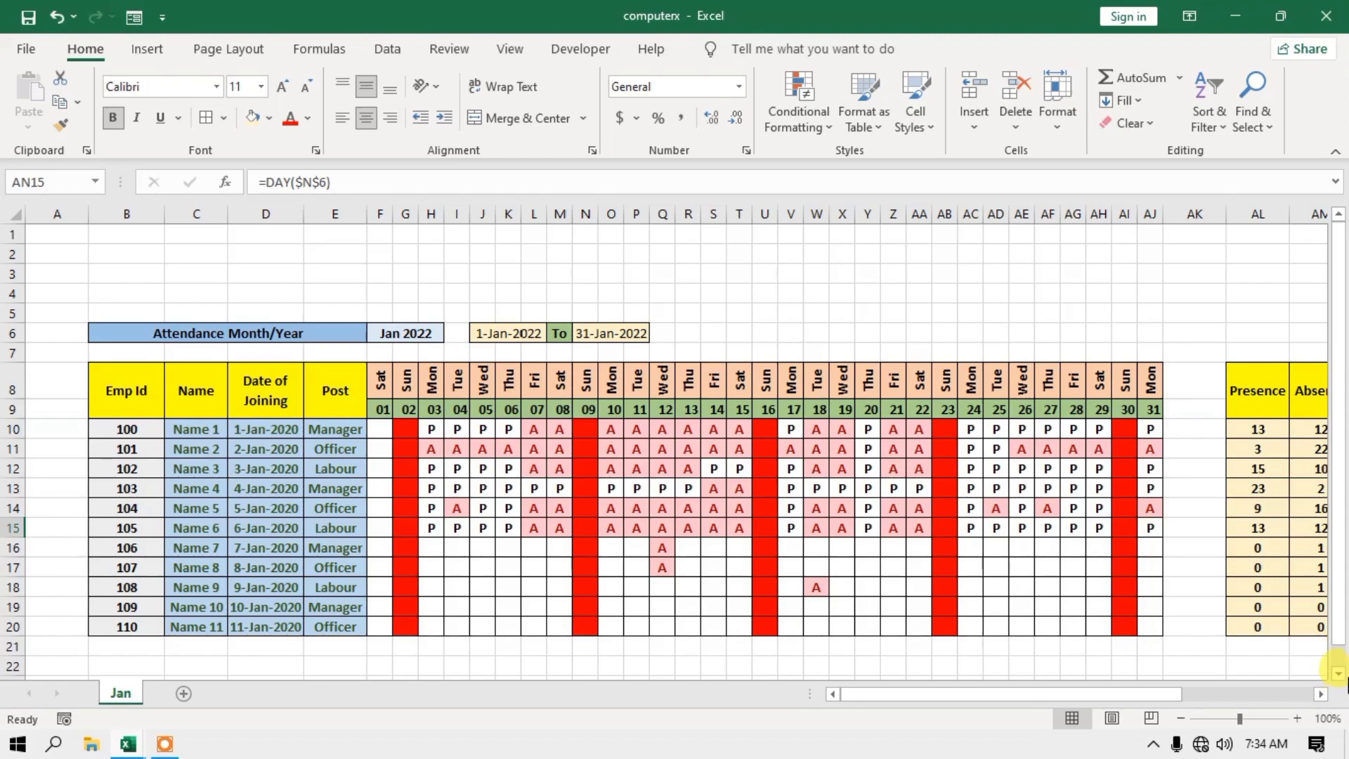
{"action": "double_click", "coordinate": [1339, 674]}
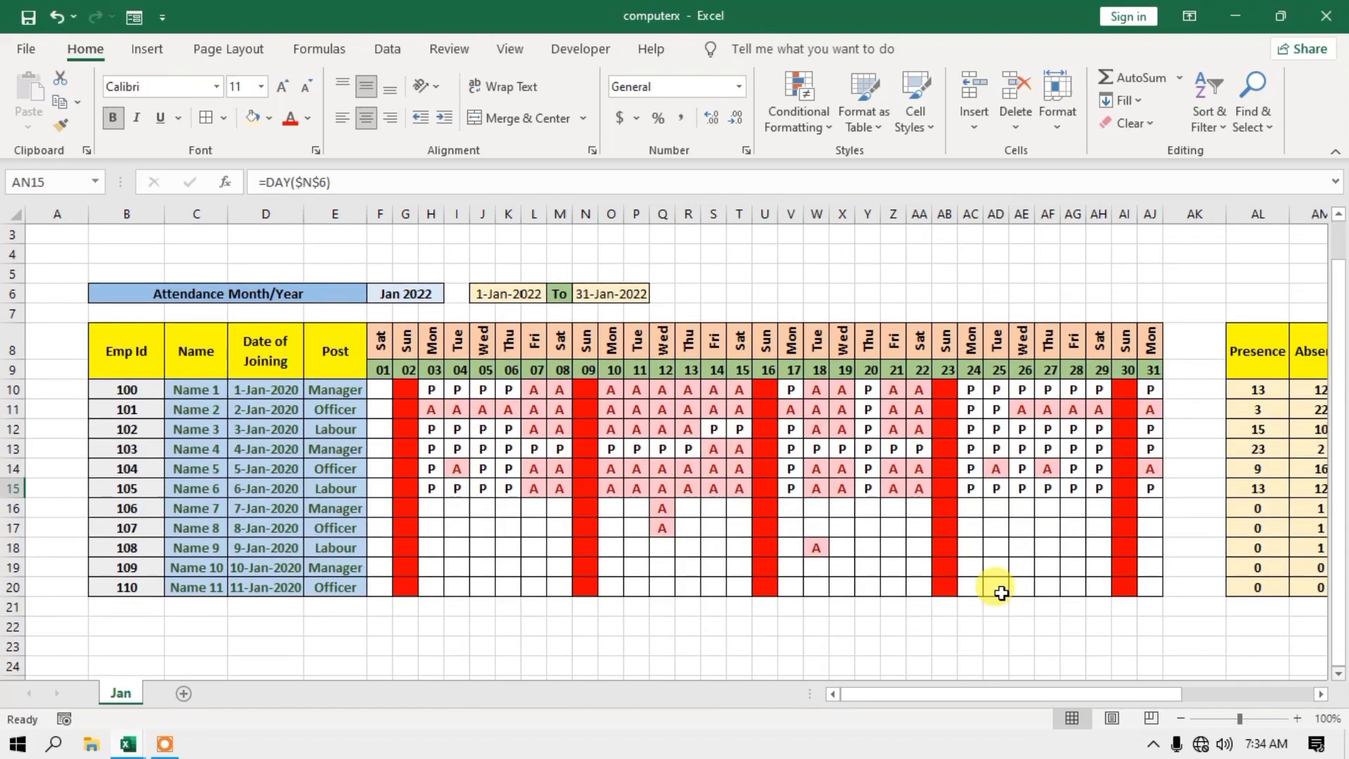
{"action": "left_click_drag", "start_coordinate": [382, 547], "coordinate": [762, 567]}
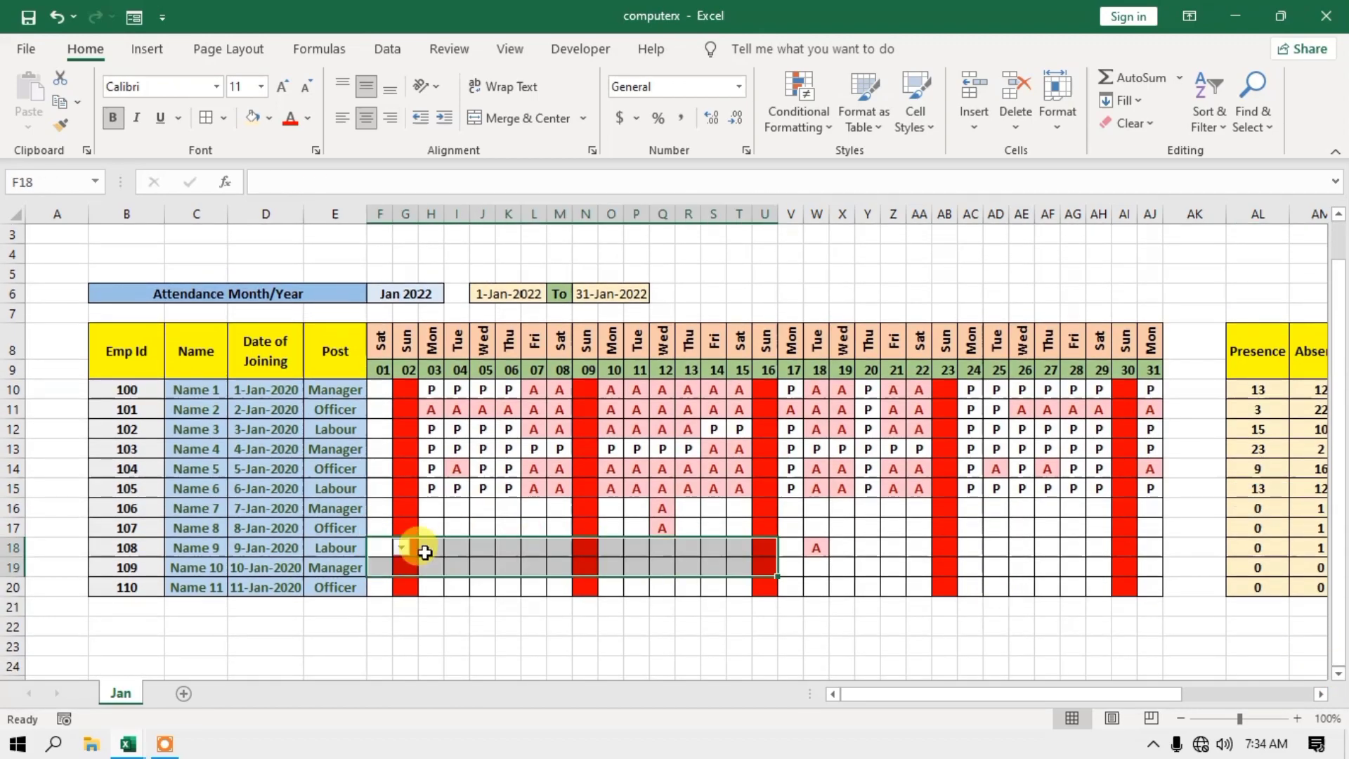
{"action": "left_click", "coordinate": [448, 568]}
{"action": "left_click_drag", "start_coordinate": [381, 566], "coordinate": [1153, 654]}
{"action": "left_click", "coordinate": [532, 568]}
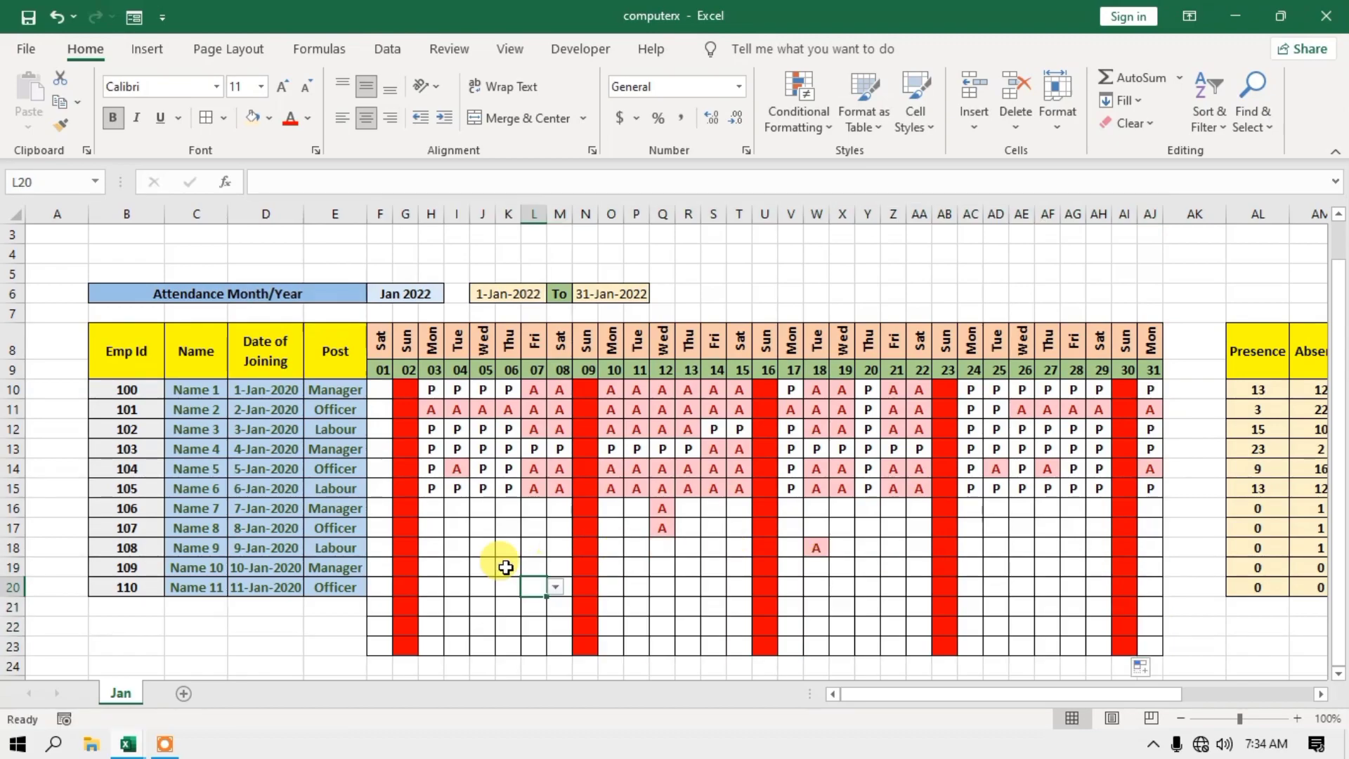
{"action": "left_click", "coordinate": [581, 643]}
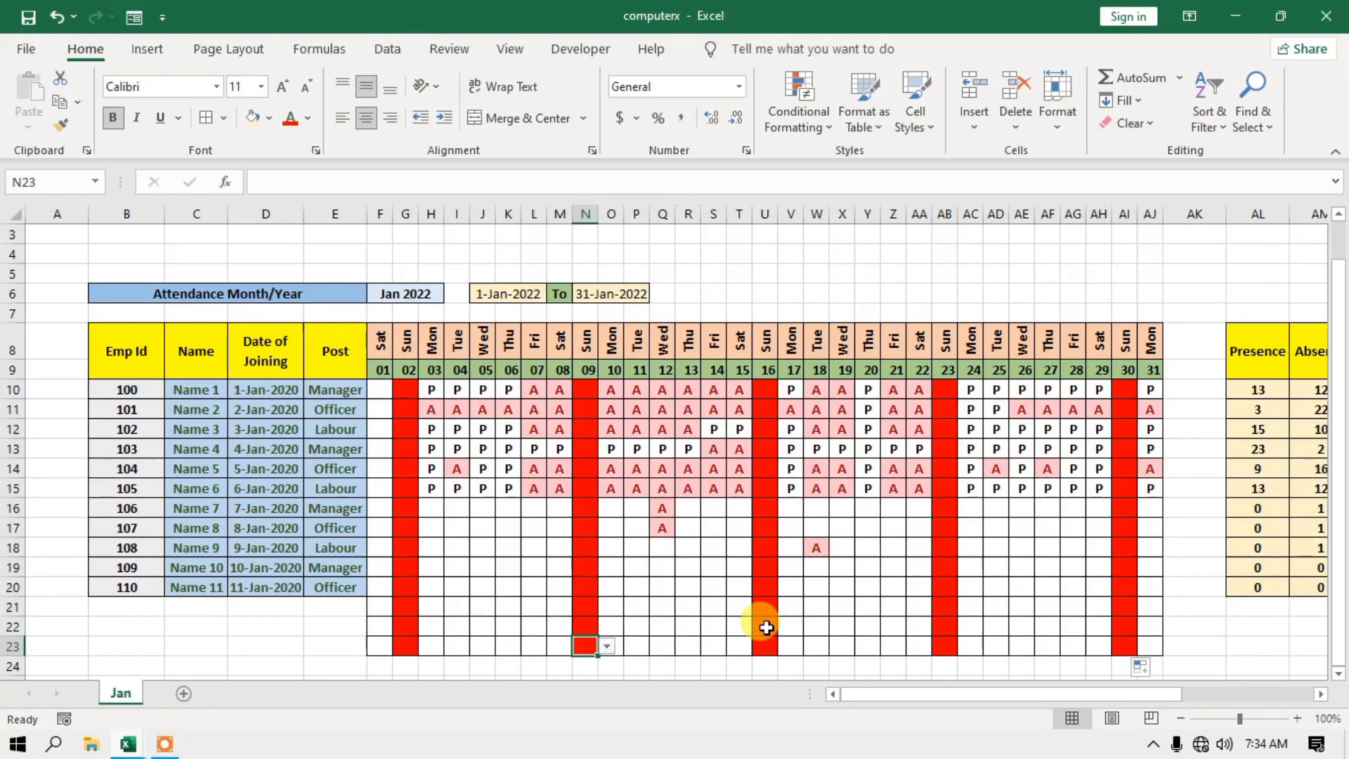
{"action": "left_click", "coordinate": [687, 625]}
{"action": "left_click", "coordinate": [710, 626]}
{"action": "left_click", "coordinate": [685, 643]}
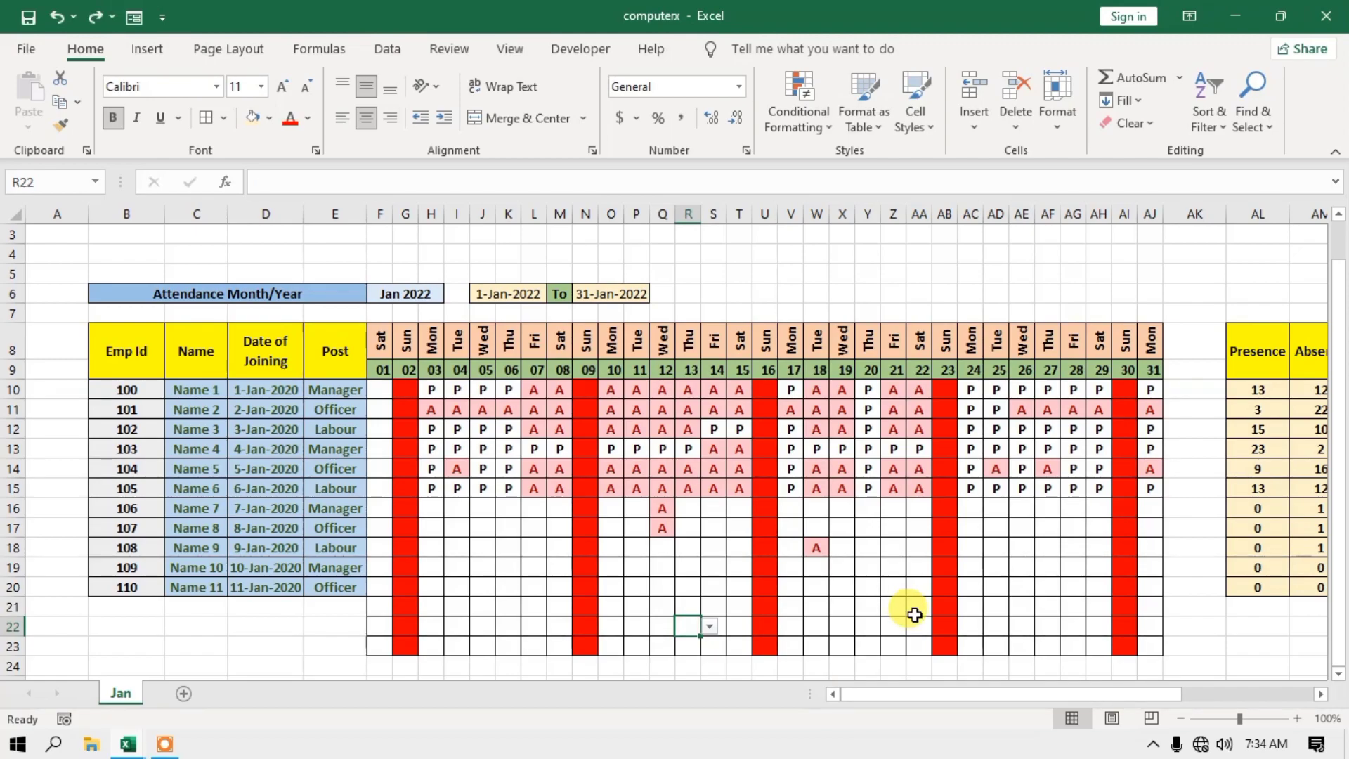
{"action": "key", "text": "ctrl+z"}
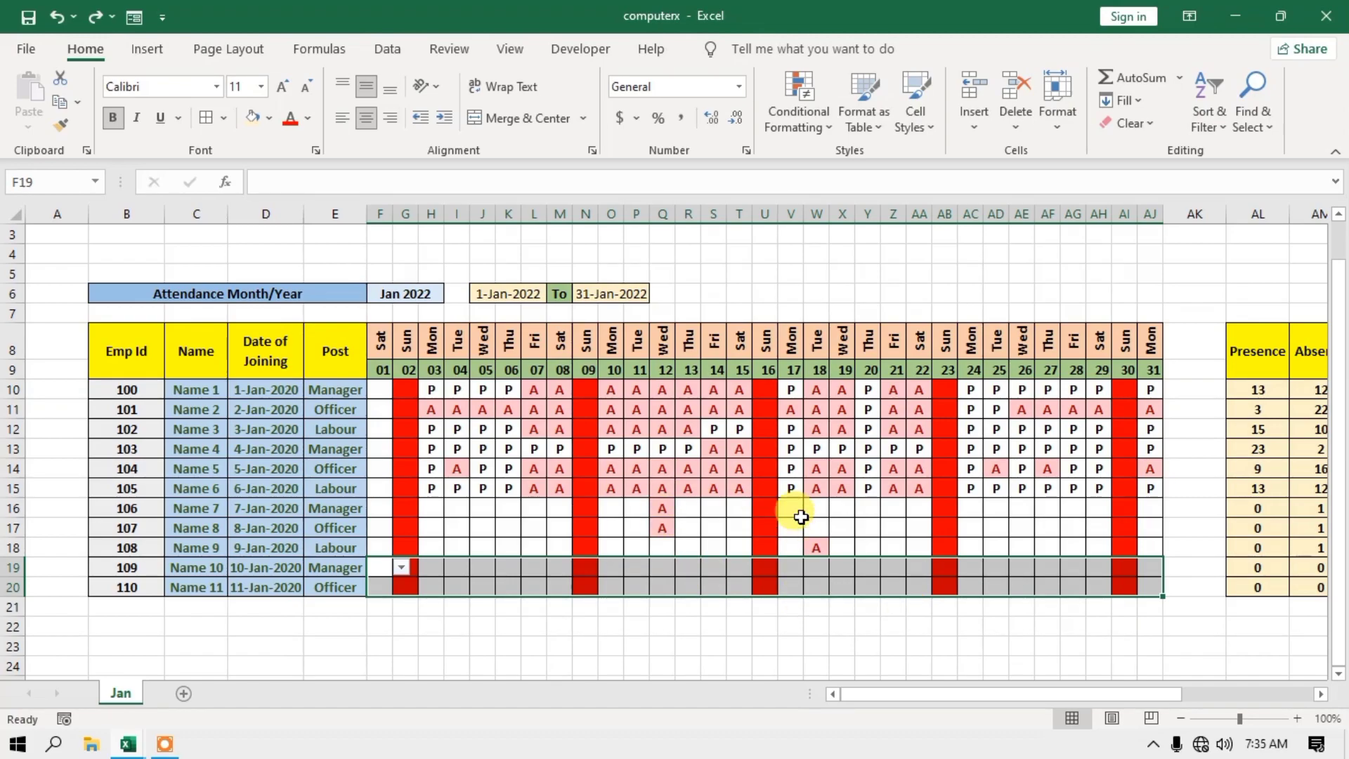
Review the employee headings, the attendance date range and the salary columns of the finished sheet.
{"action": "left_click", "coordinate": [739, 402]}
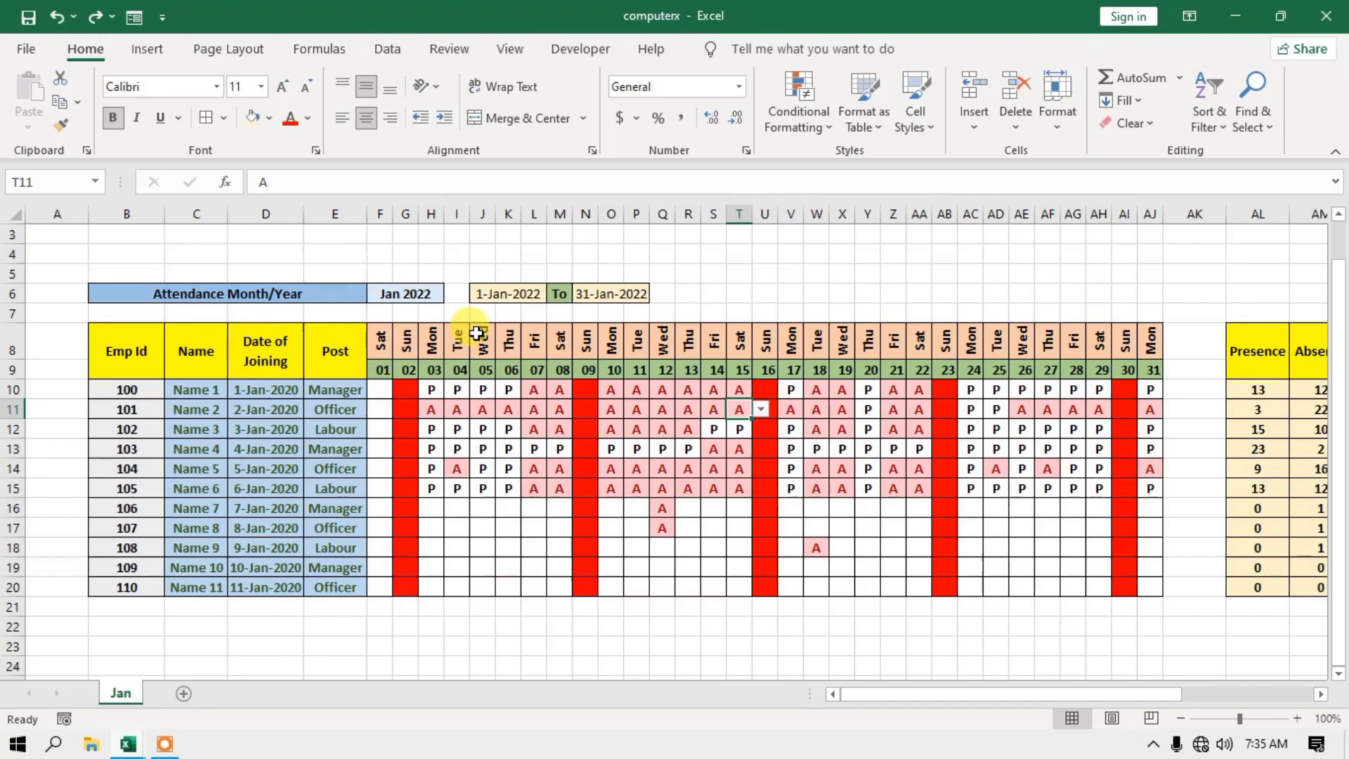
{"action": "left_click", "coordinate": [137, 355]}
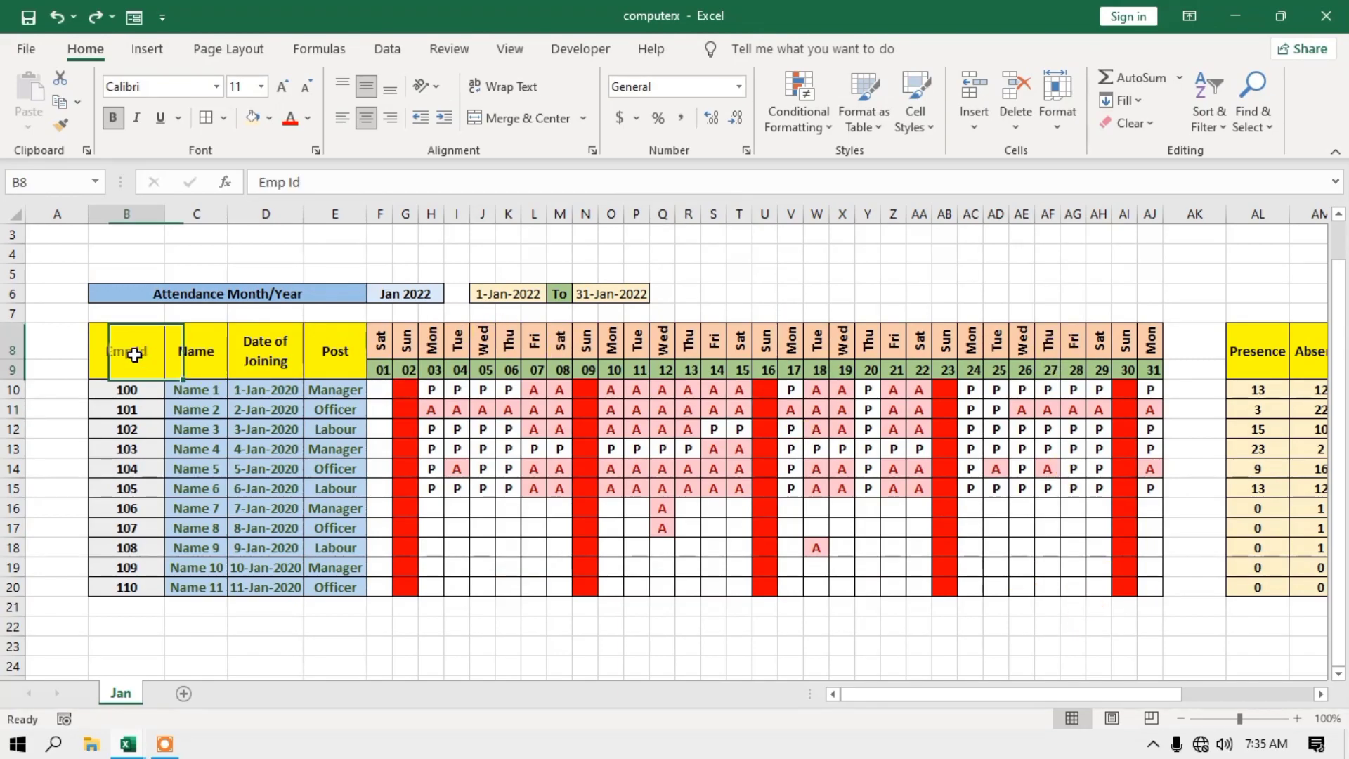
{"action": "left_click_drag", "start_coordinate": [515, 295], "coordinate": [610, 296]}
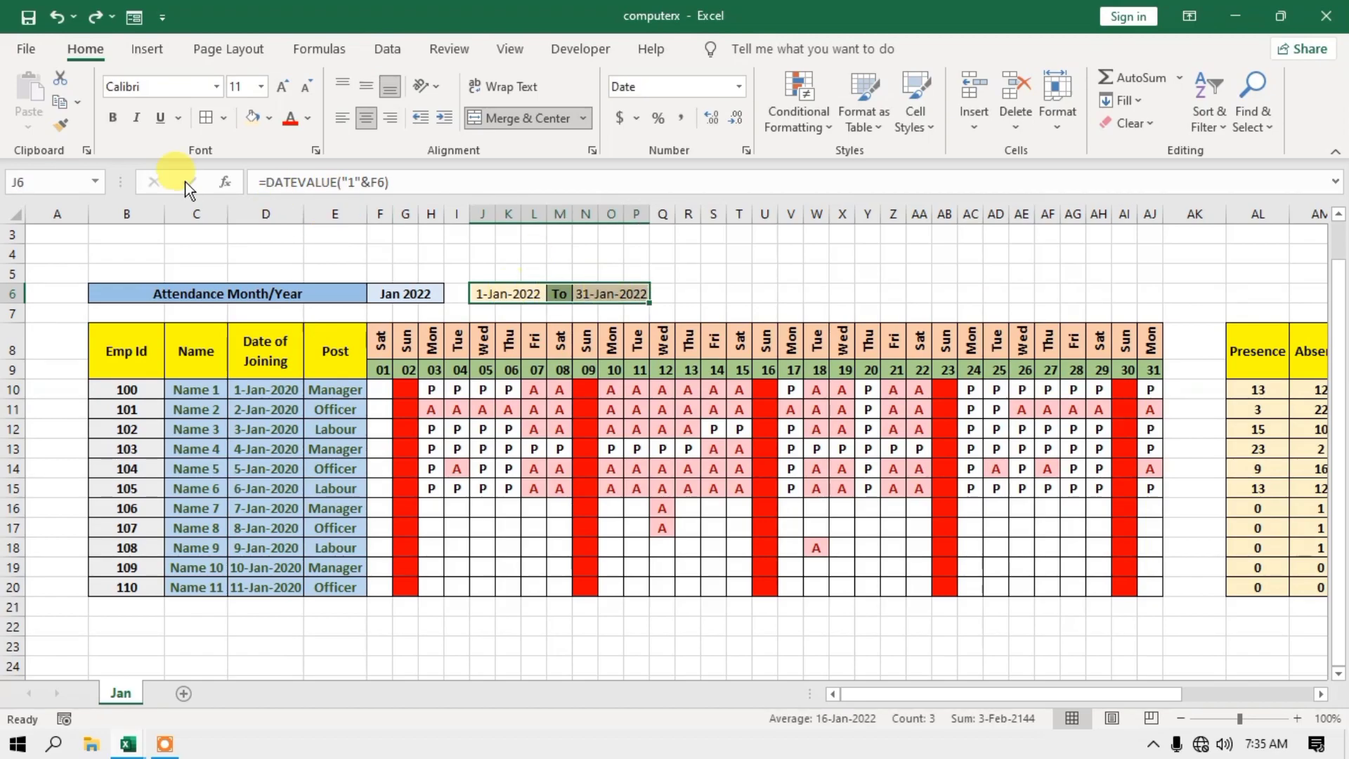
{"action": "left_click", "coordinate": [703, 270]}
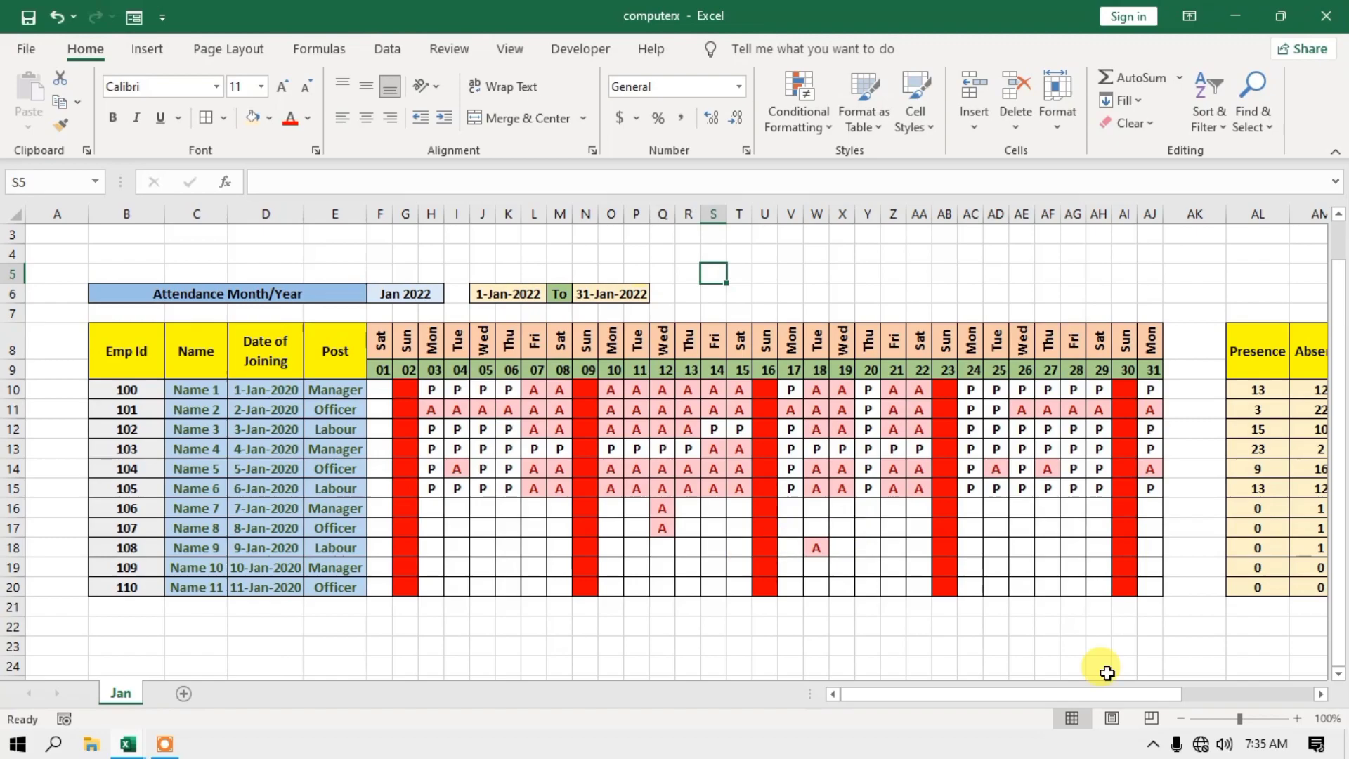
{"action": "left_click", "coordinate": [1306, 717]}
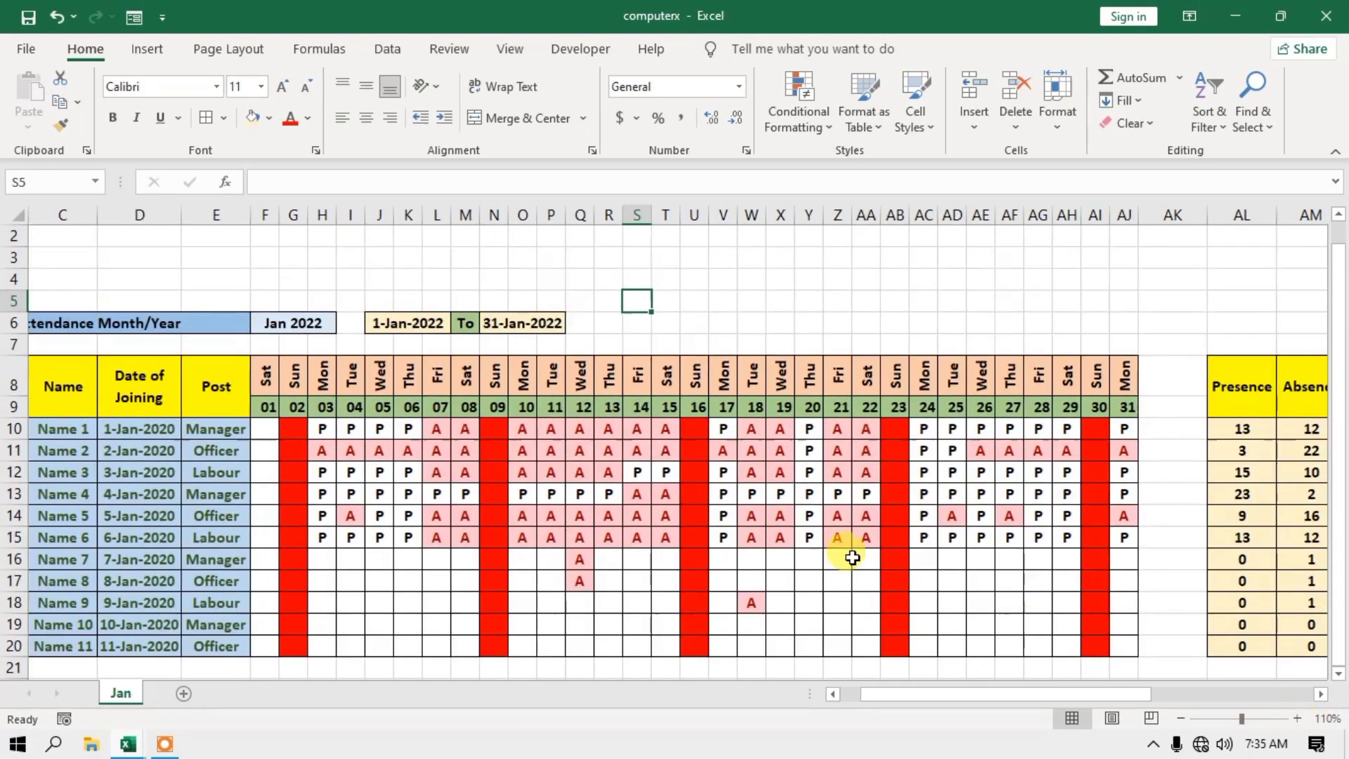
{"action": "left_click_drag", "start_coordinate": [1002, 689], "coordinate": [1153, 694]}
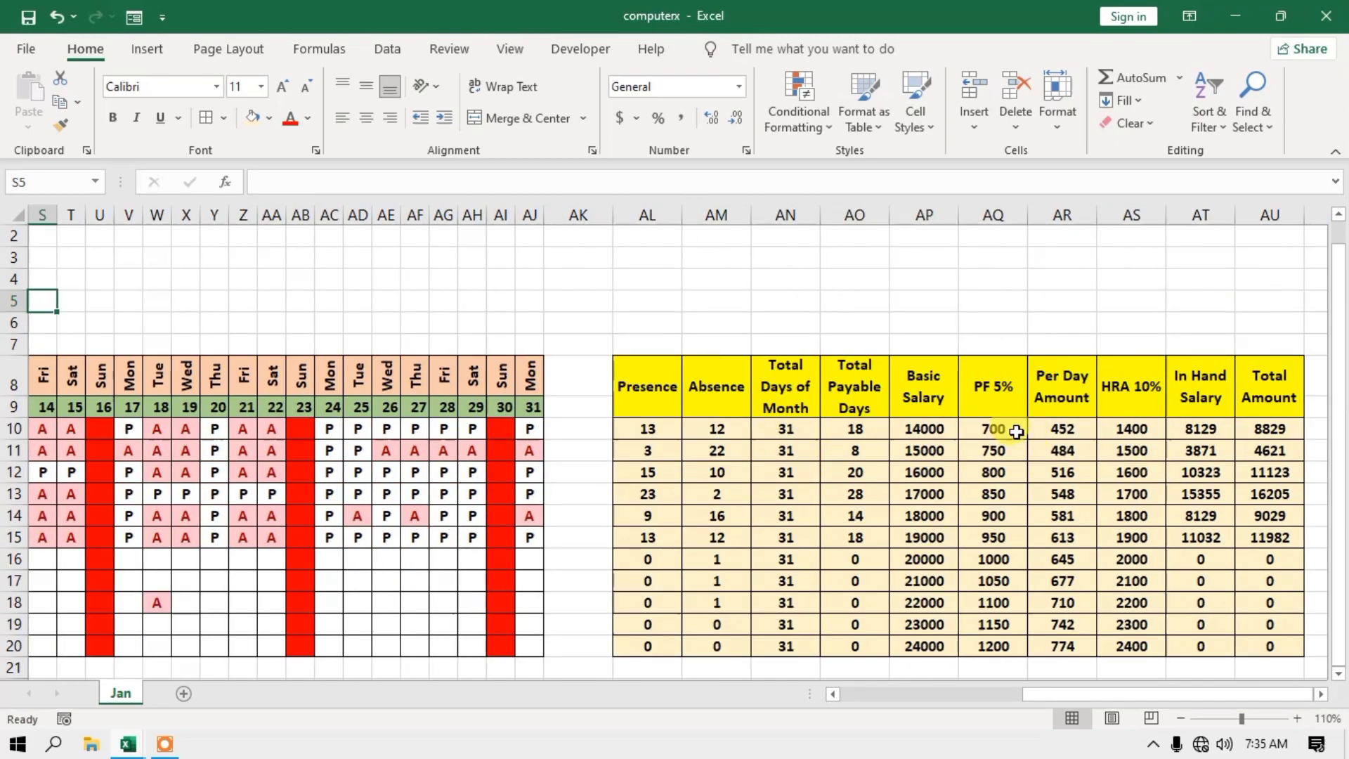
Rename the Jan sheet as Feb to test how the attendance month and dates follow the sheet name.
{"action": "left_click_drag", "start_coordinate": [1157, 699], "coordinate": [119, 694]}
{"action": "double_click", "coordinate": [119, 695]}
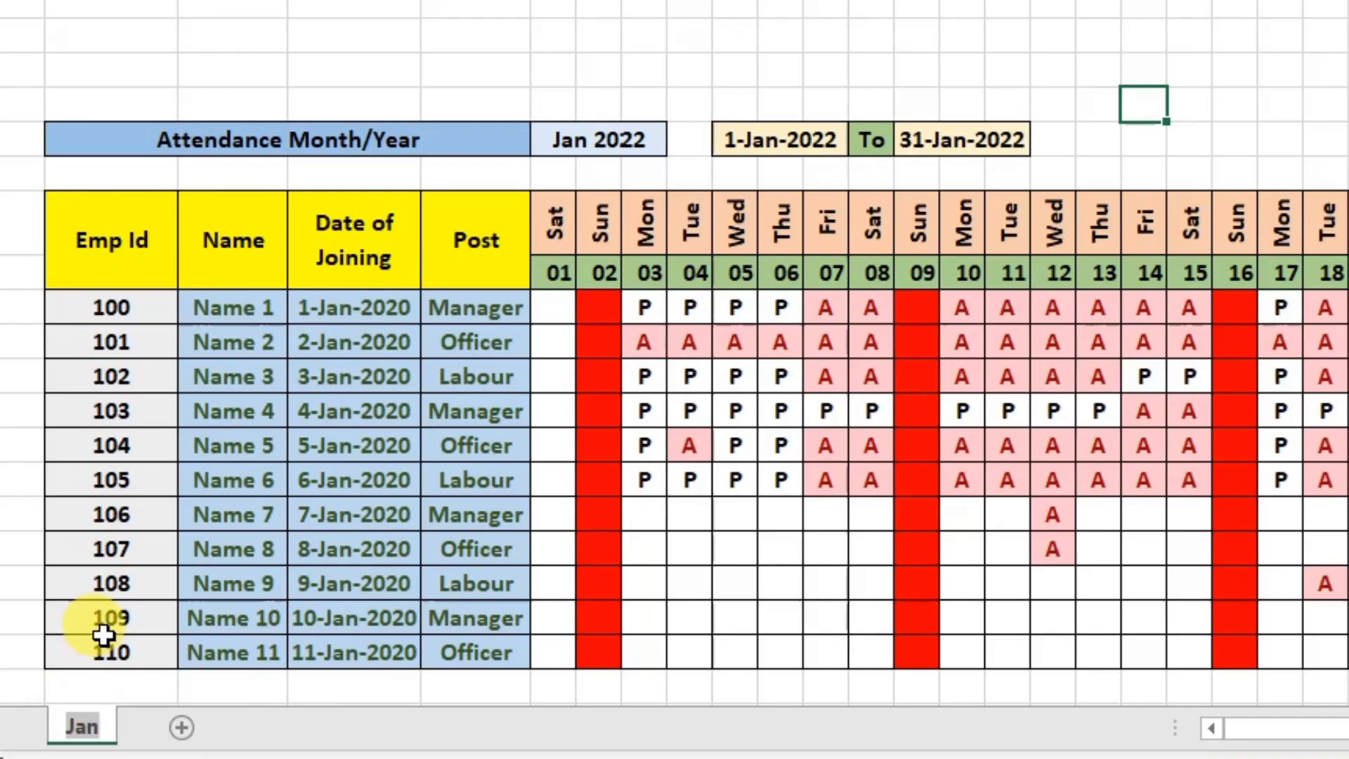
{"action": "type", "text": "Feb"}
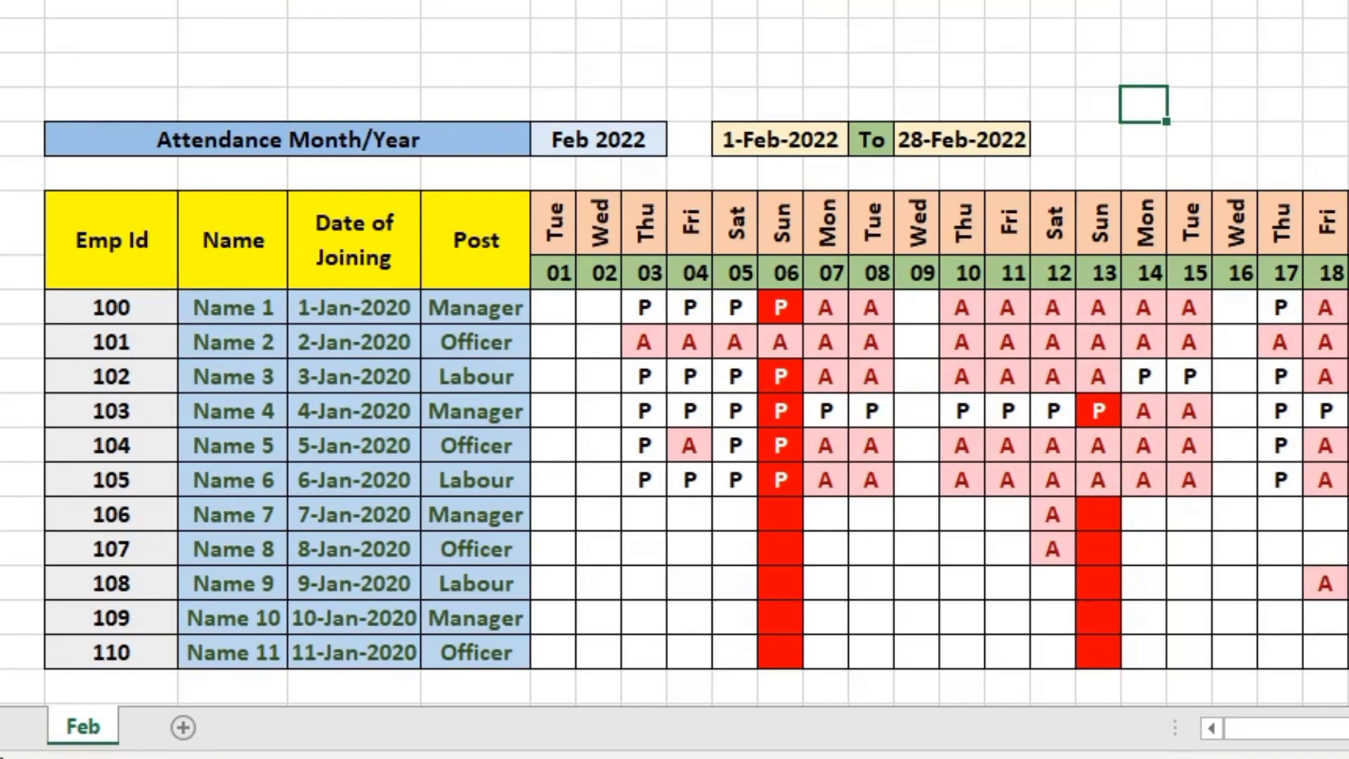
Rename the Feb sheet back to Jan.
{"action": "double_click", "coordinate": [105, 724]}
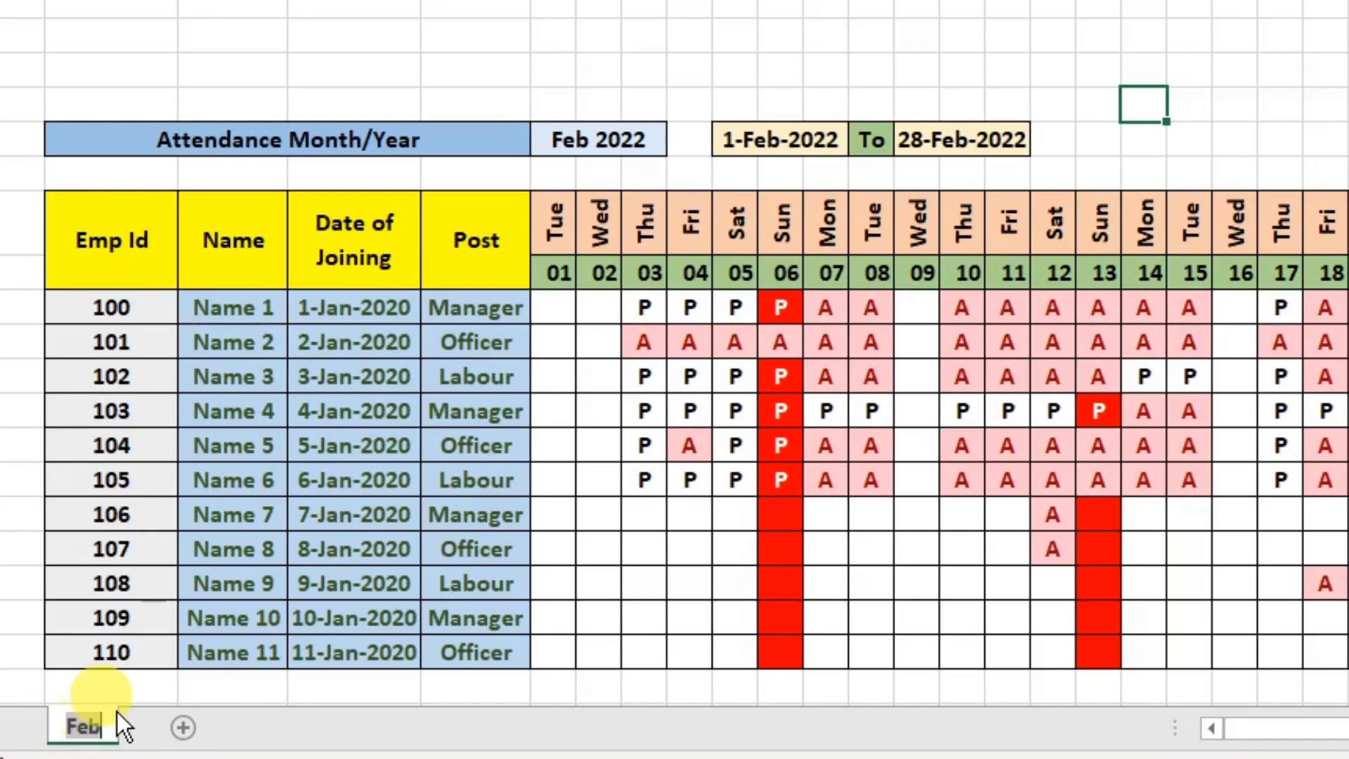
{"action": "key", "text": "shift+Left"}
{"action": "key", "text": "shift+Left"}
{"action": "type", "text": "Jan"}
{"action": "key", "text": "Return"}
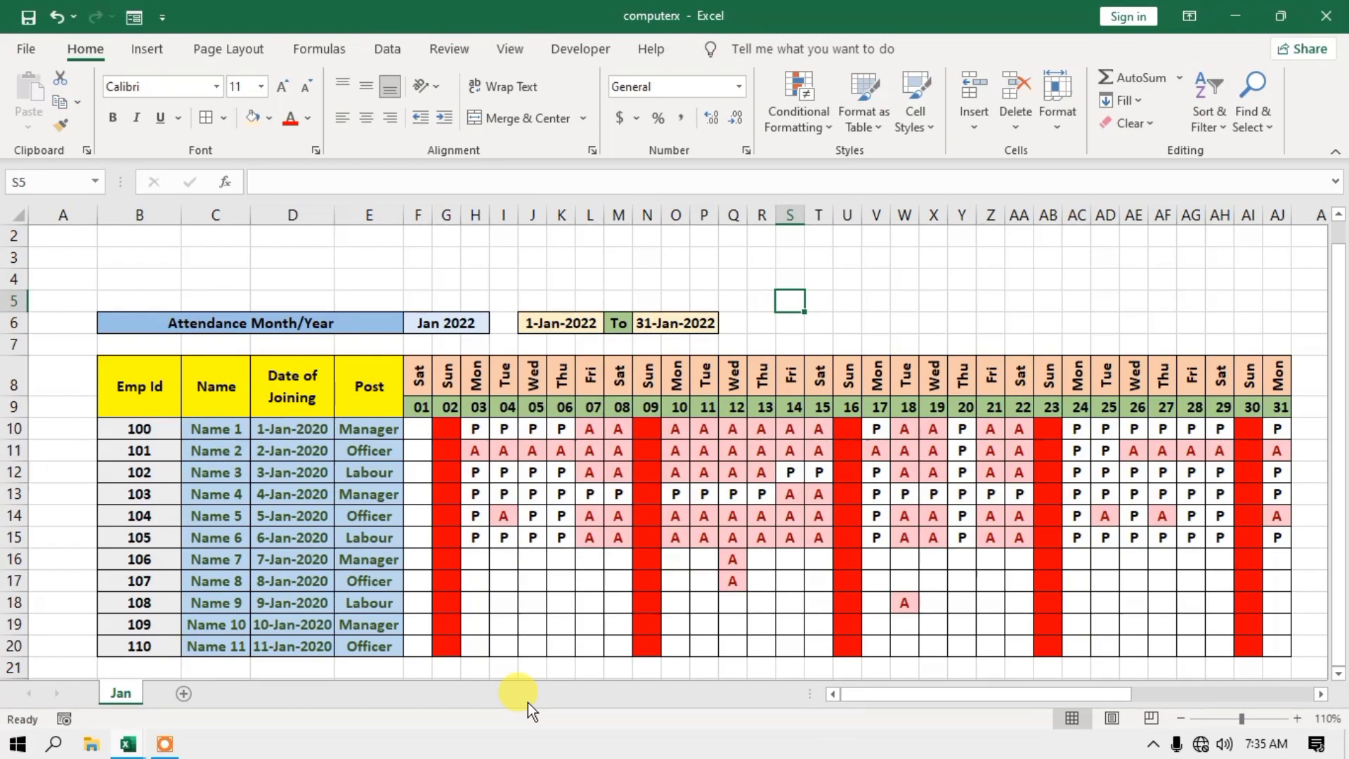
Clear the contents of the attendance entries in F10:AJ18.
{"action": "left_click_drag", "start_coordinate": [876, 700], "coordinate": [901, 699]}
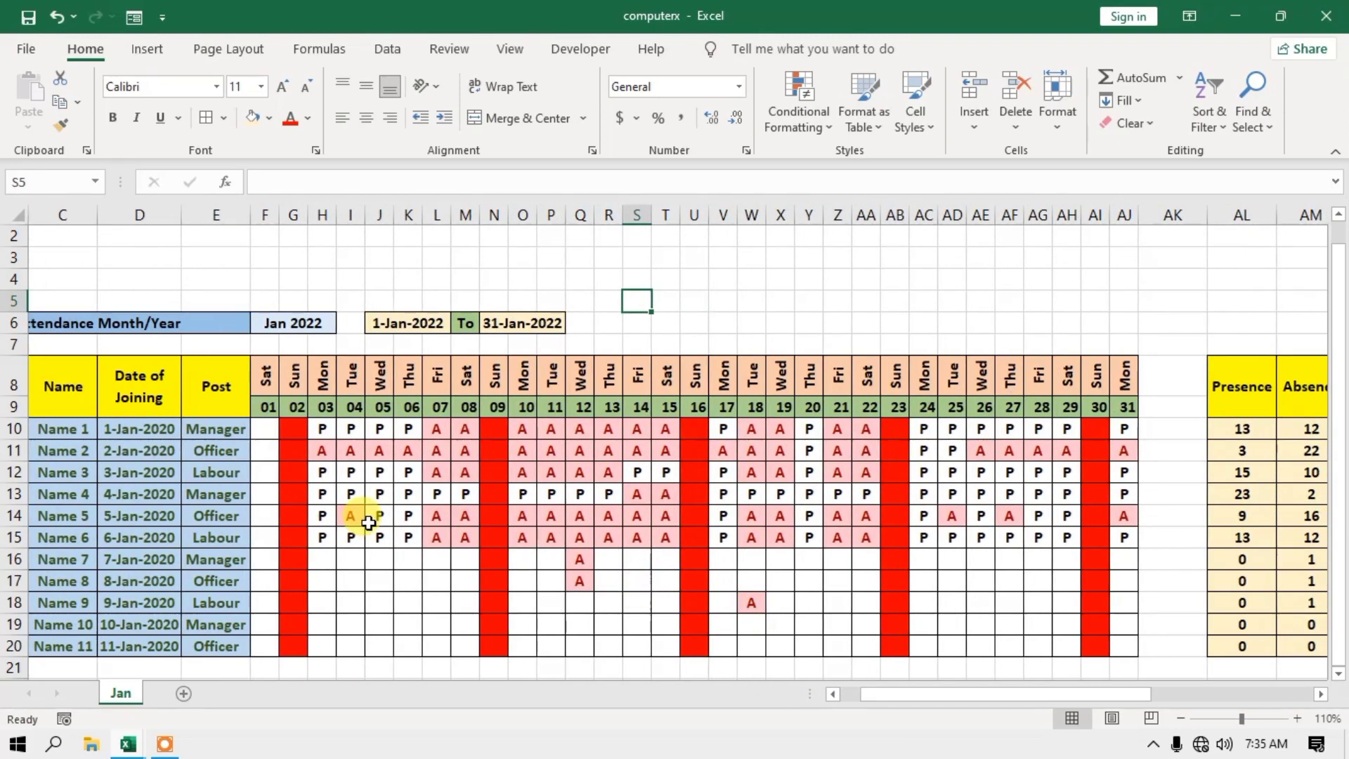
{"action": "left_click_drag", "start_coordinate": [266, 428], "coordinate": [1118, 602]}
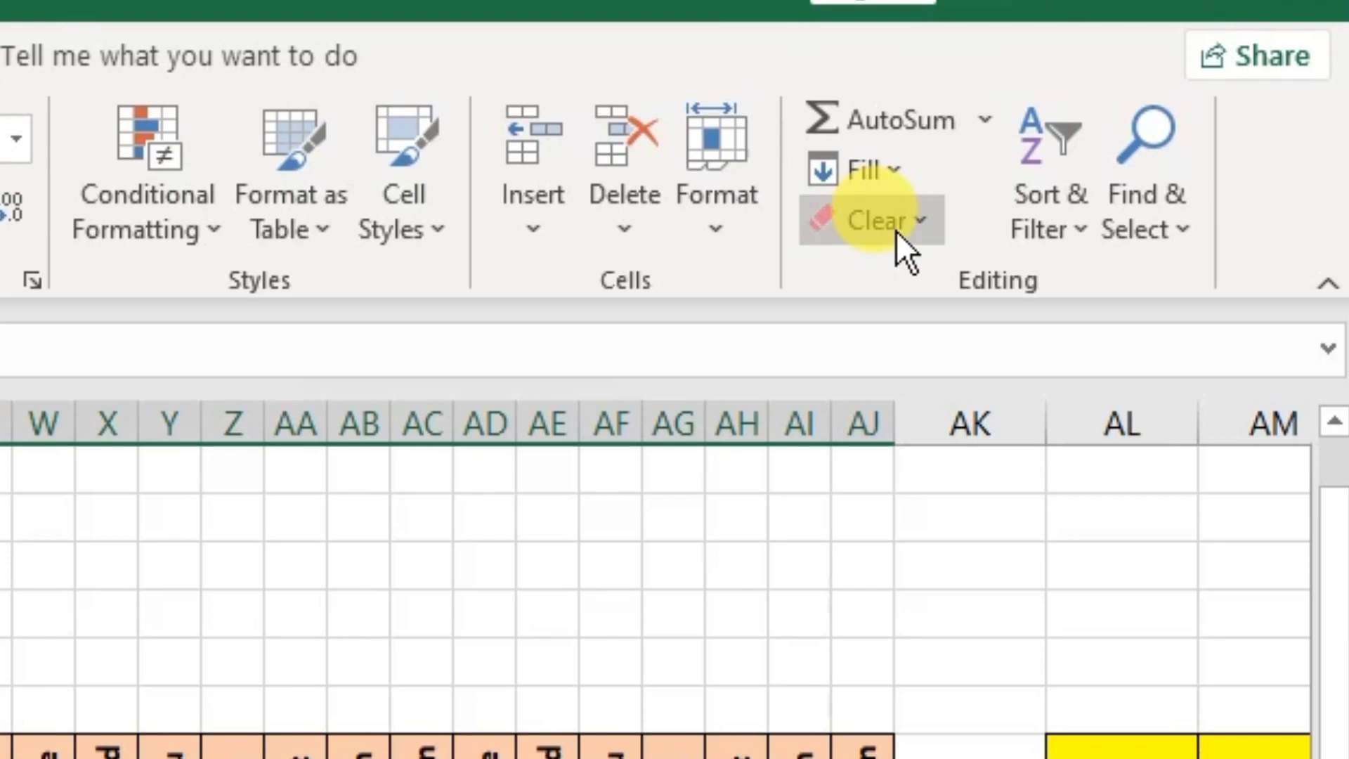
{"action": "left_click", "coordinate": [1139, 127]}
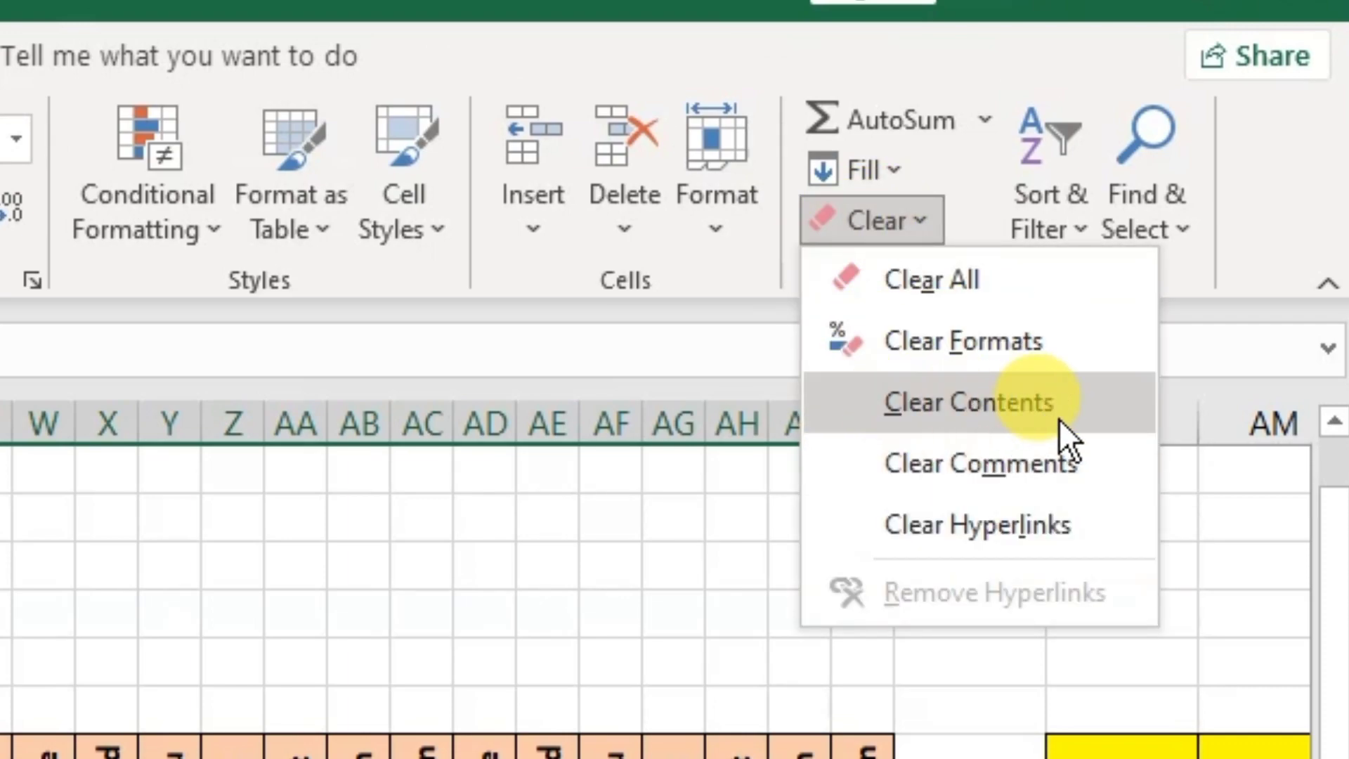
{"action": "left_click", "coordinate": [993, 415]}
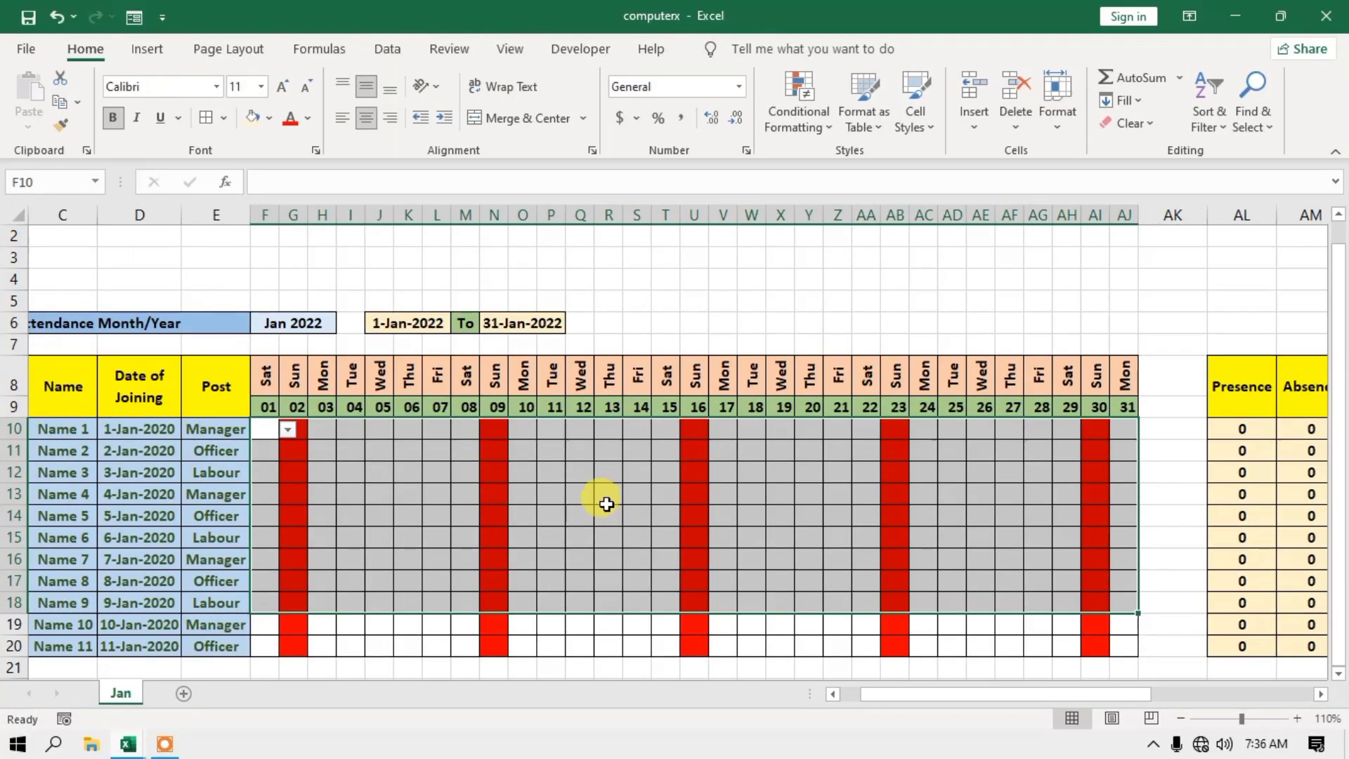
{"action": "left_click", "coordinate": [606, 500]}
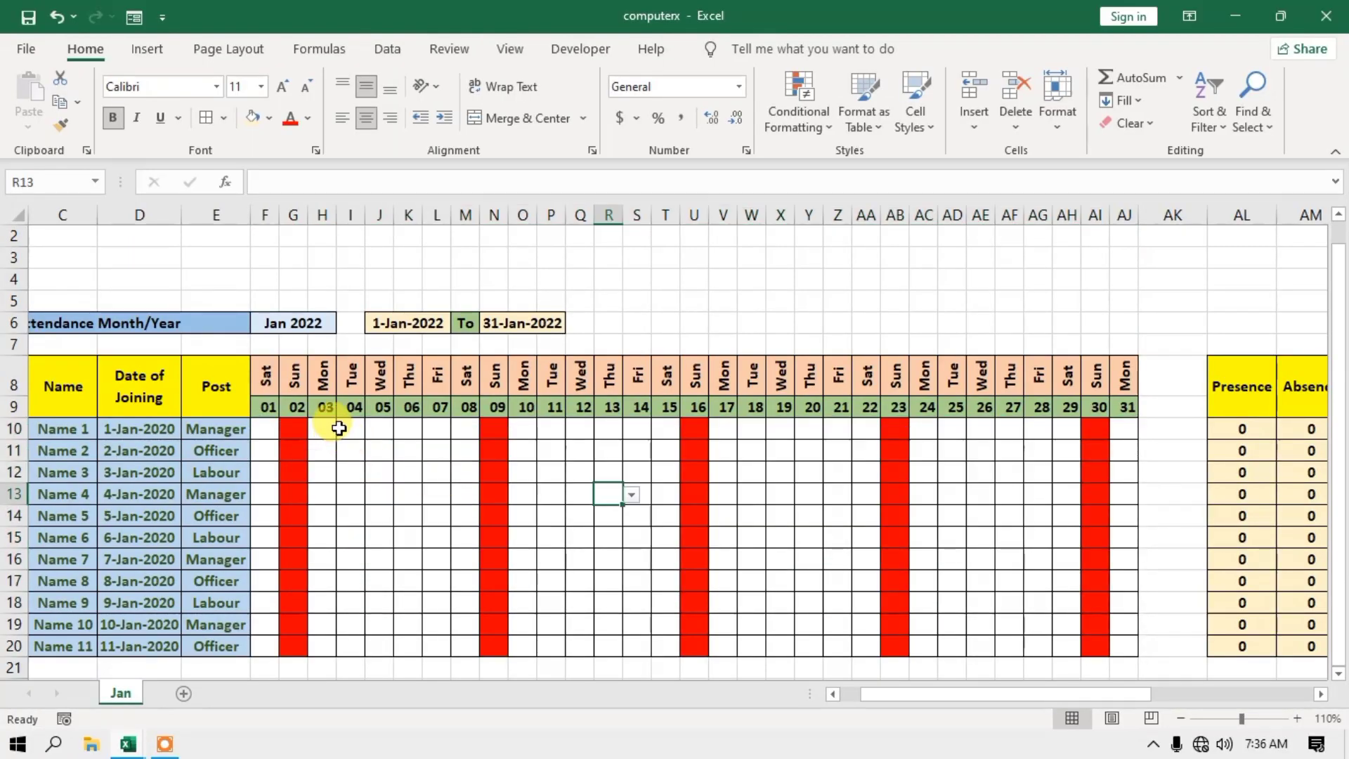
Review the presence, absence and salary columns of the Jan sheet with the attendance entries cleared.
{"action": "left_click_drag", "start_coordinate": [1019, 696], "coordinate": [1247, 702]}
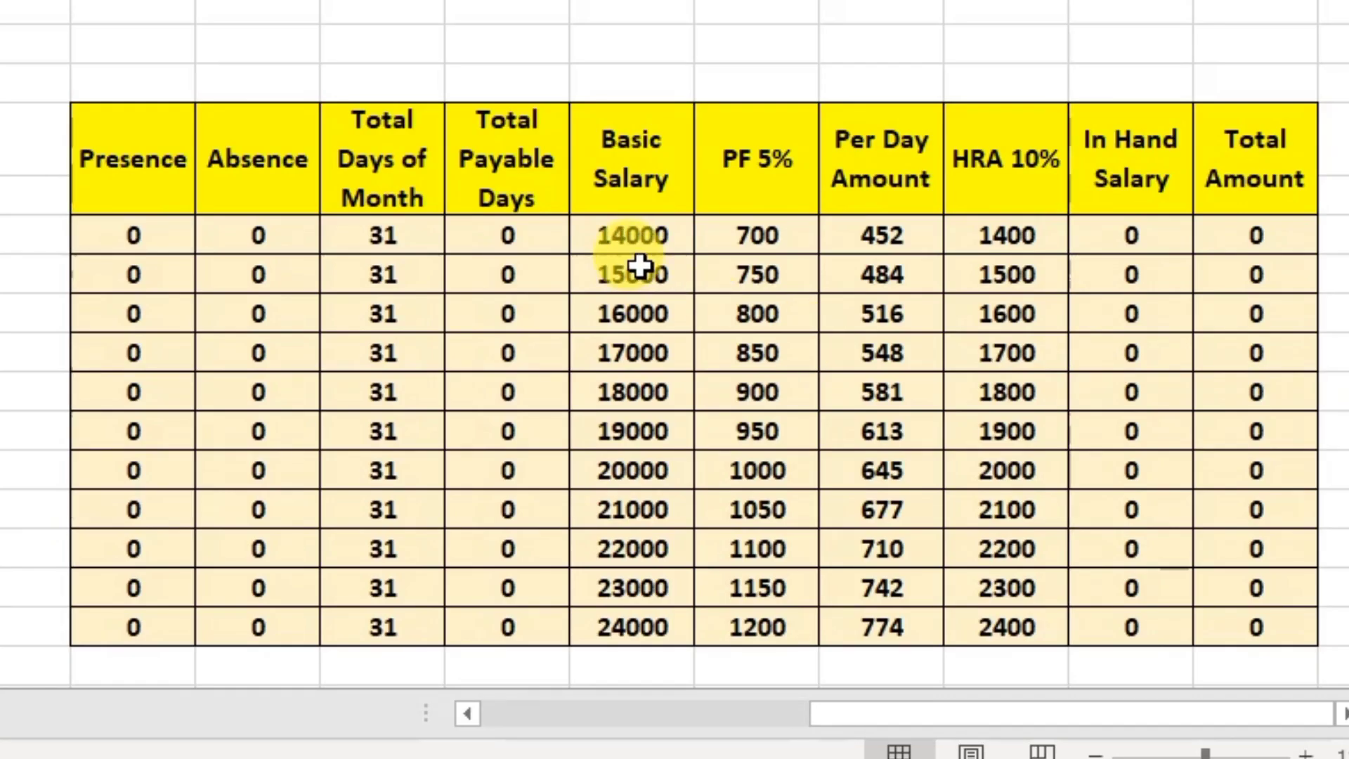
{"action": "left_click_drag", "start_coordinate": [925, 428], "coordinate": [925, 472]}
{"action": "left_click_drag", "start_coordinate": [639, 433], "coordinate": [638, 432]}
{"action": "left_click", "coordinate": [627, 344]}
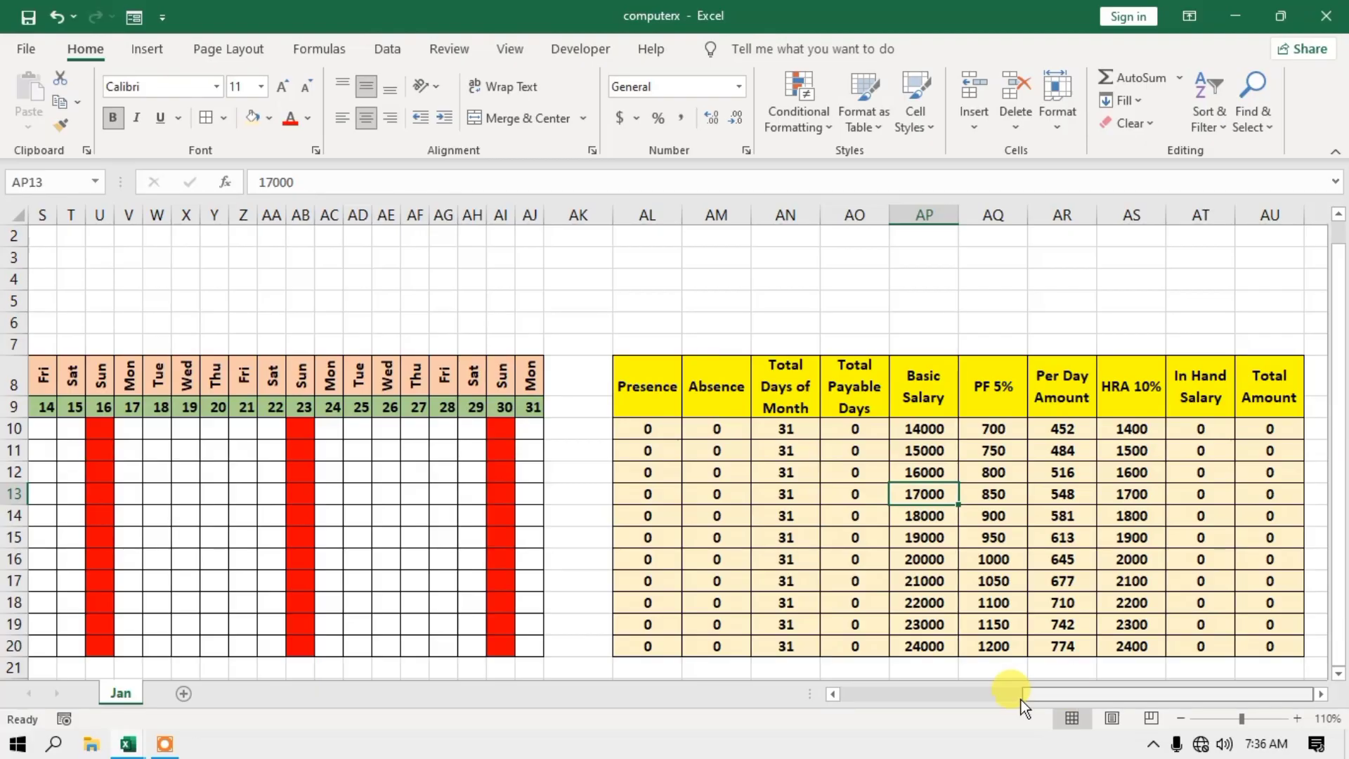
{"action": "left_click_drag", "start_coordinate": [1022, 700], "coordinate": [853, 686]}
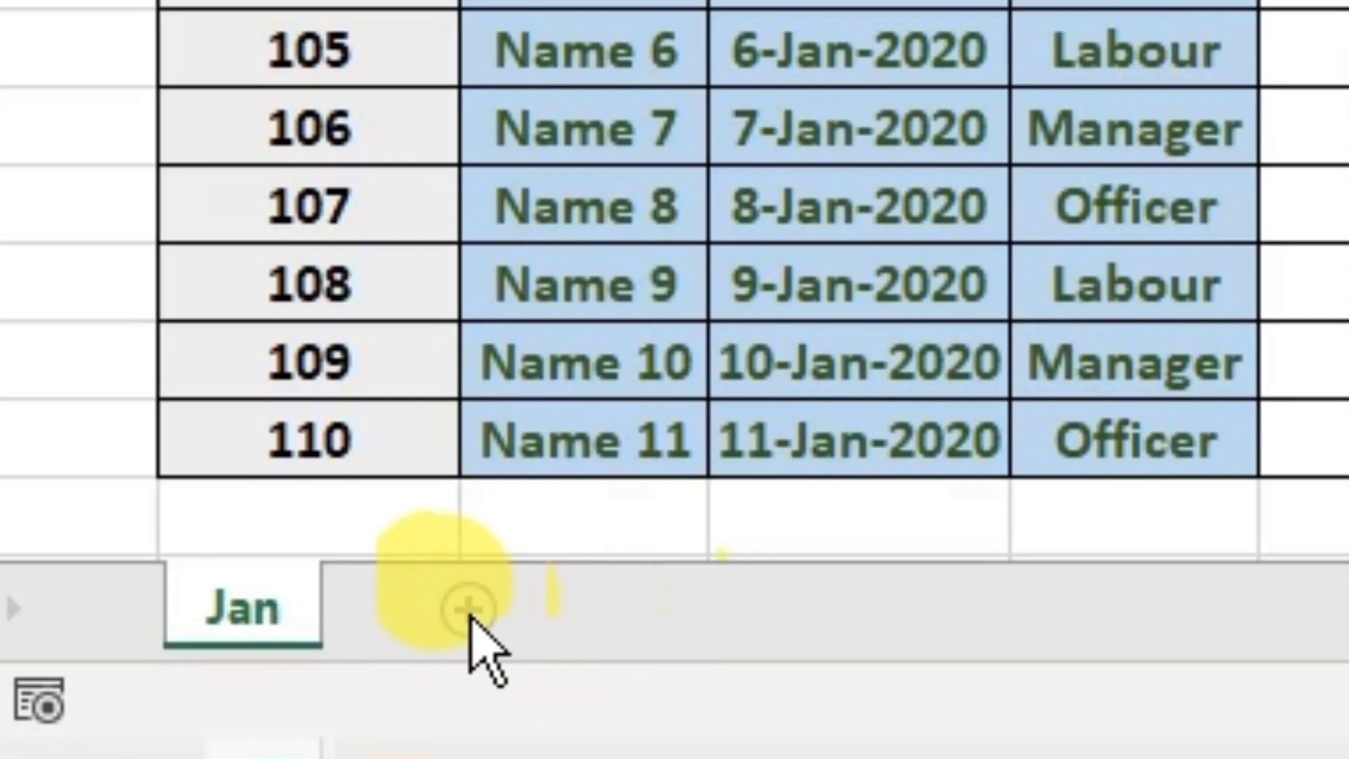
Add a new worksheet and paste a copy of the entire Jan sheet into it.
{"action": "left_click", "coordinate": [183, 694]}
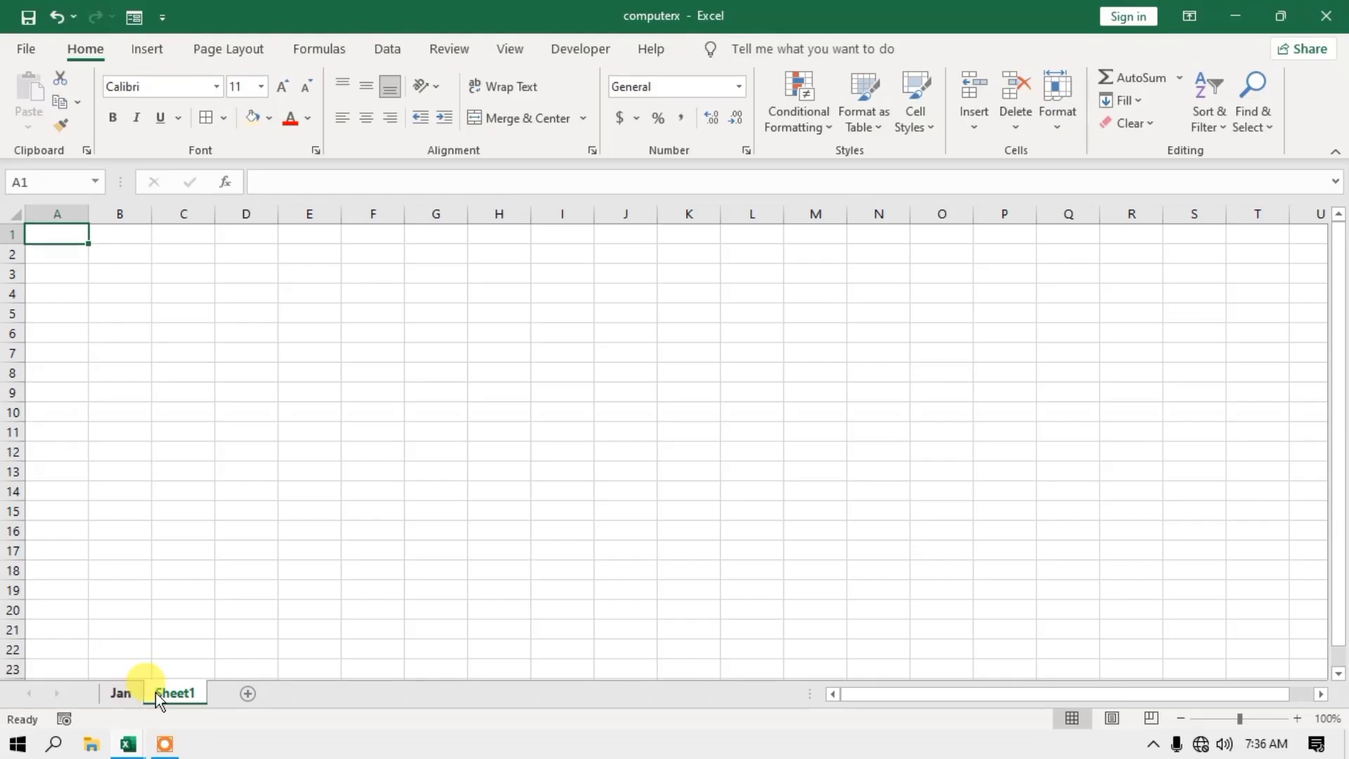
{"action": "left_click", "coordinate": [116, 693]}
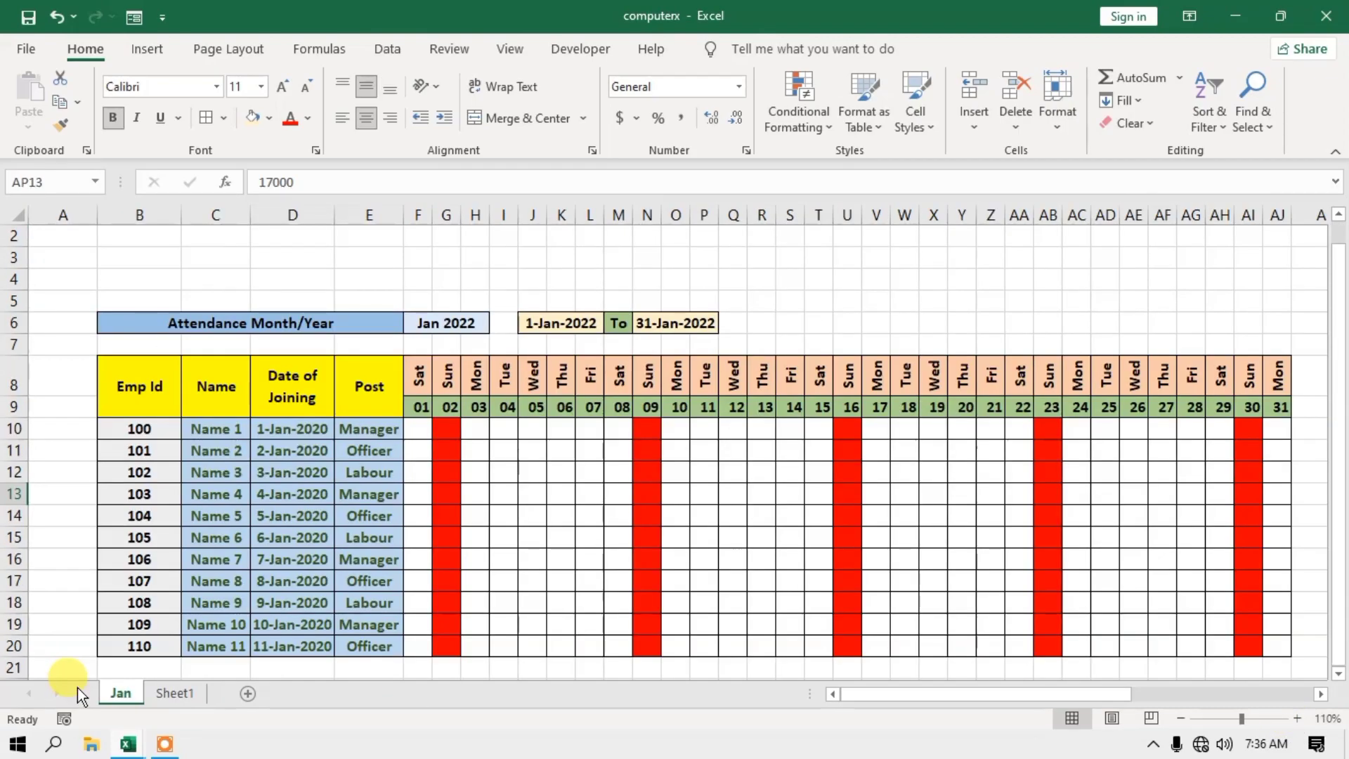
{"action": "left_click", "coordinate": [21, 215]}
{"action": "right_click", "coordinate": [20, 214]}
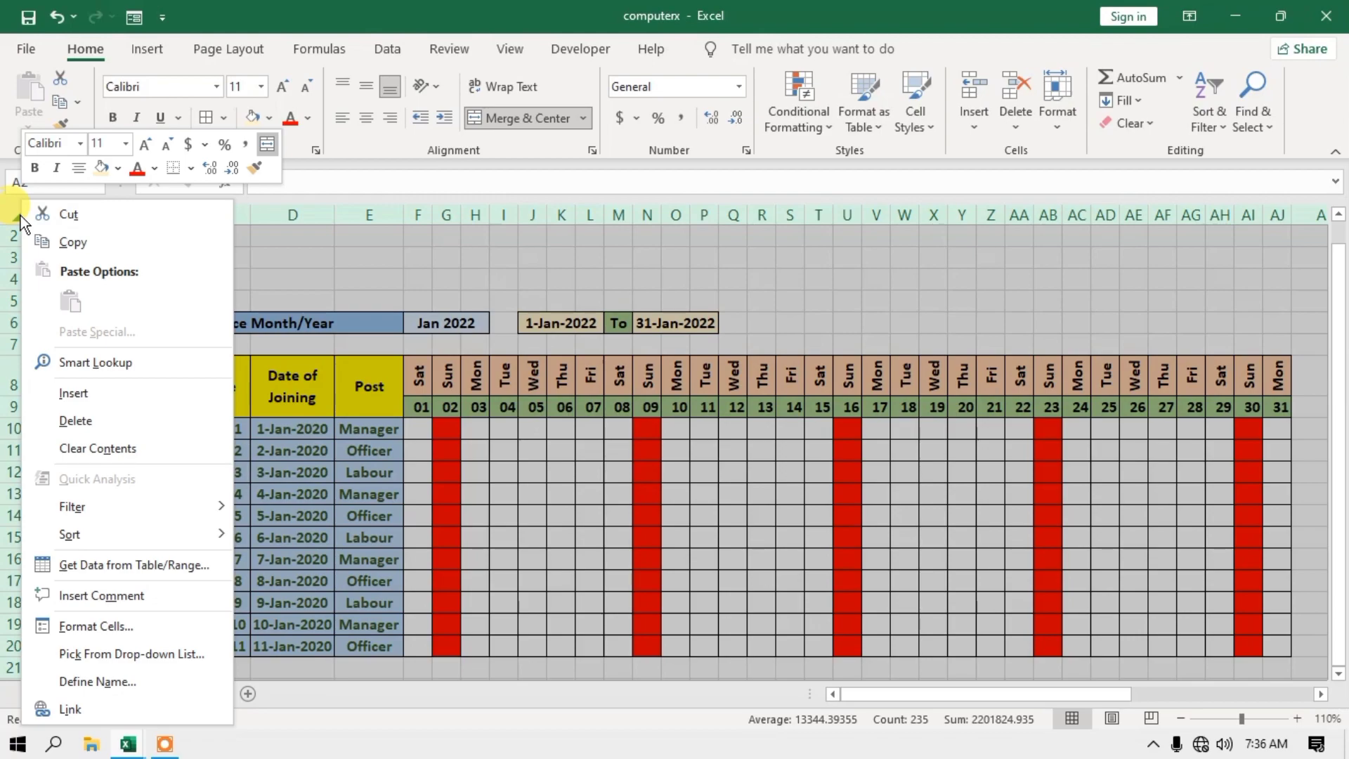
{"action": "left_click", "coordinate": [76, 241]}
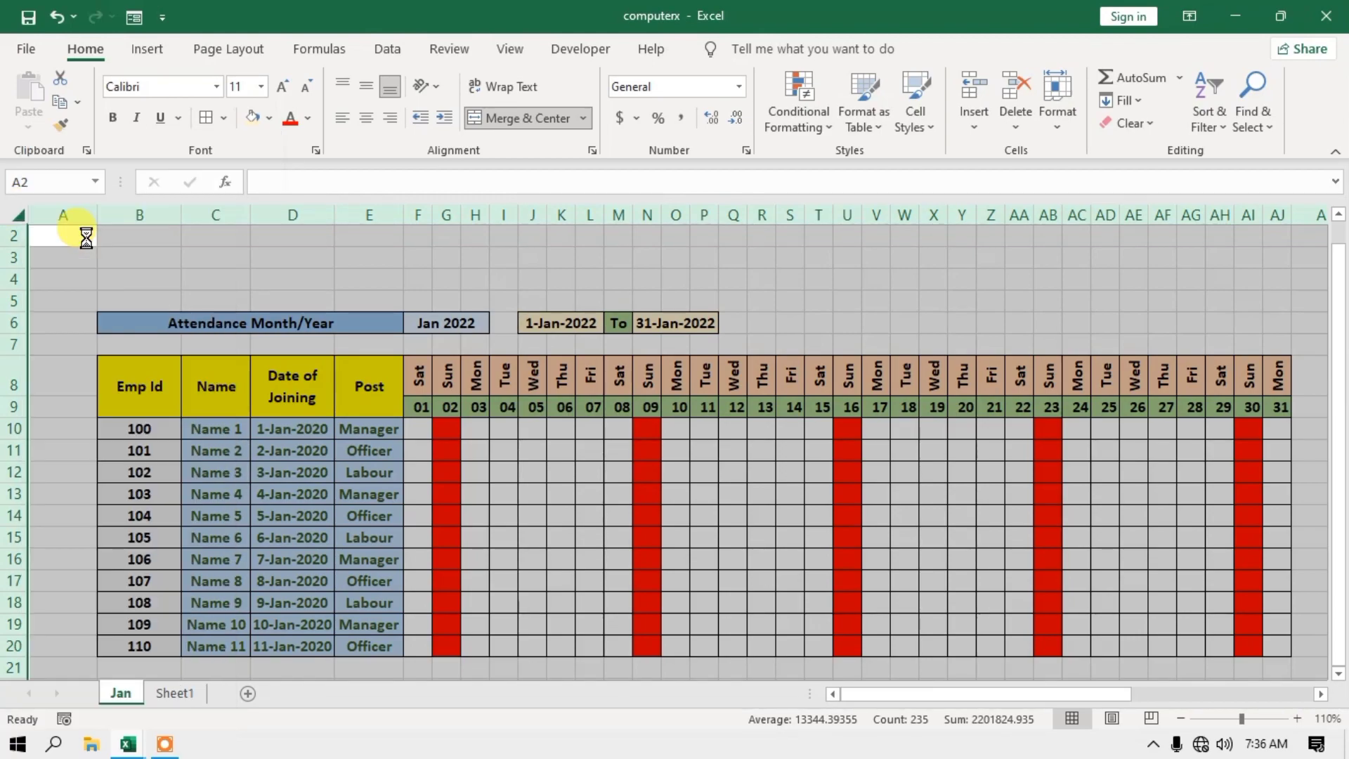
{"action": "left_click", "coordinate": [187, 691]}
{"action": "right_click", "coordinate": [14, 215]}
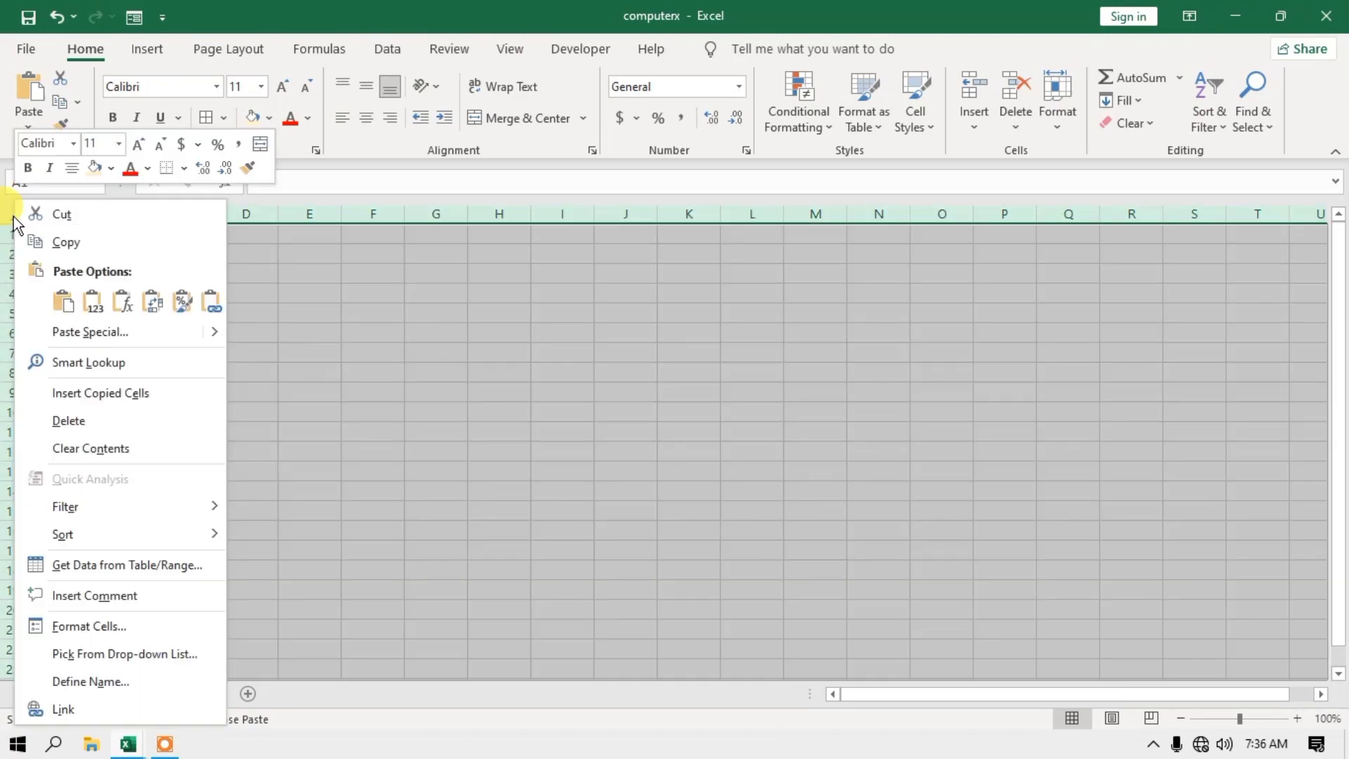
{"action": "left_click", "coordinate": [60, 299]}
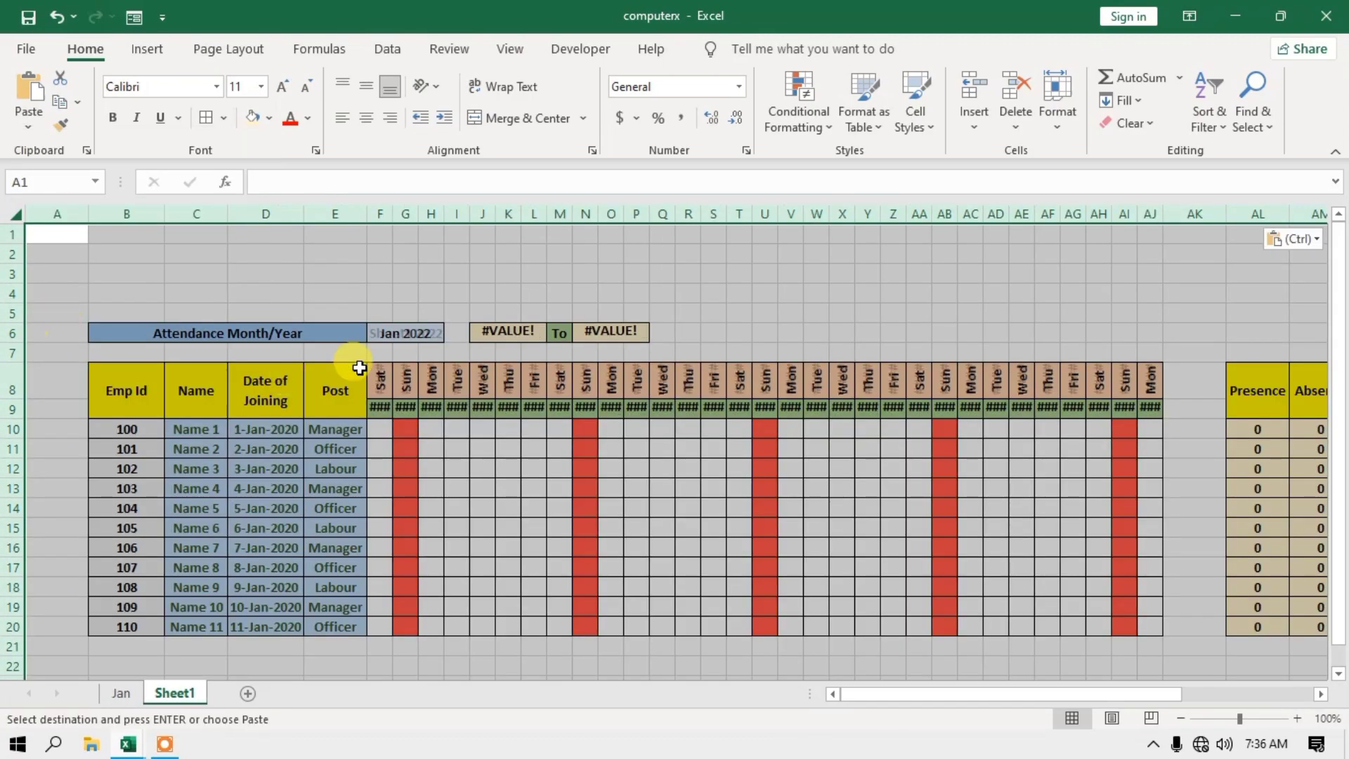
{"action": "left_click", "coordinate": [609, 447]}
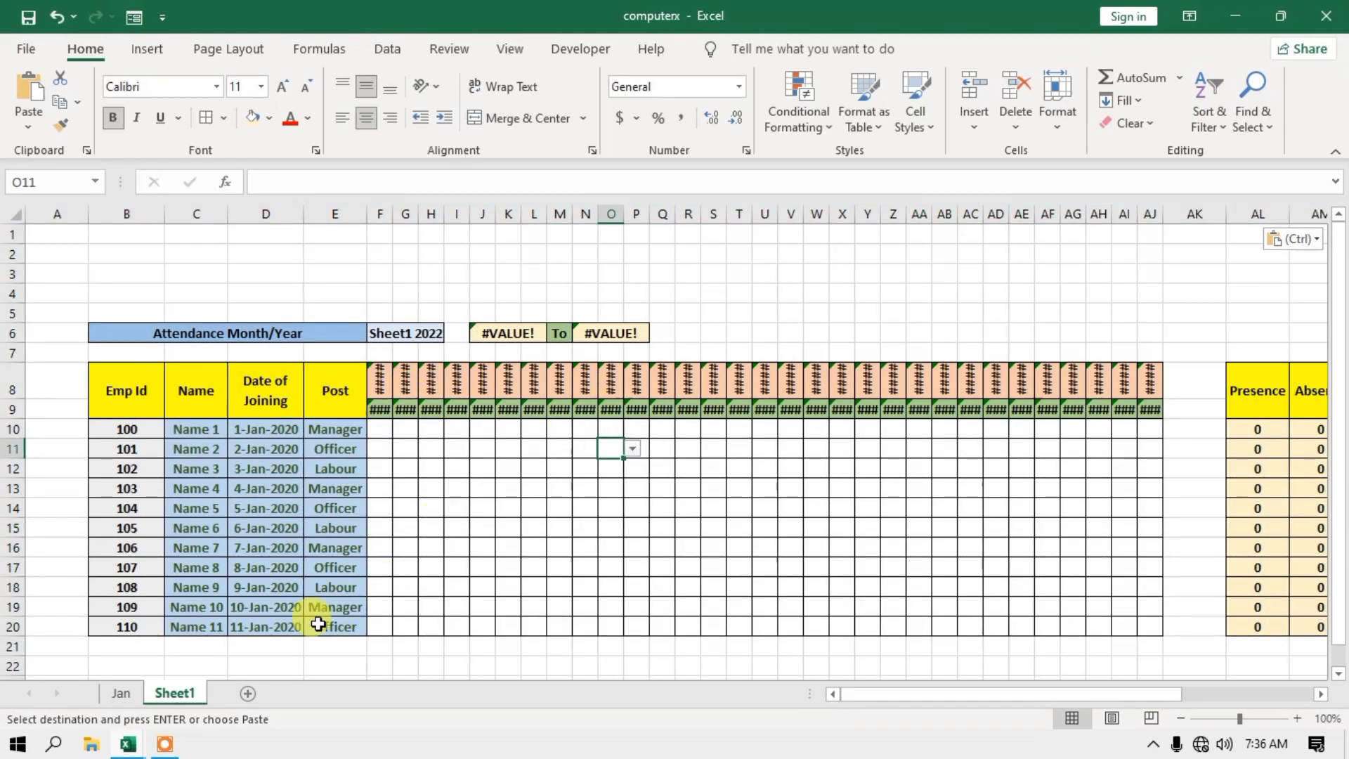
Rename the copied sheet Sheet1 as Feb.
{"action": "double_click", "coordinate": [192, 695]}
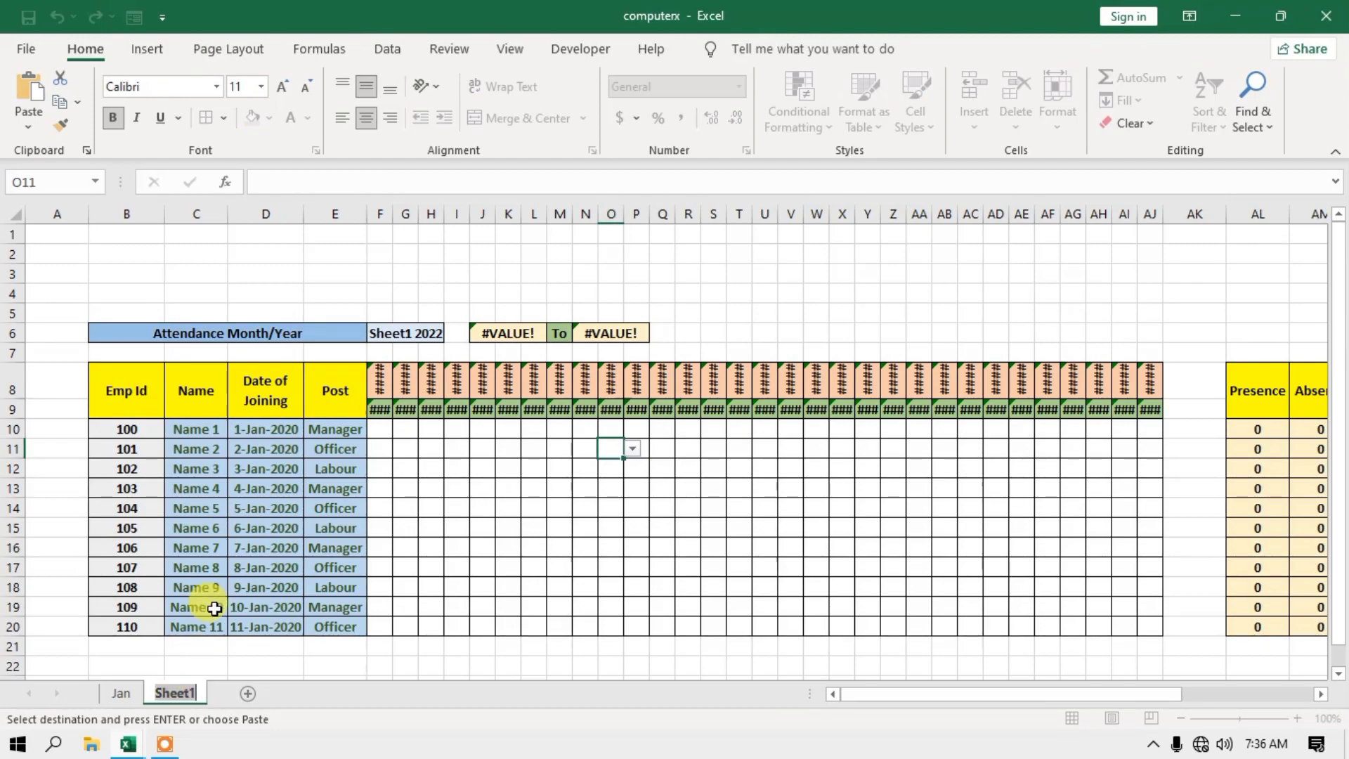
{"action": "type", "text": "Feb"}
{"action": "key", "text": "Return"}
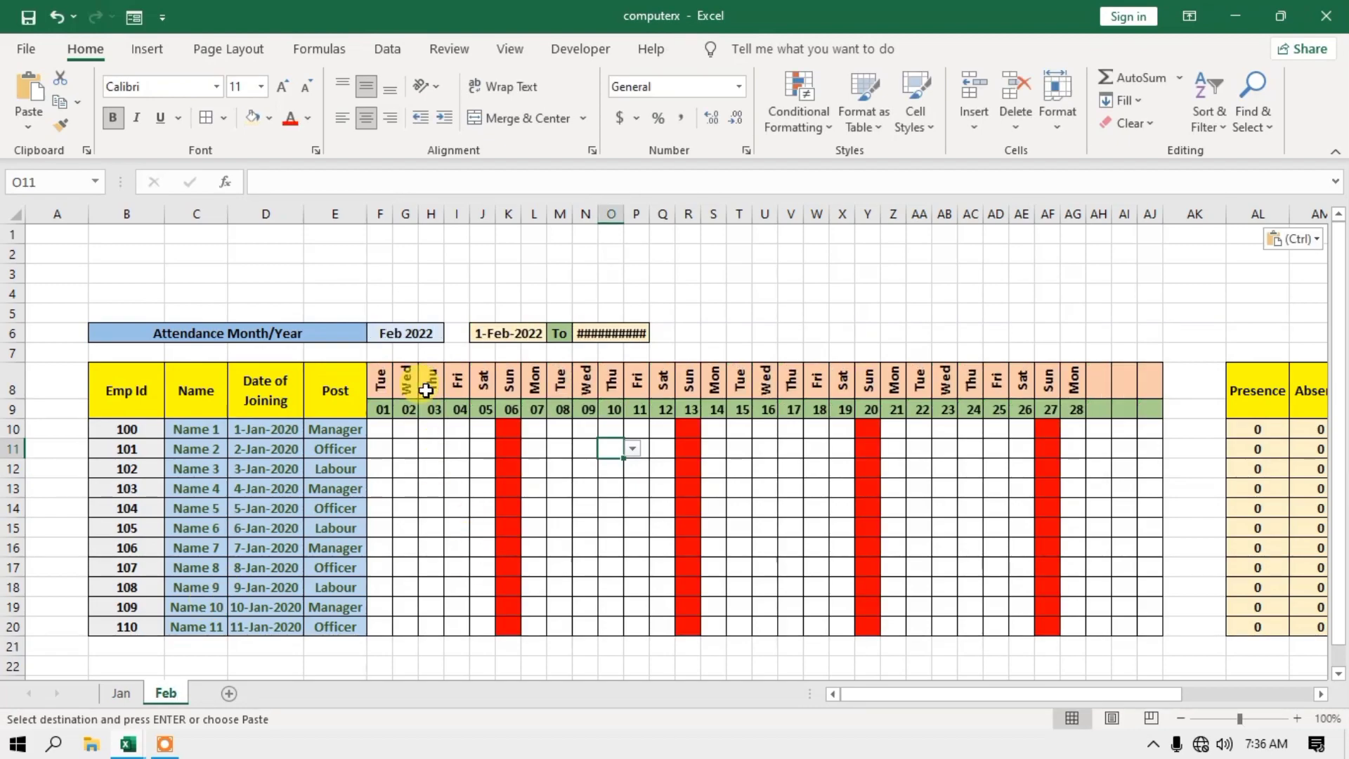
Widen column P on the Feb sheet slightly so the end date in row 6 fits.
{"action": "left_click_drag", "start_coordinate": [649, 215], "coordinate": [651, 215]}
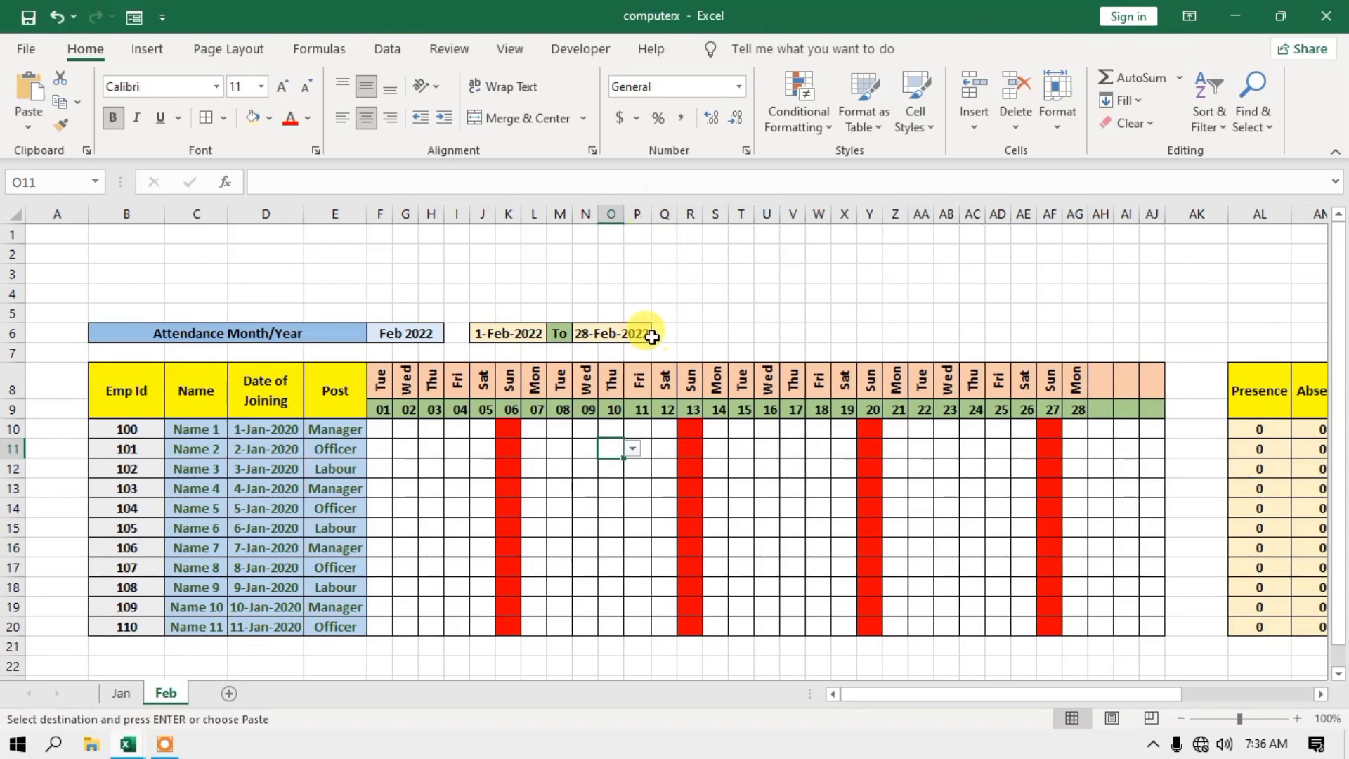
{"action": "left_click", "coordinate": [614, 332]}
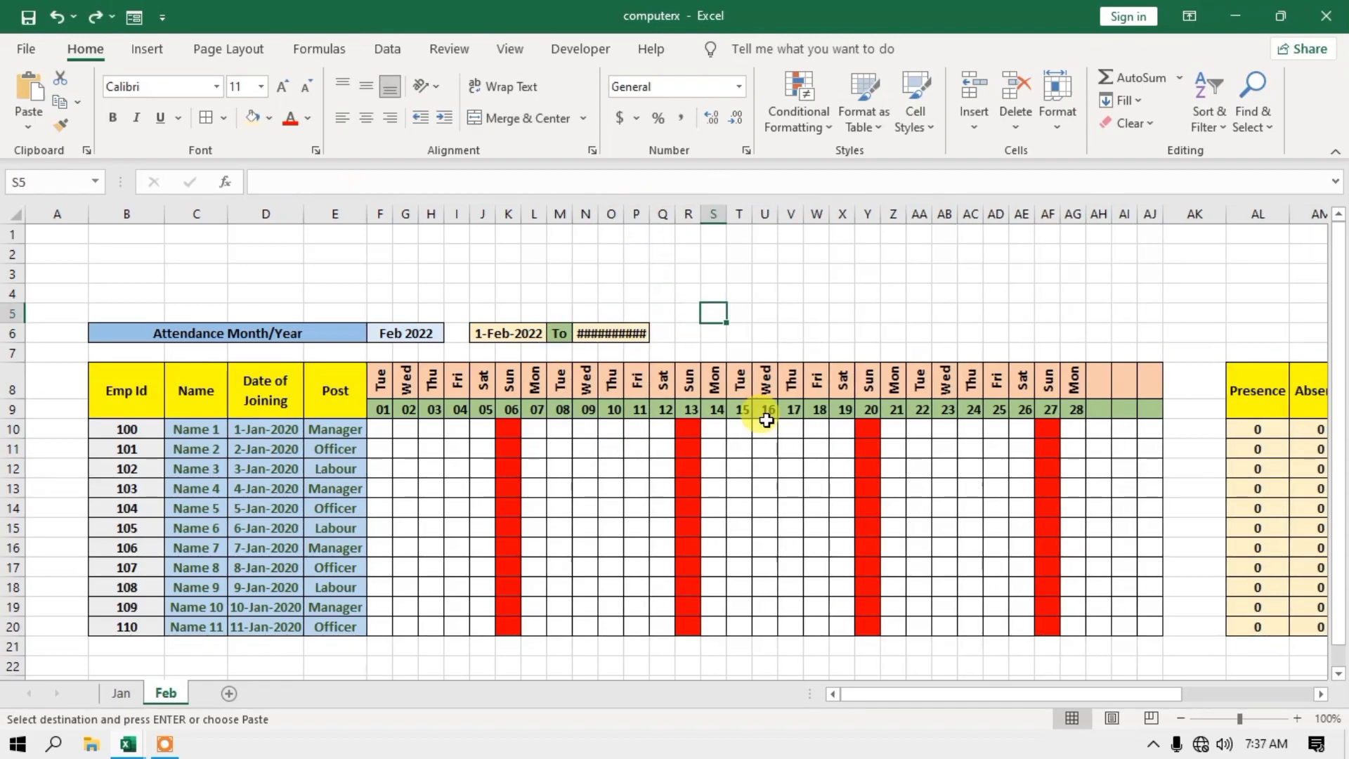
{"action": "key", "text": "ctrl+y"}
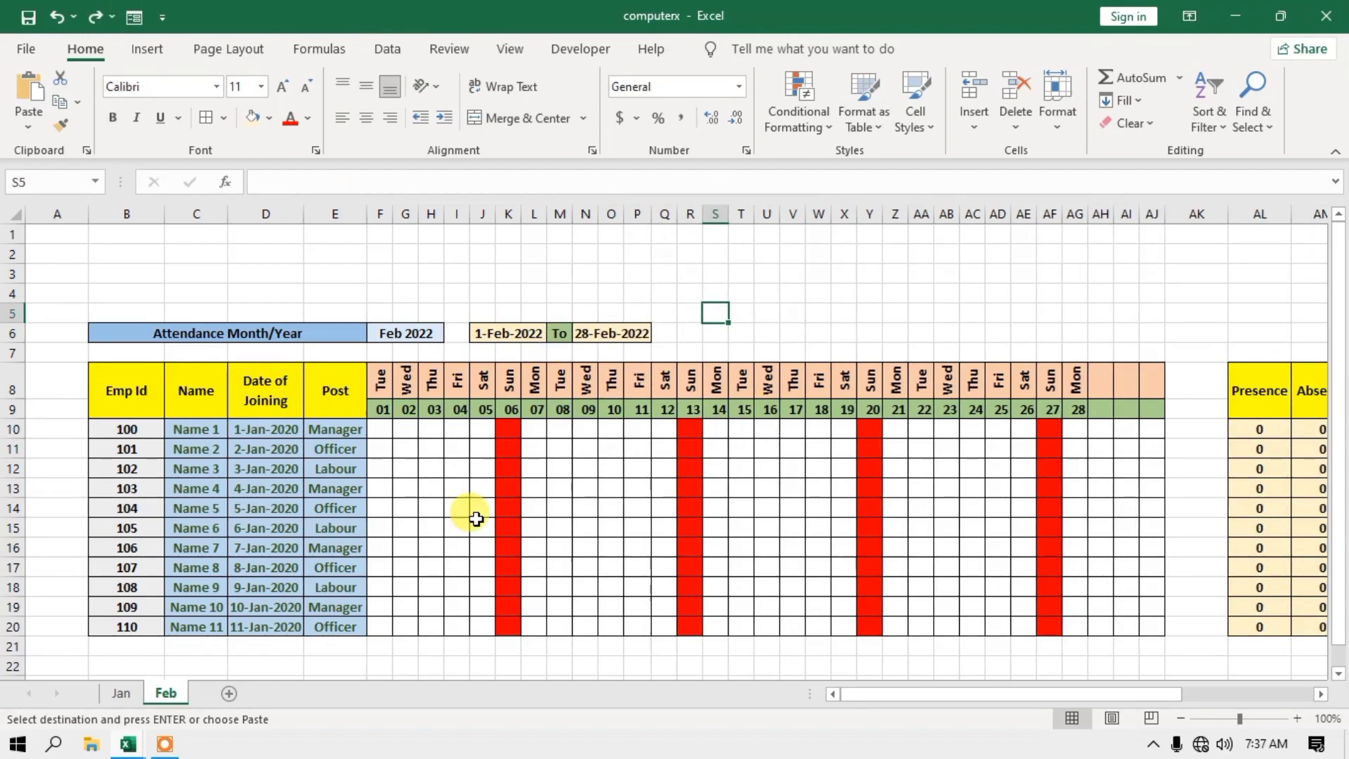
Copy the entire Feb sheet into a new worksheet and add another blank sheet after it.
{"action": "left_click", "coordinate": [119, 694]}
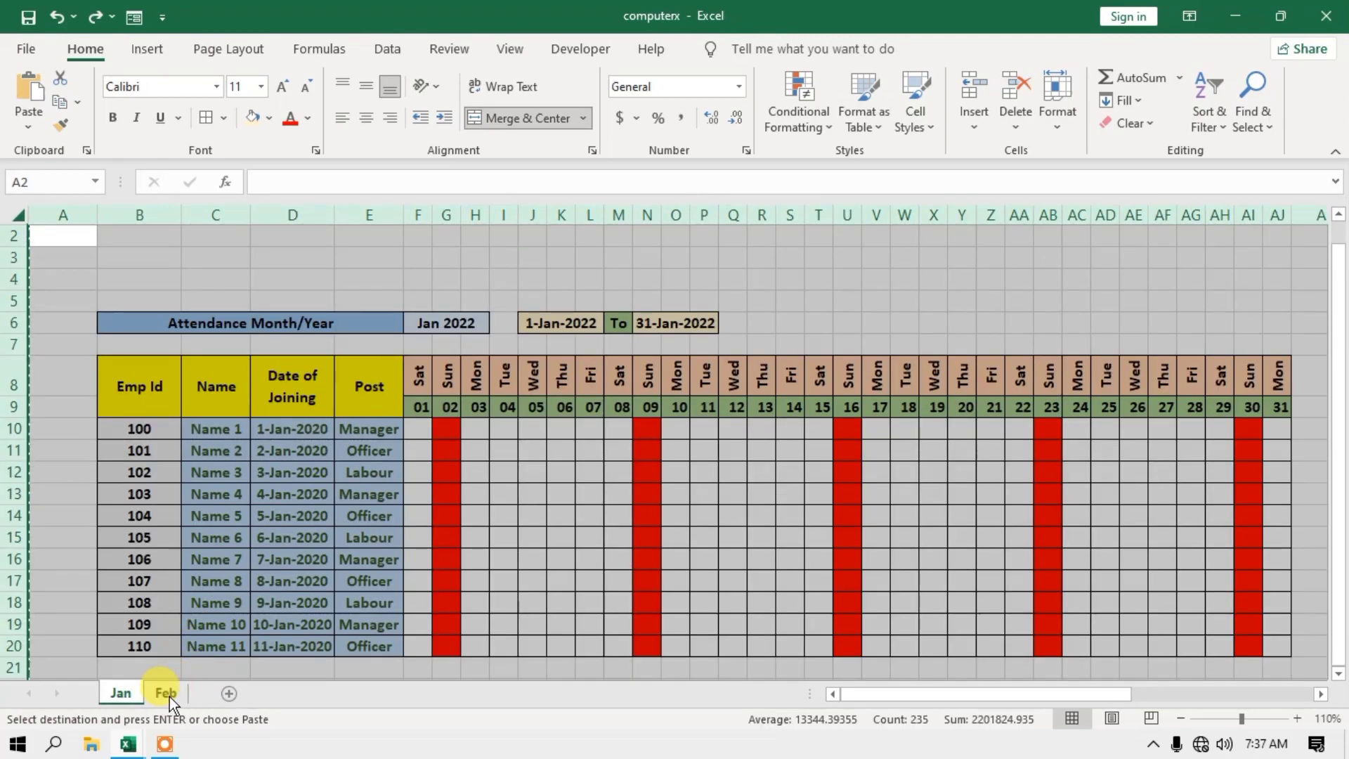
{"action": "key", "text": "ctrl+Page_Down"}
{"action": "left_click_drag", "start_coordinate": [983, 695], "coordinate": [346, 652]}
{"action": "left_click", "coordinate": [17, 214]}
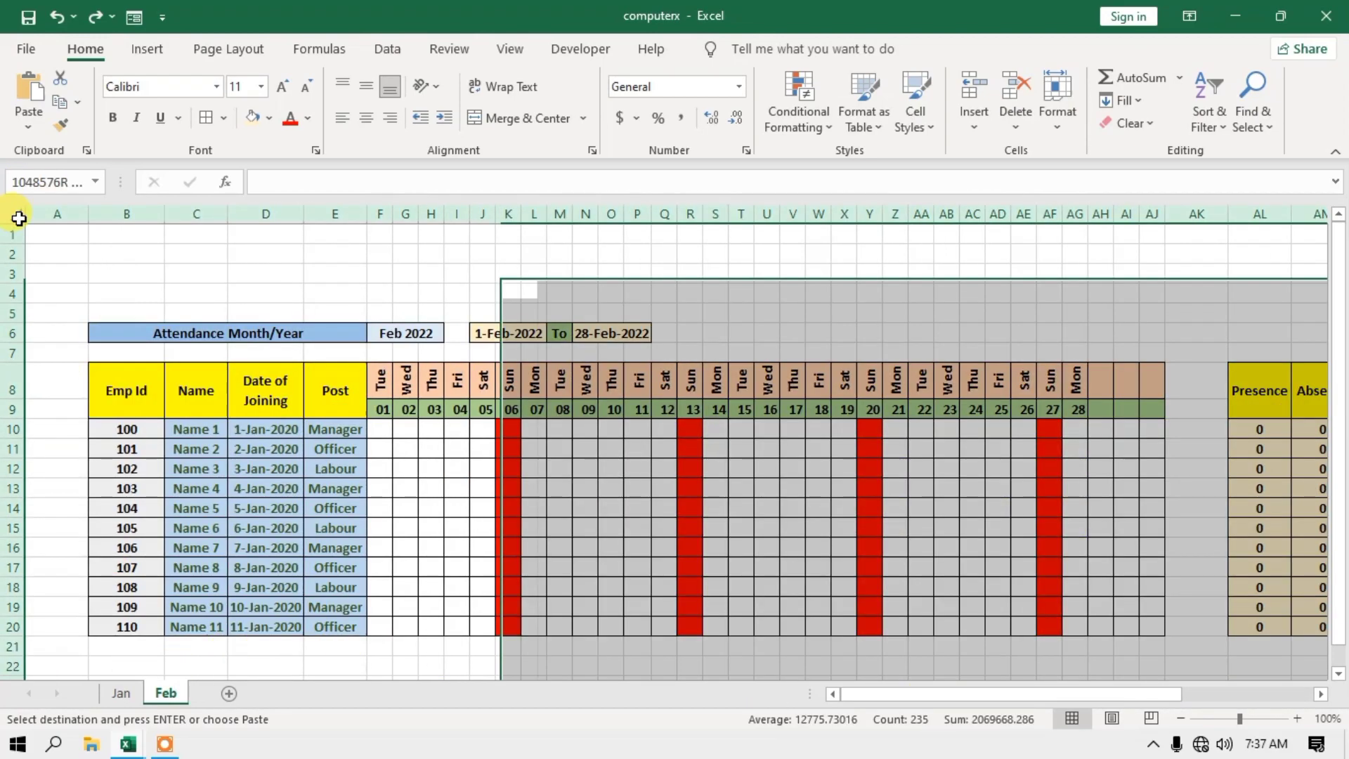
{"action": "right_click", "coordinate": [19, 212]}
{"action": "left_click", "coordinate": [81, 239]}
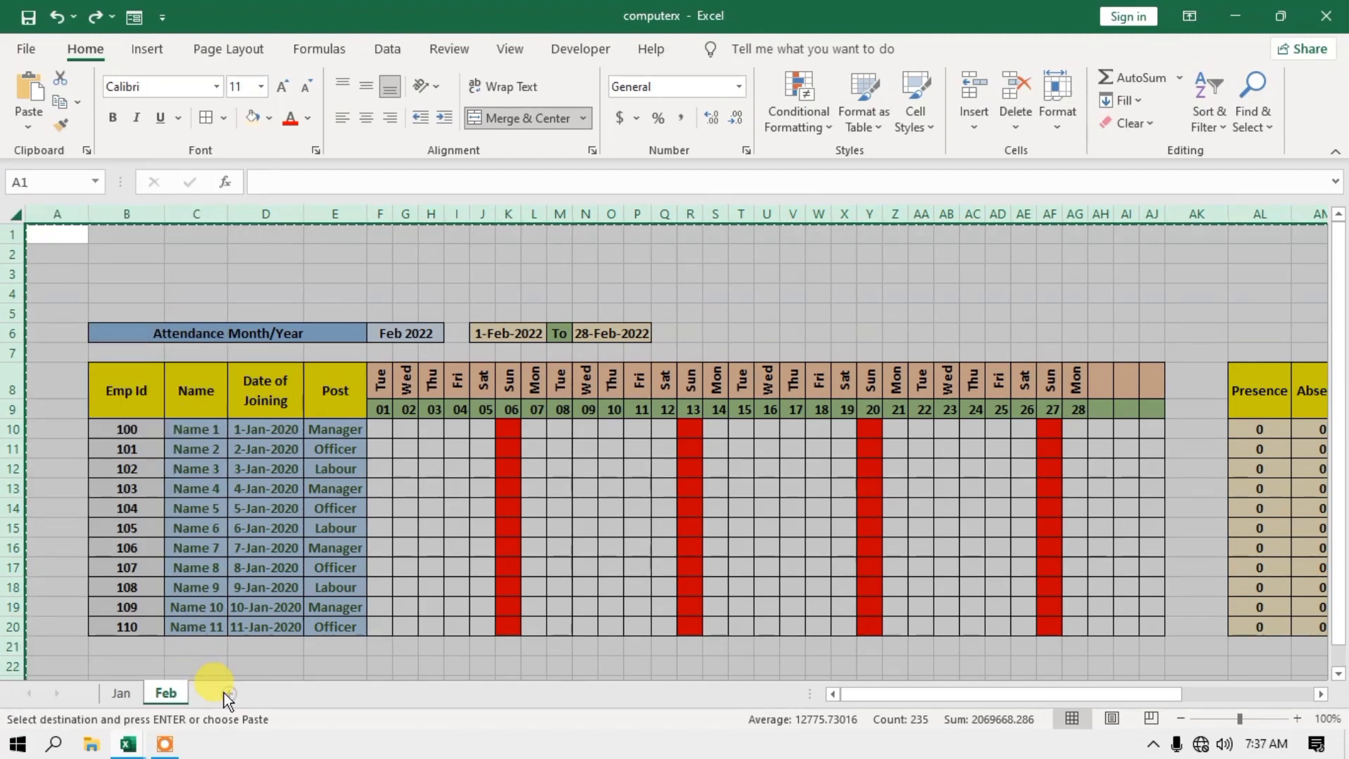
{"action": "left_click", "coordinate": [286, 694]}
{"action": "right_click", "coordinate": [16, 212]}
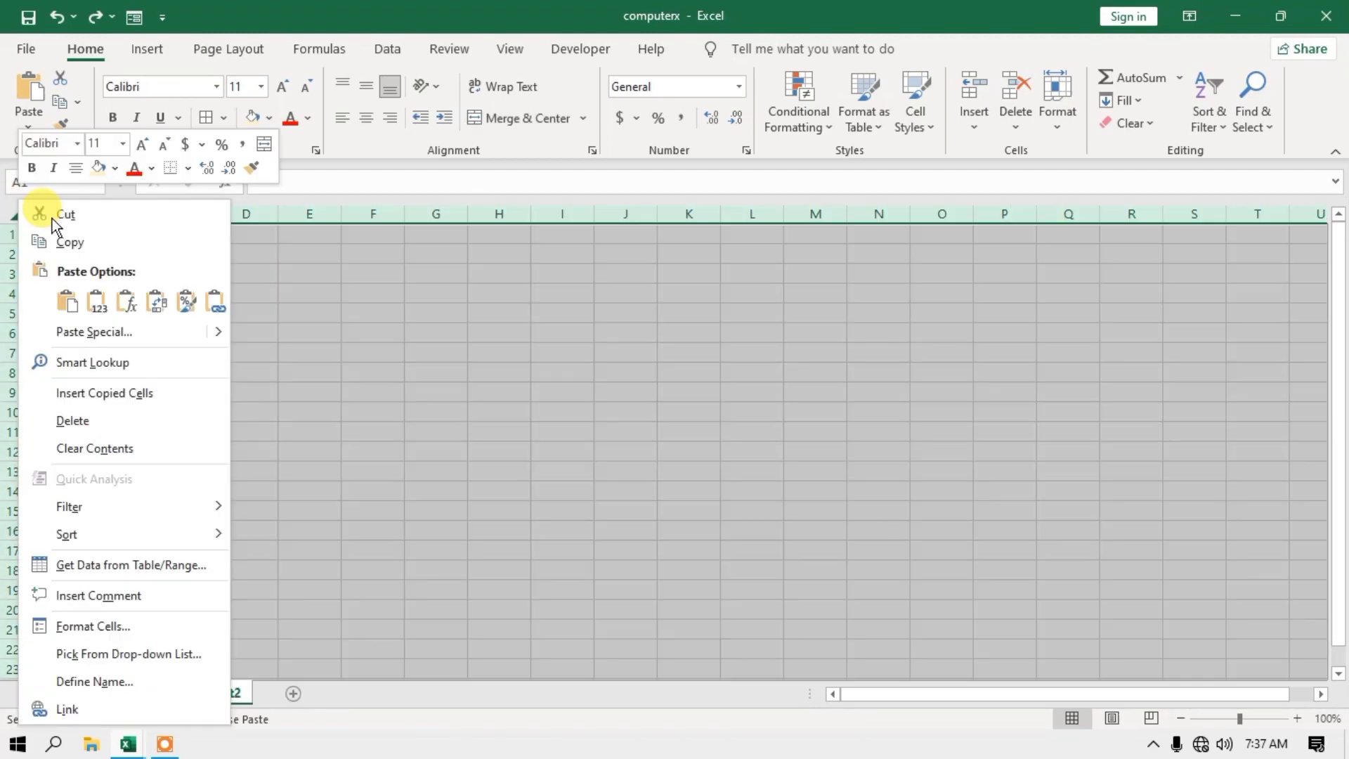
{"action": "left_click", "coordinate": [66, 301]}
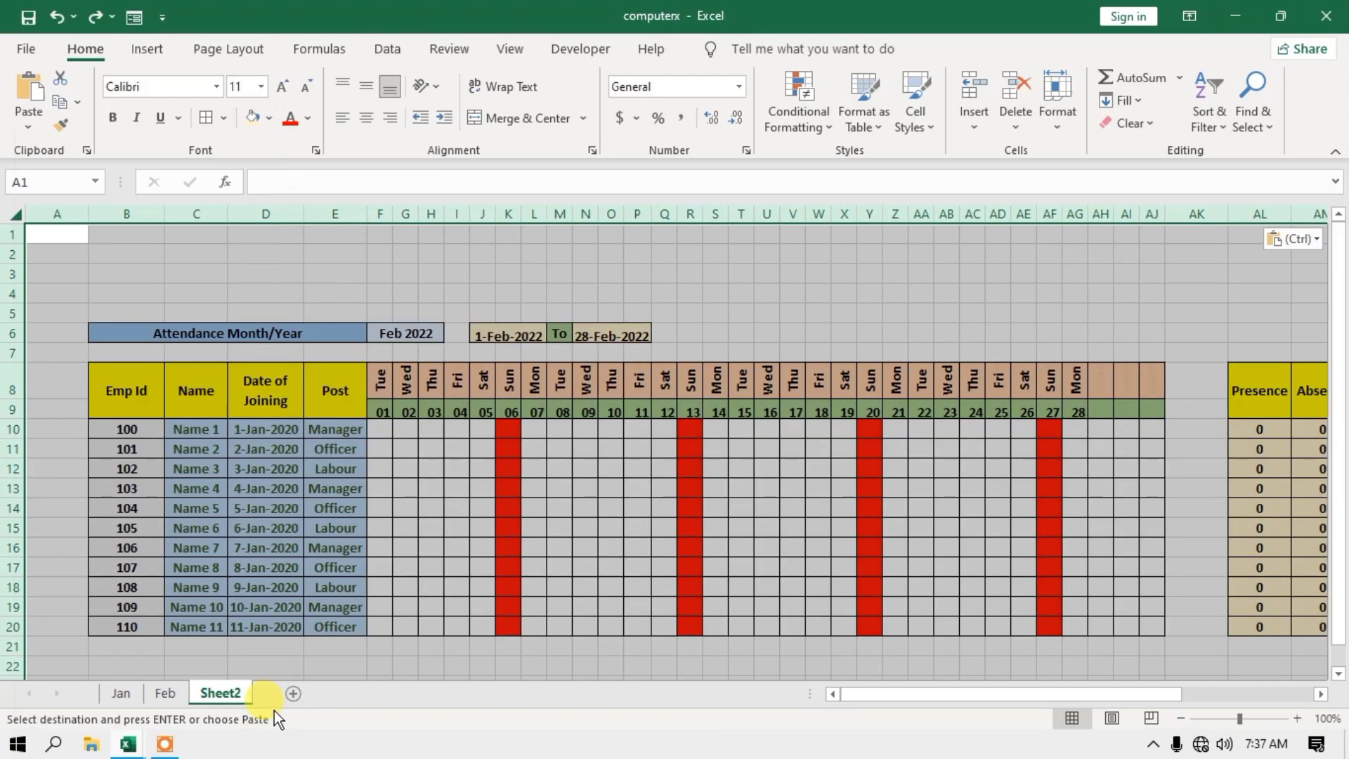
{"action": "left_click", "coordinate": [293, 693]}
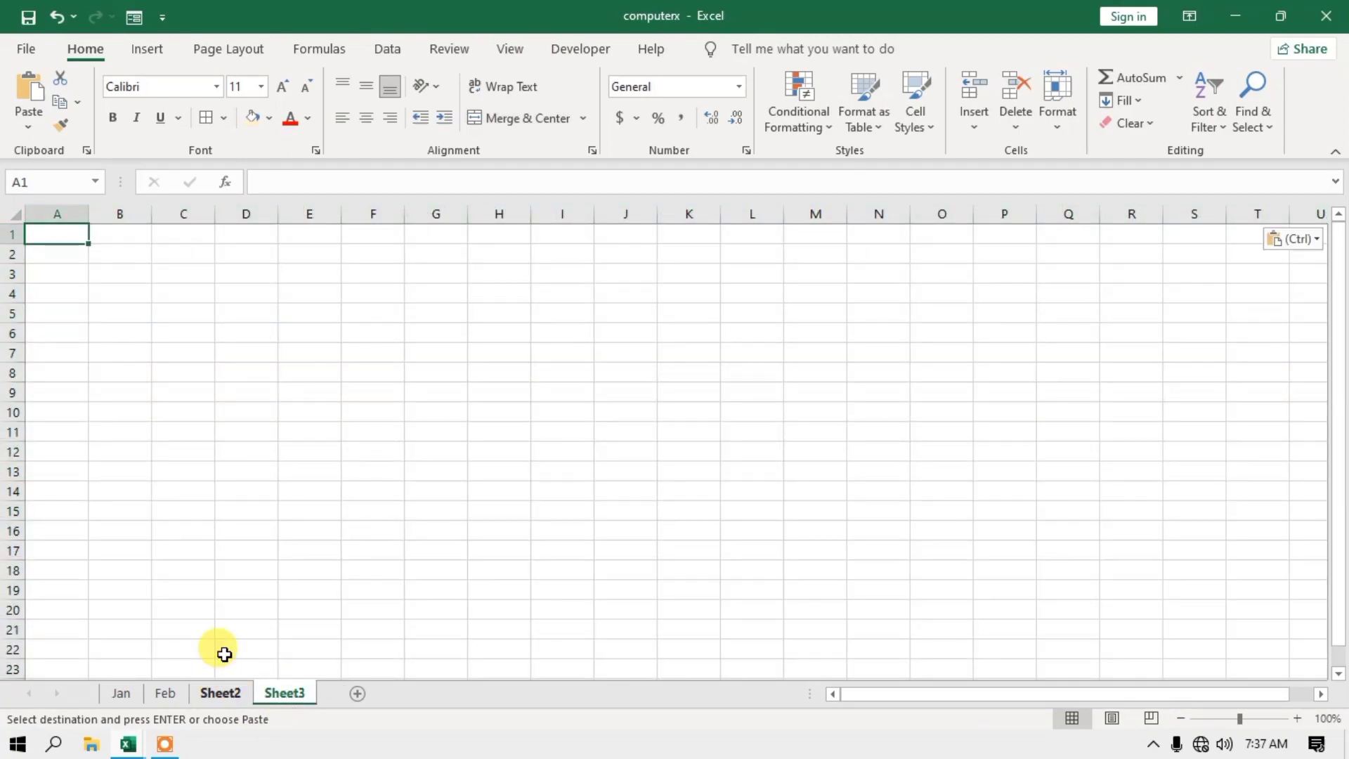
{"action": "left_click", "coordinate": [220, 693]}
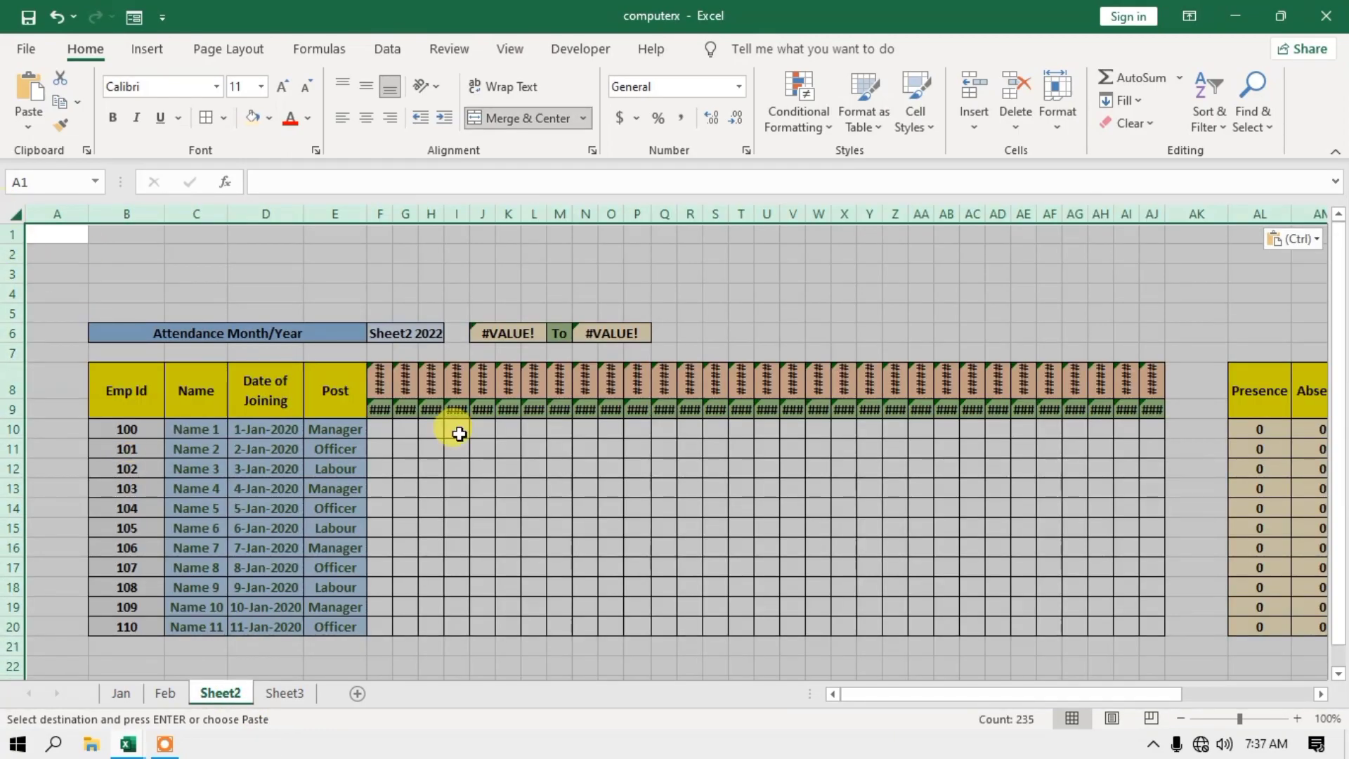
Rename Sheet2 as Mar and widen column P slightly so its end date in row 6 fits.
{"action": "double_click", "coordinate": [219, 692]}
{"action": "type", "text": "Mar"}
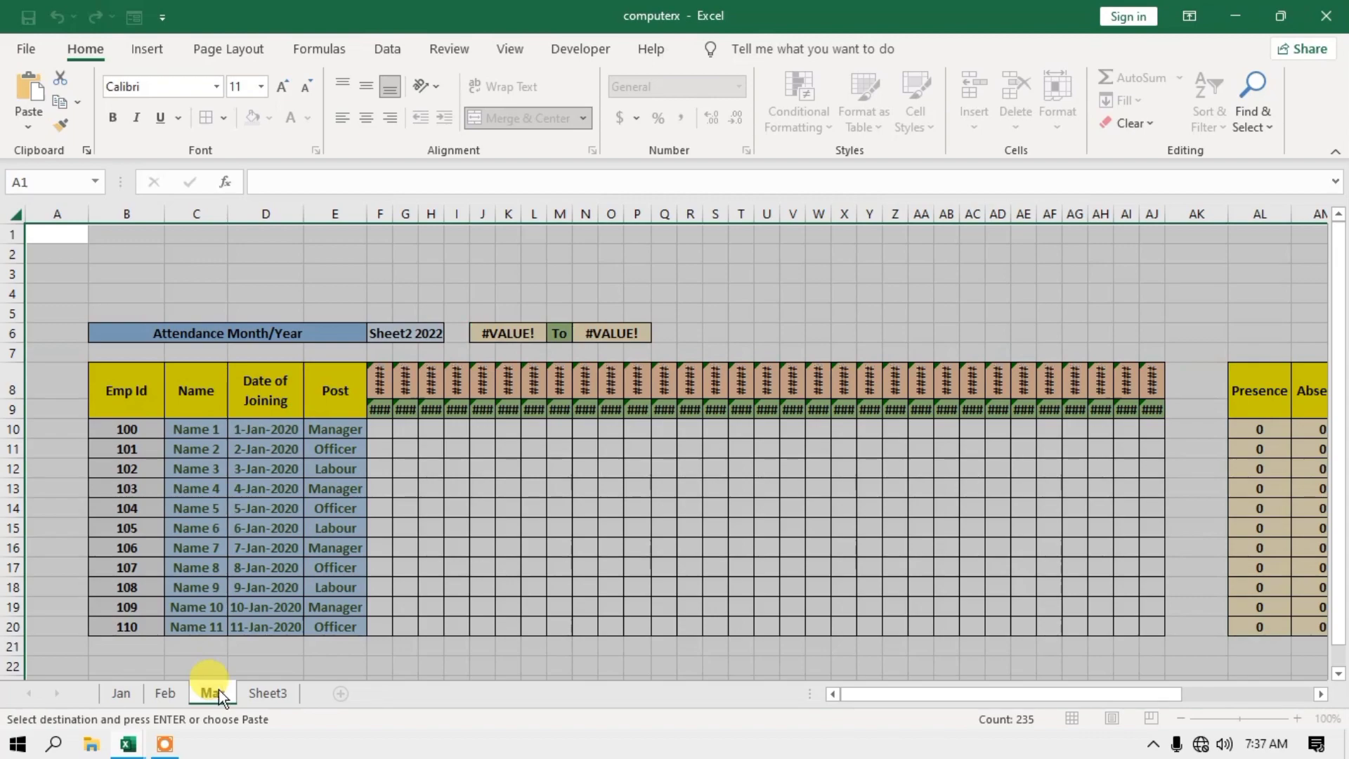
{"action": "key", "text": "Return"}
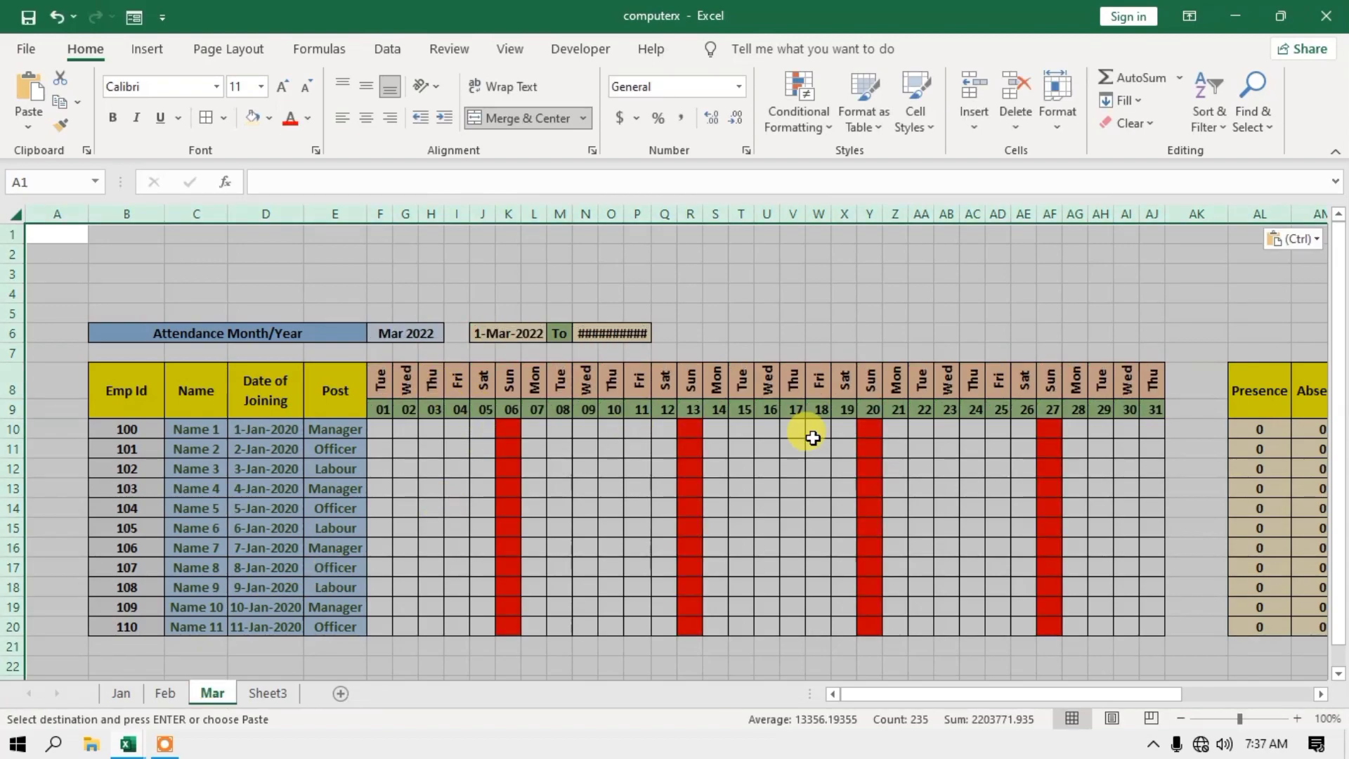
{"action": "left_click", "coordinate": [636, 333]}
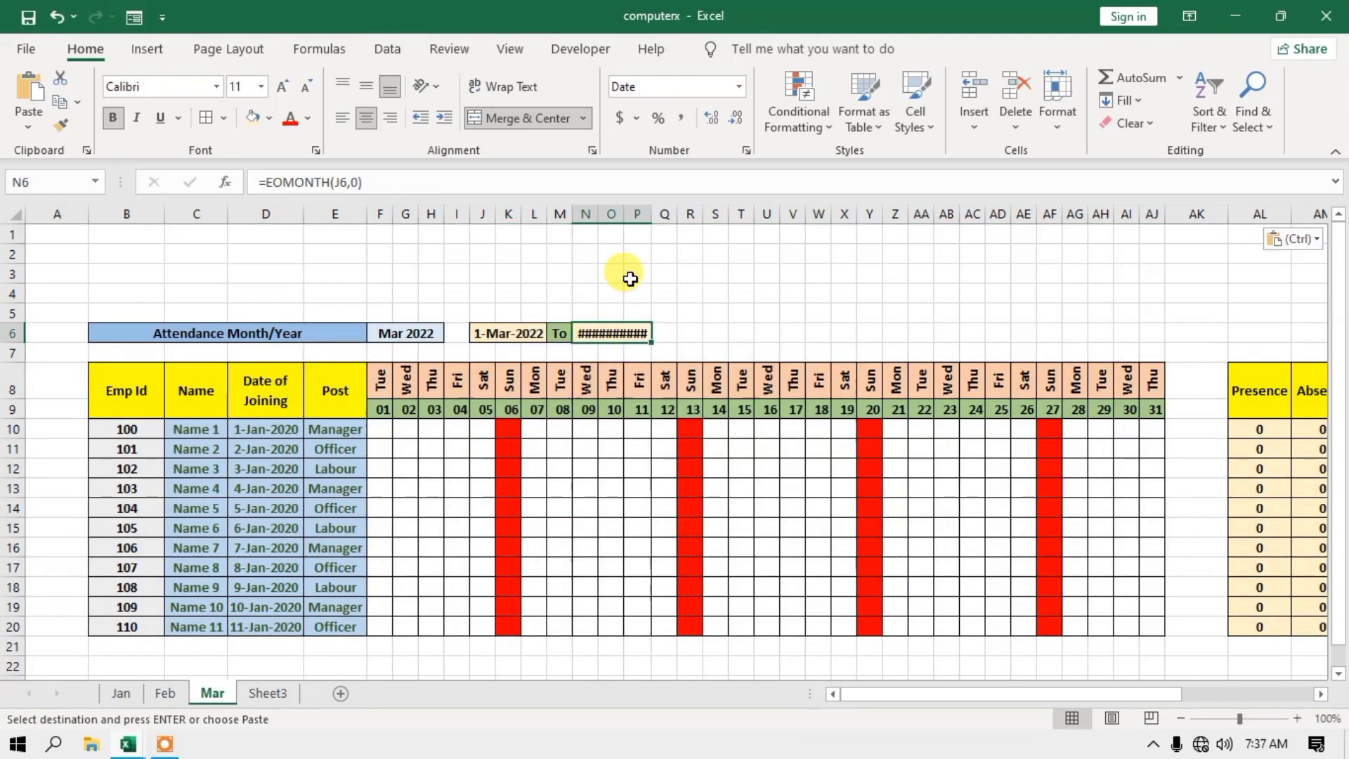
{"action": "left_click_drag", "start_coordinate": [651, 215], "coordinate": [655, 225]}
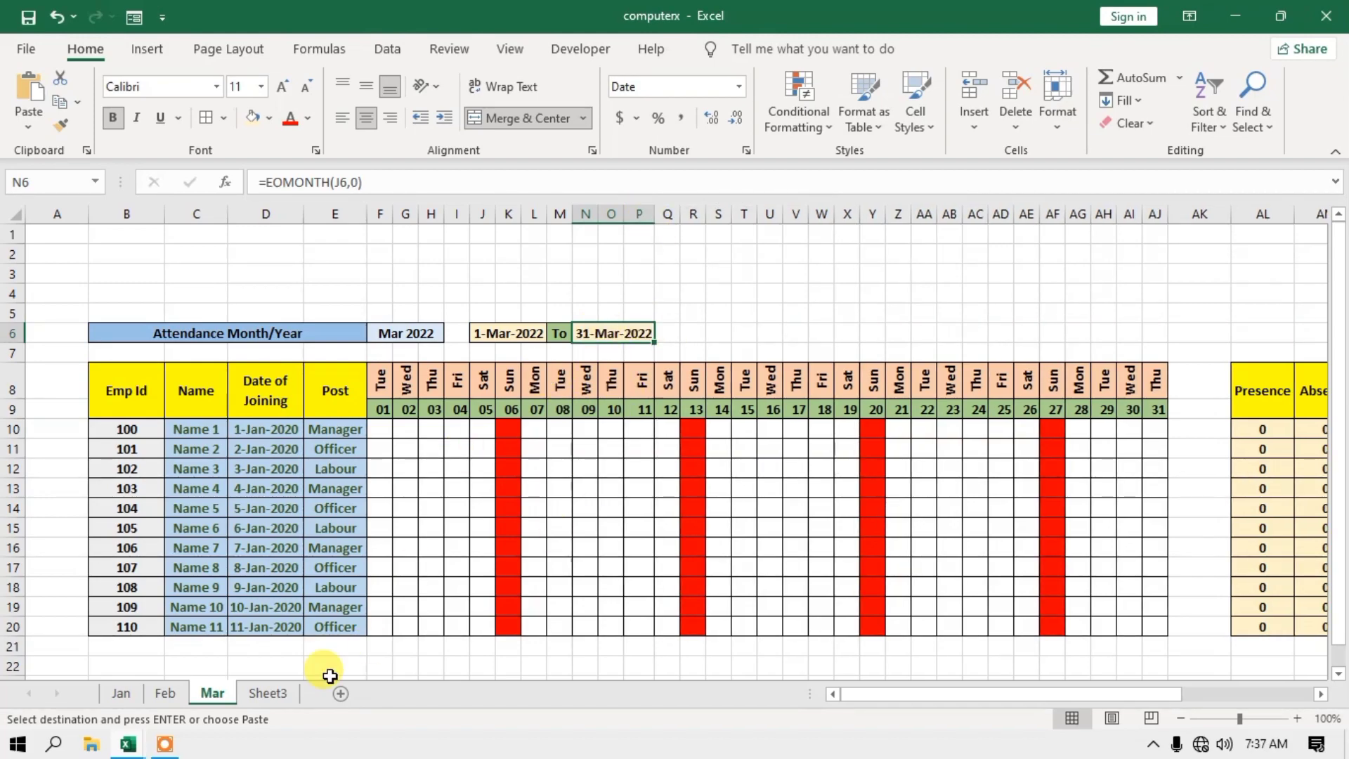
Copy the entire Mar sheet into the blank Sheet3 and into two newly added worksheets.
{"action": "left_click", "coordinate": [274, 693]}
{"action": "left_click", "coordinate": [214, 692]}
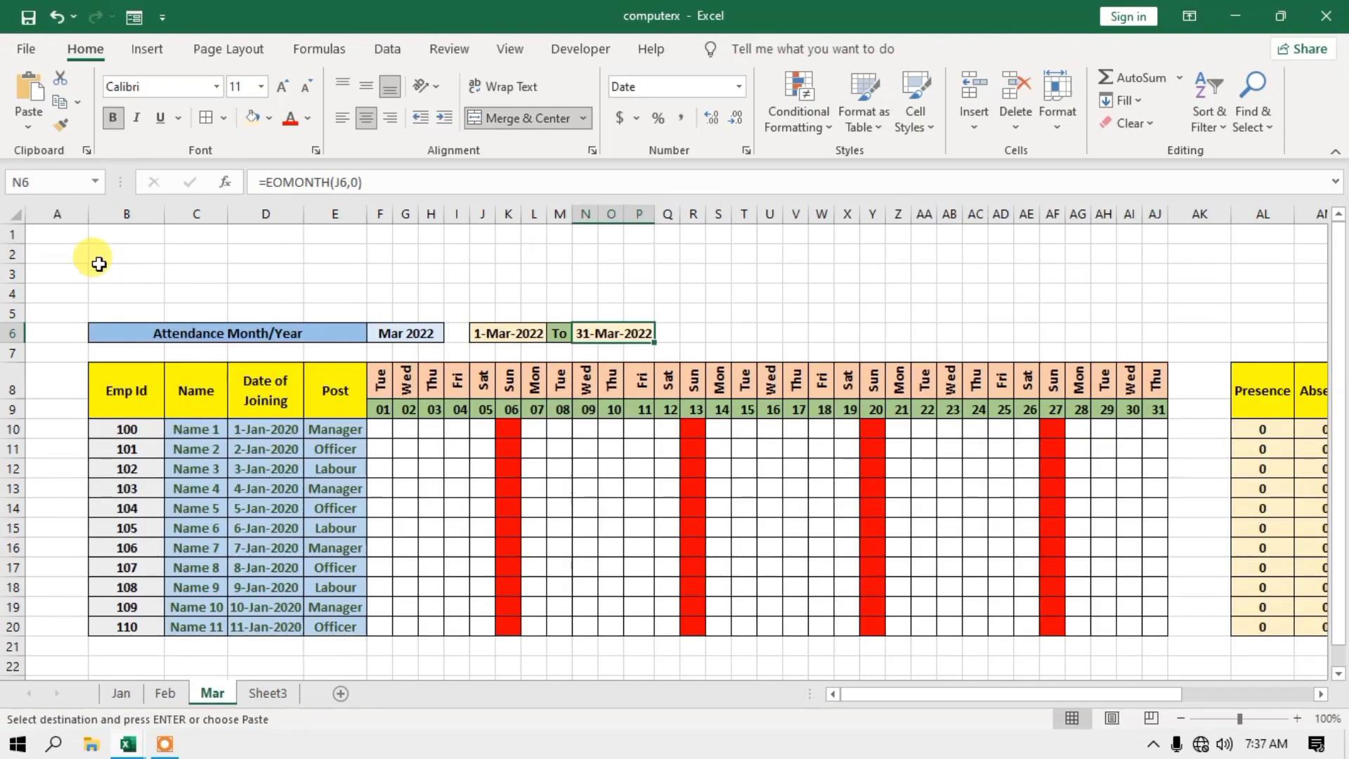
{"action": "left_click", "coordinate": [268, 693]}
{"action": "left_click", "coordinate": [17, 214]}
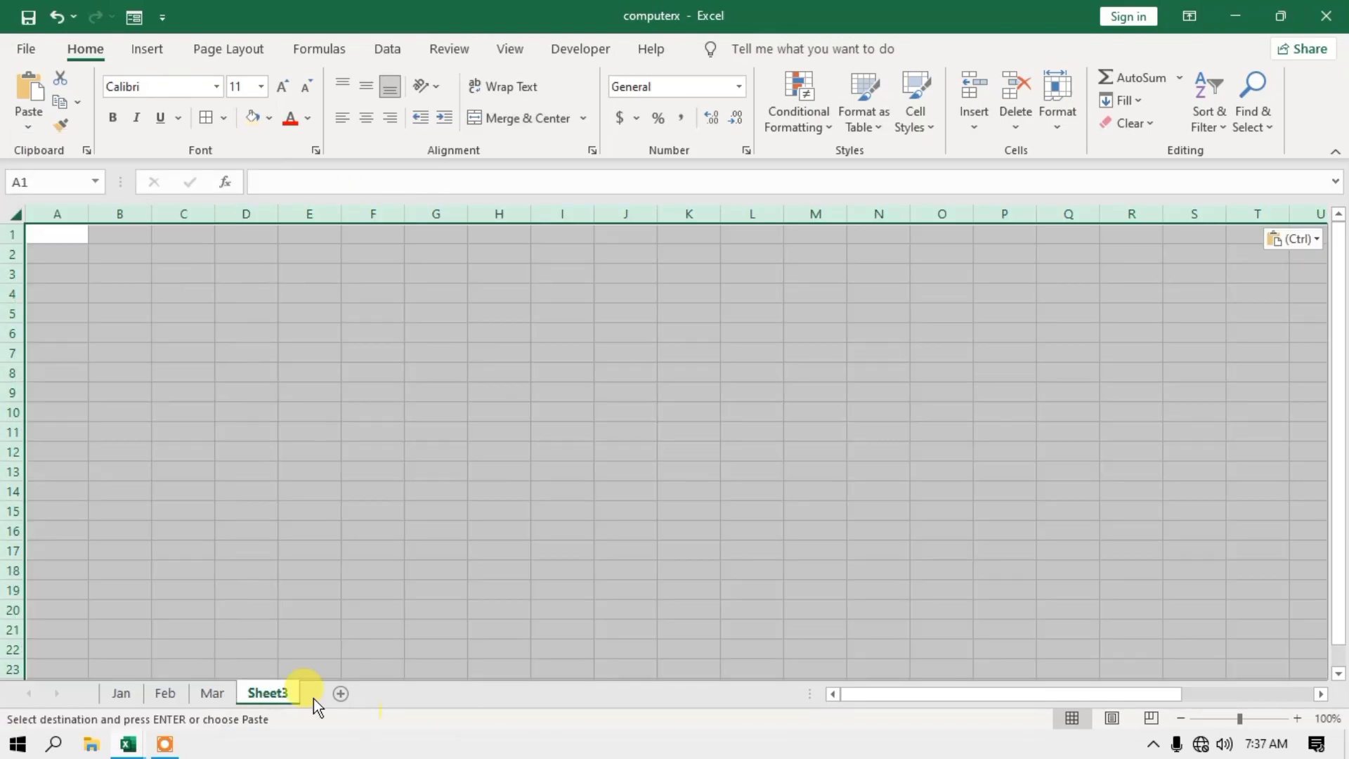
{"action": "left_click", "coordinate": [340, 693]}
{"action": "right_click", "coordinate": [20, 214]}
{"action": "left_click", "coordinate": [404, 694]}
{"action": "key", "text": "ctrl+v"}
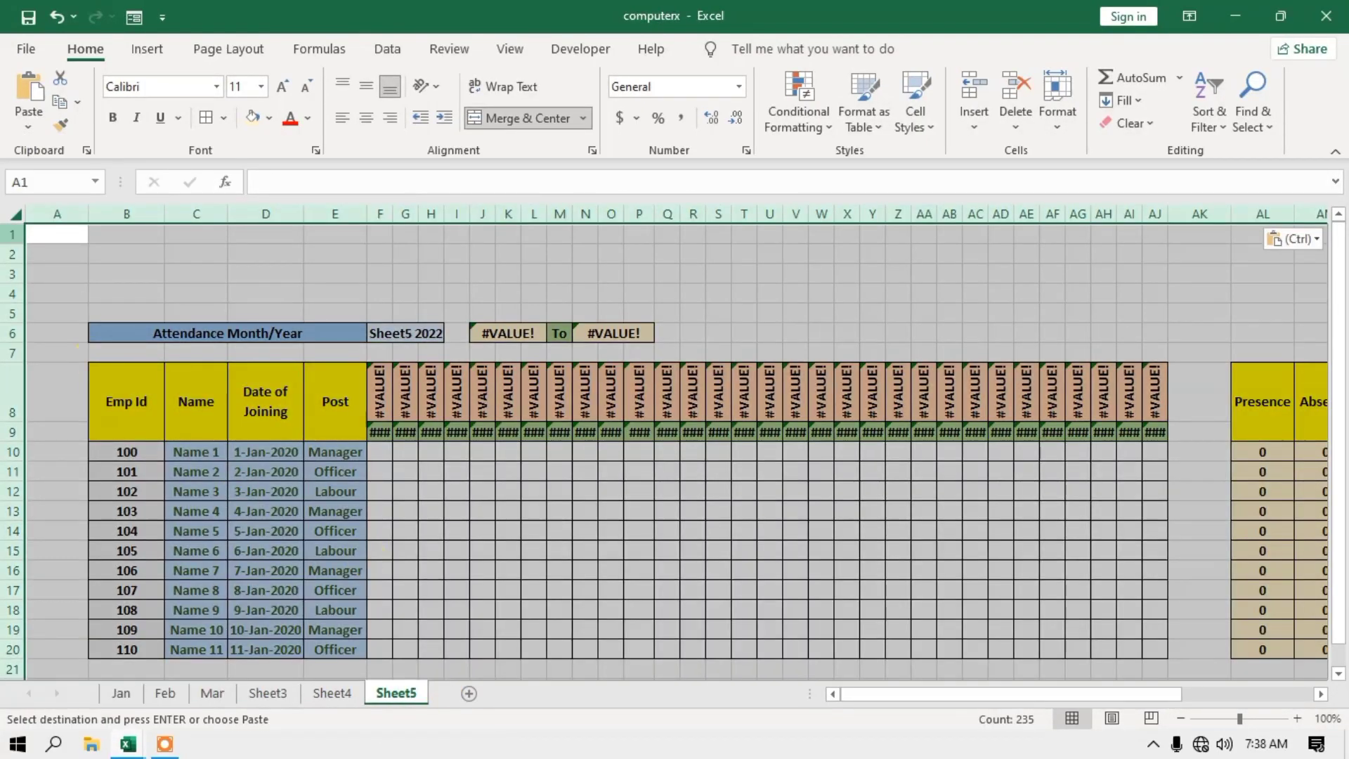
Add five more worksheets and paste the copied Mar sheet into each of them.
{"action": "left_click", "coordinate": [469, 693]}
{"action": "key", "text": "ctrl+v"}
{"action": "left_click", "coordinate": [532, 693]}
{"action": "key", "text": "ctrl+v"}
{"action": "left_click", "coordinate": [597, 693]}
{"action": "key", "text": "ctrl+v"}
{"action": "left_click", "coordinate": [662, 694]}
{"action": "key", "text": "ctrl+v"}
{"action": "left_click", "coordinate": [725, 694]}
{"action": "key", "text": "ctrl+v"}
Rename Sheet3, Sheet4, Sheet5 and Sheet6 as Apr, May, Jun and Jul.
{"action": "double_click", "coordinate": [260, 695]}
{"action": "type", "text": "Apr"}
{"action": "double_click", "coordinate": [330, 696]}
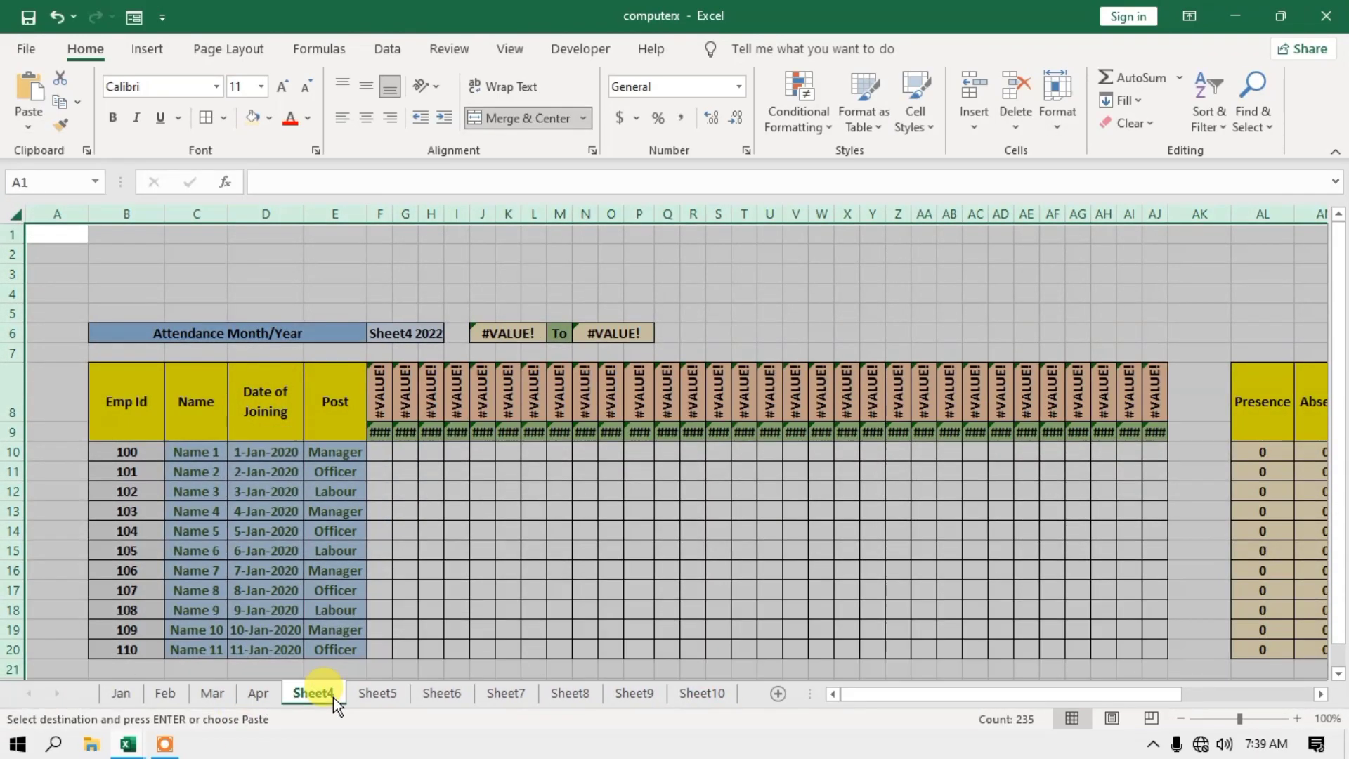
{"action": "type", "text": "Mar"}
{"action": "key", "text": "BackSpace"}
{"action": "type", "text": "y"}
{"action": "left_click", "coordinate": [355, 693]}
Rename Sheet7, Sheet8, Sheet9 and Sheet10 as Aug, Sep, Oct and Nov.
{"action": "double_click", "coordinate": [458, 693]}
{"action": "type", "text": "Aug"}
{"action": "double_click", "coordinate": [495, 693]}
{"action": "type", "text": "Sep"}
{"action": "double_click", "coordinate": [534, 694]}
{"action": "type", "text": "Oct"}
{"action": "double_click", "coordinate": [590, 694]}
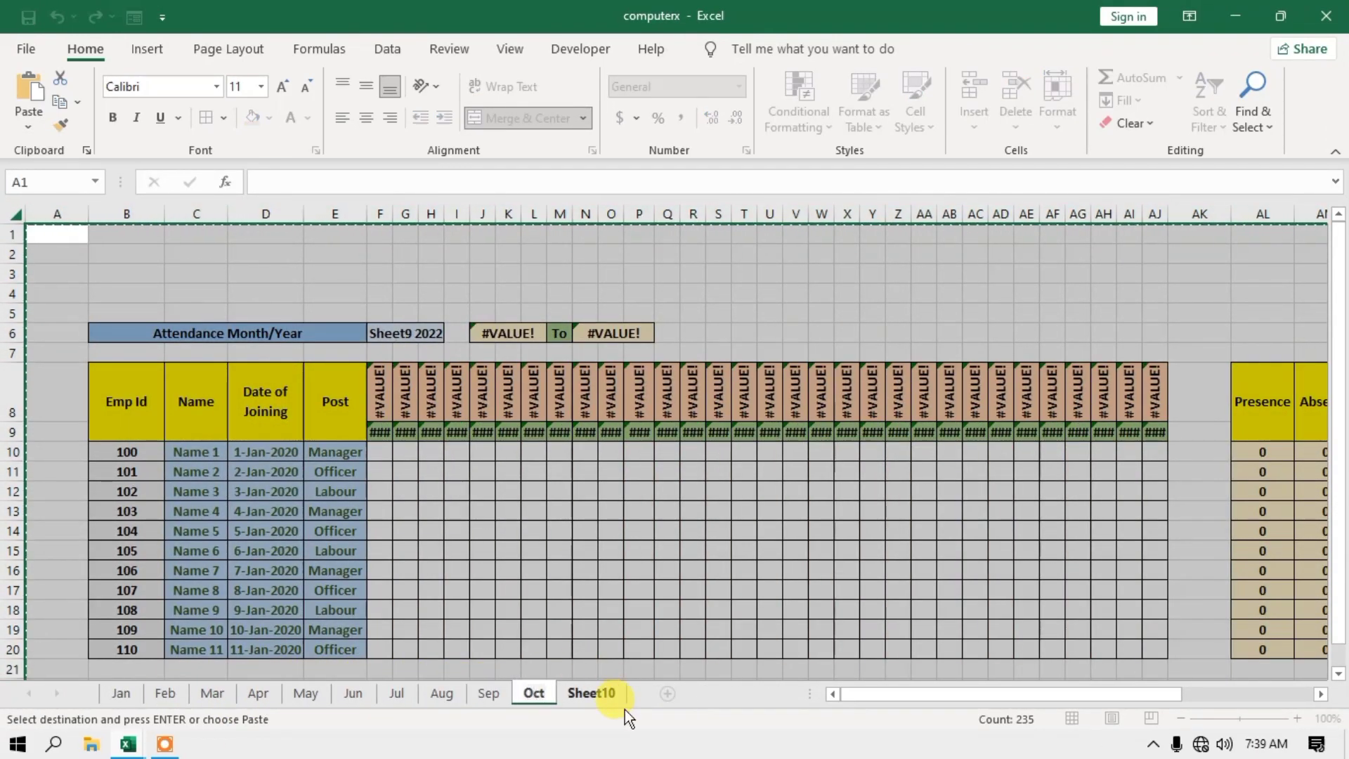
{"action": "type", "text": "Nov"}
{"action": "key", "text": "Return"}
Add a worksheet after Nov, paste the copied month sheet over it and rename it Dec.
{"action": "left_click", "coordinate": [645, 694]}
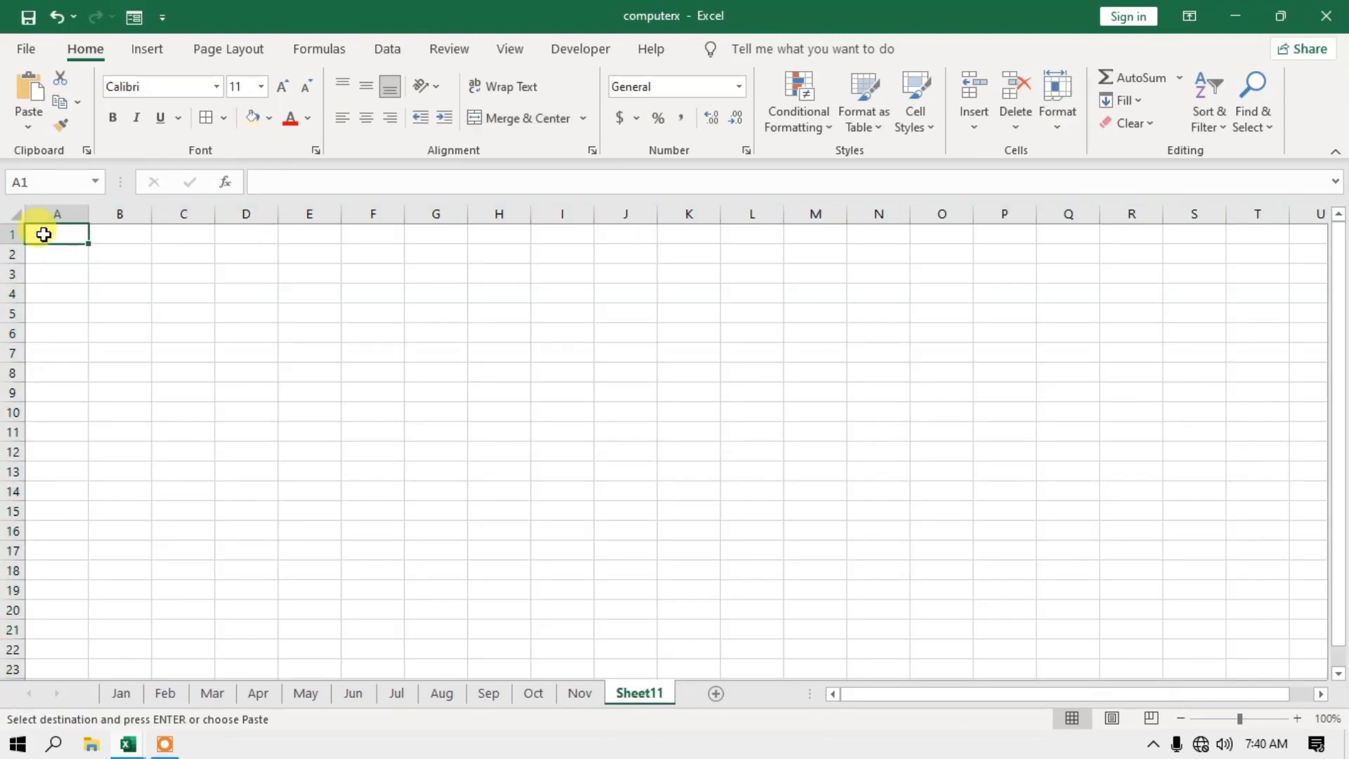
{"action": "right_click", "coordinate": [12, 218]}
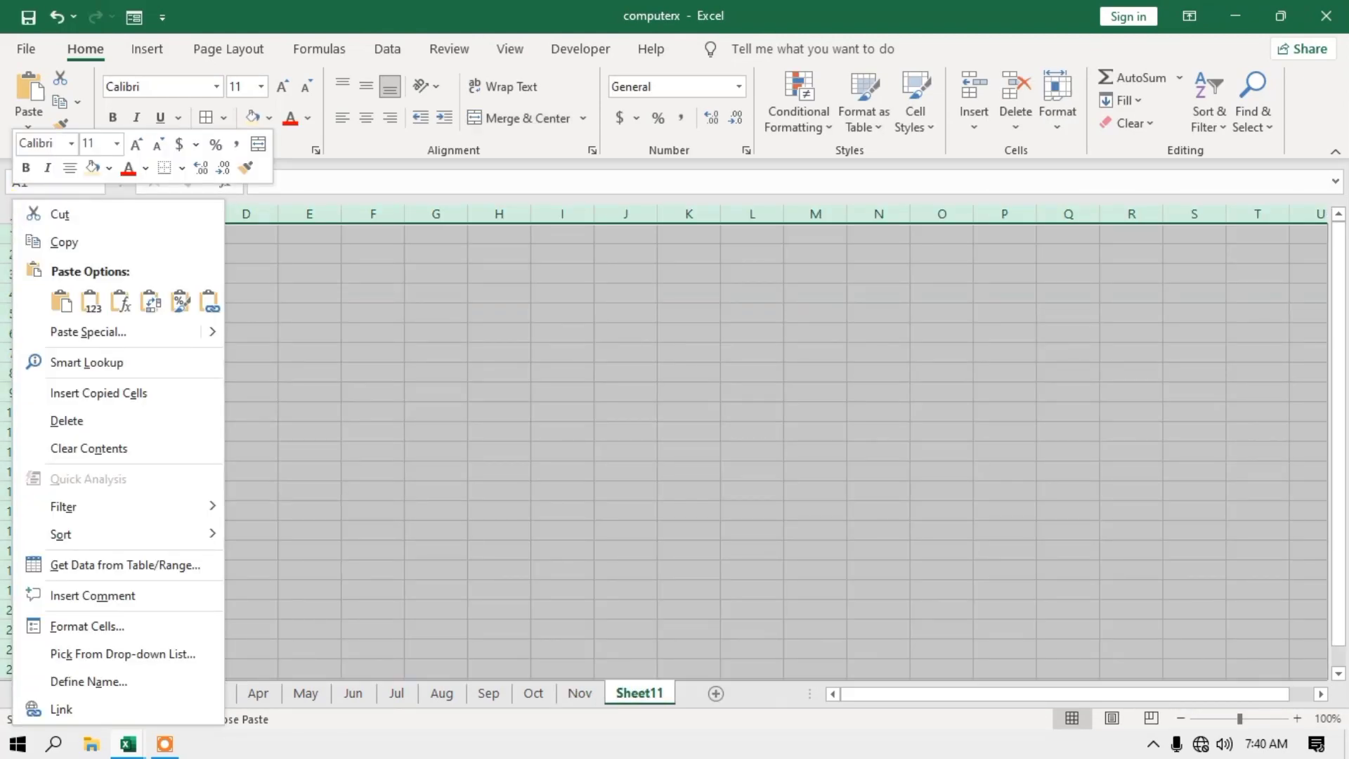
{"action": "left_click", "coordinate": [74, 304]}
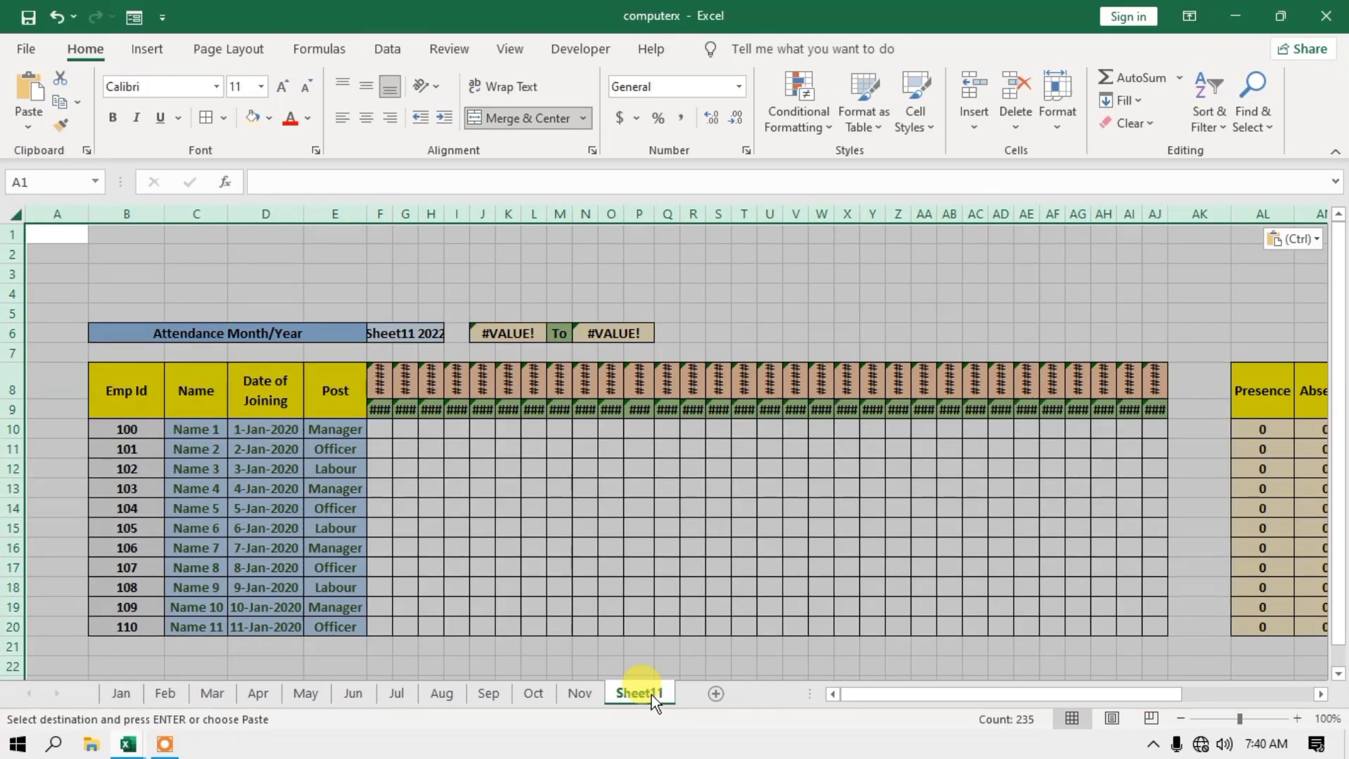
{"action": "double_click", "coordinate": [652, 694]}
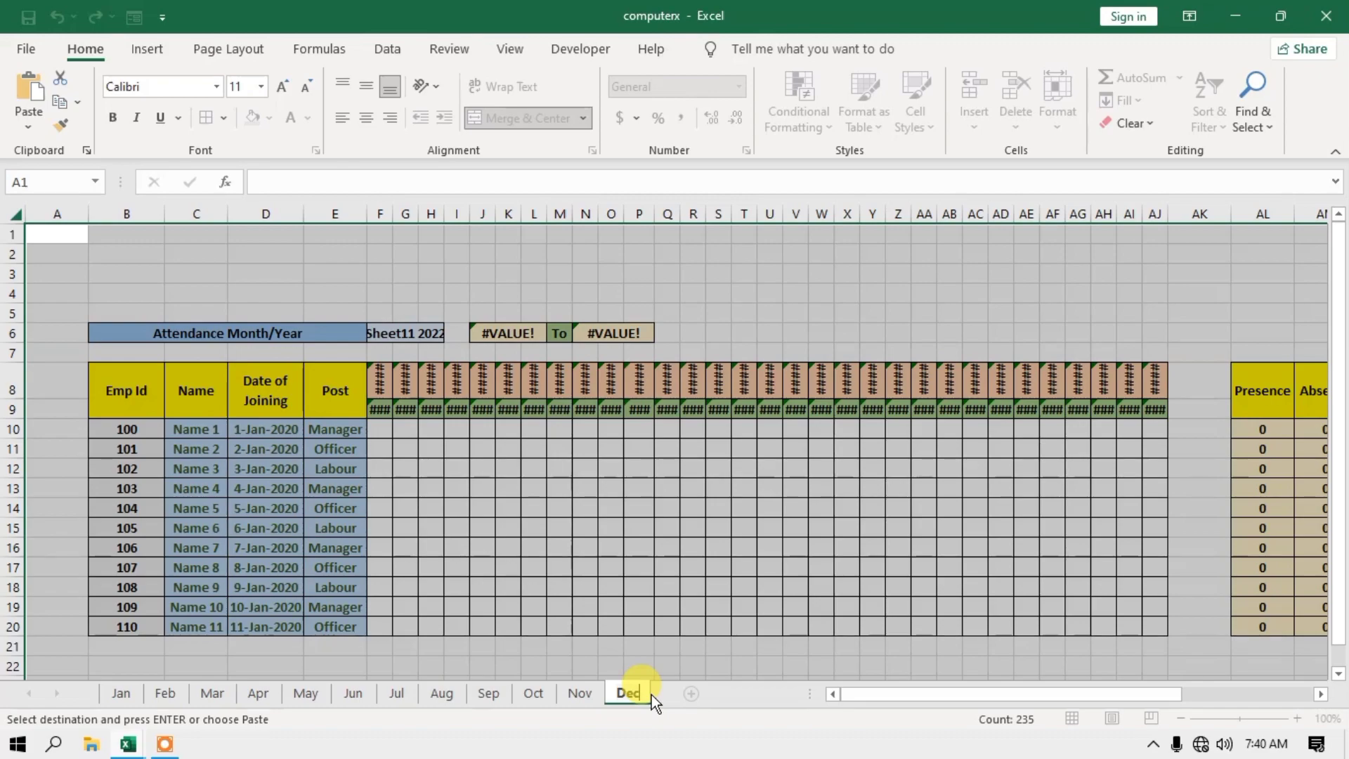
{"action": "type", "text": "Dec"}
{"action": "key", "text": "Return"}
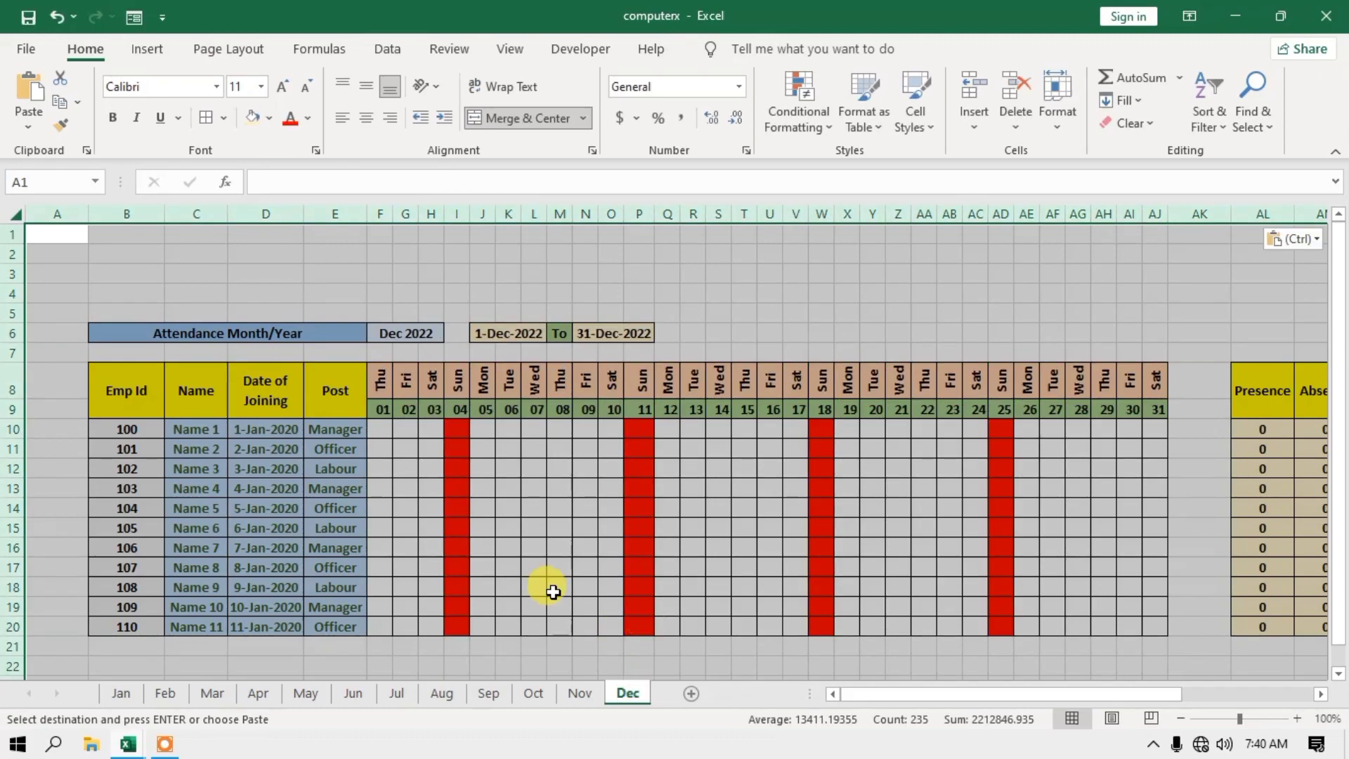
Go through the sheets from Jan to Dec, then Nov again, checking each month's dates, weekdays and Sunday highlighting.
{"action": "left_click", "coordinate": [117, 693]}
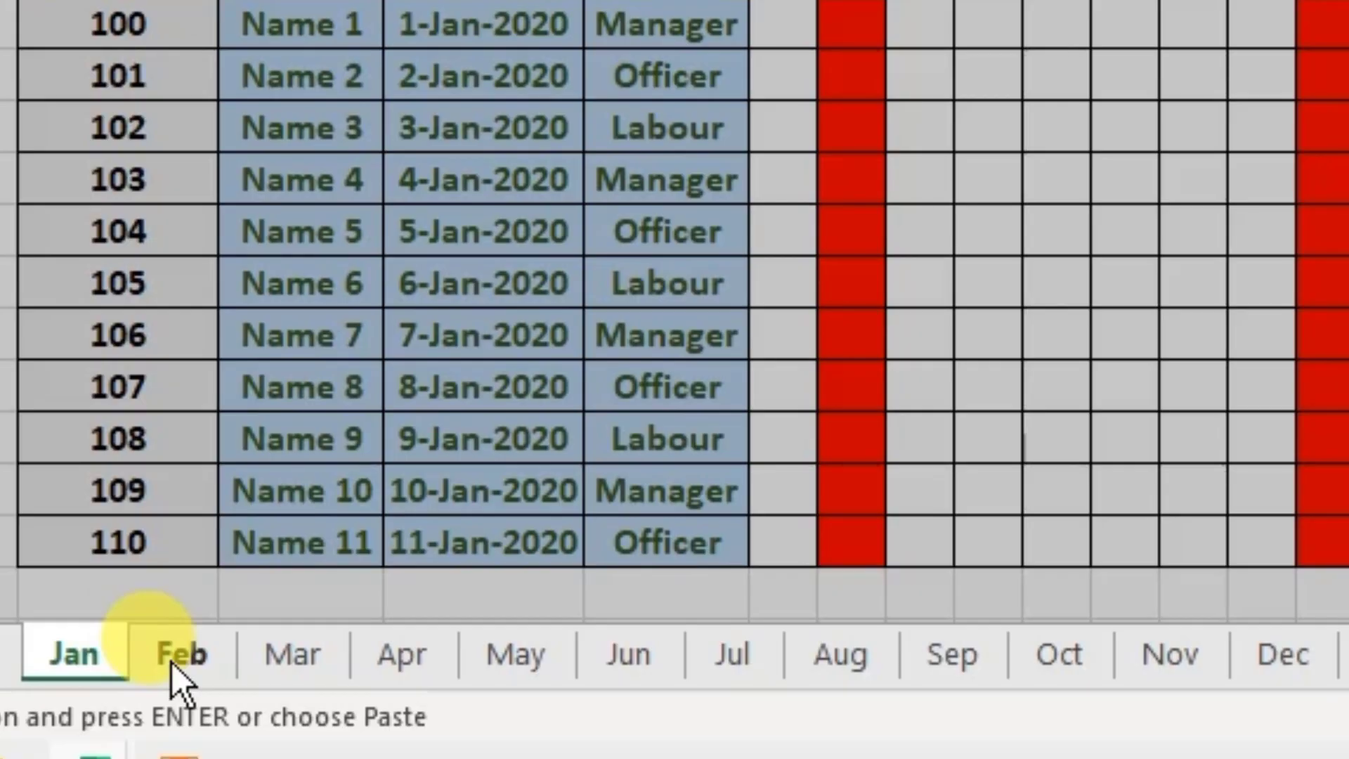
{"action": "left_click", "coordinate": [174, 663]}
{"action": "left_click", "coordinate": [311, 653]}
{"action": "left_click", "coordinate": [422, 665]}
{"action": "left_click", "coordinate": [512, 667]}
{"action": "left_click", "coordinate": [679, 656]}
{"action": "left_click", "coordinate": [757, 657]}
{"action": "left_click", "coordinate": [843, 664]}
{"action": "left_click", "coordinate": [986, 664]}
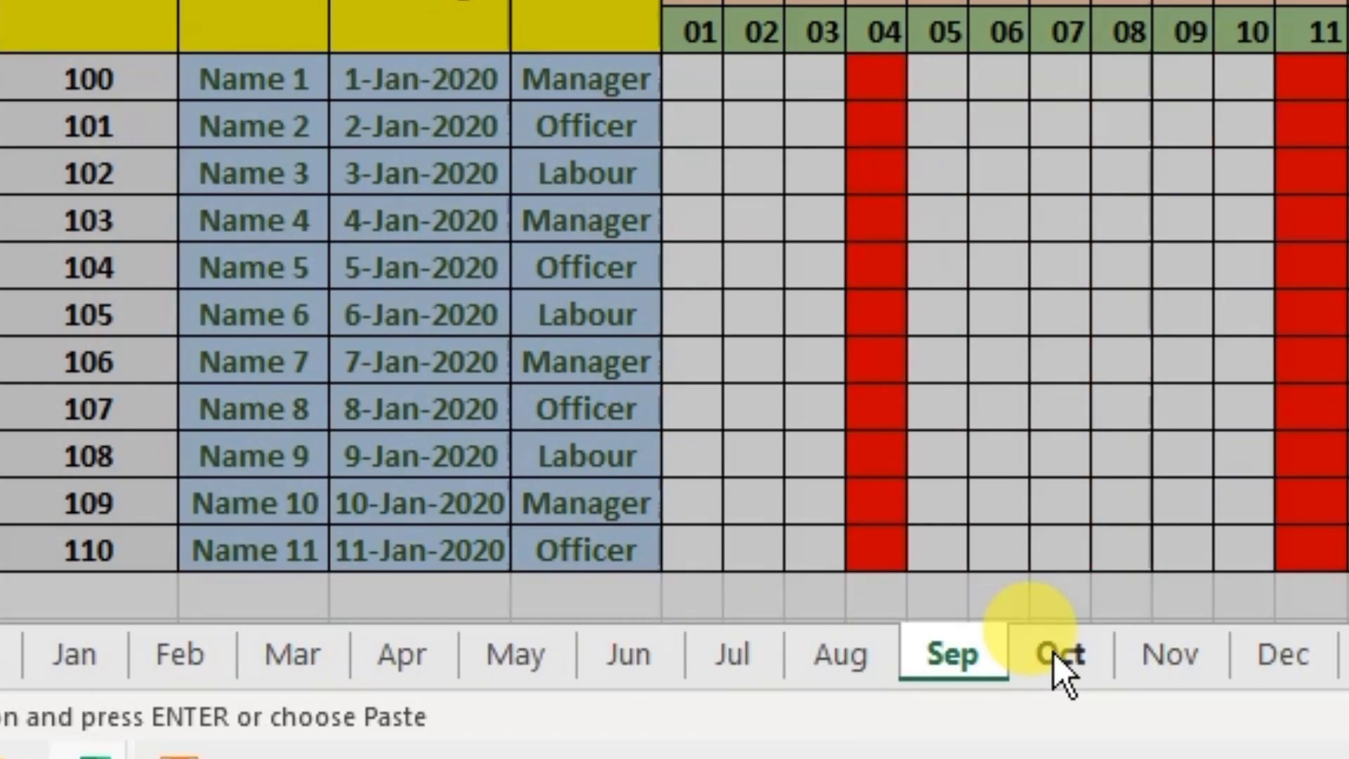
{"action": "left_click", "coordinate": [1059, 664]}
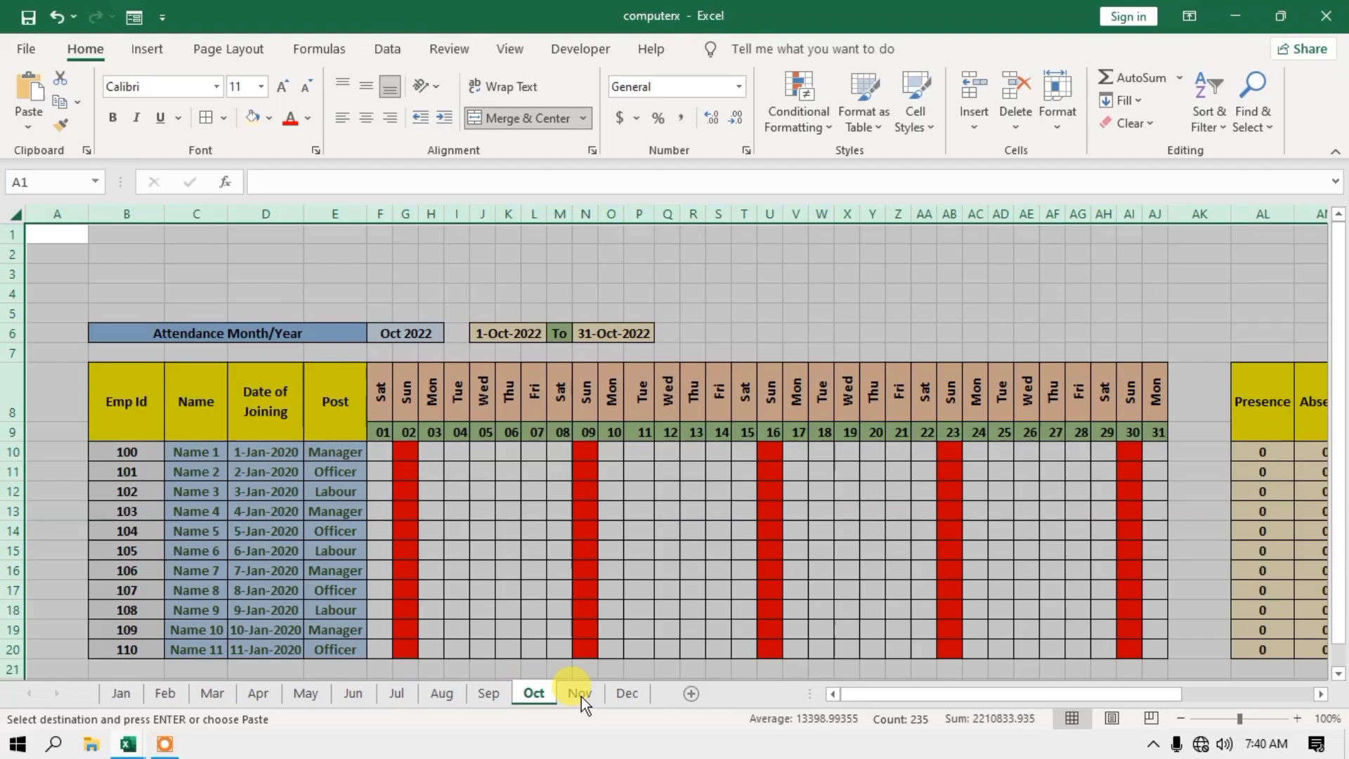
{"action": "left_click", "coordinate": [580, 697]}
{"action": "left_click", "coordinate": [626, 693]}
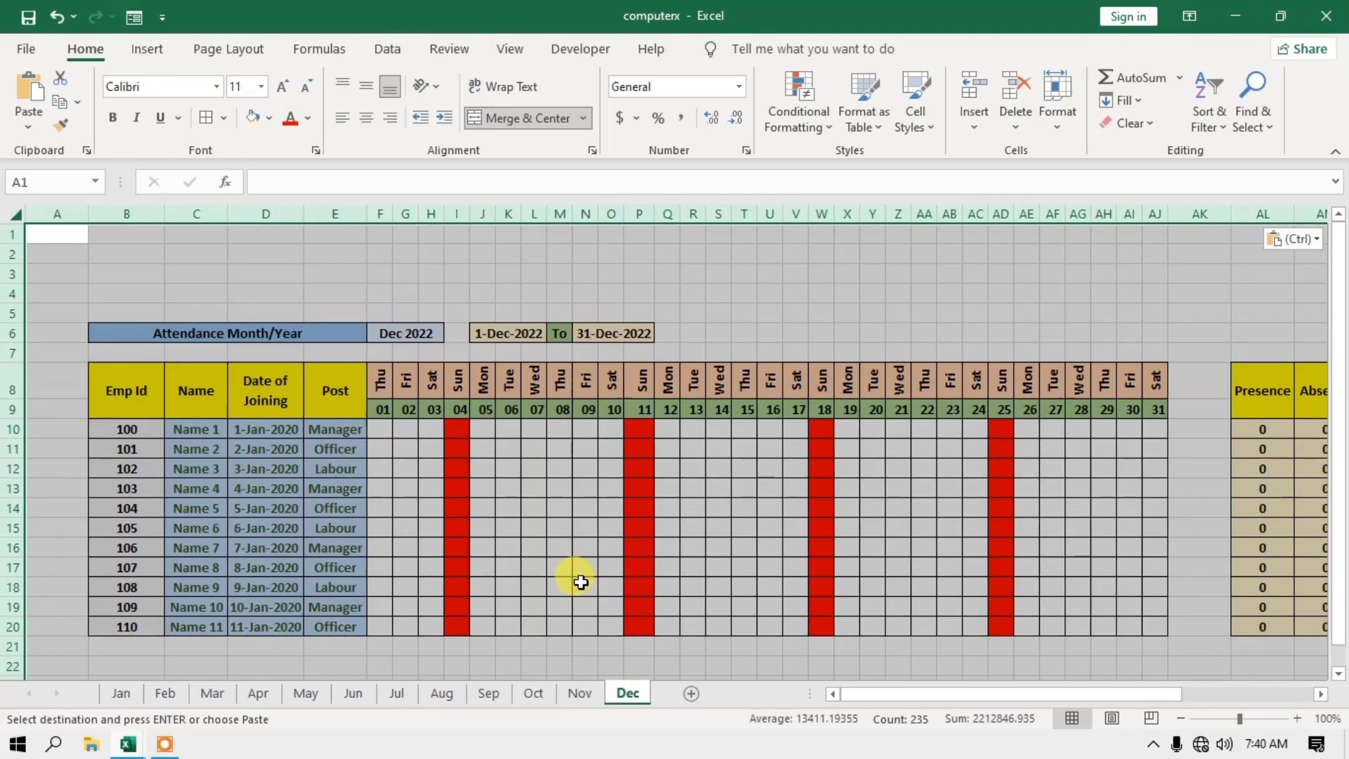
{"action": "left_click", "coordinate": [581, 581]}
{"action": "left_click", "coordinate": [581, 694]}
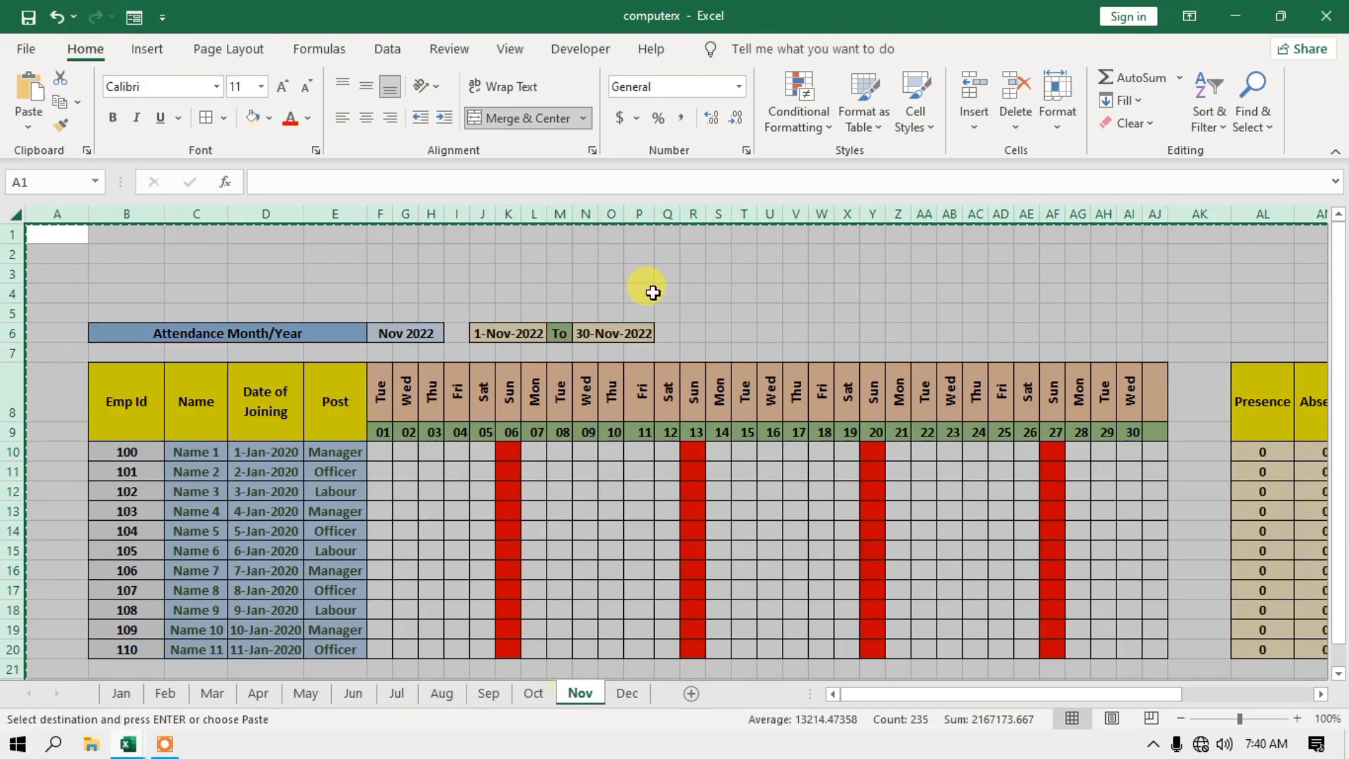
{"action": "left_click", "coordinate": [685, 287]}
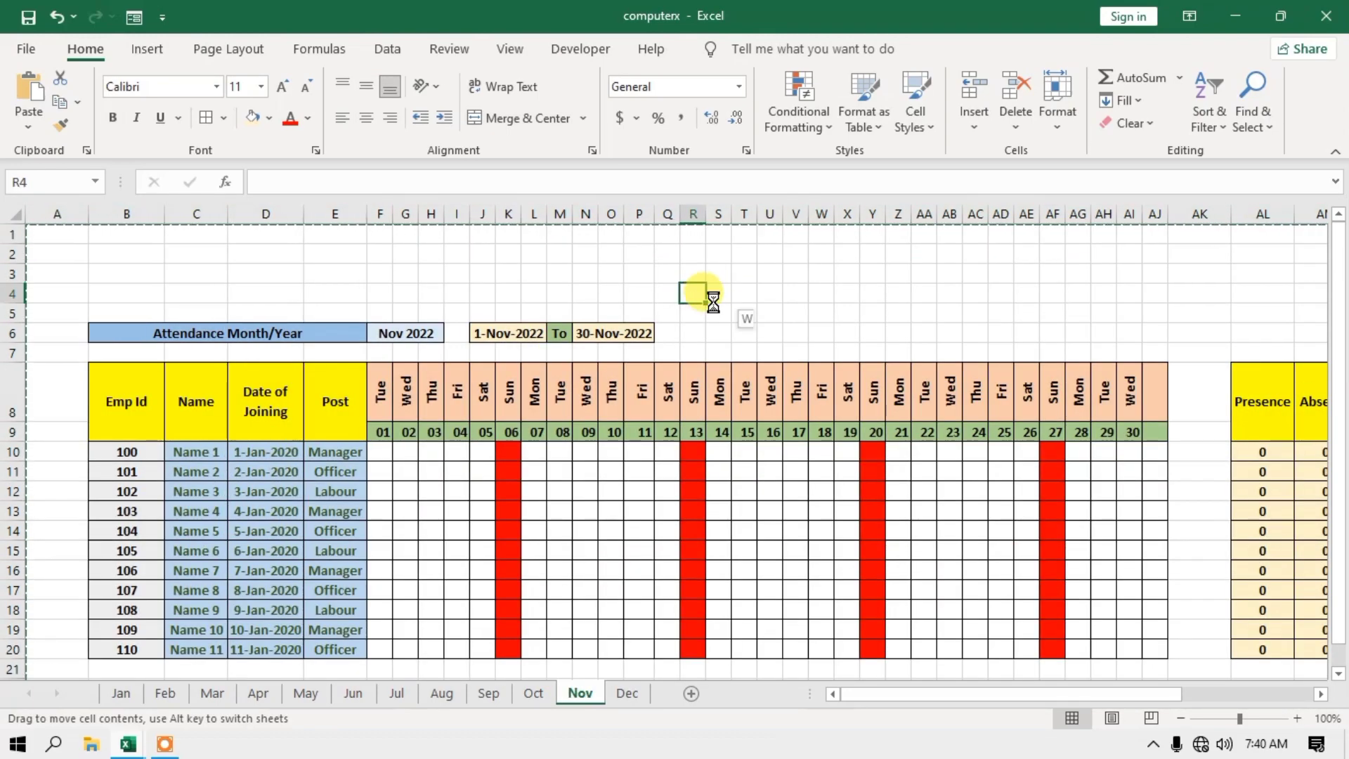
{"action": "left_click_drag", "start_coordinate": [713, 302], "coordinate": [739, 302]}
Mark employee 100 as A for day 04 on the Jan sheet.
{"action": "left_click", "coordinate": [121, 694]}
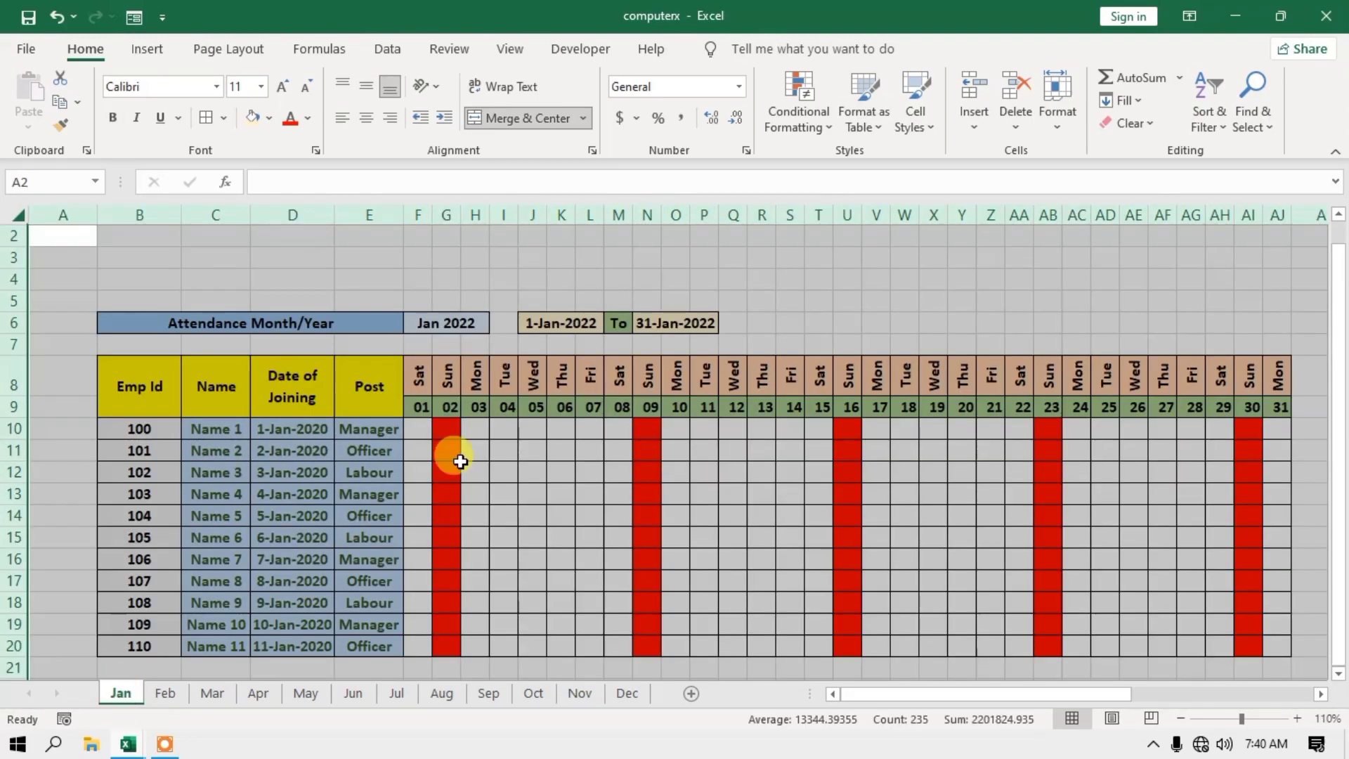
{"action": "left_click", "coordinate": [499, 434]}
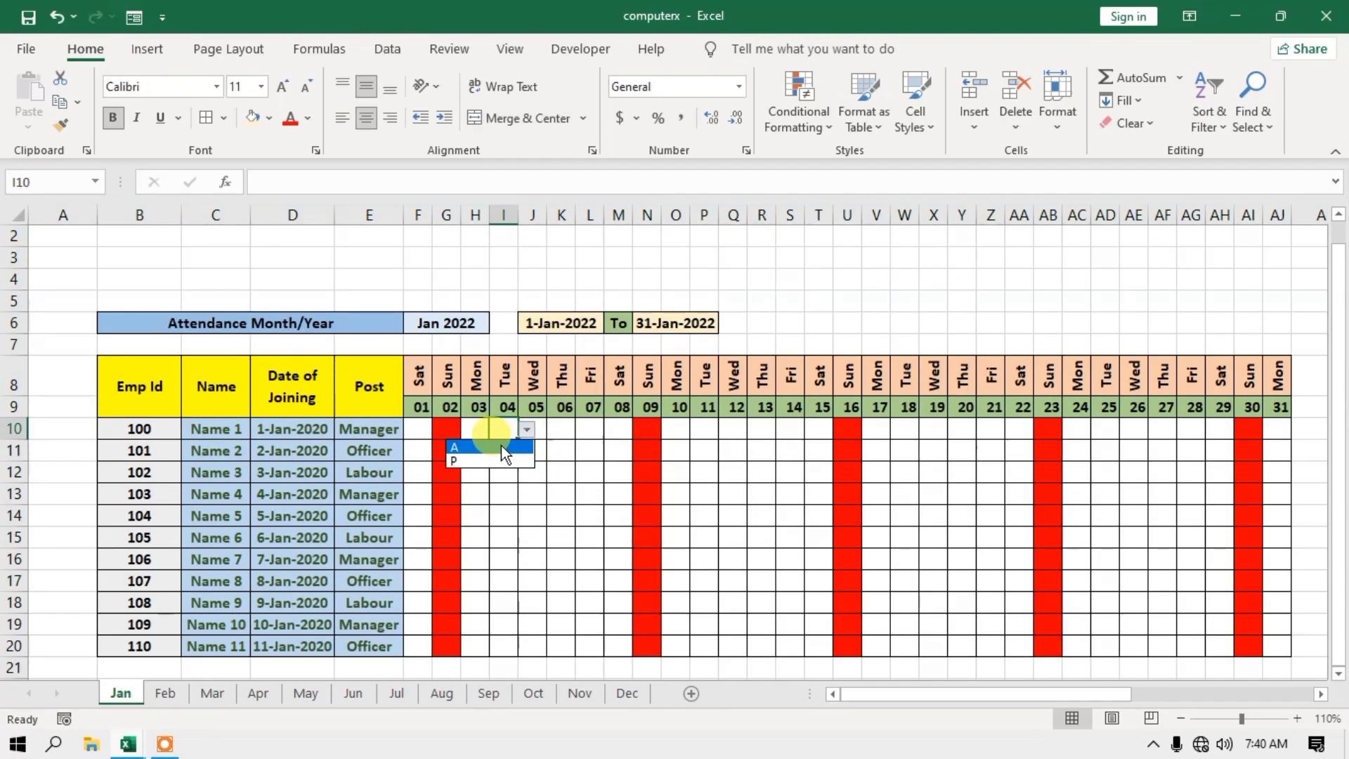
{"action": "left_click", "coordinate": [492, 448]}
Check the attendance entry cells of employee 102 on the Feb and Jun sheets.
{"action": "left_click", "coordinate": [166, 693]}
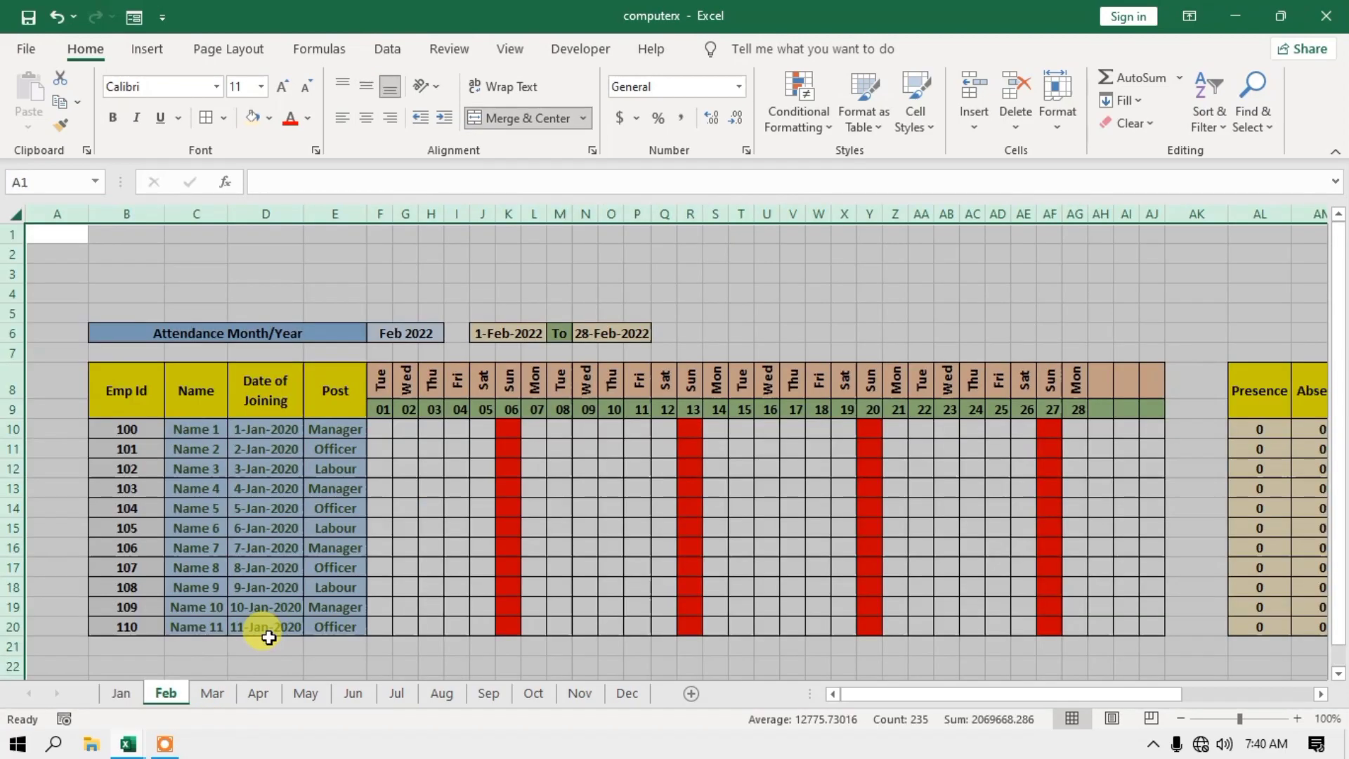
{"action": "left_click", "coordinate": [456, 467]}
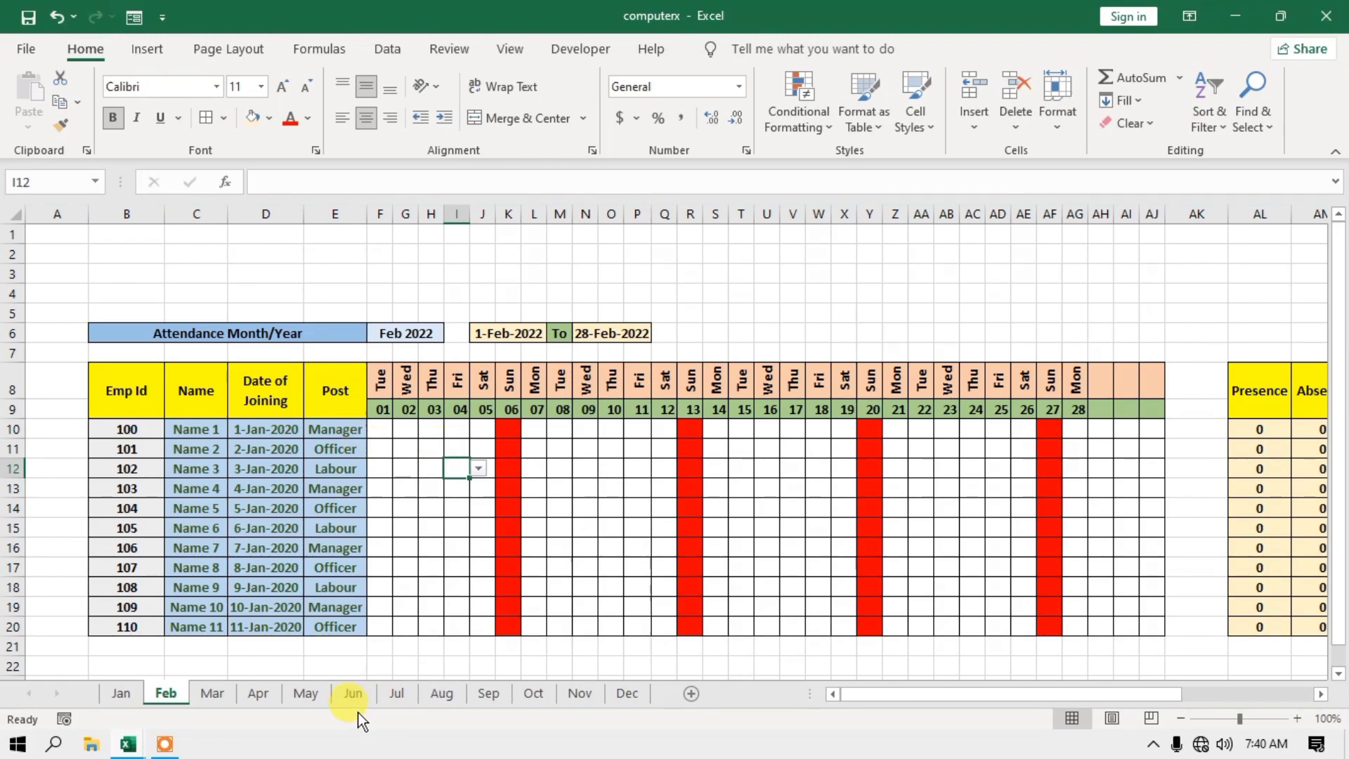
{"action": "left_click", "coordinate": [353, 694]}
{"action": "left_click", "coordinate": [537, 493]}
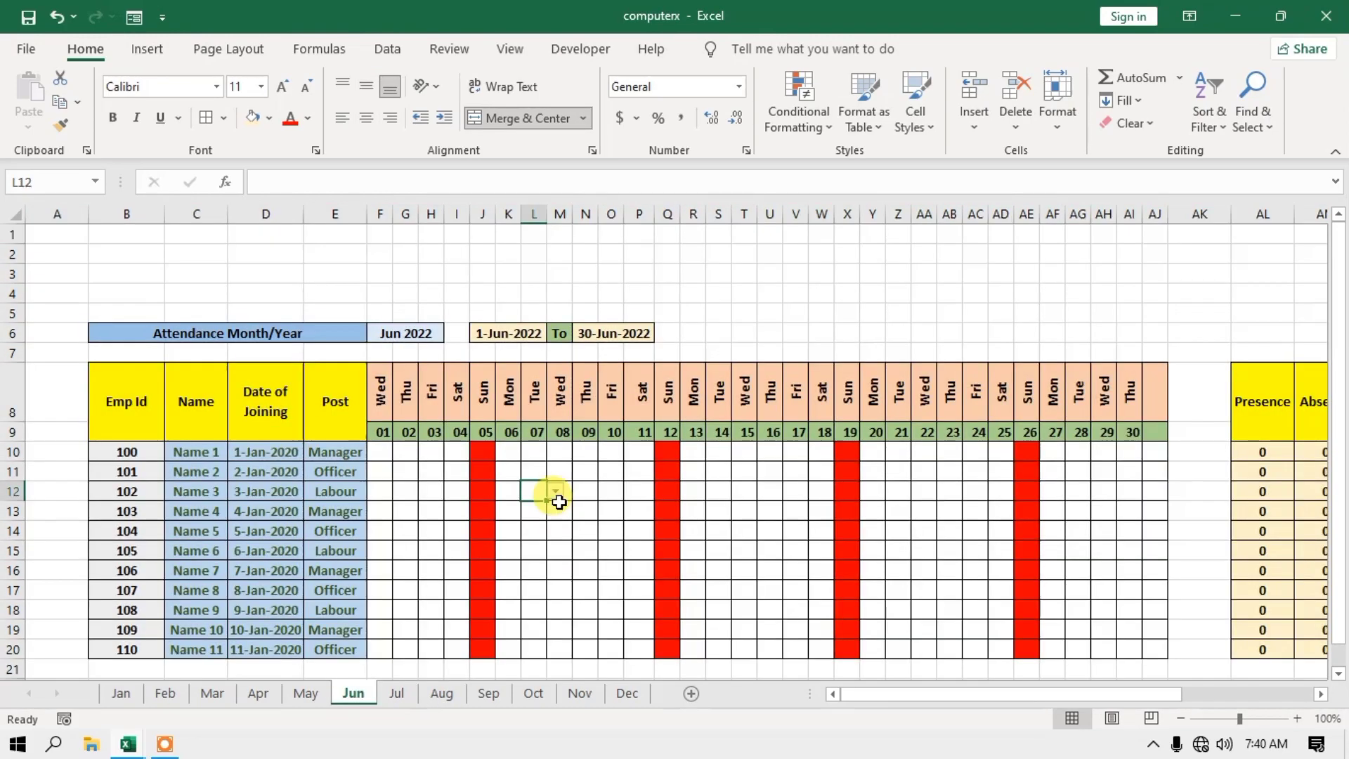
Clear the A mark of employee 100 for day 04 on the Jan sheet and check the Feb sheet.
{"action": "left_click", "coordinate": [128, 698]}
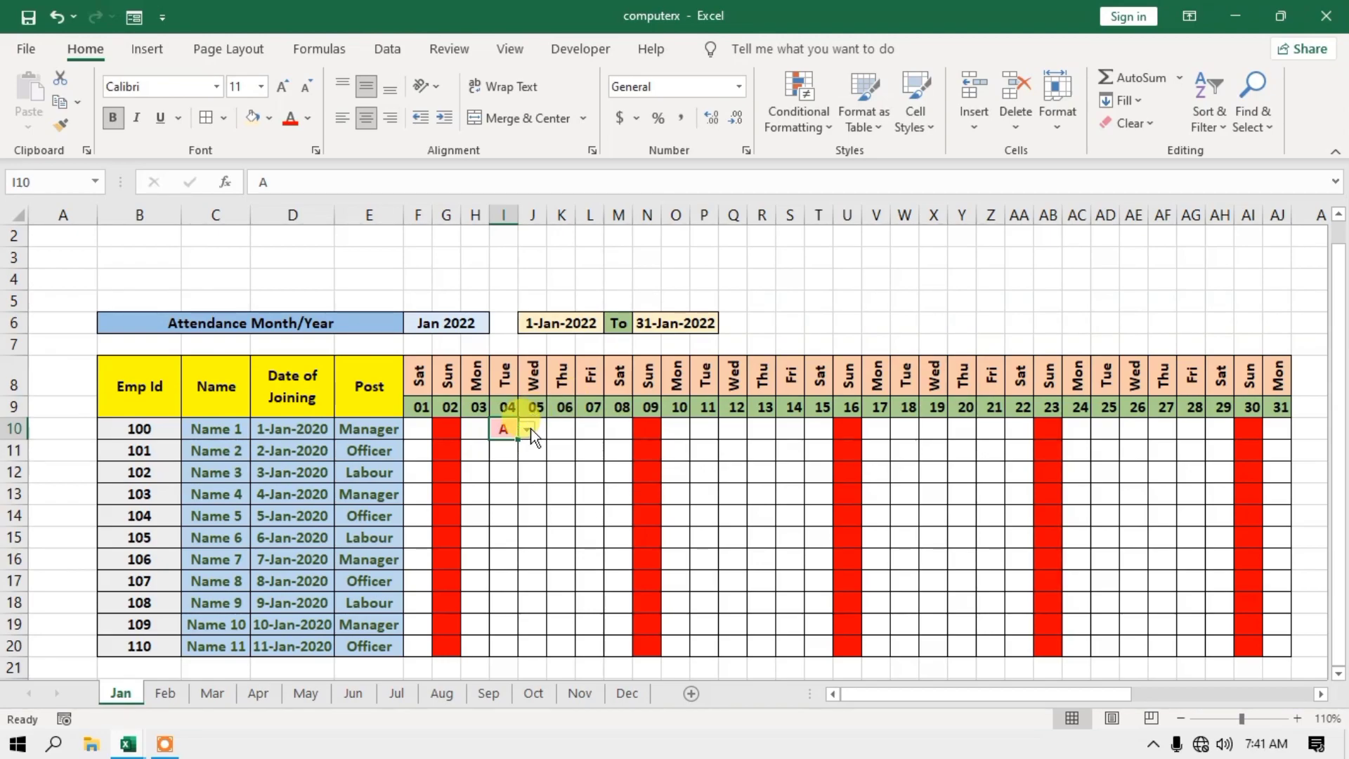
{"action": "key", "text": "Delete"}
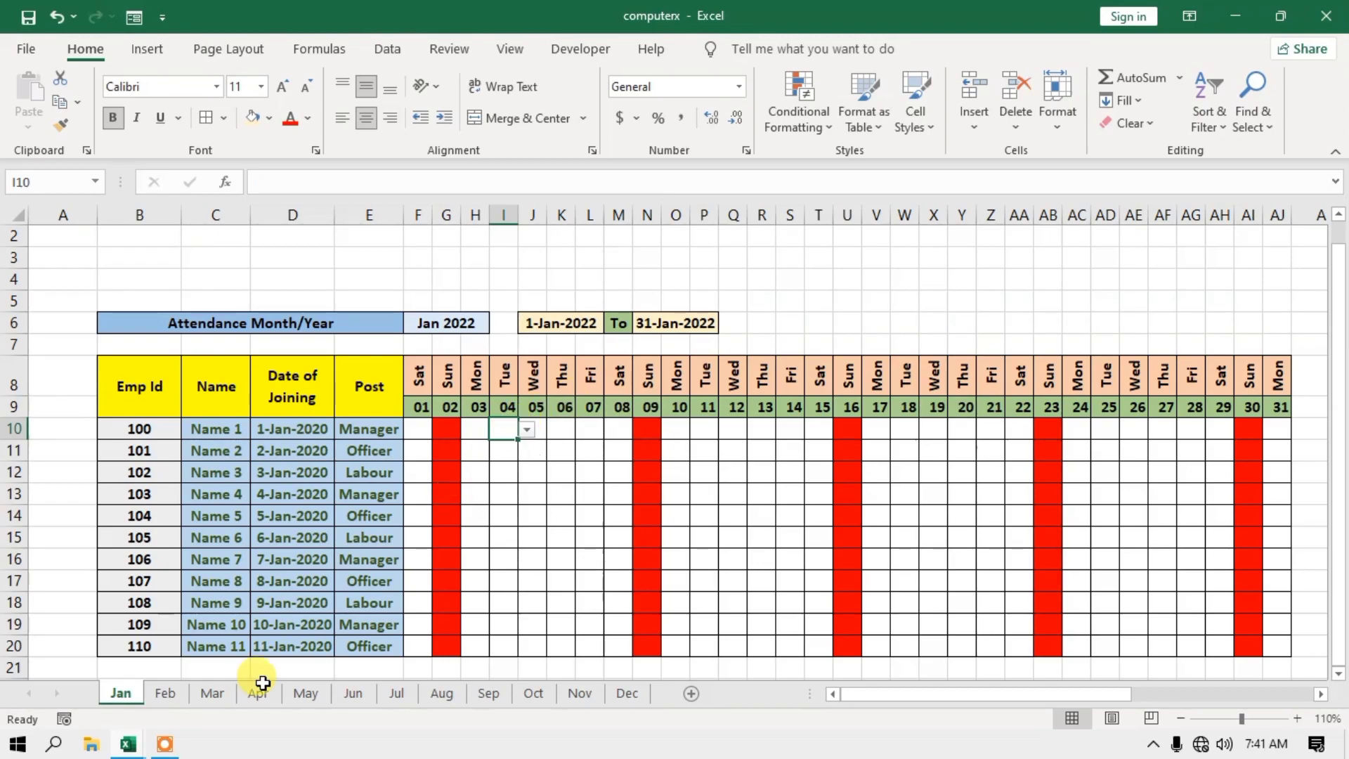
{"action": "left_click", "coordinate": [159, 697]}
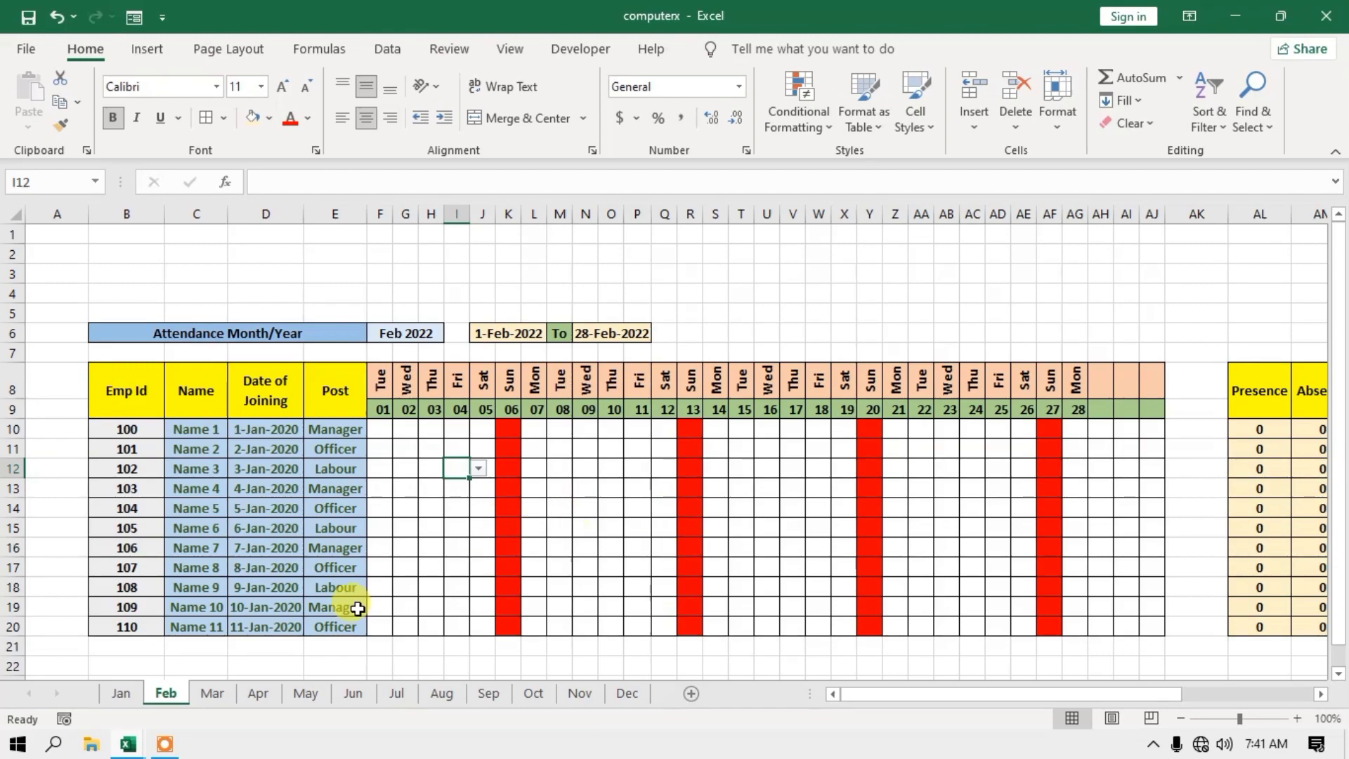
Change the year in the Jan sheet's attendance month/year formula in F6 to 2021.
{"action": "left_click", "coordinate": [125, 699]}
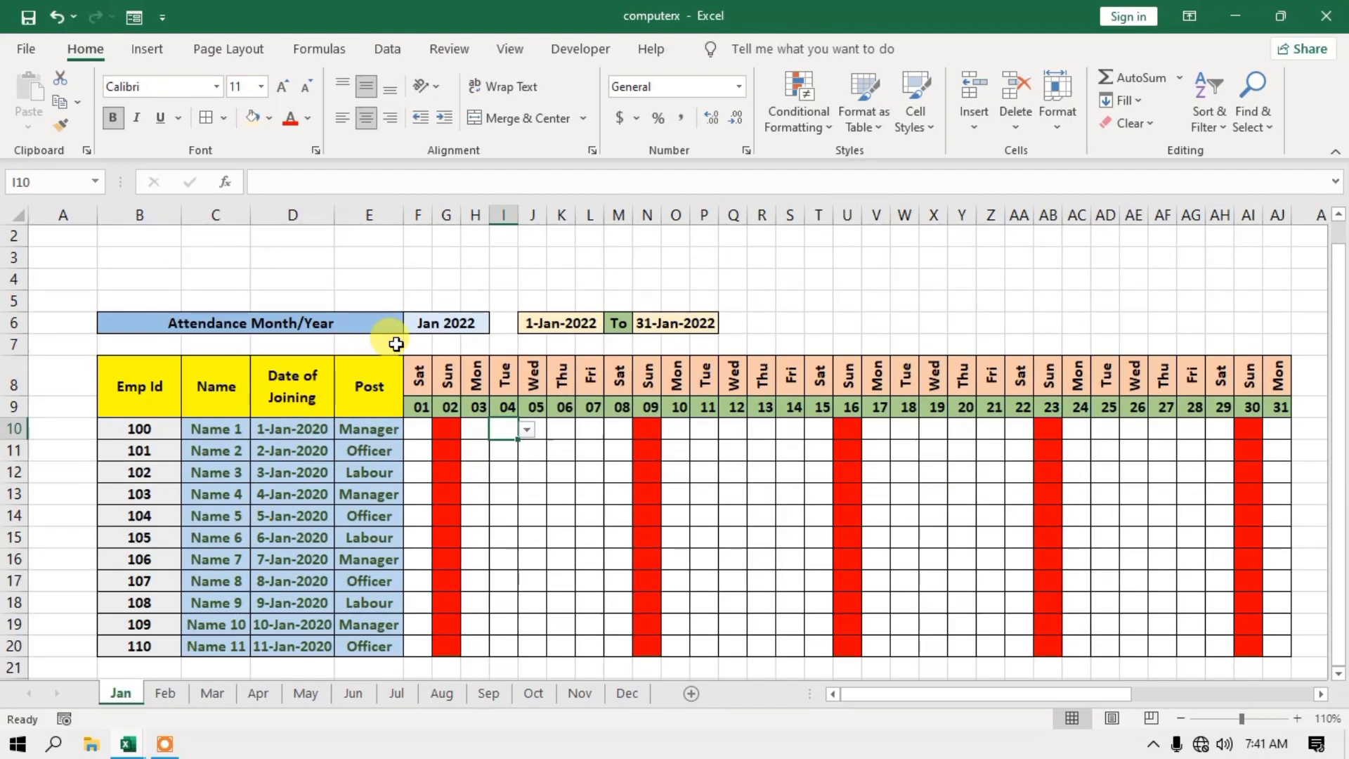
{"action": "left_click", "coordinate": [468, 326]}
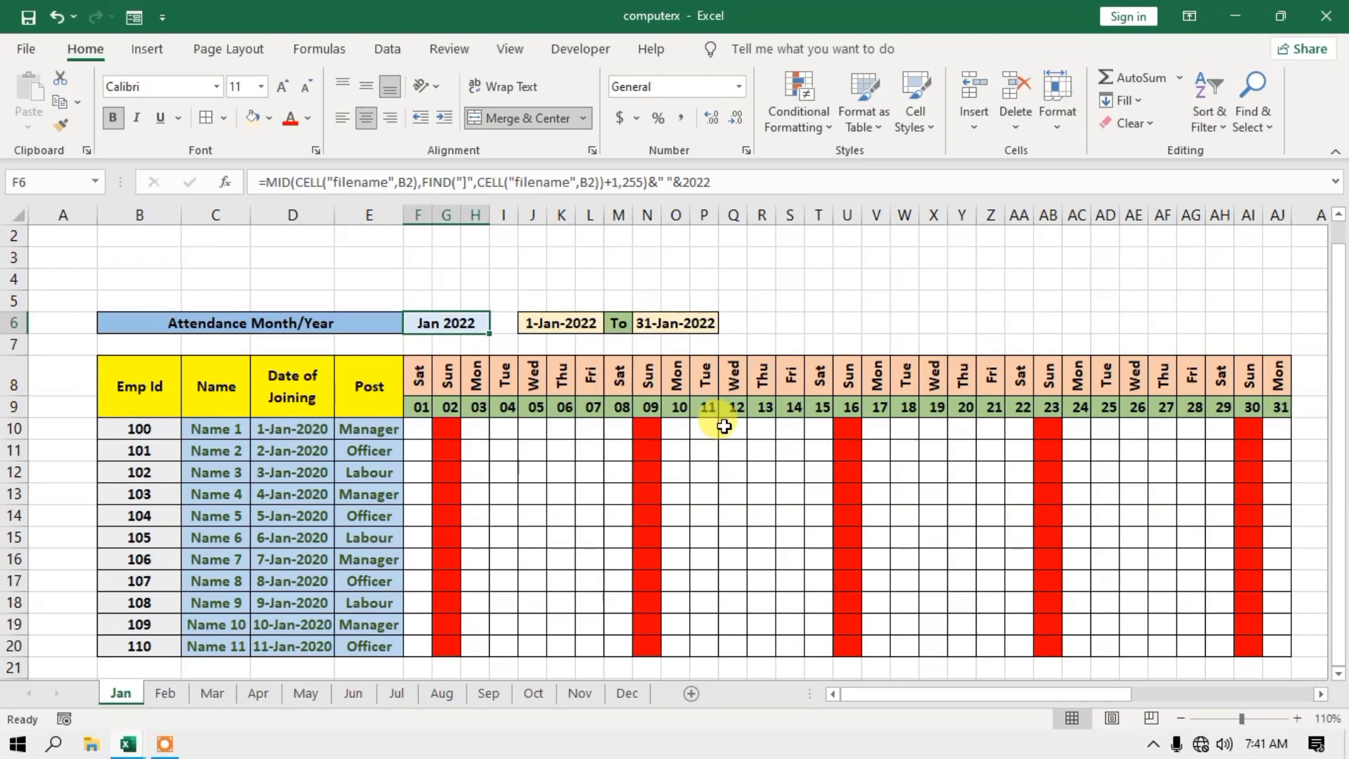
{"action": "left_click", "coordinate": [718, 182]}
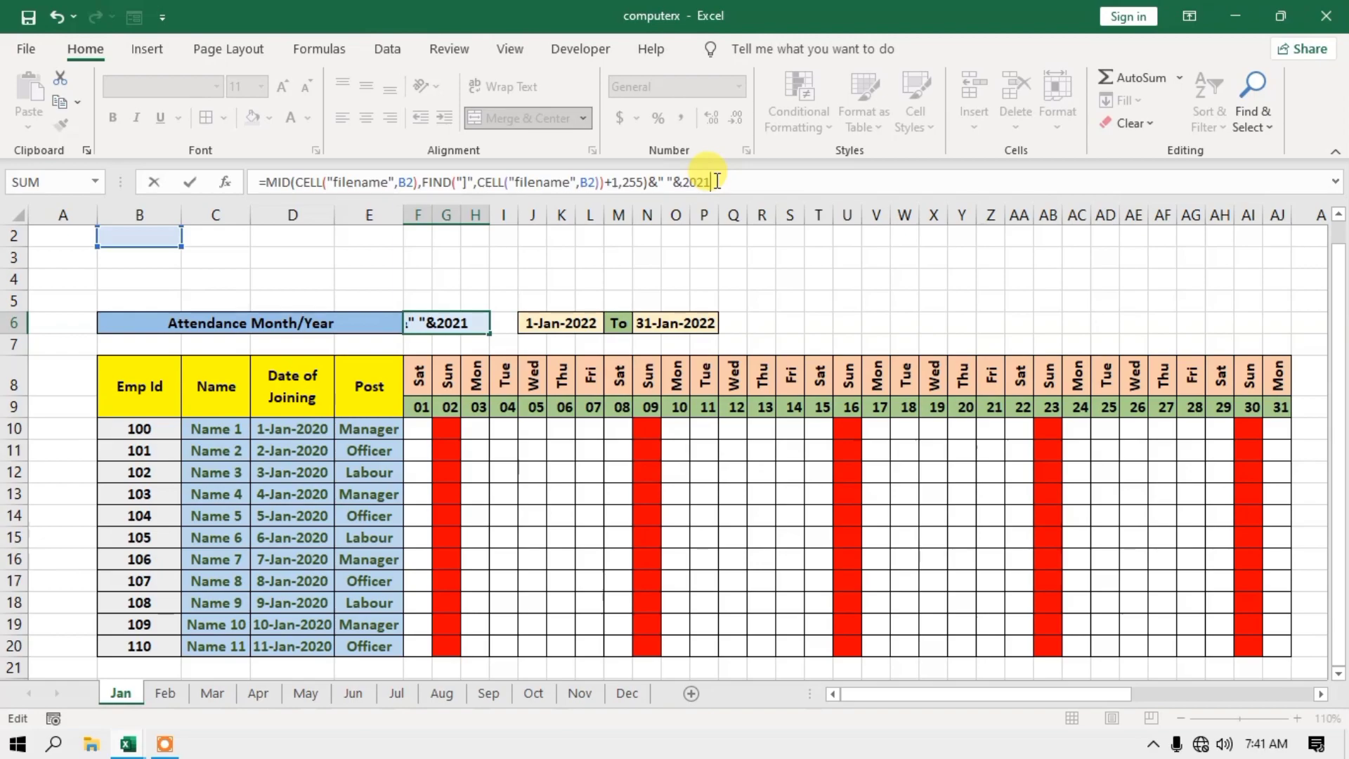
{"action": "key", "text": "Return"}
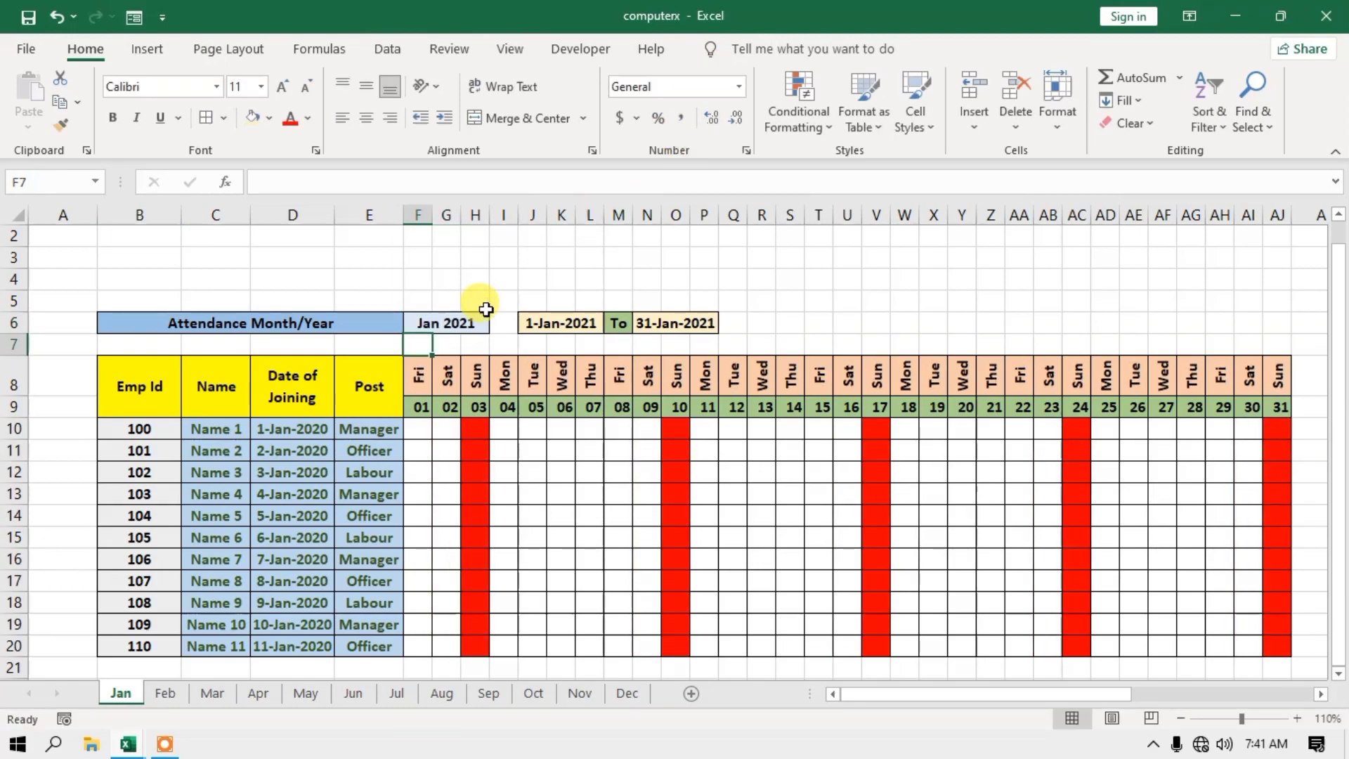
Set the year in the Jan sheet's F6 formula back to 2022.
{"action": "left_click", "coordinate": [470, 325]}
{"action": "left_click", "coordinate": [717, 181]}
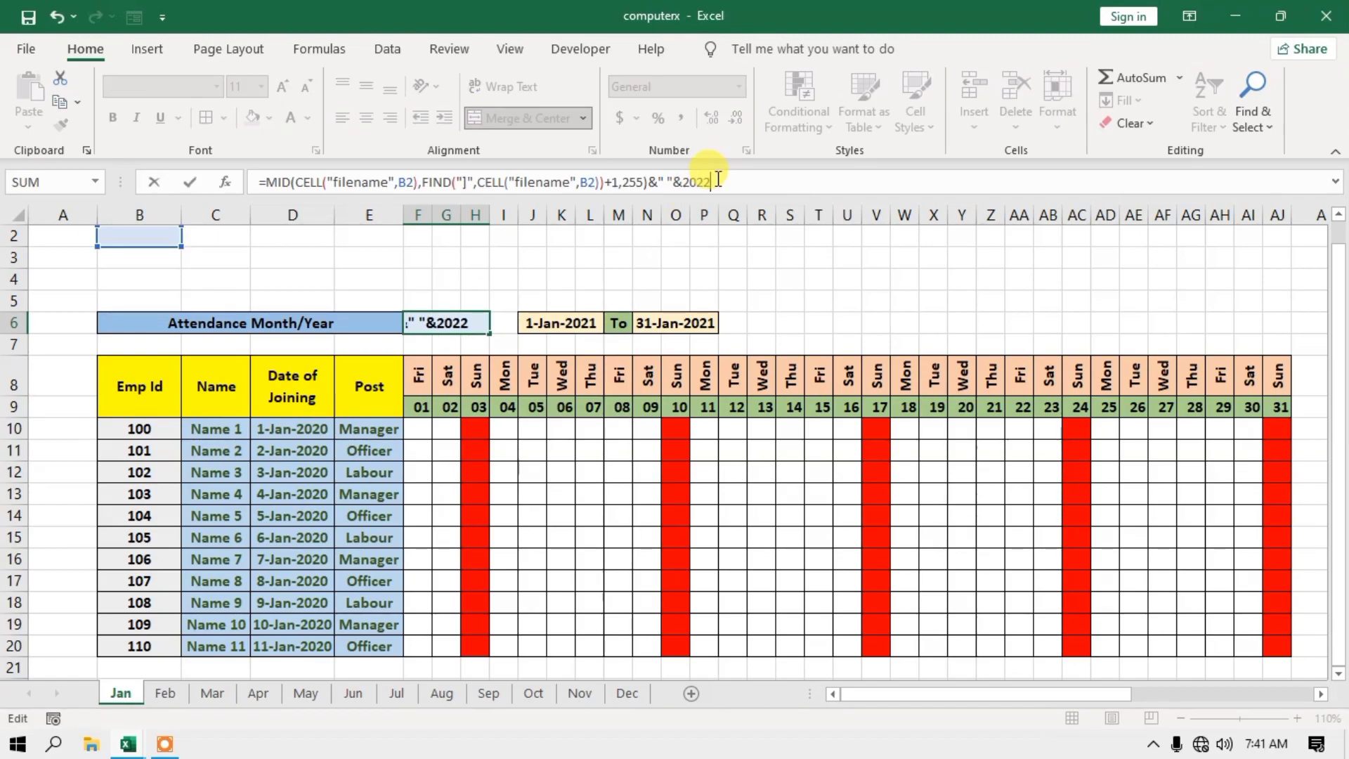
{"action": "key", "text": "Return"}
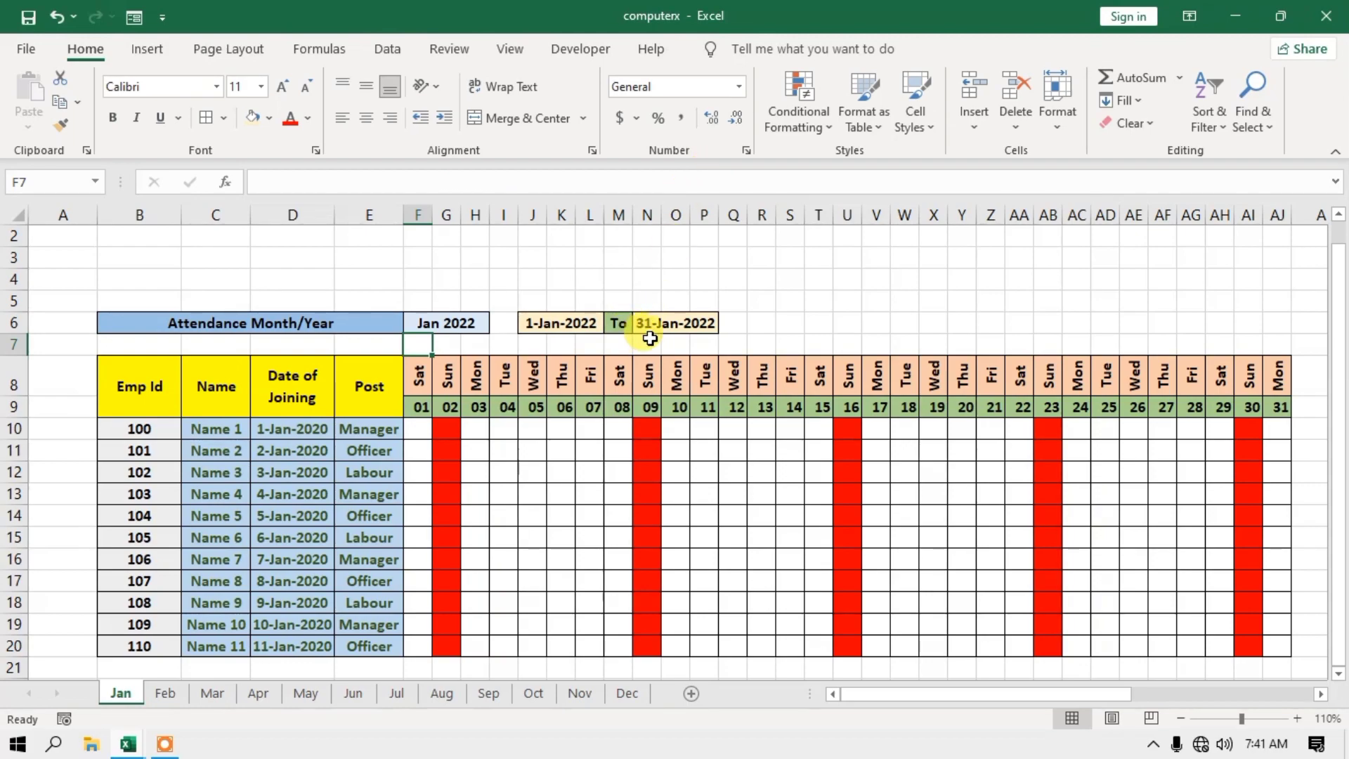
Save the workbook, and also save it as an Excel Template named computerx in the Custom Office Templates folder.
{"action": "left_click", "coordinate": [27, 17]}
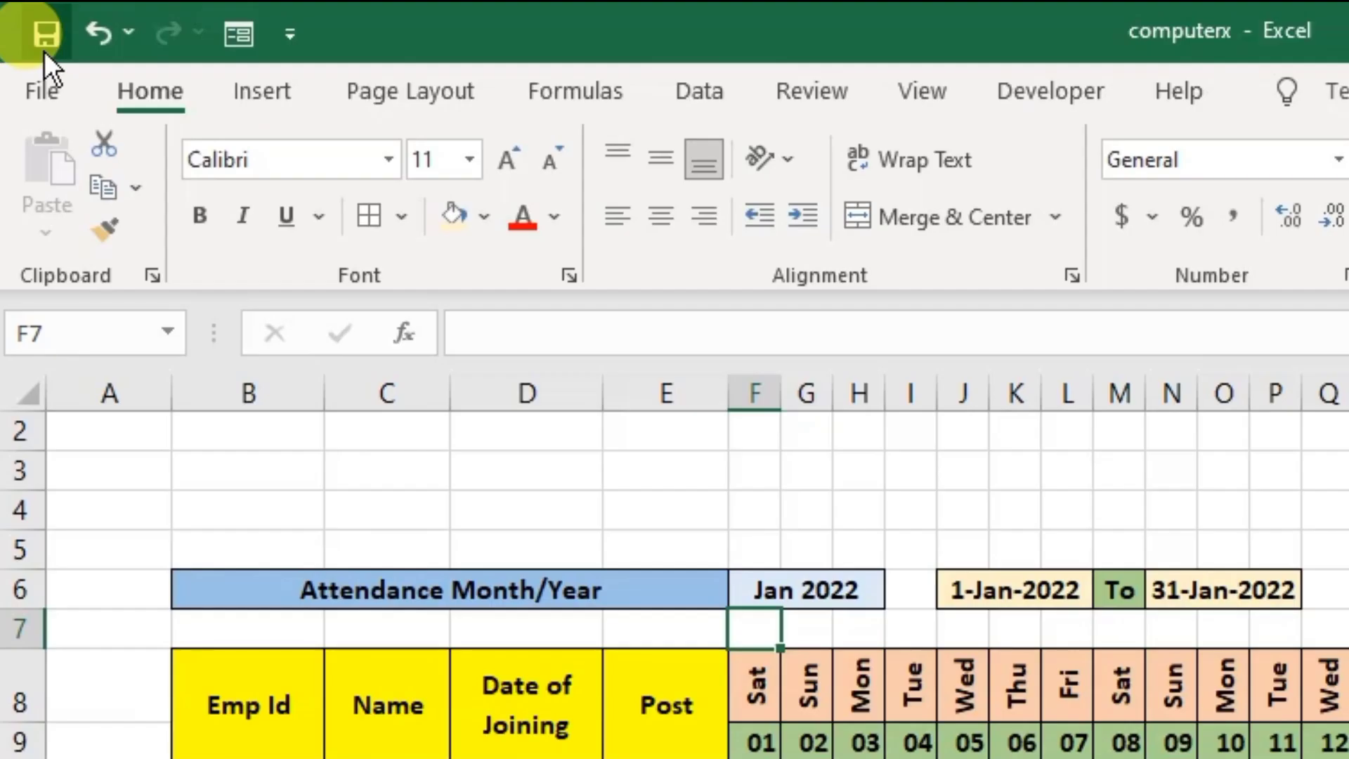
{"action": "left_click", "coordinate": [39, 95]}
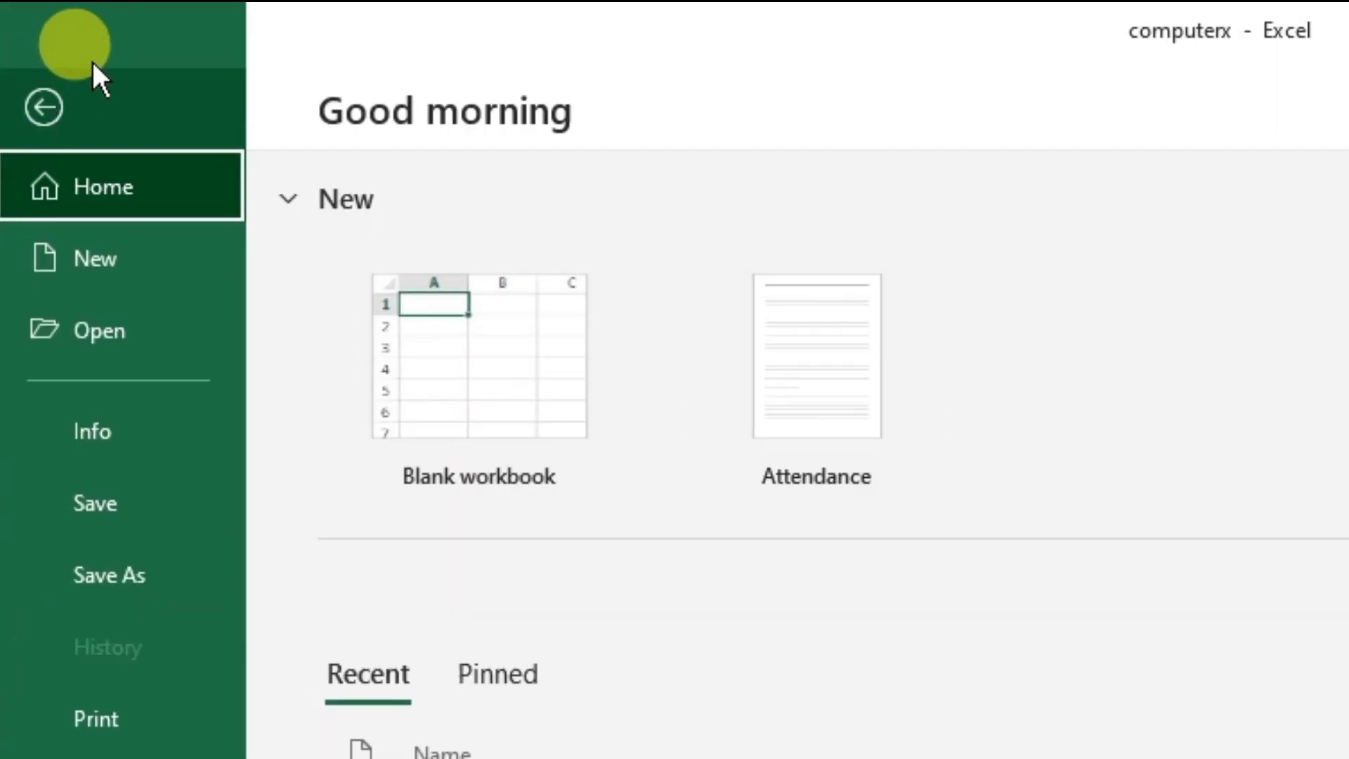
{"action": "left_click", "coordinate": [138, 573]}
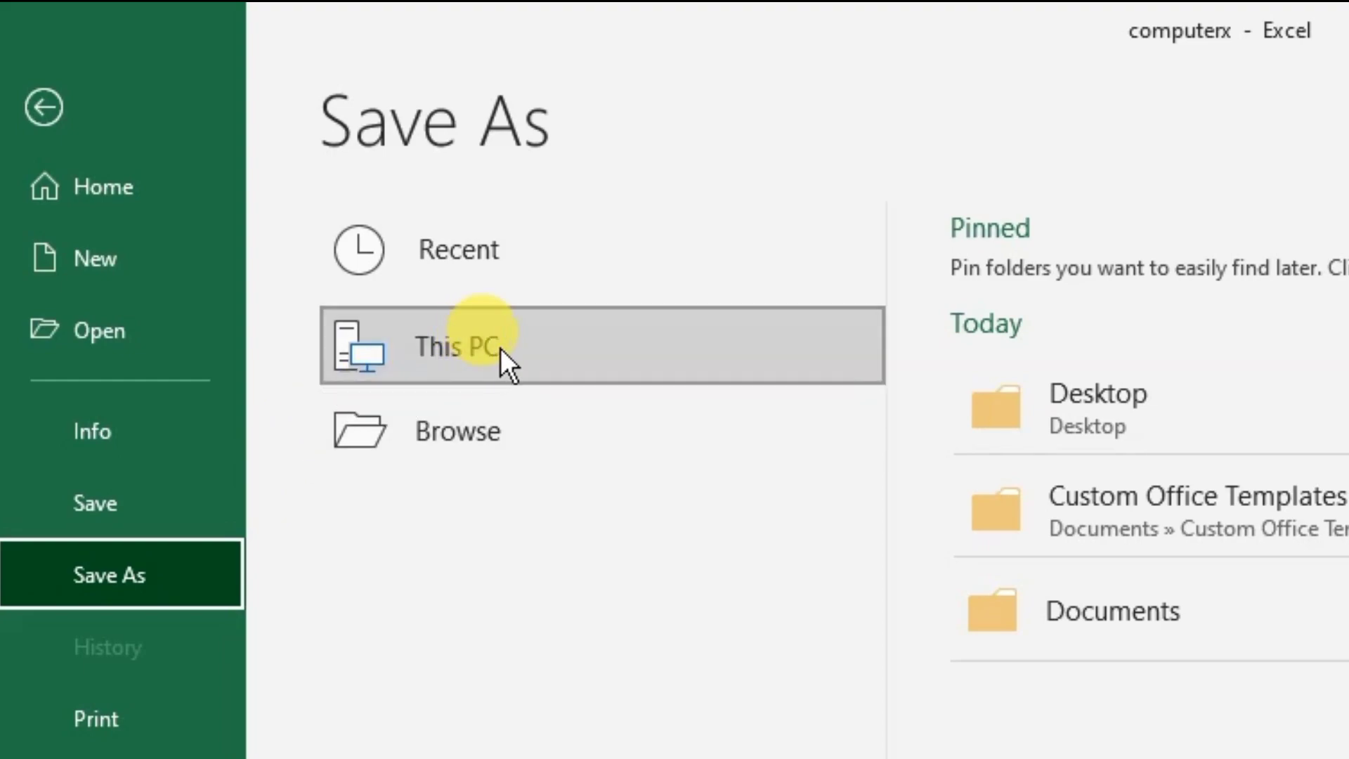
{"action": "left_click", "coordinate": [416, 443]}
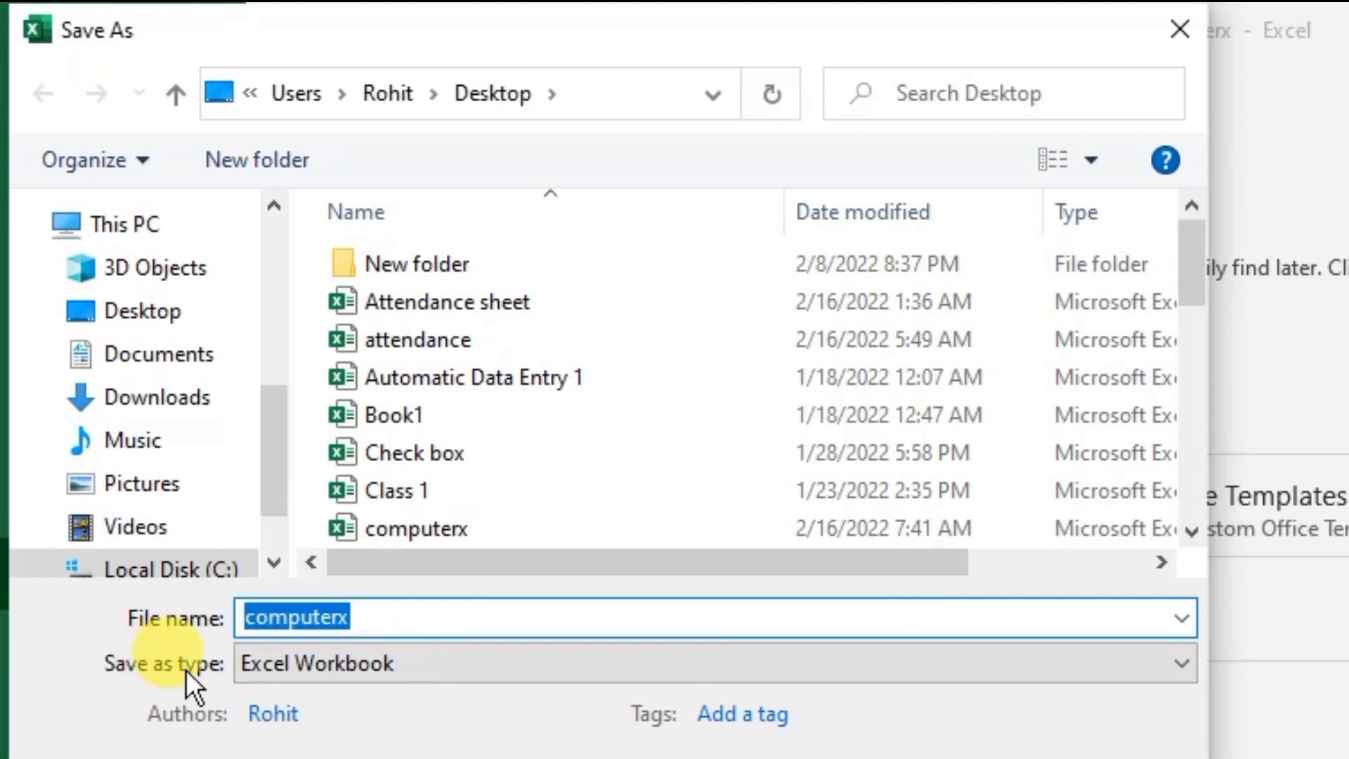
{"action": "left_click", "coordinate": [1182, 667]}
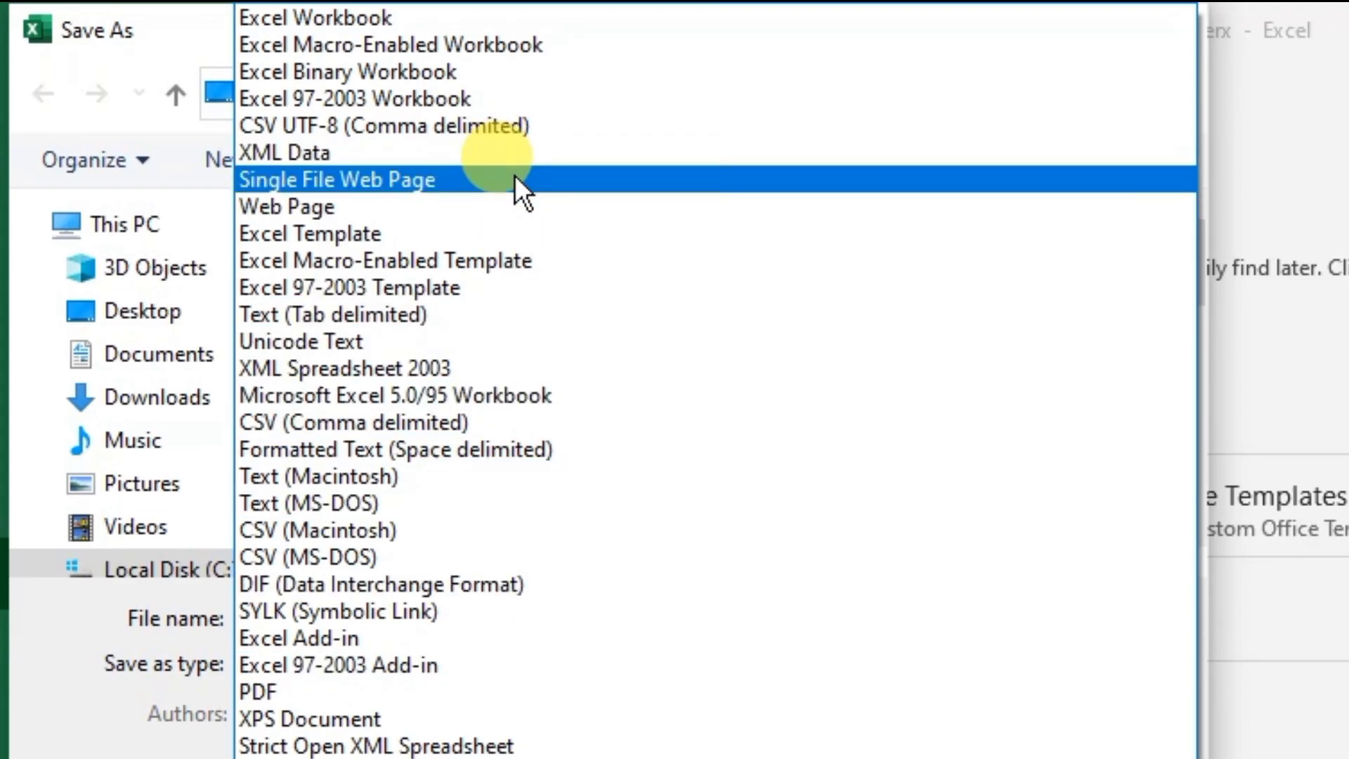
{"action": "left_click", "coordinate": [361, 236]}
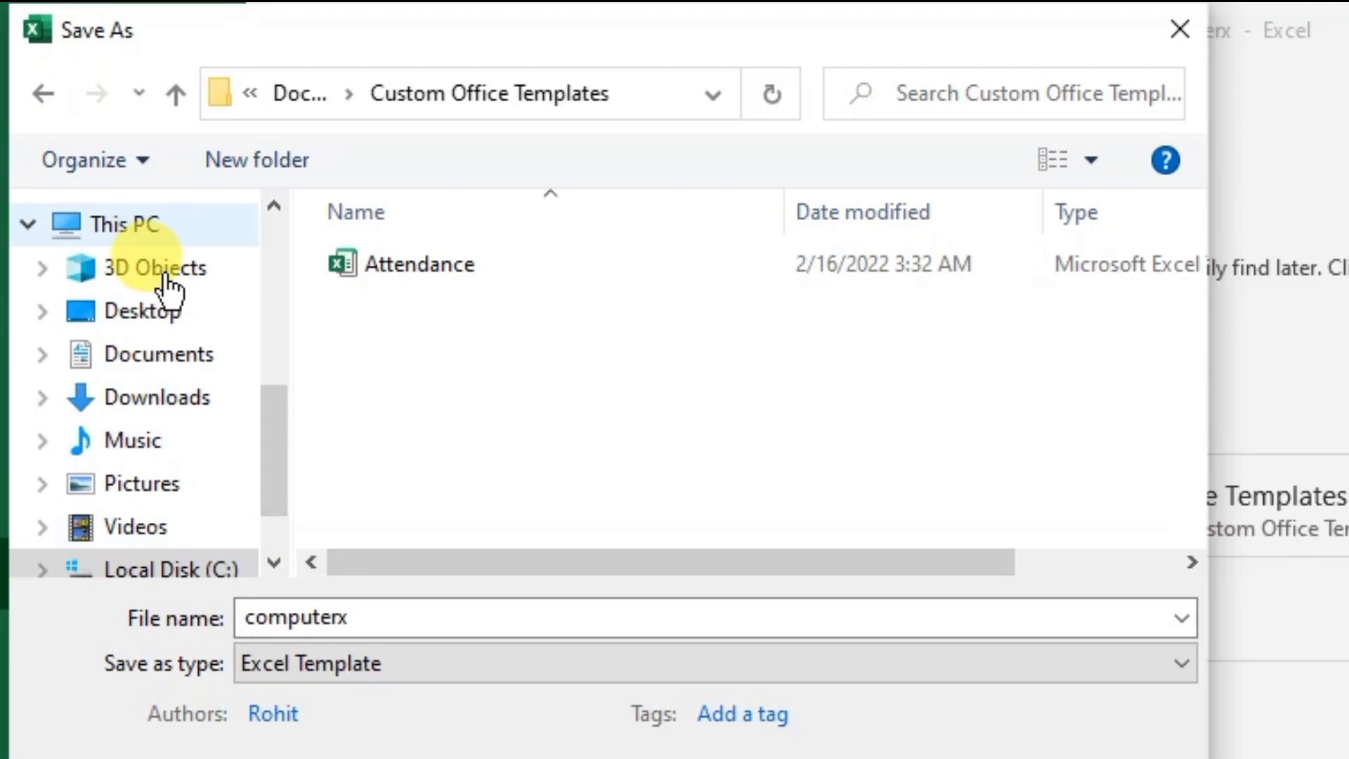
{"action": "left_click_drag", "start_coordinate": [267, 418], "coordinate": [267, 463]}
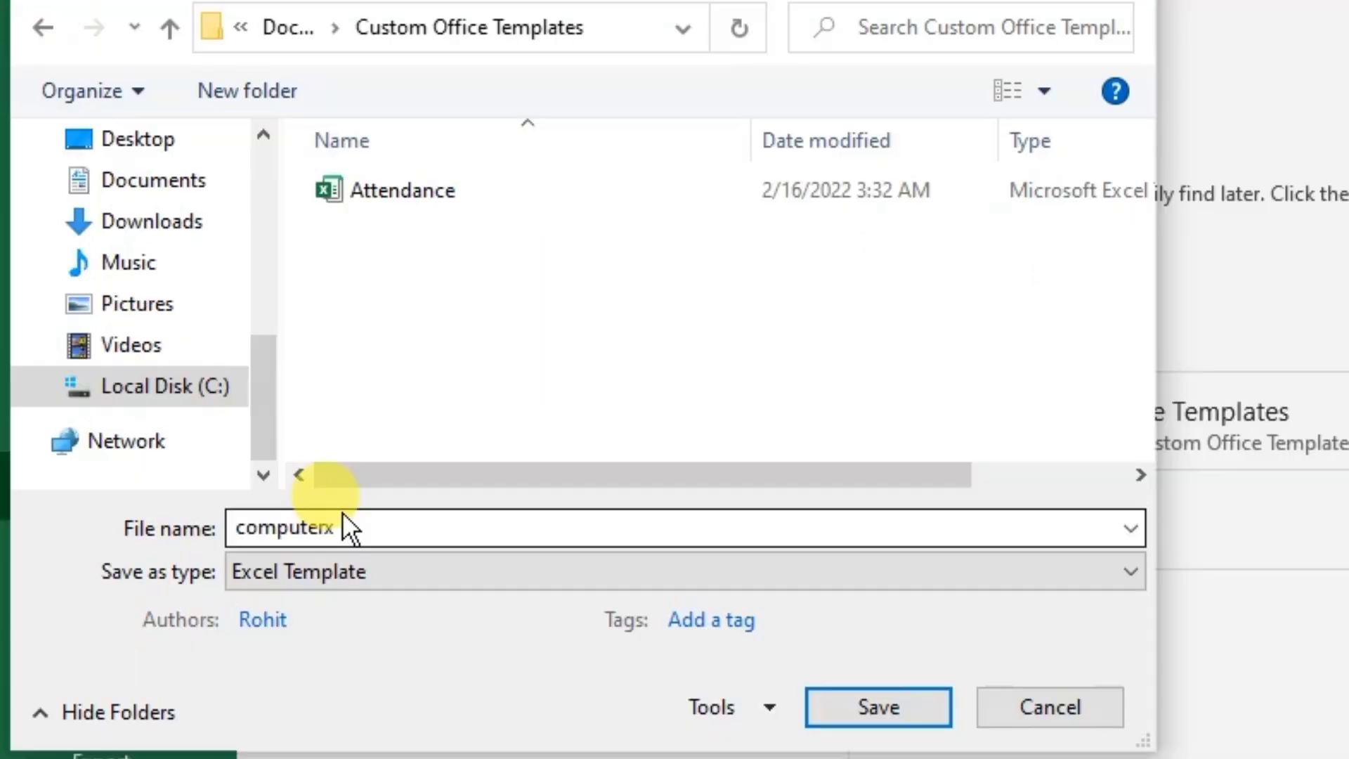
{"action": "left_click", "coordinate": [904, 712]}
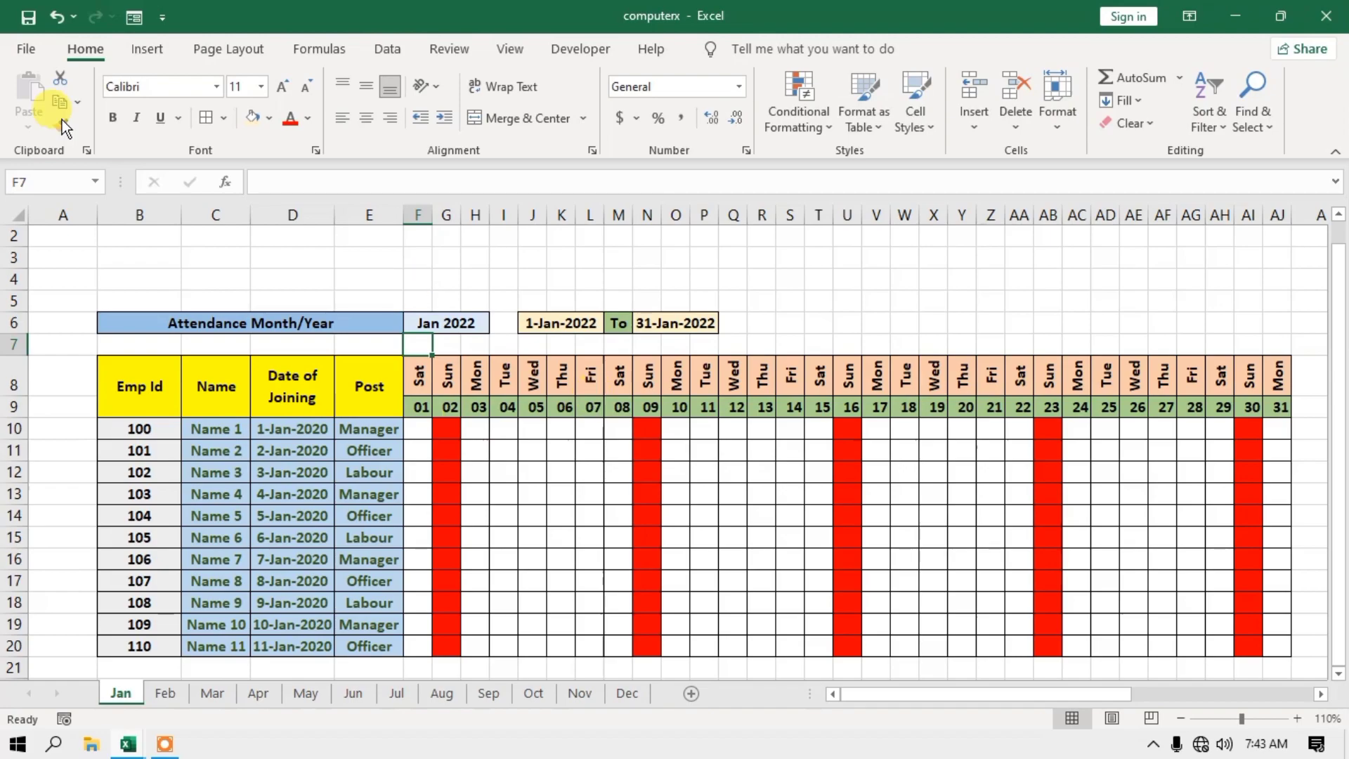
Look for the computerx template among the personal templates and return to the Jan sheet.
{"action": "left_click", "coordinate": [25, 49]}
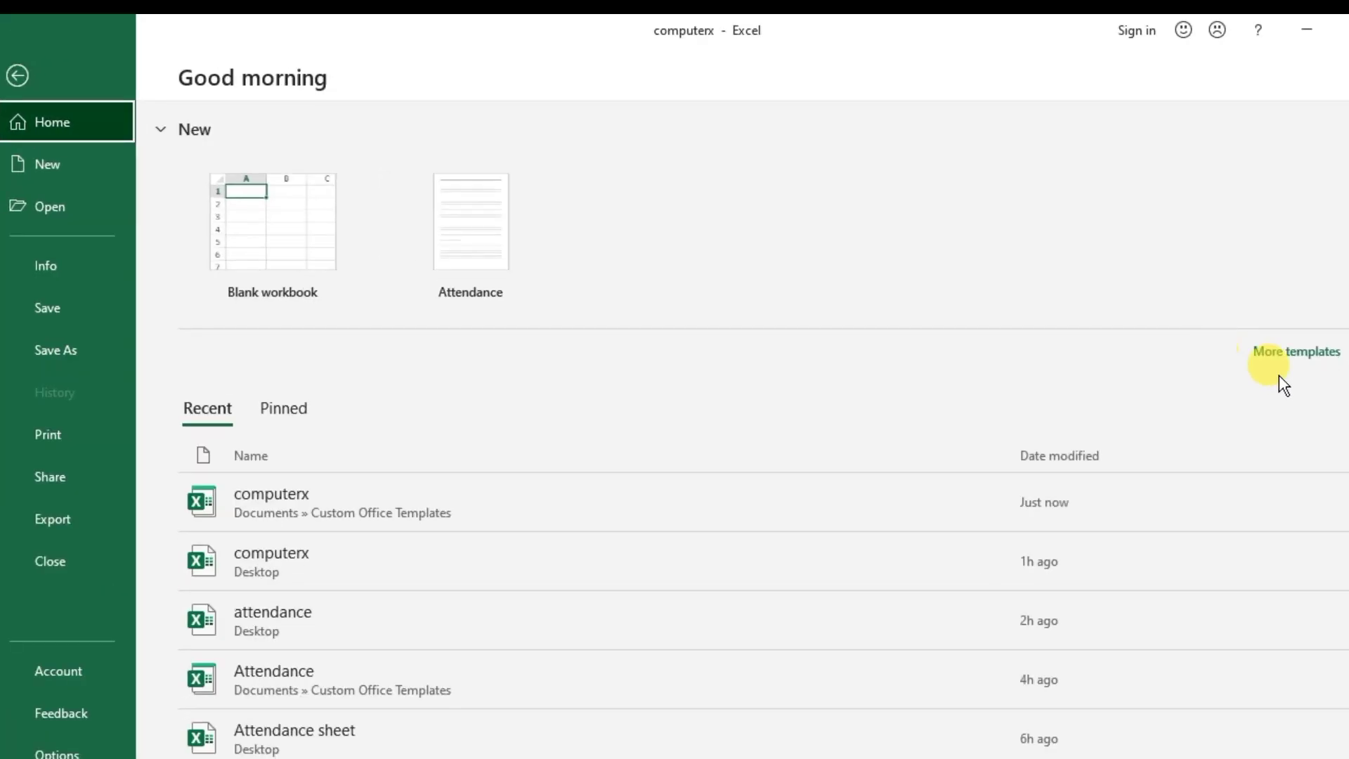
{"action": "left_click", "coordinate": [1320, 358]}
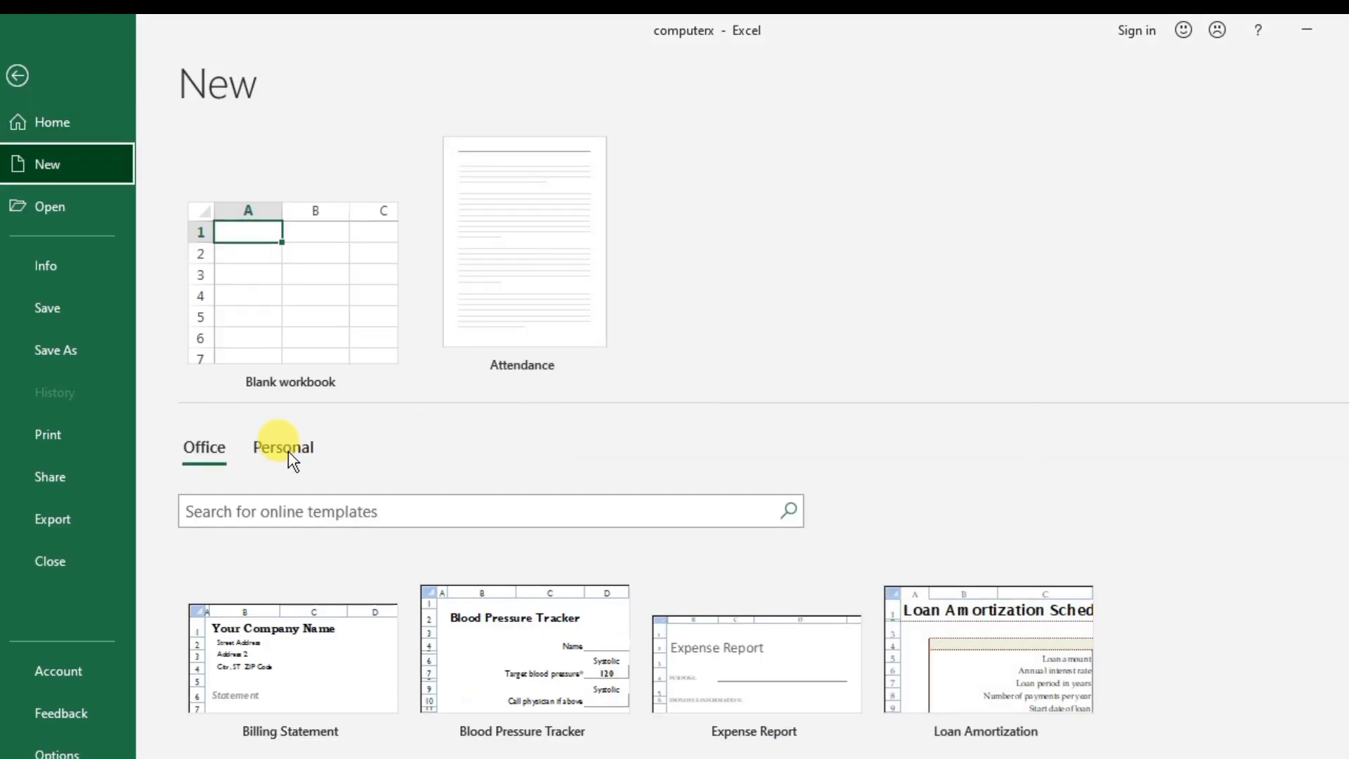
{"action": "left_click", "coordinate": [288, 450]}
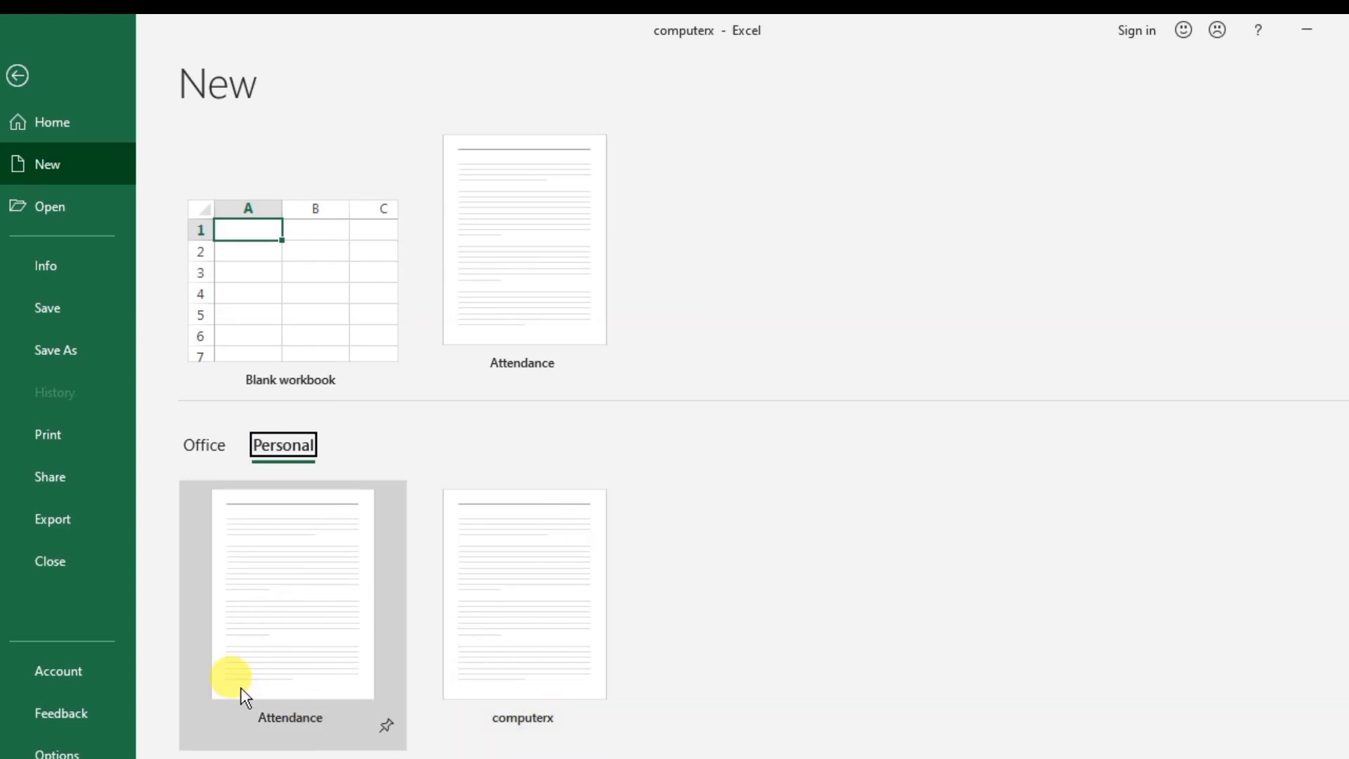
{"action": "left_click", "coordinate": [17, 74]}
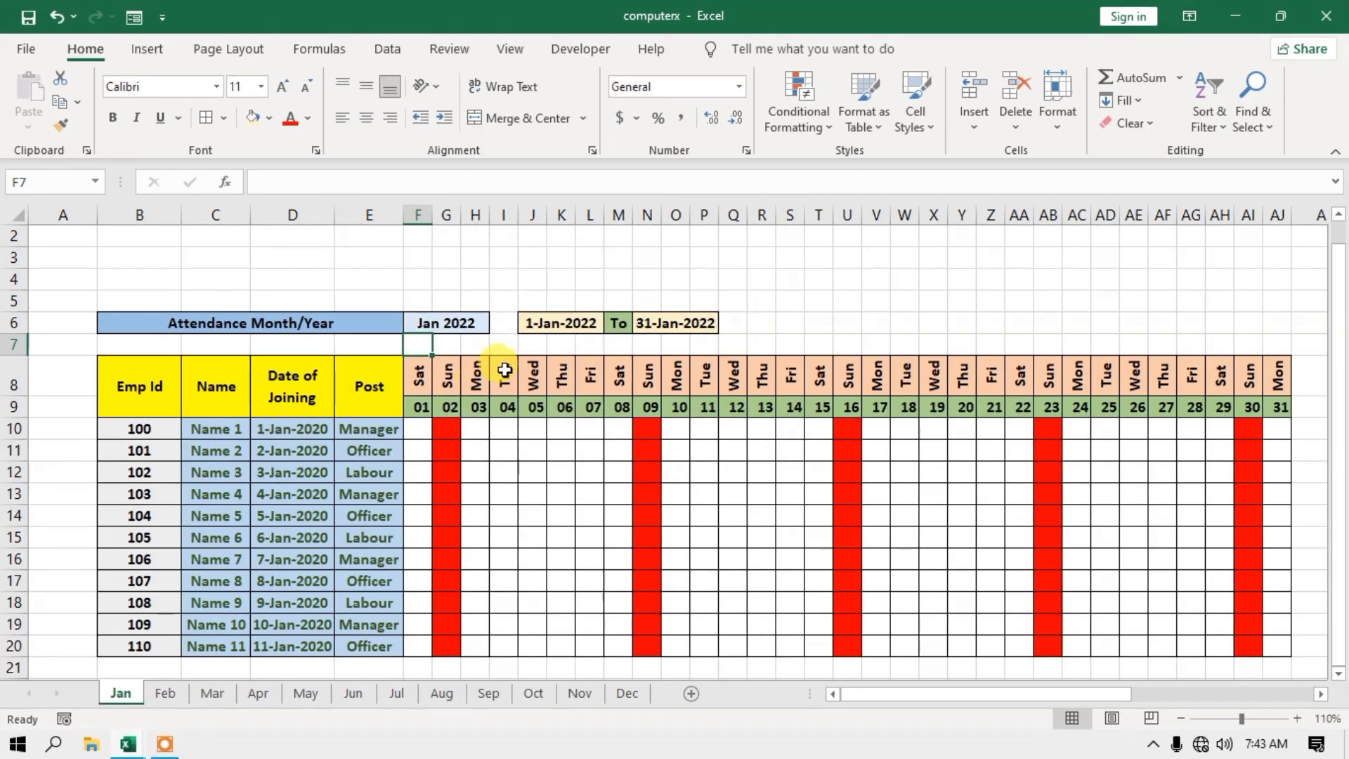